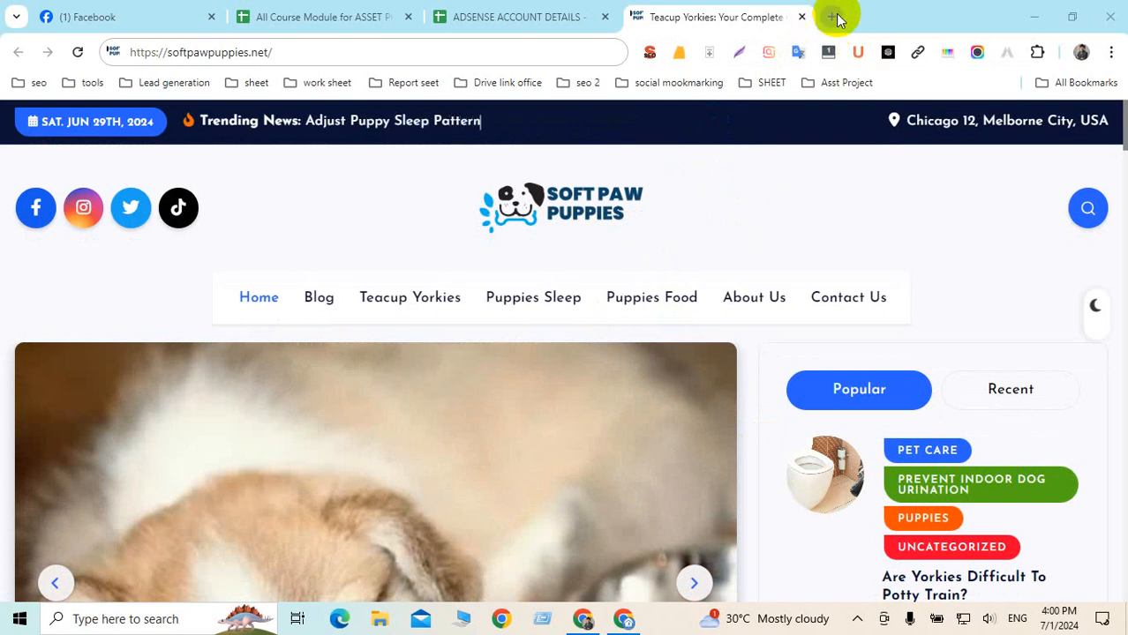
Open Google Drive in a new browser tab from the Google apps grid
click(831, 17)
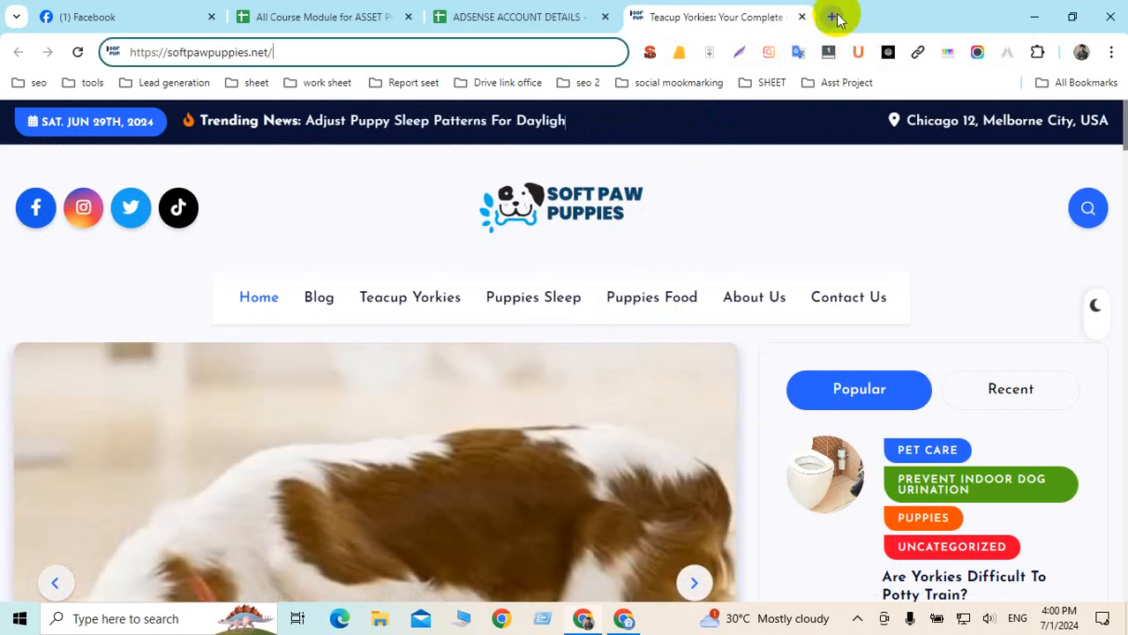
click(1062, 130)
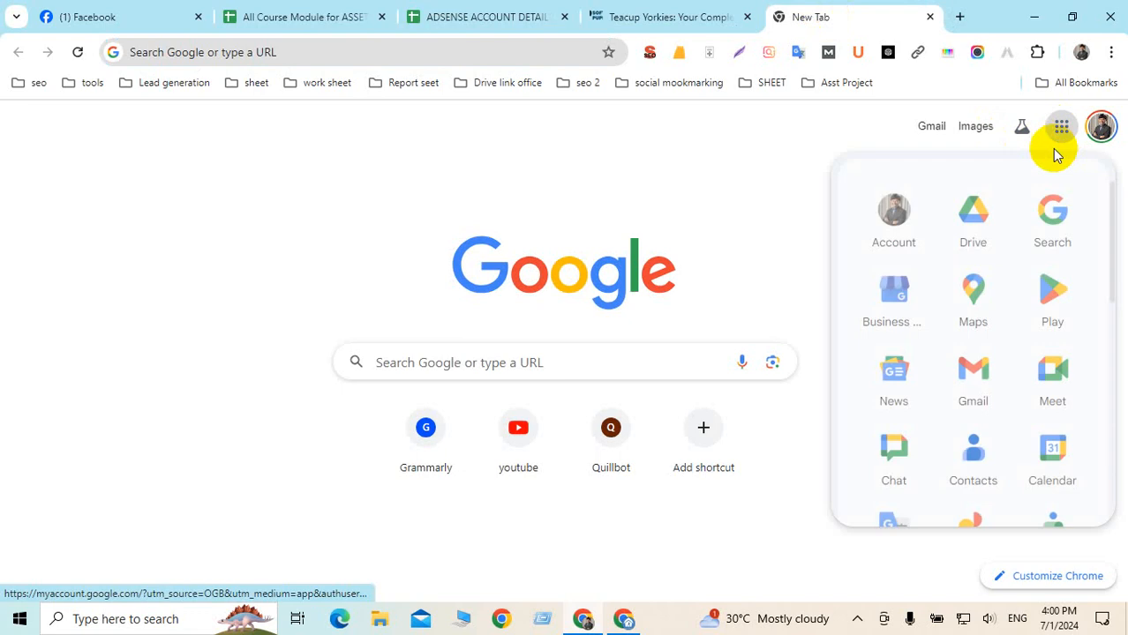
click(971, 216)
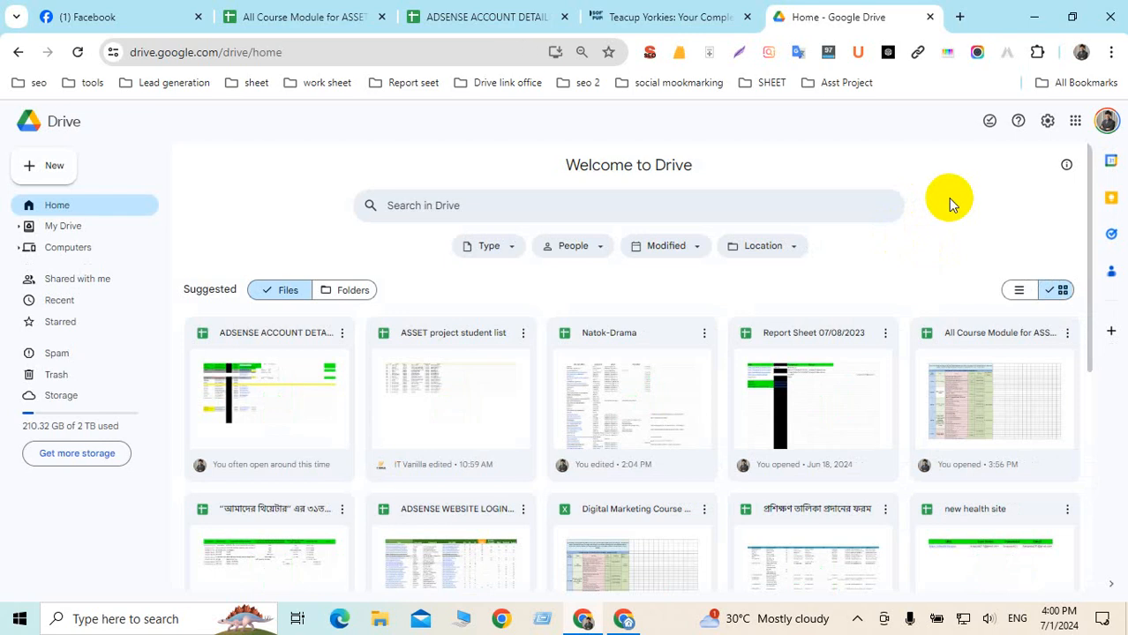
Scroll through the suggested files on the Drive home page
scroll(711, 282, down, 2)
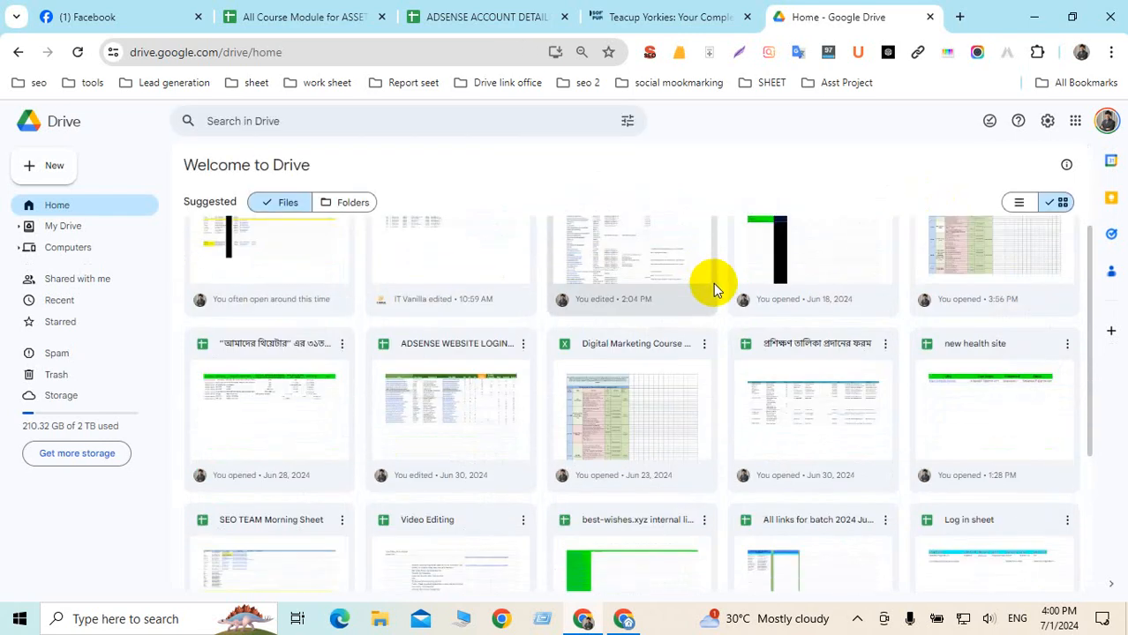
scroll(733, 300, up, 1)
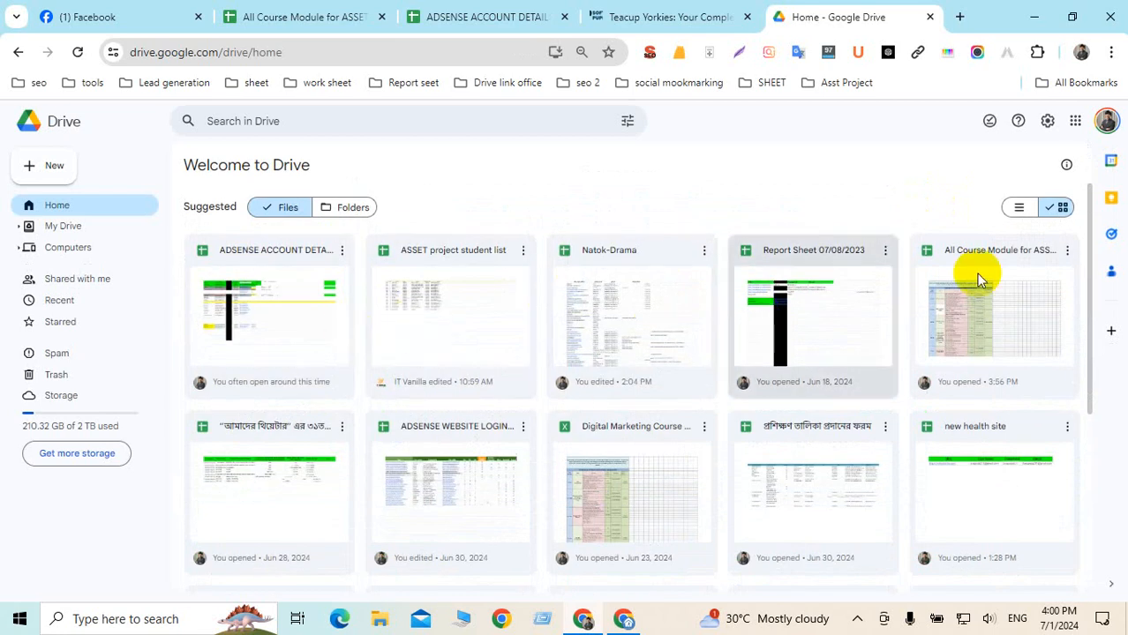
scroll(995, 270, down, 3)
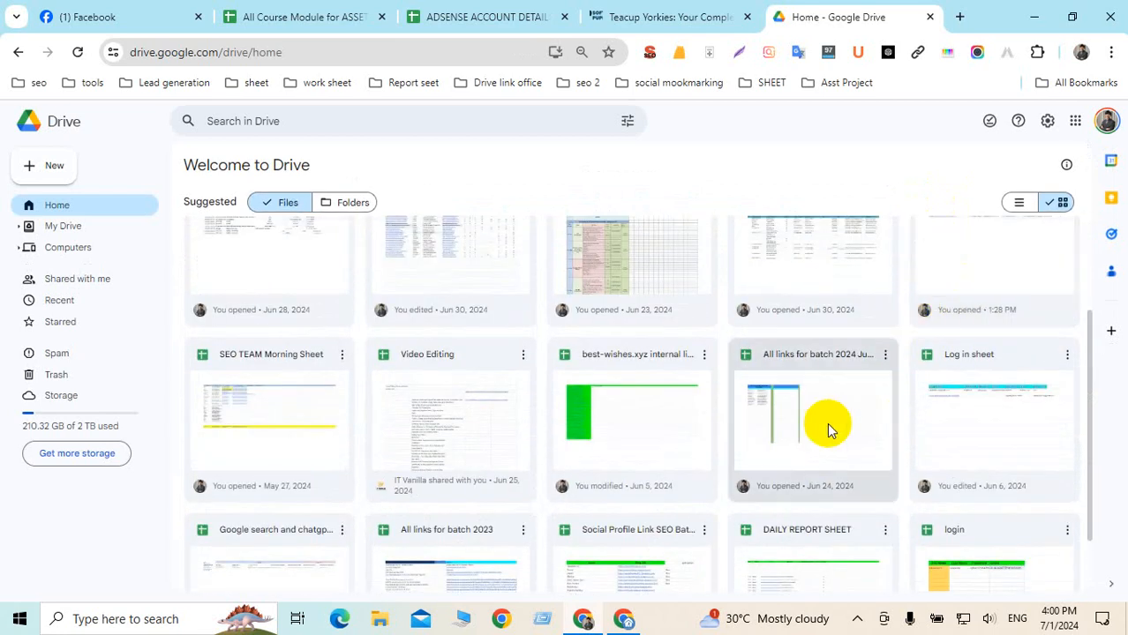
scroll(604, 411, down, 1)
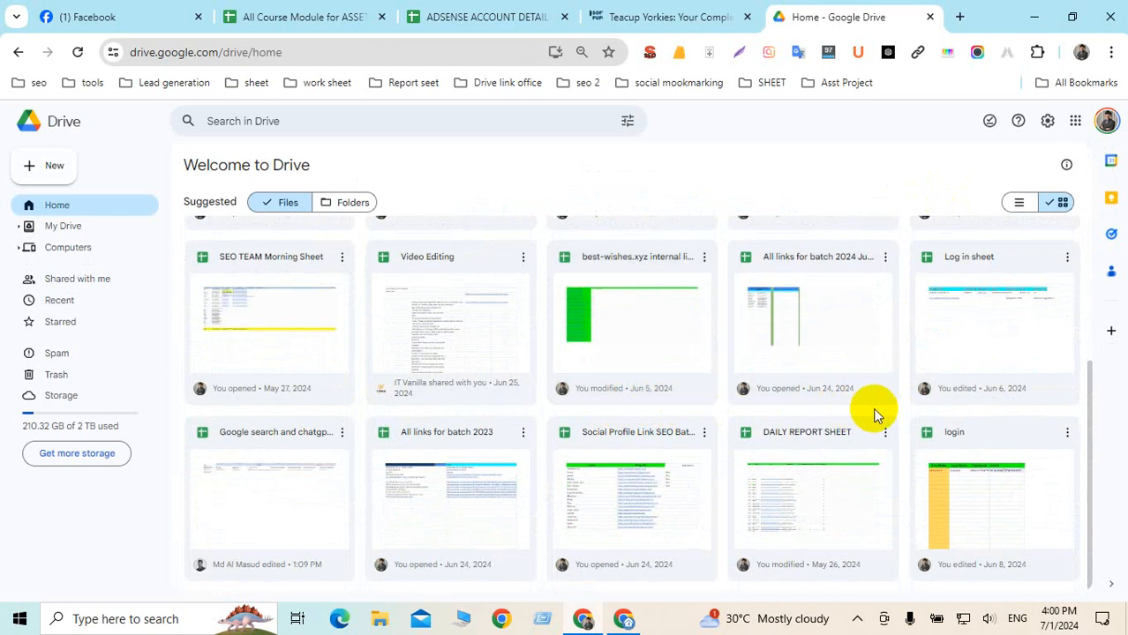
scroll(869, 404, up, 3)
scroll(869, 410, down, 3)
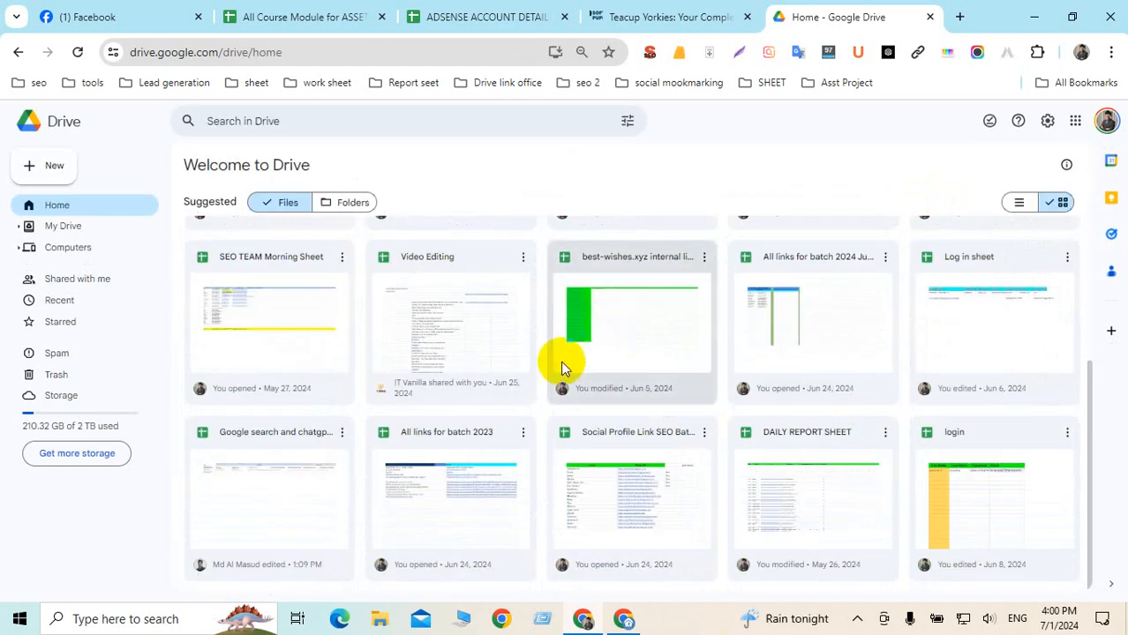
scroll(530, 344, up, 5)
Open the 'Chat GPT Prompt' spreadsheet from a Drive search, then load ChatGPT from bookmarks in a new tab
click(413, 202)
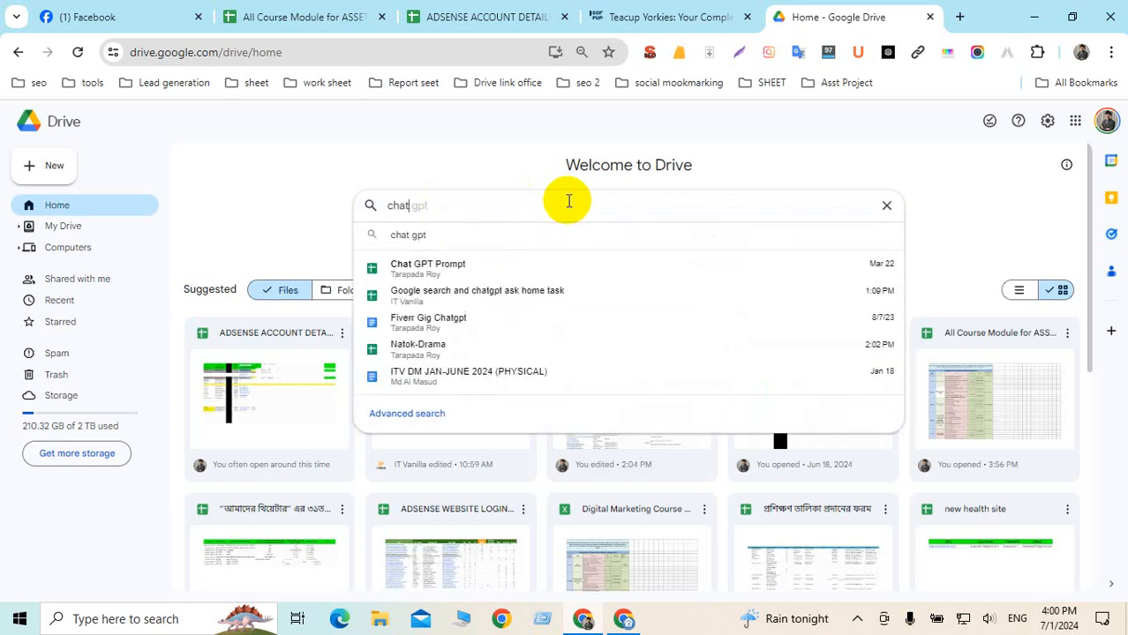
click(478, 263)
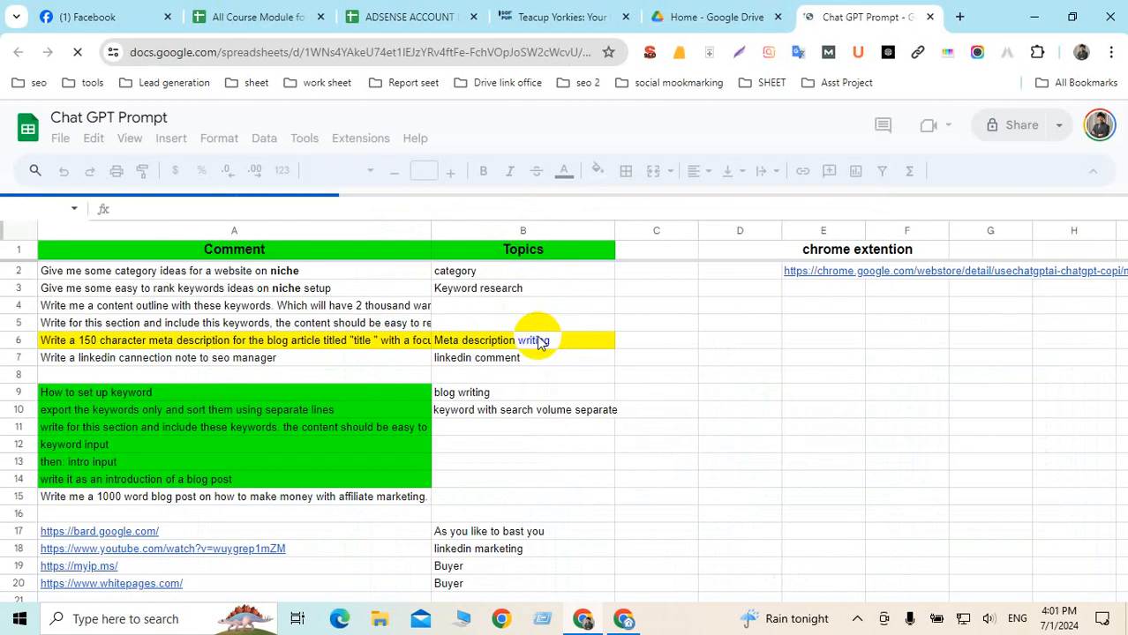
click(958, 18)
click(760, 82)
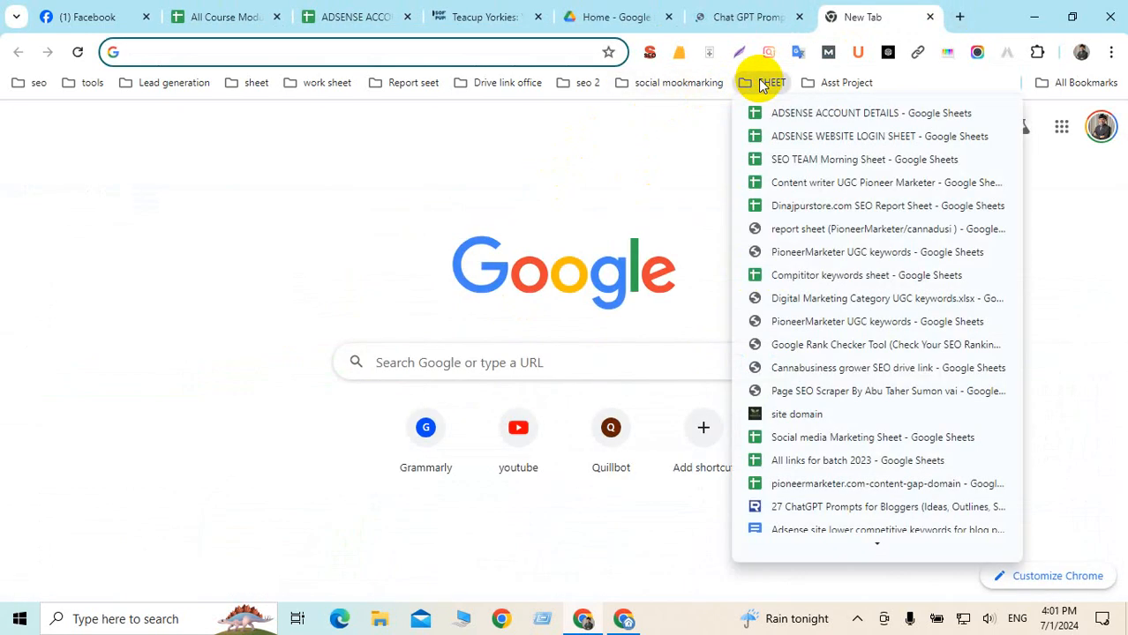
mouse_move(574, 88)
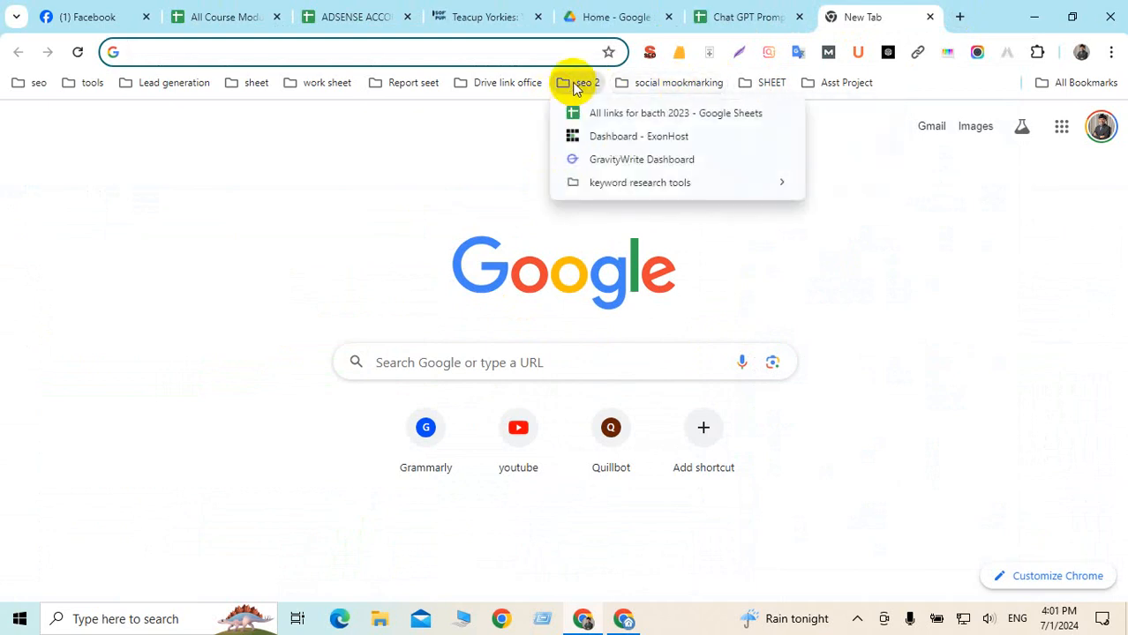
mouse_move(511, 83)
click(502, 183)
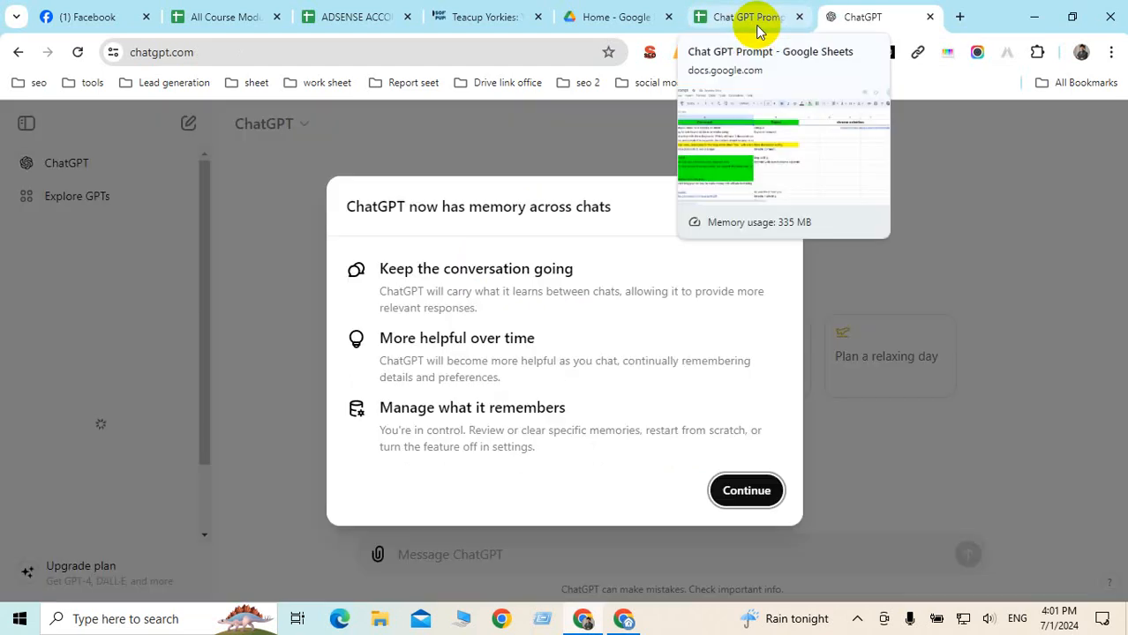
Dismiss ChatGPT's memory notice and browse the AIPRM public prompt library sorted by Top Votes Trending
click(747, 492)
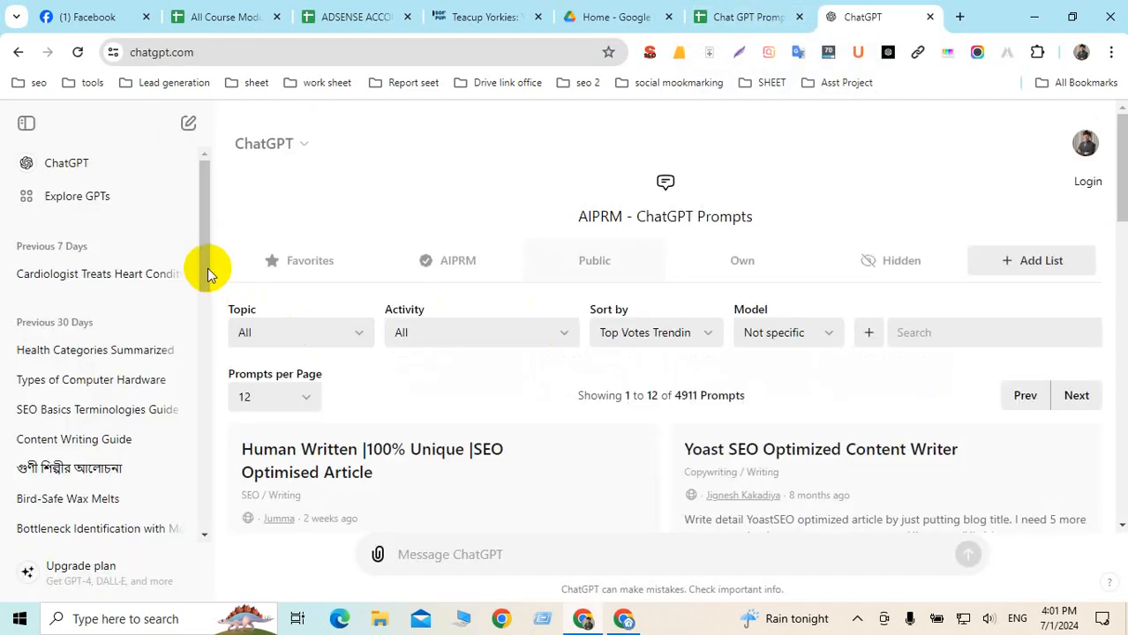
scroll(504, 272, down, 3)
scroll(508, 282, up, 3)
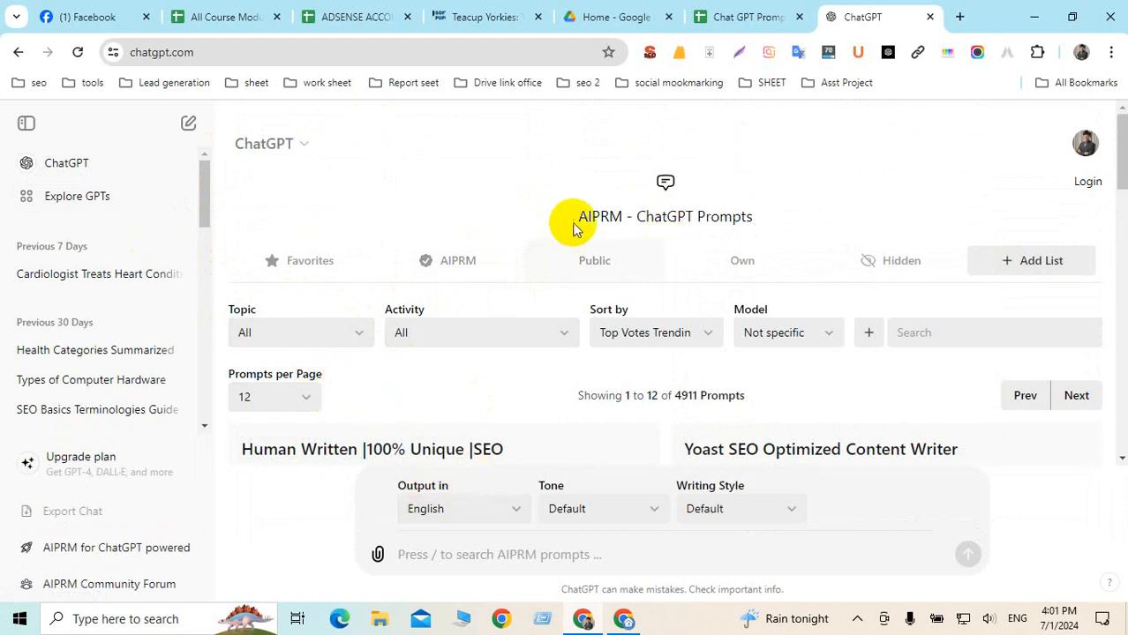
drag(580, 219, 623, 217)
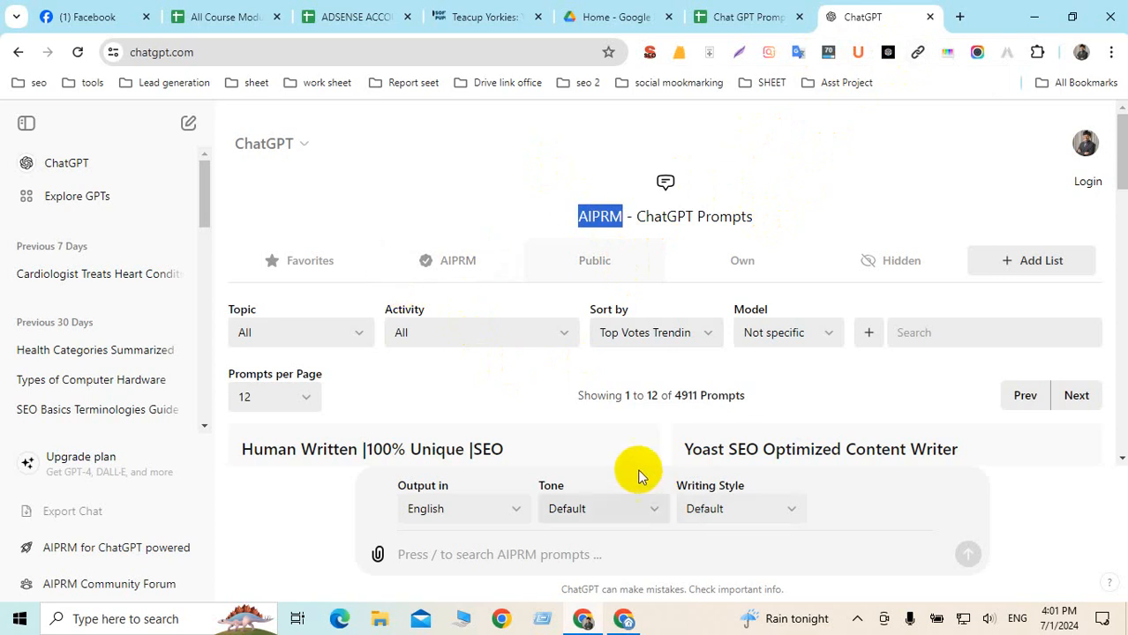
scroll(627, 441, down, 5)
scroll(623, 435, up, 5)
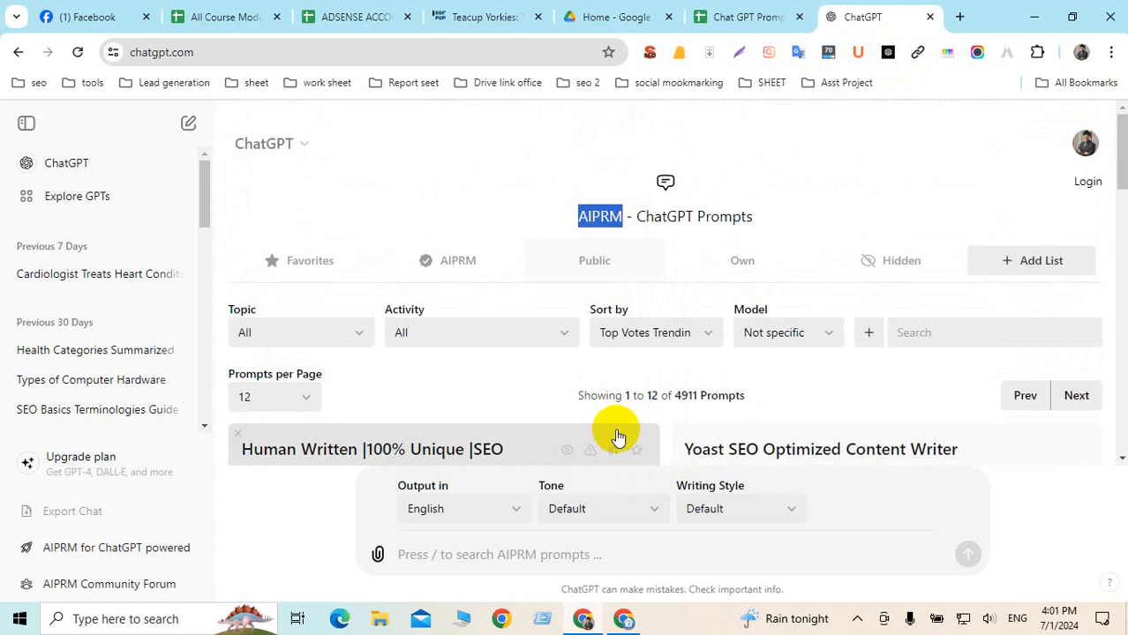
scroll(459, 432, down, 3)
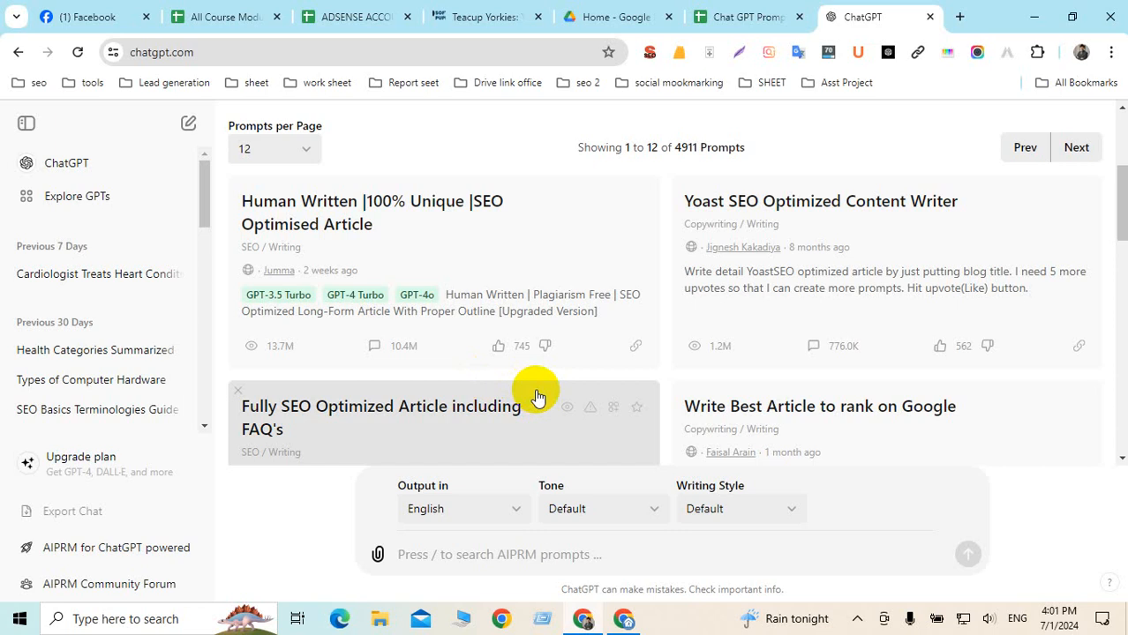
scroll(561, 351, up, 2)
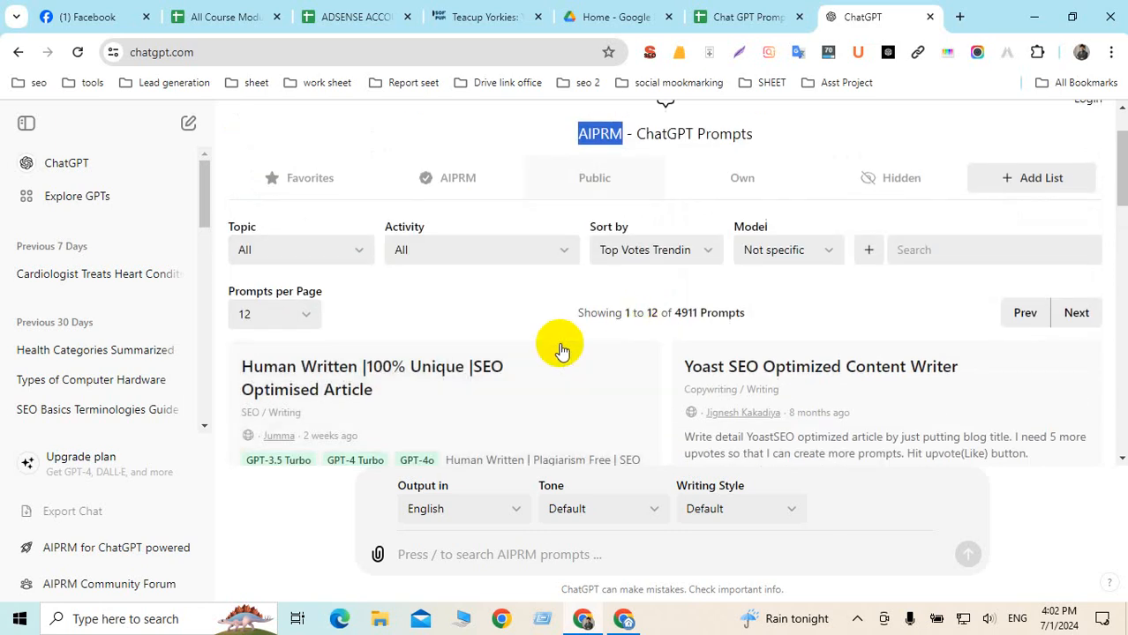
scroll(556, 346, down, 1)
scroll(554, 348, up, 2)
scroll(556, 348, down, 2)
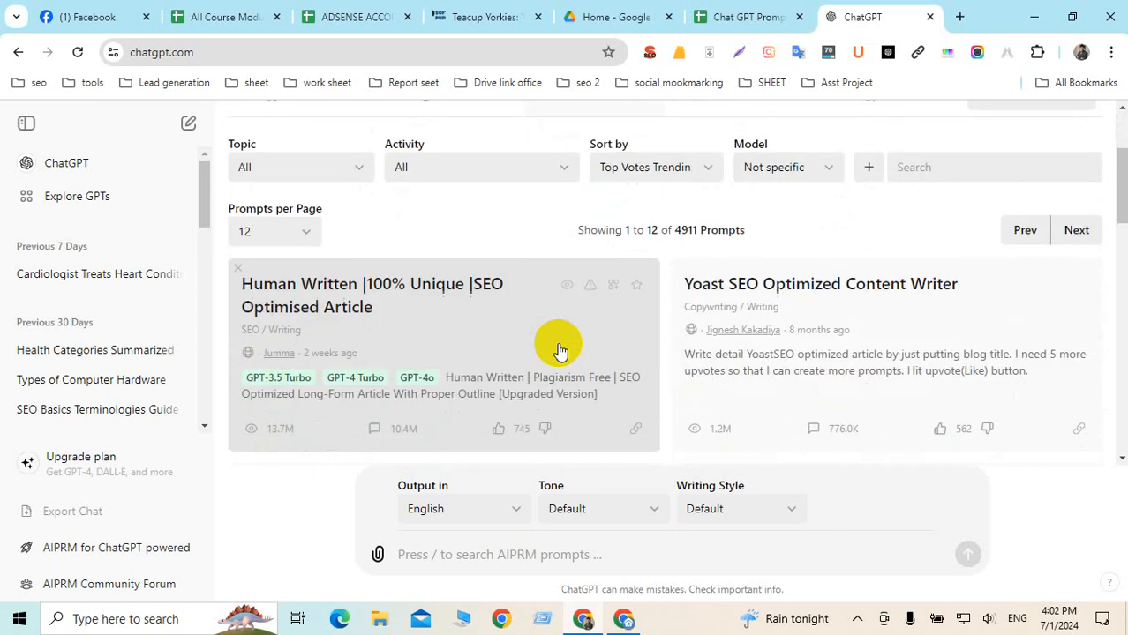
Load the 'Human Written |100% Unique |SEO Optimised Article' prompt with English output, then return to the prompt sheet
click(314, 294)
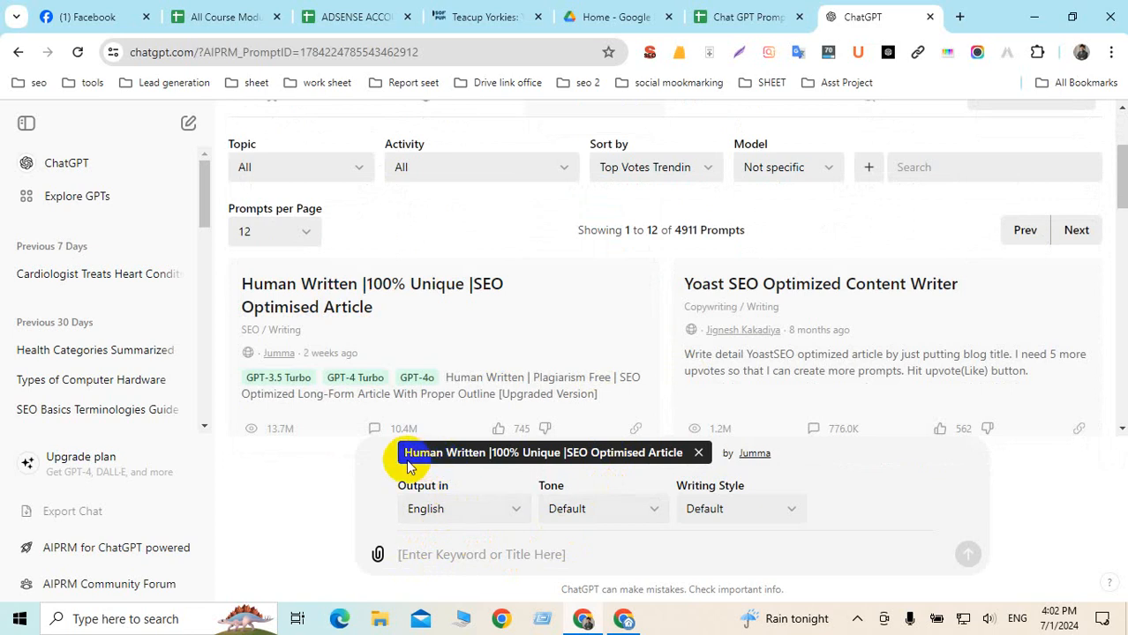
click(515, 511)
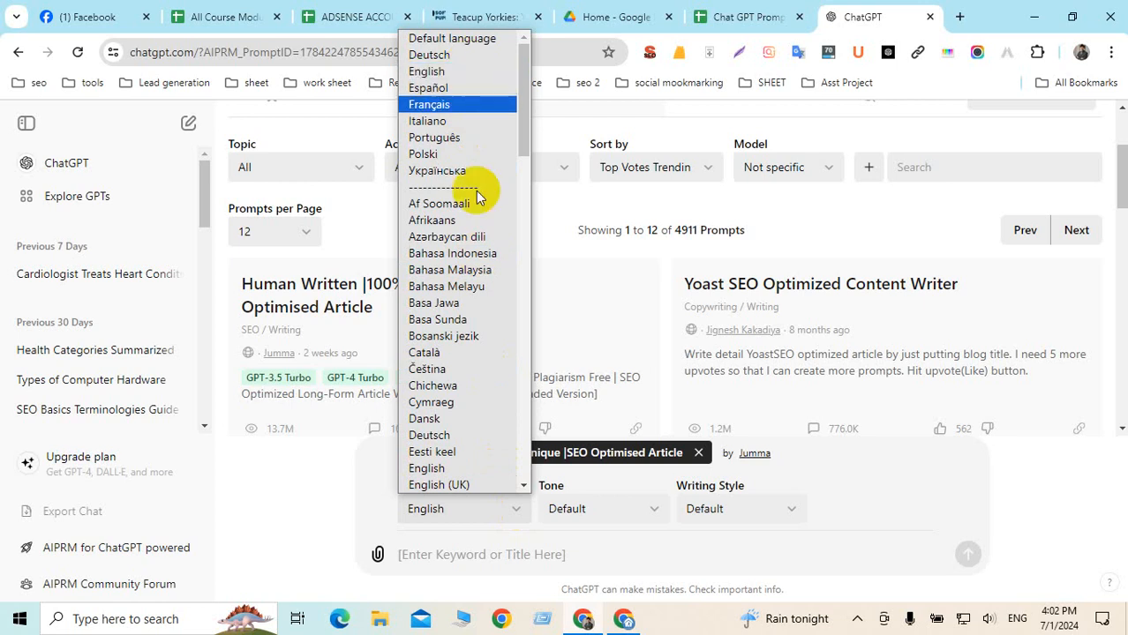
drag(524, 103, 513, 80)
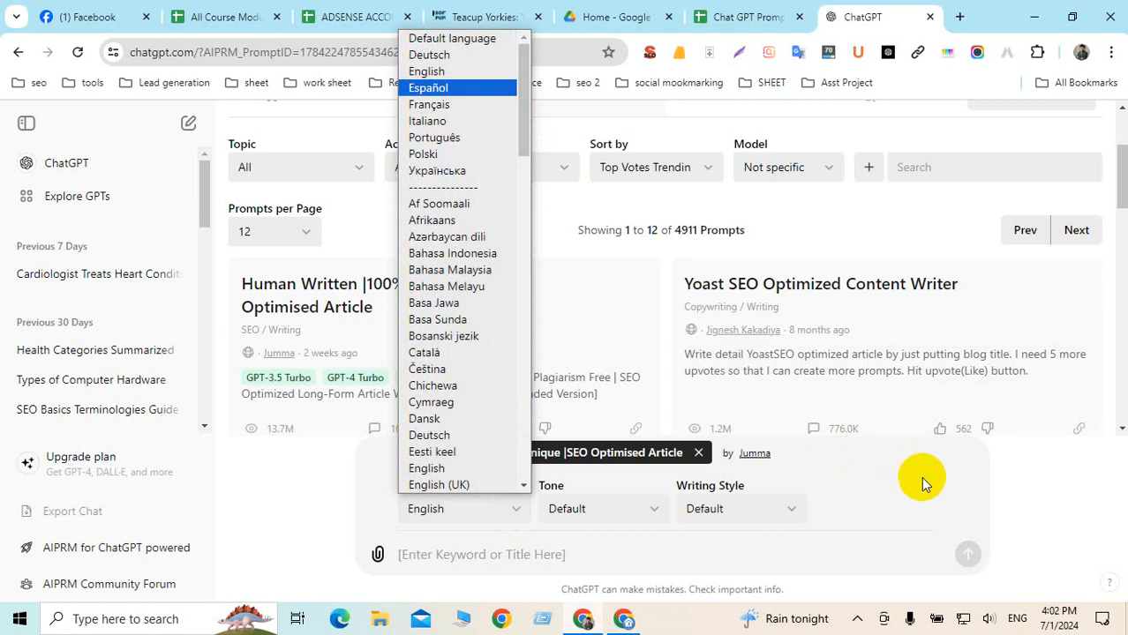
click(918, 477)
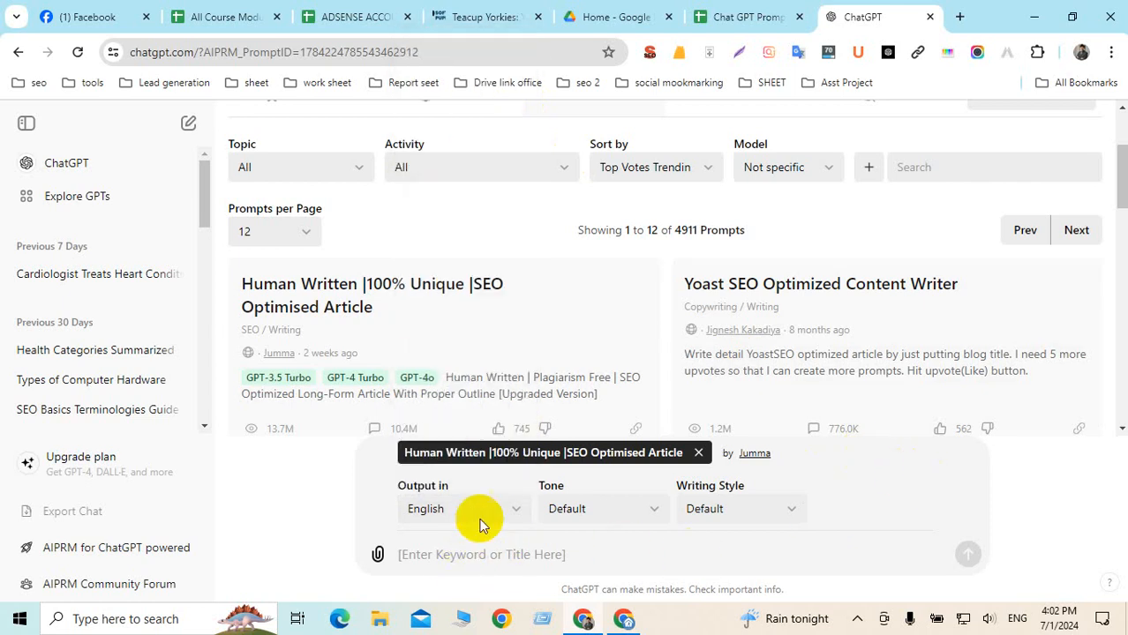
click(757, 16)
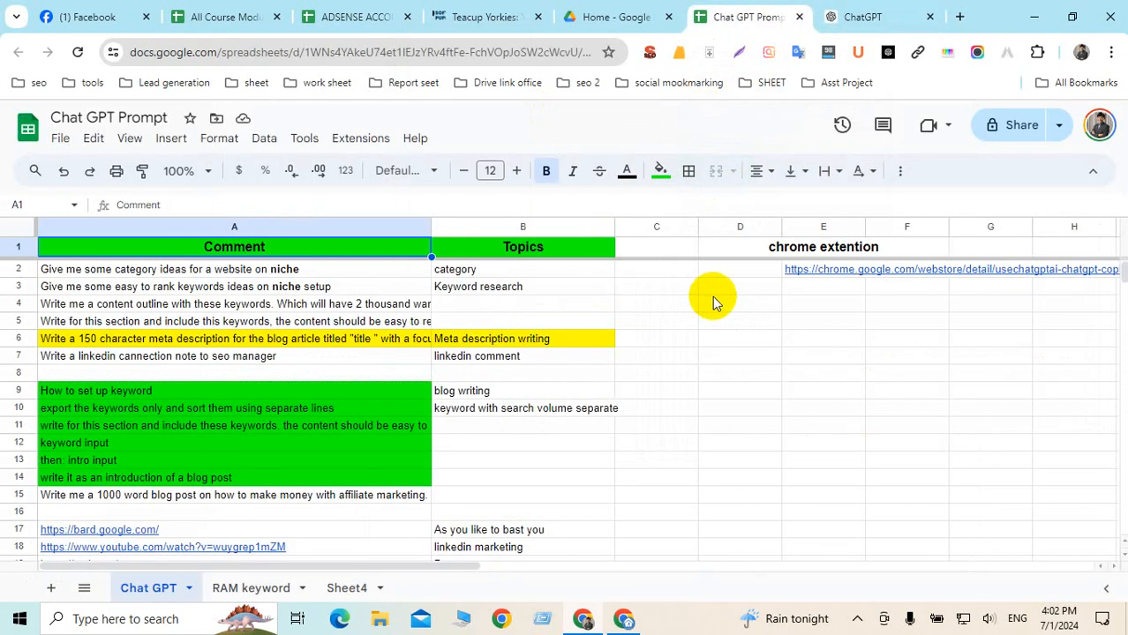
Read the category prompt in A2 and its topic in B2, then return to the Soft Paw Puppies tab
click(370, 269)
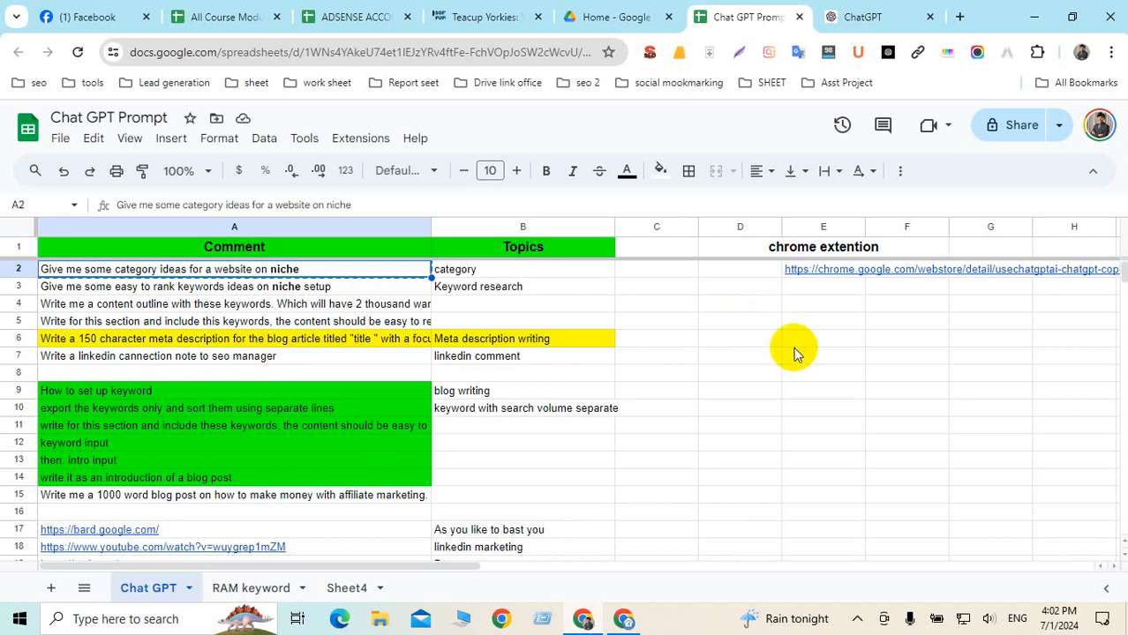
click(561, 272)
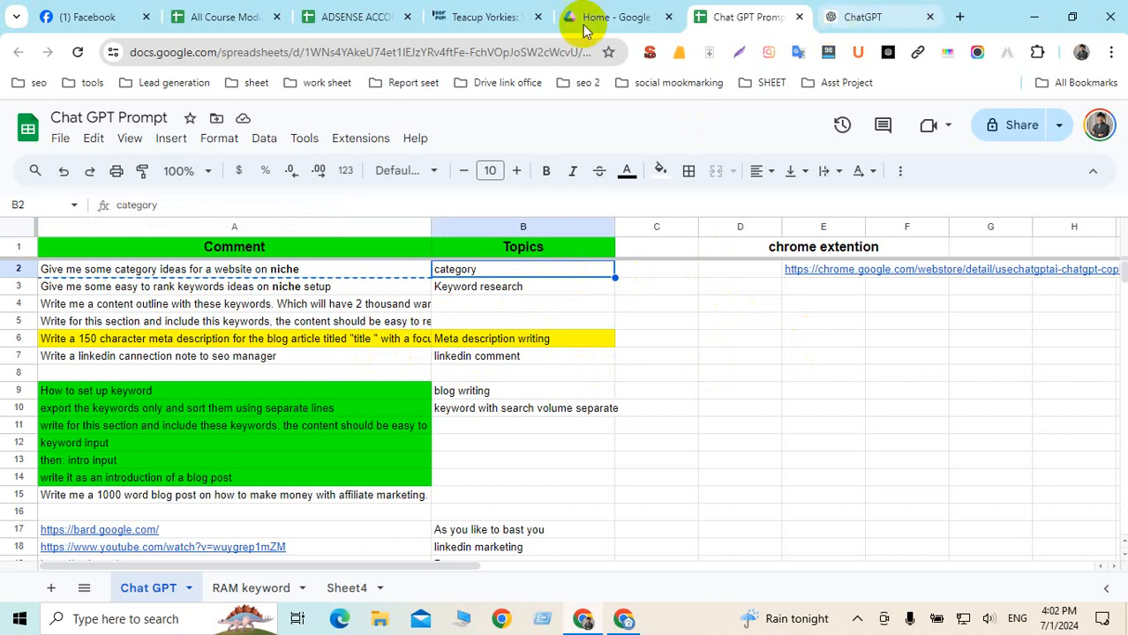
click(499, 19)
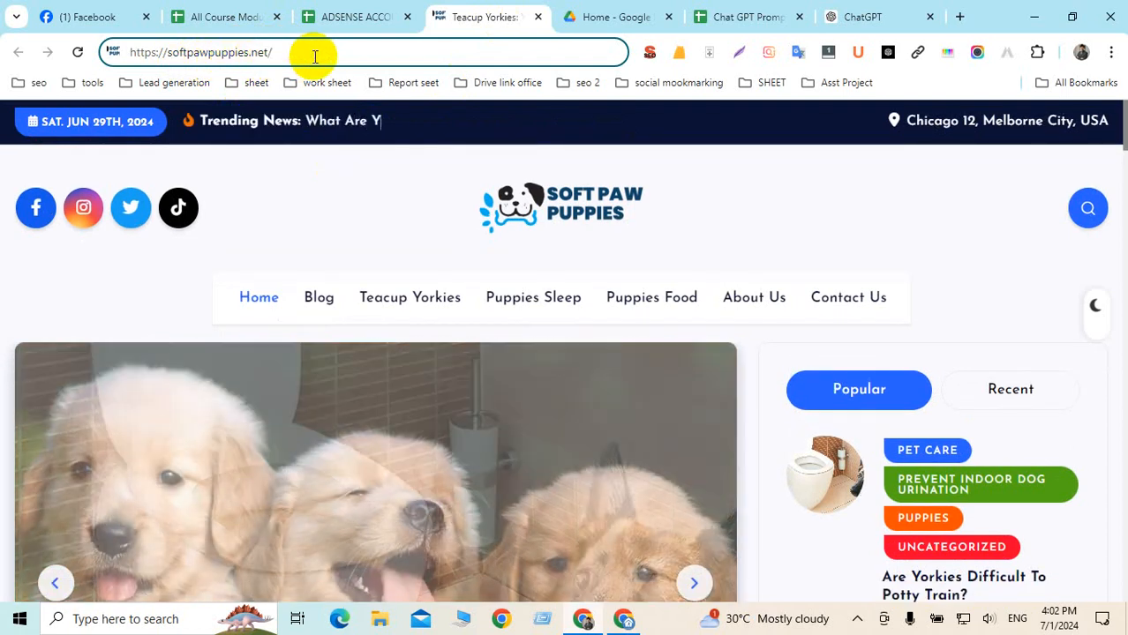
Go to the site's wp-admin address and log in with the saved credentials
drag(312, 51, 129, 53)
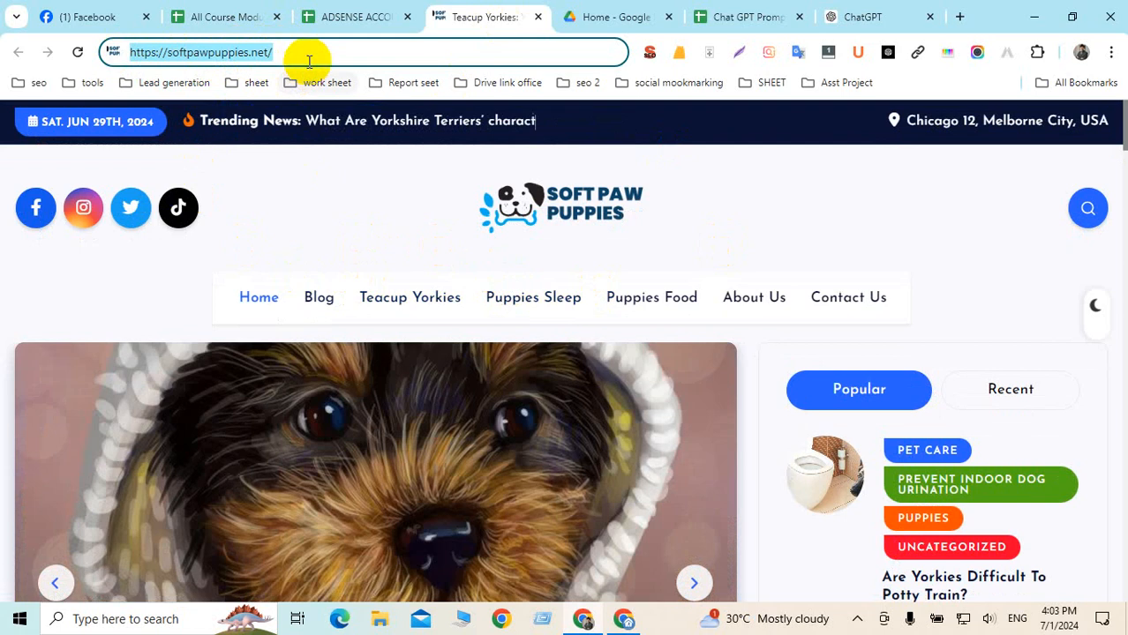
click(298, 52)
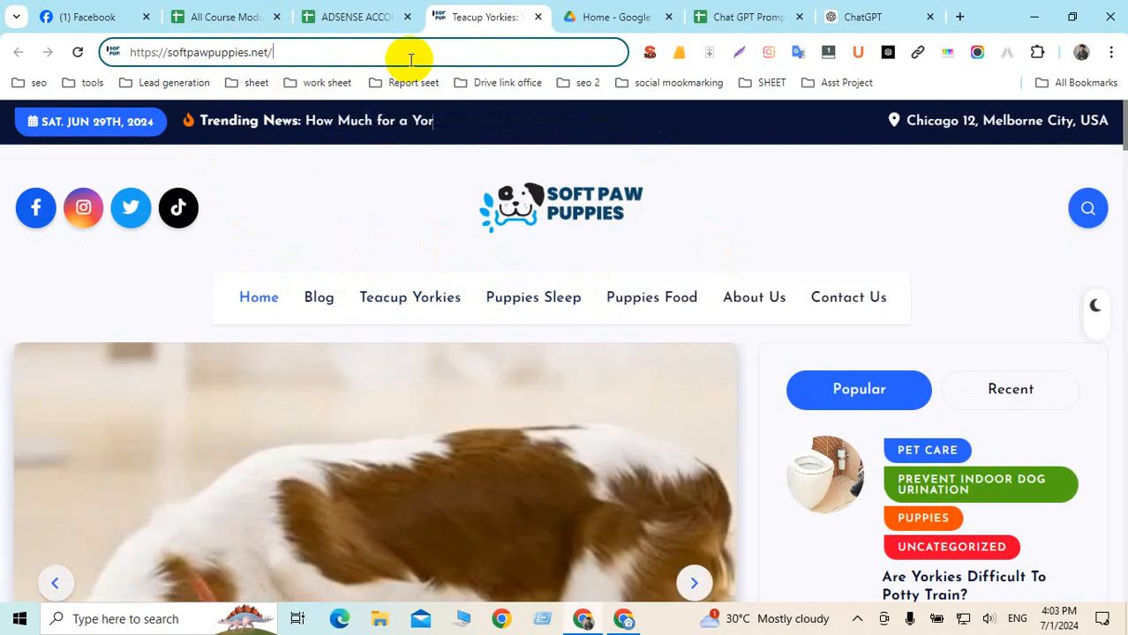
text(wp-adm)
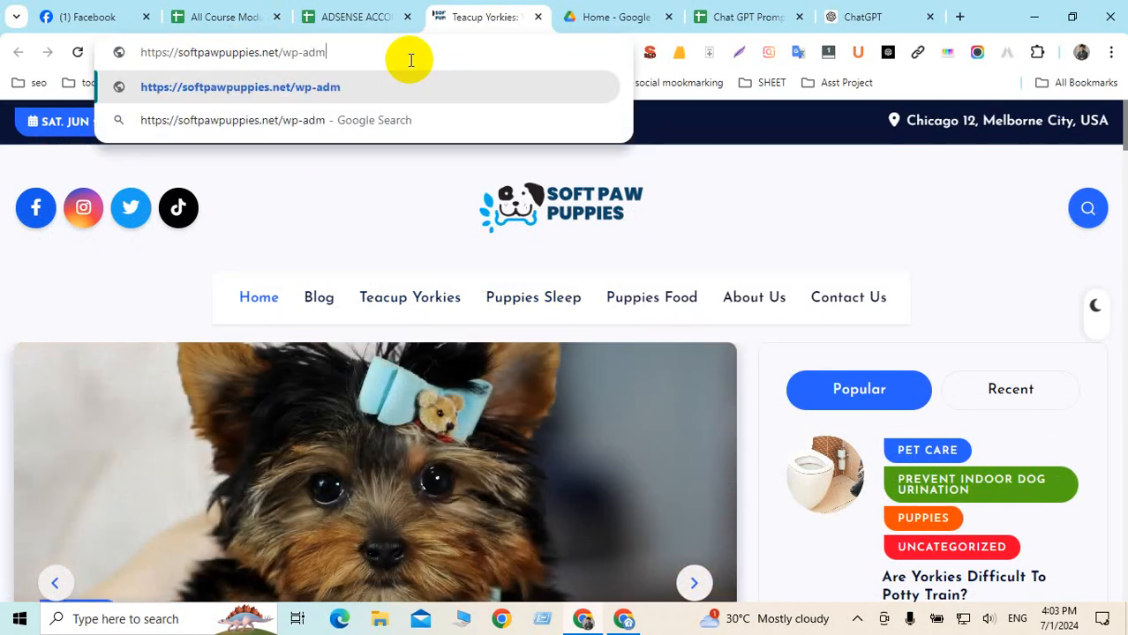
text(in)
key(Return)
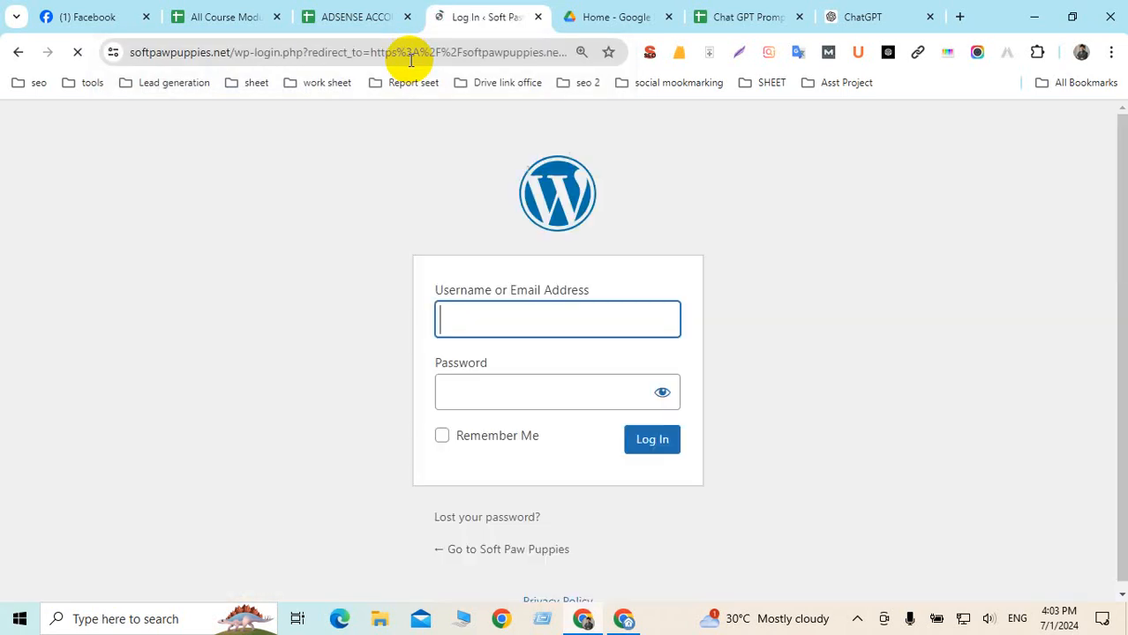
drag(508, 309, 462, 402)
click(462, 397)
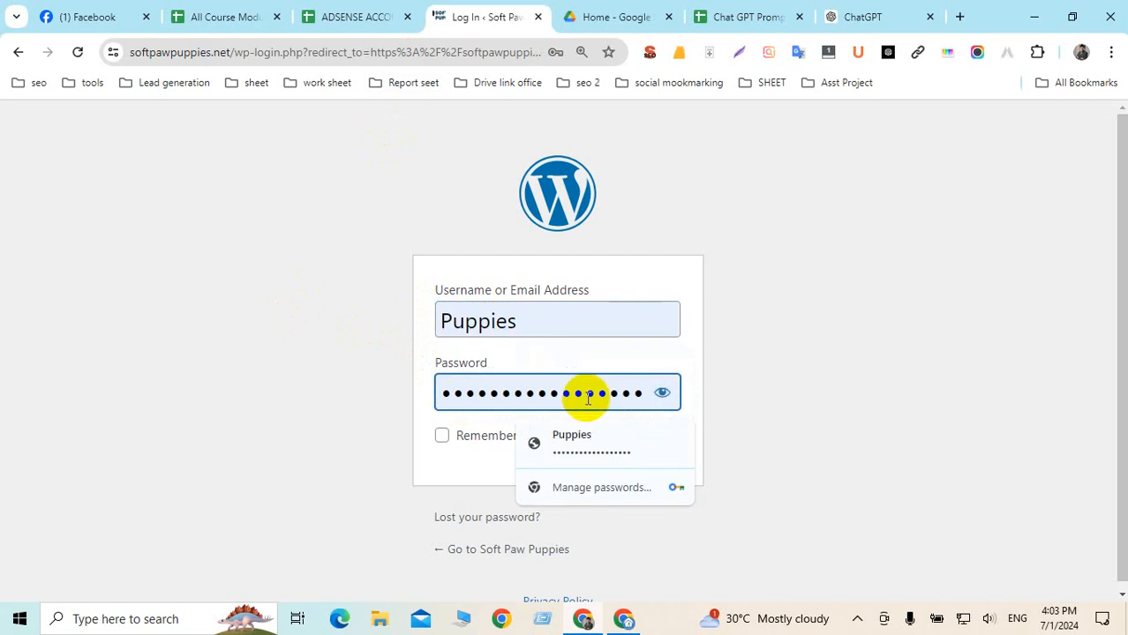
click(654, 444)
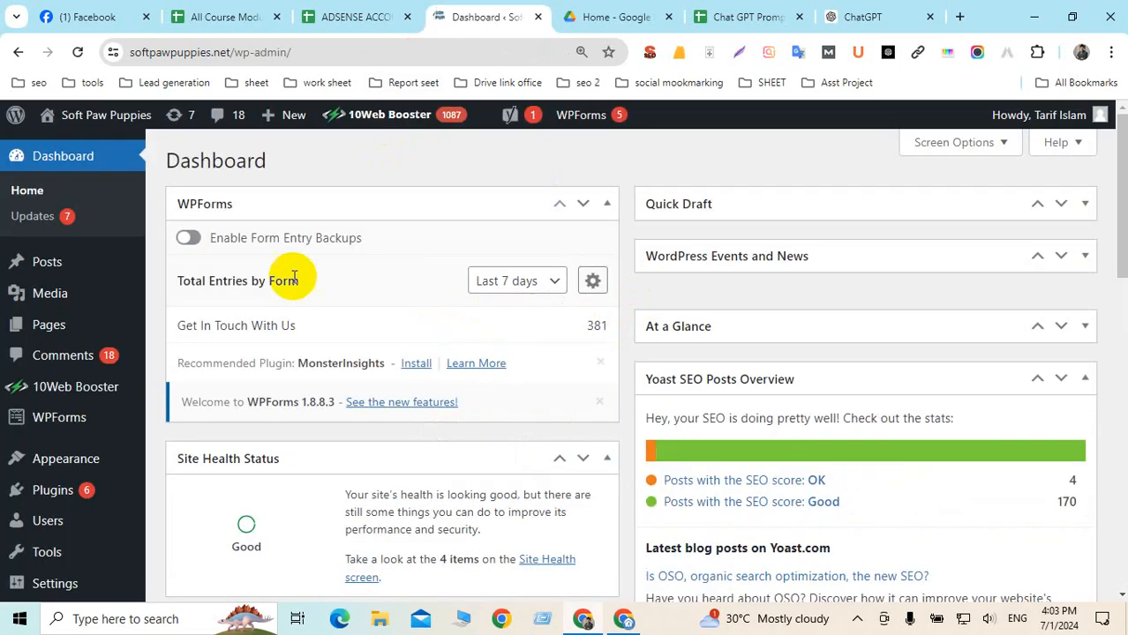
Open Posts › Categories and copy the 'Dog Health' category name
scroll(534, 454, down, 6)
scroll(534, 454, up, 6)
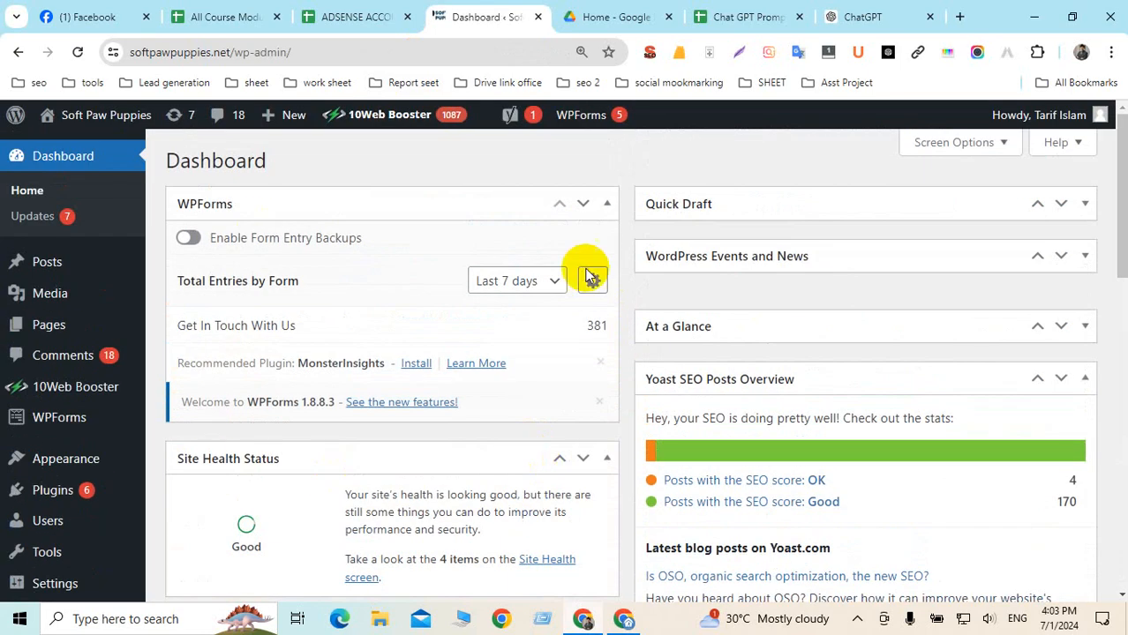
scroll(397, 481, down, 5)
scroll(399, 481, down, 2)
scroll(408, 475, up, 3)
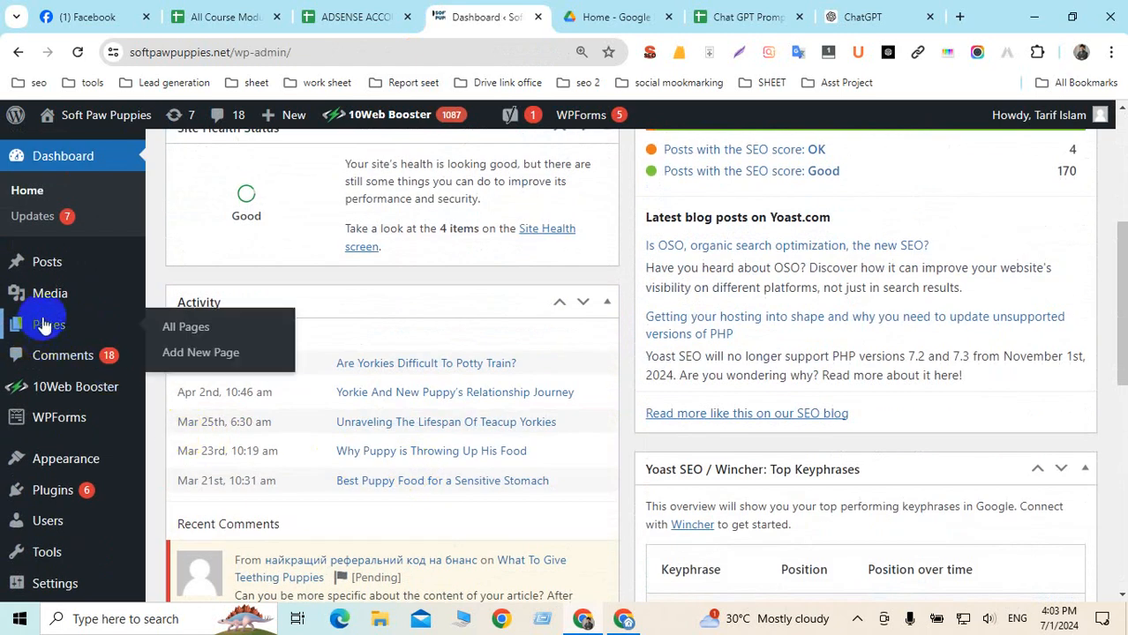
mouse_move(26, 262)
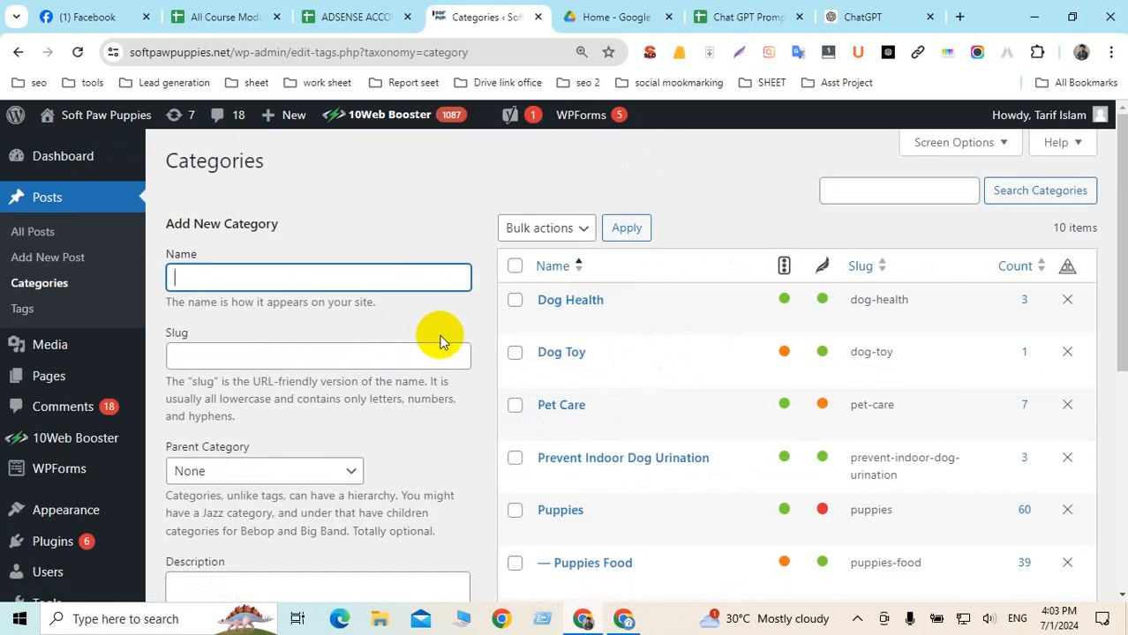
scroll(607, 338, down, 1)
drag(530, 217, 663, 224)
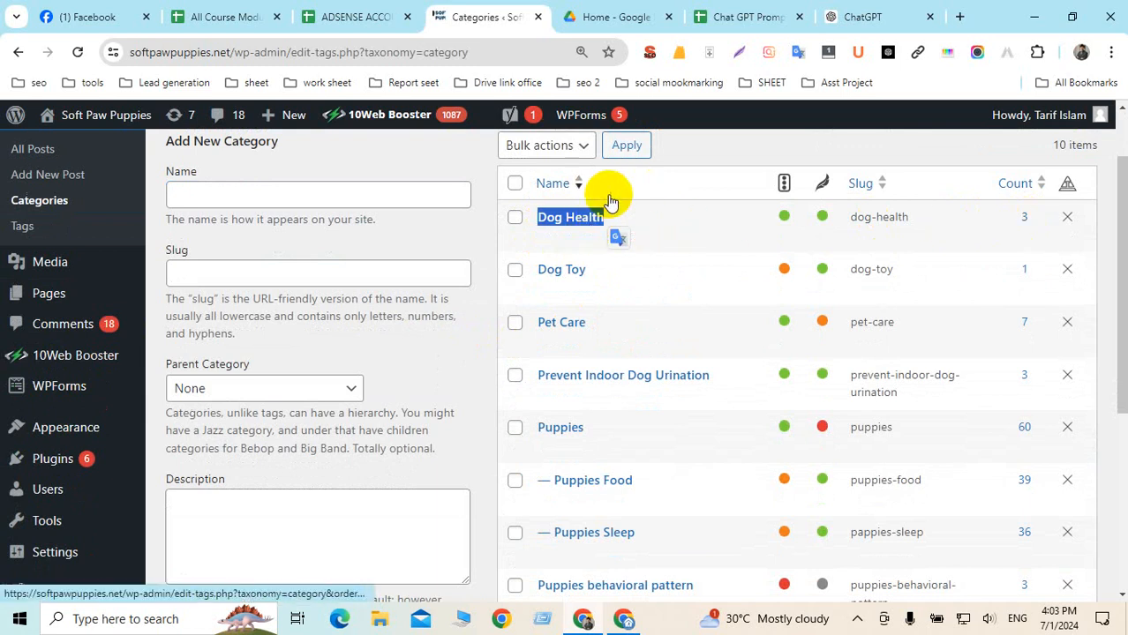
right_click(550, 217)
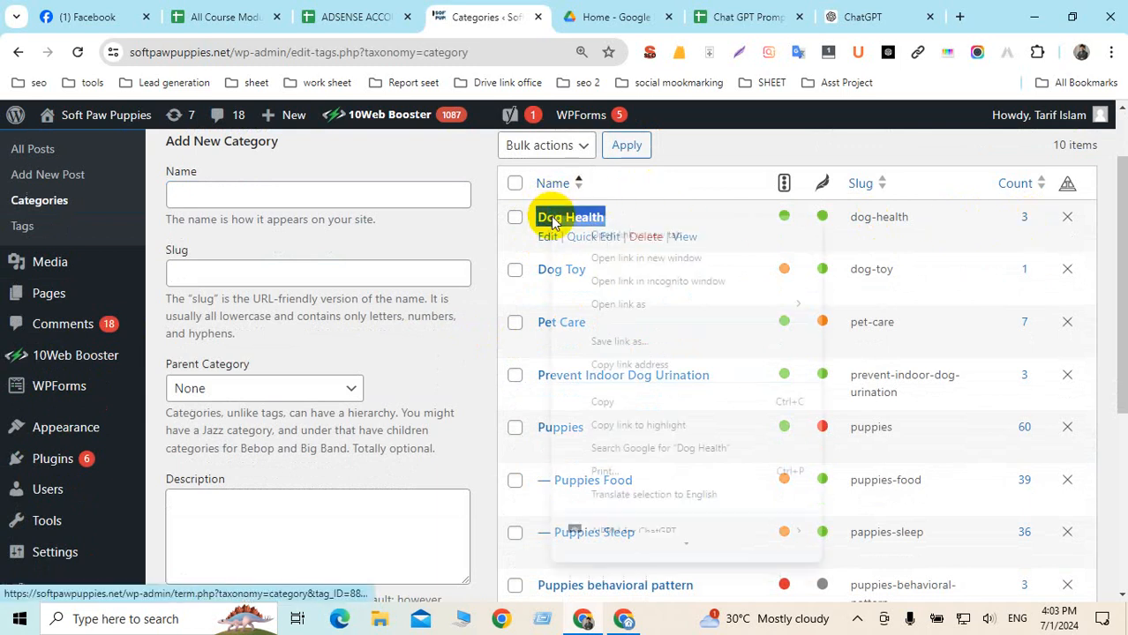
click(607, 403)
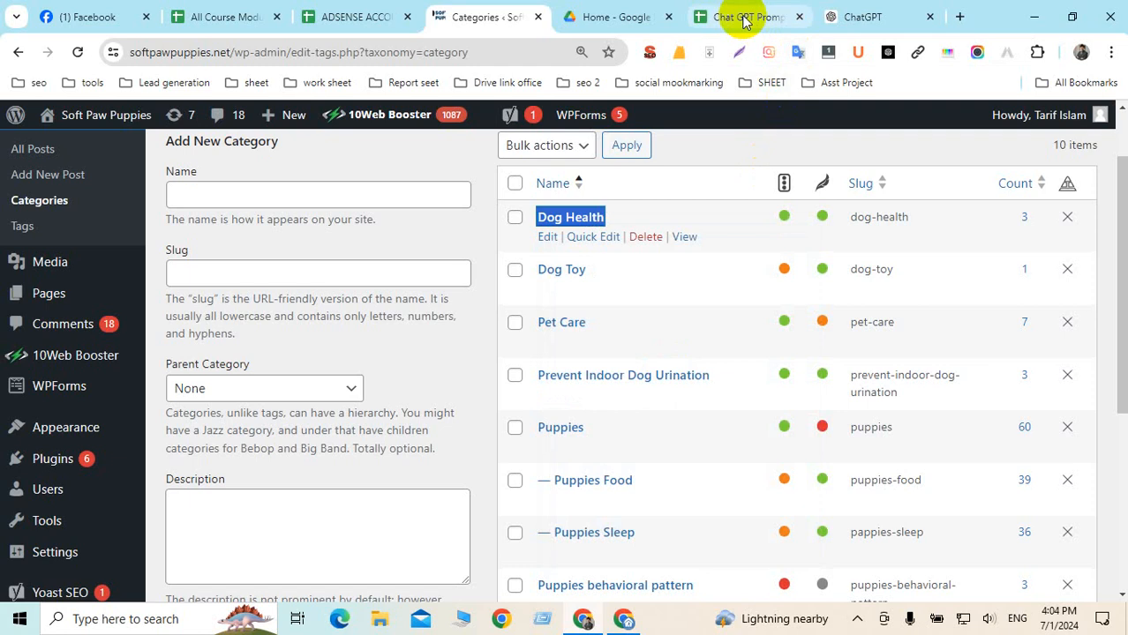
Open Google Translate in a new tab and paste 'Dog Health' as the source text
click(959, 18)
text(t)
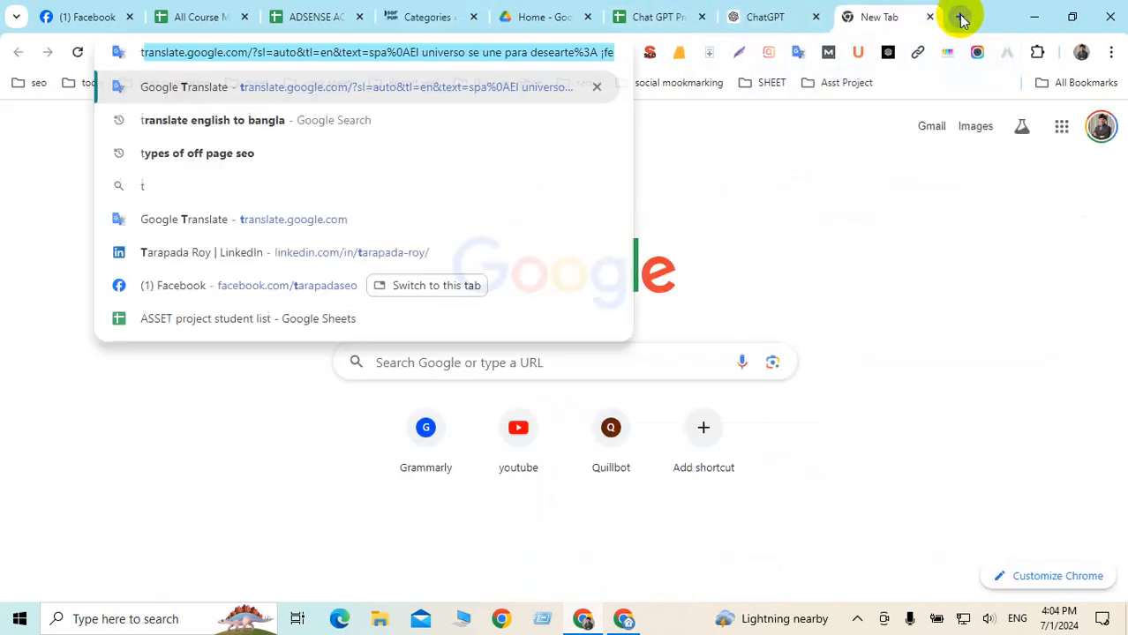
text(r)
key(Return)
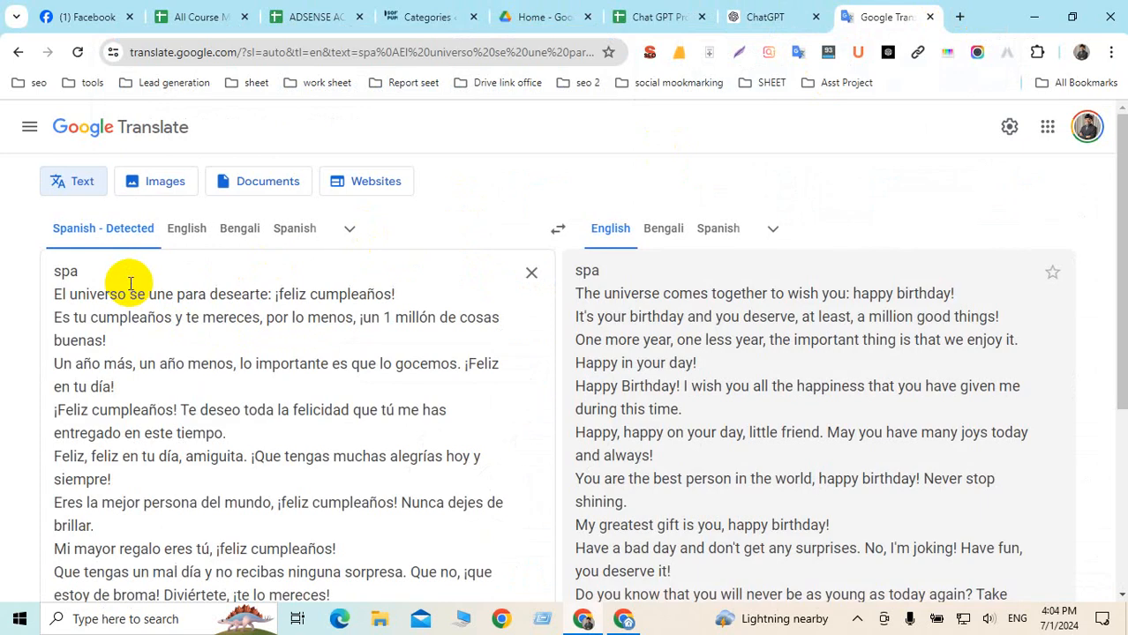
key(ctrl+a)
key(ctrl+v)
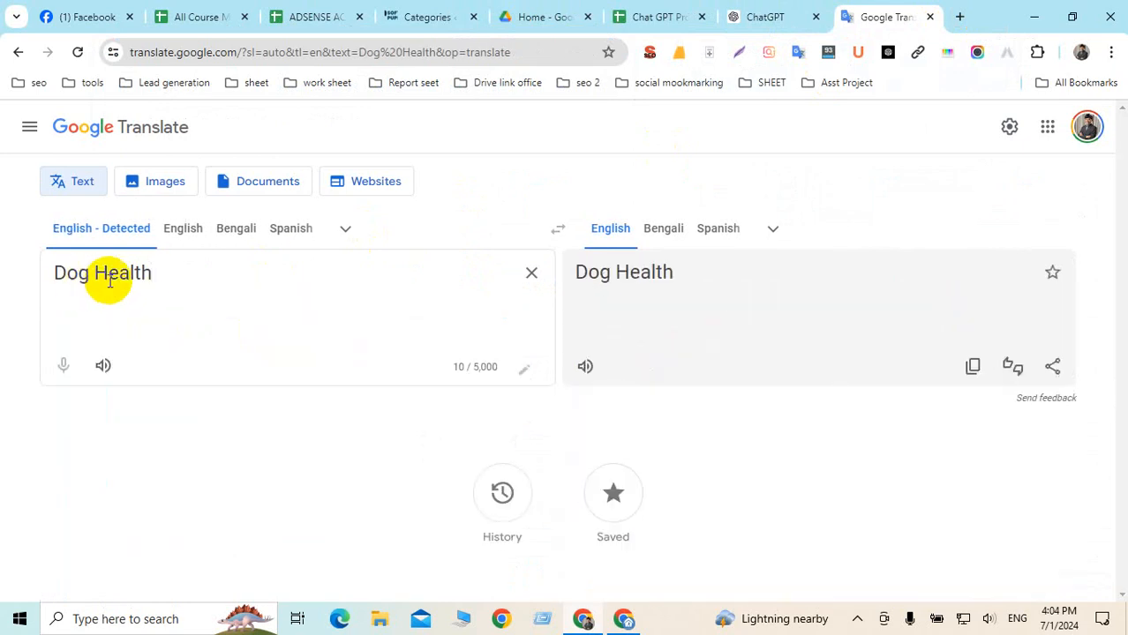
Copy the easy-to-rank keyword ideas prompt from cell A3 of the Chat GPT Prompt sheet
click(644, 15)
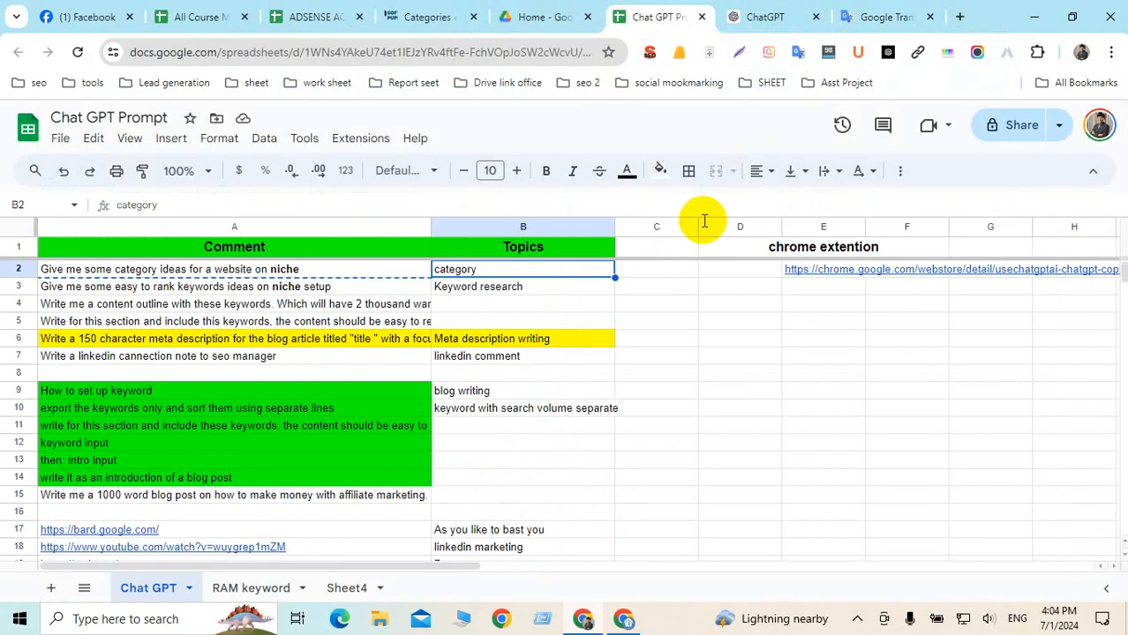
click(281, 270)
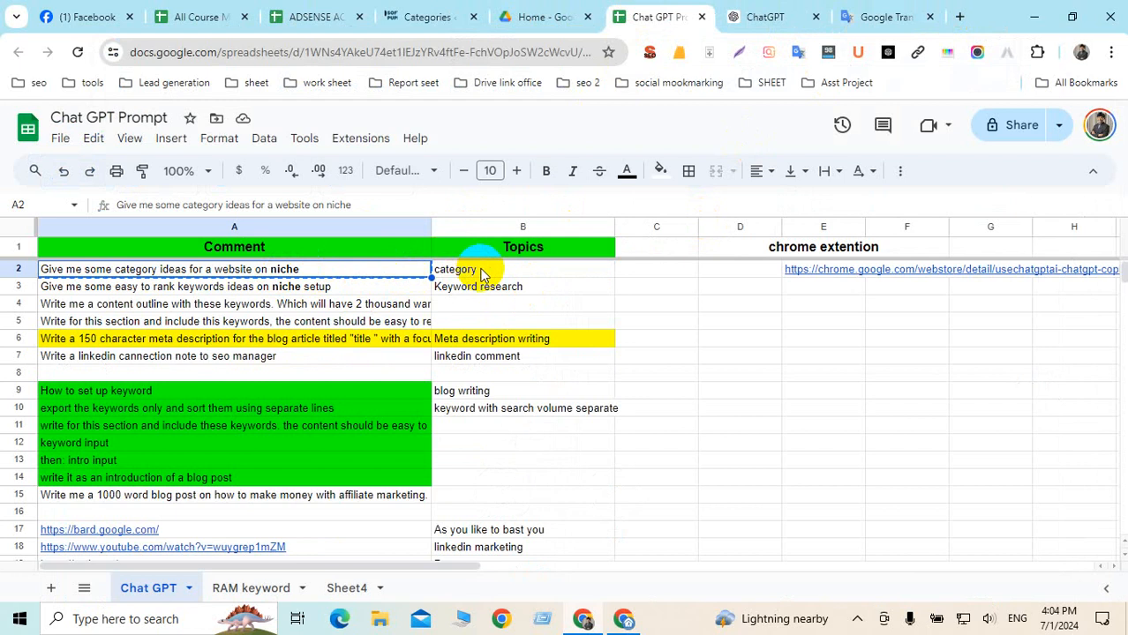
click(473, 271)
click(475, 289)
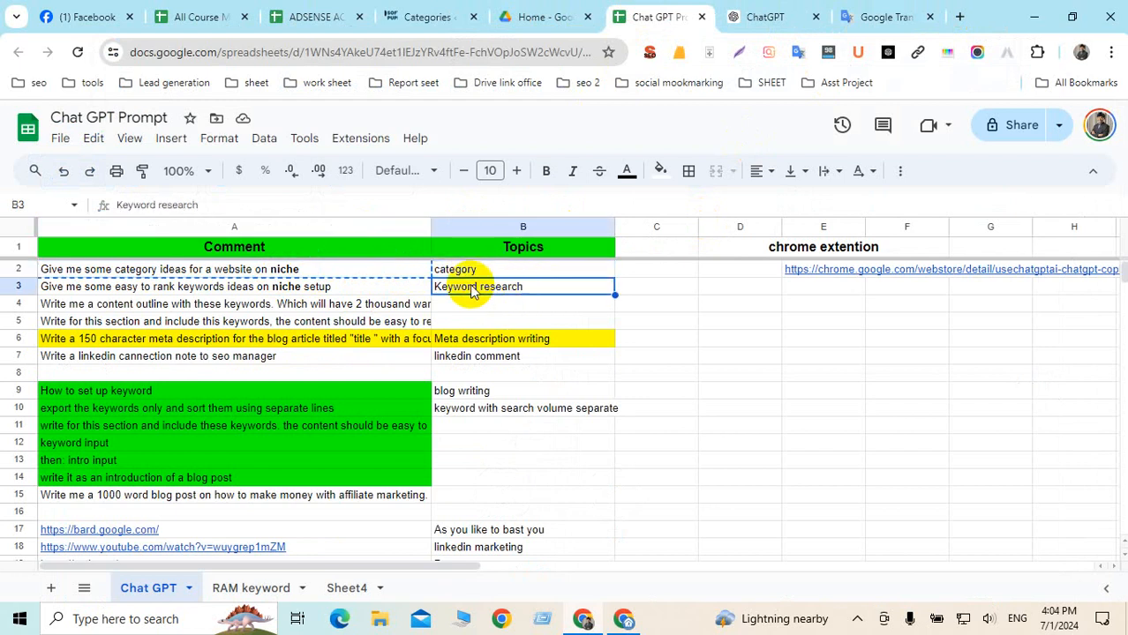
click(353, 284)
key(ctrl+c)
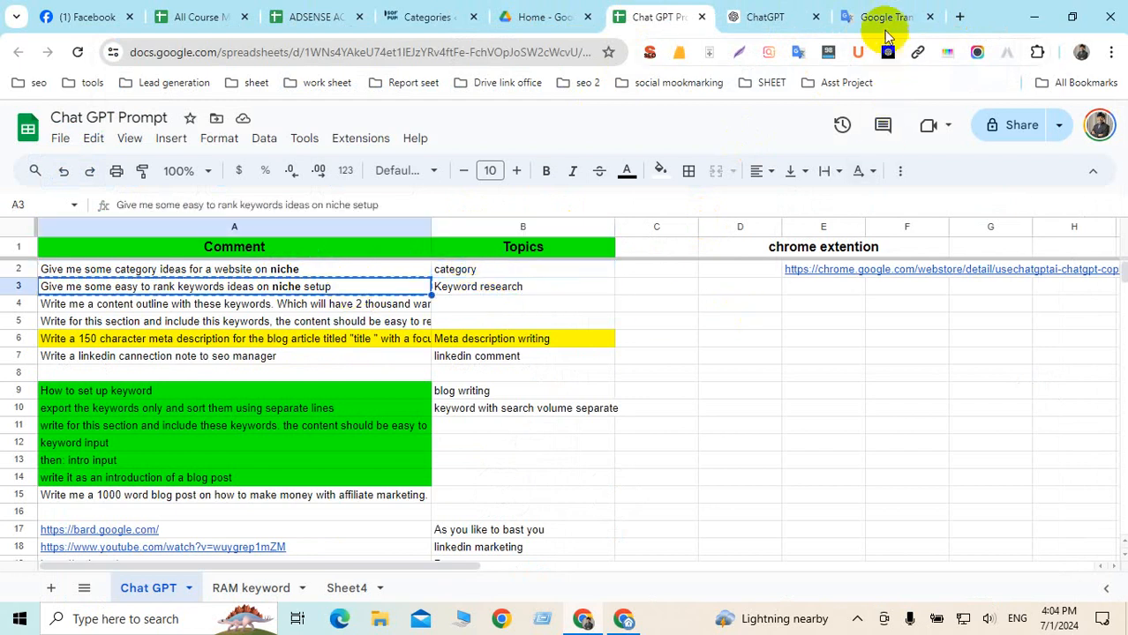
click(886, 26)
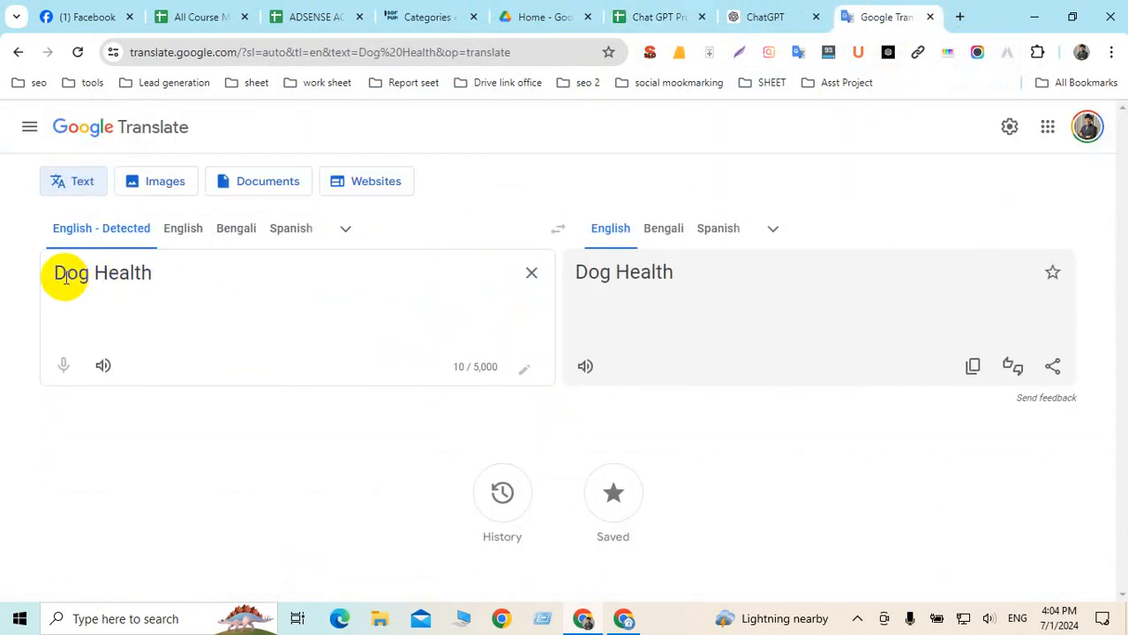
Paste the keyword prompt below Dog Health, then replace its 'niche setup' with Dog Health
click(238, 274)
key(Return)
key(Return)
key(ctrl+v)
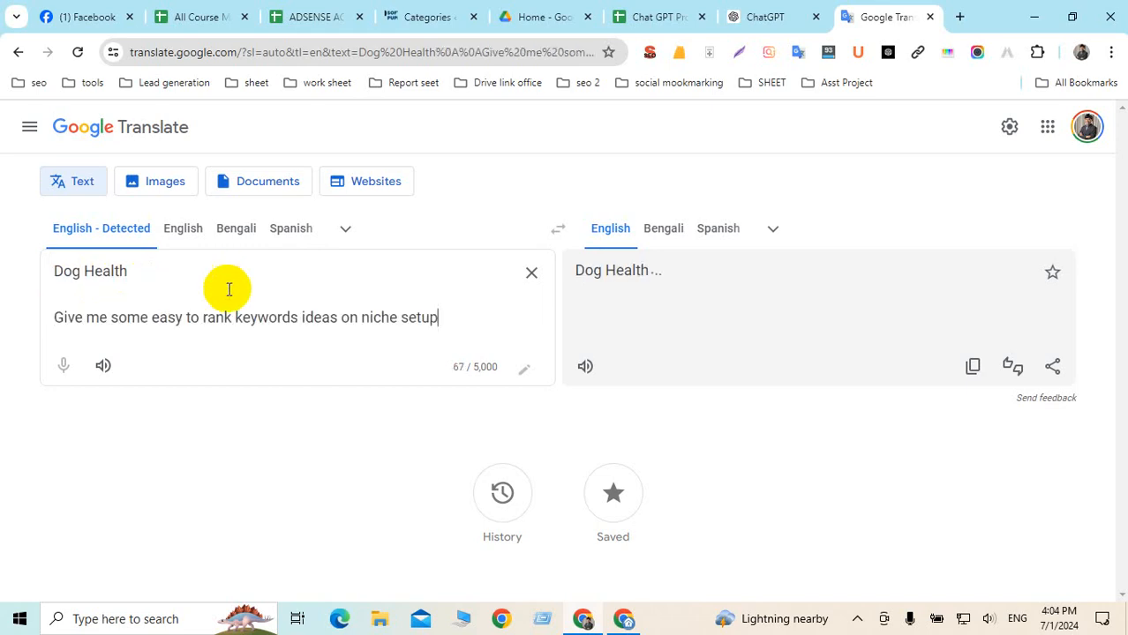
triple_click(206, 319)
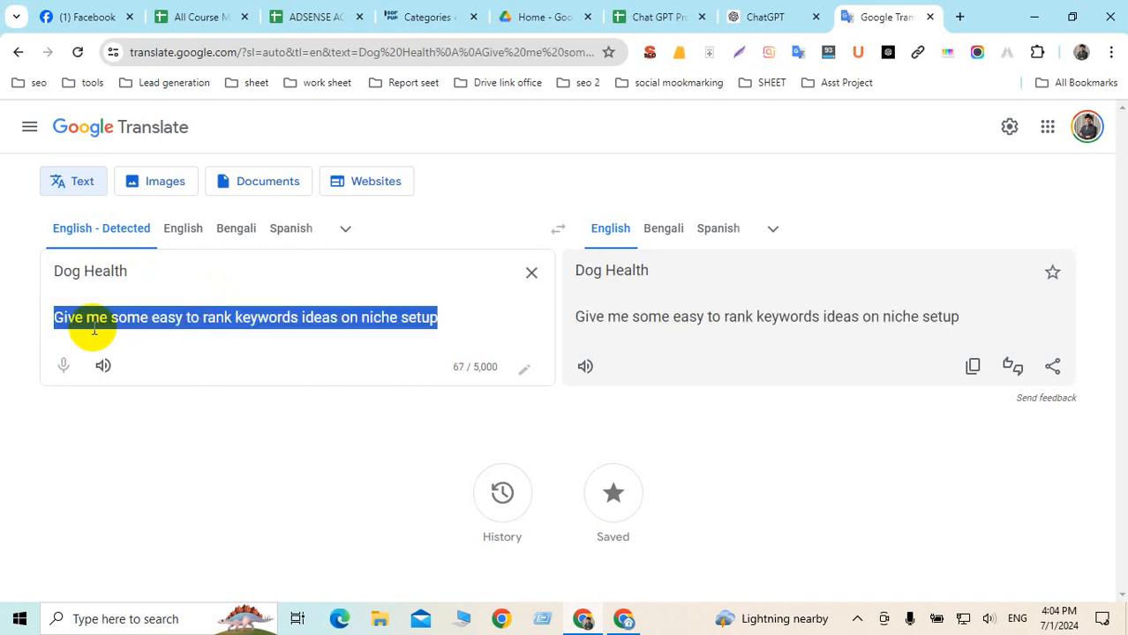
click(180, 319)
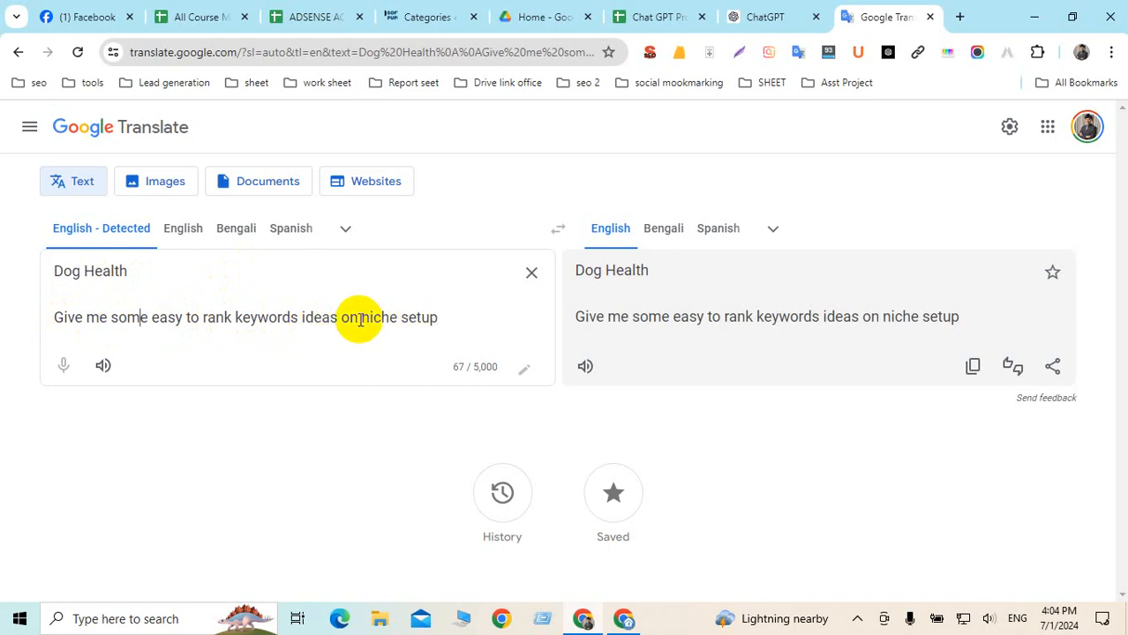
drag(360, 320, 461, 318)
click(419, 319)
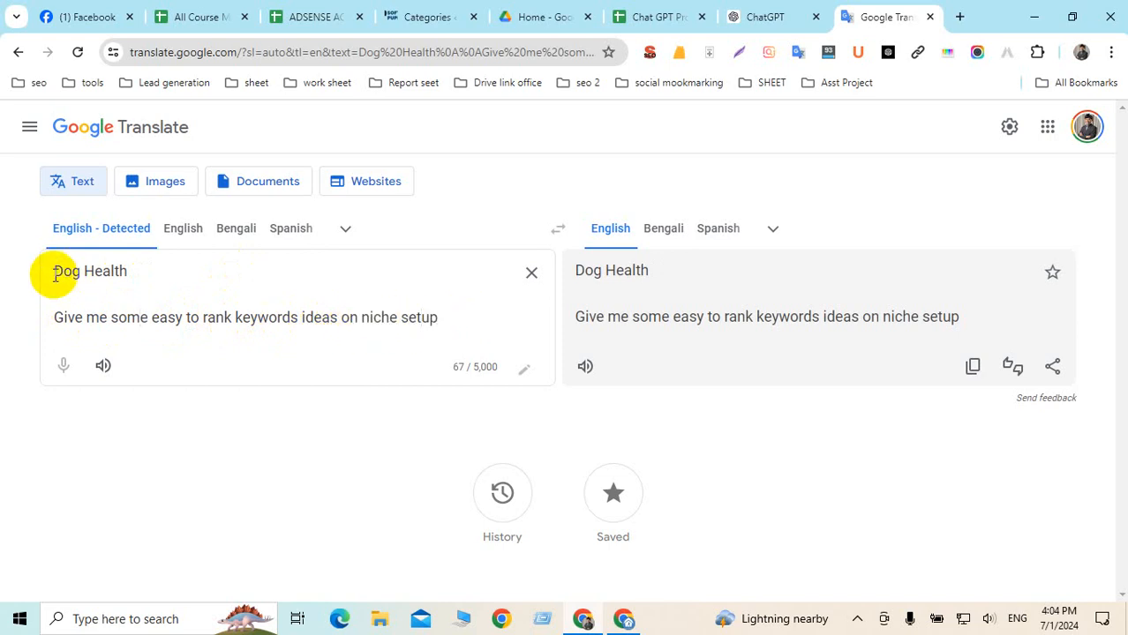
drag(56, 272, 154, 269)
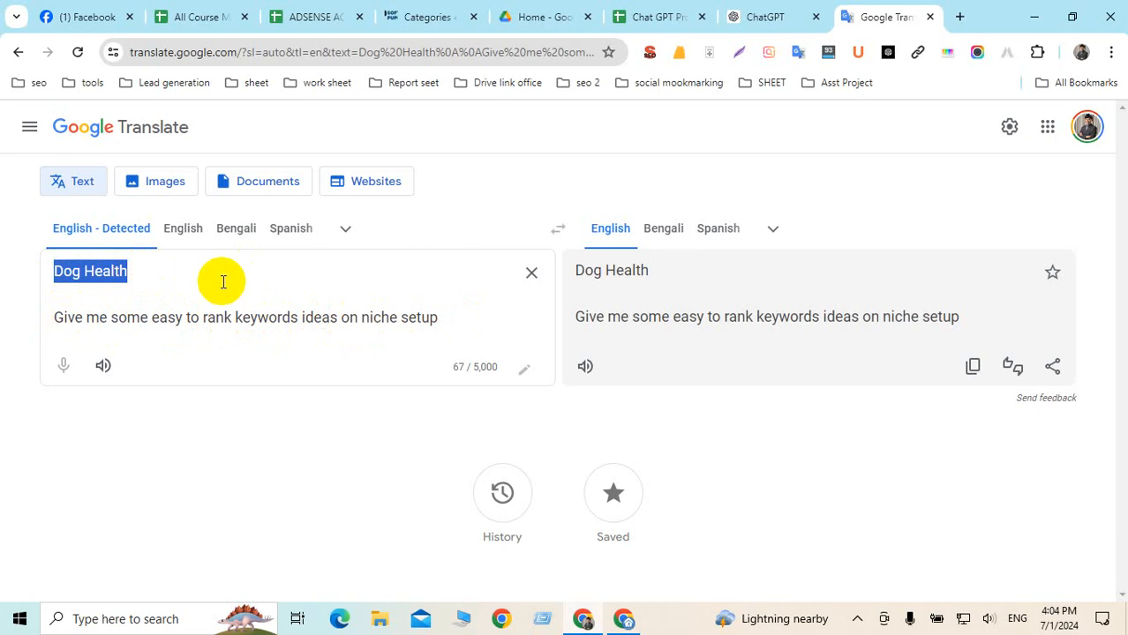
key(BackSpace)
mouse_move(360, 320)
mouse_down()
mouse_move(474, 323)
mouse_move(7, 317)
mouse_up()
key(ctrl+v)
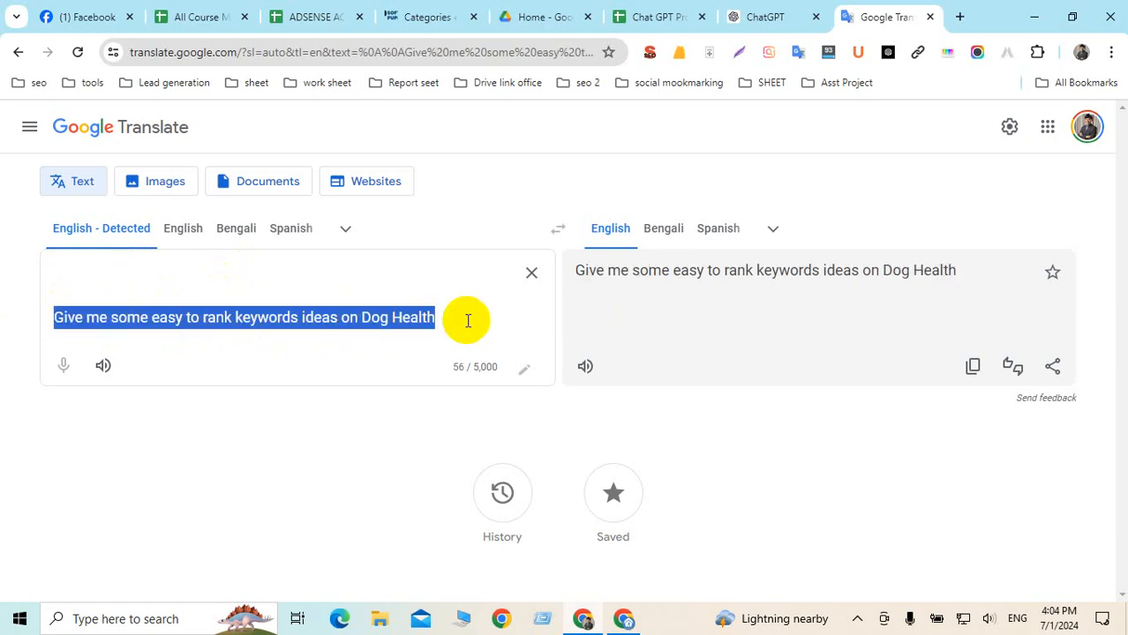
Paste the Dog Health keyword ideas prompt into ChatGPT's AIPRM prompt box and send it
click(765, 17)
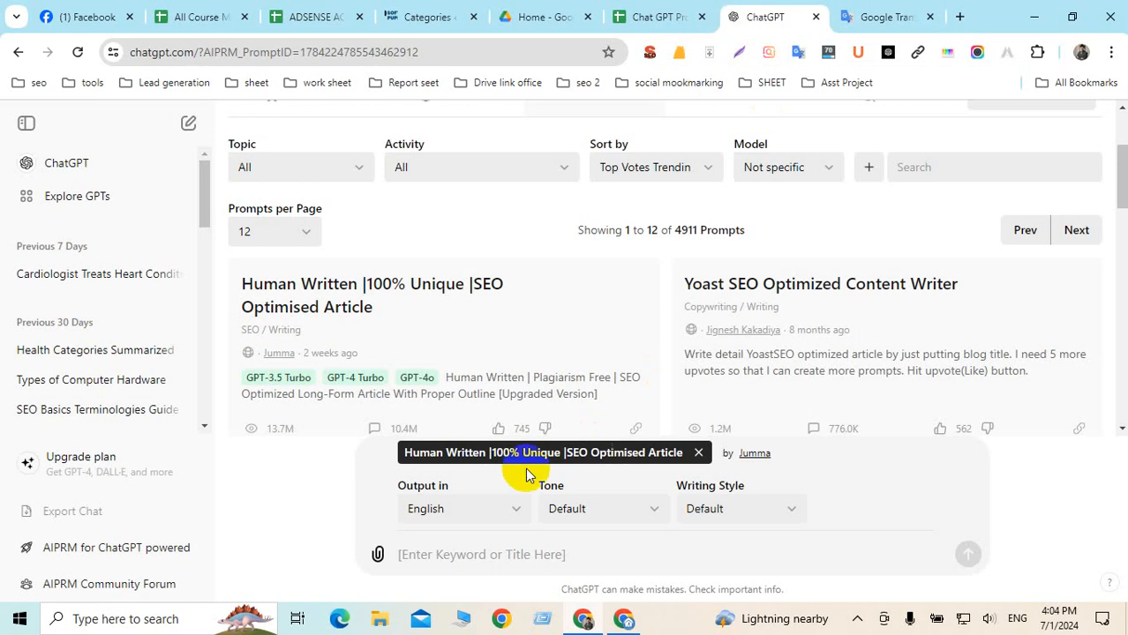
click(478, 554)
key(ctrl+v)
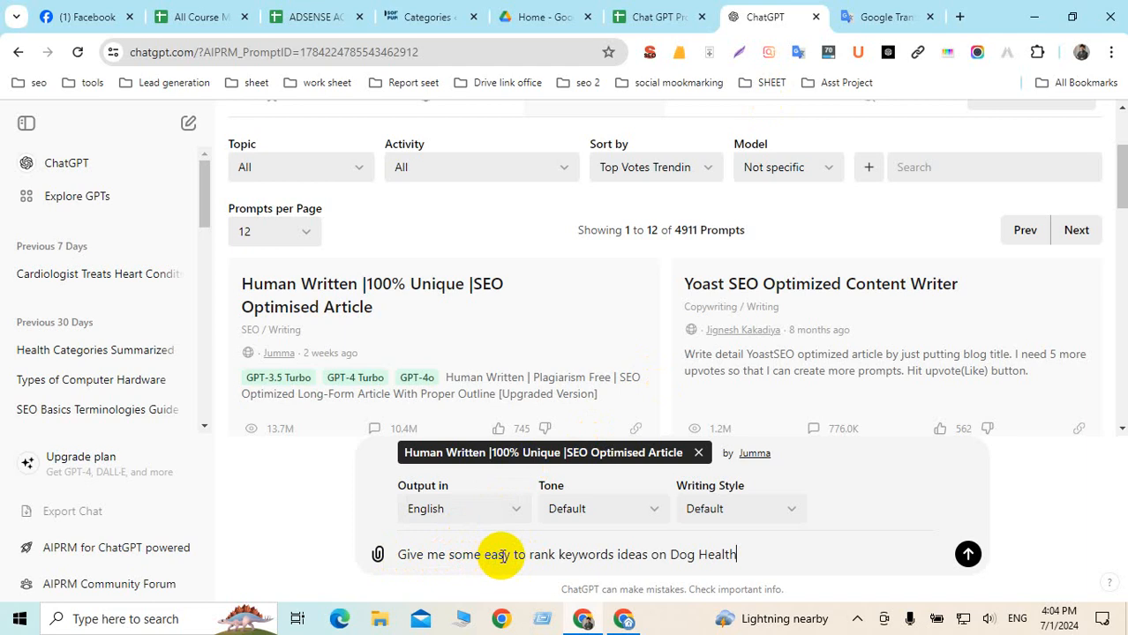
click(967, 554)
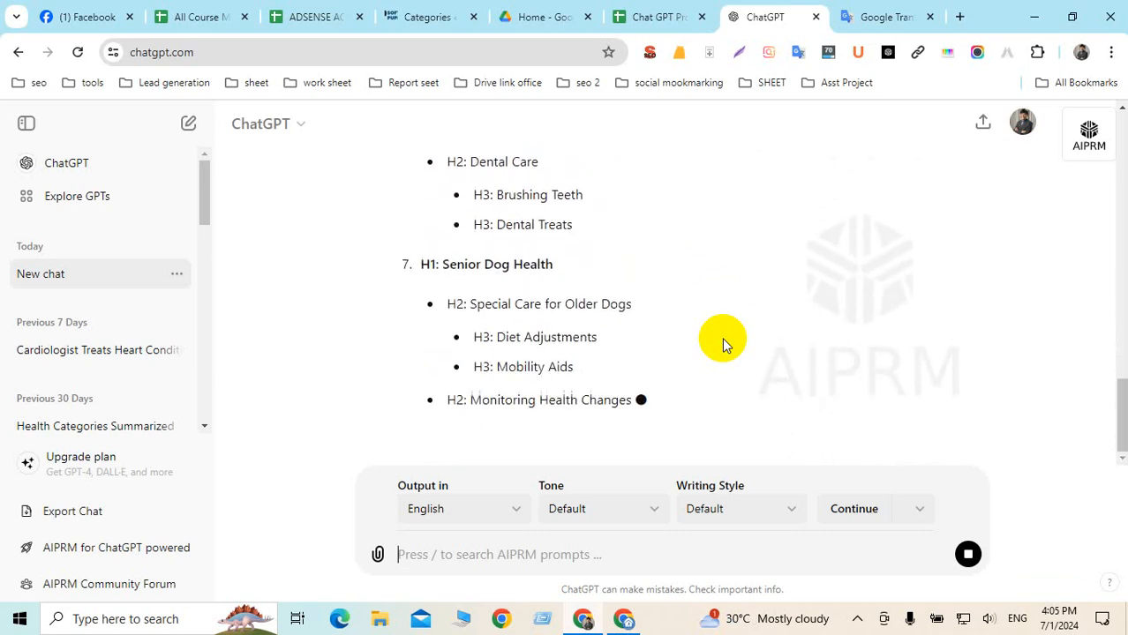
Highlight the outline headings 'Basics of Dog Health' and 'Nutrition and Diet', then open a new Google tab
scroll(641, 328, up, 15)
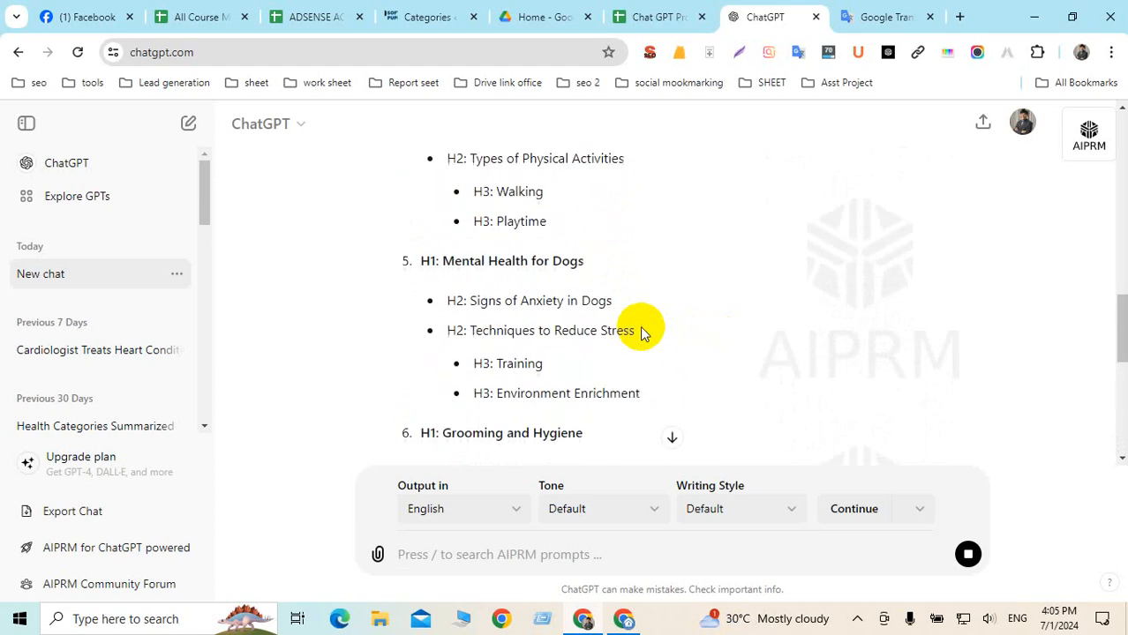
scroll(641, 327, up, 10)
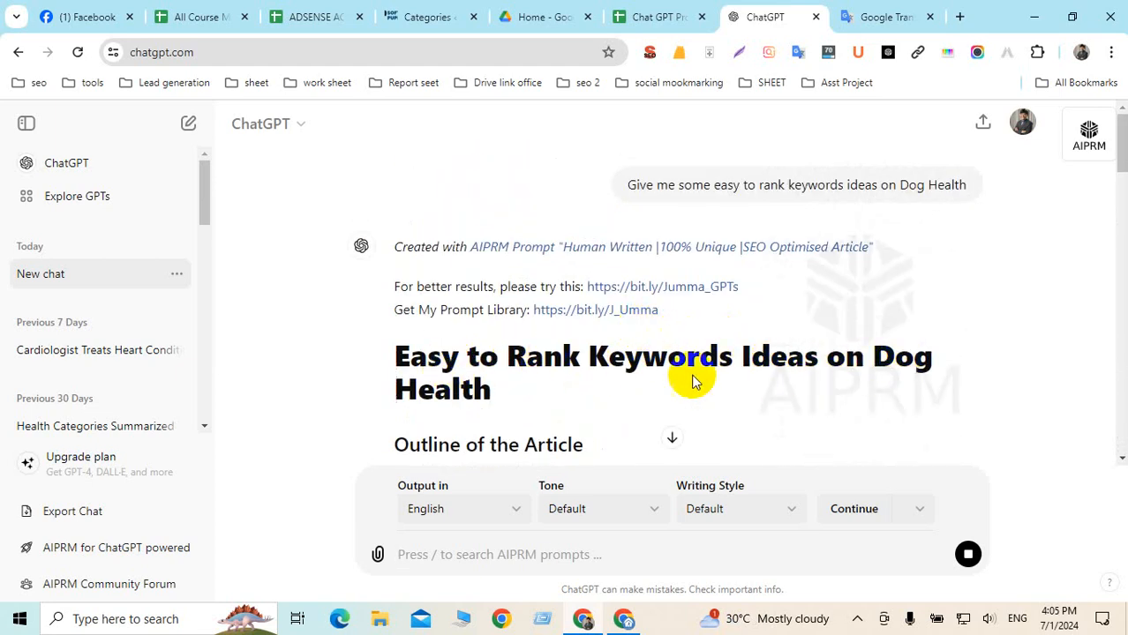
scroll(686, 379, down, 4)
scroll(682, 374, up, 1)
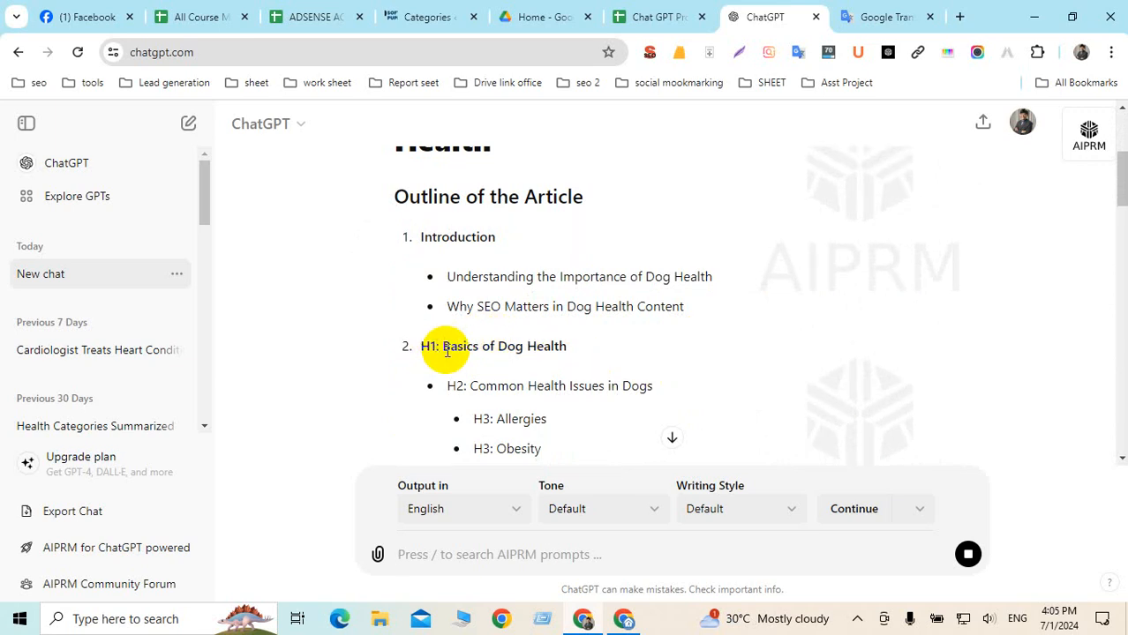
drag(445, 351, 618, 356)
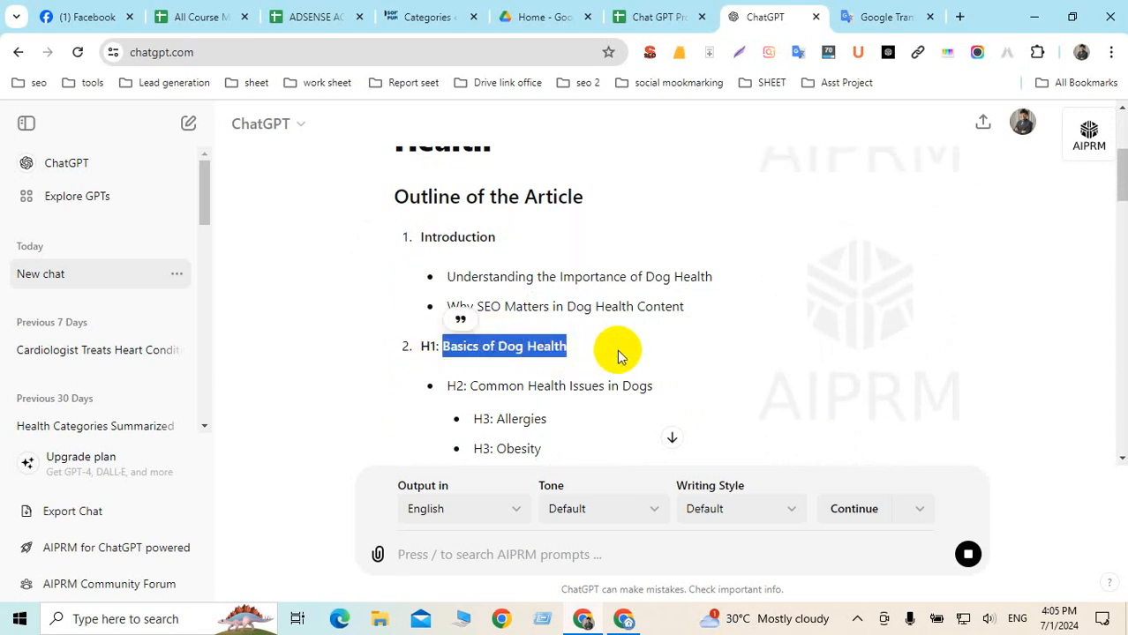
scroll(618, 356, down, 2)
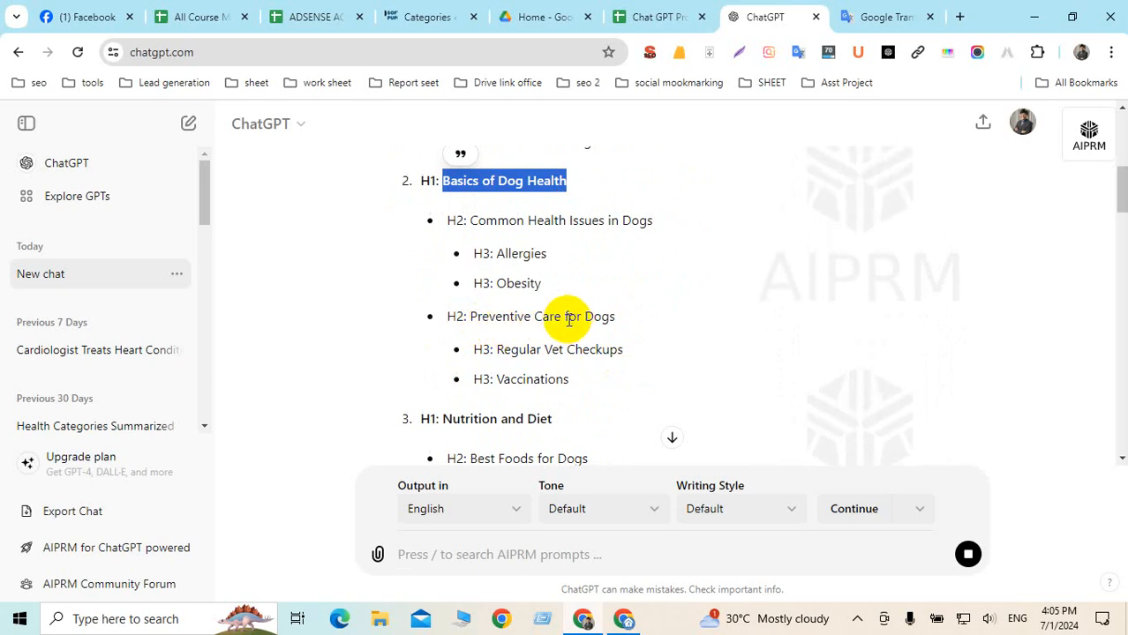
scroll(599, 315, down, 2)
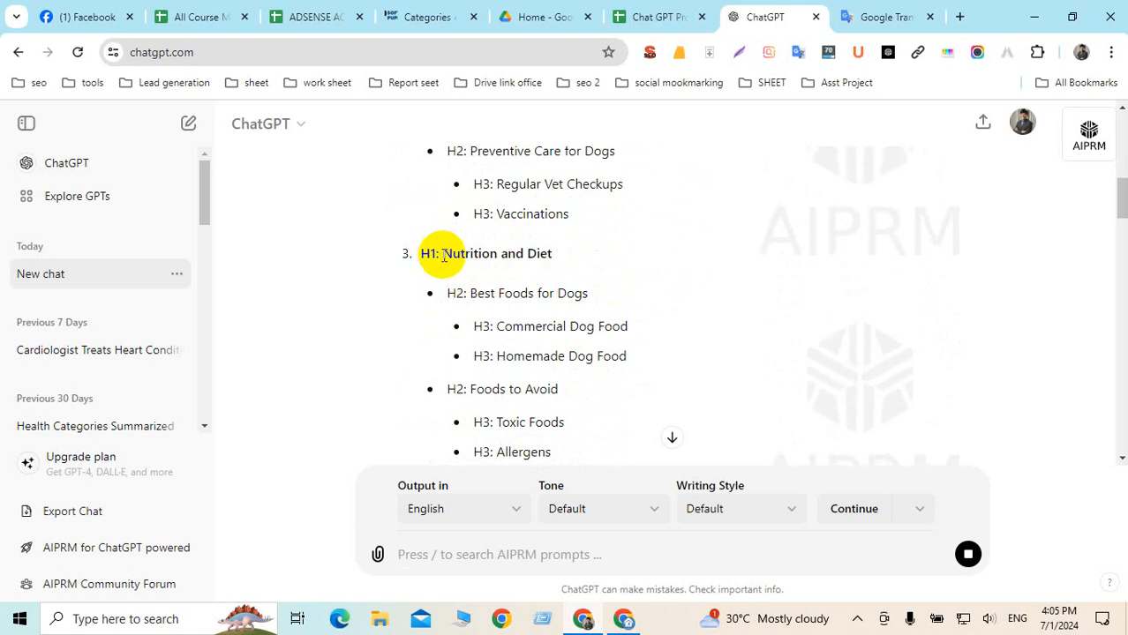
drag(443, 255, 637, 262)
key(ctrl+c)
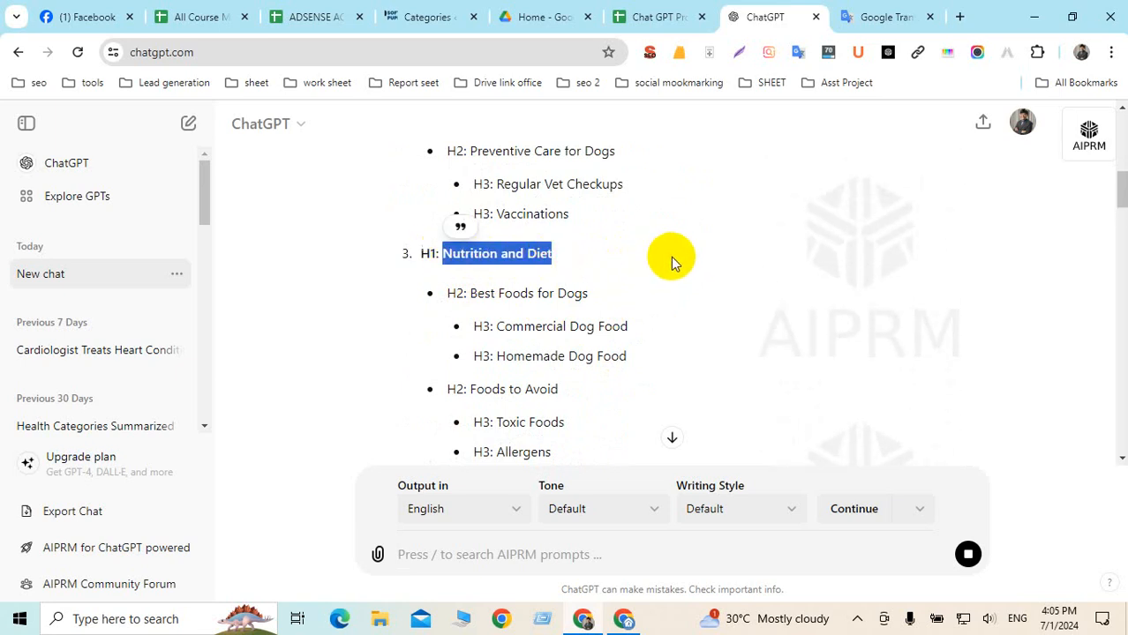
scroll(618, 273, up, 1)
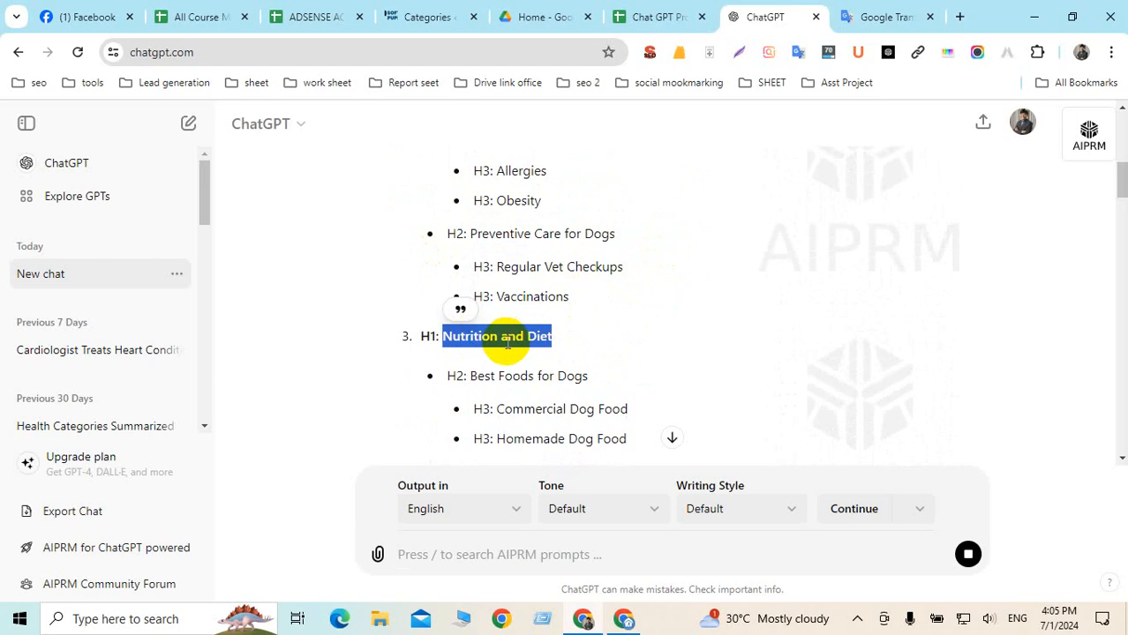
click(960, 17)
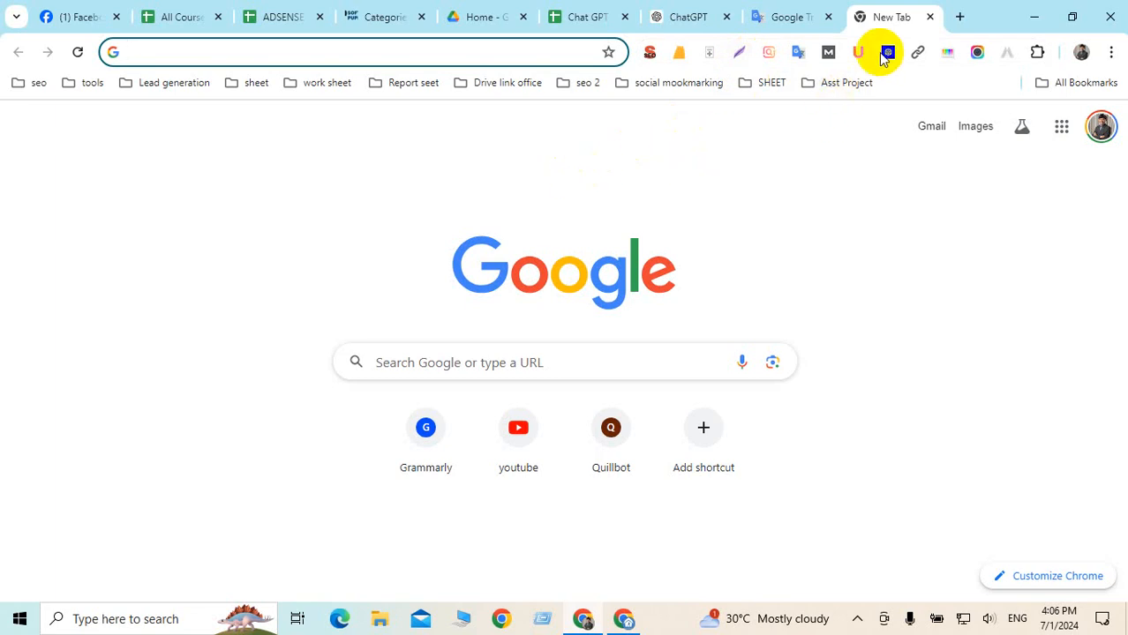
In a new tab, search Google for 'types of keywords' and open the Semrush keyword-types article
click(962, 17)
text(type)
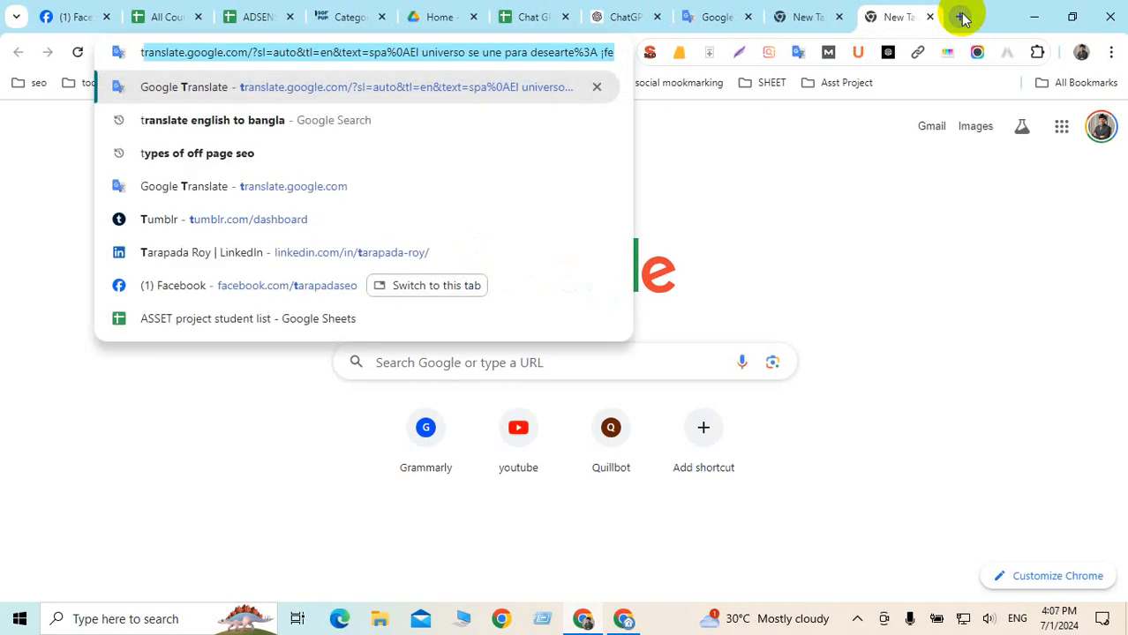
text(of ke)
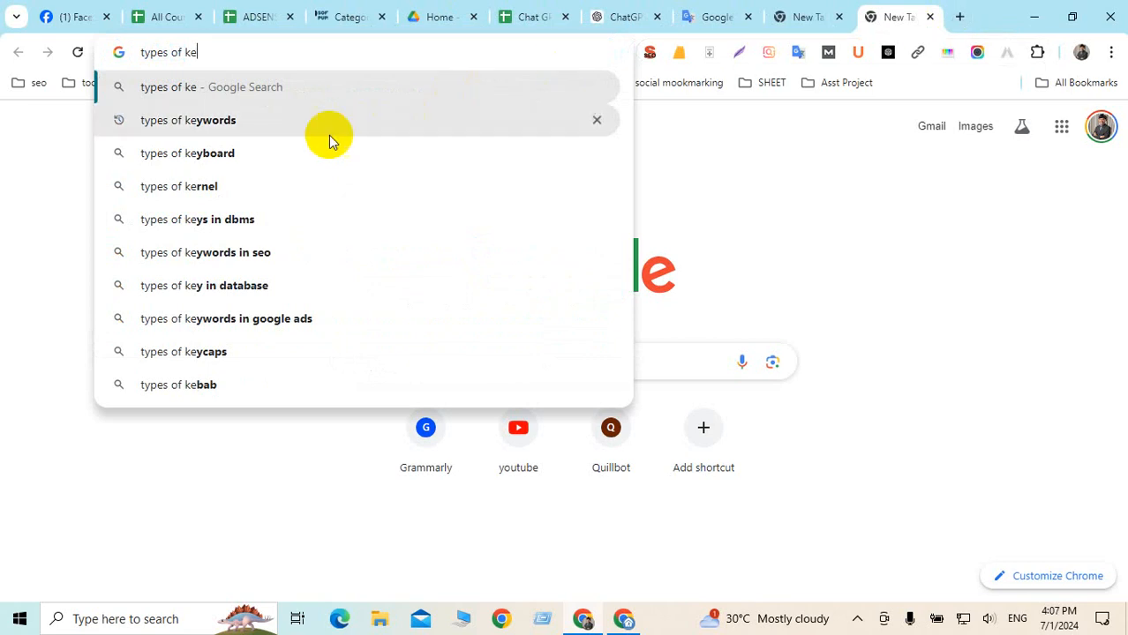
click(234, 121)
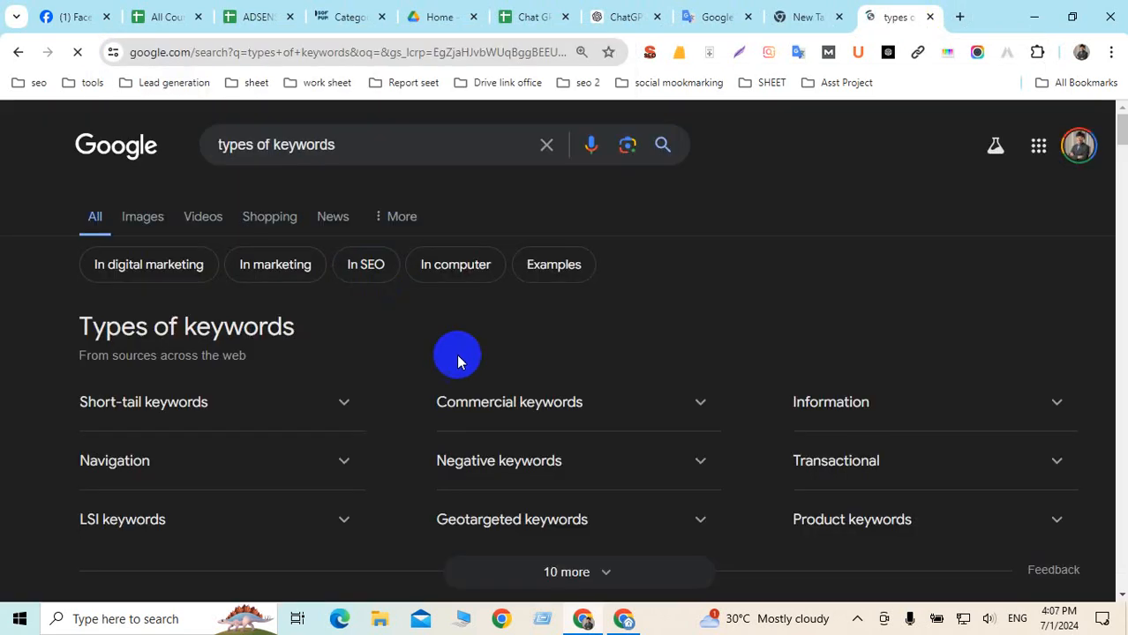
scroll(468, 356, down, 6)
scroll(499, 363, up, 4)
scroll(498, 363, down, 3)
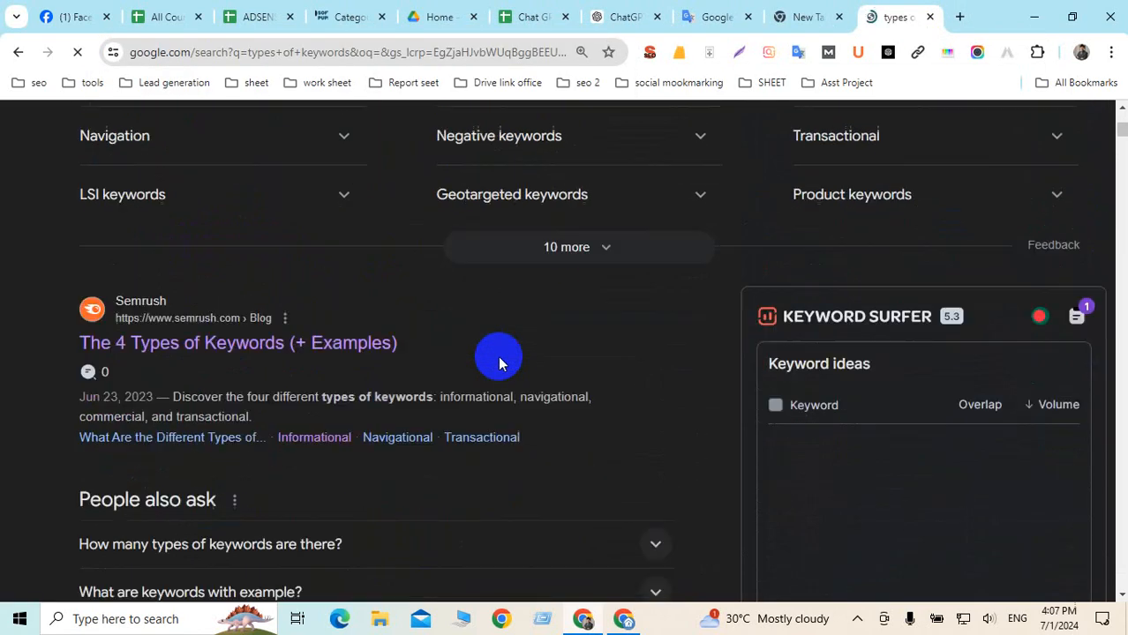
click(197, 181)
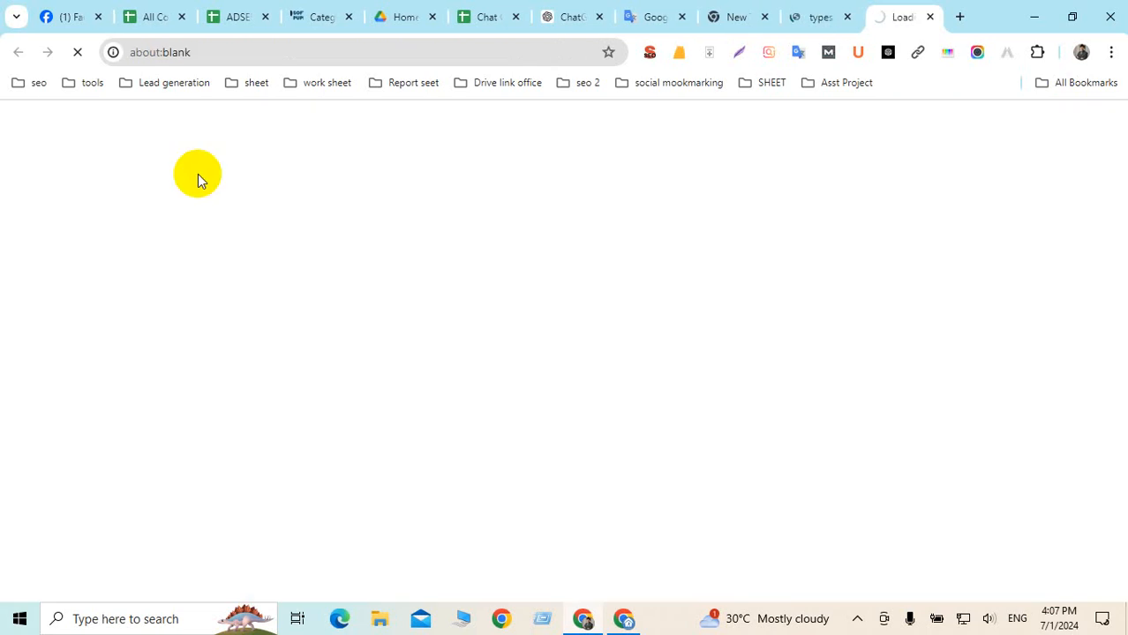
Scroll to the Informational keywords section and highlight 'what', 'why' and 'how' in the question-keywords note
scroll(598, 327, down, 7)
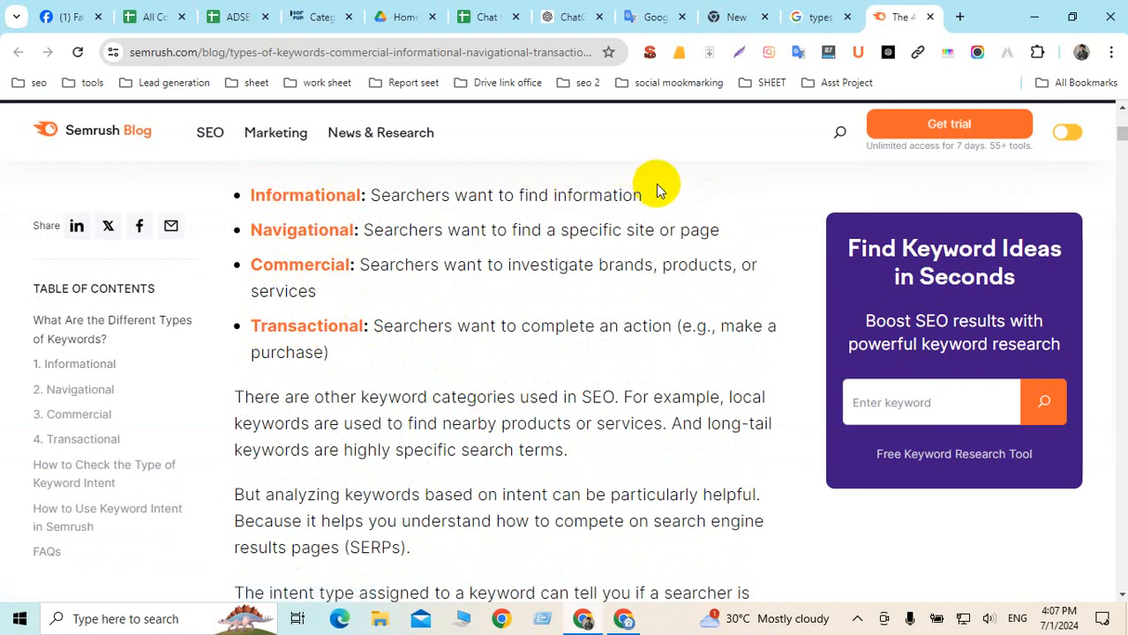
drag(651, 189, 254, 196)
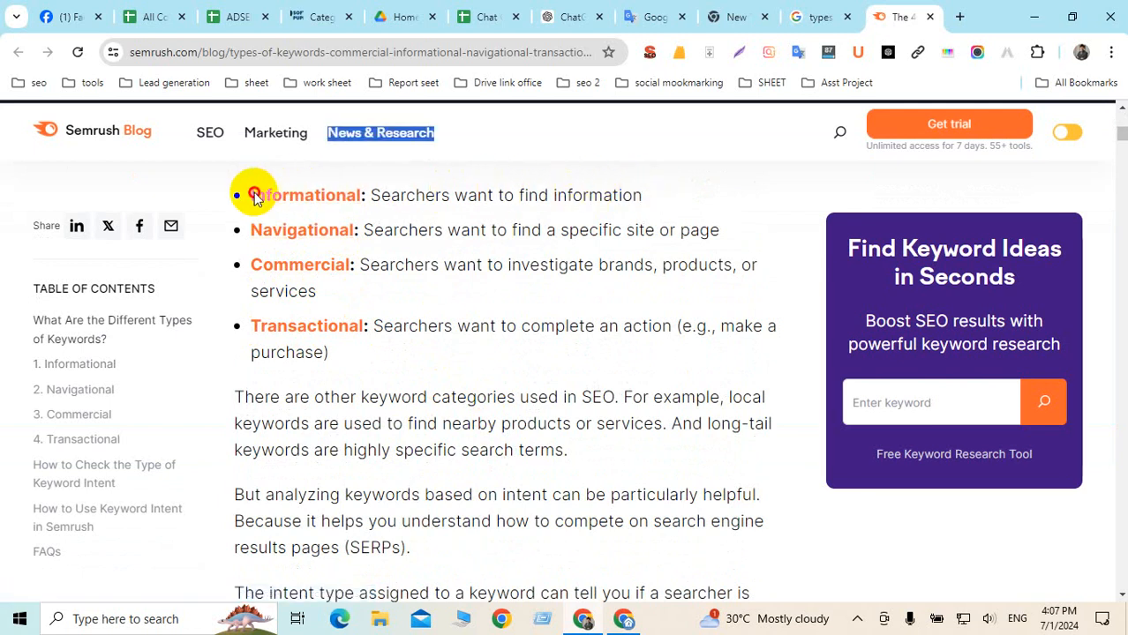
click(333, 201)
scroll(452, 299, down, 6)
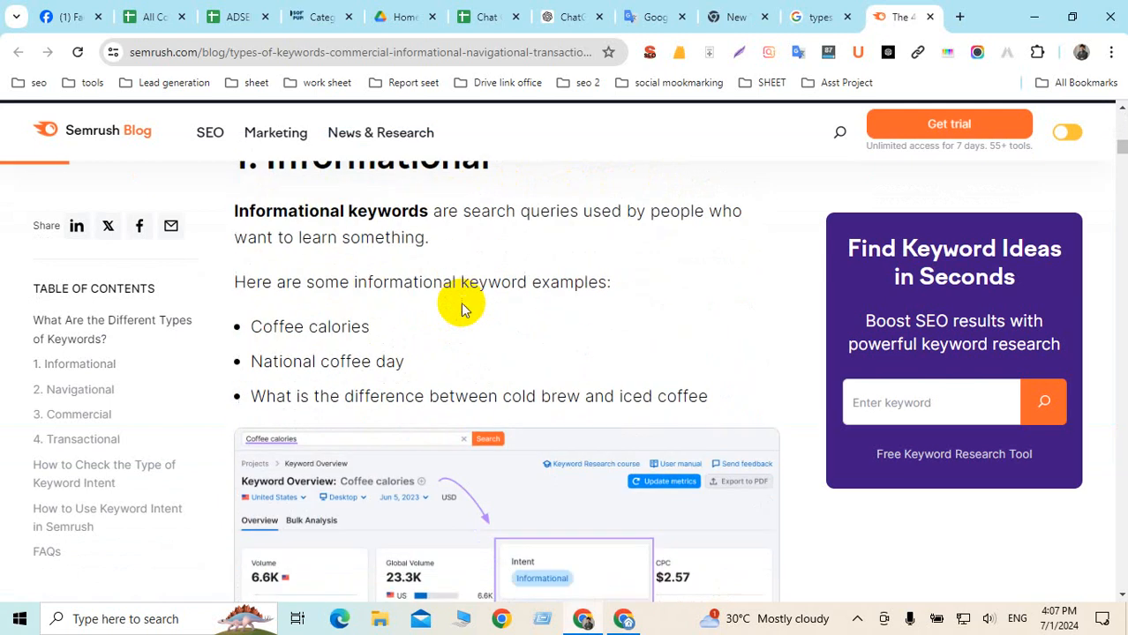
scroll(461, 304, down, 2)
scroll(462, 300, up, 3)
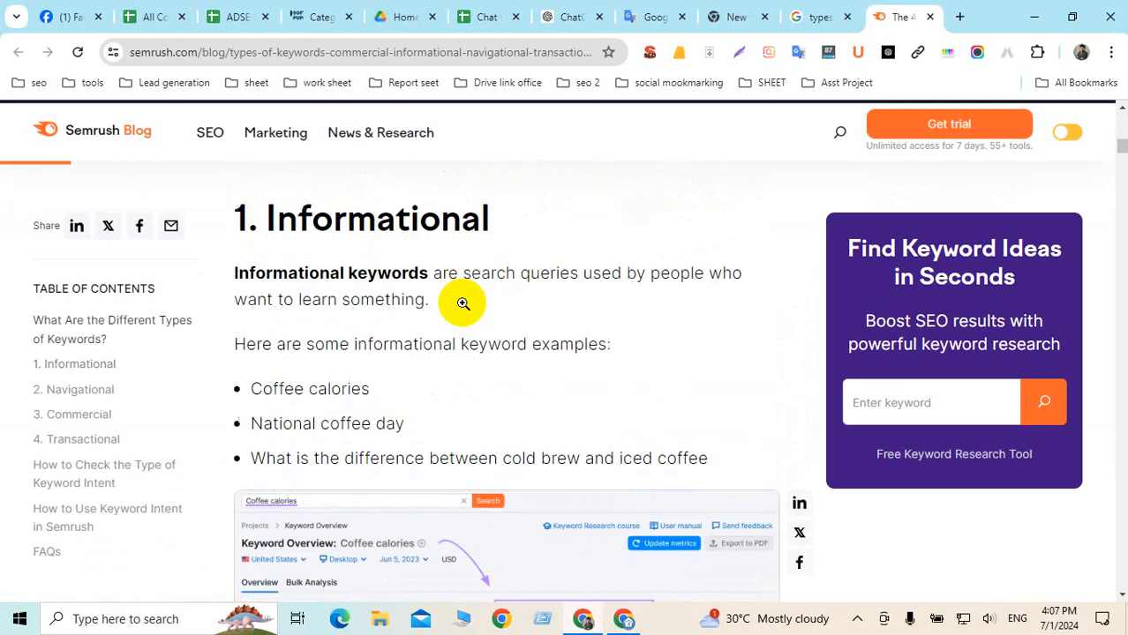
scroll(468, 305, down, 6)
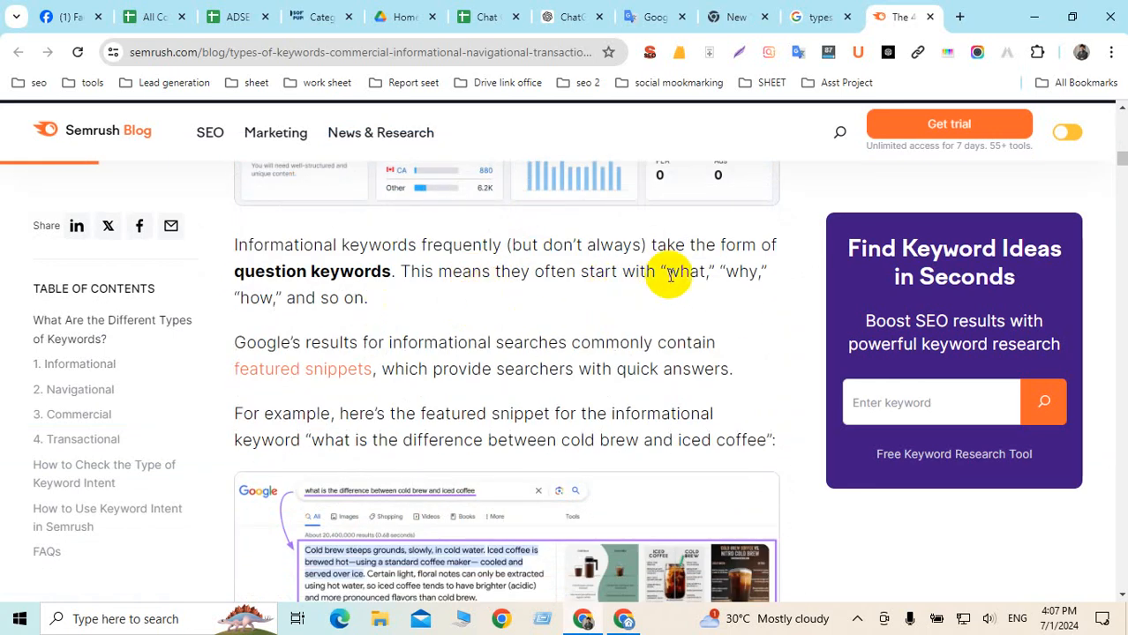
drag(660, 274, 577, 300)
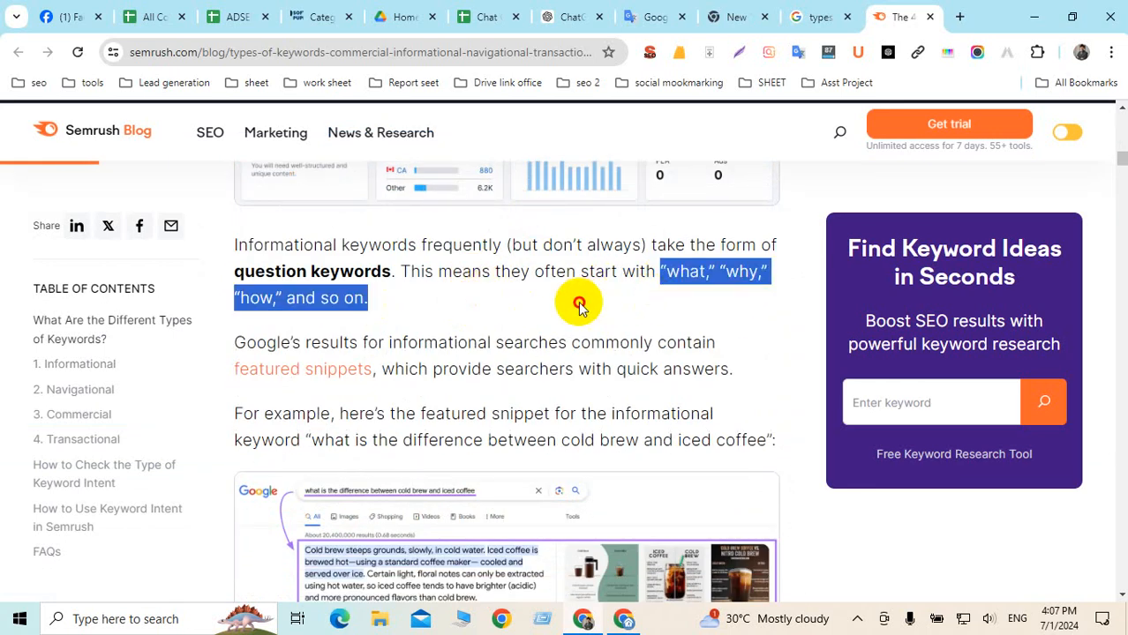
click(684, 276)
double_click(679, 274)
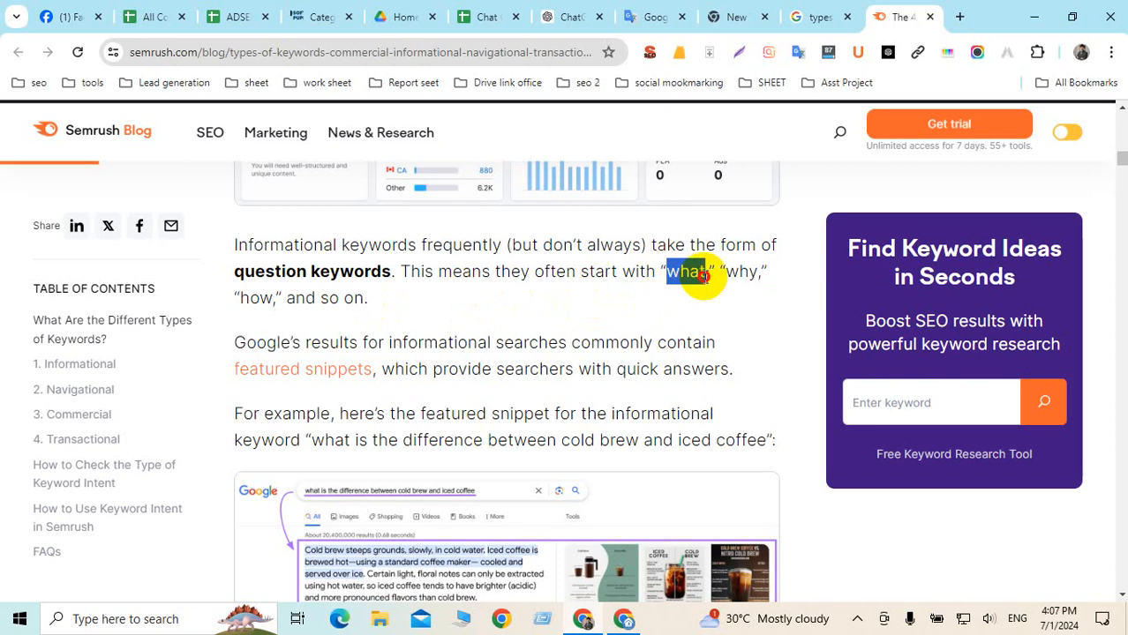
double_click(742, 272)
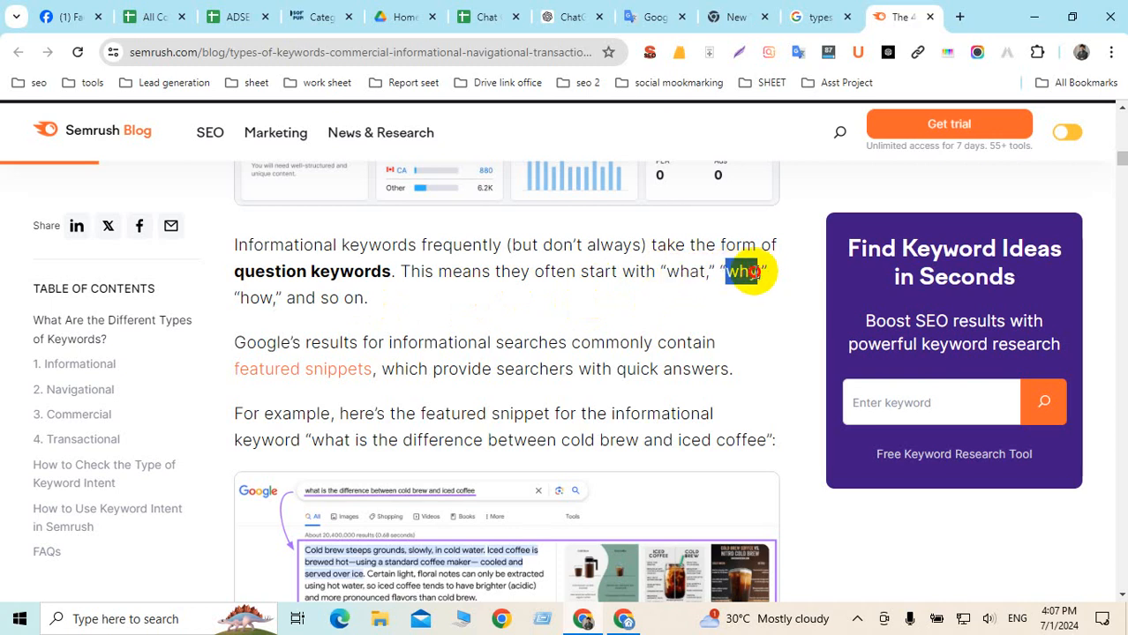
double_click(256, 299)
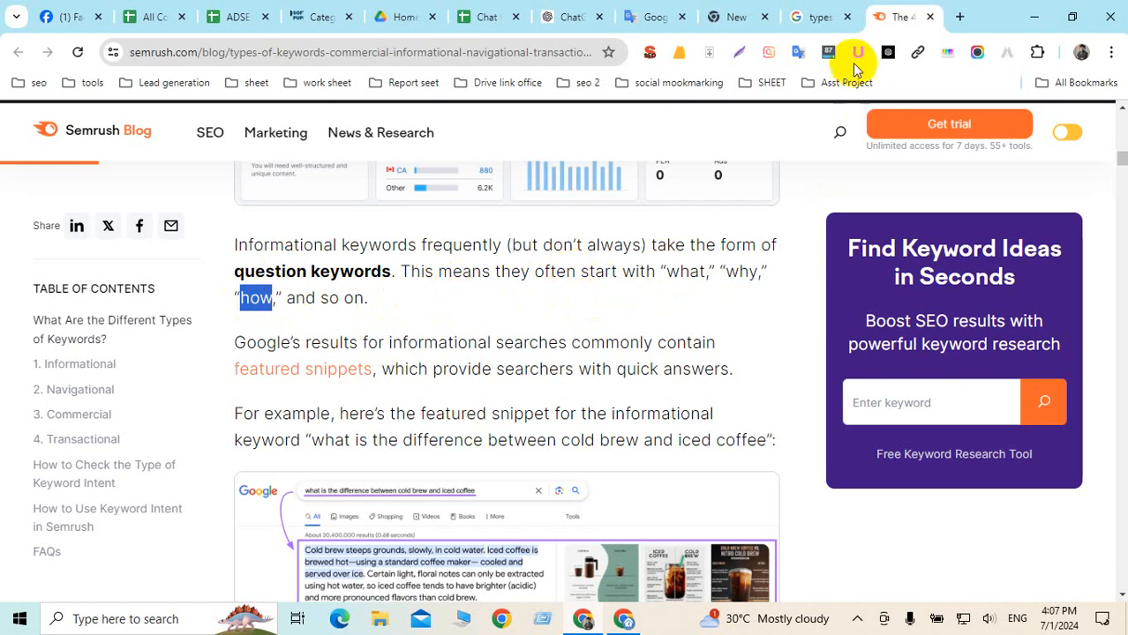
Copy the 'Nutrition and Diet' heading from the ChatGPT outline into a new Google tab
click(658, 18)
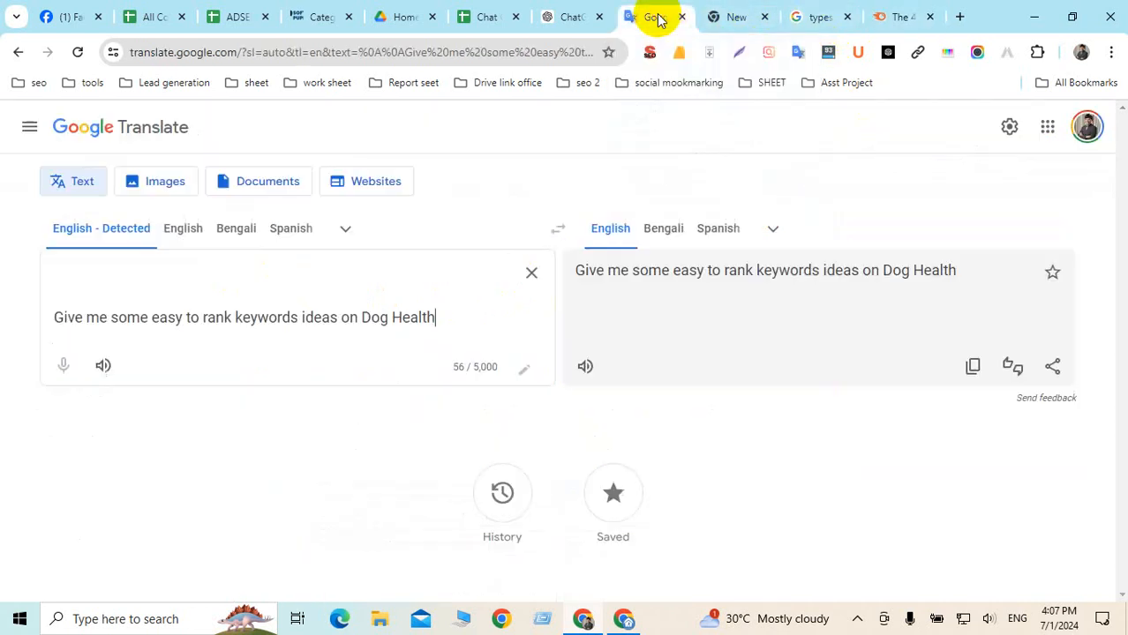
click(572, 18)
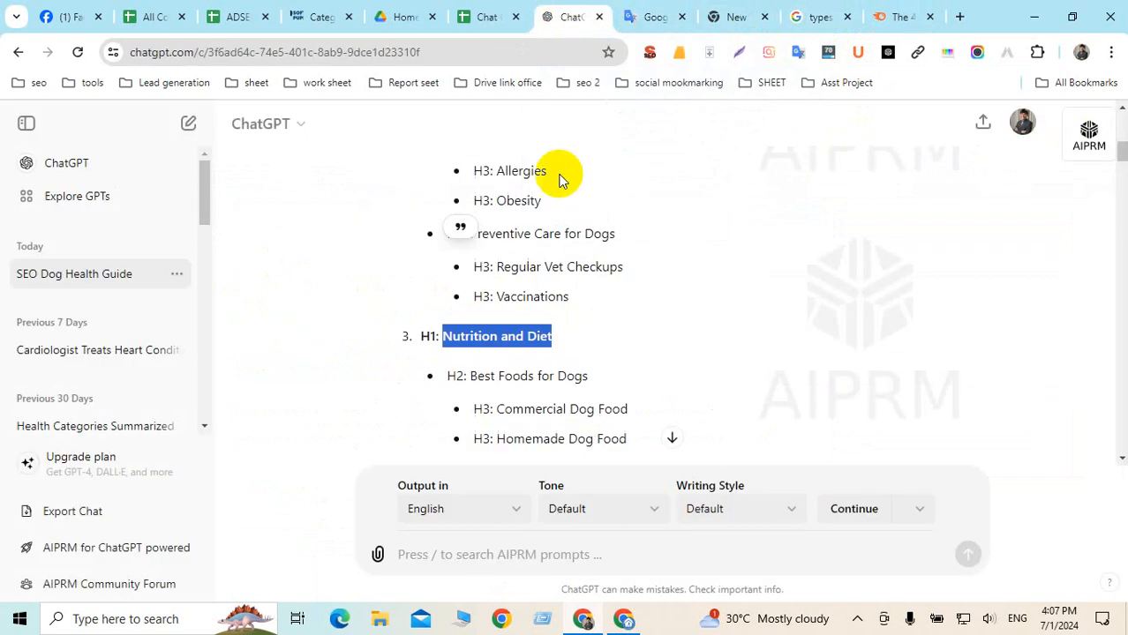
right_click(488, 339)
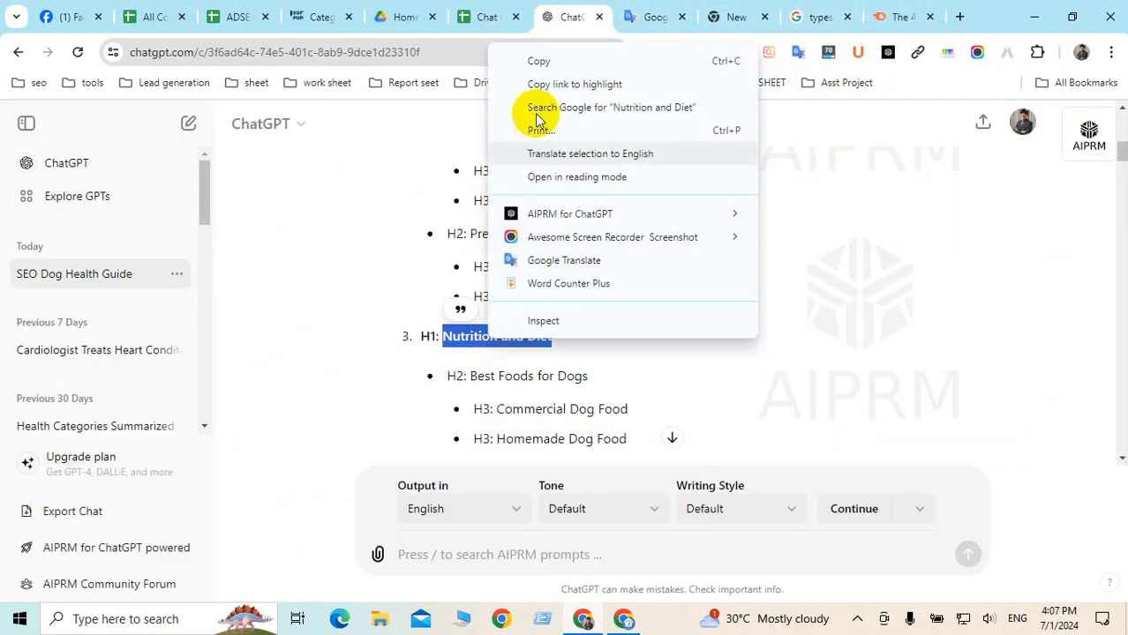
click(537, 60)
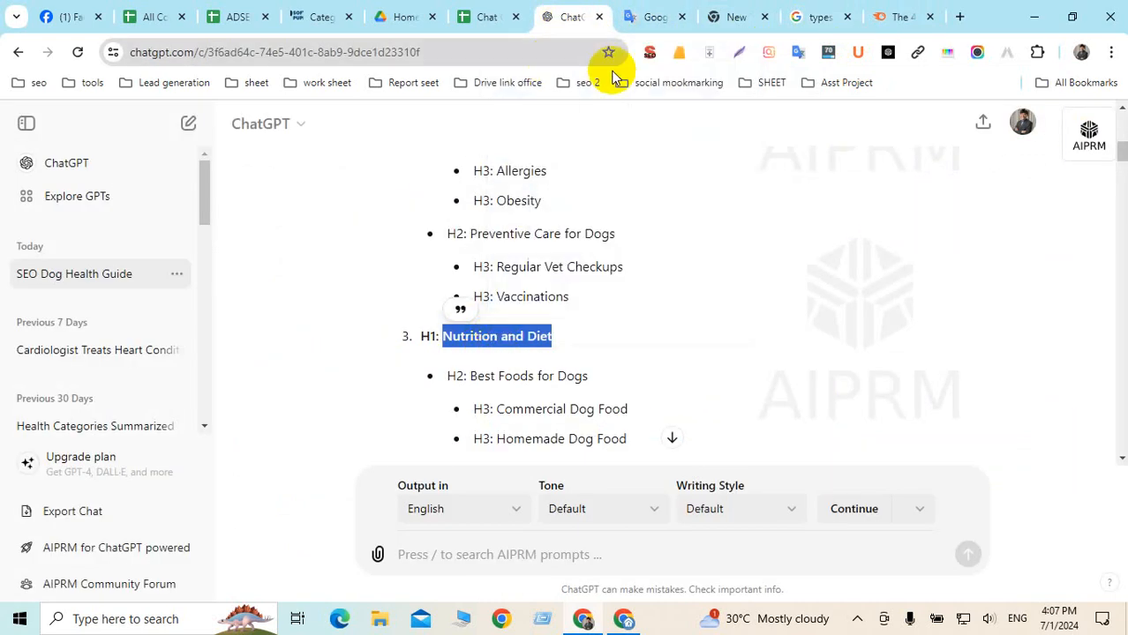
click(960, 17)
Paste the heading, reshape it to 'how to Nutrition dog', and pick the 'what are a dog's nutritional needs' suggestion
key(ctrl+v)
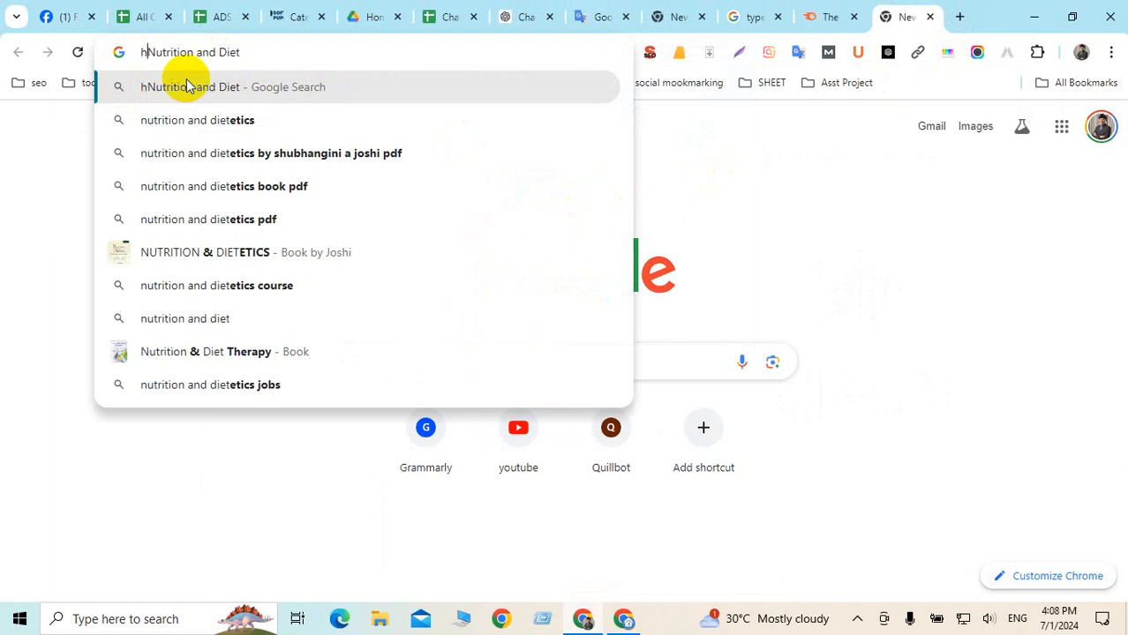
text(how)
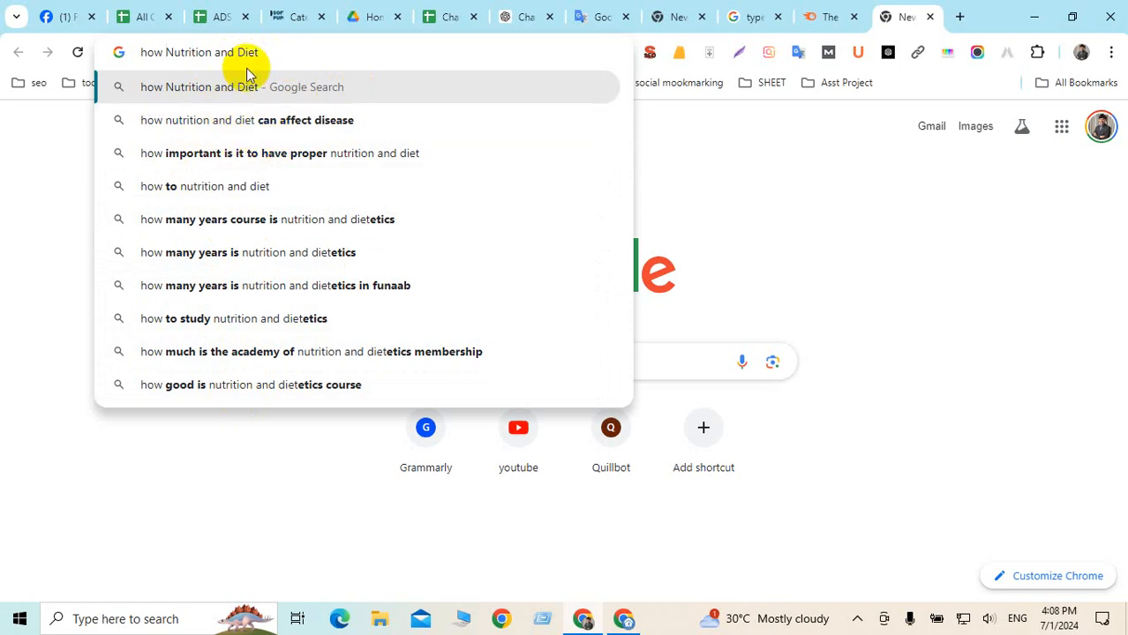
click(267, 52)
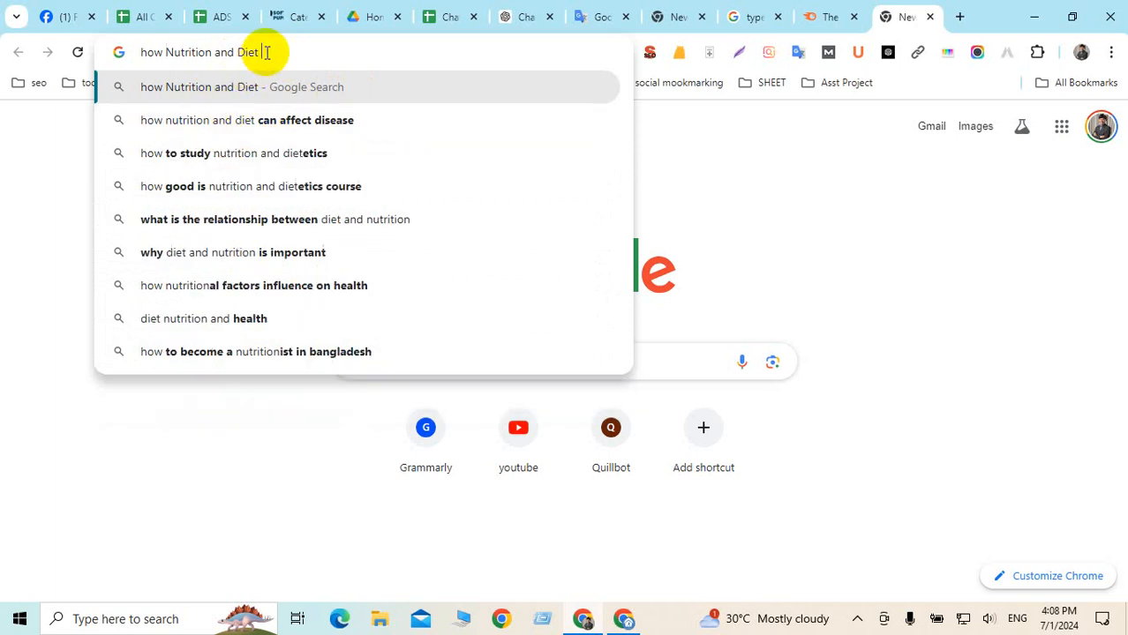
text(dog)
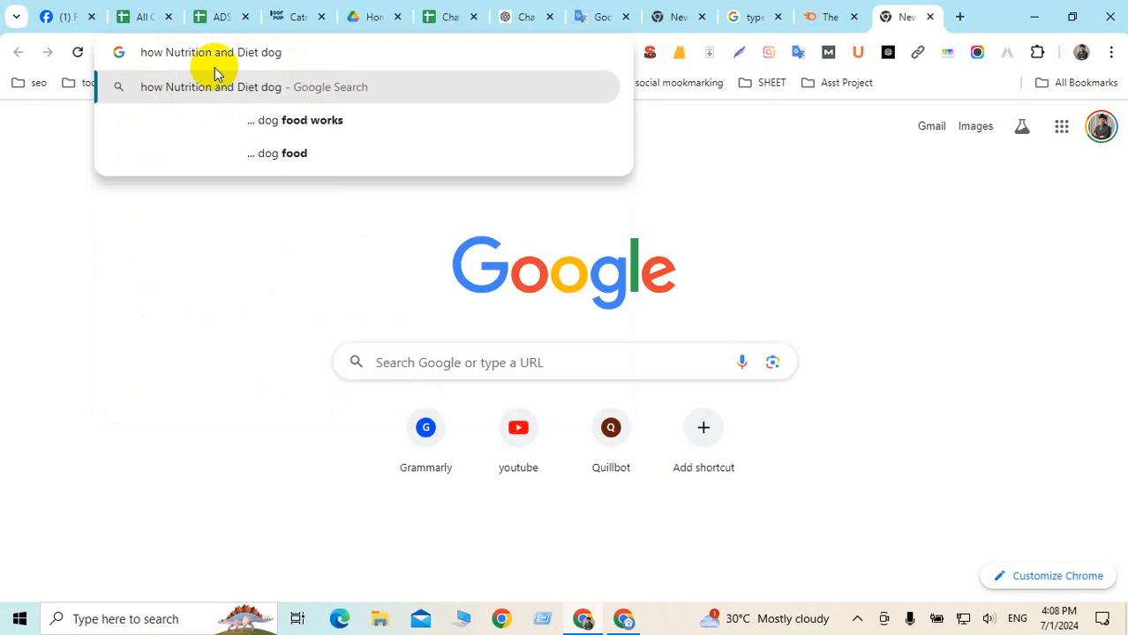
text(to)
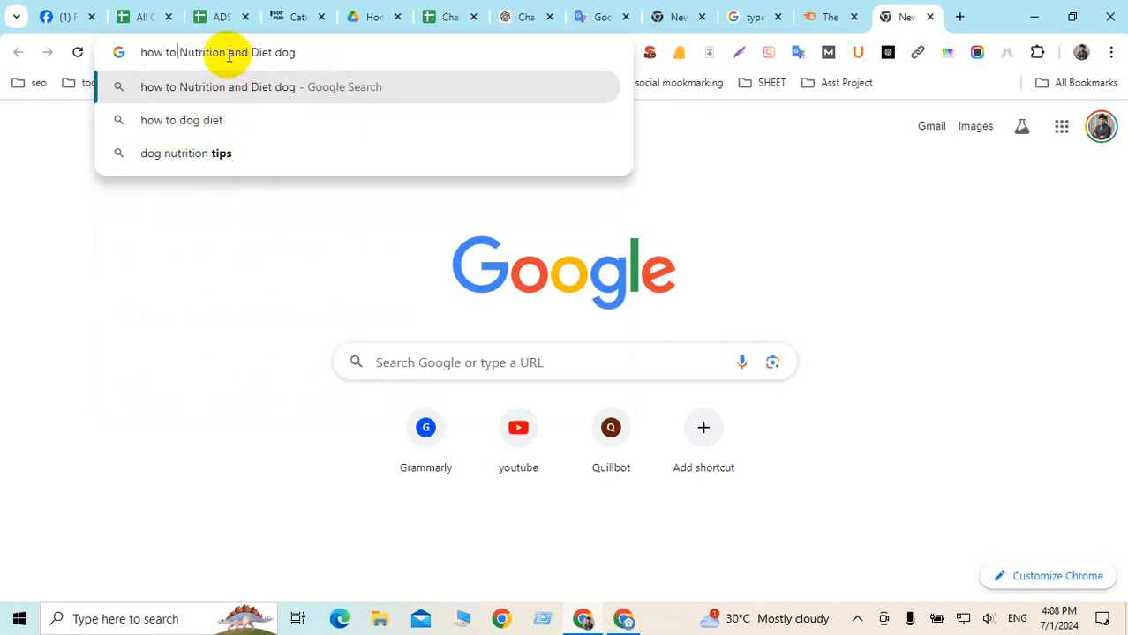
drag(229, 53, 272, 51)
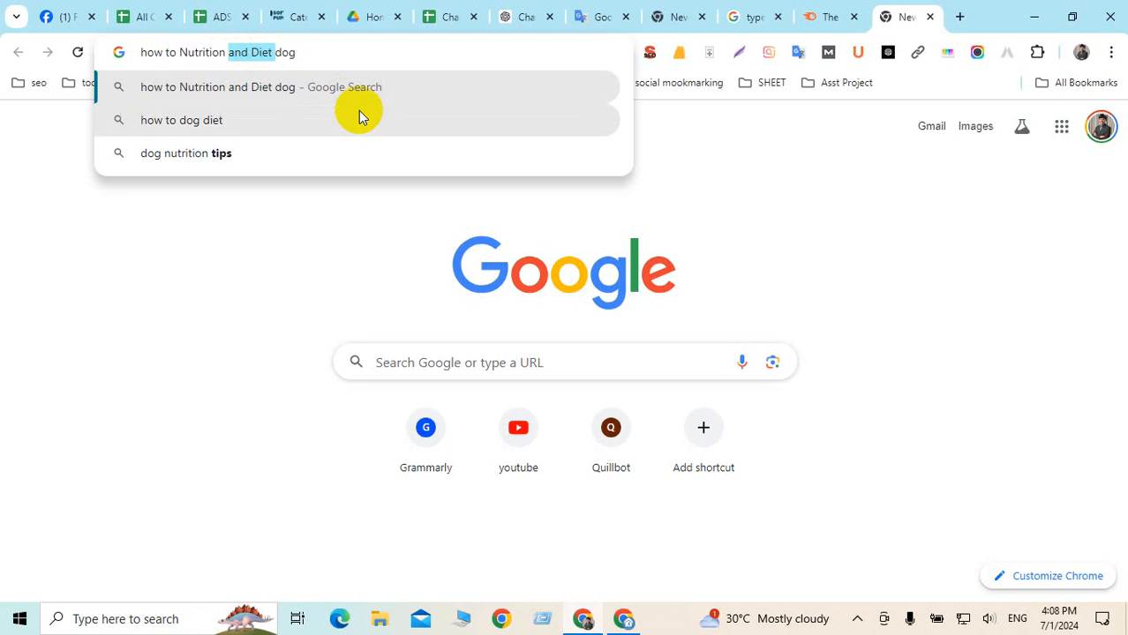
key(BackSpace)
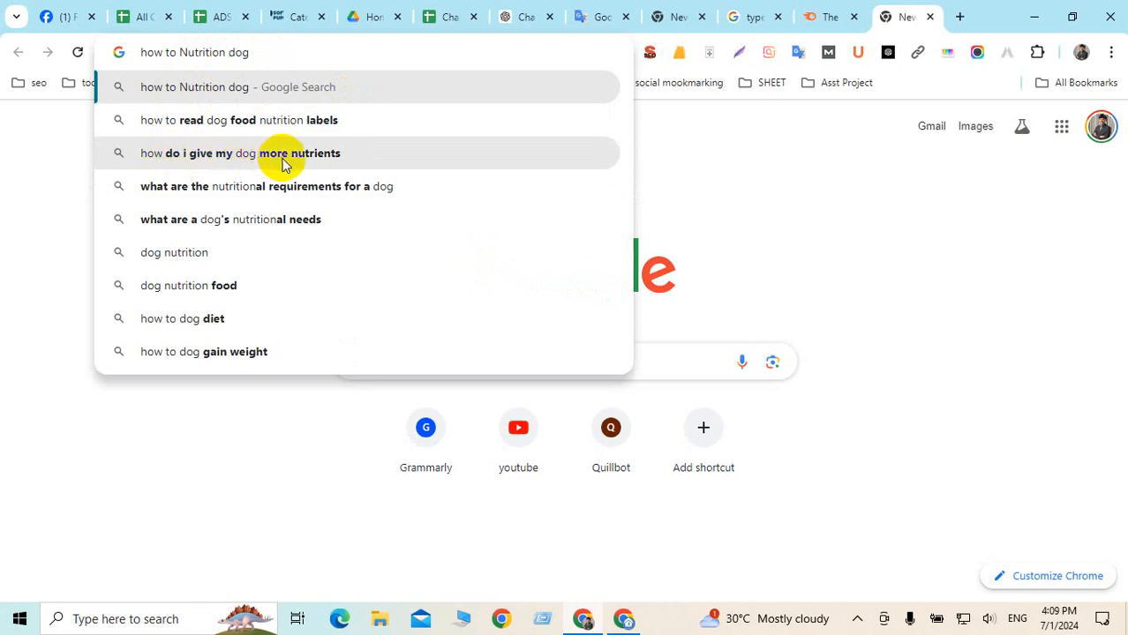
click(248, 226)
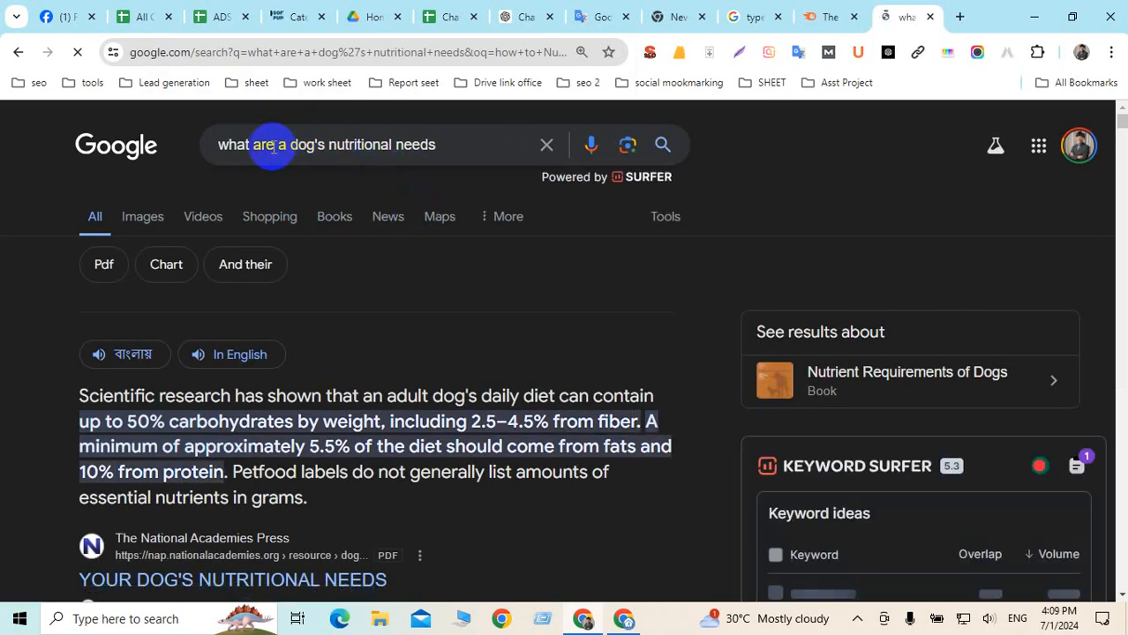
Review the 'what are a dog's nutritional needs' results and select parts of the search query
scroll(380, 158, down, 2)
scroll(381, 159, down, 3)
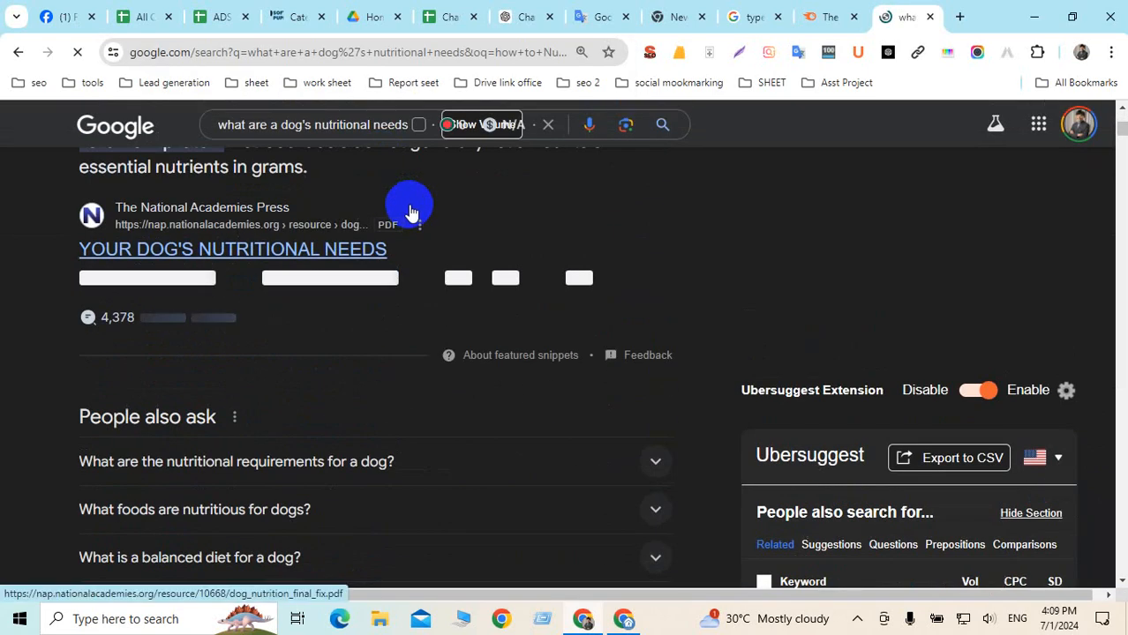
scroll(408, 206, up, 4)
scroll(417, 213, up, 1)
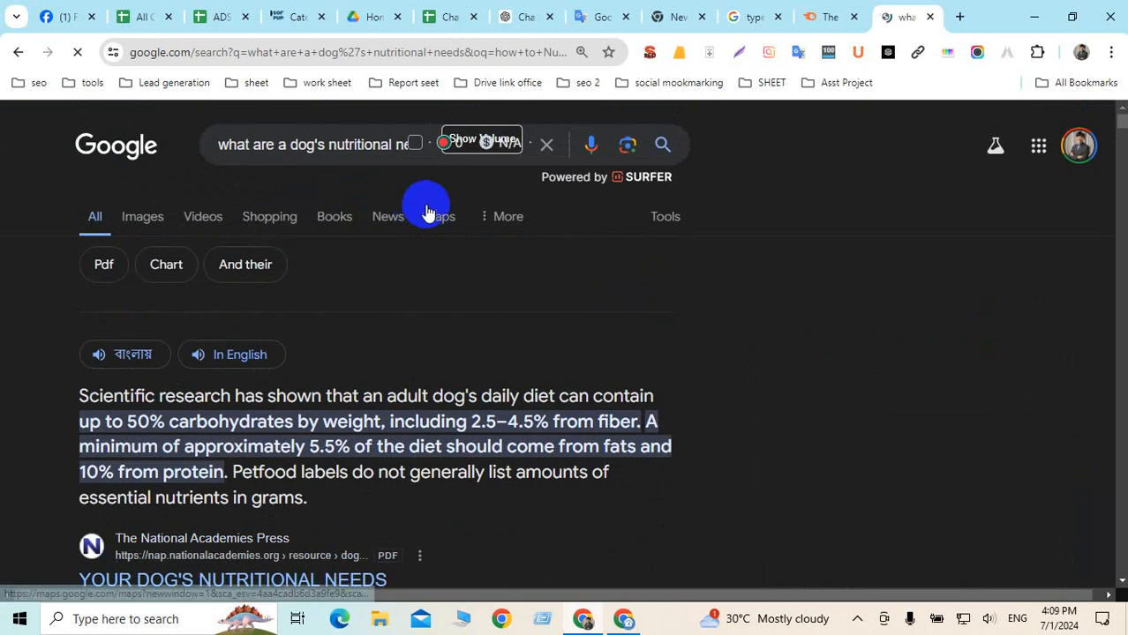
click(356, 144)
key(ctrl+a)
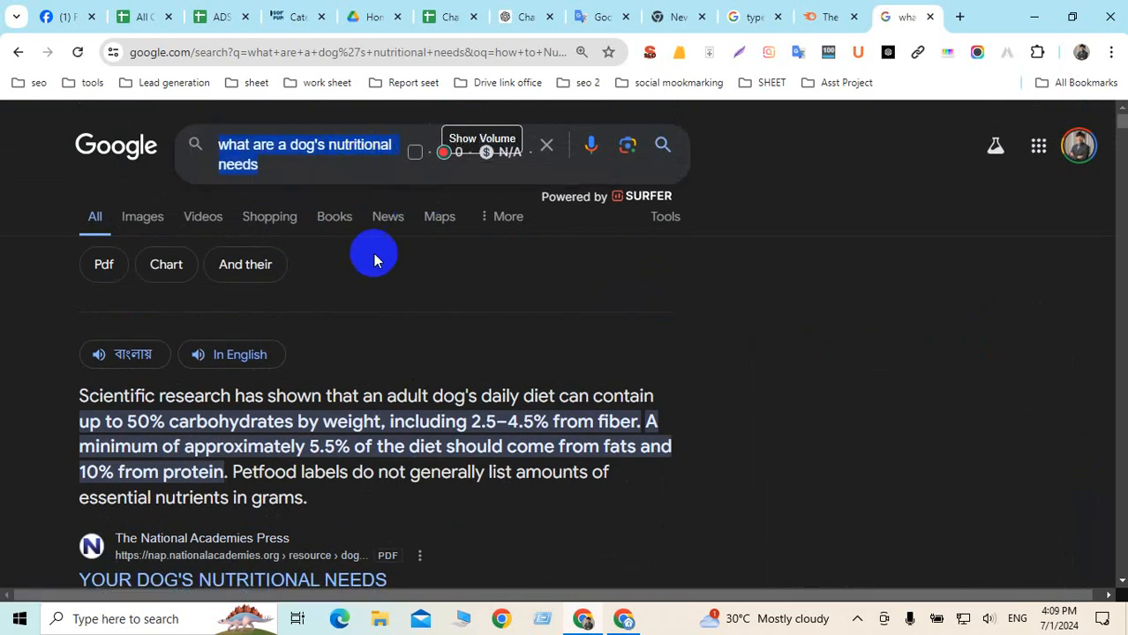
click(336, 147)
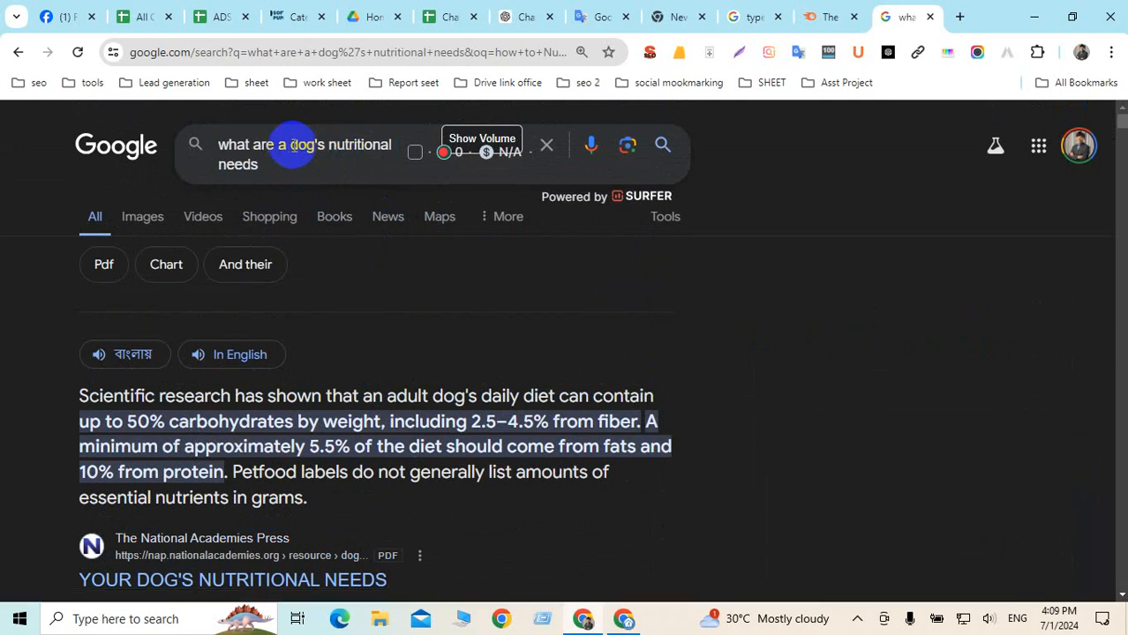
drag(291, 147, 389, 145)
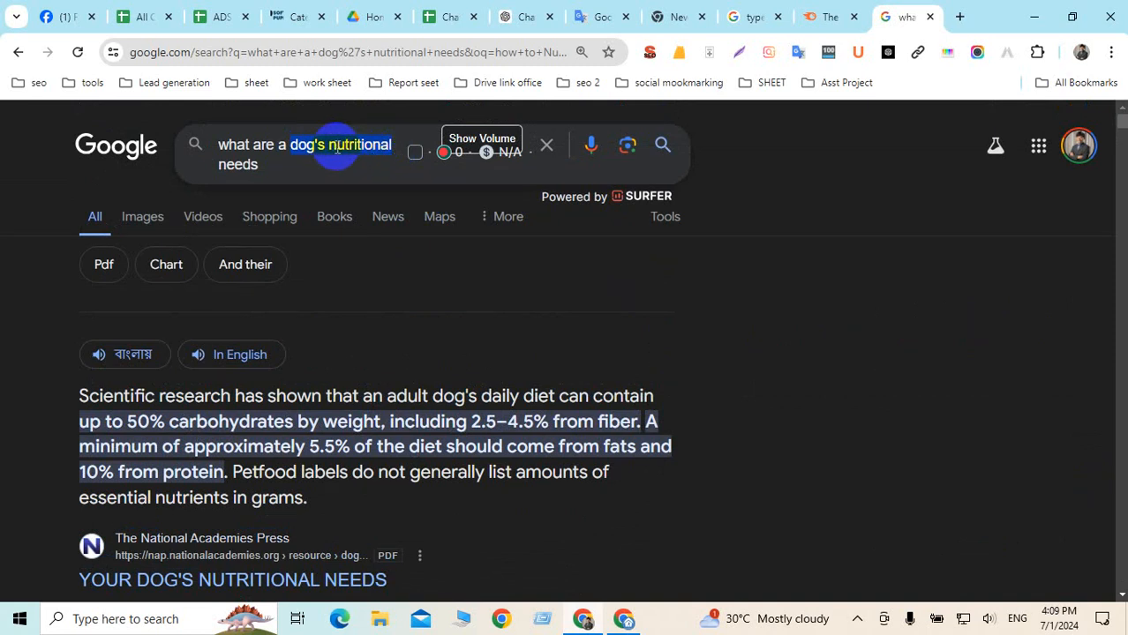
drag(279, 168, 217, 157)
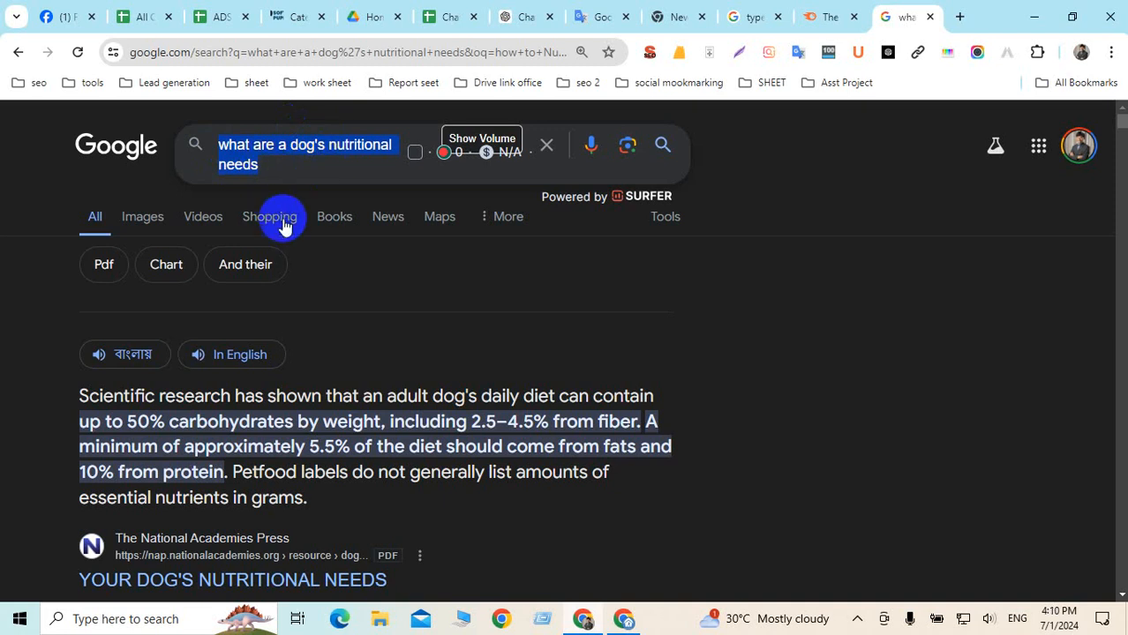
Select the People also ask question 'What foods are nutritious for dogs?' to reuse as a search
scroll(287, 194, down, 4)
scroll(291, 154, up, 2)
scroll(289, 140, down, 4)
scroll(315, 219, up, 1)
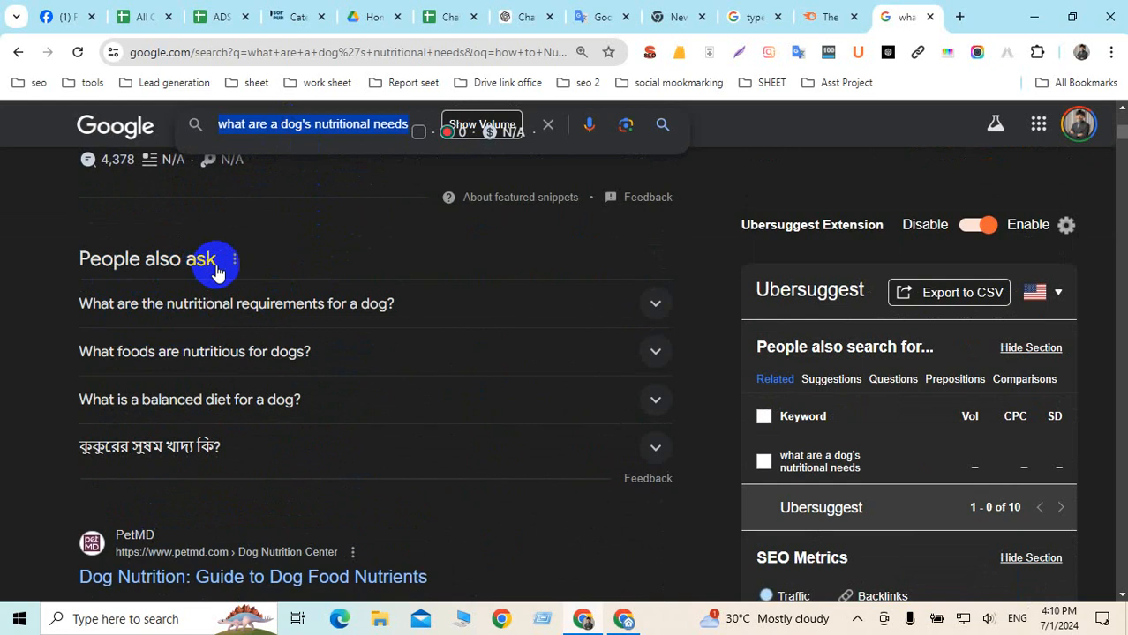
drag(75, 262, 214, 260)
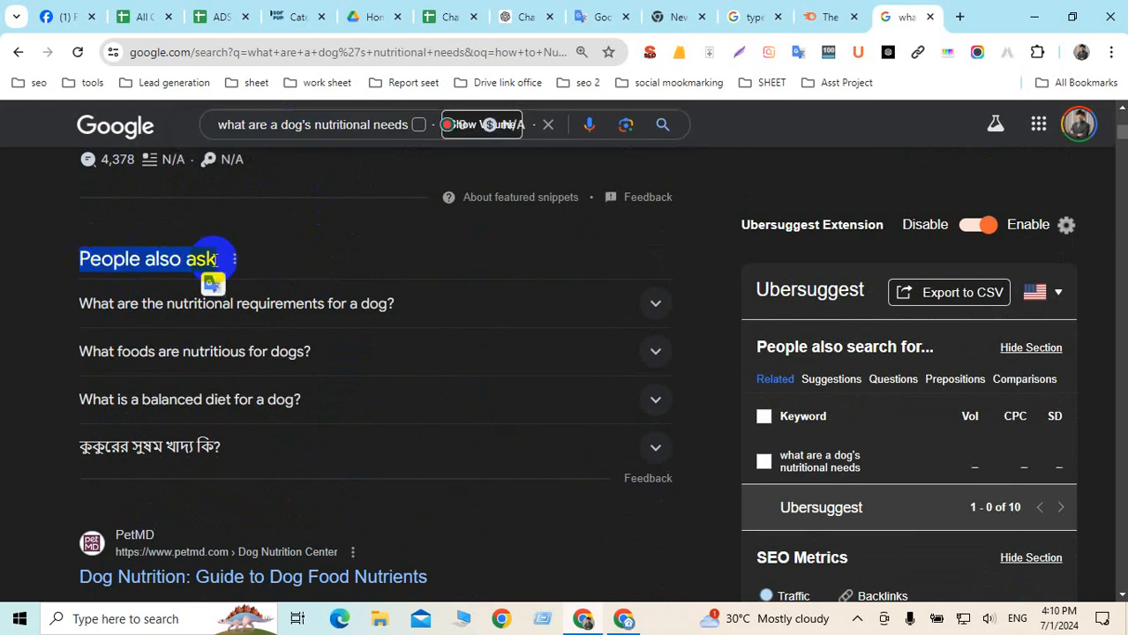
click(30, 345)
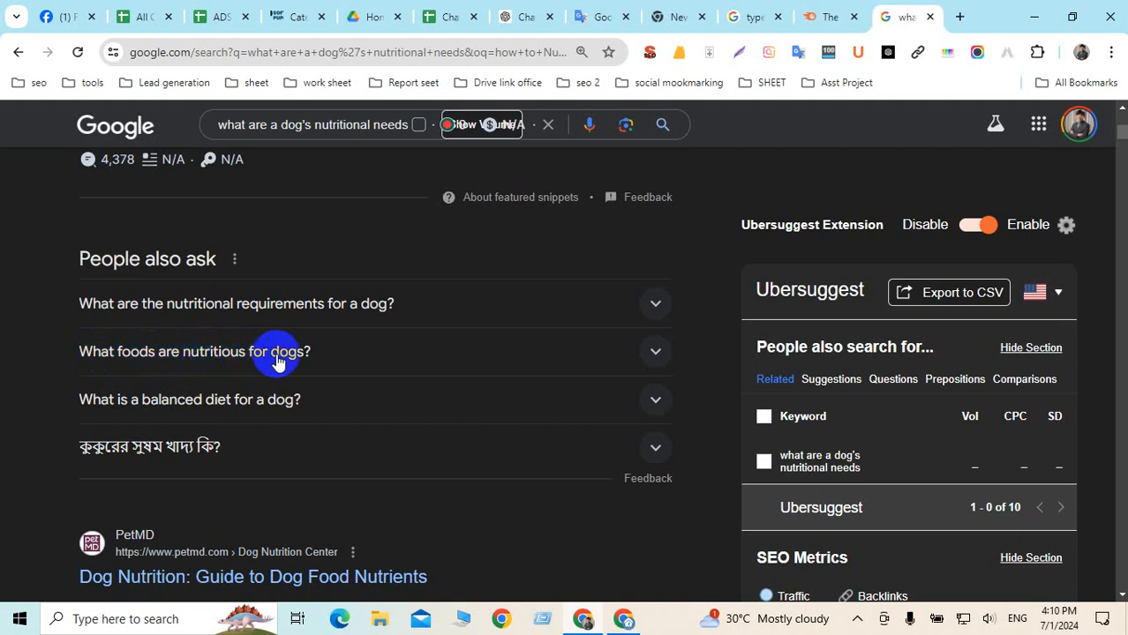
drag(62, 356, 420, 358)
key(ctrl+c)
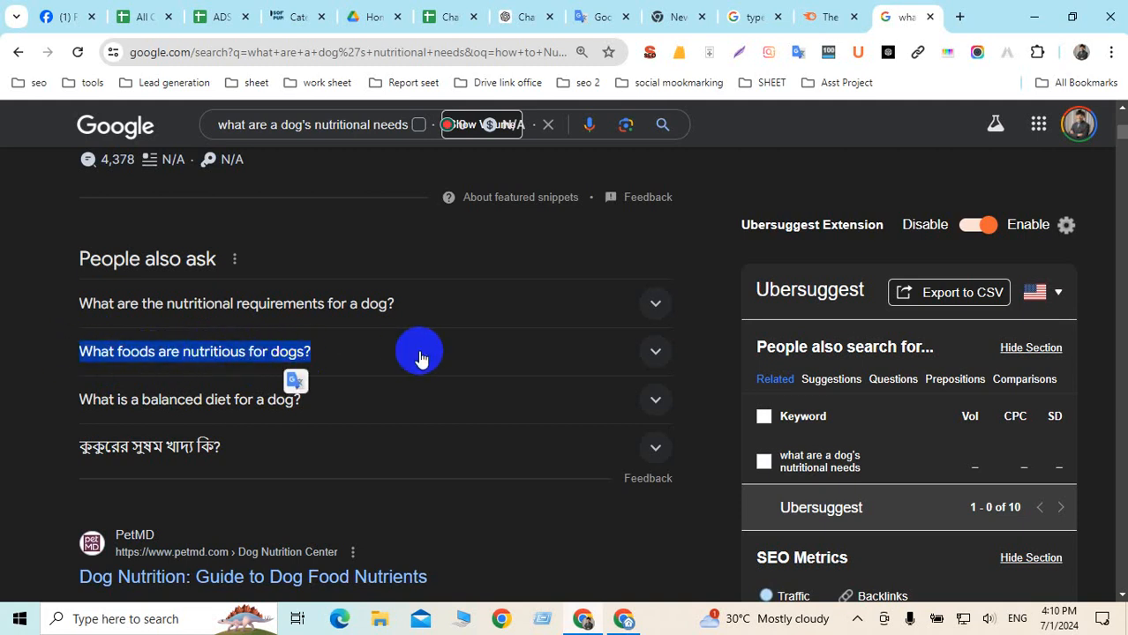
click(948, 25)
Paste the question into Google and search 'what foods are healthy for dogs'
key(ctrl+v)
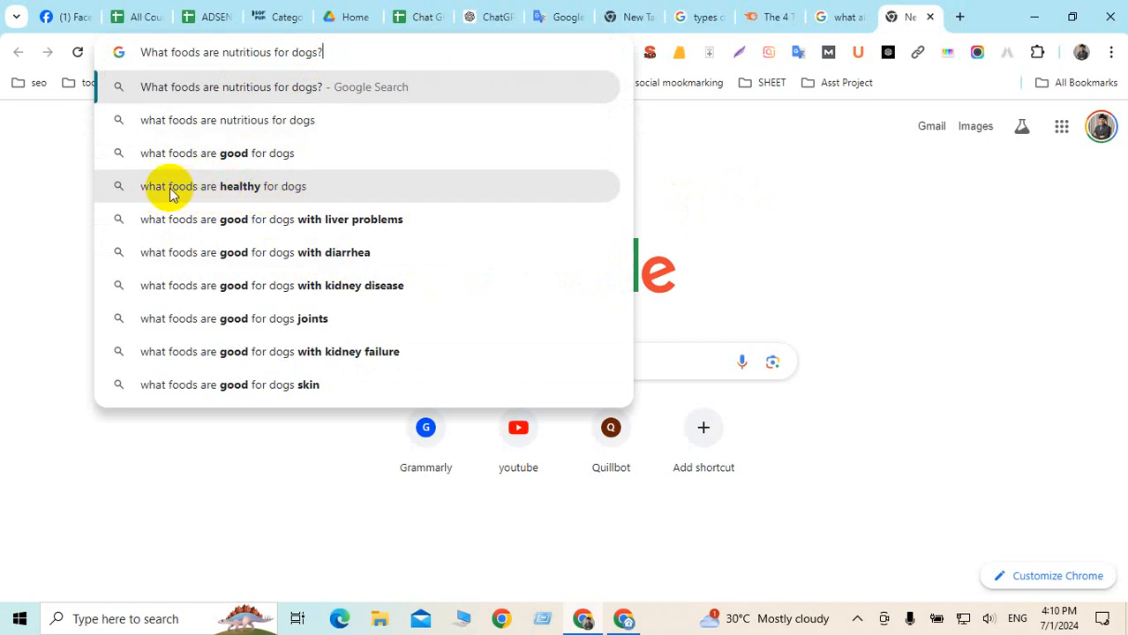
click(281, 190)
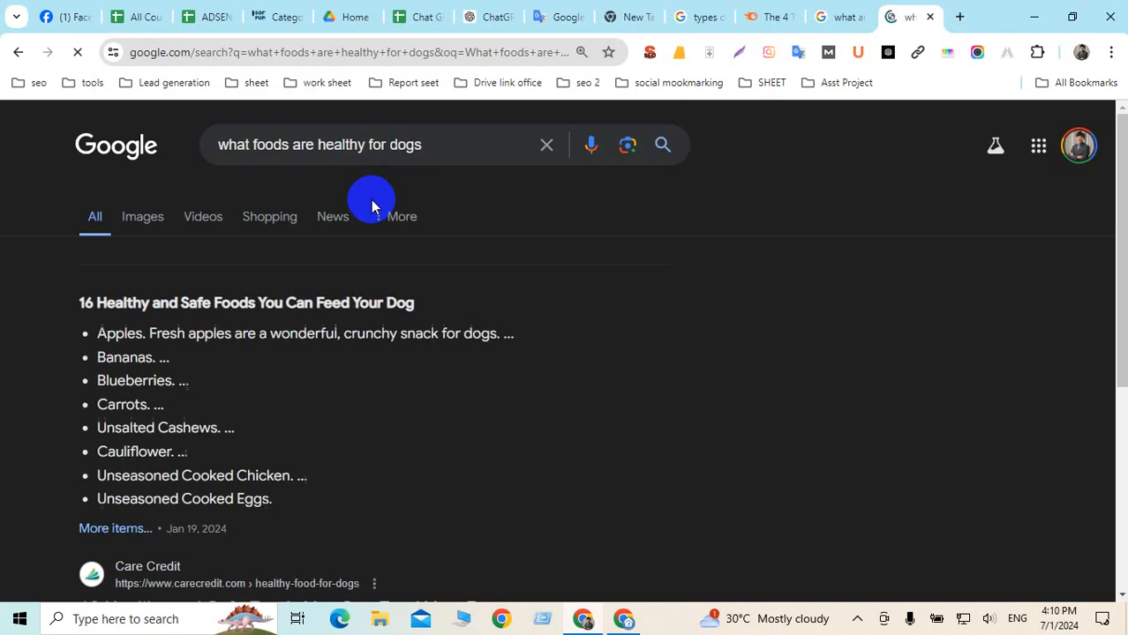
drag(441, 144, 187, 146)
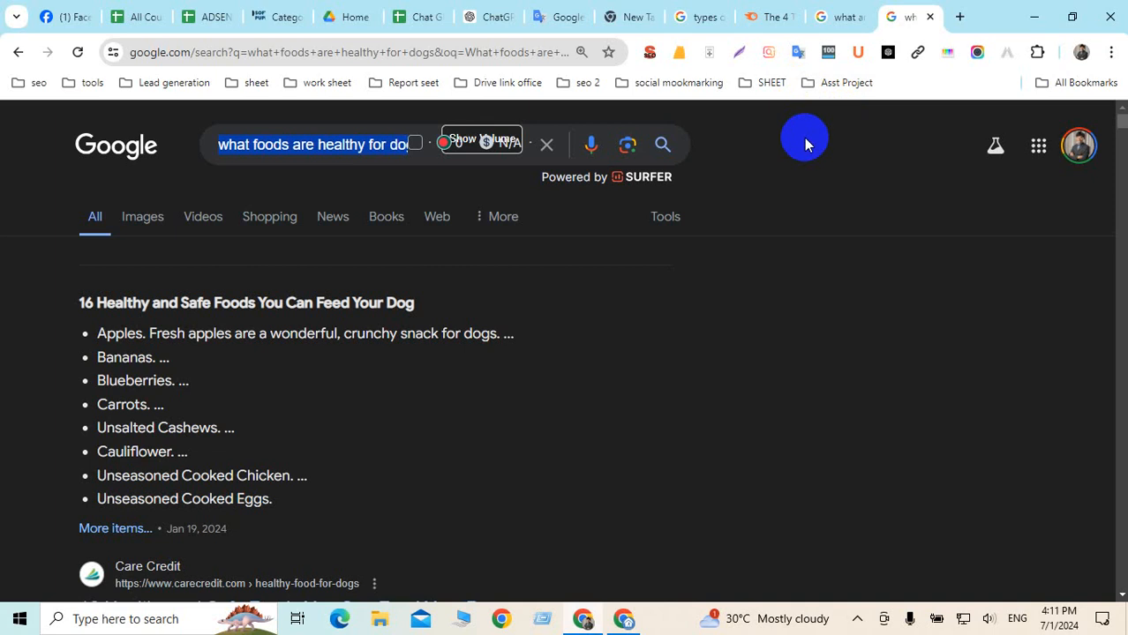
Scroll through the healthy dog food results, then select the query 'what foods are healthy for dogs' to show suggestions
scroll(428, 252, down, 1)
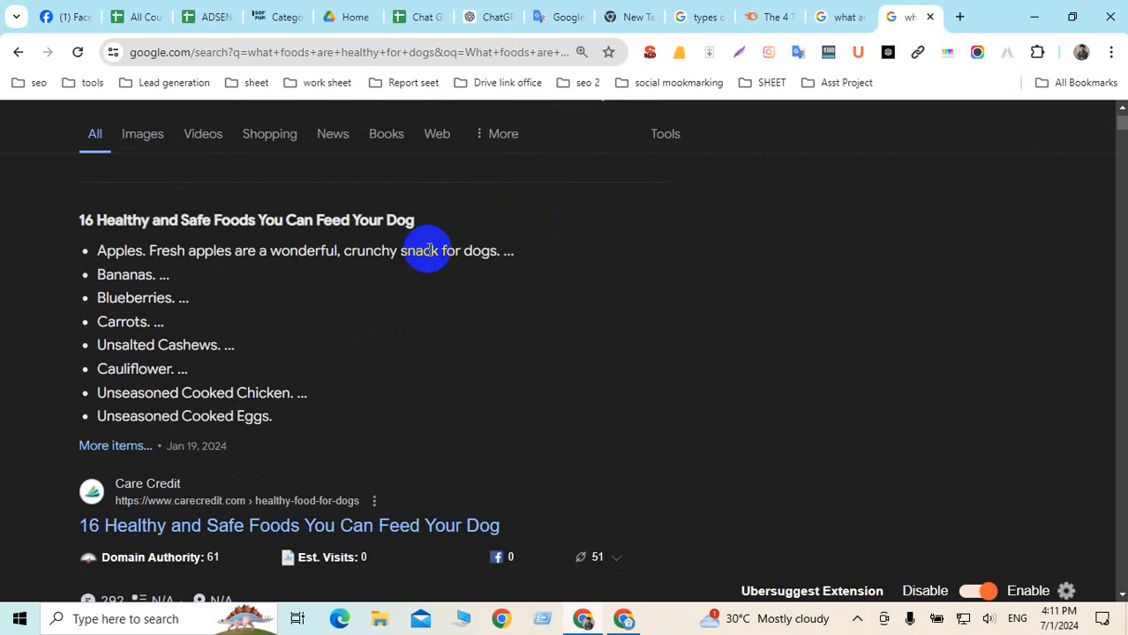
scroll(428, 252, down, 2)
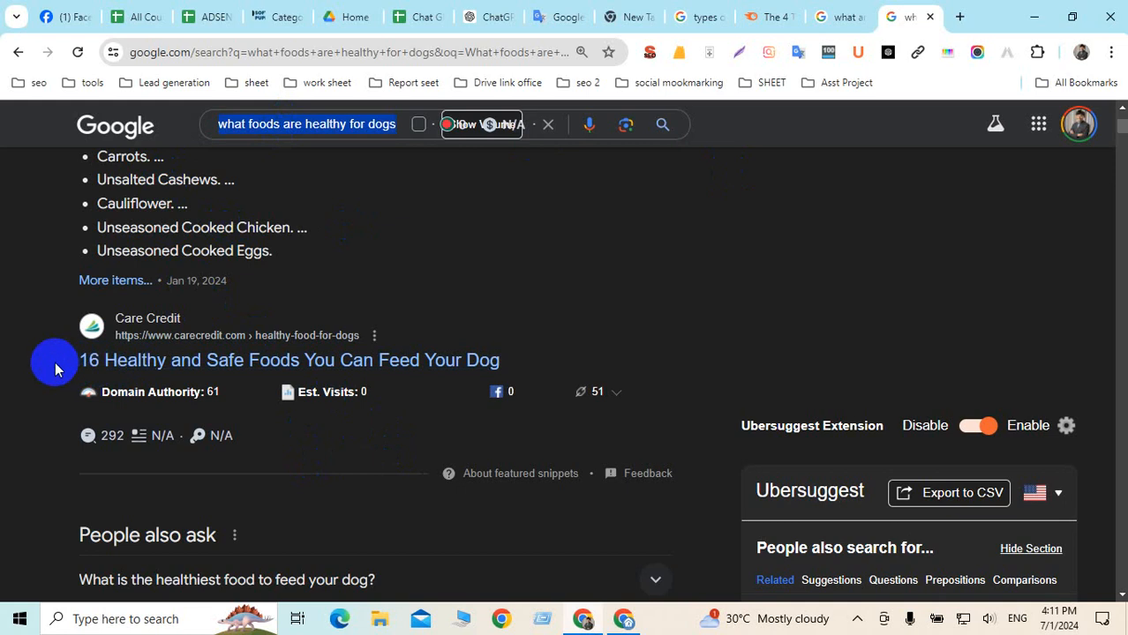
drag(55, 362, 174, 363)
scroll(416, 307, down, 5)
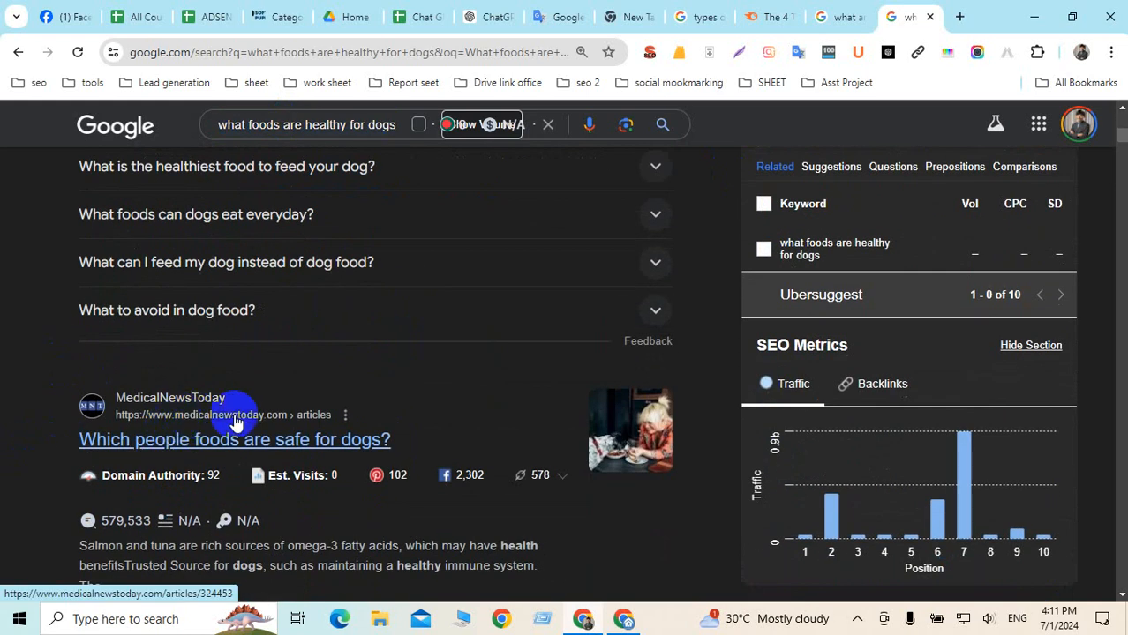
scroll(278, 422, down, 4)
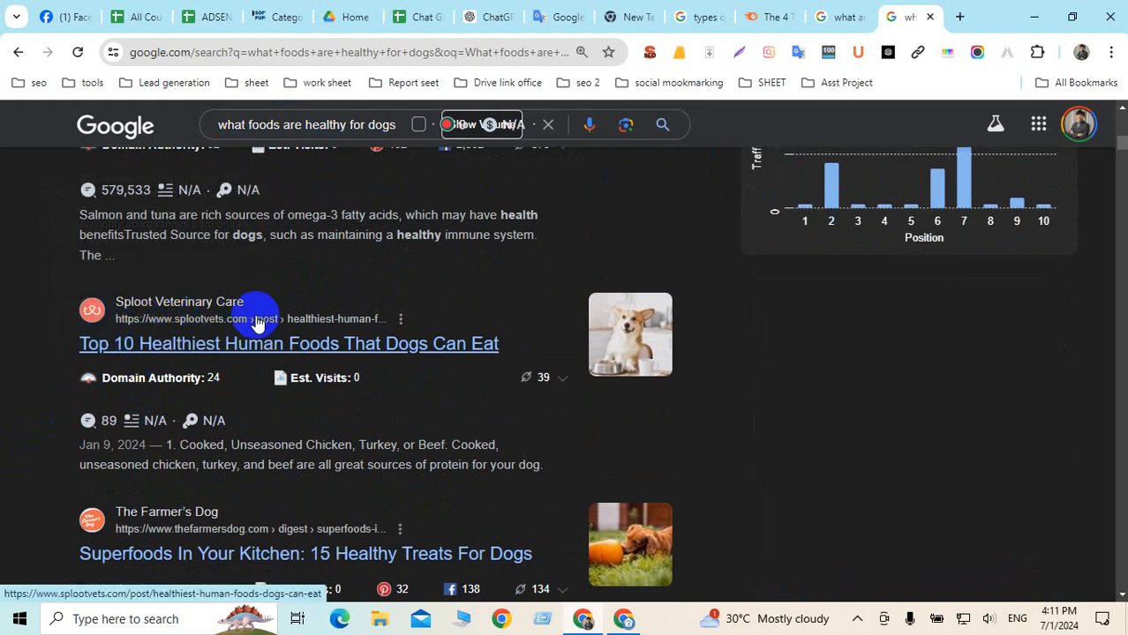
scroll(247, 316, down, 2)
scroll(207, 360, down, 3)
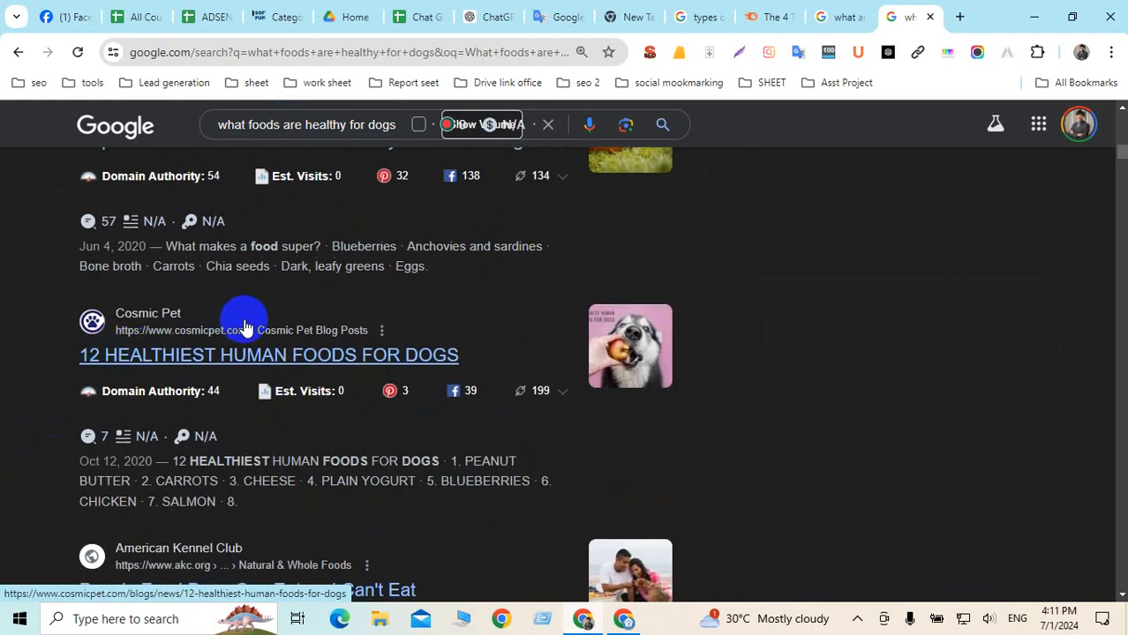
scroll(245, 320, down, 2)
scroll(209, 389, down, 6)
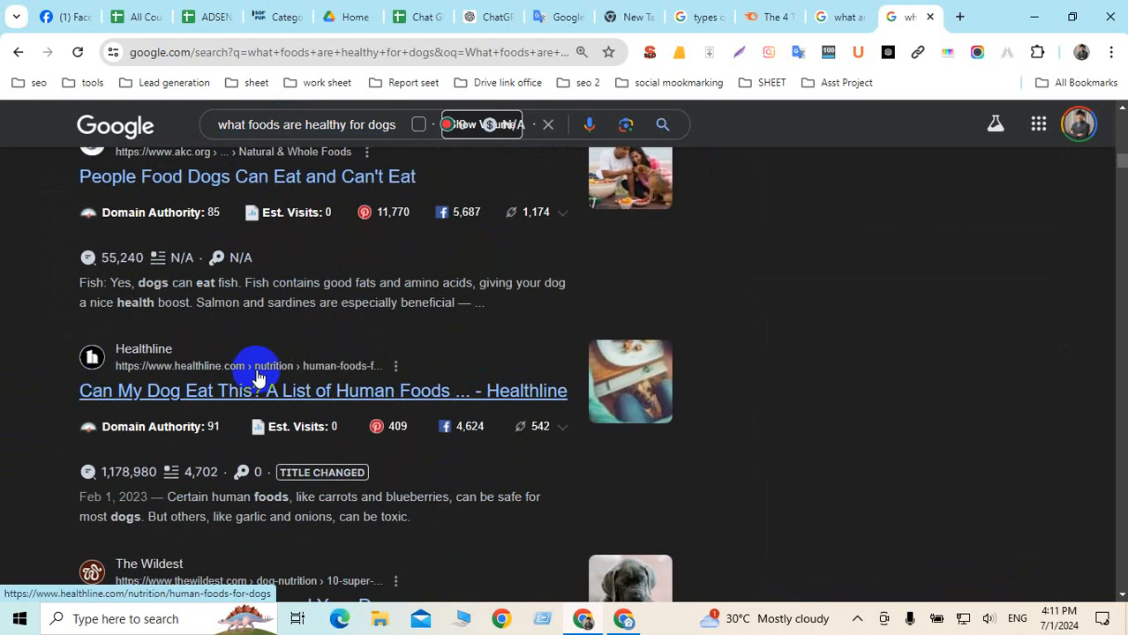
scroll(93, 478, down, 4)
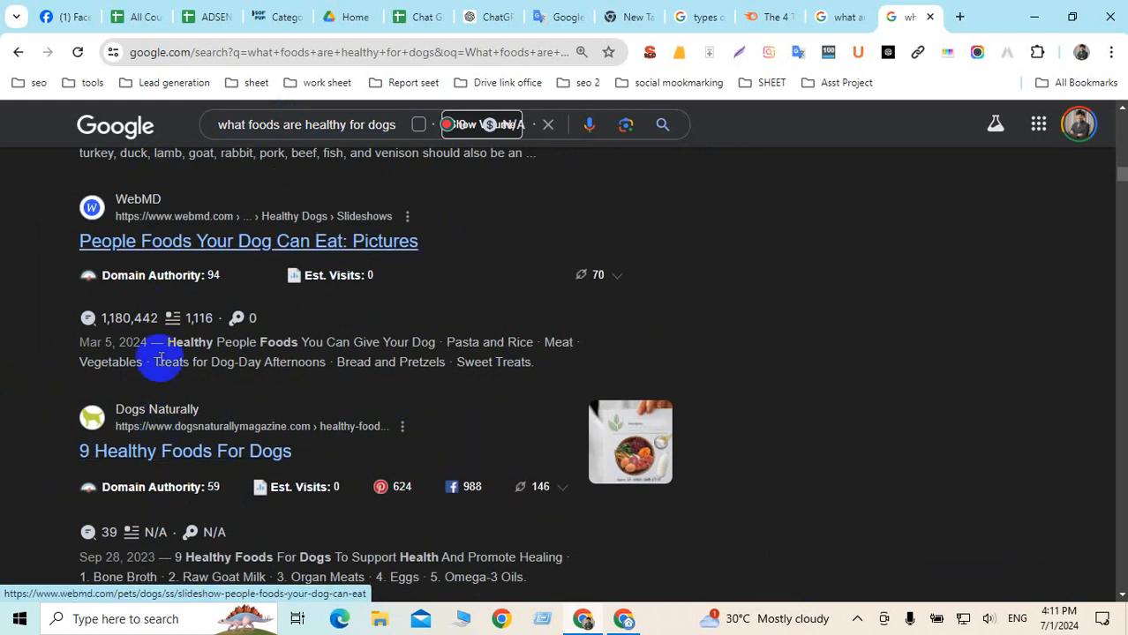
click(290, 125)
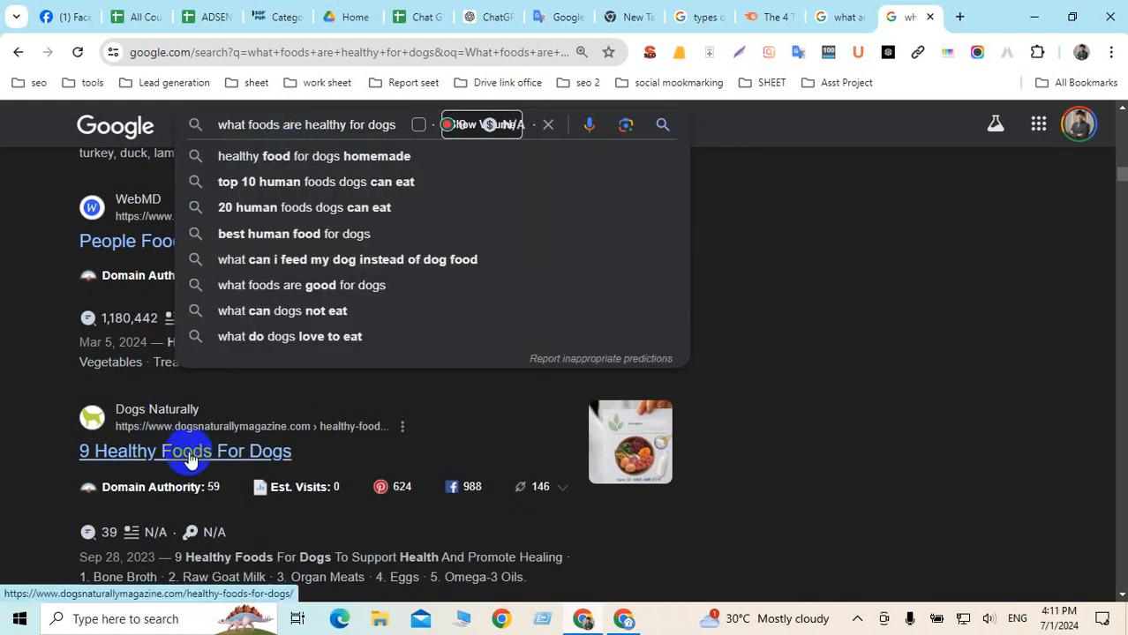
triple_click(365, 129)
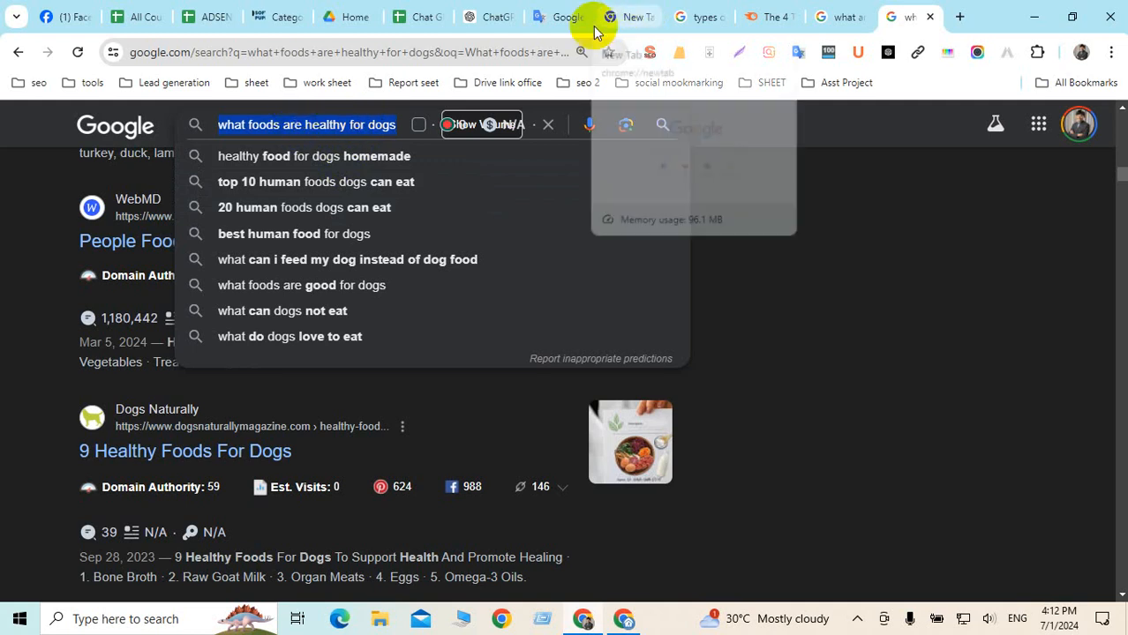
Return to ChatGPT and start a new chat showing the AIPRM prompt library
click(537, 18)
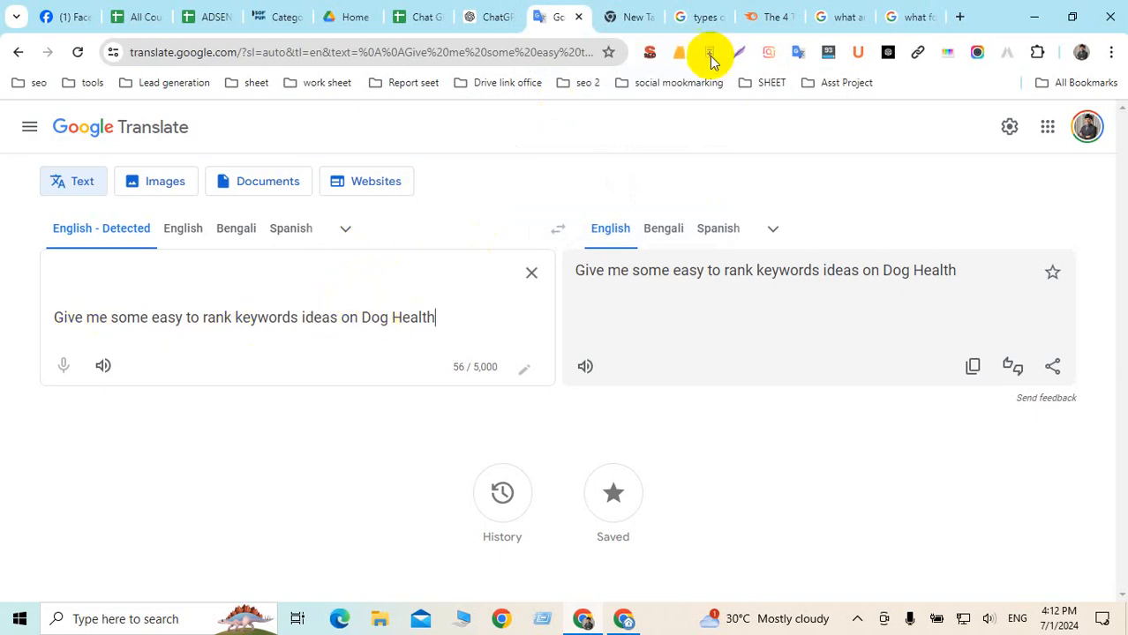
click(476, 18)
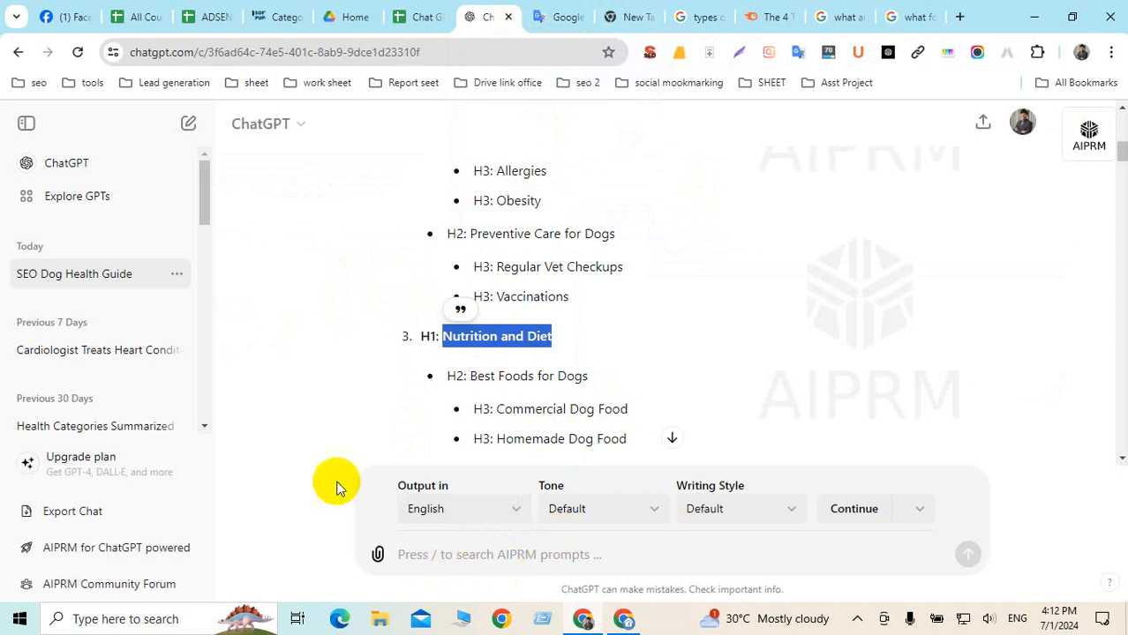
click(63, 164)
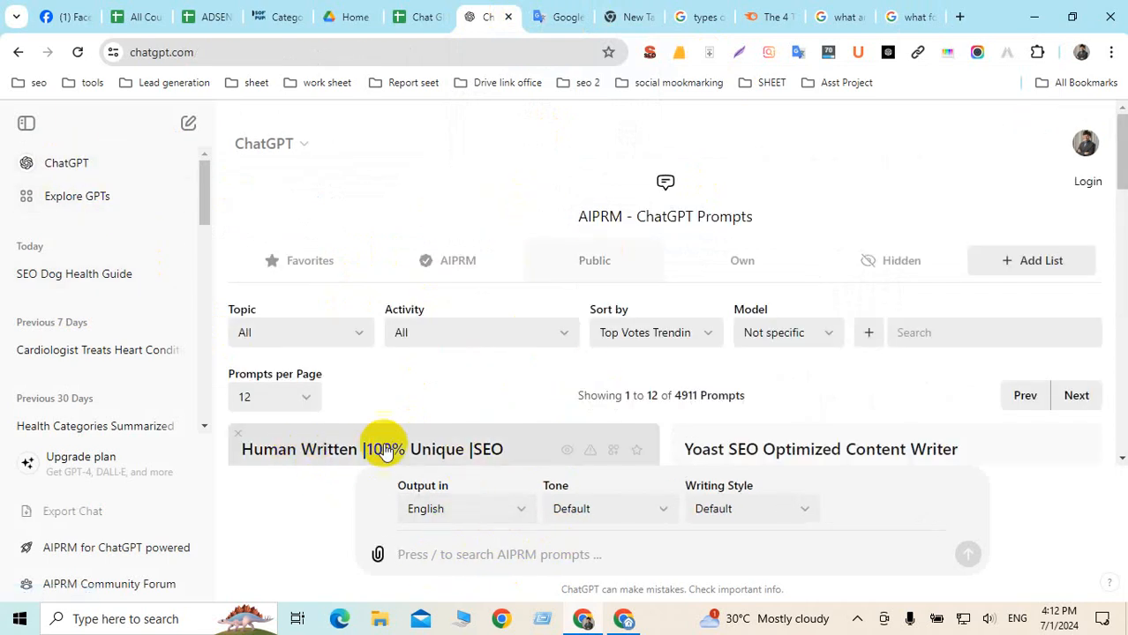
scroll(536, 446, down, 1)
scroll(535, 445, down, 3)
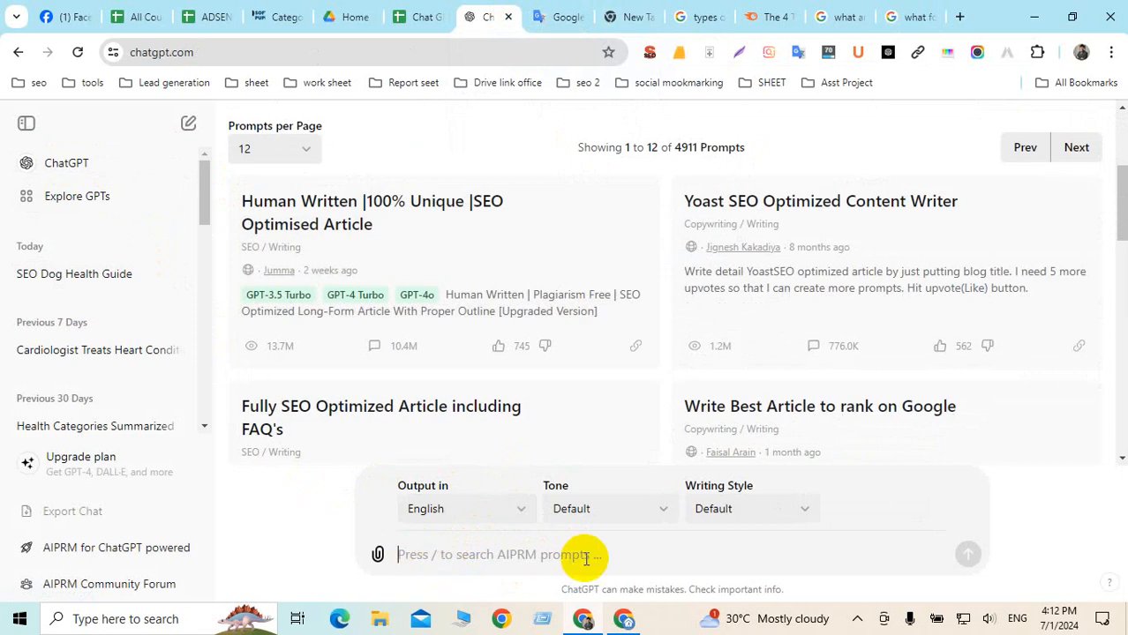
Ask ChatGPT to 'Write a blog article on what foods are healthy for dogs', retrying after an error
text(Write)
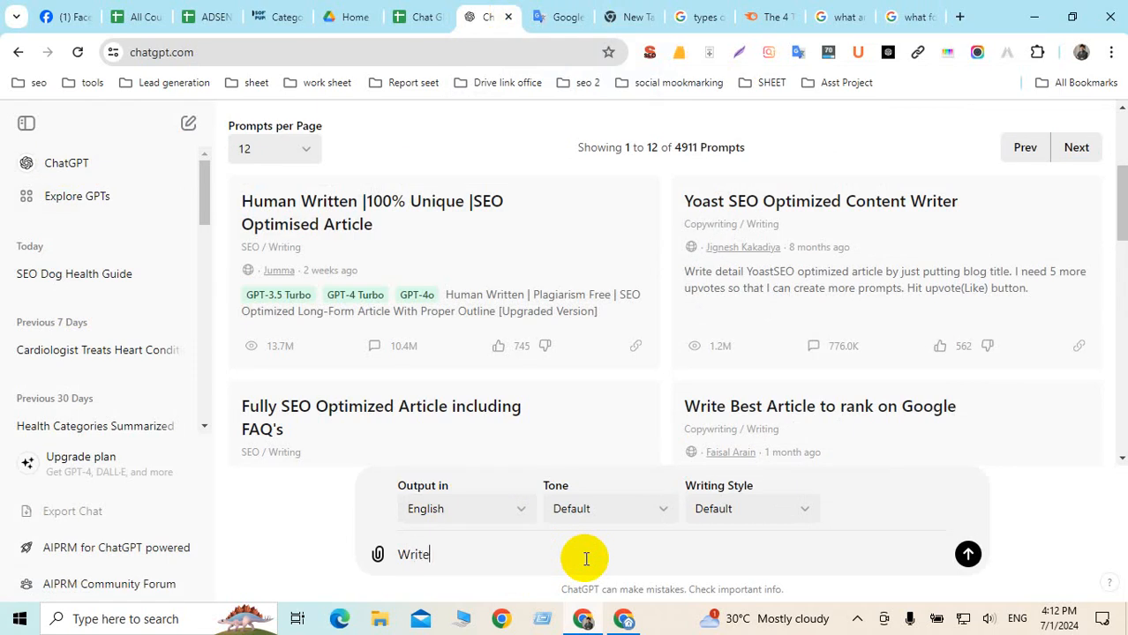
text(a blgo)
text(og)
text(article on )
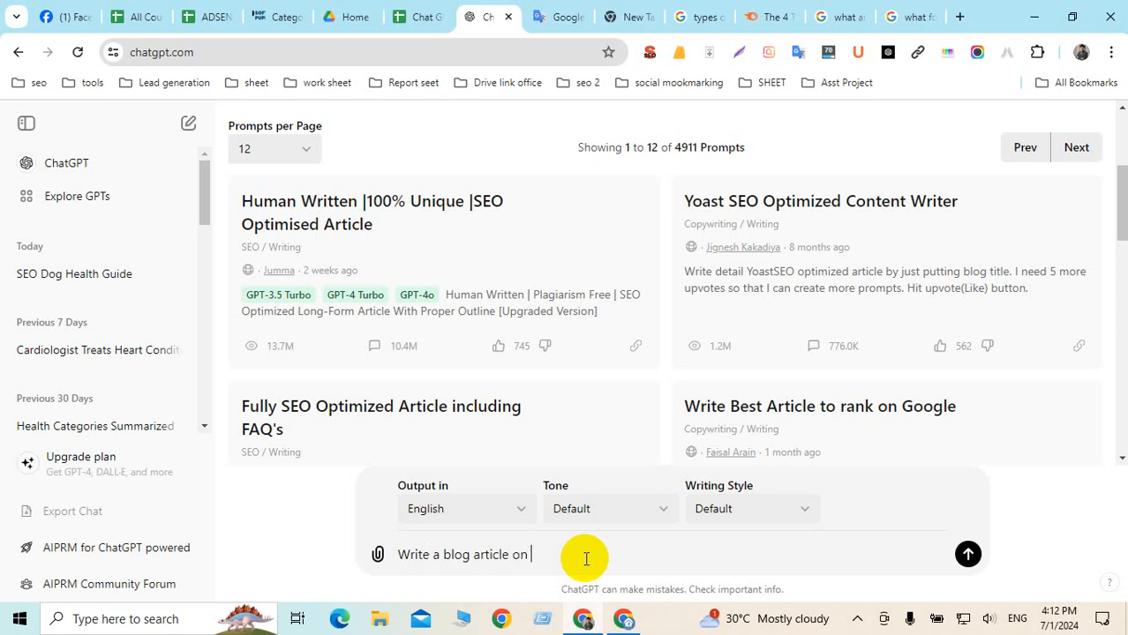
text(what foods are healthy for dogs)
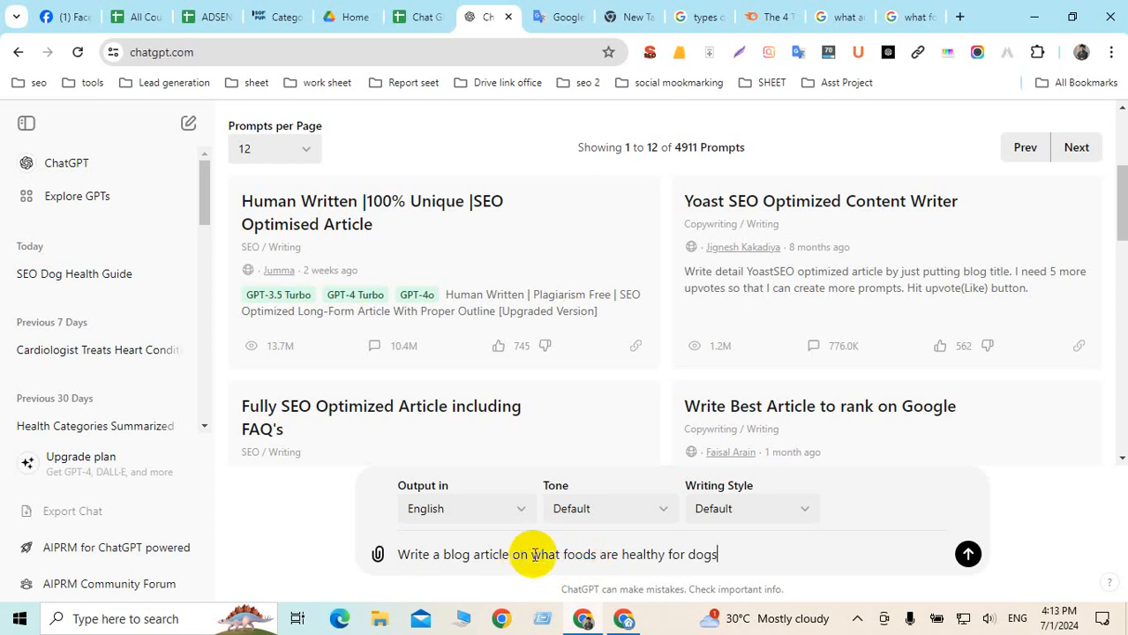
drag(534, 556, 722, 554)
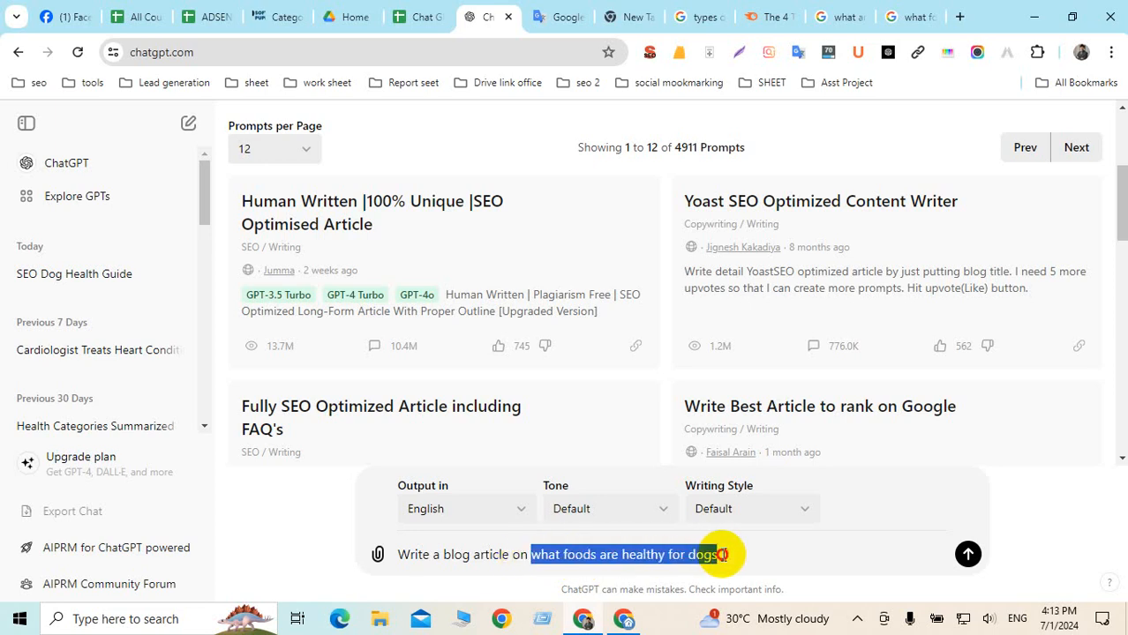
click(722, 554)
click(967, 554)
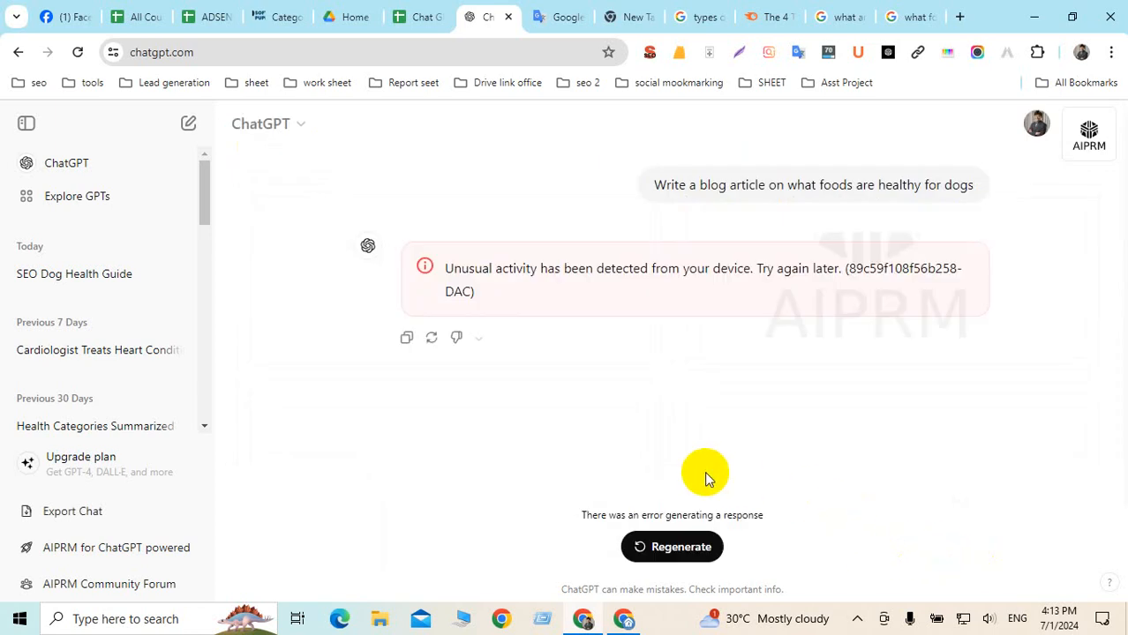
click(683, 548)
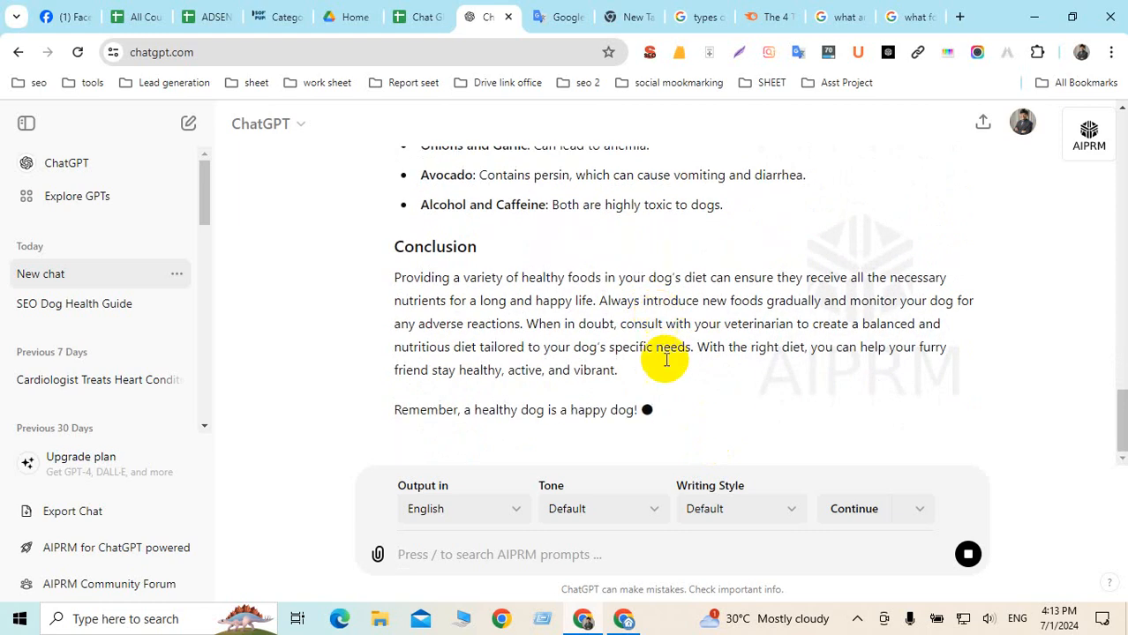
Select ChatGPT's whole healthy dog foods article through its last line, copy it, and switch windows
scroll(666, 457, up, 10)
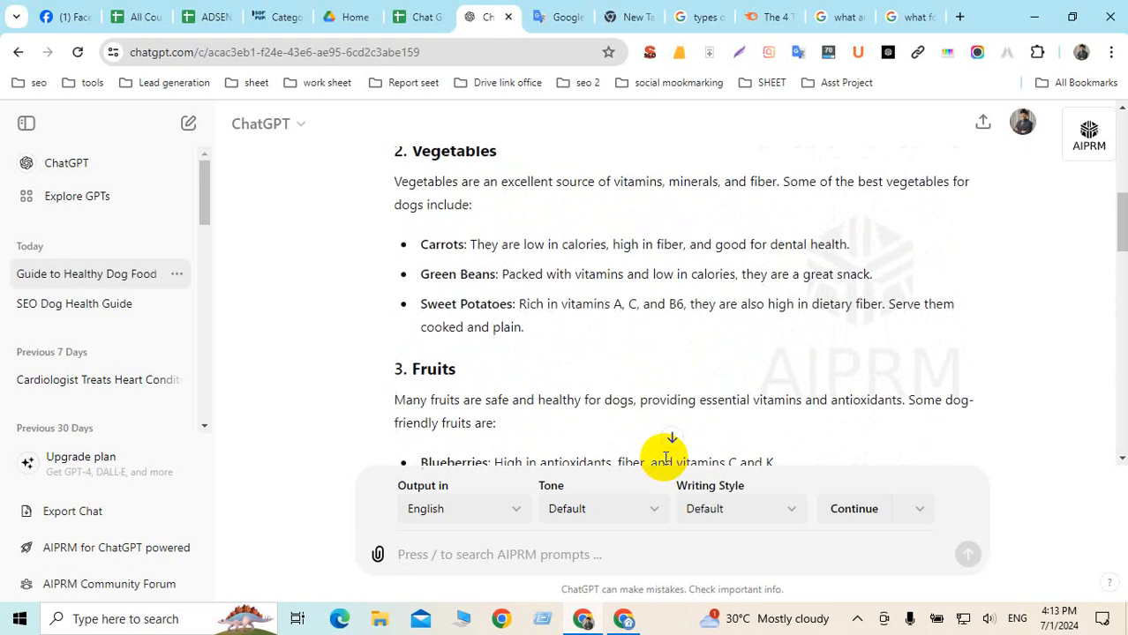
scroll(667, 457, up, 6)
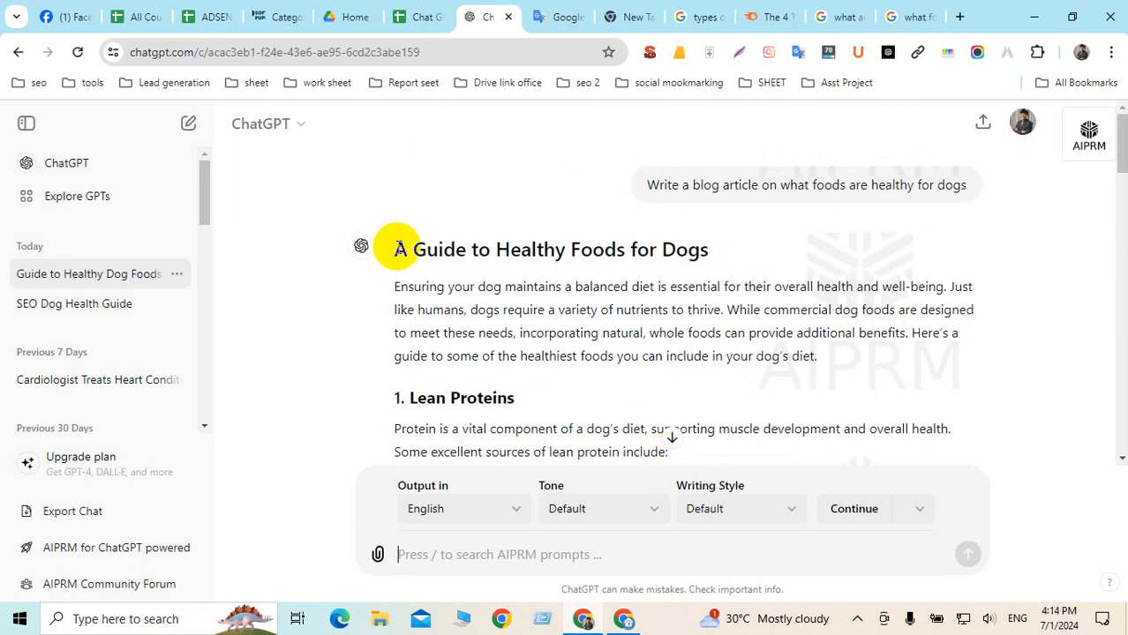
drag(397, 249, 658, 261)
scroll(484, 351, down, 5)
scroll(496, 360, down, 10)
scroll(591, 355, down, 3)
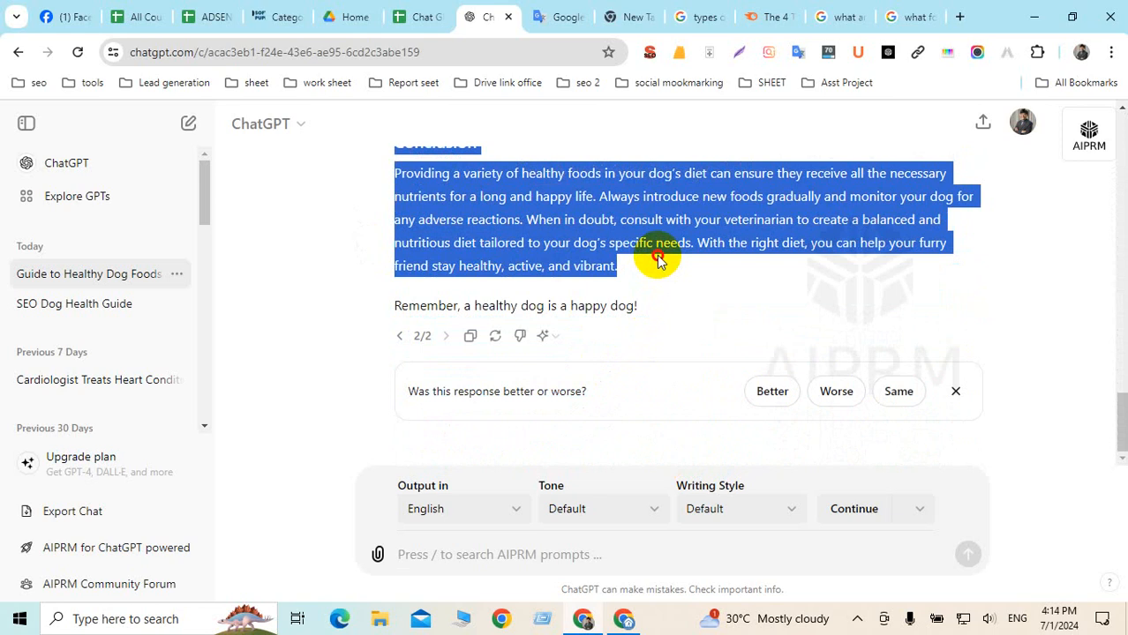
drag(657, 260, 684, 311)
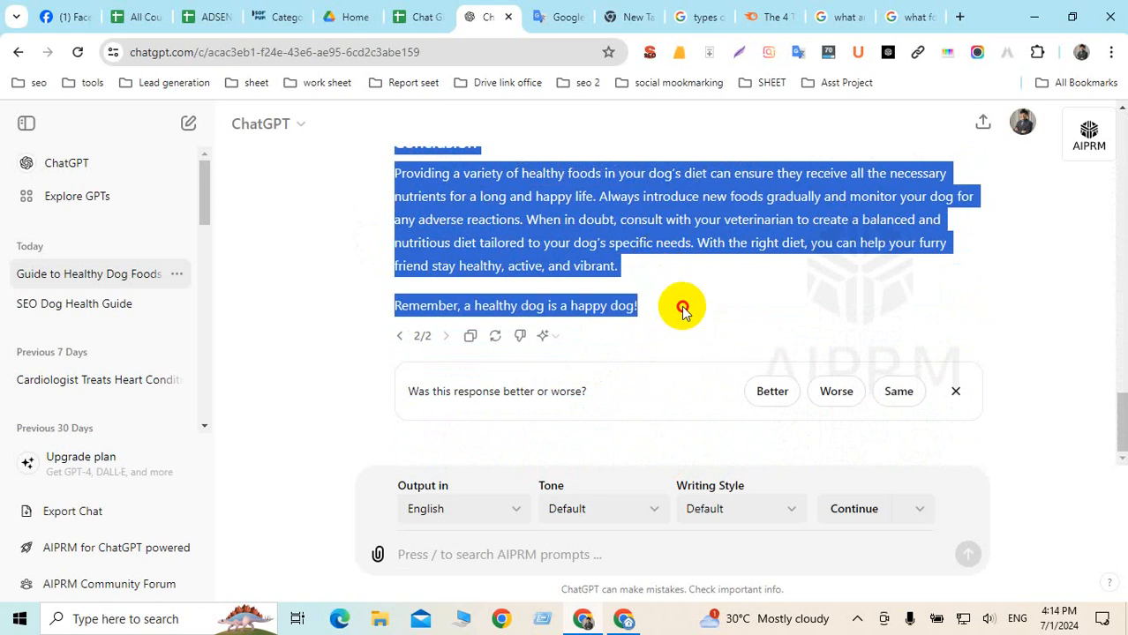
right_click(494, 196)
click(529, 209)
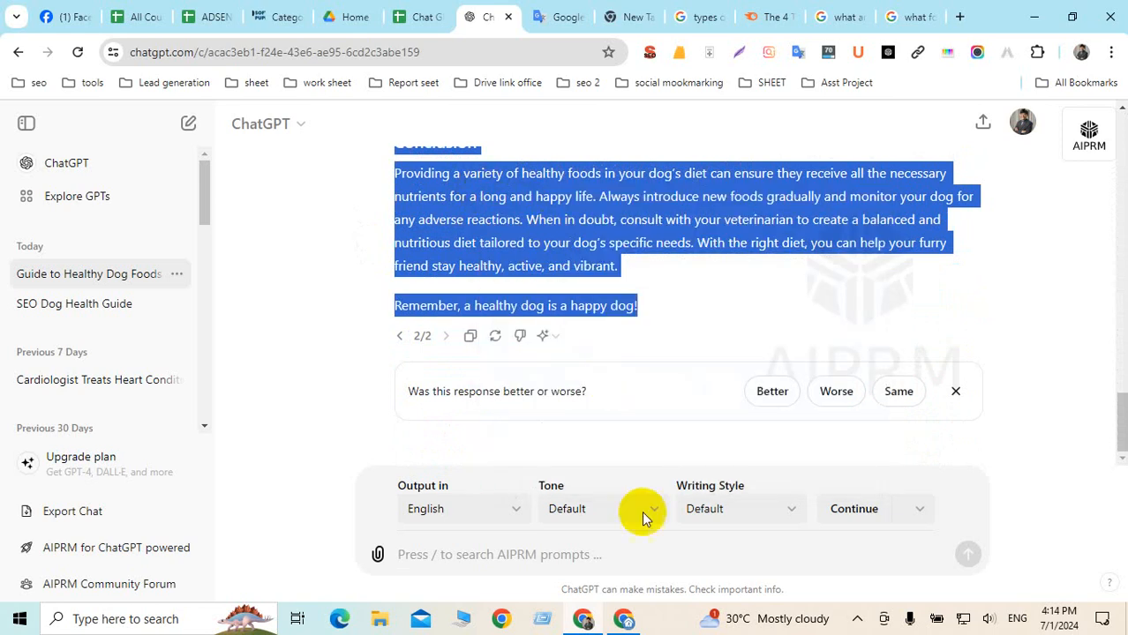
click(623, 619)
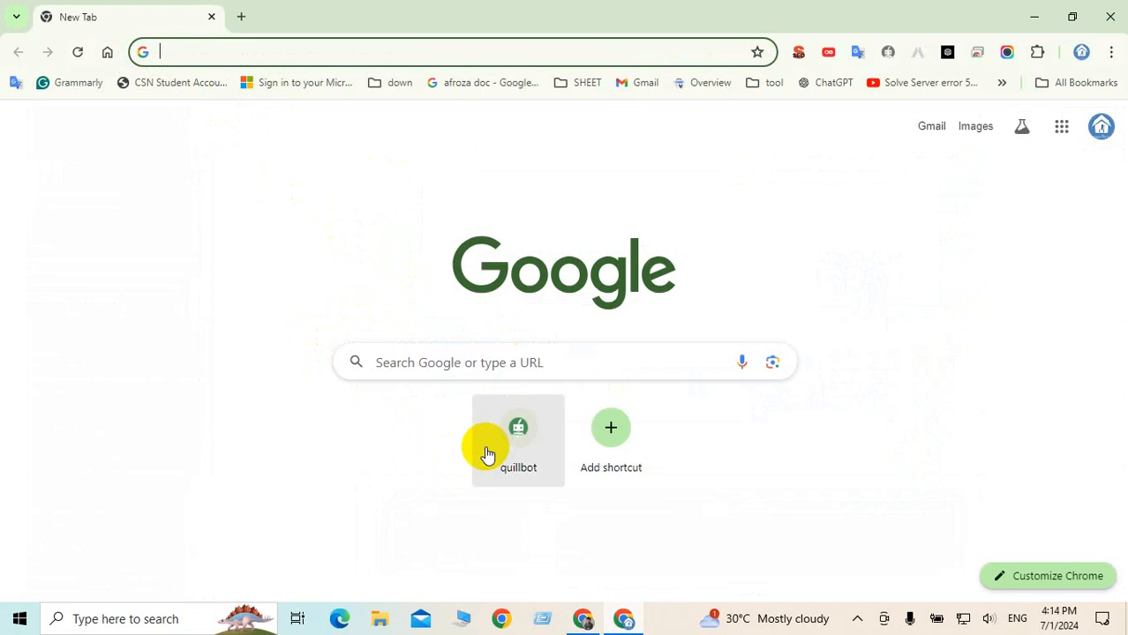
Paste the article into a new Grammarly document with Inform as the writing intent
click(77, 87)
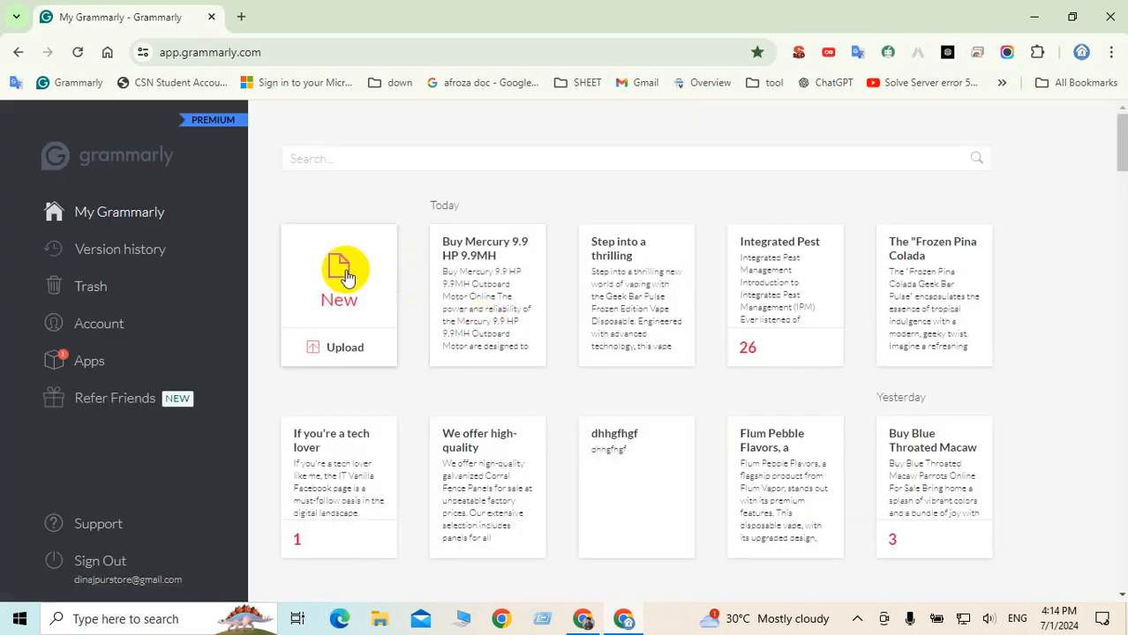
click(345, 270)
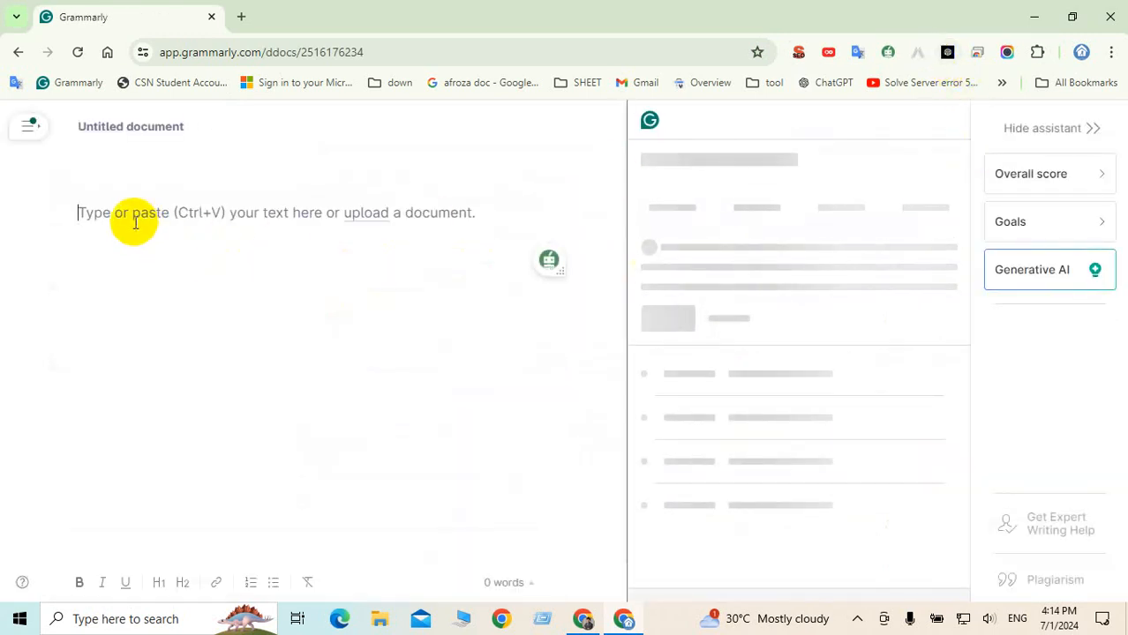
key(ctrl+v)
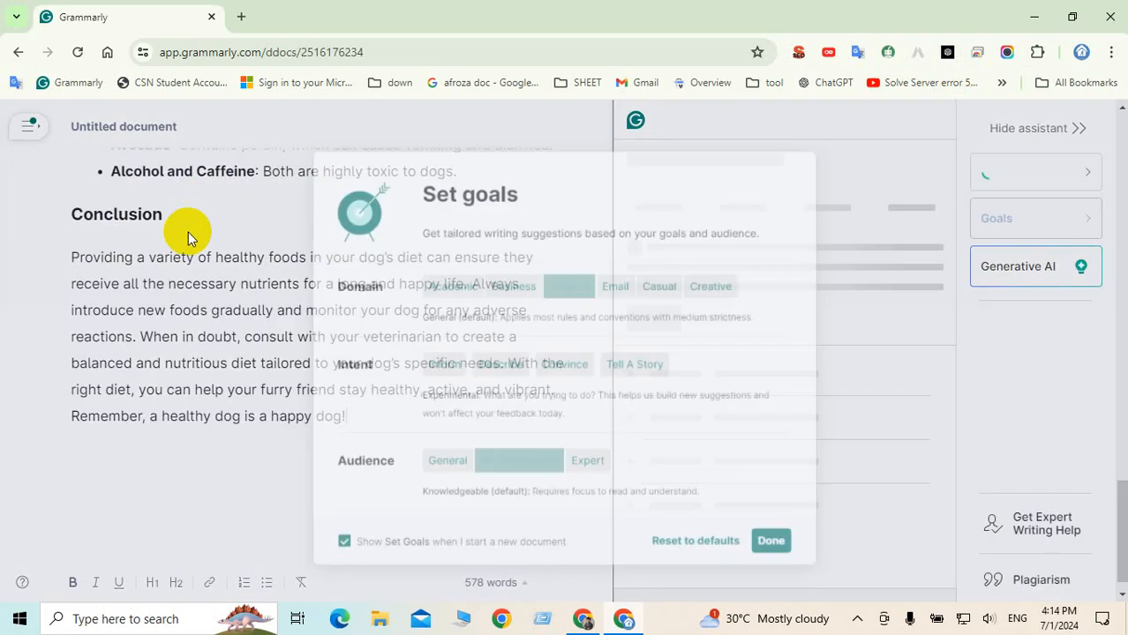
click(434, 366)
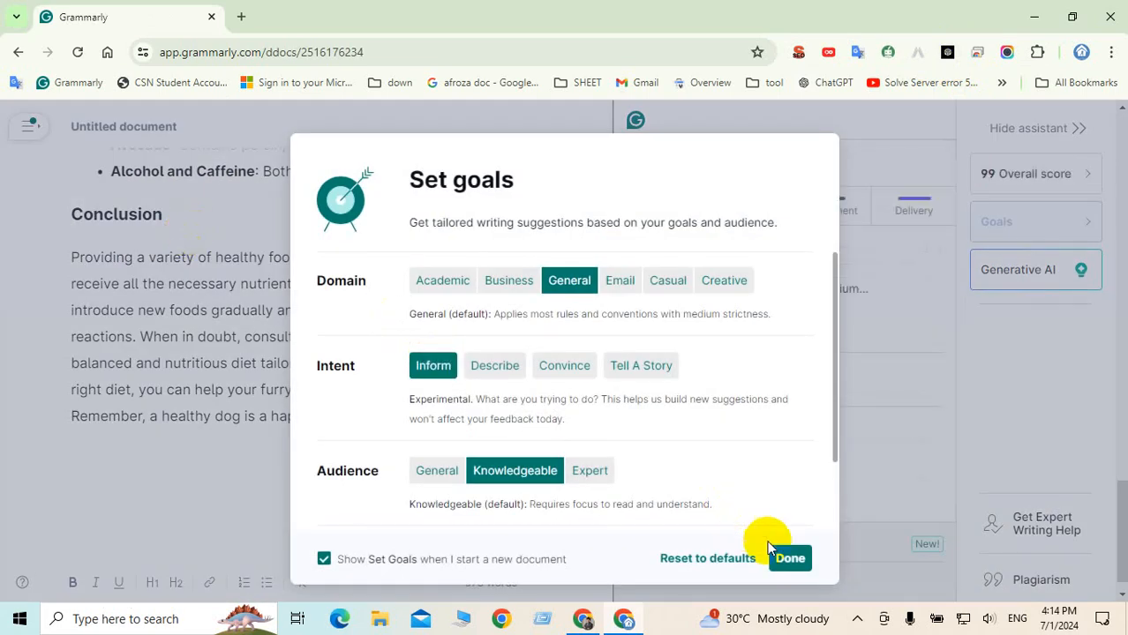
click(791, 559)
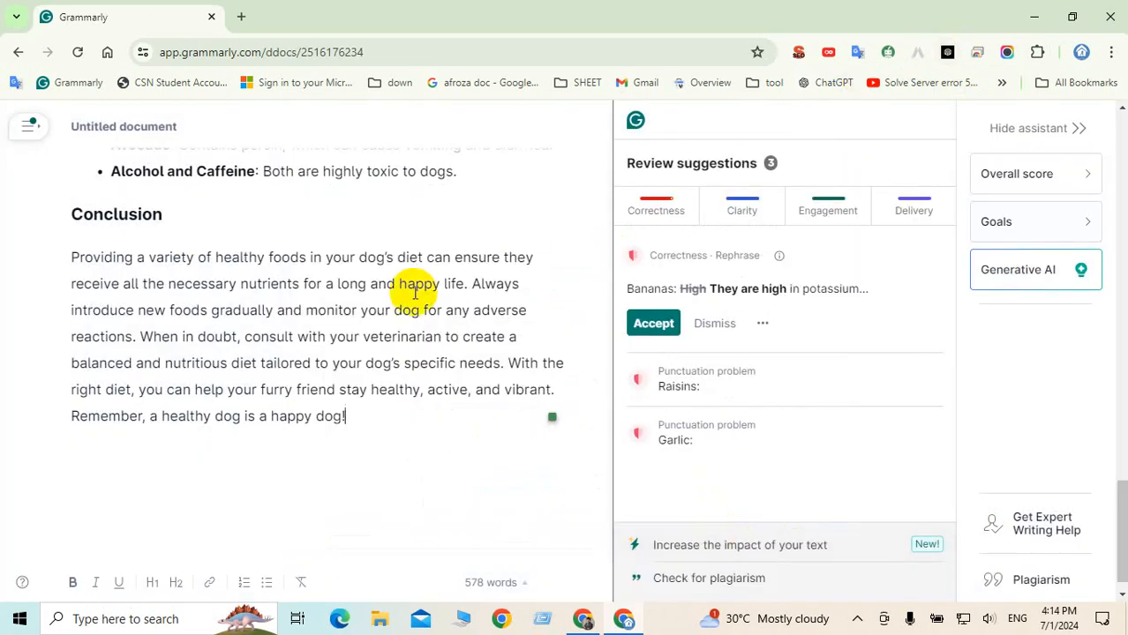
Format the article title as Heading 1
scroll(378, 335, up, 8)
scroll(378, 336, up, 10)
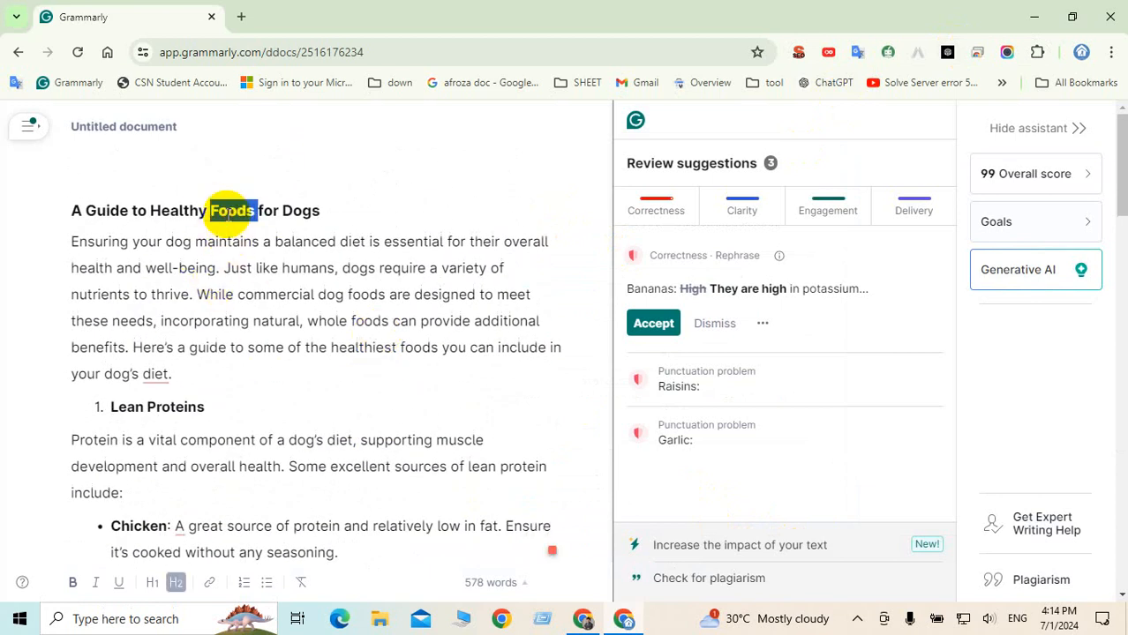
triple_click(228, 211)
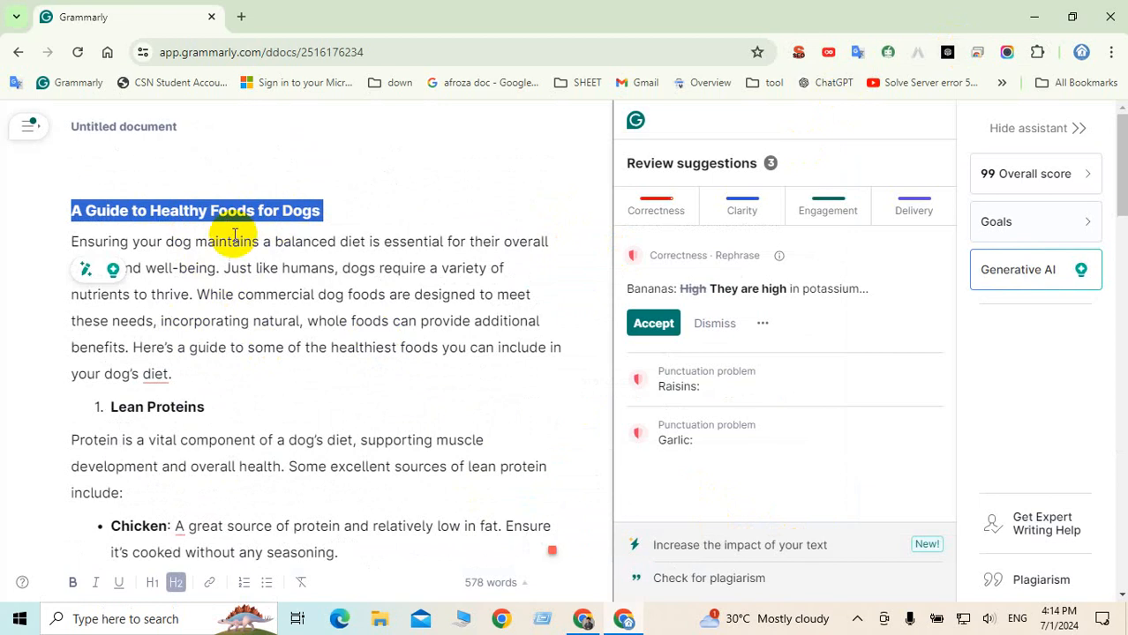
click(153, 584)
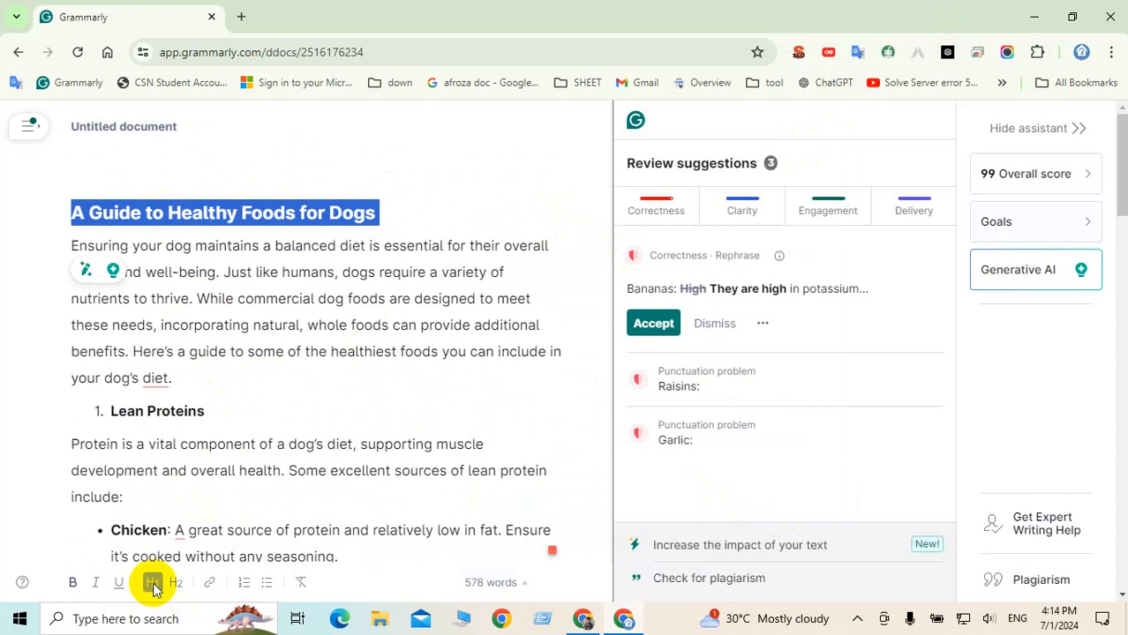
click(233, 271)
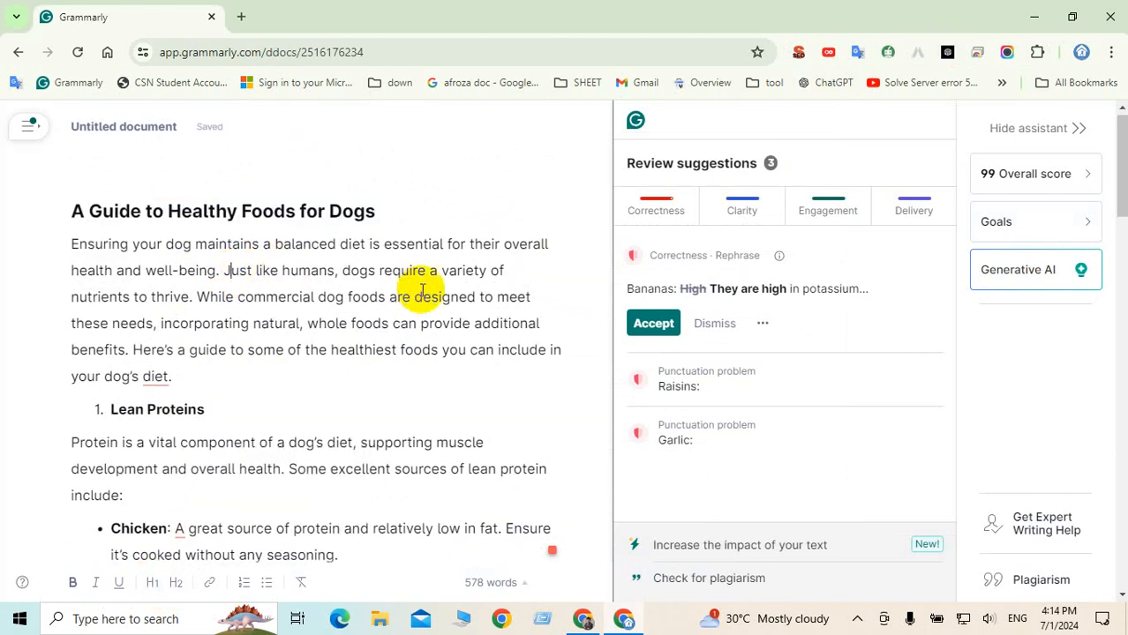
Move the intro's "Here's a guide" sentence onto its own line
scroll(420, 274, down, 4)
scroll(422, 296, up, 2)
scroll(423, 305, up, 1)
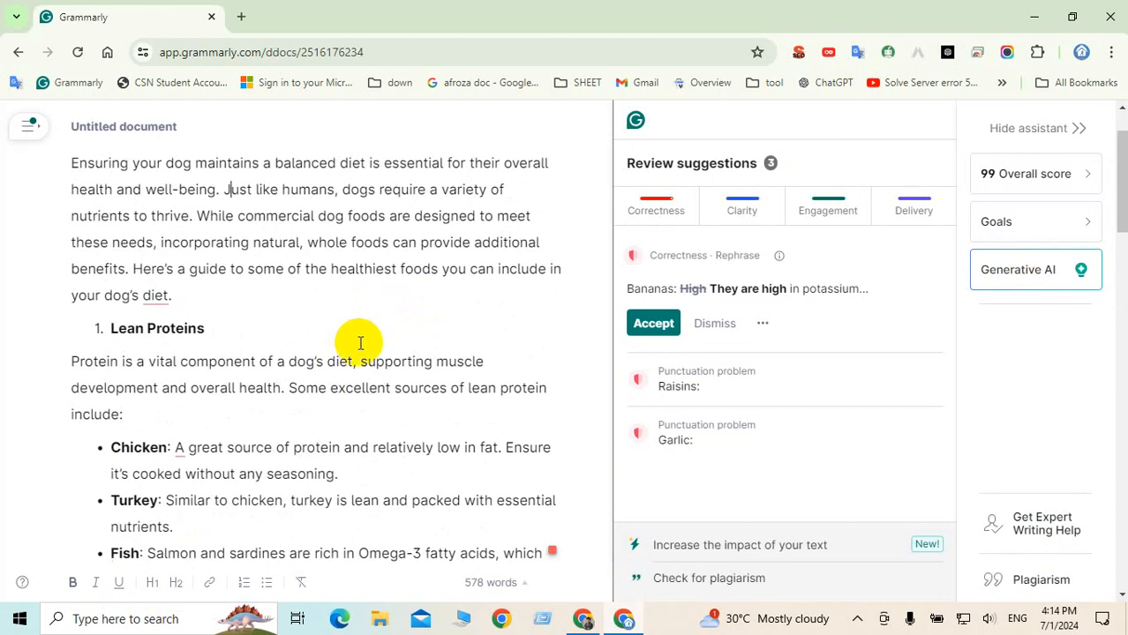
scroll(362, 342, down, 20)
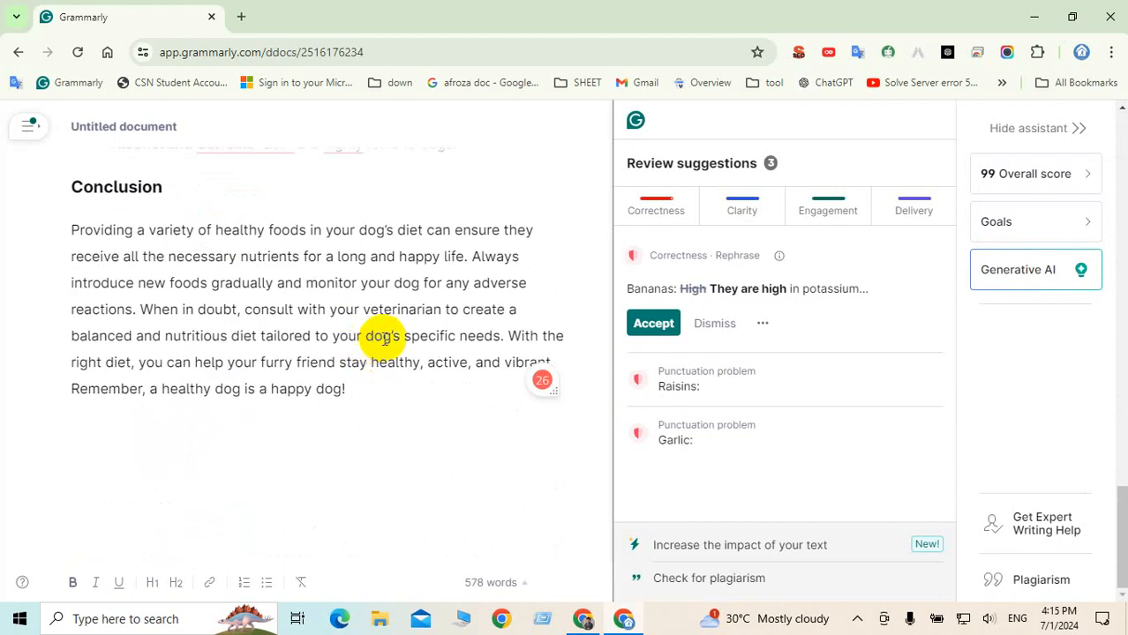
scroll(383, 340, up, 20)
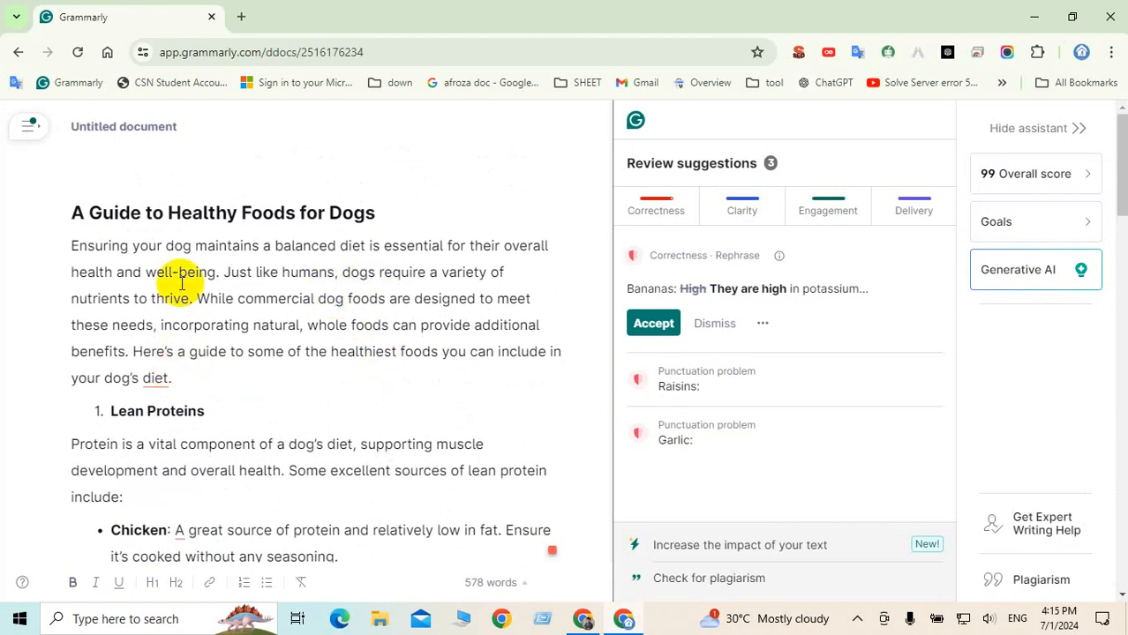
click(156, 377)
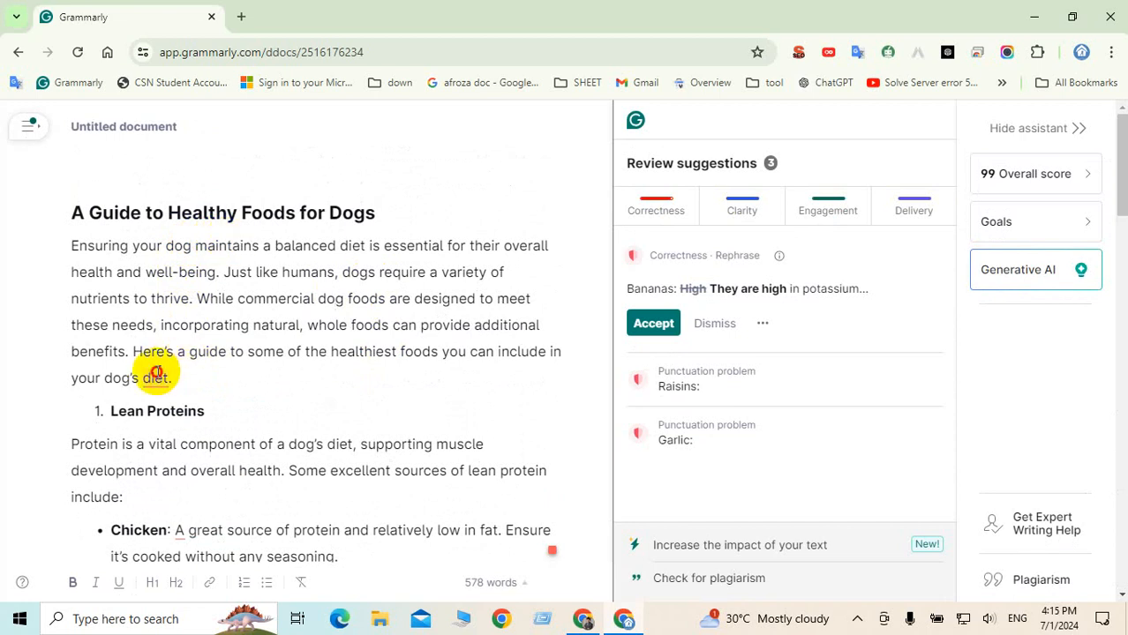
scroll(235, 310, down, 1)
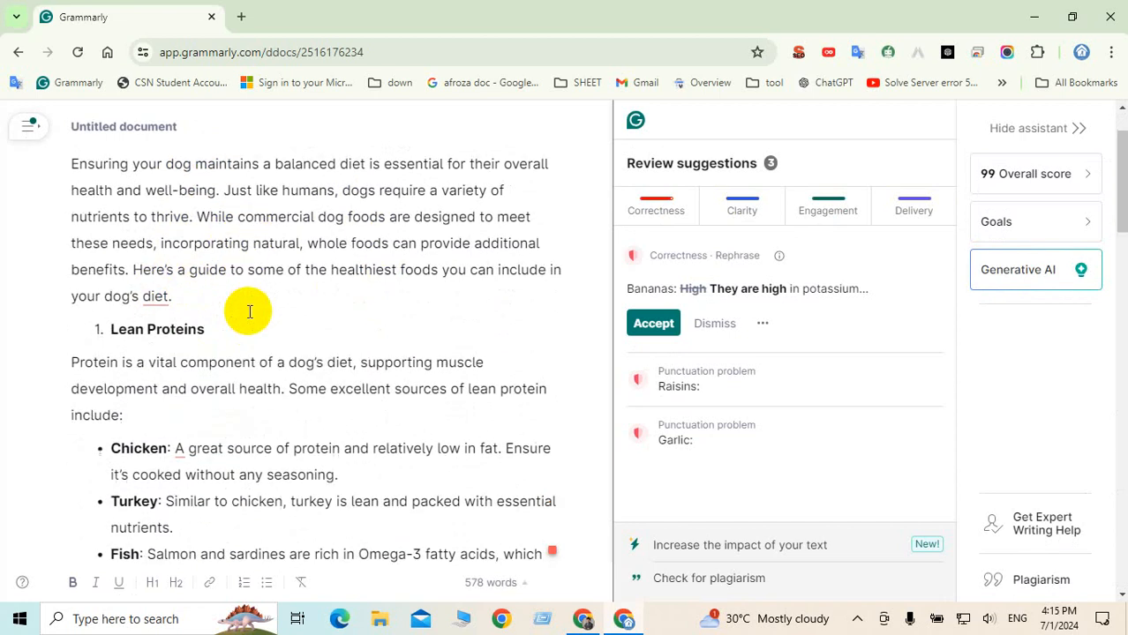
click(132, 269)
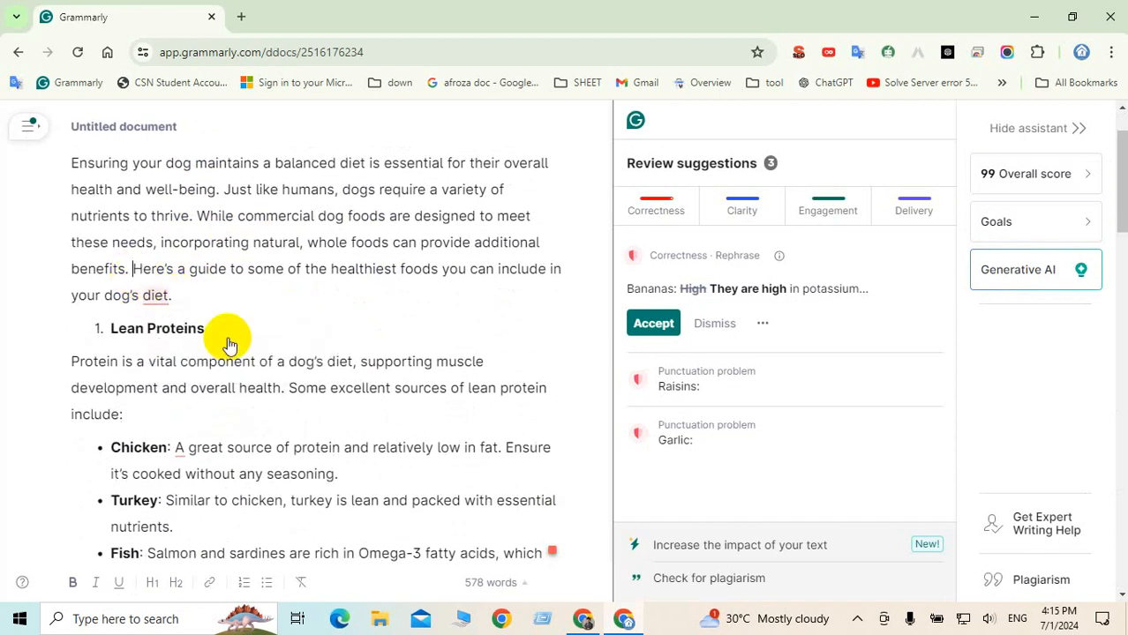
key(Return)
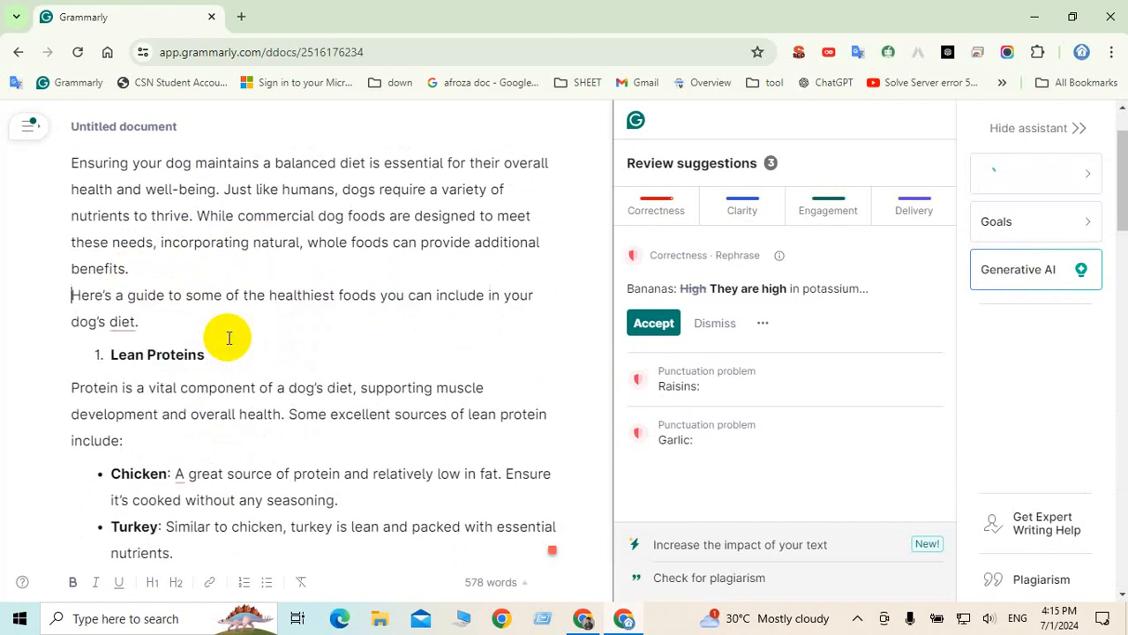
Make the "Here's a guide… dog's diet:" sentence bold
click(142, 323)
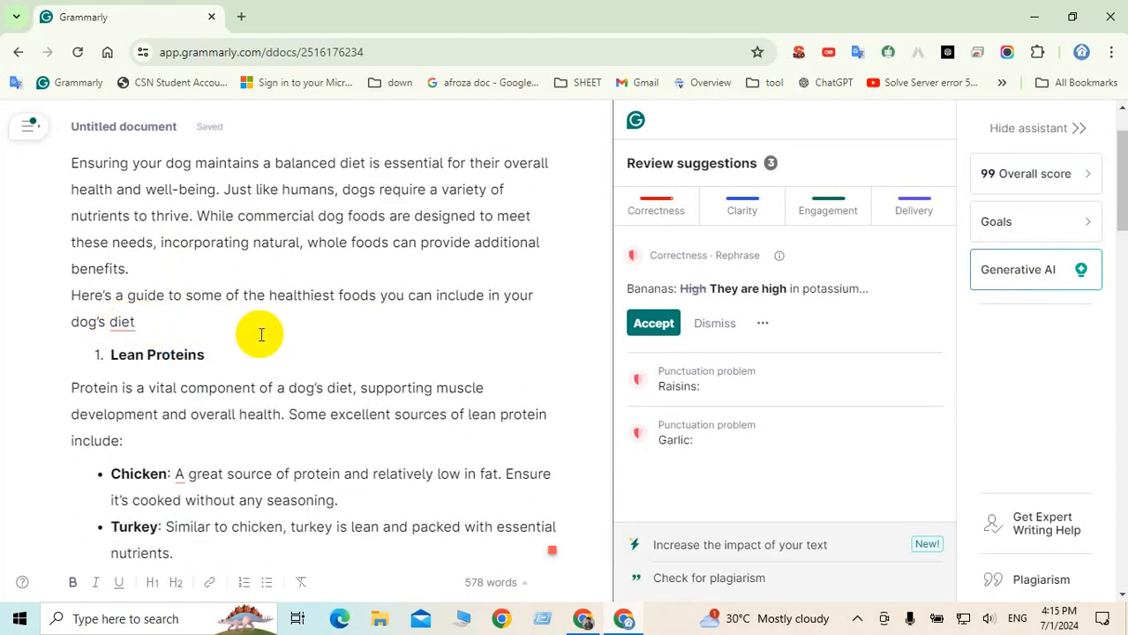
click(144, 320)
drag(144, 321, 56, 297)
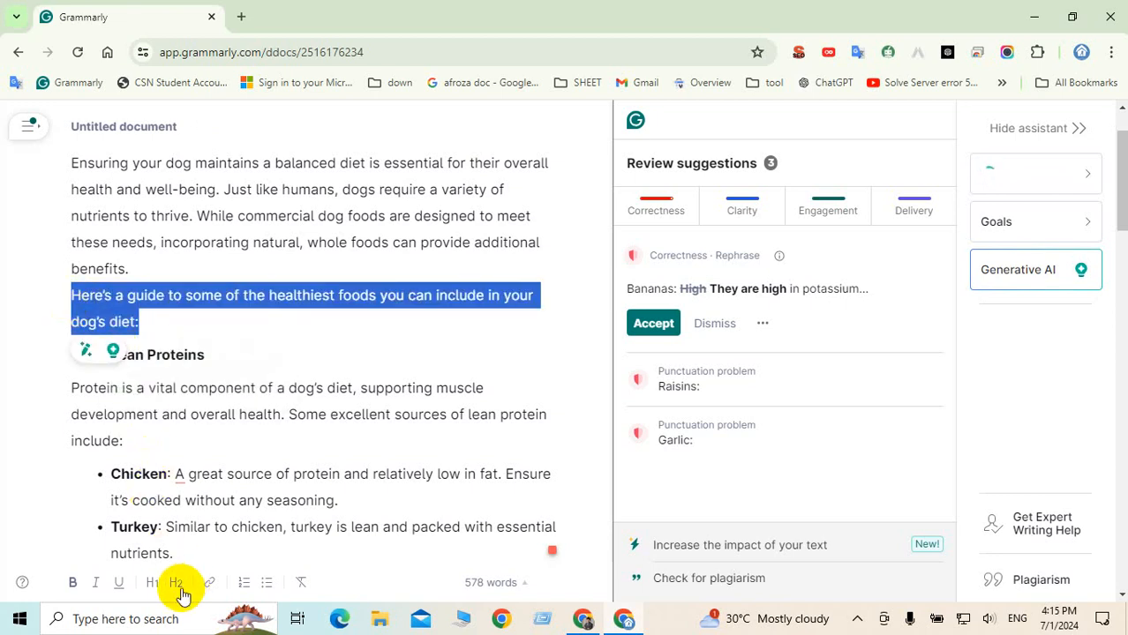
click(72, 582)
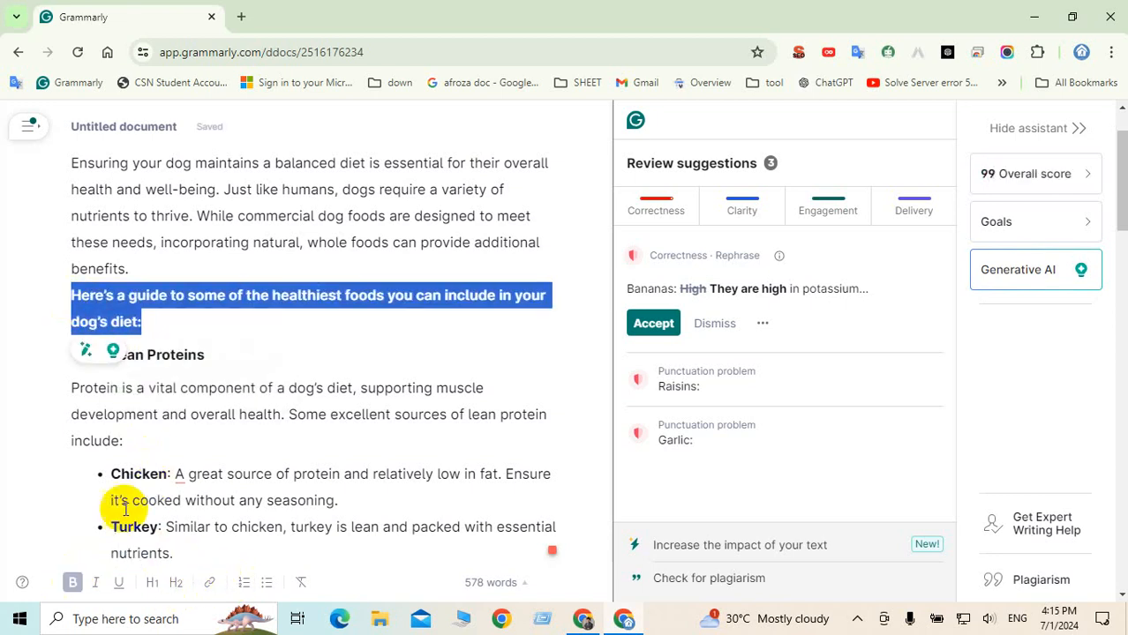
click(177, 413)
Run Grammarly's plagiarism check on the article and return to the ChatGPT window
scroll(295, 371, down, 4)
scroll(301, 383, up, 5)
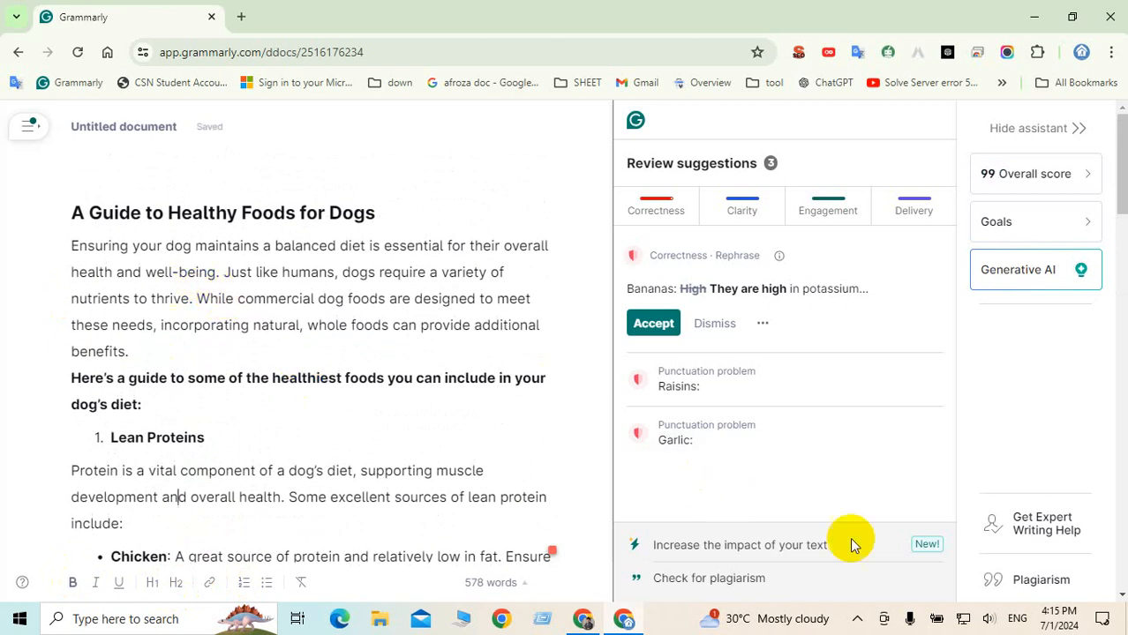
click(1053, 590)
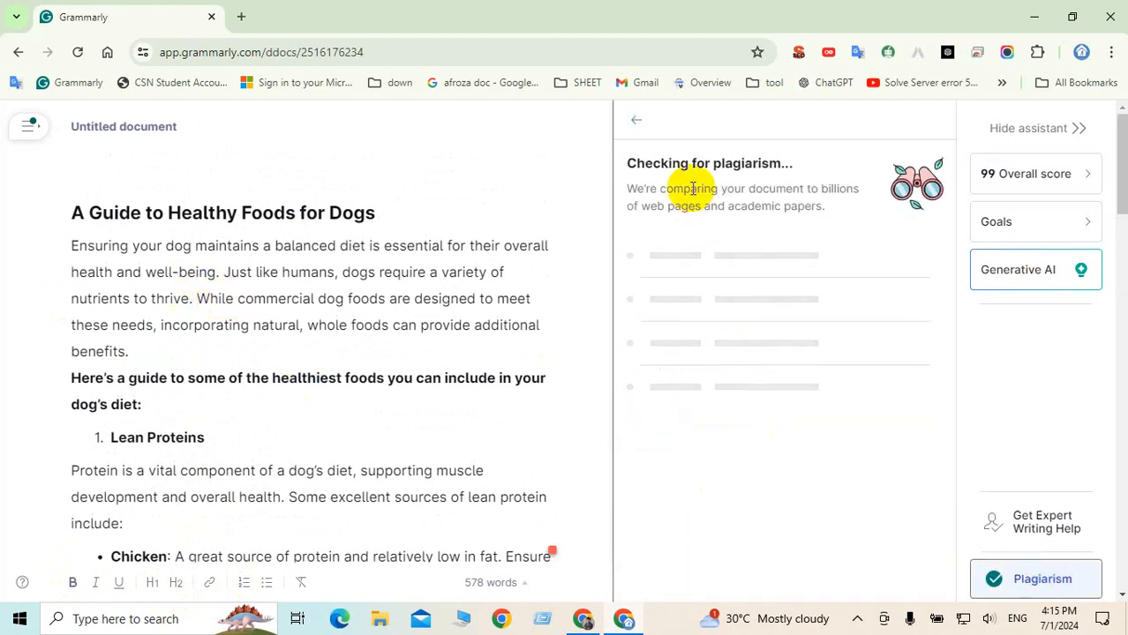
click(583, 619)
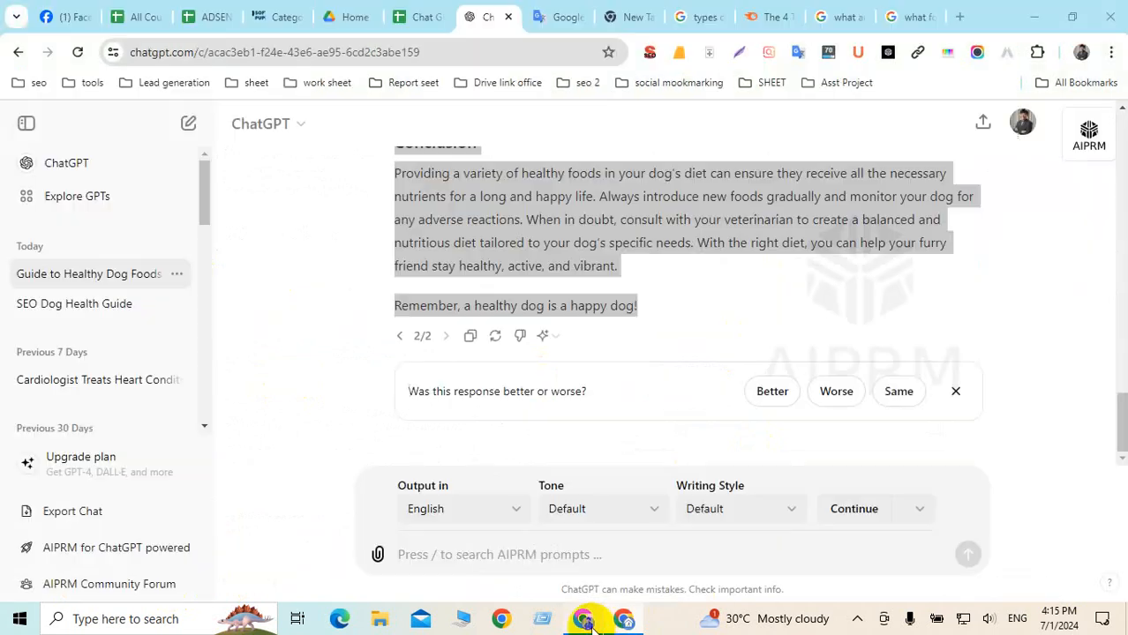
Replace the Google Translate input with the pasted question "what foods are healthy for dogs"
click(542, 17)
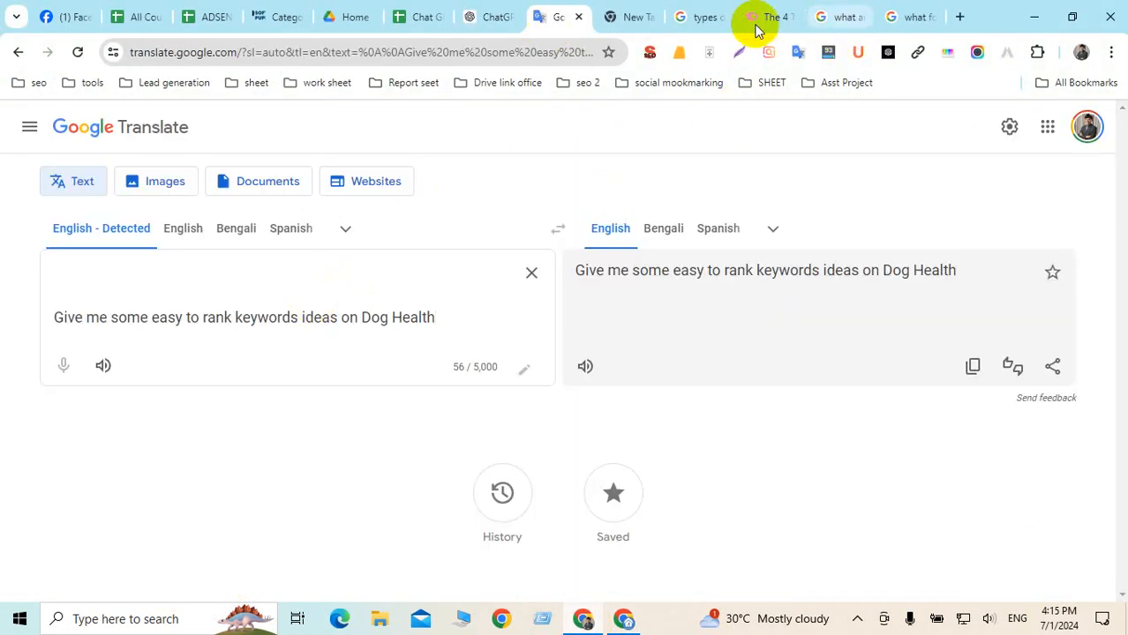
click(904, 16)
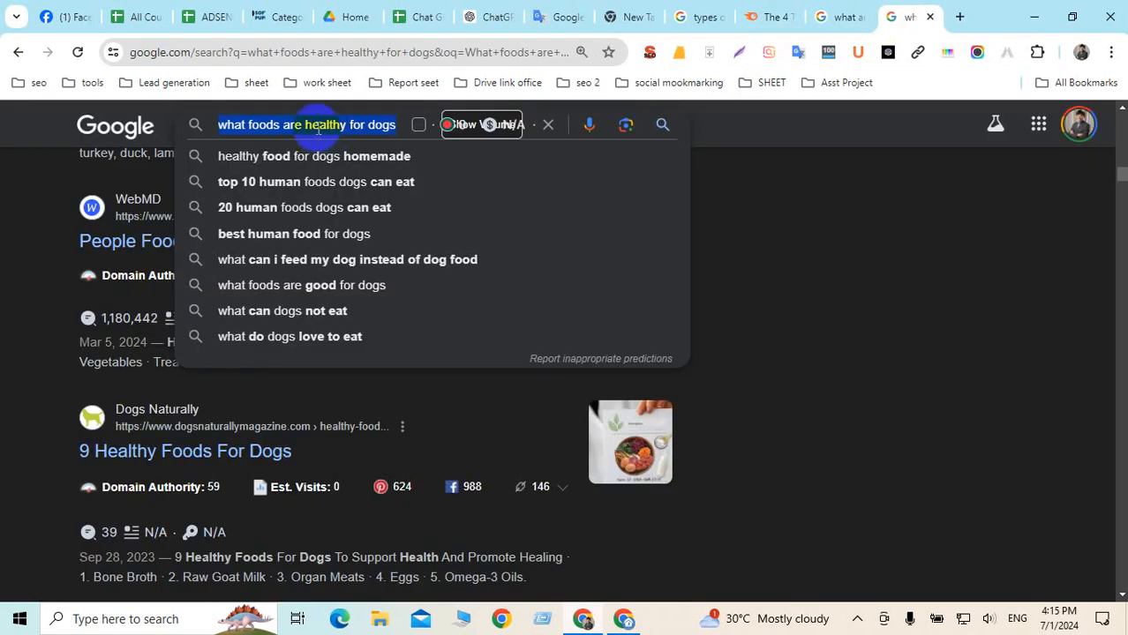
click(555, 16)
click(203, 298)
key(ctrl+a)
text(what foods are healthy for dogs)
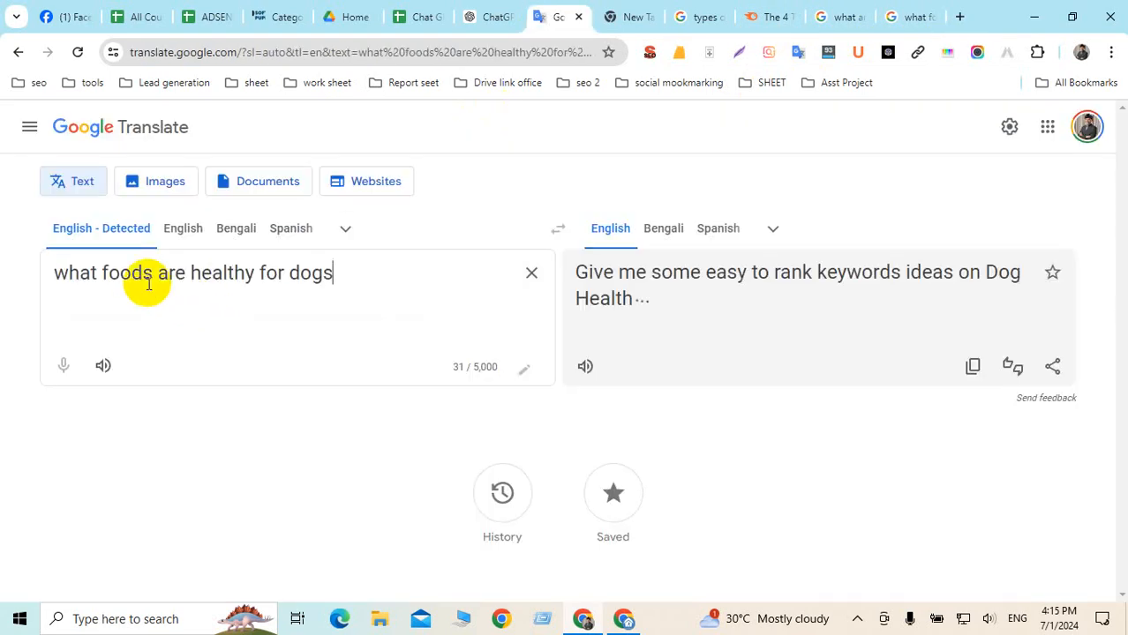
Select the words "healthy for dogs" in the input, then bring Grammarly back
mouse_move(59, 276)
mouse_down()
mouse_move(348, 272)
mouse_move(42, 272)
mouse_up()
click(349, 274)
click(142, 275)
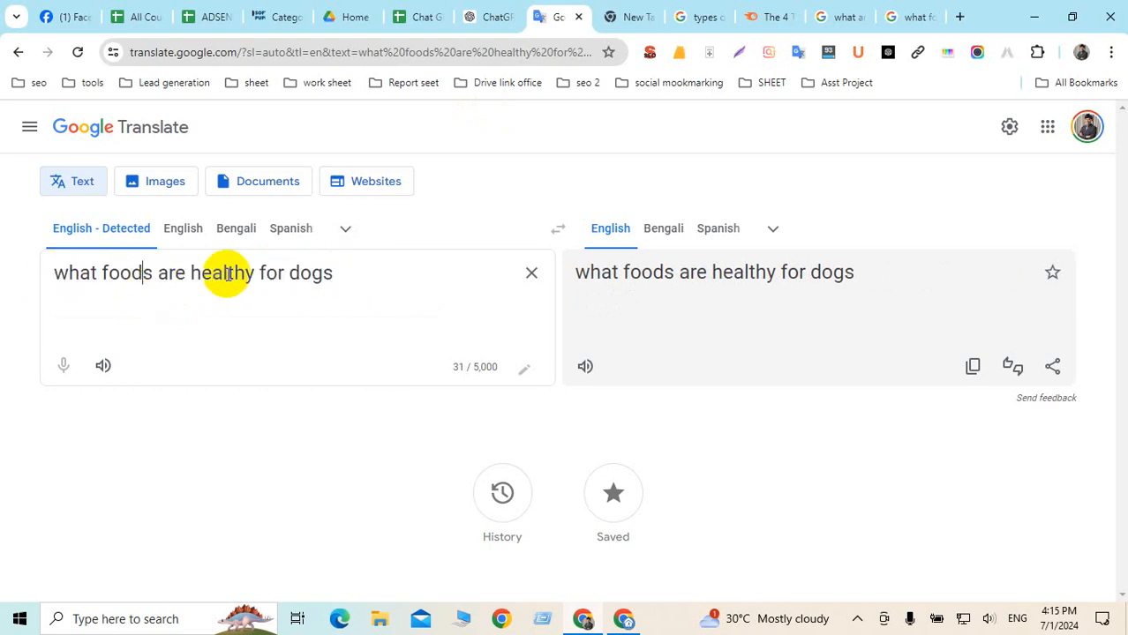
drag(187, 276, 363, 275)
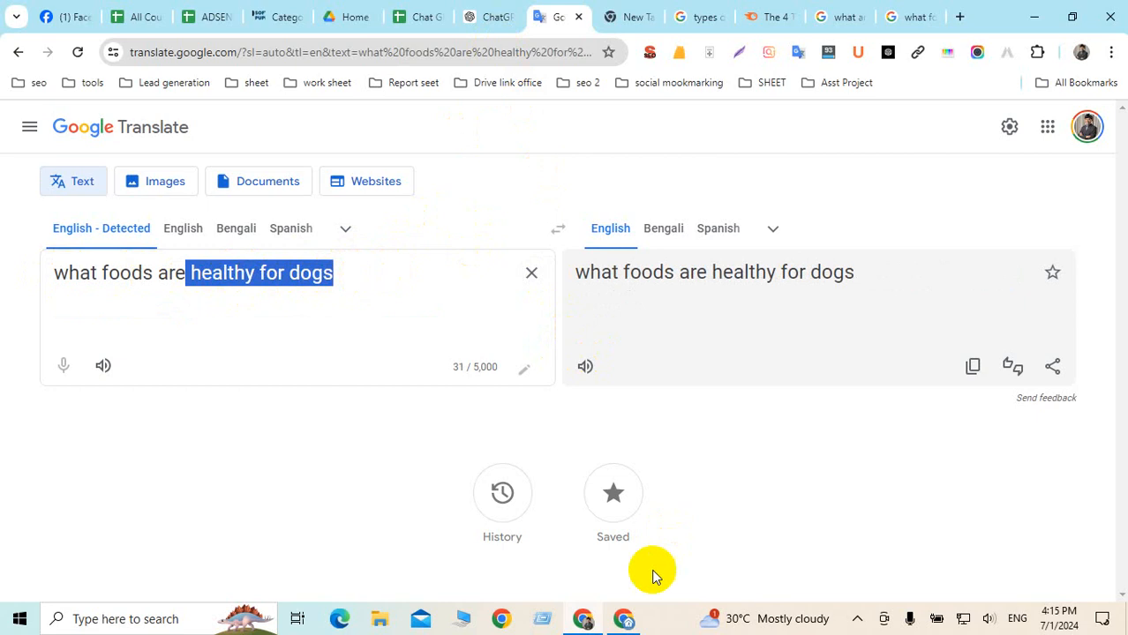
click(627, 620)
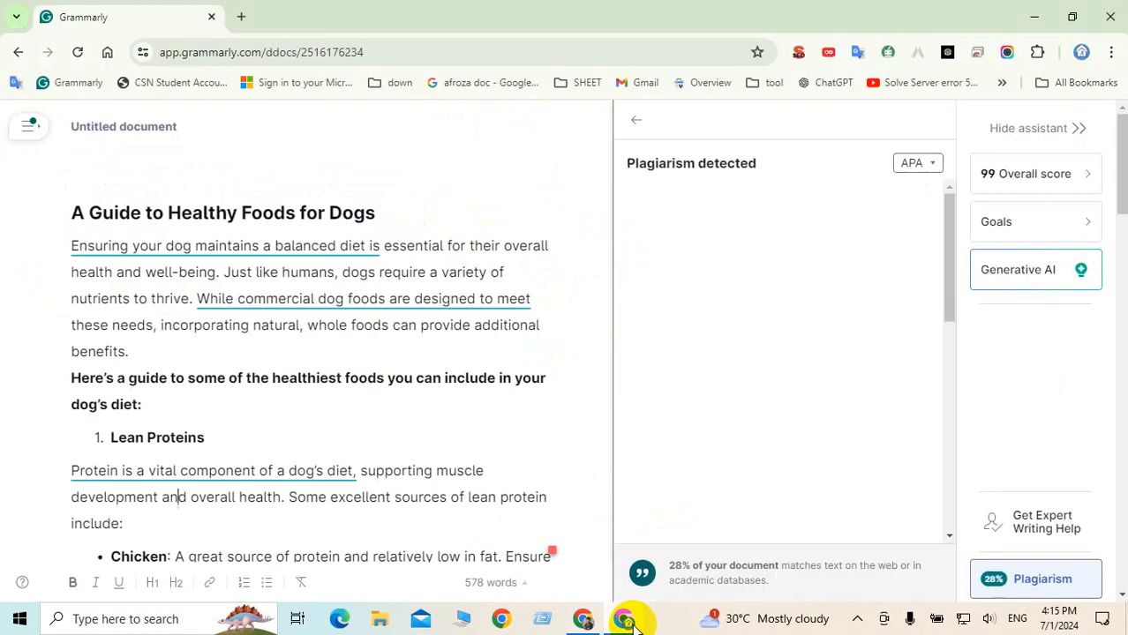
Review plagiarism matches for the commercial foods, opening, conclusion, Biscuits and Healthy fats sentences
click(286, 297)
click(268, 249)
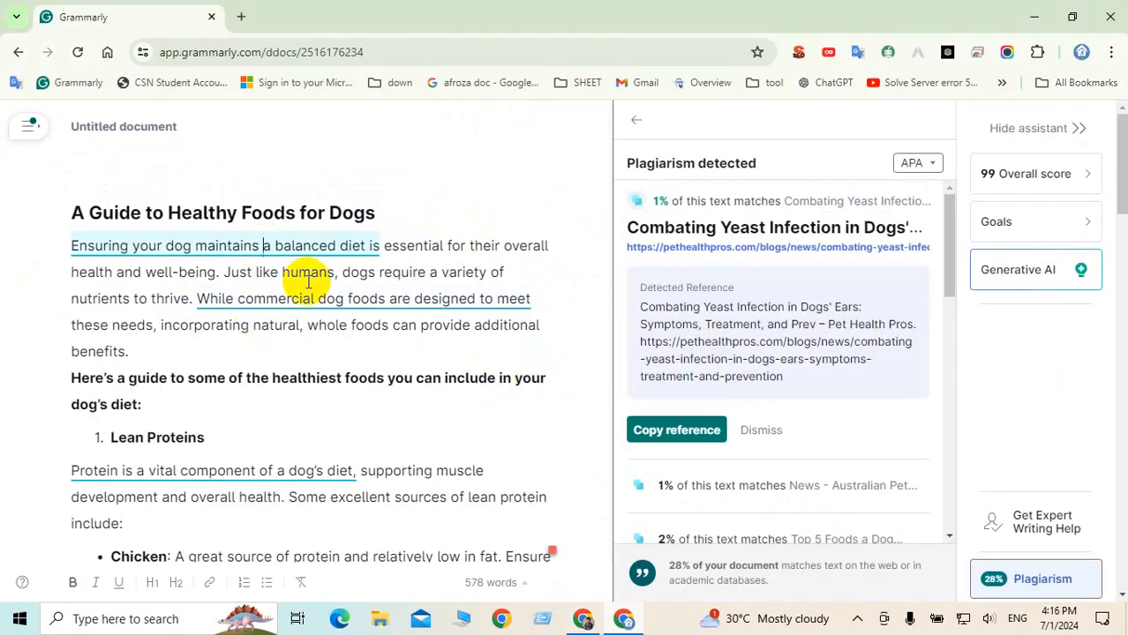
scroll(326, 283, down, 4)
scroll(340, 290, down, 12)
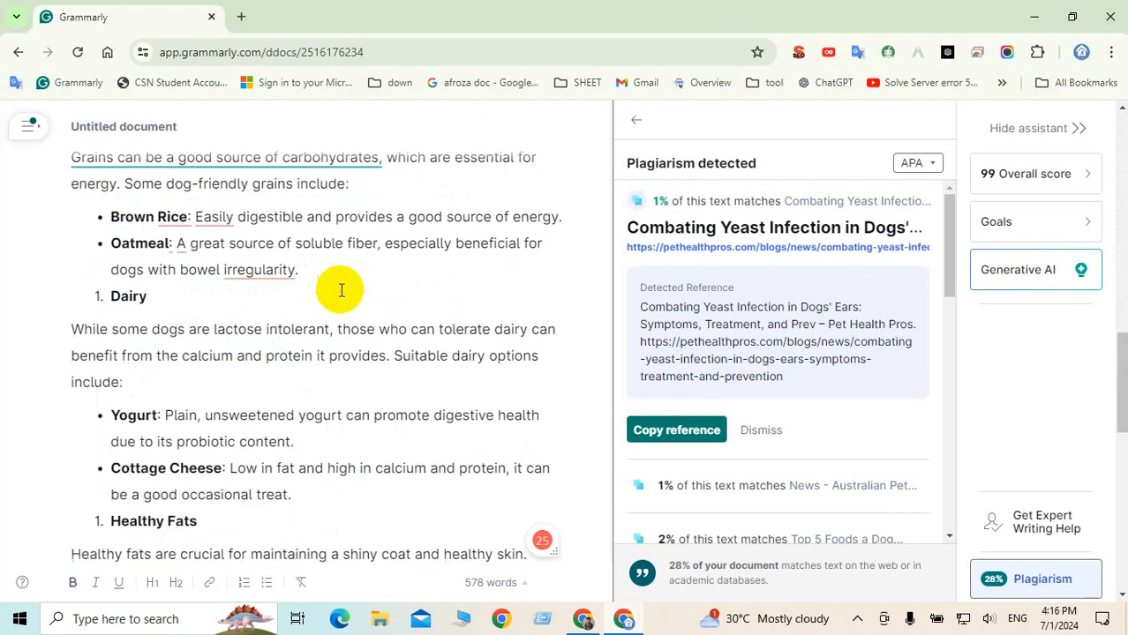
scroll(298, 285, down, 4)
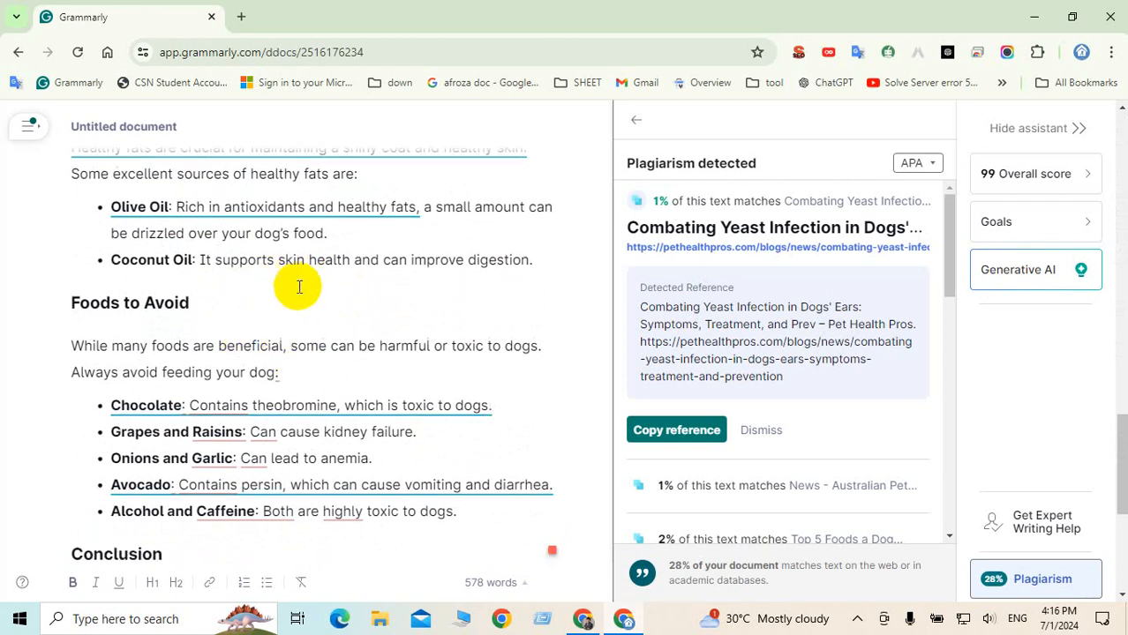
scroll(300, 287, up, 1)
click(258, 312)
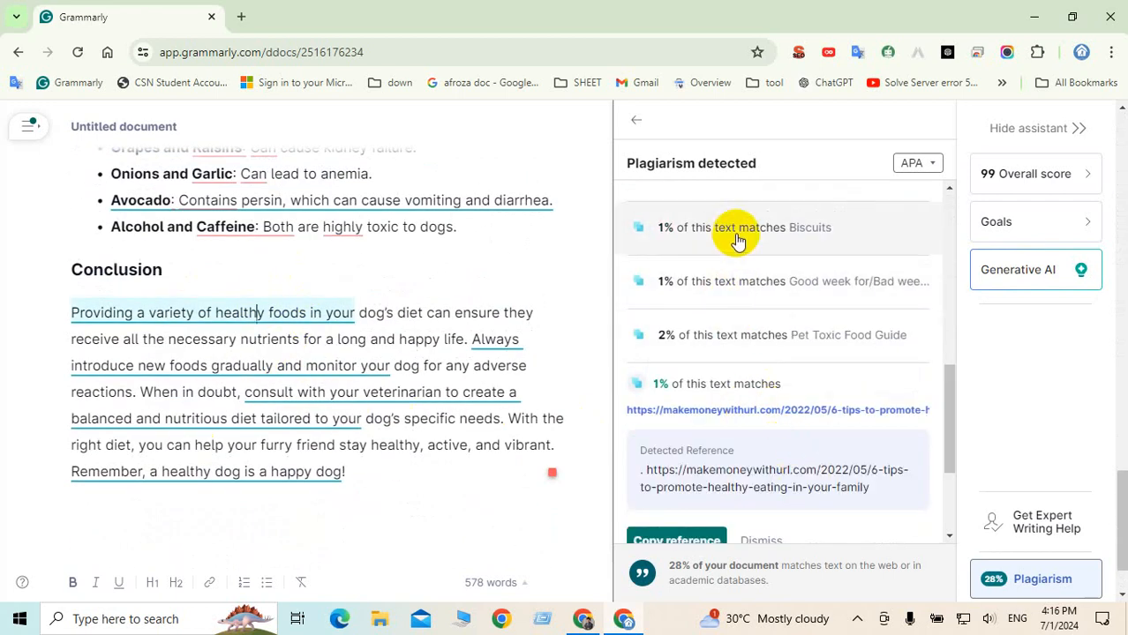
click(738, 233)
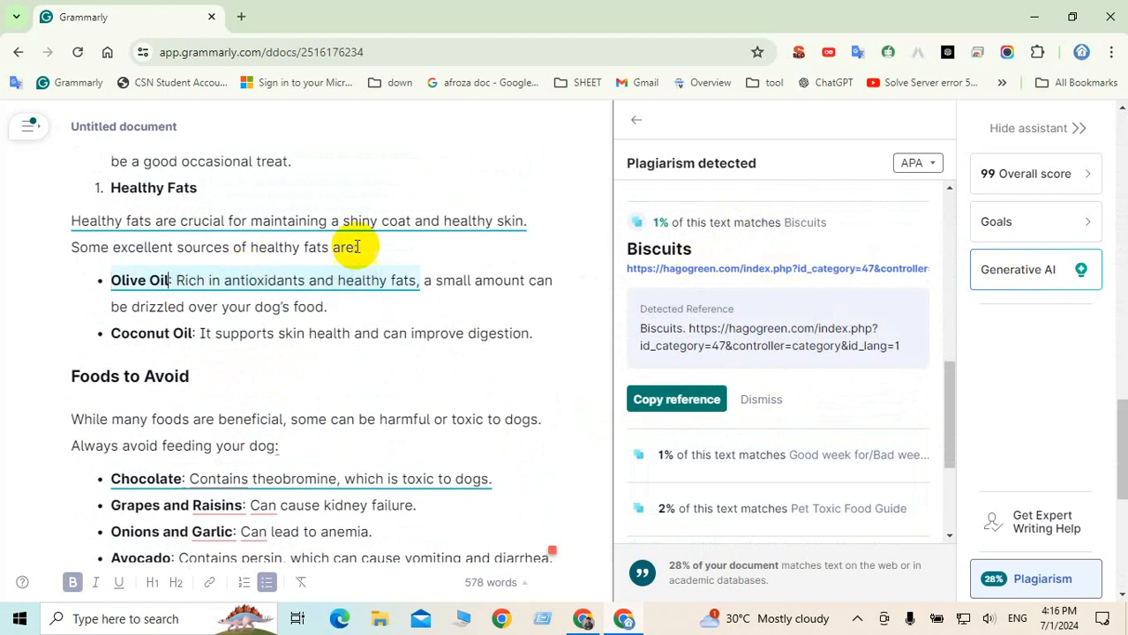
click(349, 221)
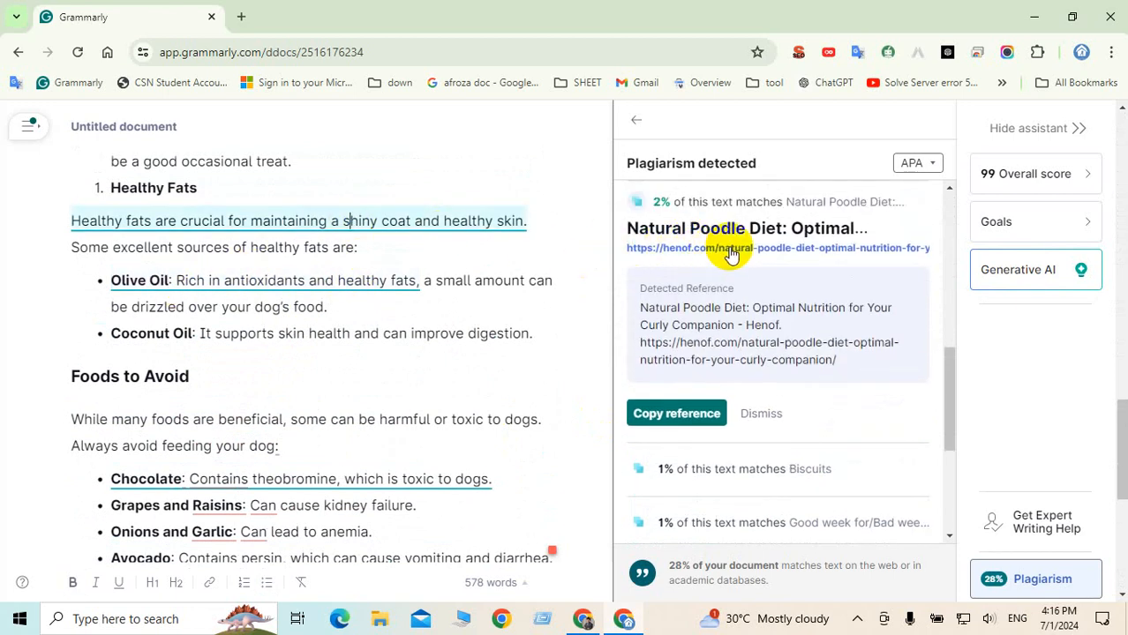
click(319, 223)
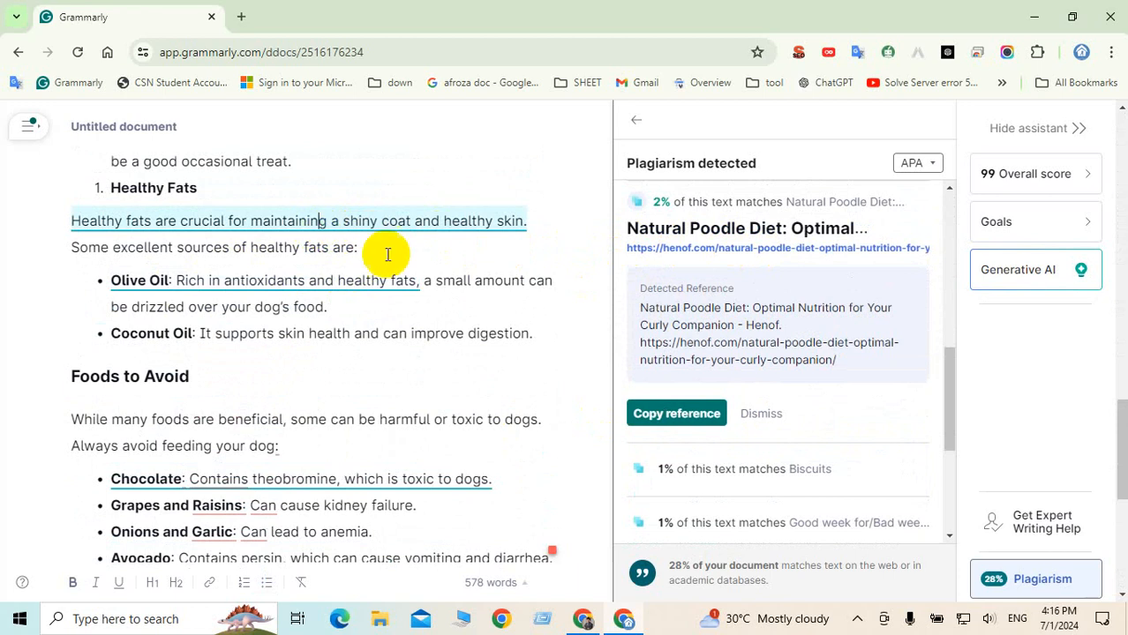
scroll(261, 357, up, 9)
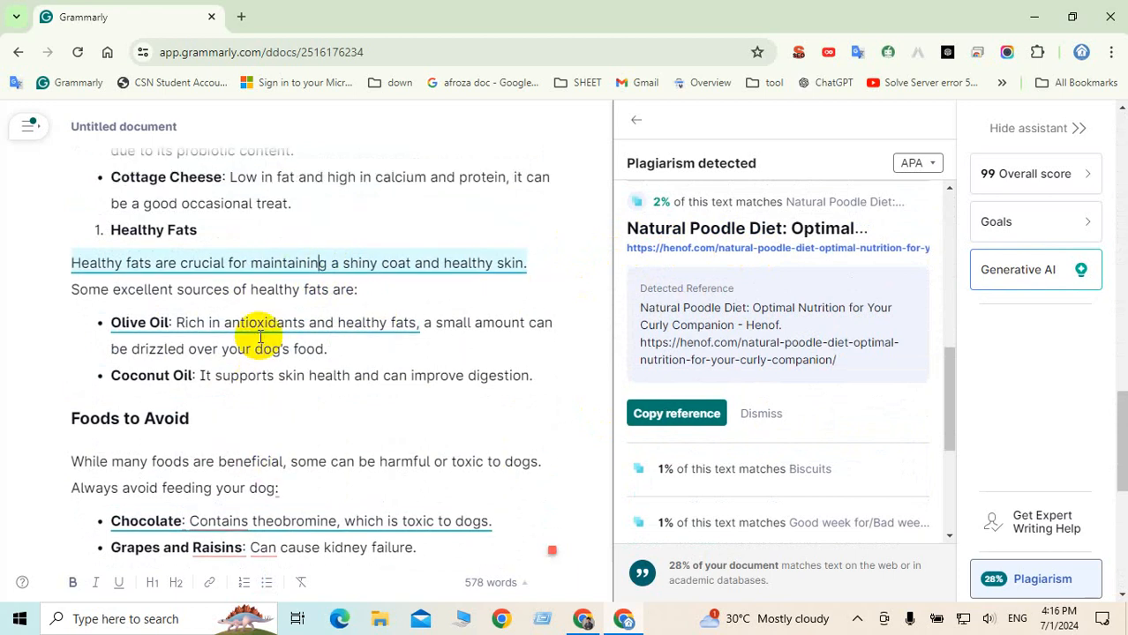
scroll(261, 337, up, 10)
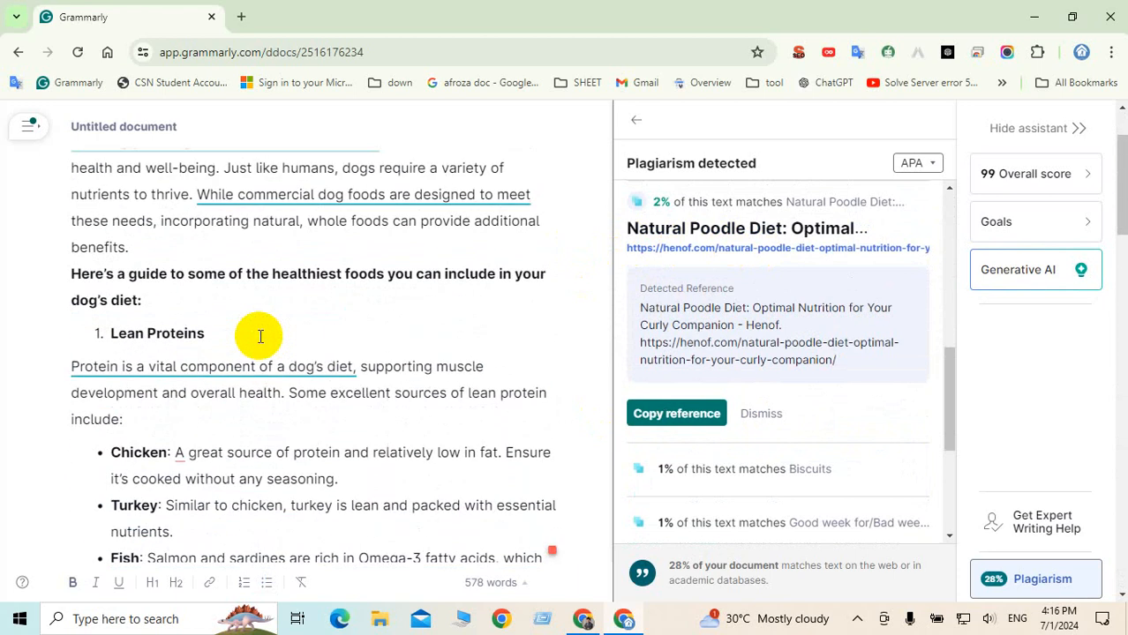
click(284, 254)
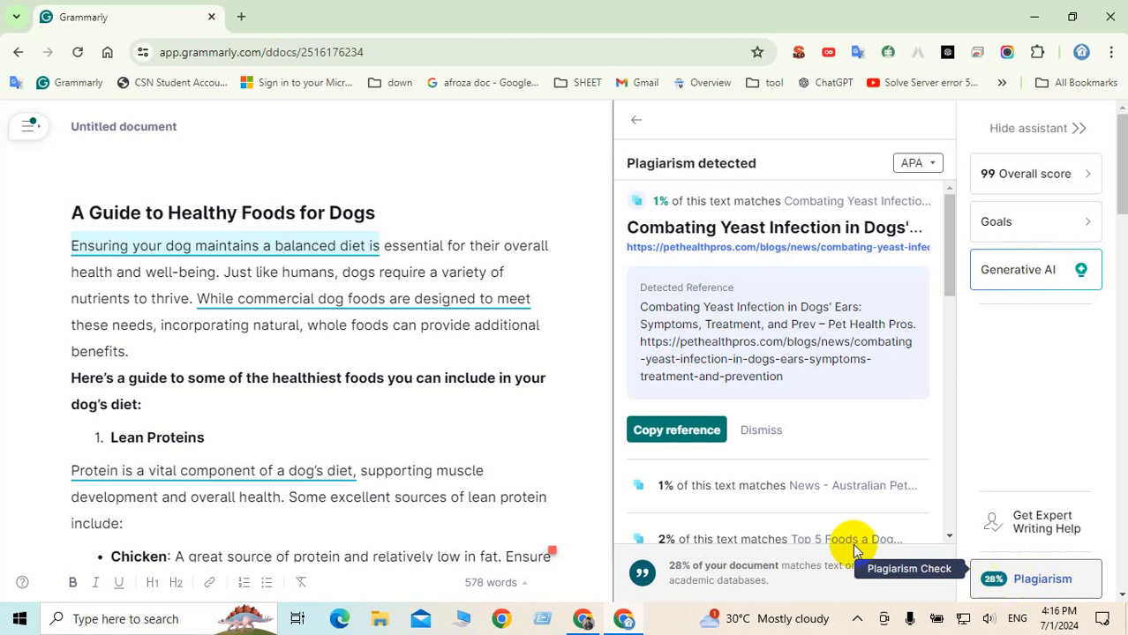
Compare the Fish sentence's Alimentos Saludables and Merrick matches, then select the entire article
scroll(388, 406, down, 3)
scroll(376, 399, down, 2)
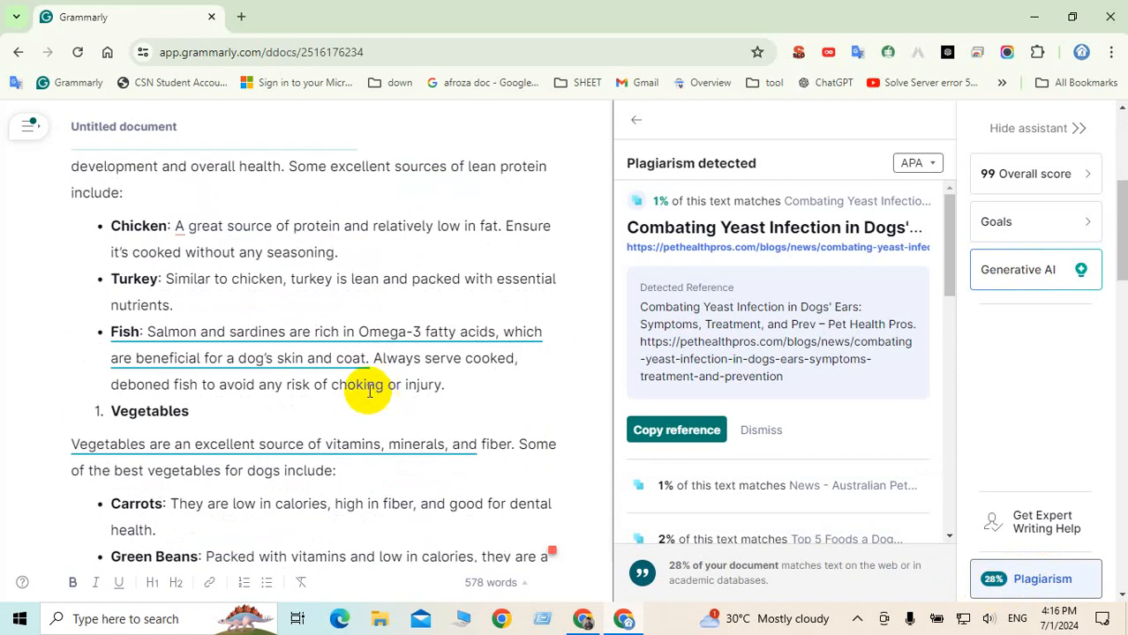
click(327, 337)
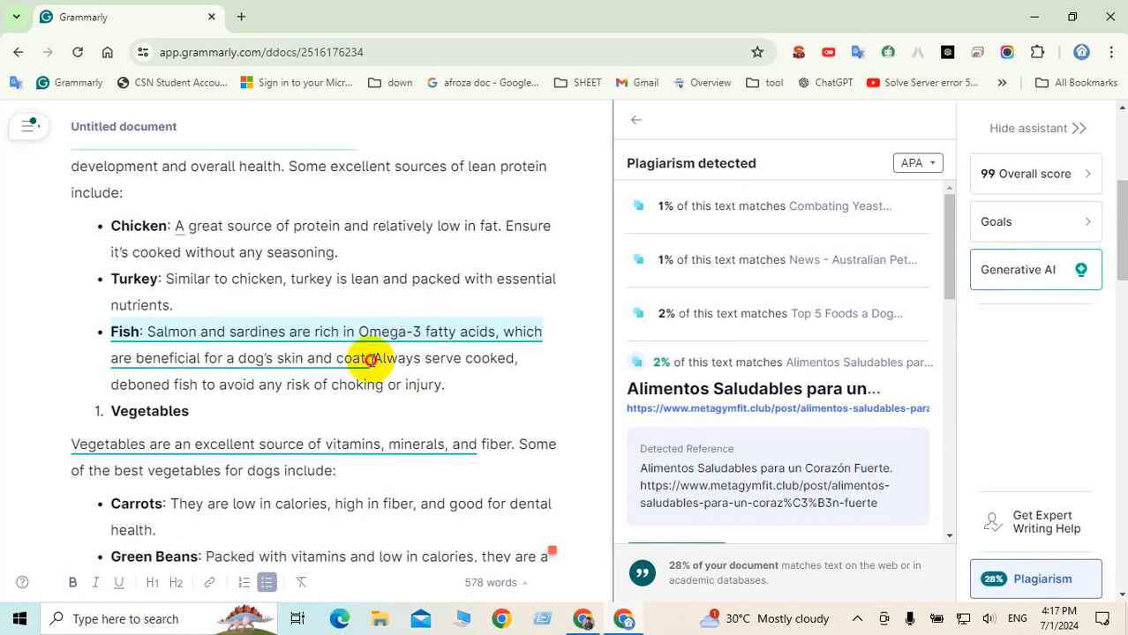
drag(369, 360, 101, 336)
click(276, 355)
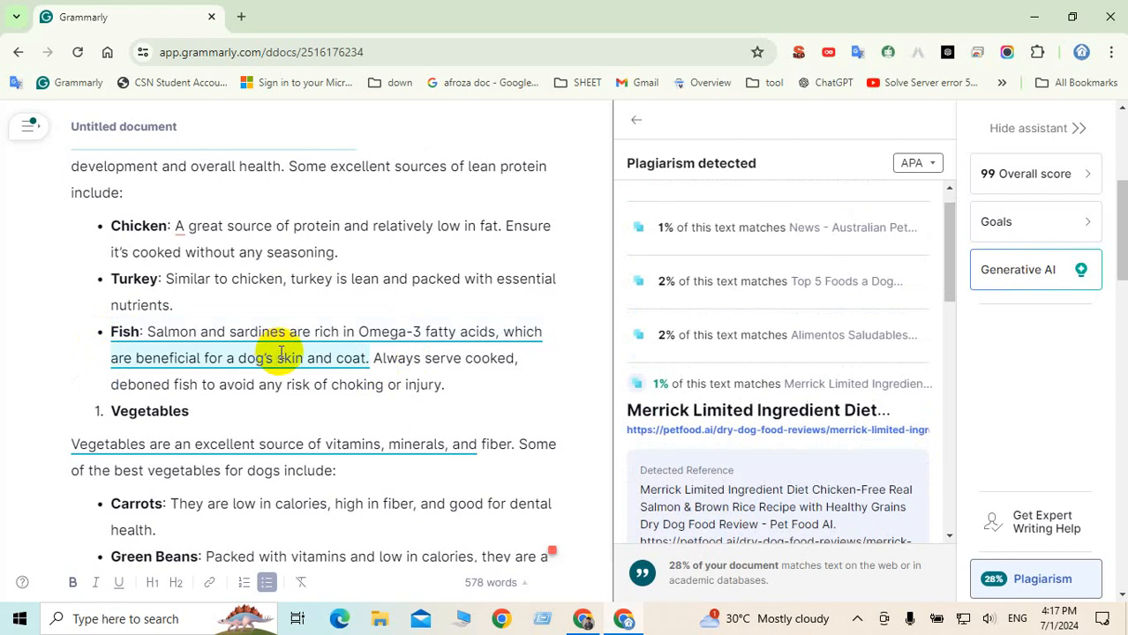
click(322, 335)
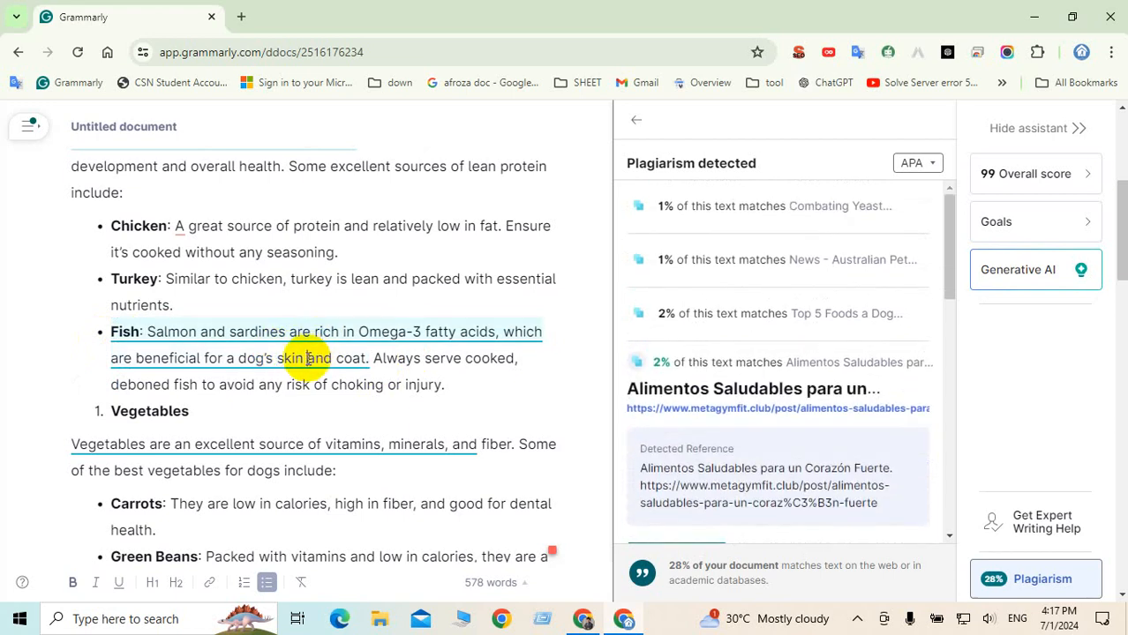
click(308, 358)
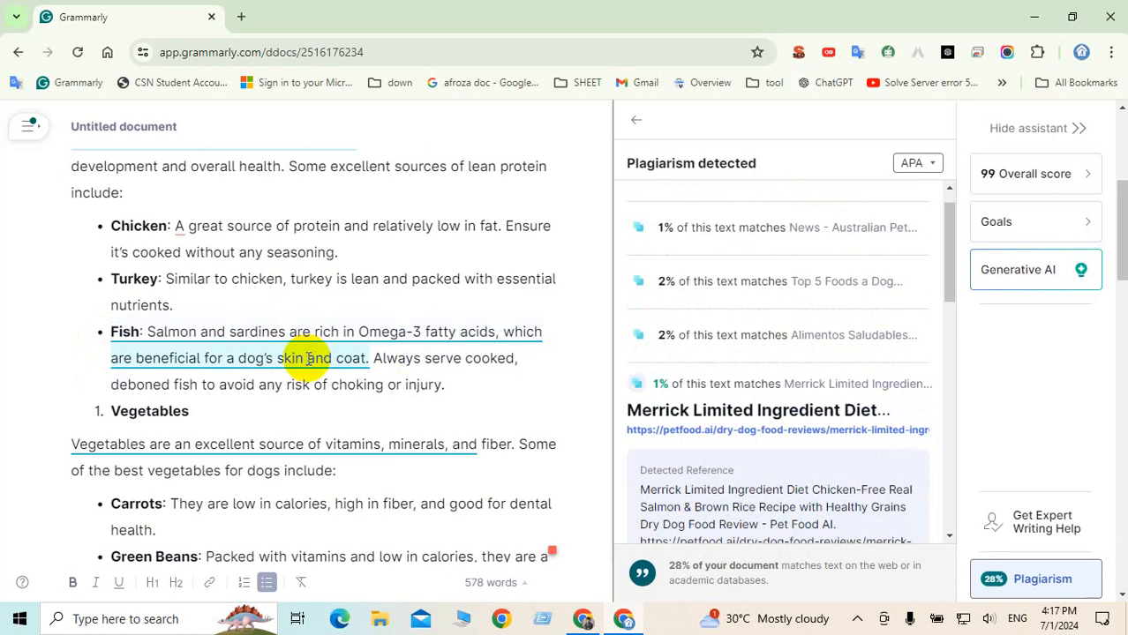
scroll(310, 360, down, 3)
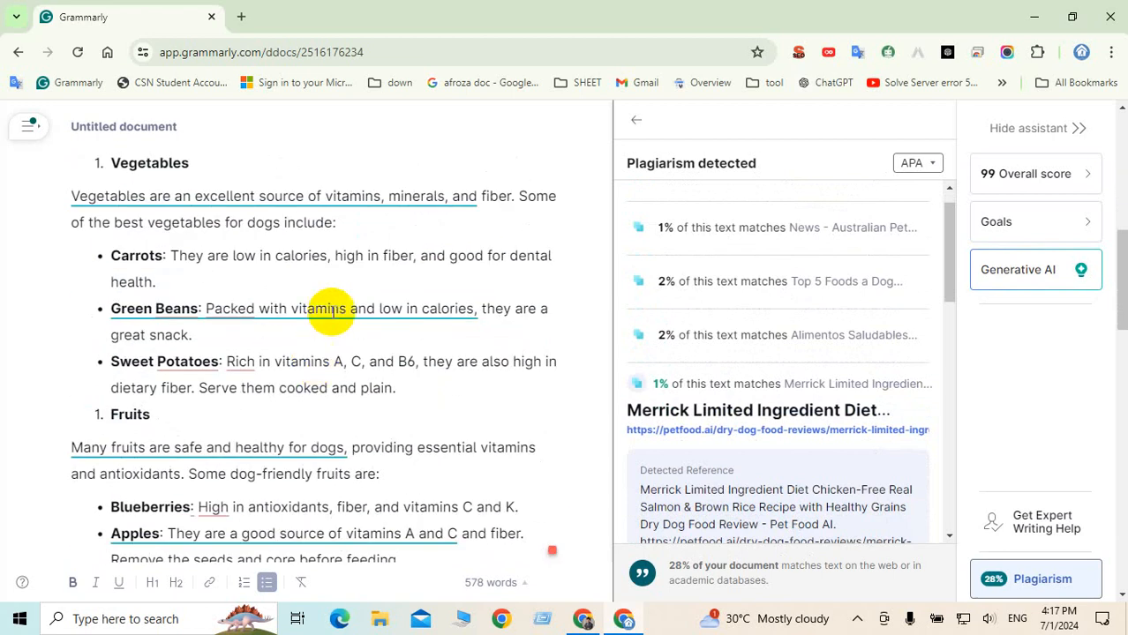
key(ctrl+a)
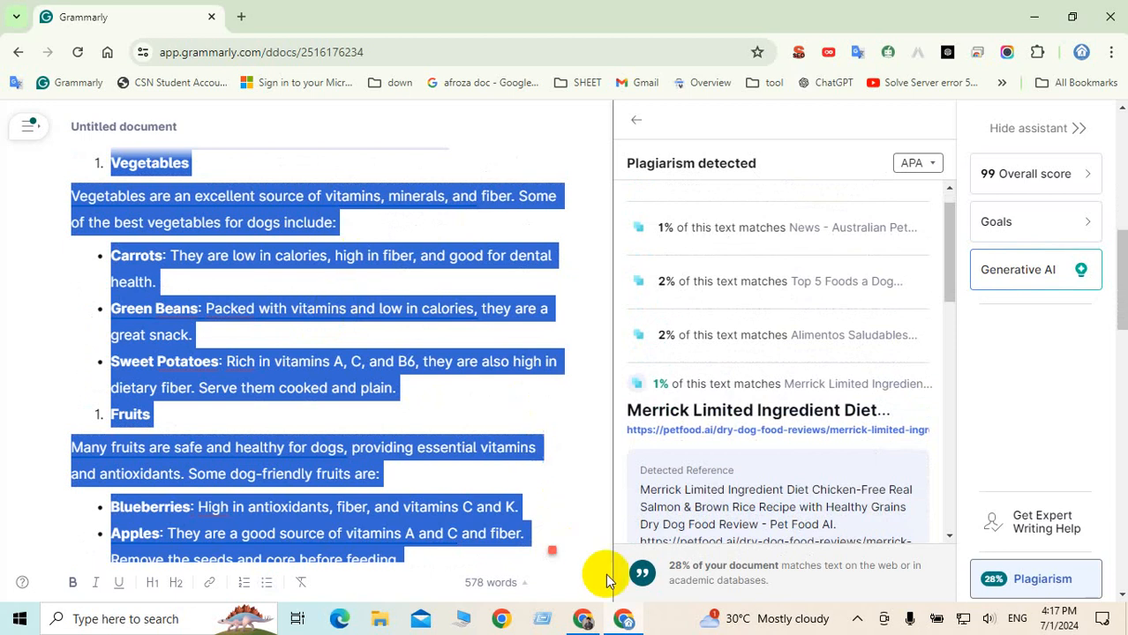
click(583, 617)
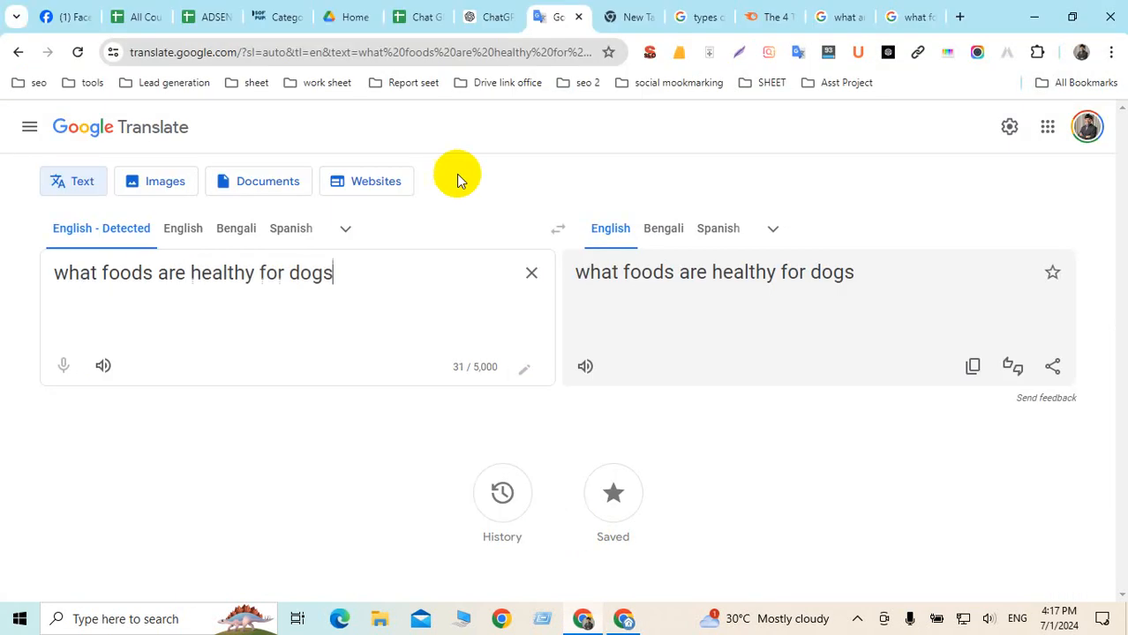
Start a new post on Soft Paw Puppies and paste the full dog foods article into its body
click(282, 15)
mouse_move(389, 115)
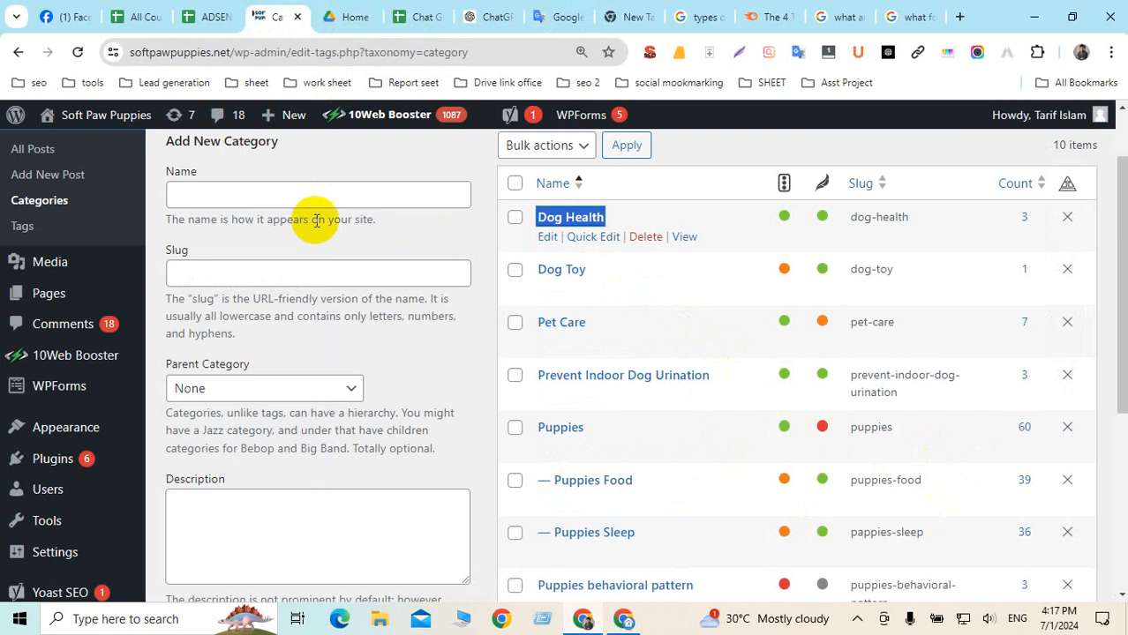
scroll(68, 218, up, 1)
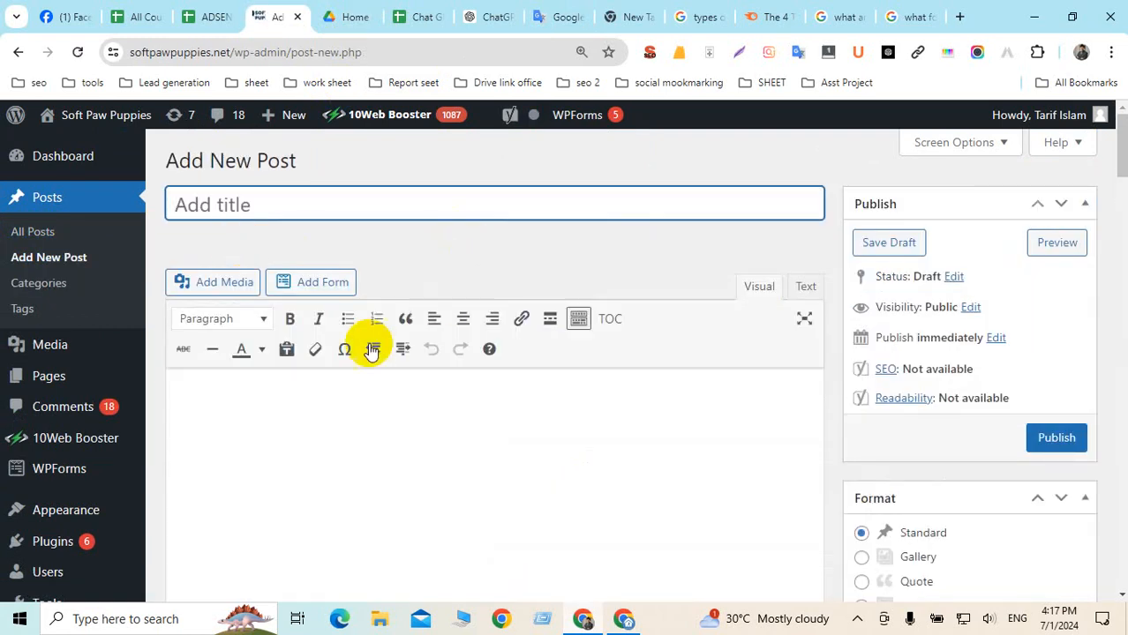
click(212, 392)
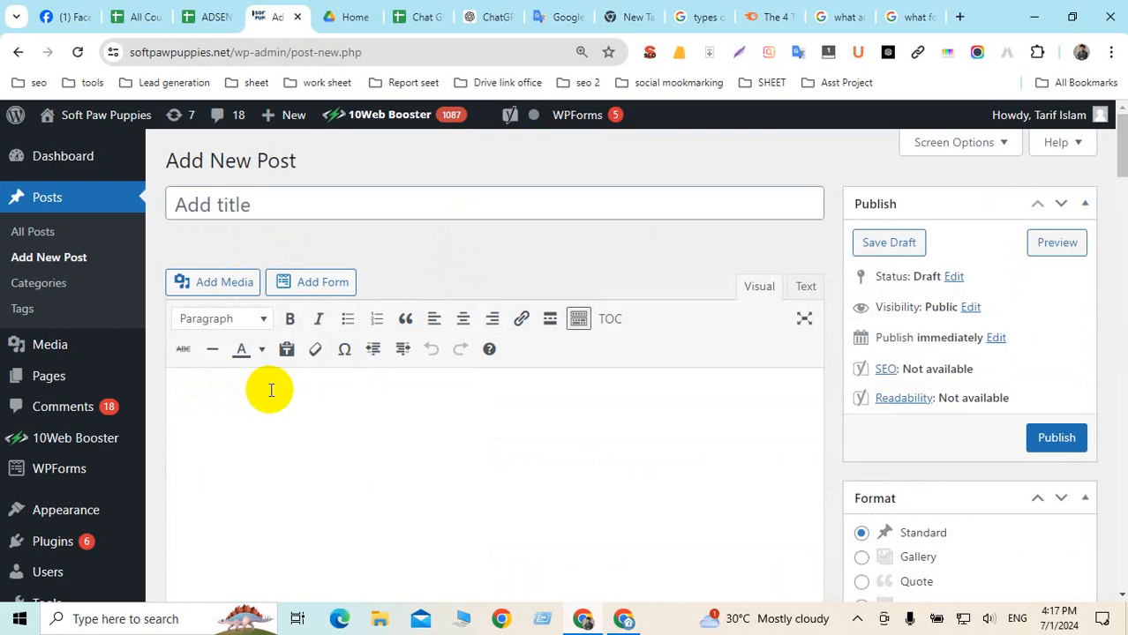
key(ctrl+v)
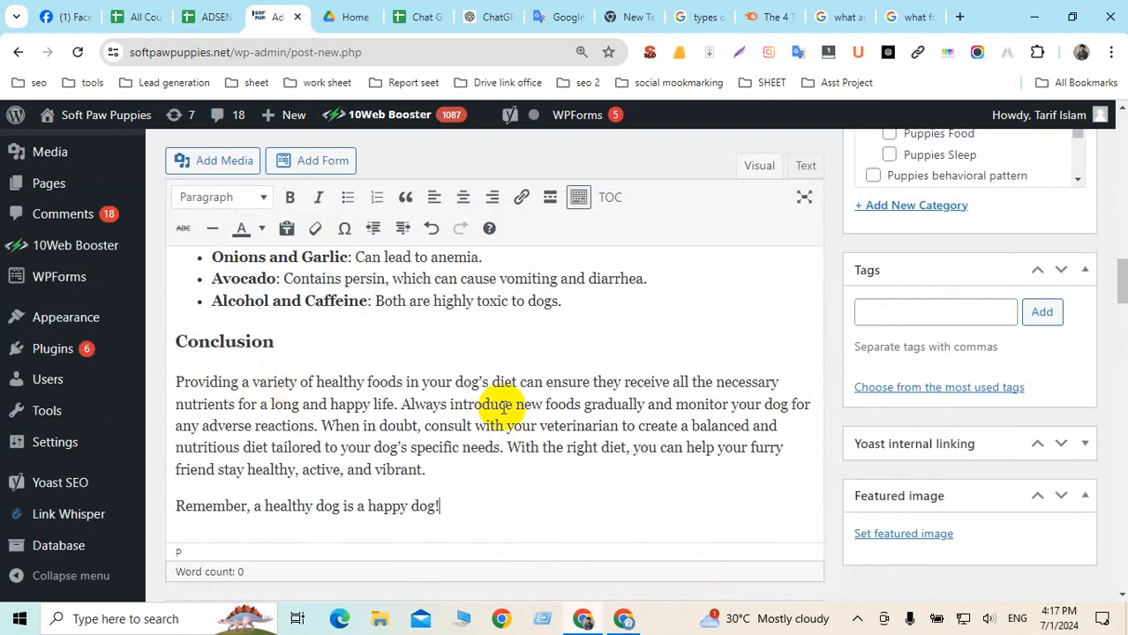
Cut the heading "A Guide to Healthy Foods for Dogs" from the body and paste it as the title
scroll(503, 406, up, 15)
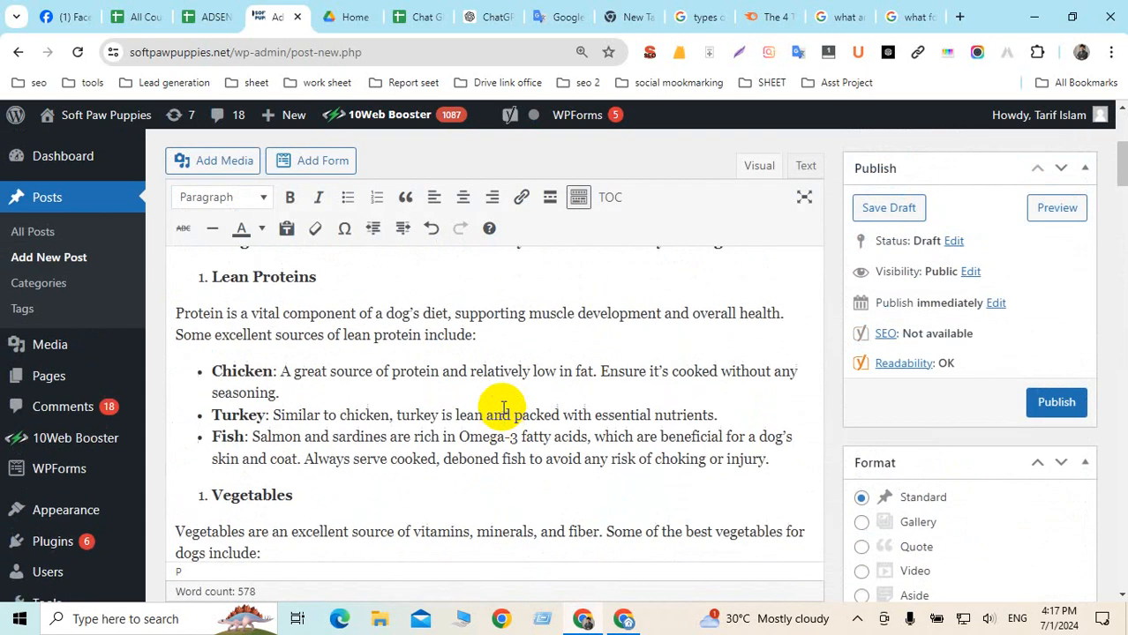
scroll(503, 408, up, 5)
click(502, 417)
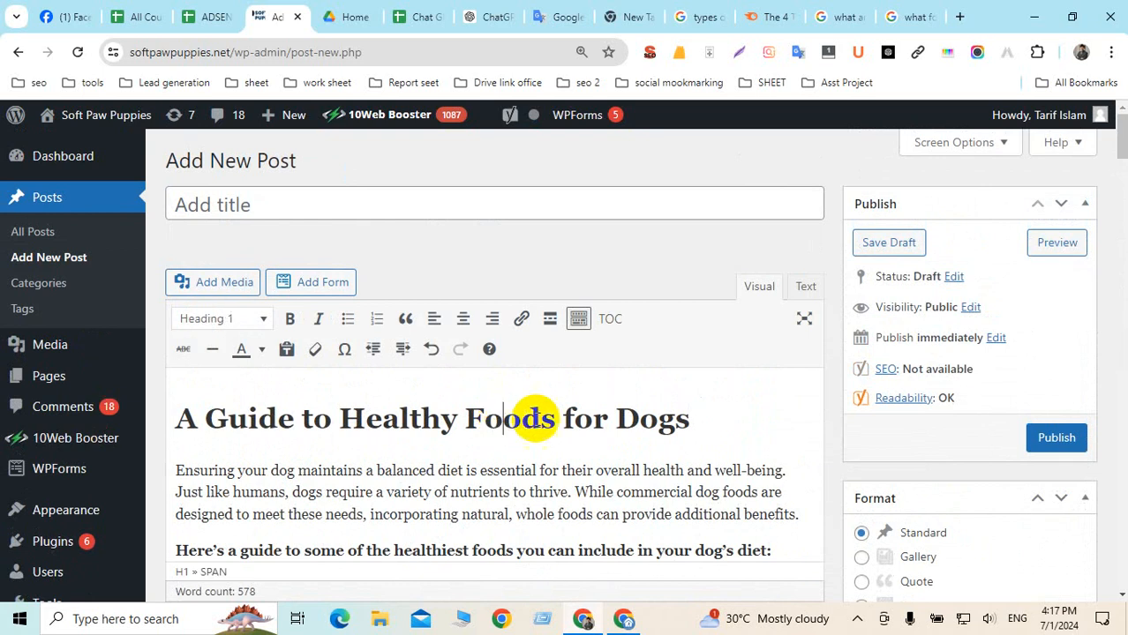
drag(706, 422, 175, 419)
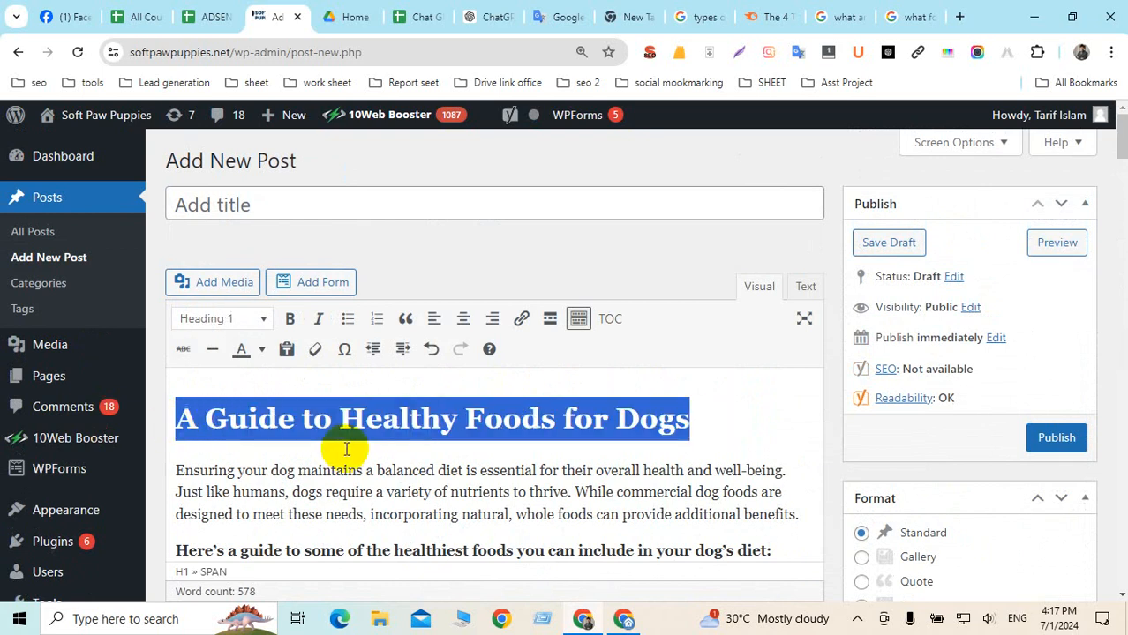
key(ctrl+x)
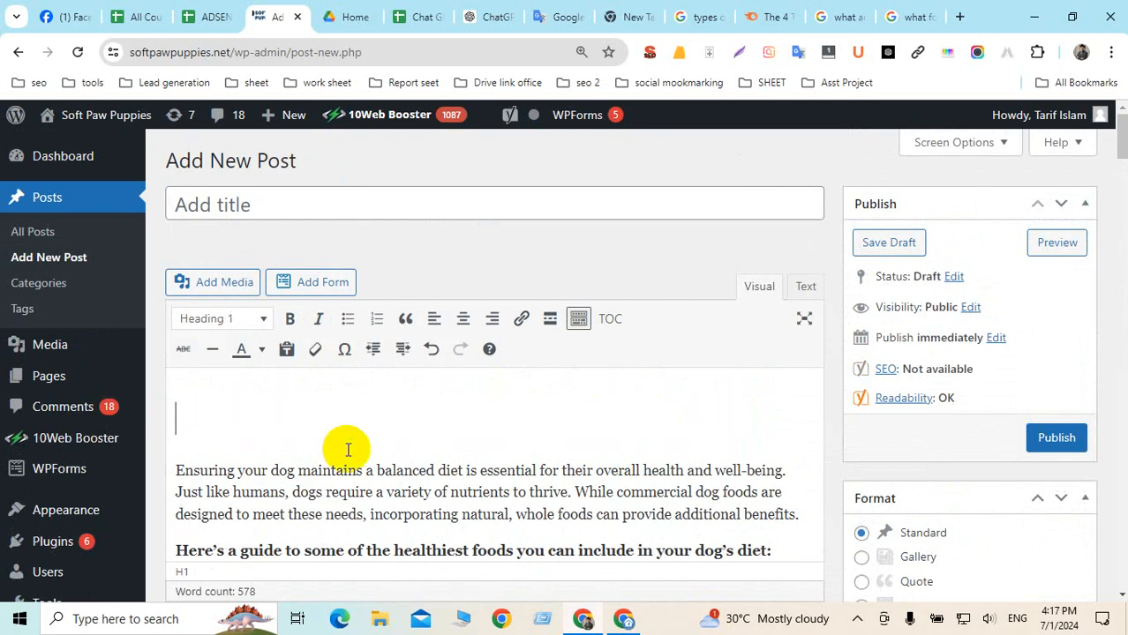
key(Delete)
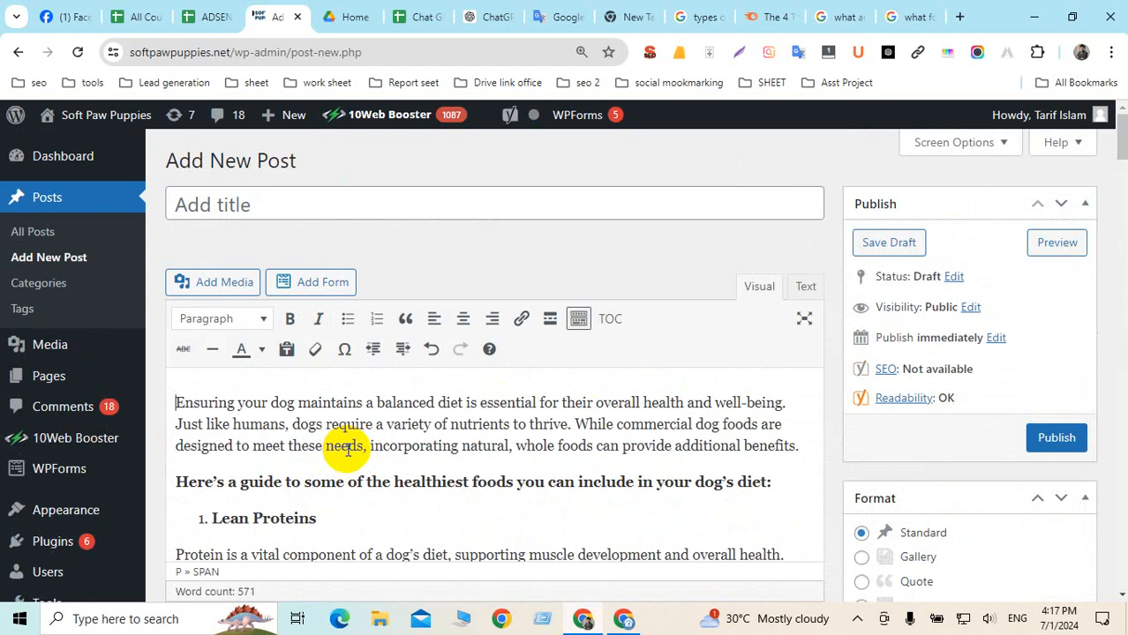
click(194, 204)
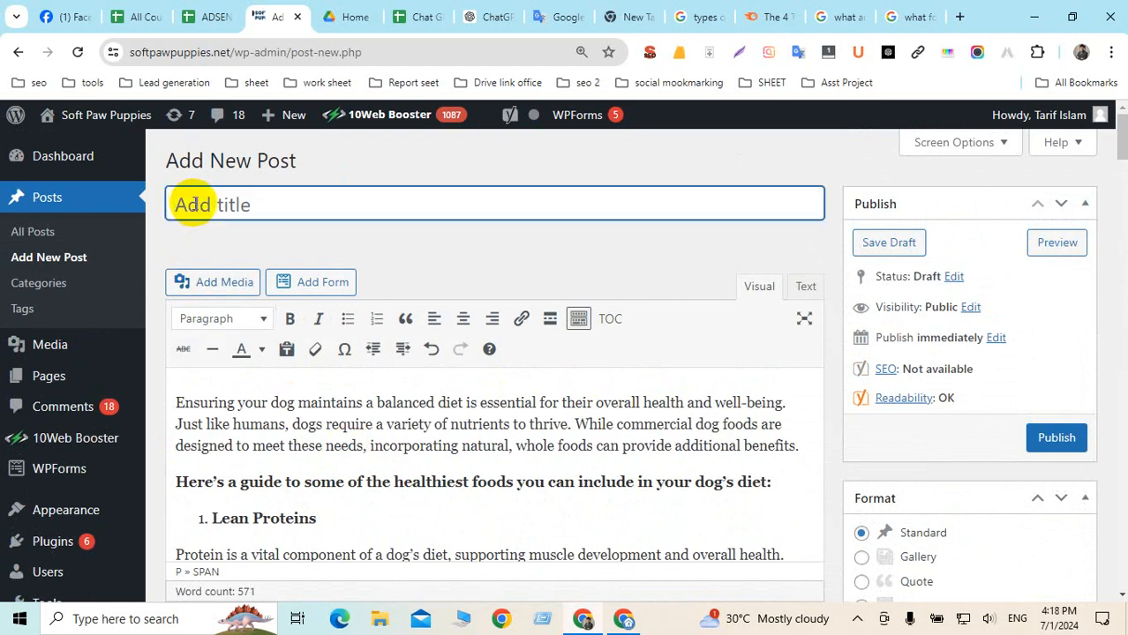
key(ctrl+v)
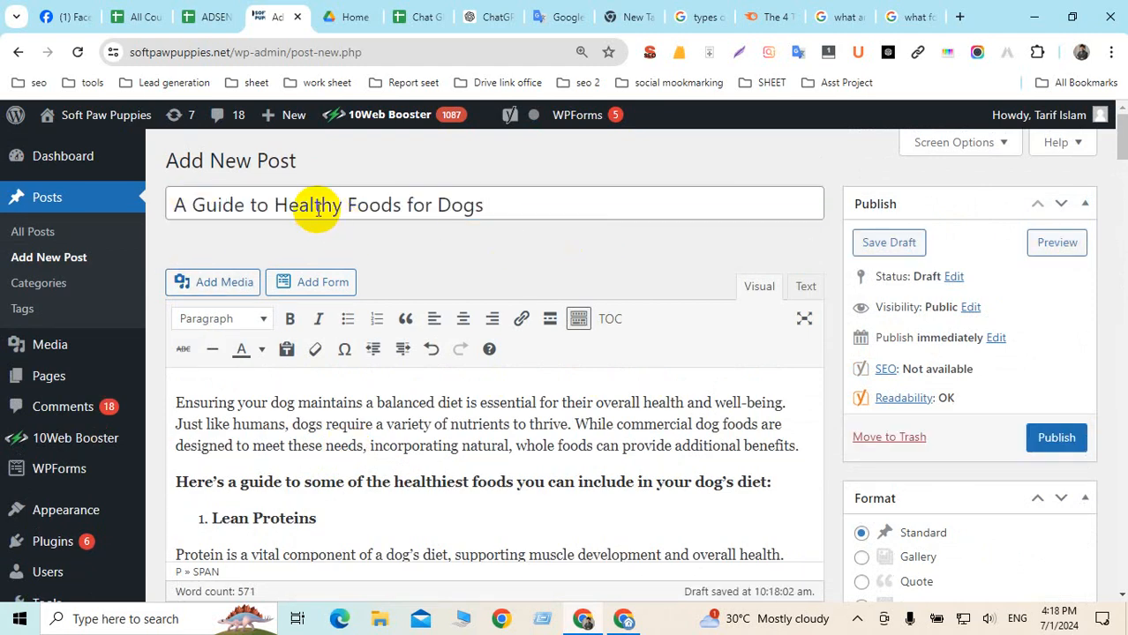
Check the new post title and open the permalink slug for editing
click(318, 209)
drag(487, 205, 166, 209)
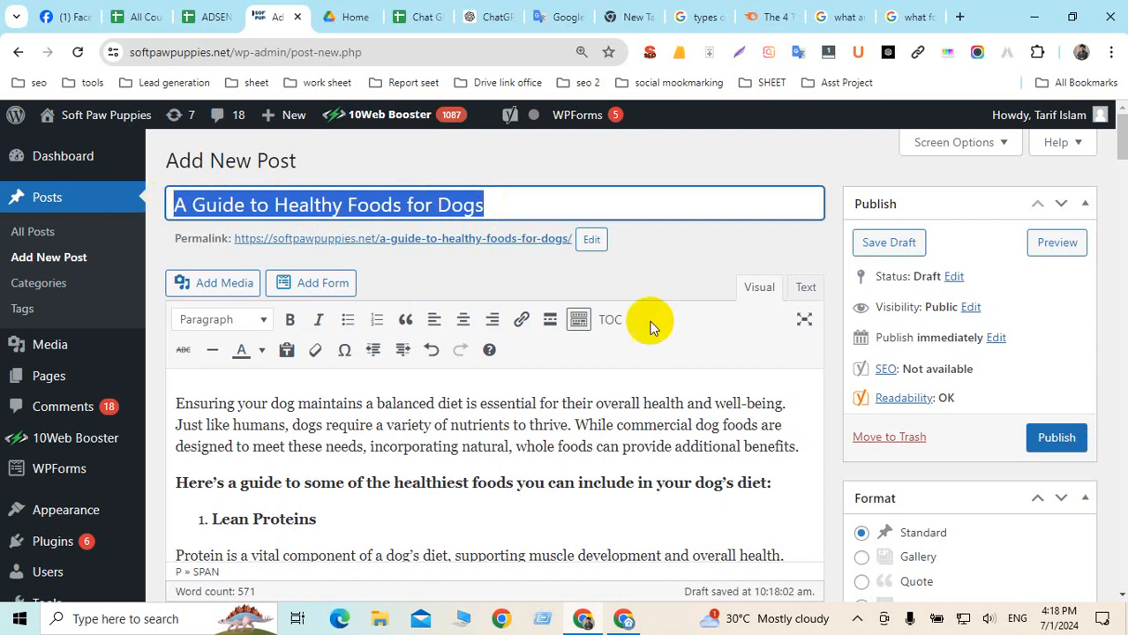
click(696, 260)
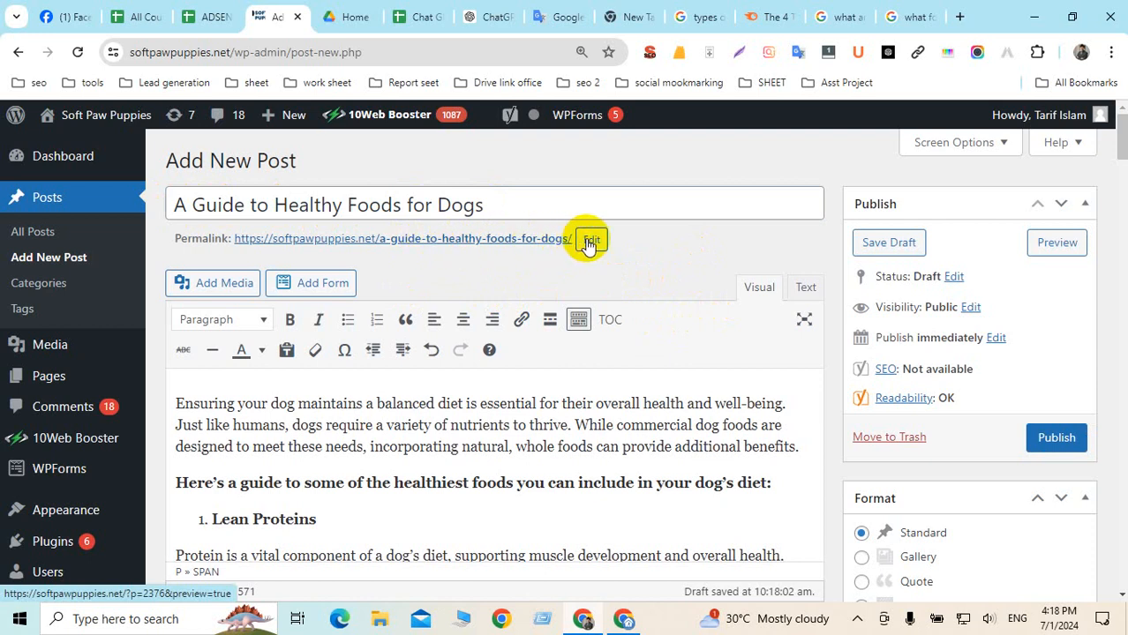
drag(177, 242, 222, 239)
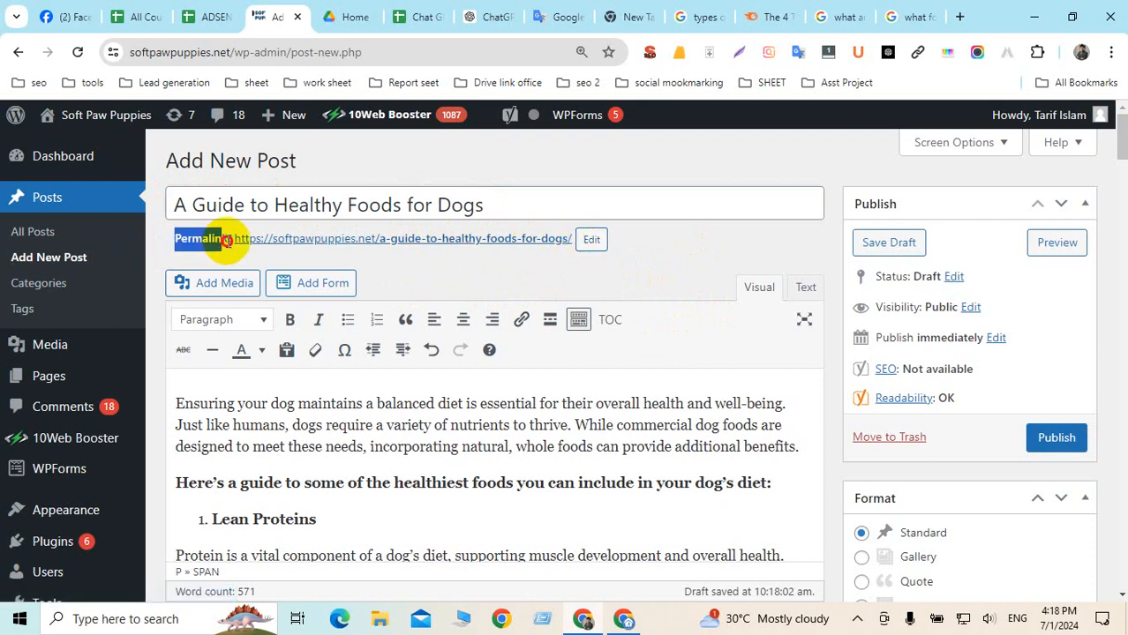
click(589, 244)
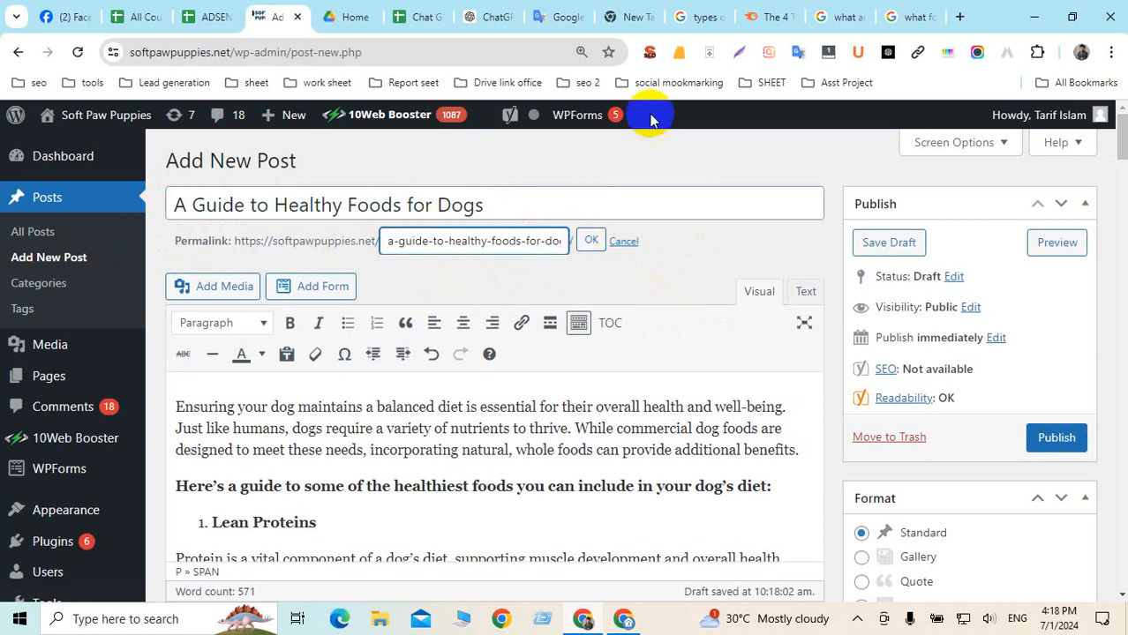
Copy "what foods are healthy for dogs" from Google Translate and return to the WordPress editor
click(558, 19)
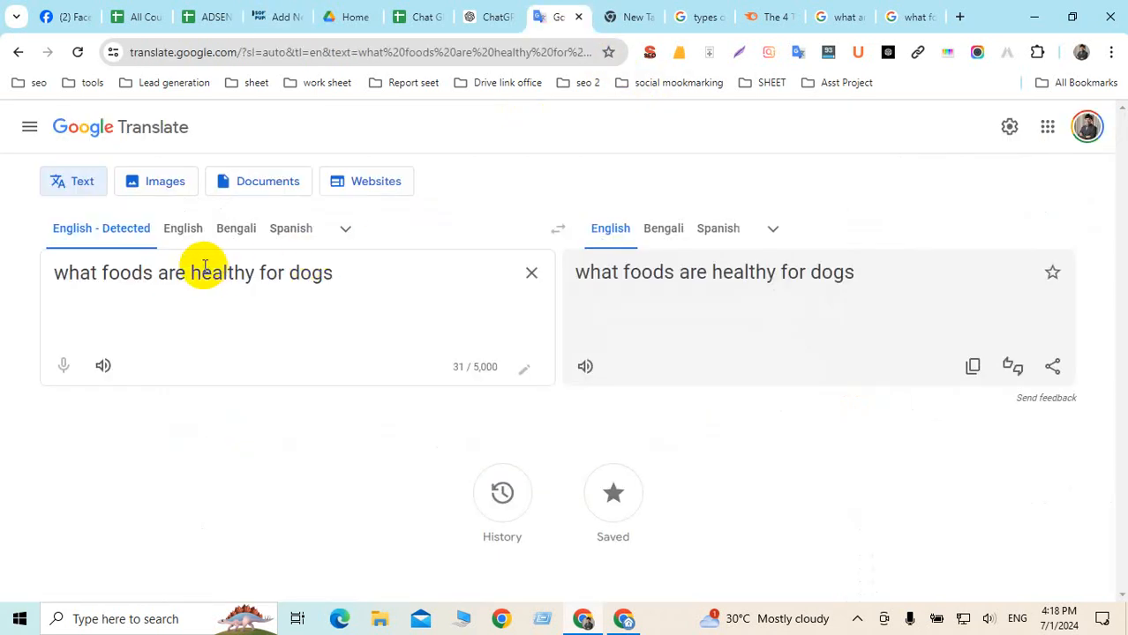
triple_click(125, 275)
key(ctrl+c)
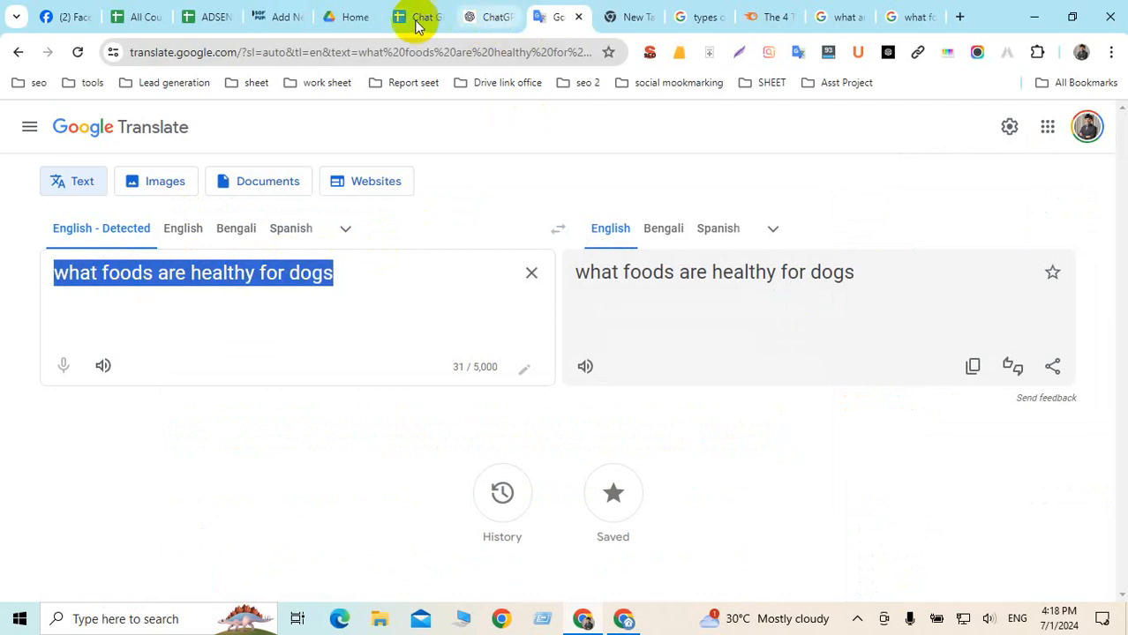
click(274, 18)
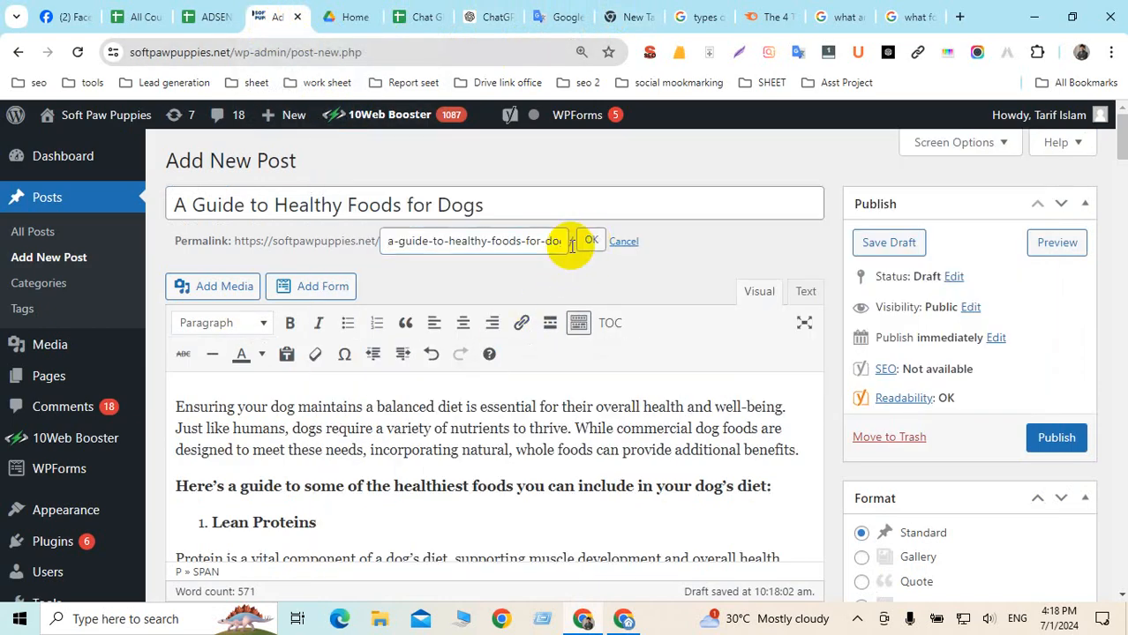
Change the post slug to "what-foods-are-healthy-for-dogs"
click(586, 244)
click(587, 239)
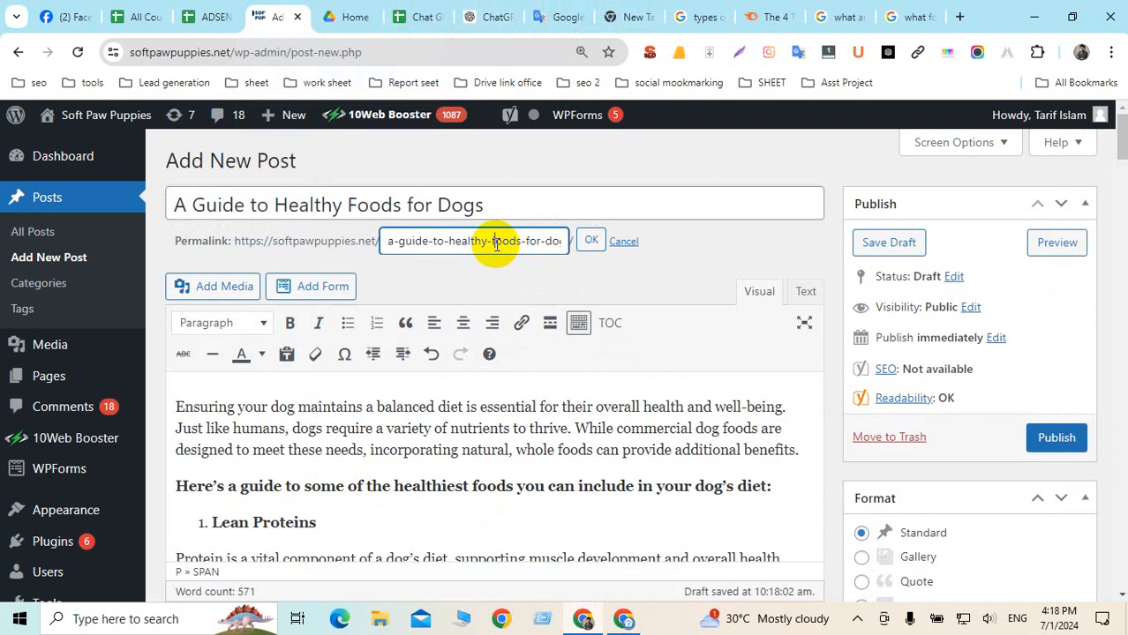
key(ctrl+a)
key(ctrl+v)
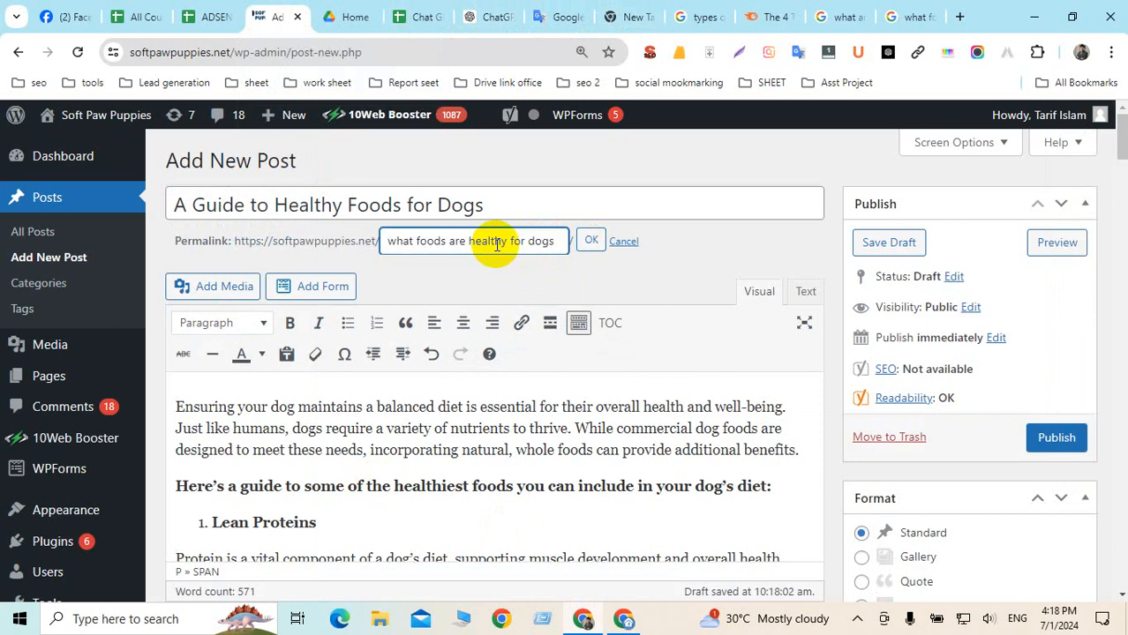
click(591, 240)
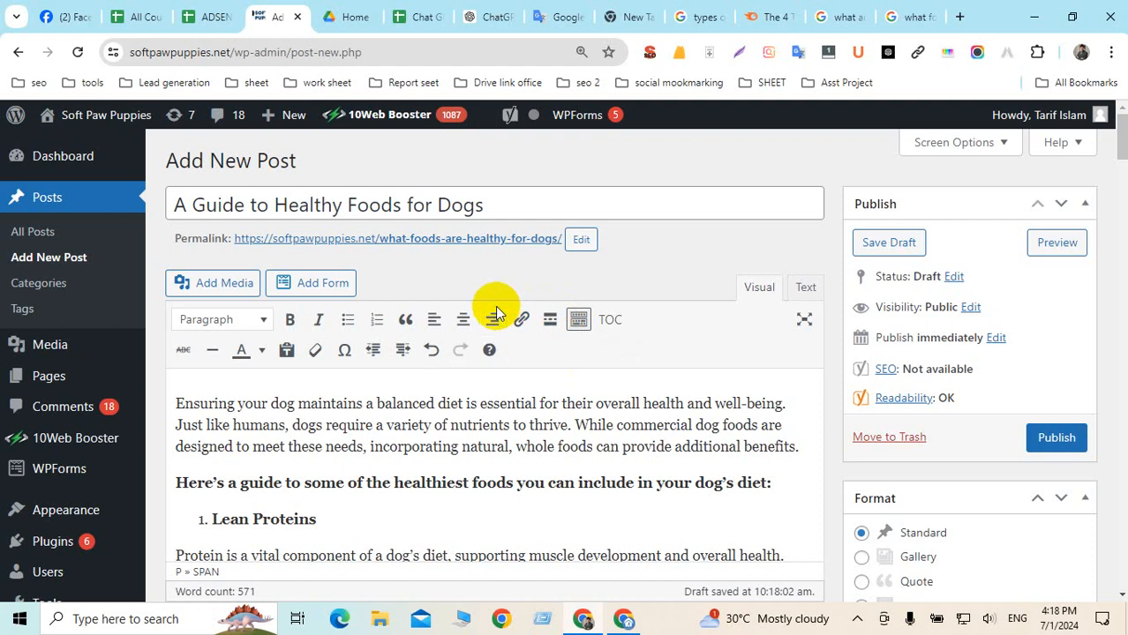
Go to the Yoast focus keyphrase and expand the Premium SEO analysis section
scroll(467, 320, down, 15)
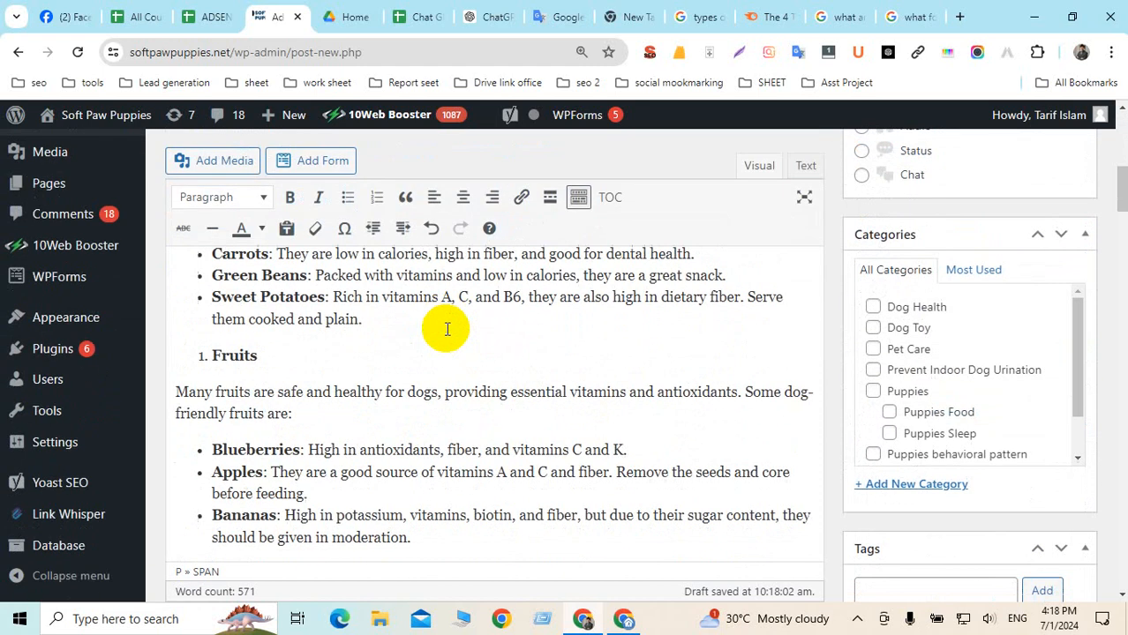
scroll(448, 329, down, 10)
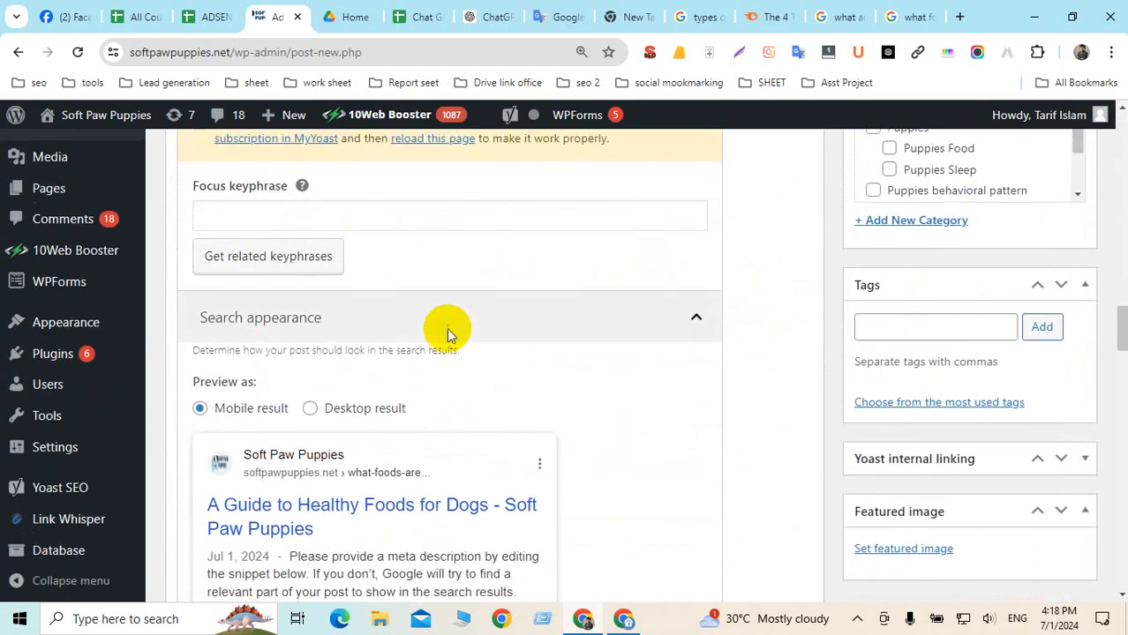
scroll(448, 329, up, 2)
drag(193, 346, 280, 349)
click(221, 381)
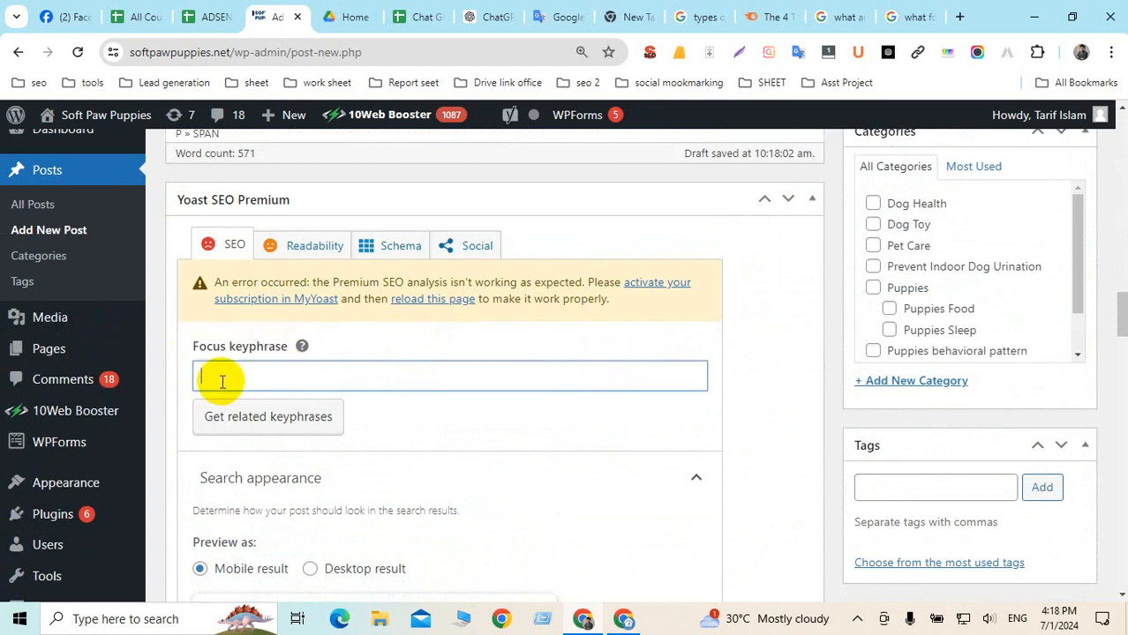
scroll(493, 386, down, 4)
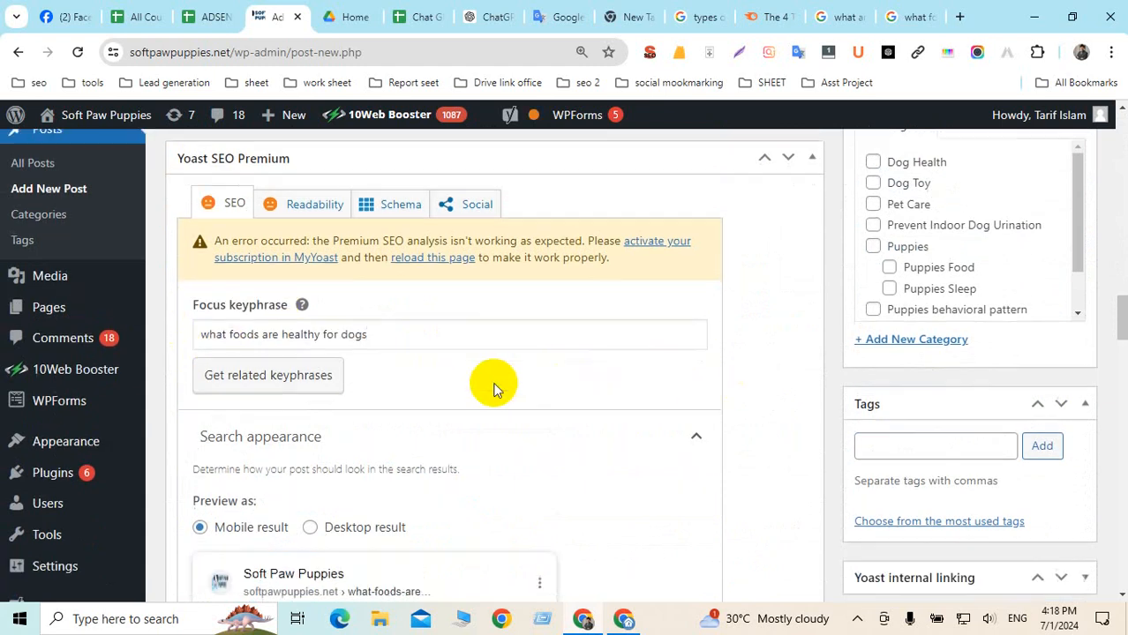
scroll(493, 385, down, 6)
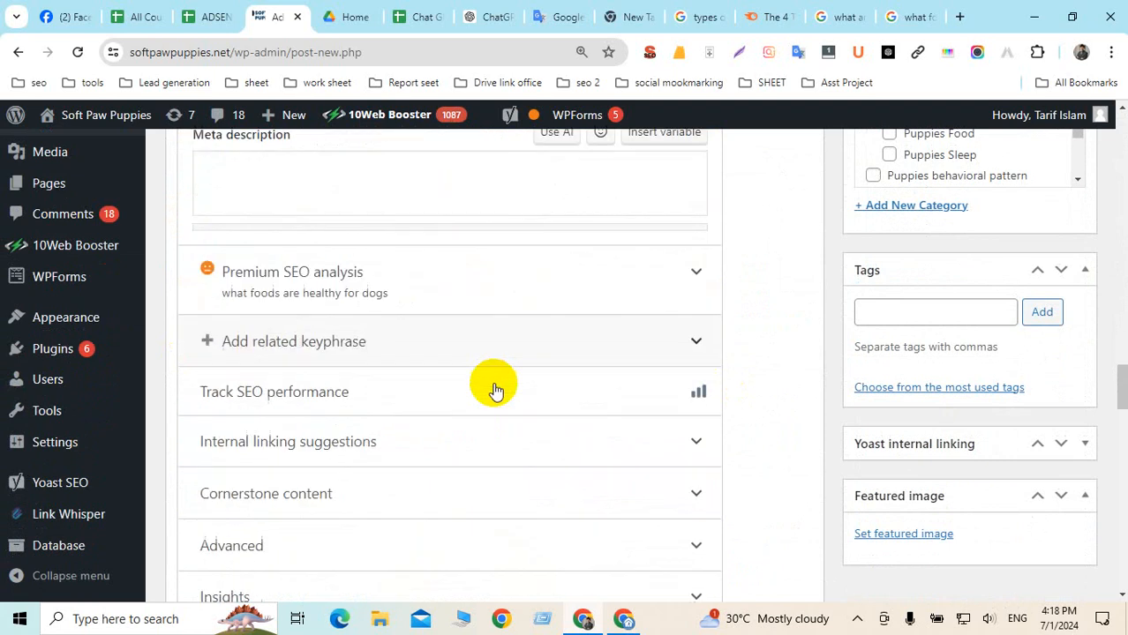
click(335, 280)
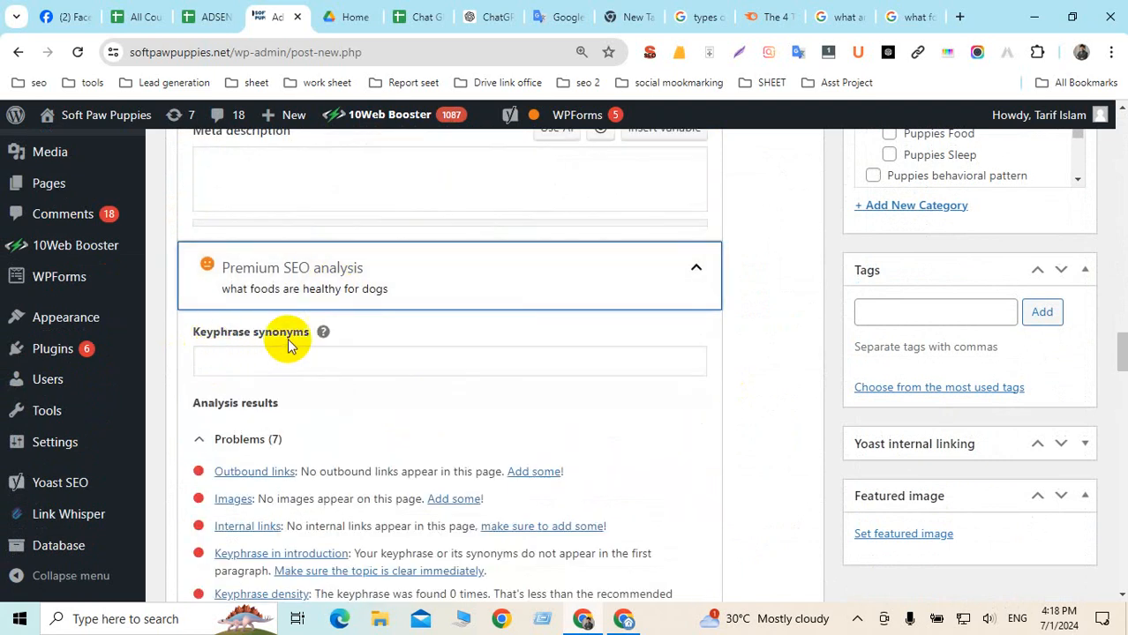
Enter Yoast keyphrase synonyms "what foods are healthy for dogs, healthy for dogs,"
click(246, 357)
key(ctrl+v)
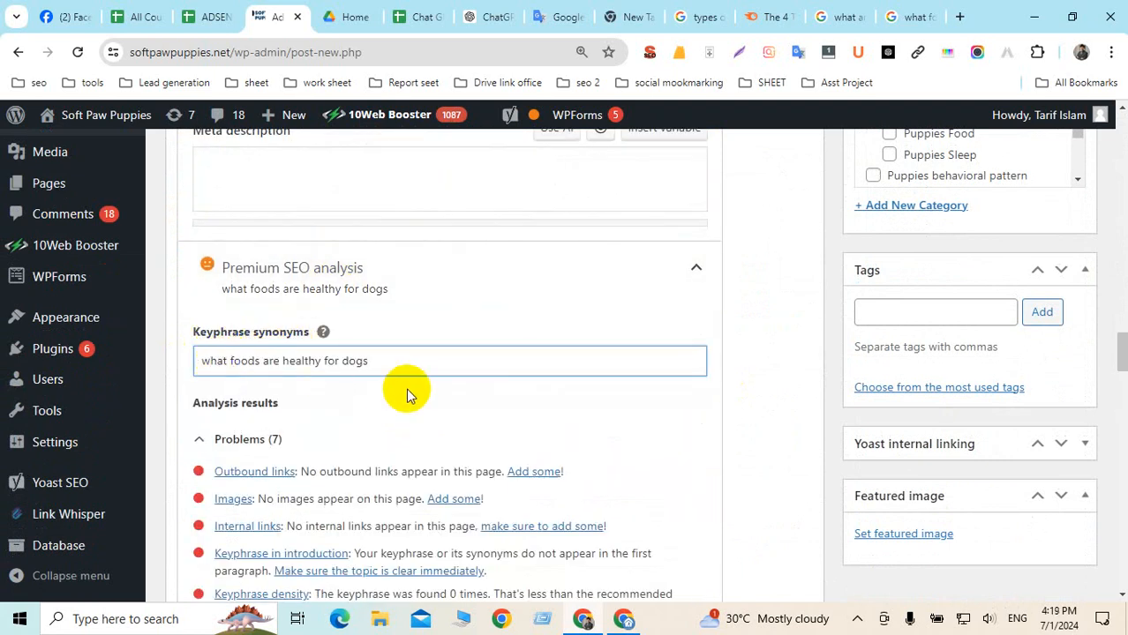
text(,)
key(ctrl+v)
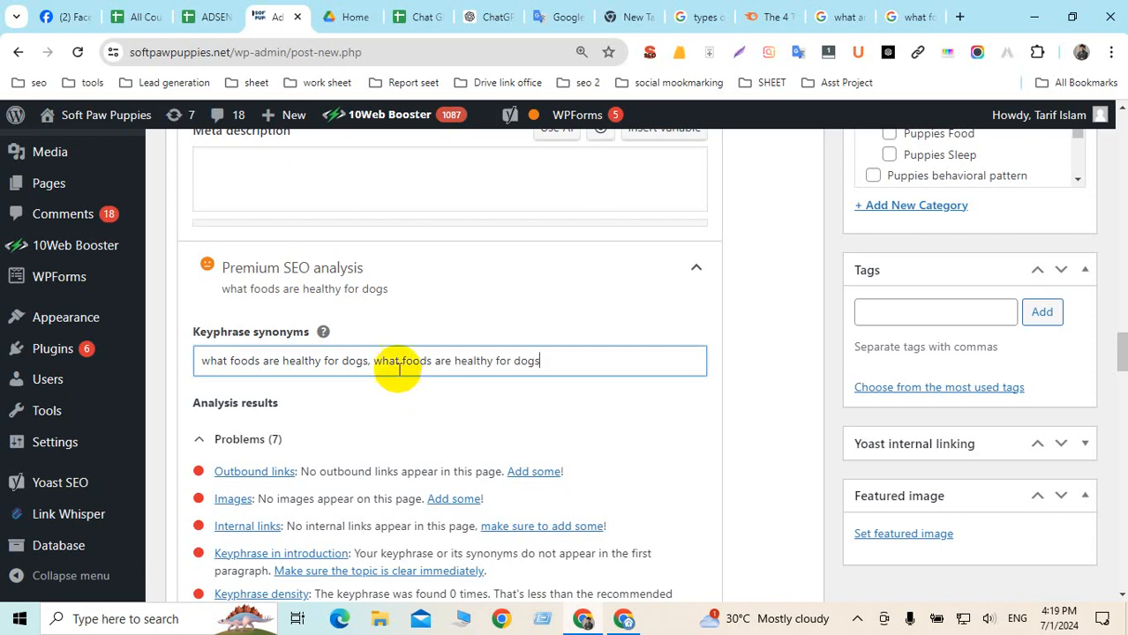
drag(370, 363, 393, 362)
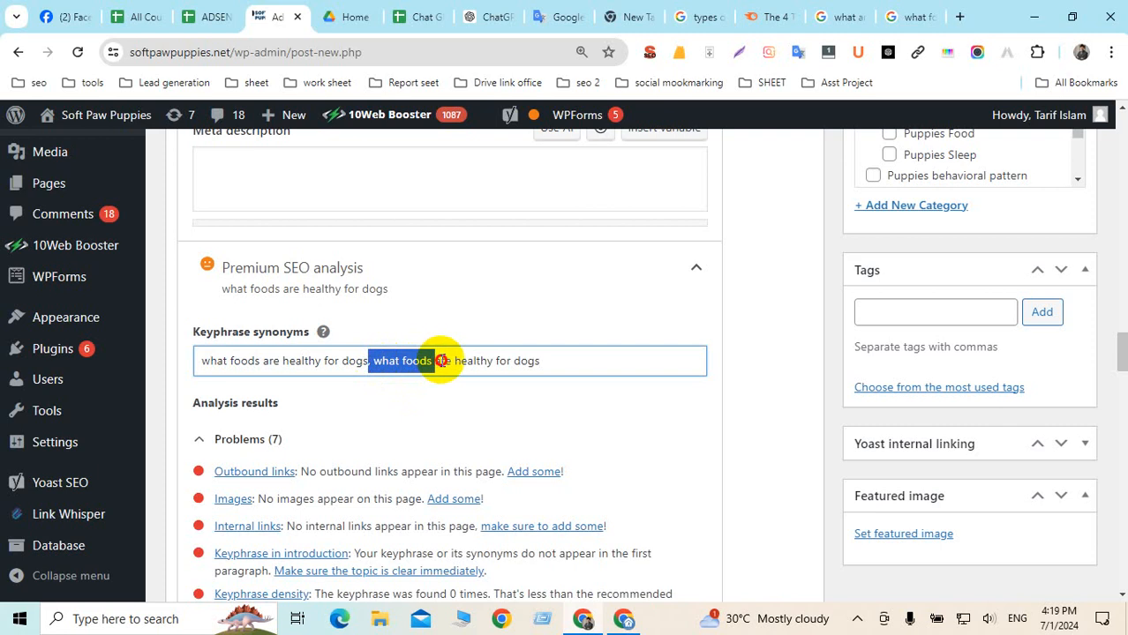
key(BackSpace)
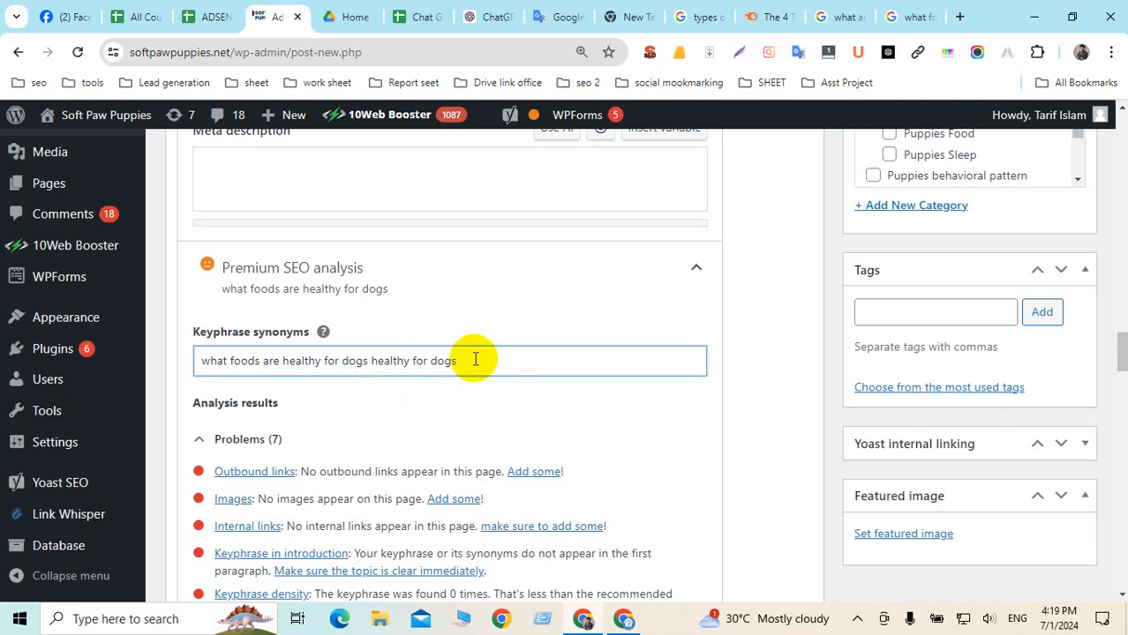
click(369, 367)
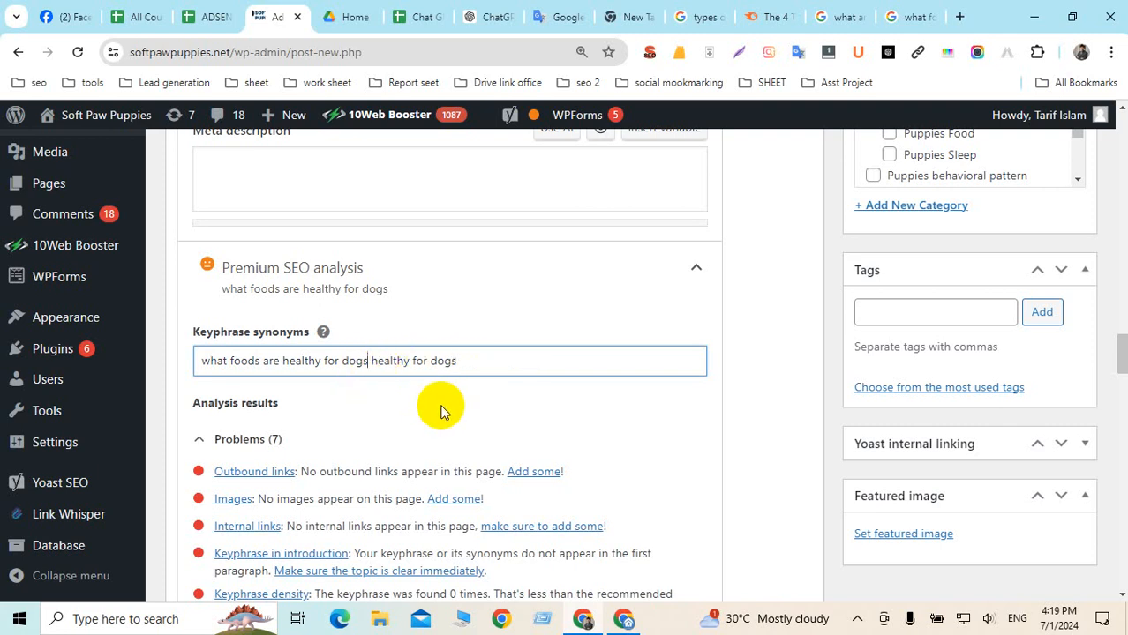
text(,)
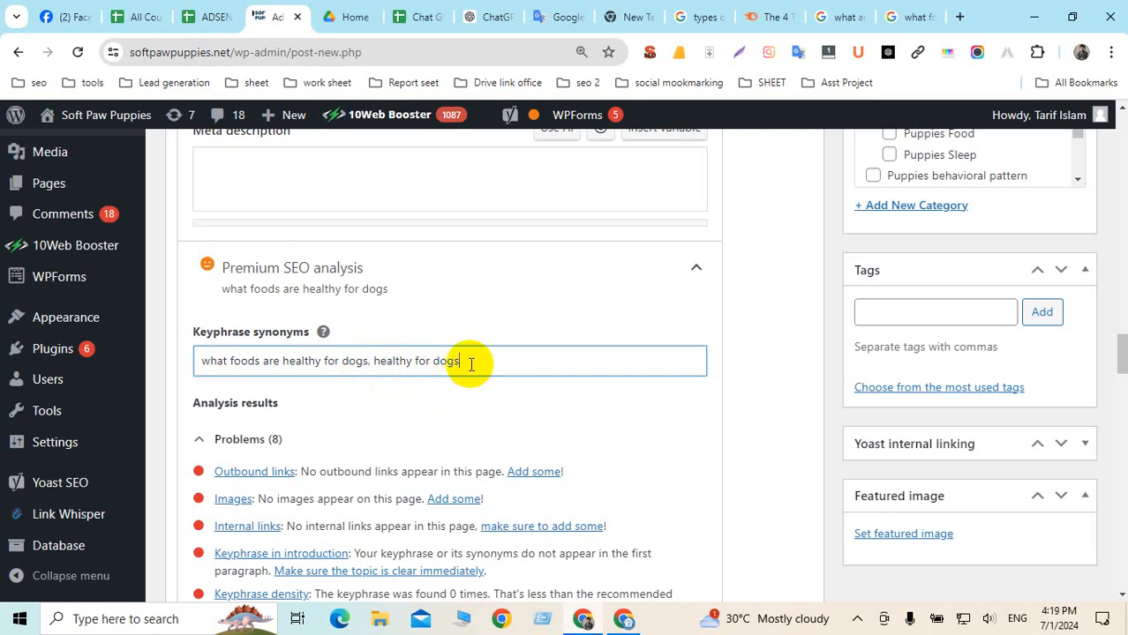
click(475, 366)
text(,)
click(779, 373)
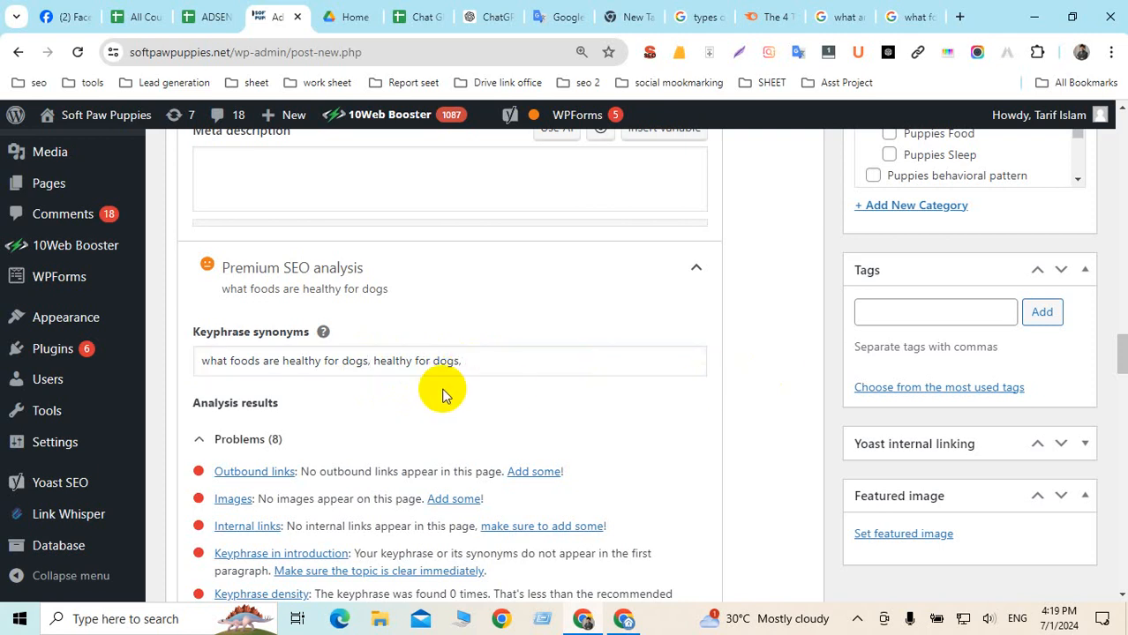
scroll(444, 393, up, 1)
scroll(444, 392, up, 5)
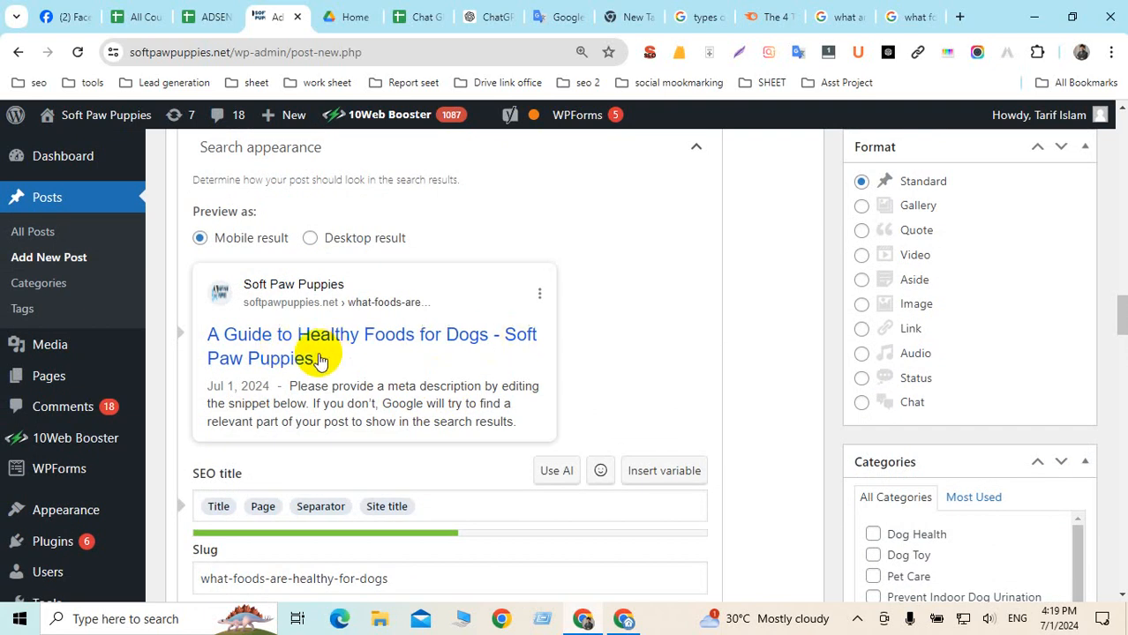
Collapse the post's Format panel so the Categories list sits right beneath it
scroll(317, 359, up, 1)
scroll(319, 359, up, 1)
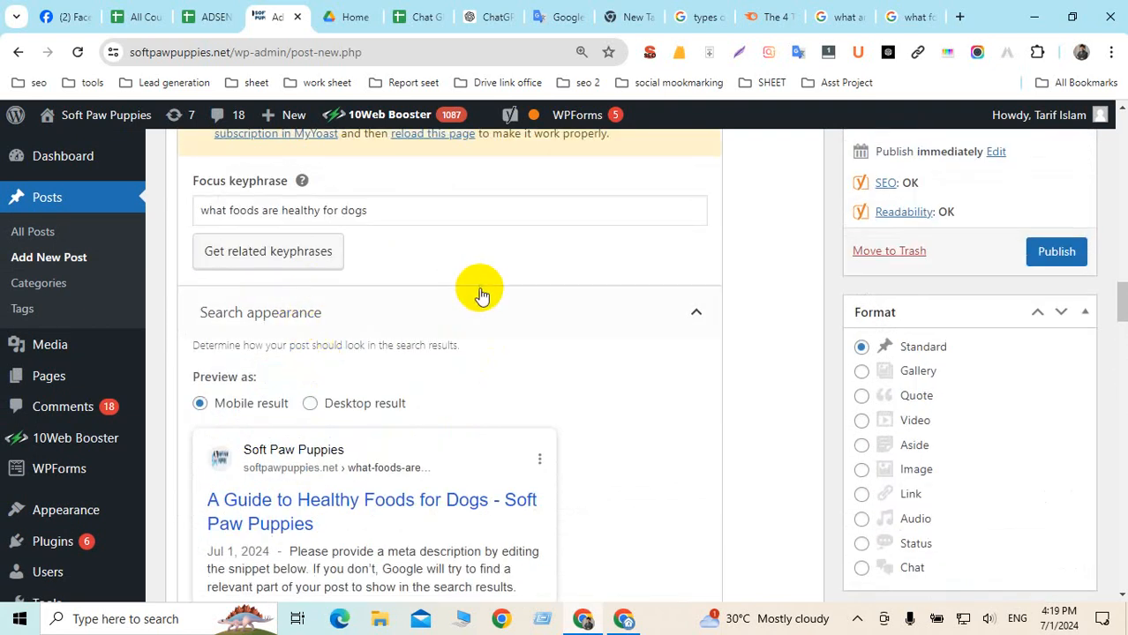
click(1084, 312)
scroll(432, 372, down, 2)
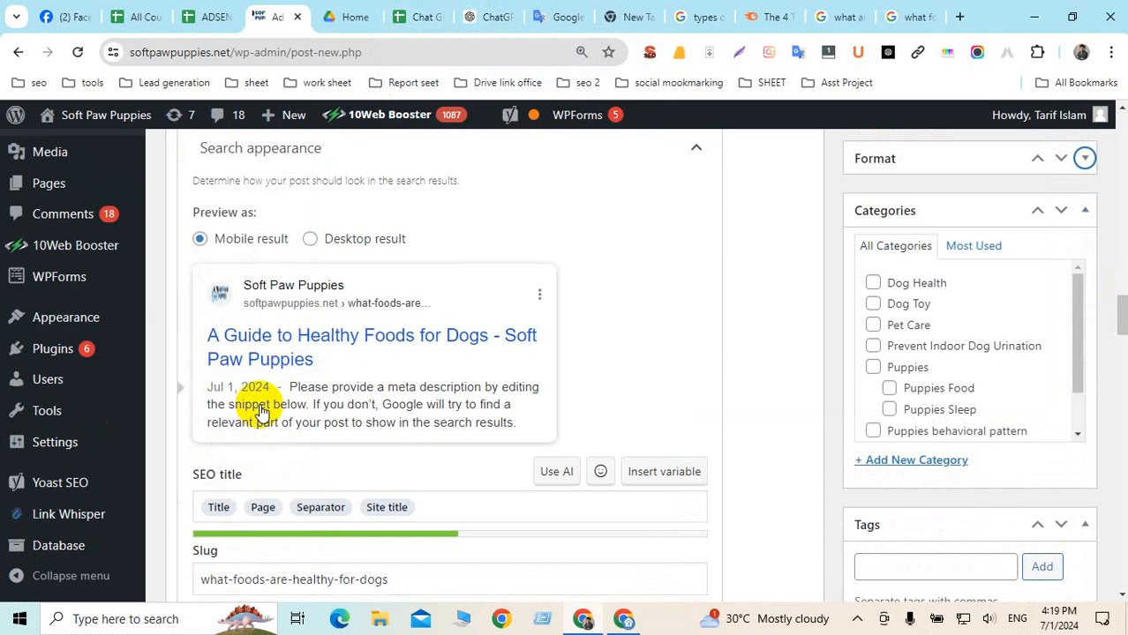
scroll(262, 413, down, 2)
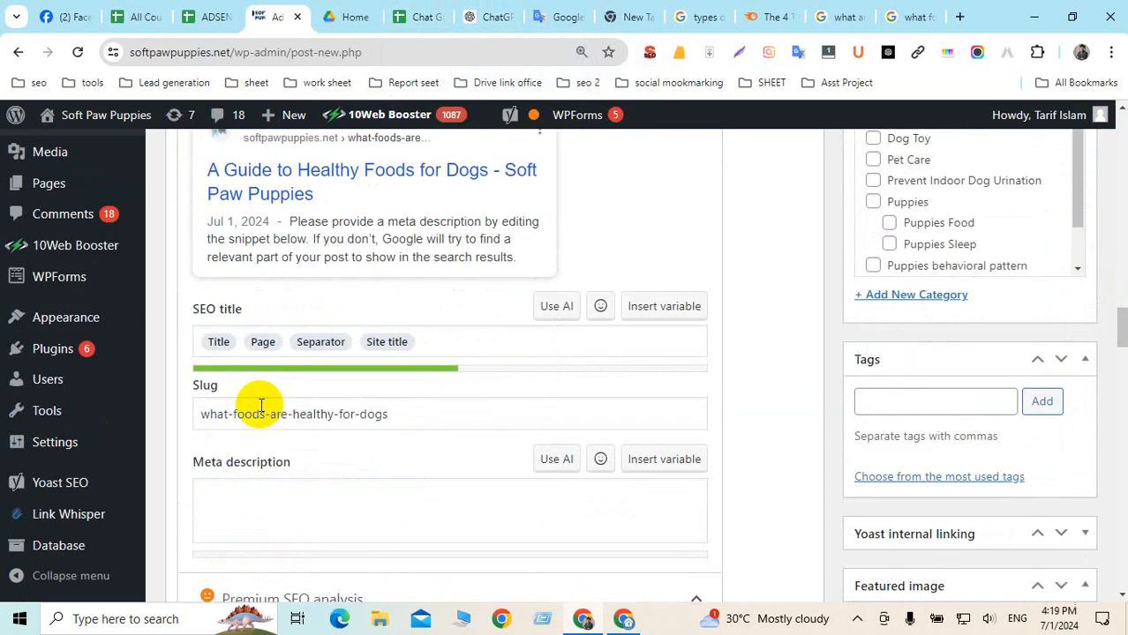
click(960, 19)
Search Google for "what foods are healthy for dogs" and scroll the results
key(ctrl+v)
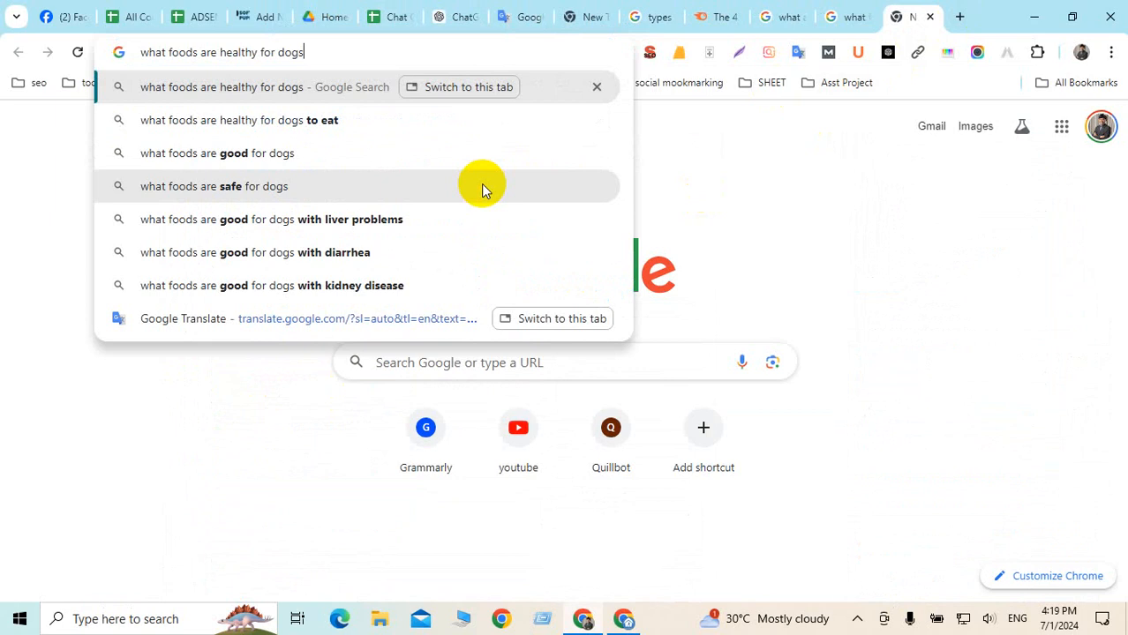
key(Return)
click(284, 303)
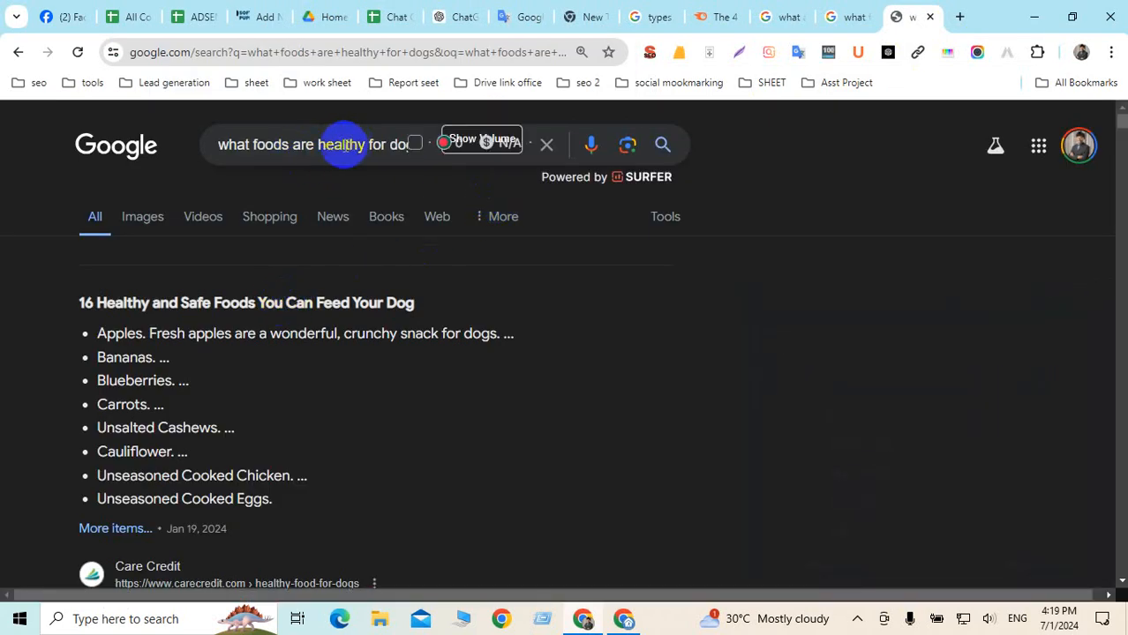
scroll(326, 213, down, 4)
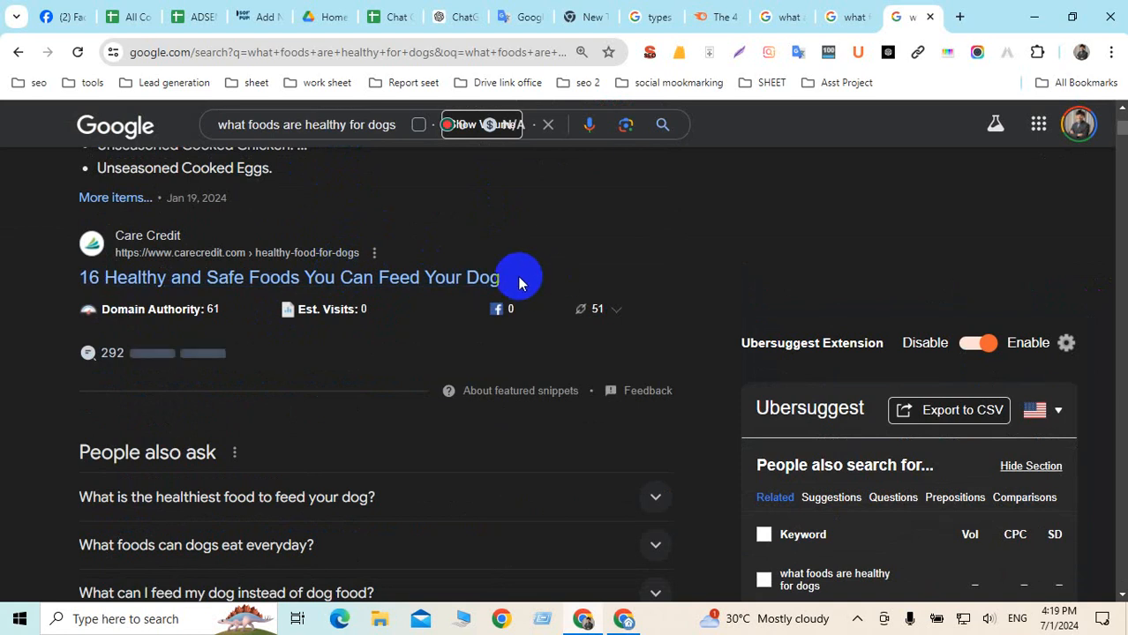
scroll(519, 280, down, 3)
scroll(821, 344, down, 4)
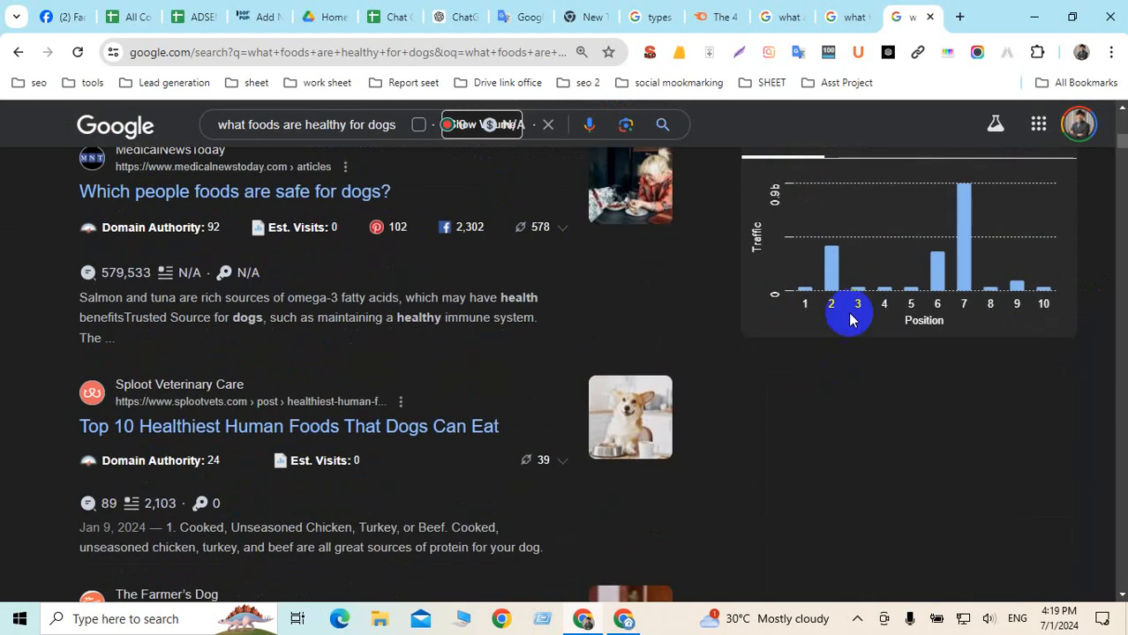
scroll(887, 286, up, 4)
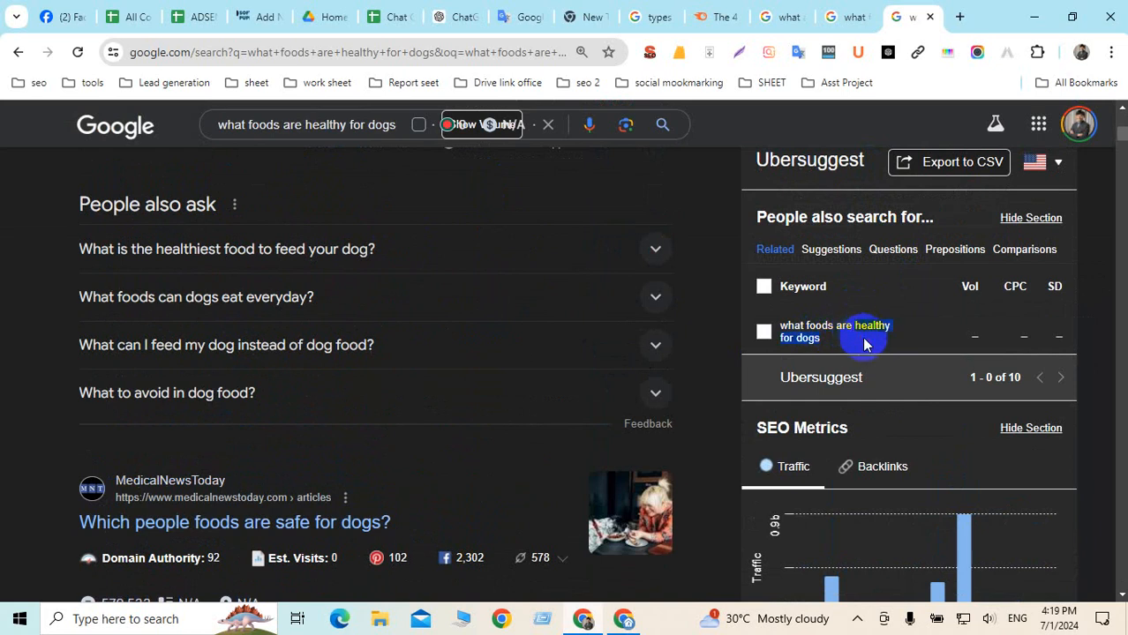
Review the keyword in Ubersuggest's list, then go back to the WordPress post editor
drag(864, 345, 781, 327)
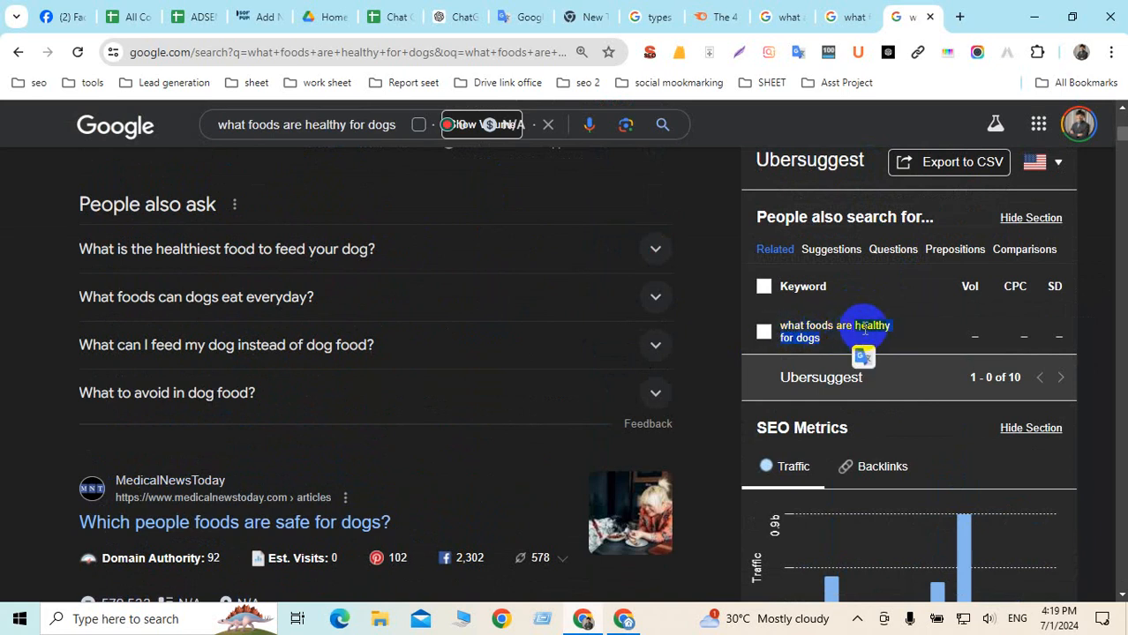
scroll(372, 325, down, 2)
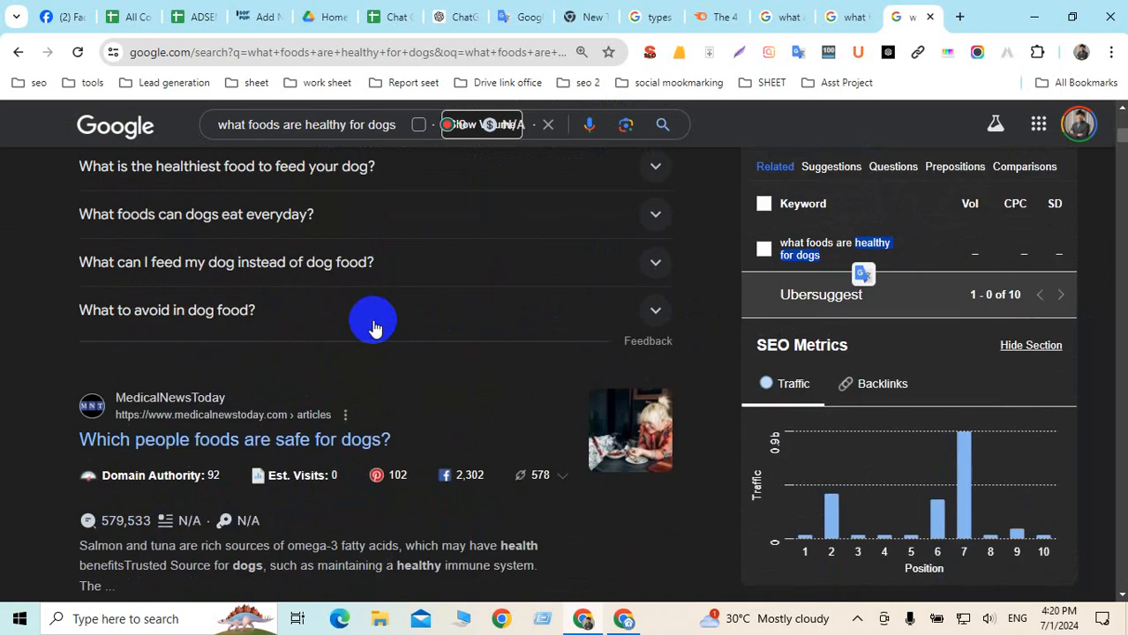
scroll(373, 329, down, 3)
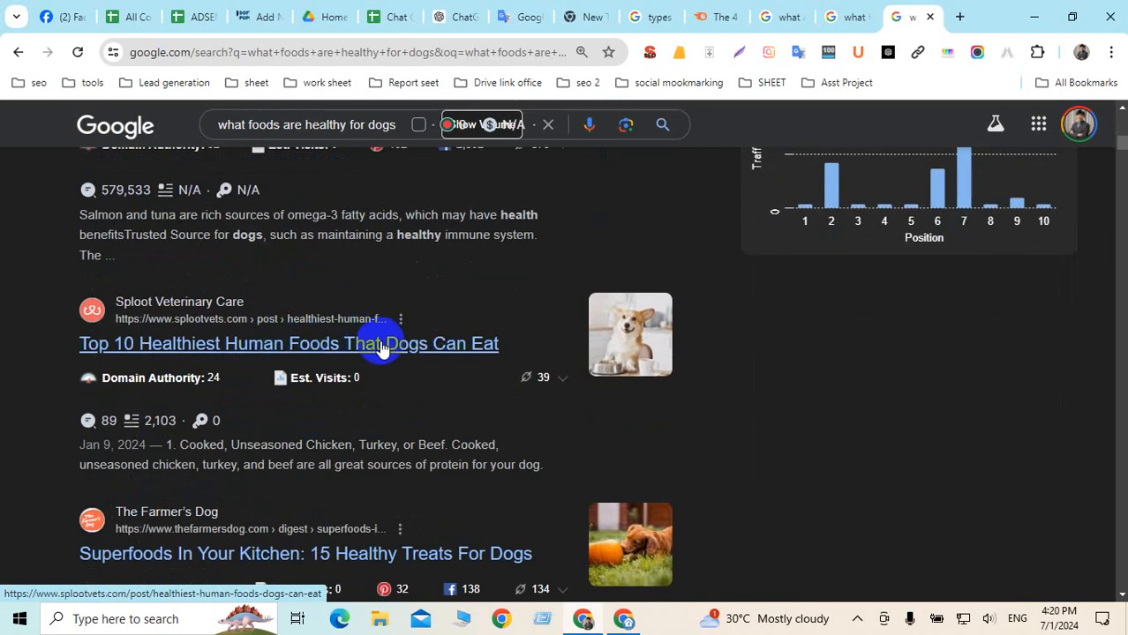
scroll(379, 346, up, 5)
scroll(381, 348, up, 4)
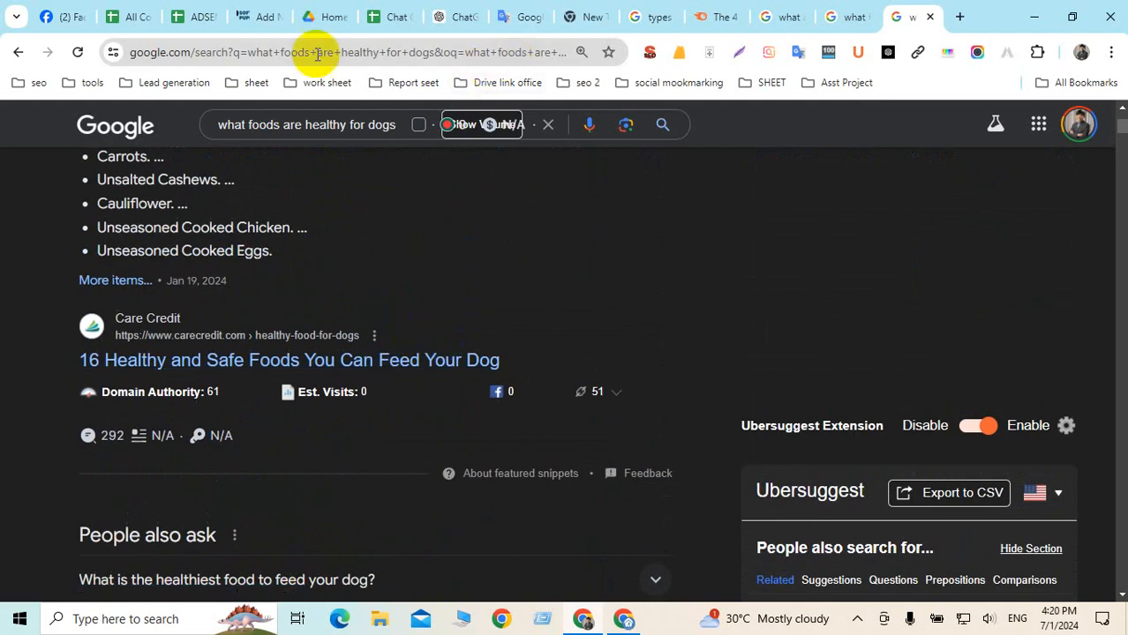
click(263, 25)
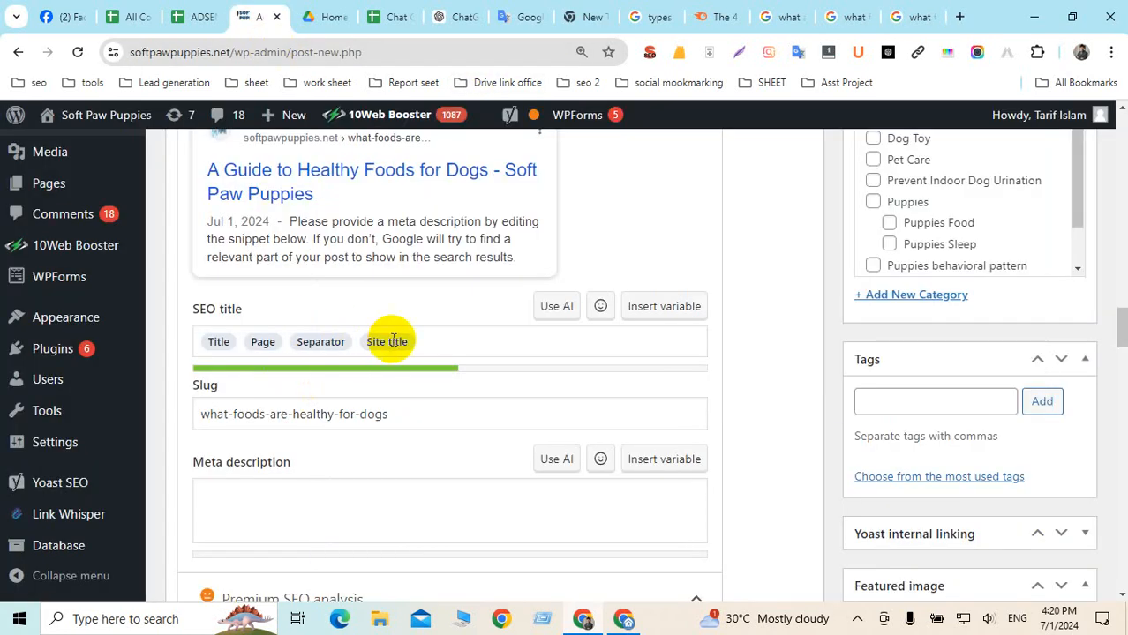
Select the synonym 'healthy for dogs' in the Keyphrase synonyms field
scroll(397, 424, down, 5)
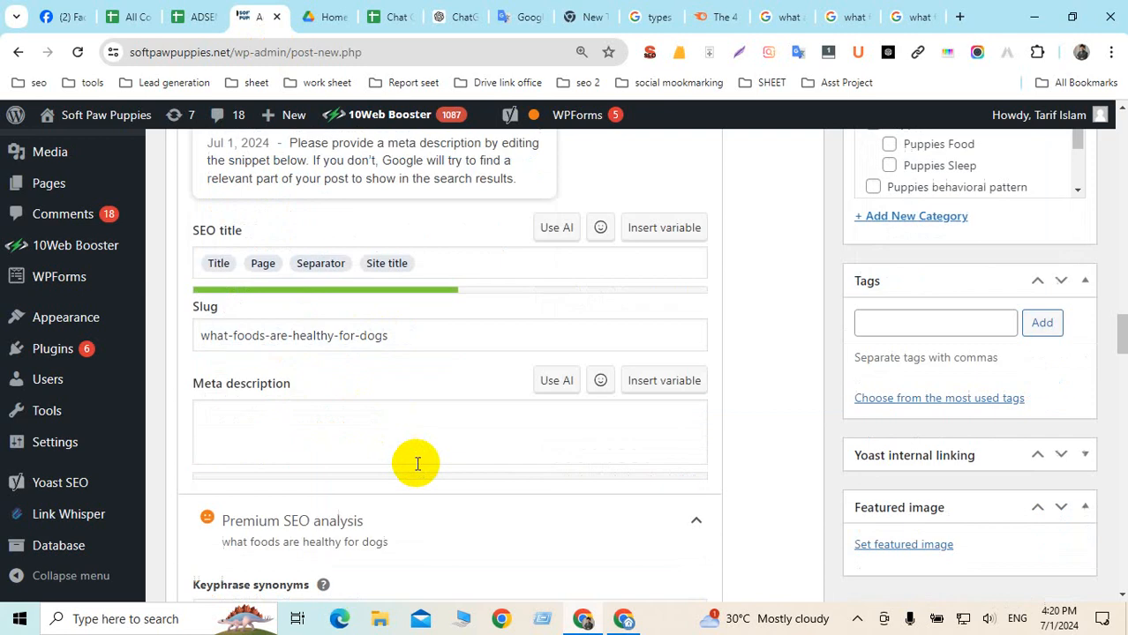
drag(374, 279, 459, 279)
scroll(500, 296, up, 6)
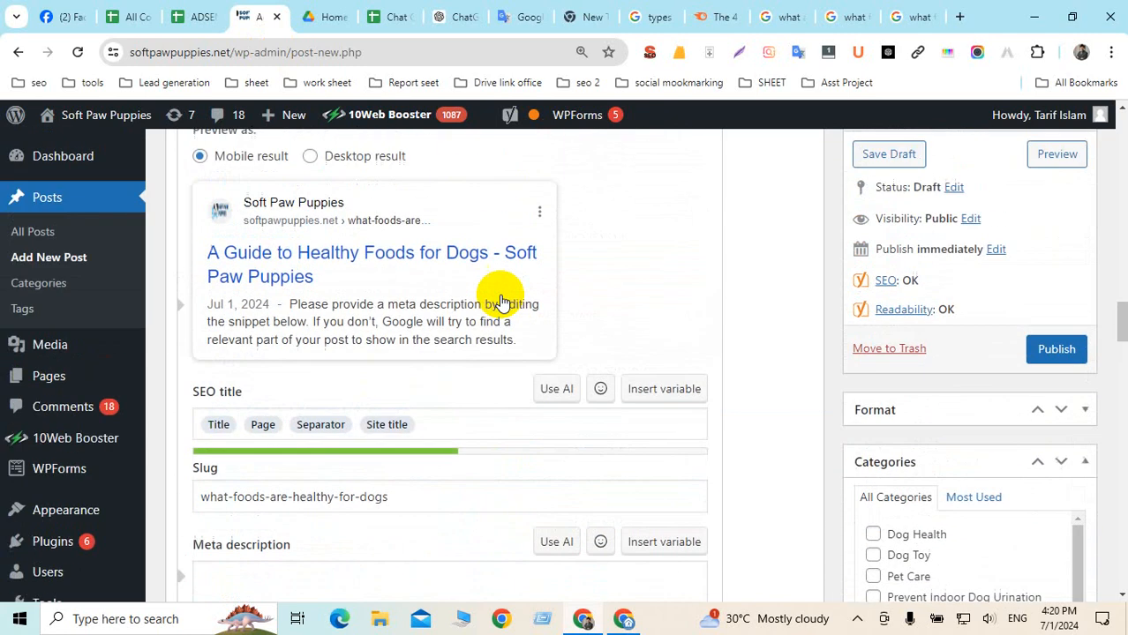
scroll(500, 295, up, 10)
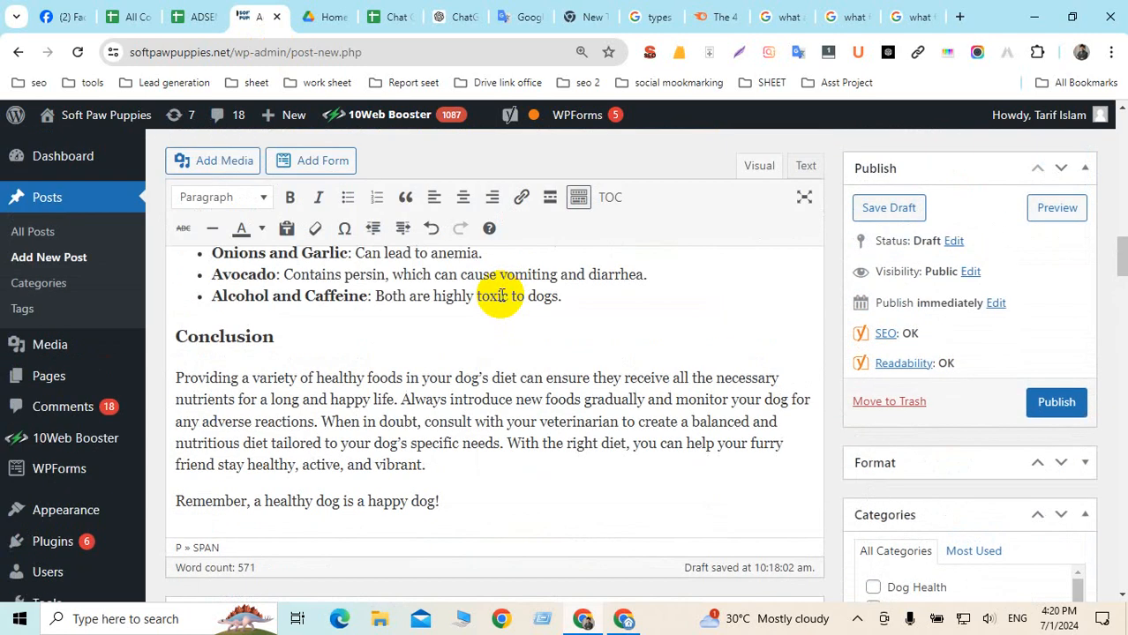
Search the page for 'dog food', confirming its single 1/1 match in the introduction
key(ctrl+f)
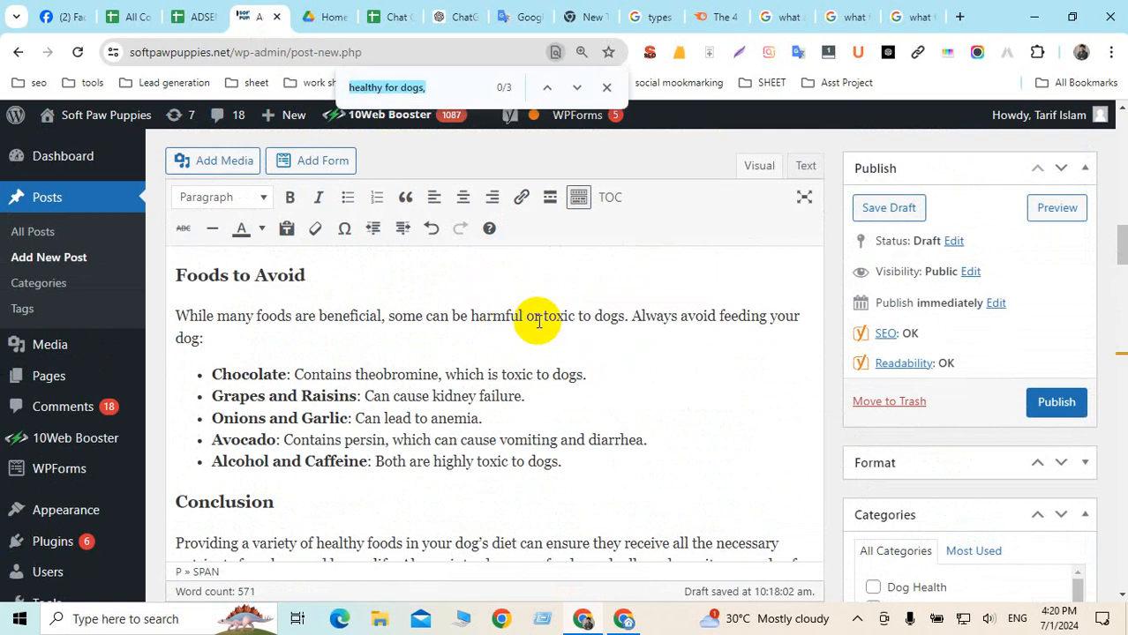
text(d)
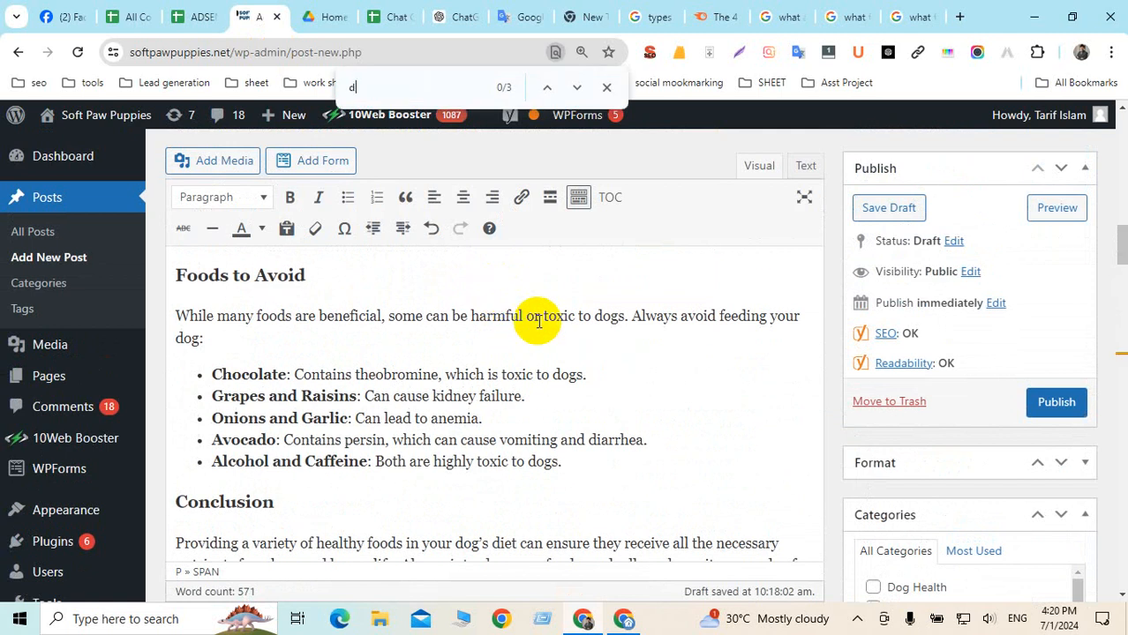
text(og food)
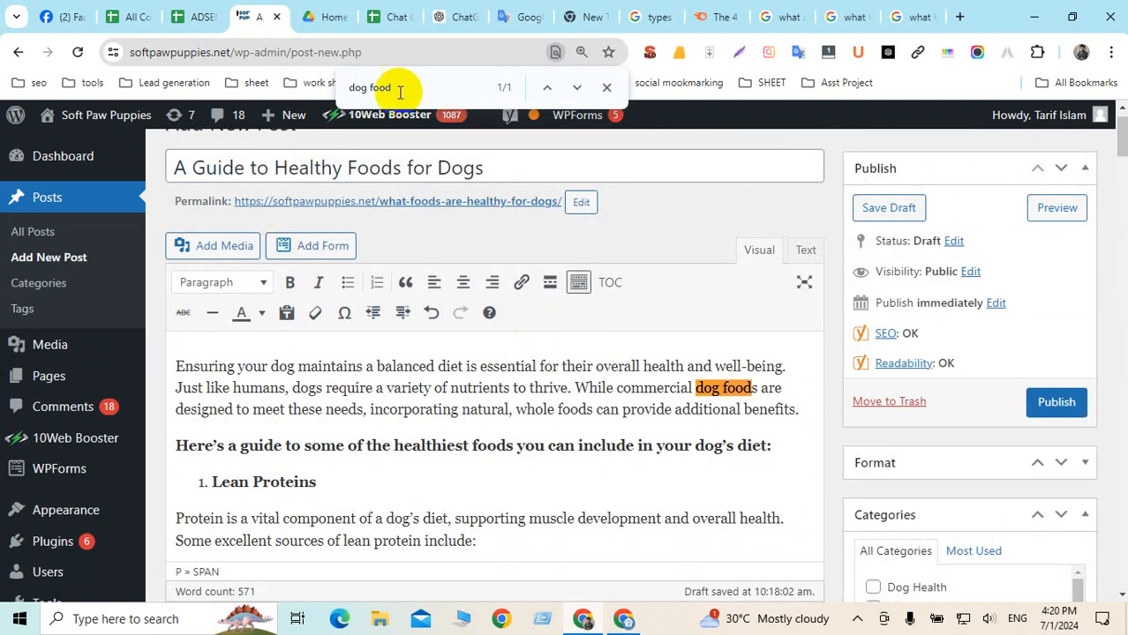
drag(428, 88, 355, 88)
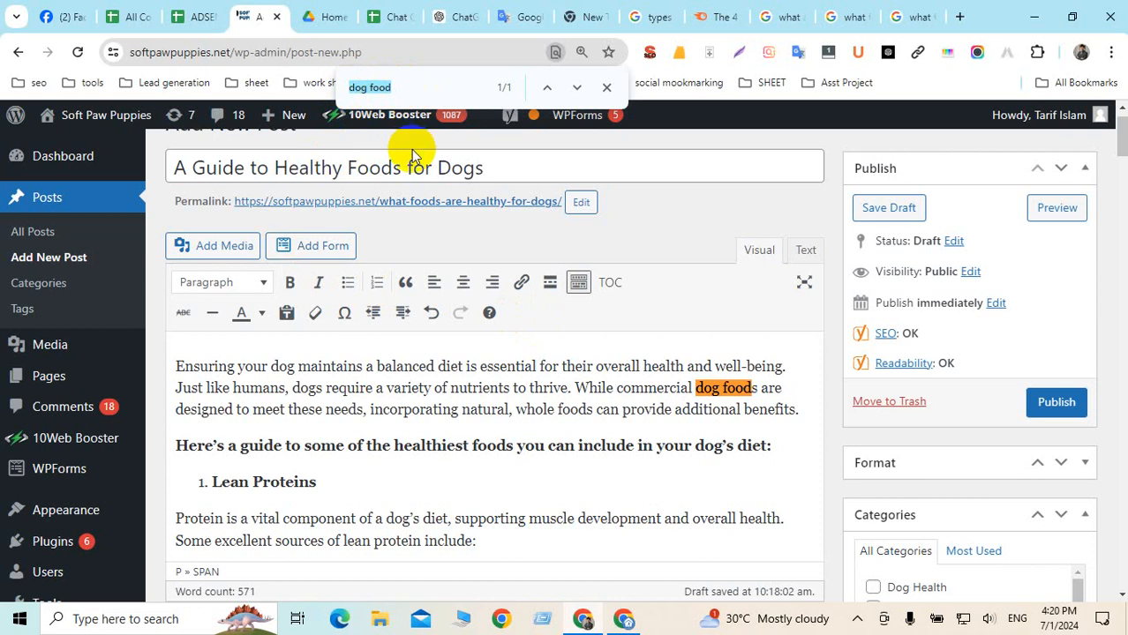
click(434, 379)
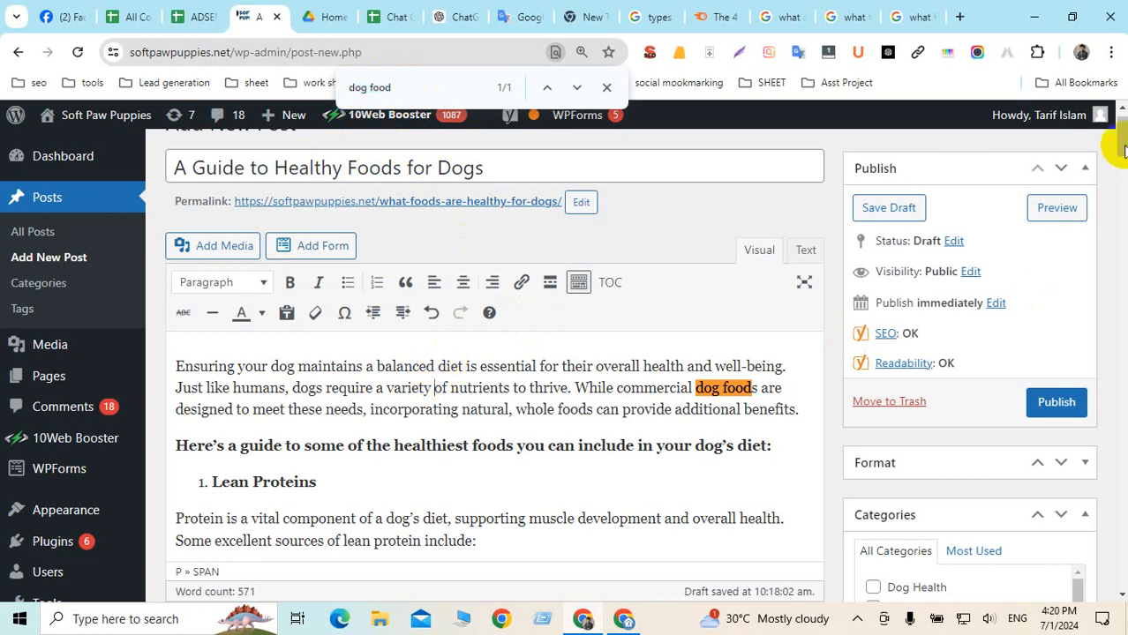
drag(1119, 142, 1117, 336)
scroll(493, 372, down, 5)
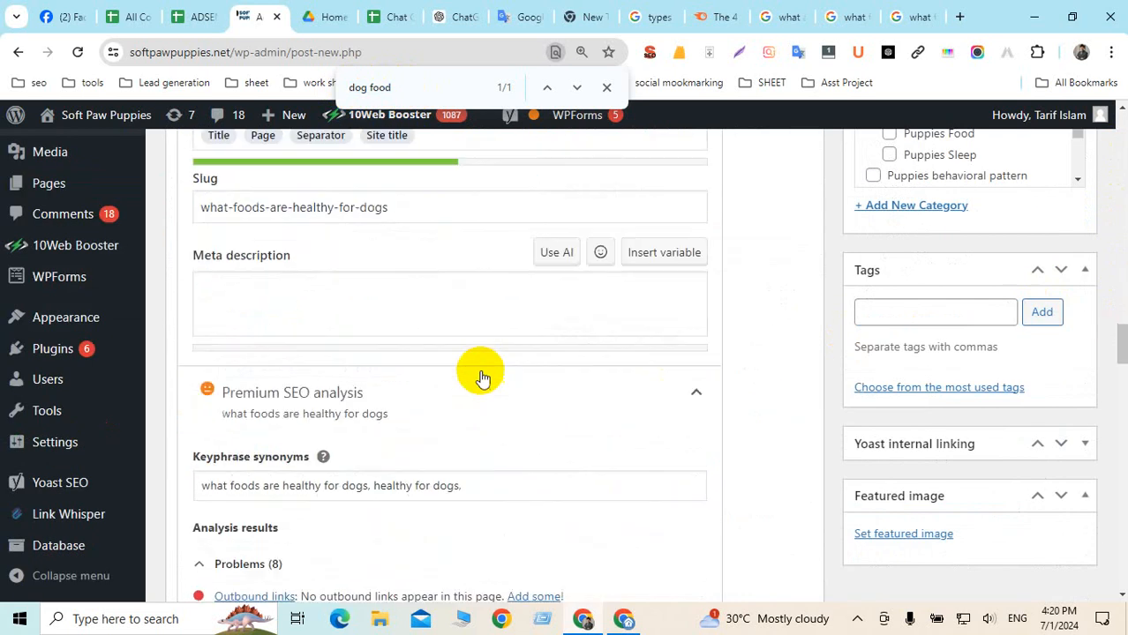
Append 'dog food,' after the existing keyphrase synonyms
click(471, 231)
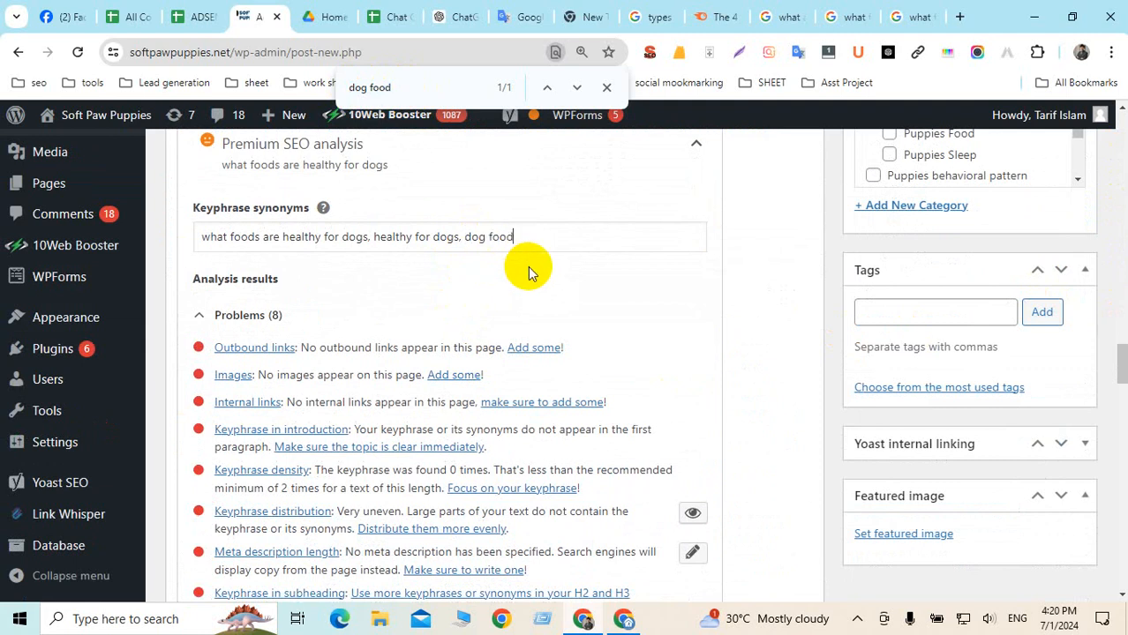
text(dog food,)
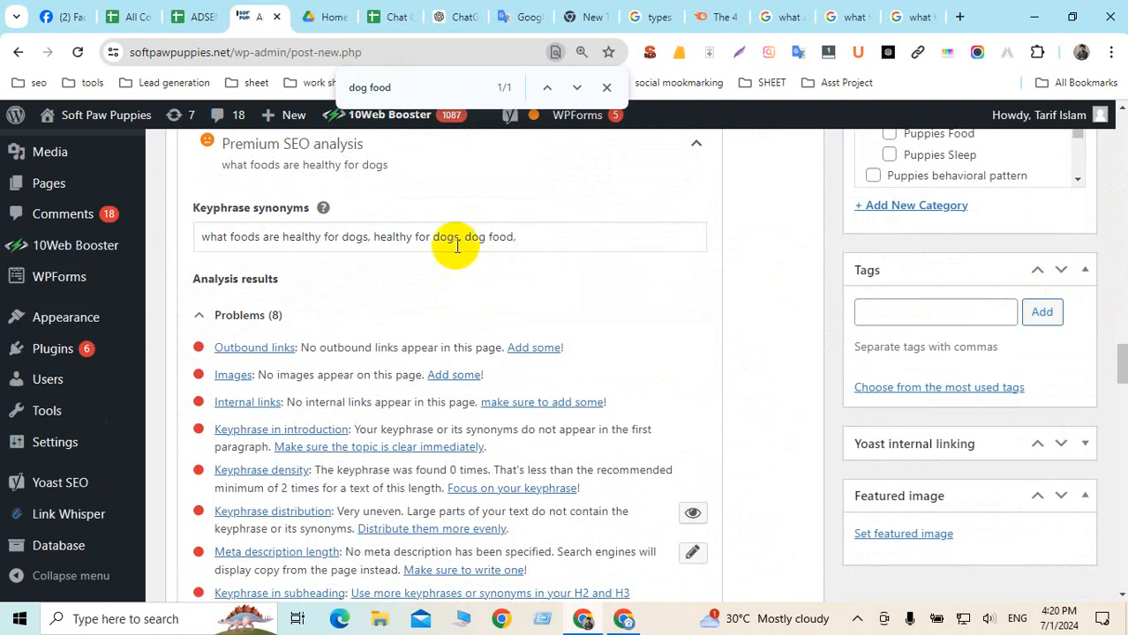
scroll(365, 357, down, 2)
scroll(365, 362, up, 4)
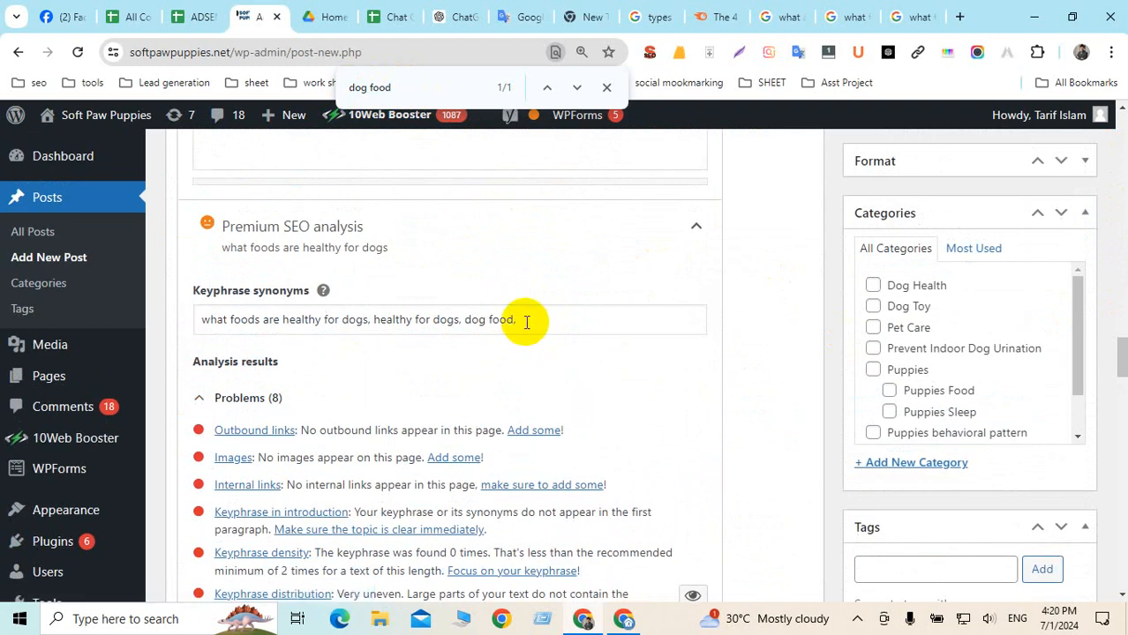
Add 'healthy foods for dogs' as the fourth keyphrase synonym
drag(526, 322, 196, 319)
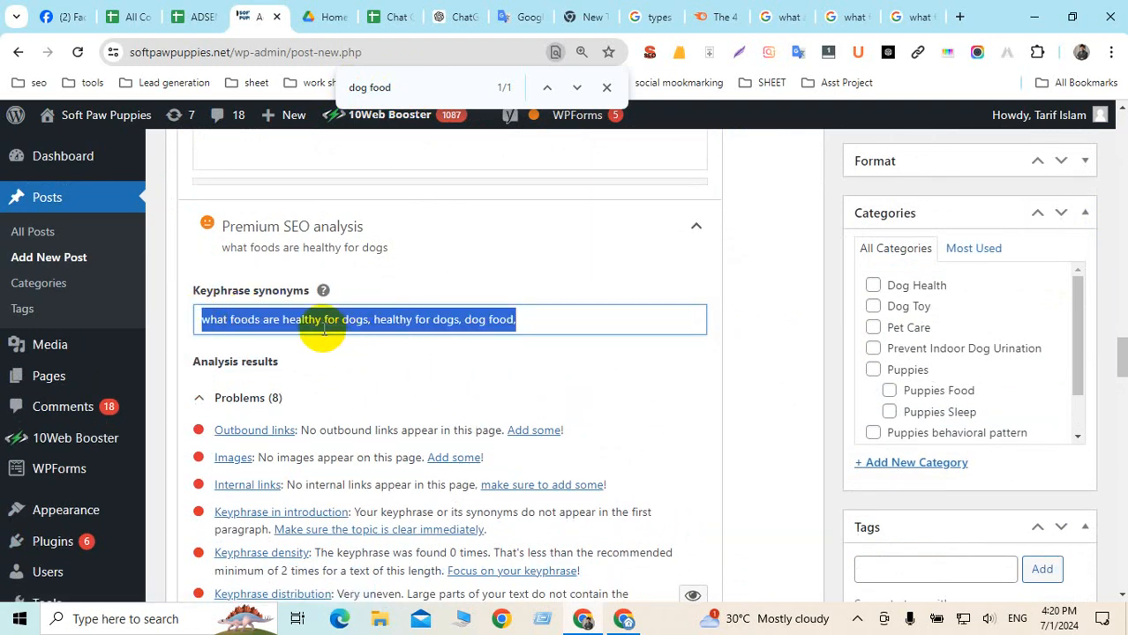
click(281, 321)
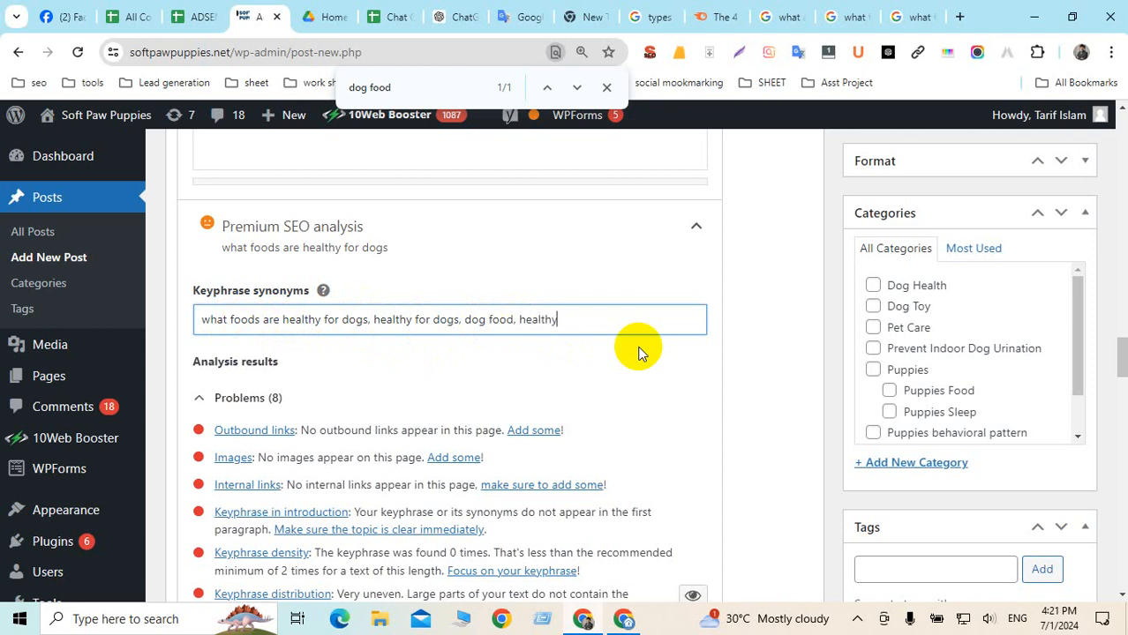
text(foo)
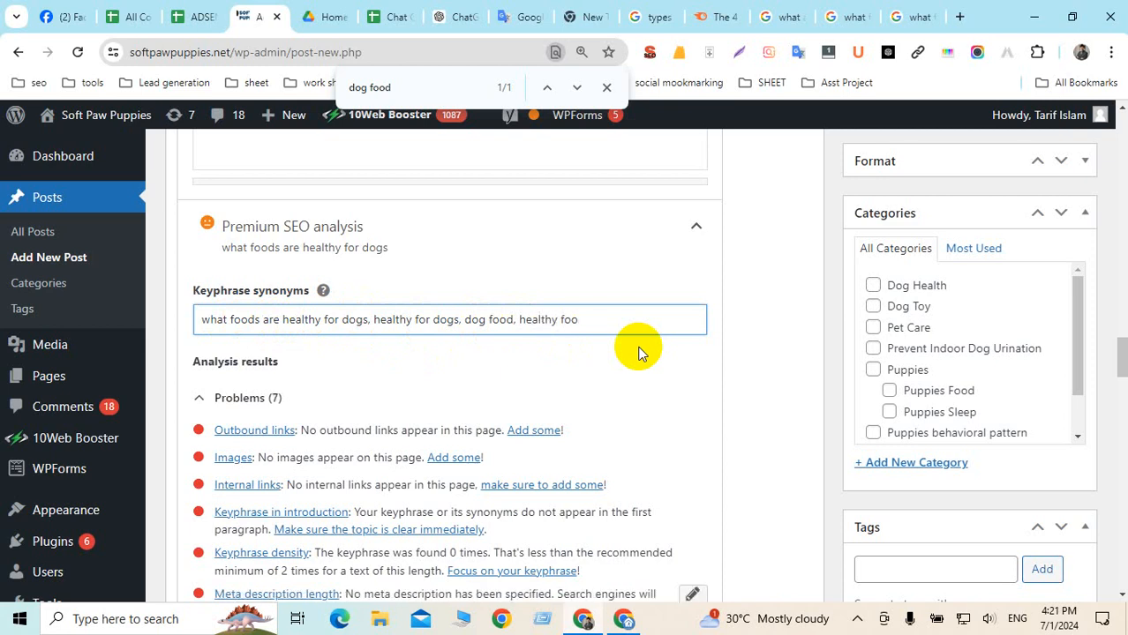
text(ds for dogs)
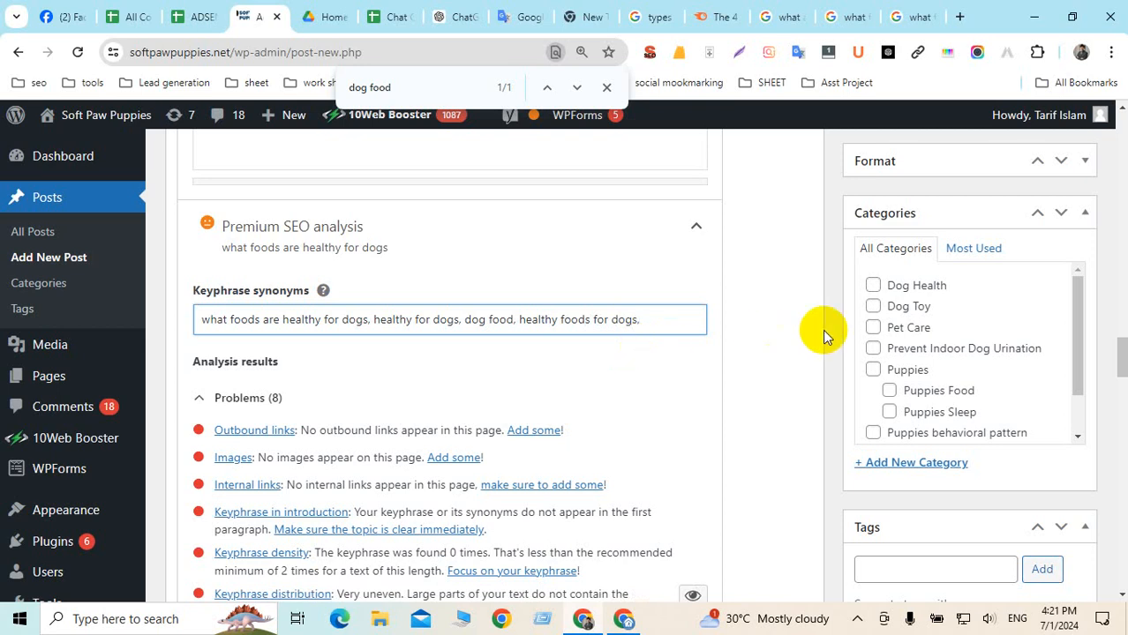
click(618, 322)
drag(618, 321, 520, 321)
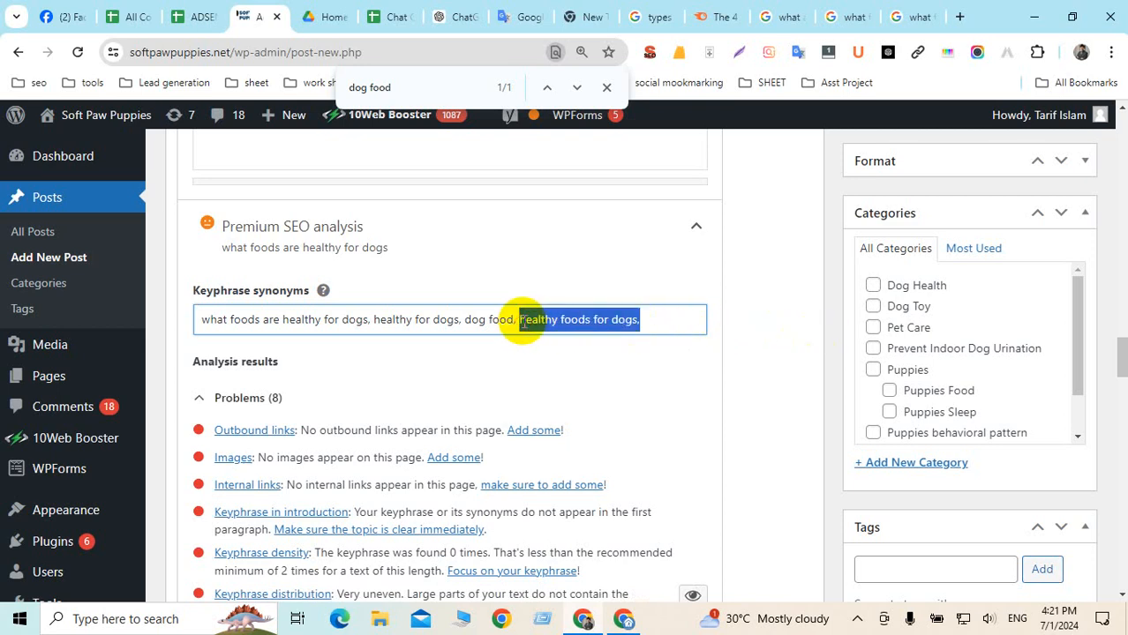
scroll(965, 328, down, 2)
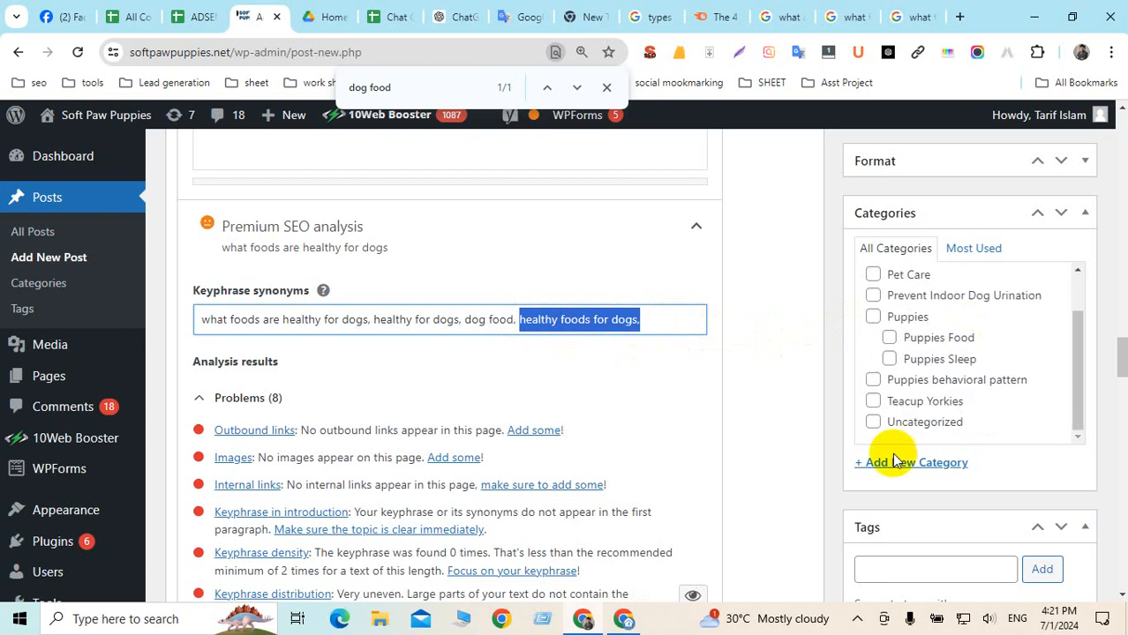
scroll(795, 473, down, 3)
Copy the four keyphrase synonyms and add them to the post as tags
click(873, 325)
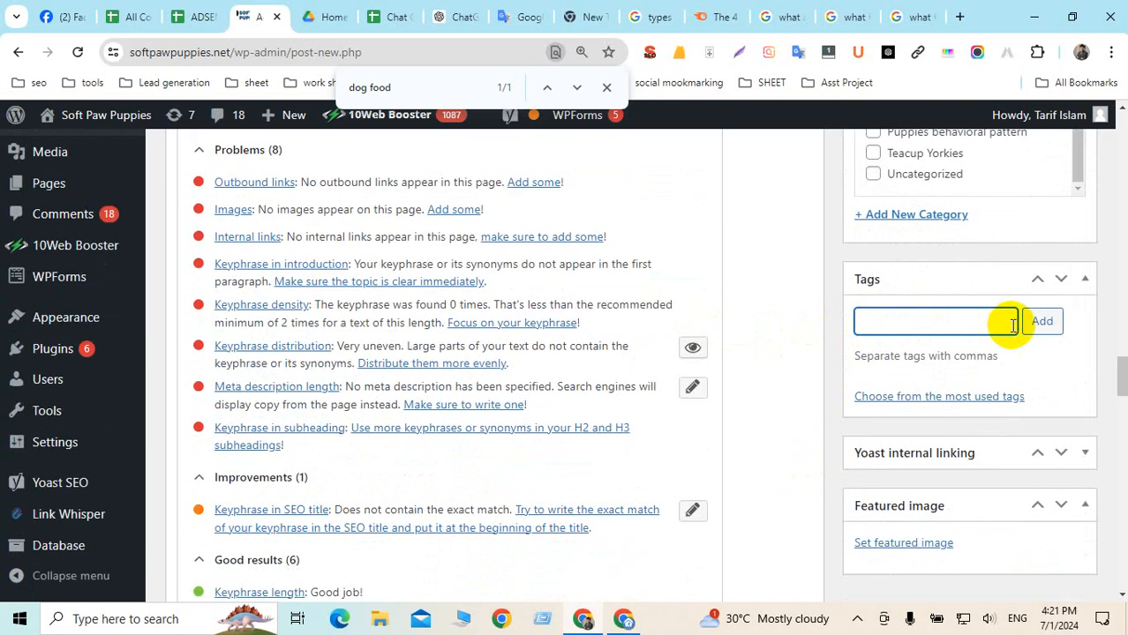
scroll(516, 291, up, 2)
click(498, 239)
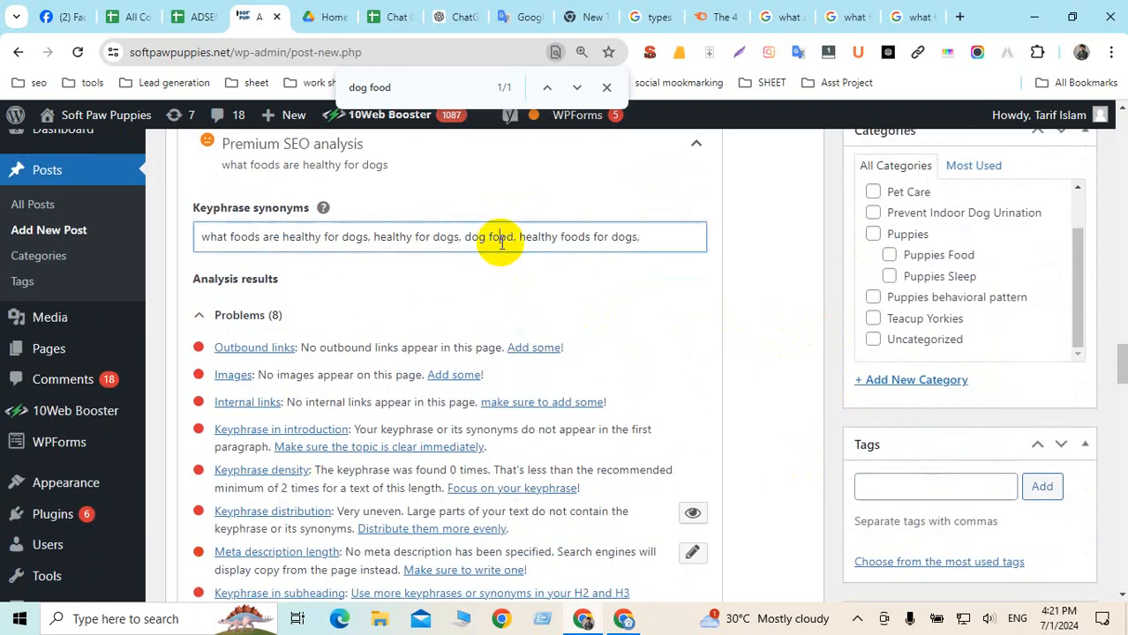
key(ctrl+a)
key(ctrl+c)
click(882, 487)
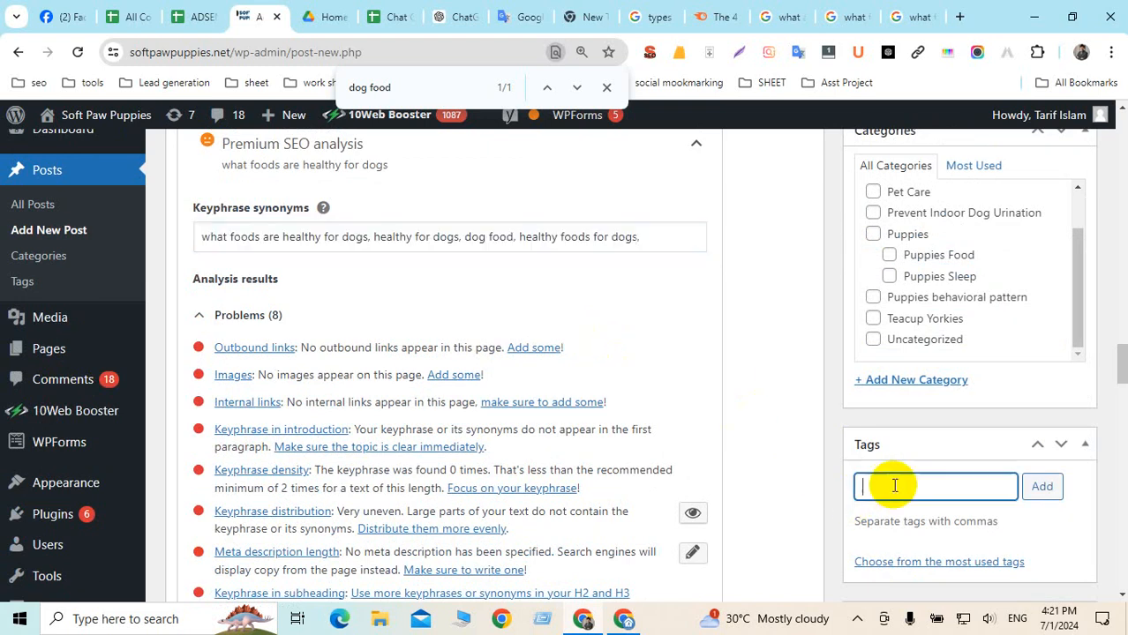
key(ctrl+v)
click(1046, 487)
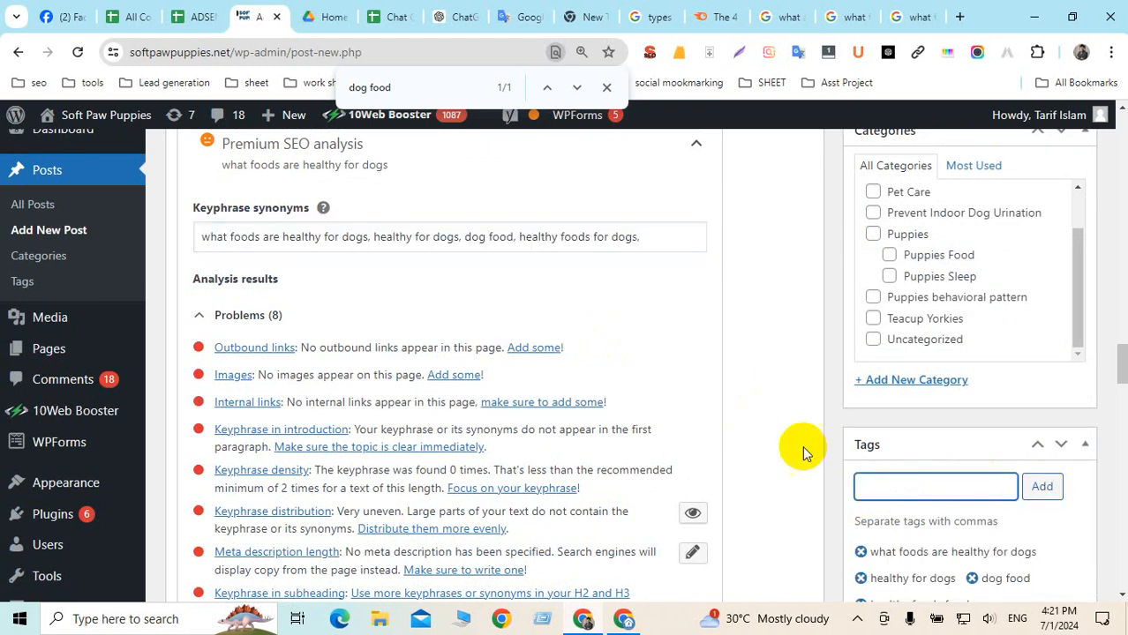
Close the find bar and assign the post to the Dog Health category
scroll(764, 432, down, 2)
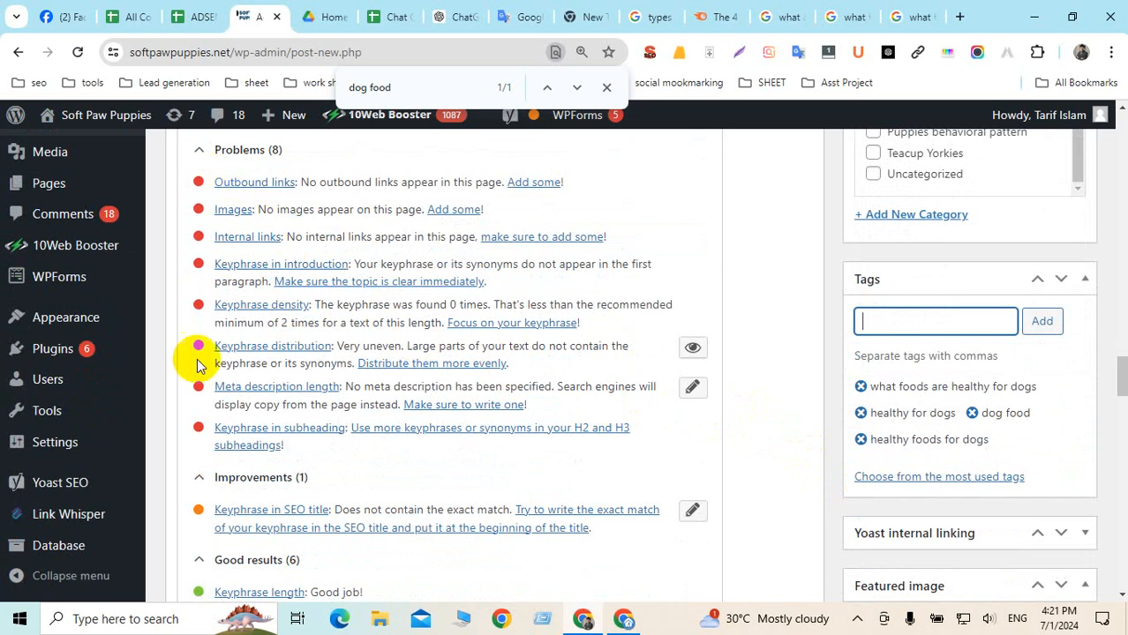
scroll(340, 383, down, 3)
scroll(345, 381, down, 1)
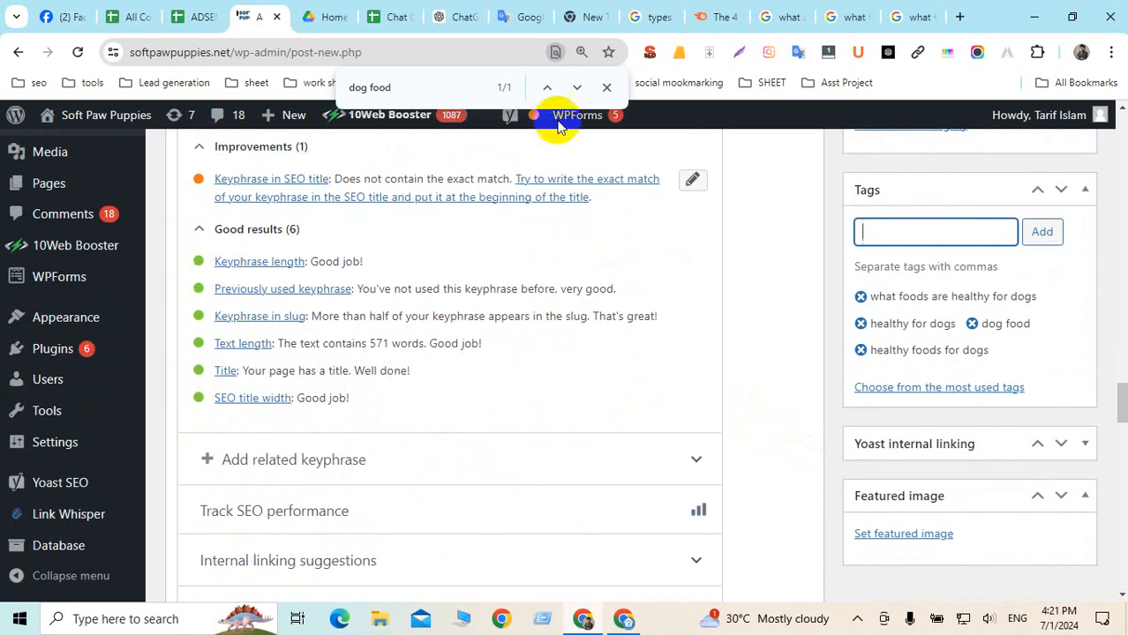
click(607, 87)
click(735, 266)
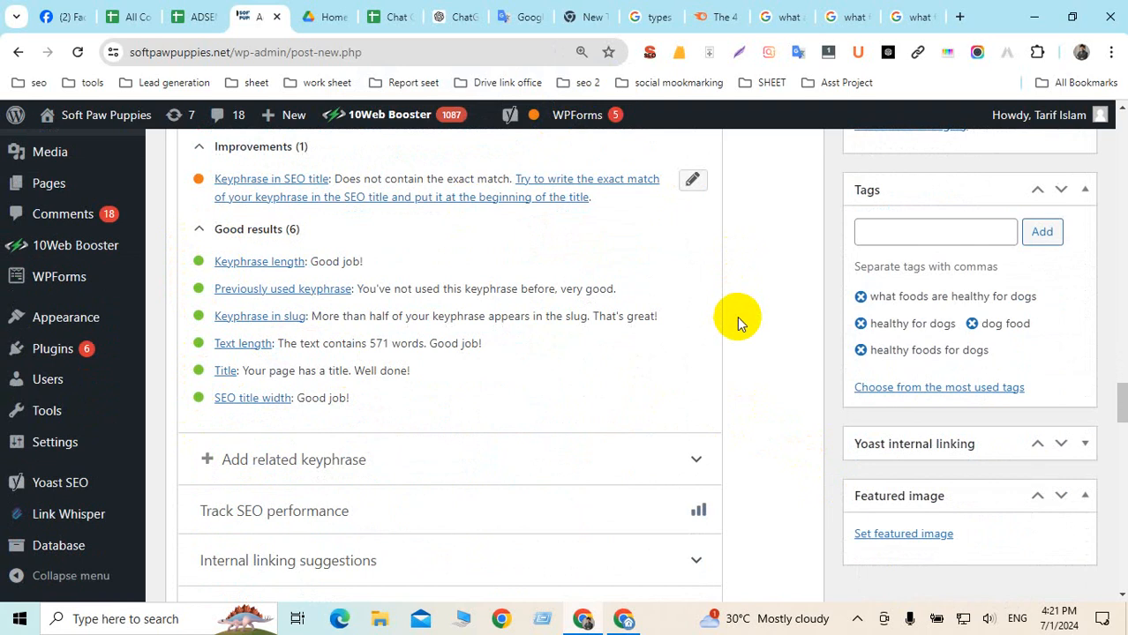
scroll(737, 316, up, 3)
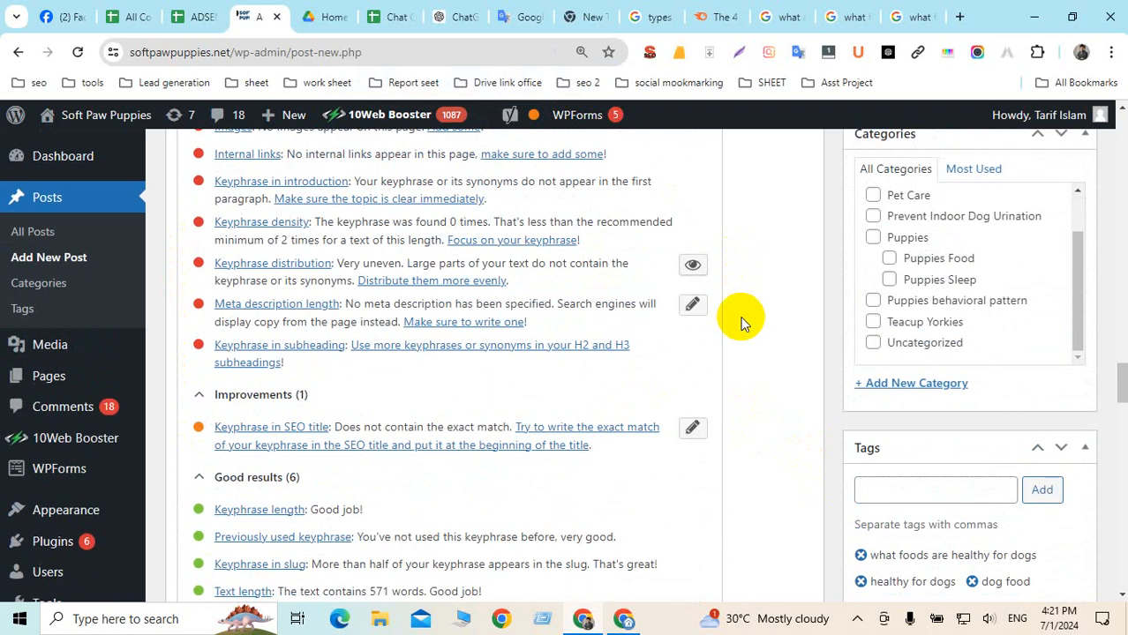
scroll(957, 297, up, 2)
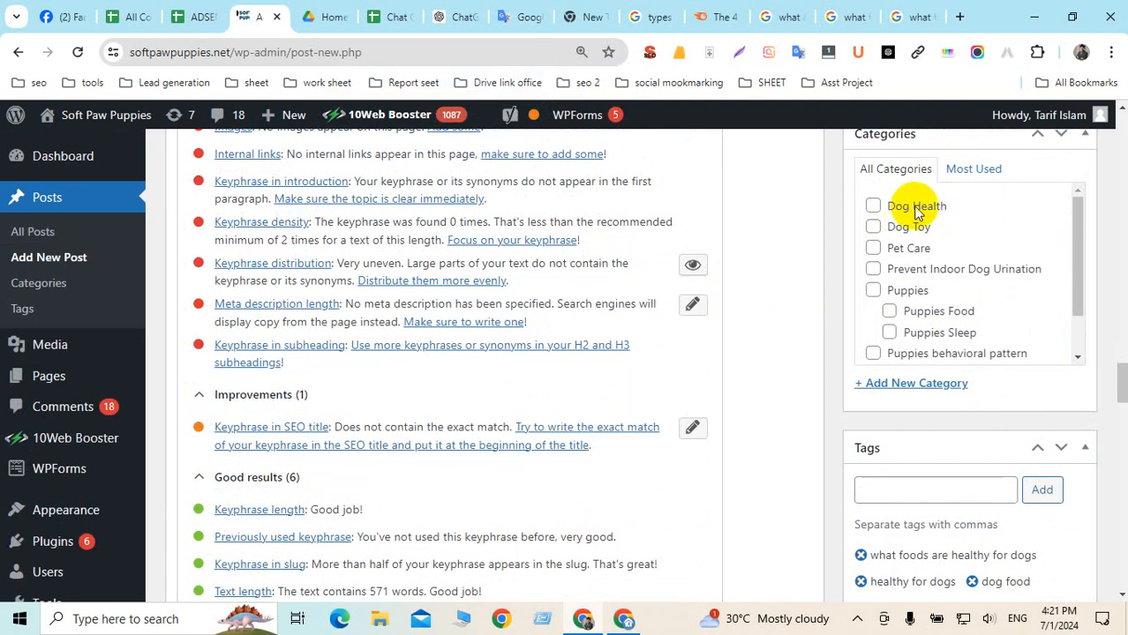
click(873, 209)
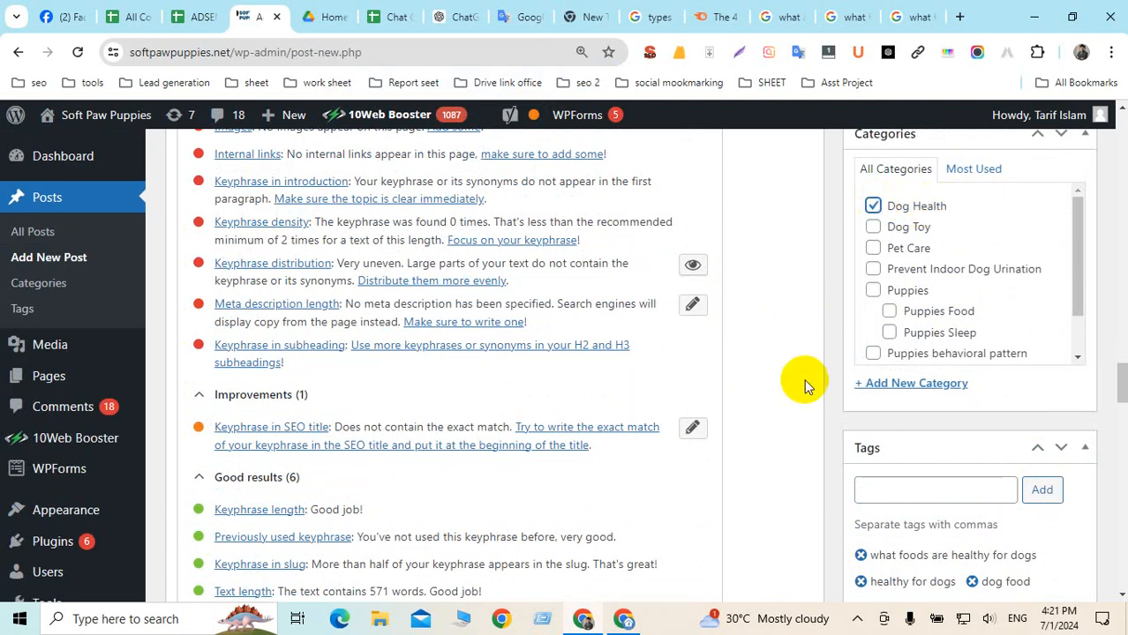
scroll(946, 377, up, 3)
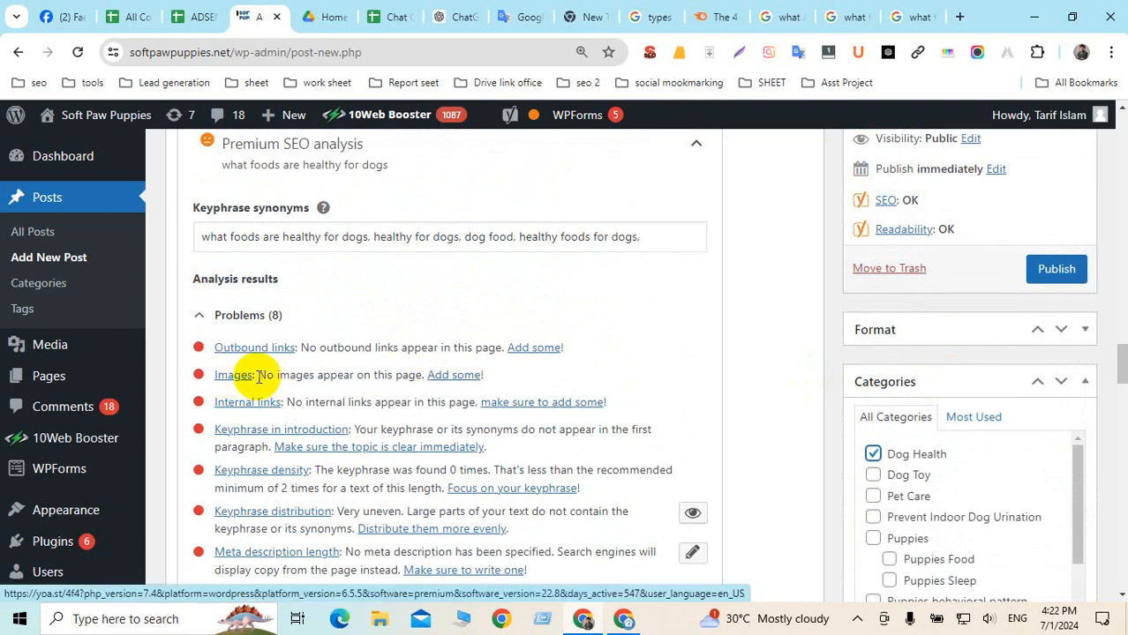
drag(264, 375, 363, 376)
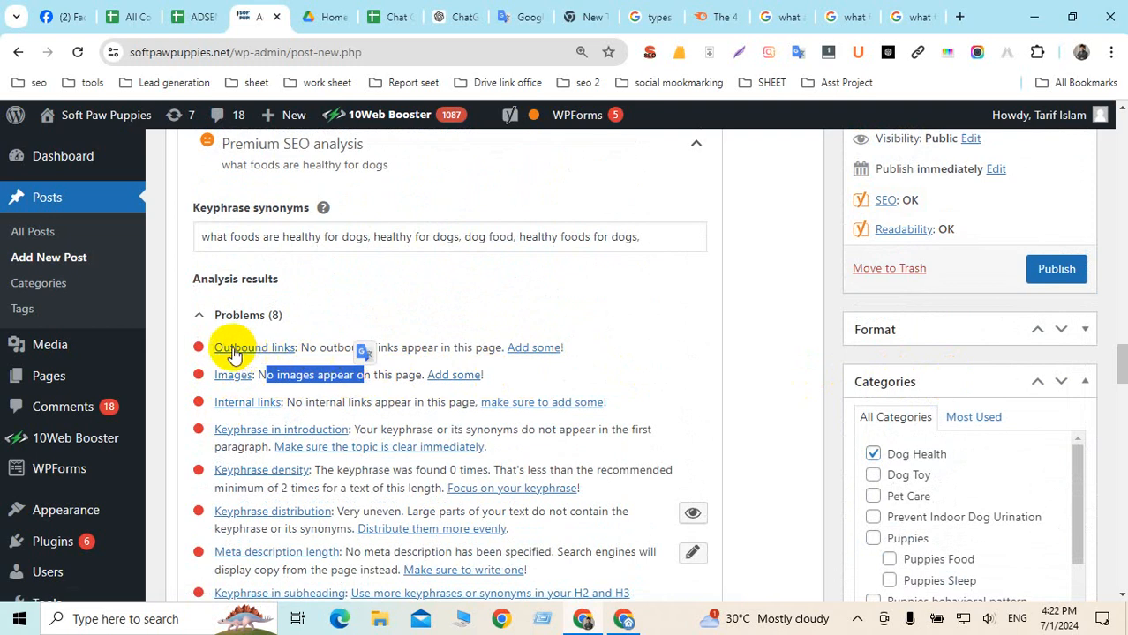
click(763, 336)
scroll(471, 316, up, 11)
scroll(471, 304, up, 15)
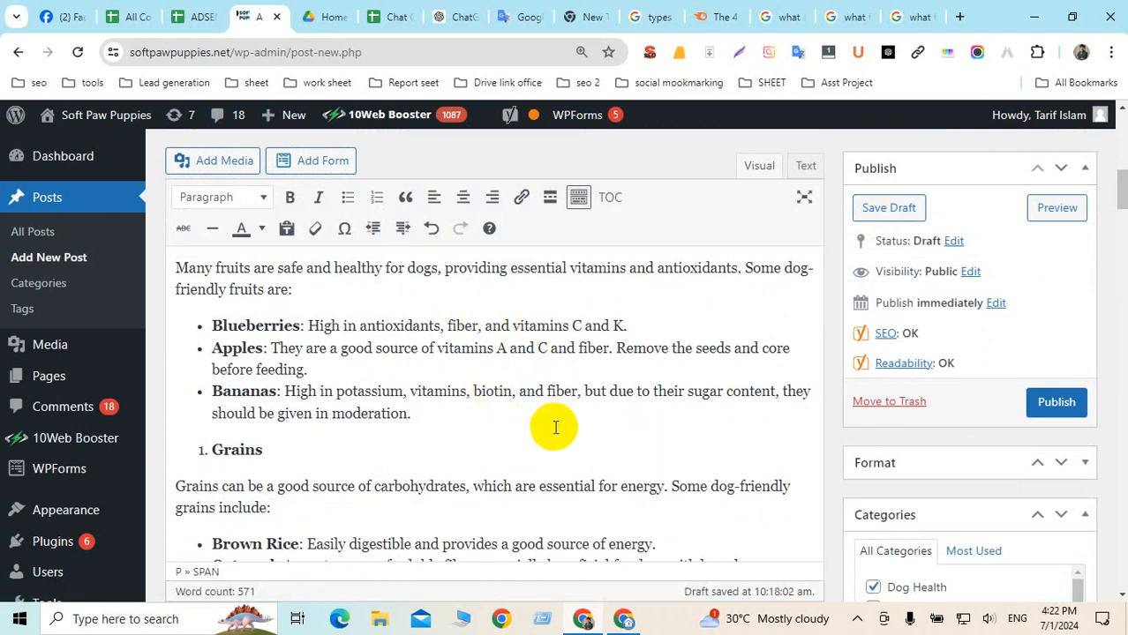
scroll(555, 428, down, 1)
scroll(555, 428, up, 1)
scroll(555, 428, up, 2)
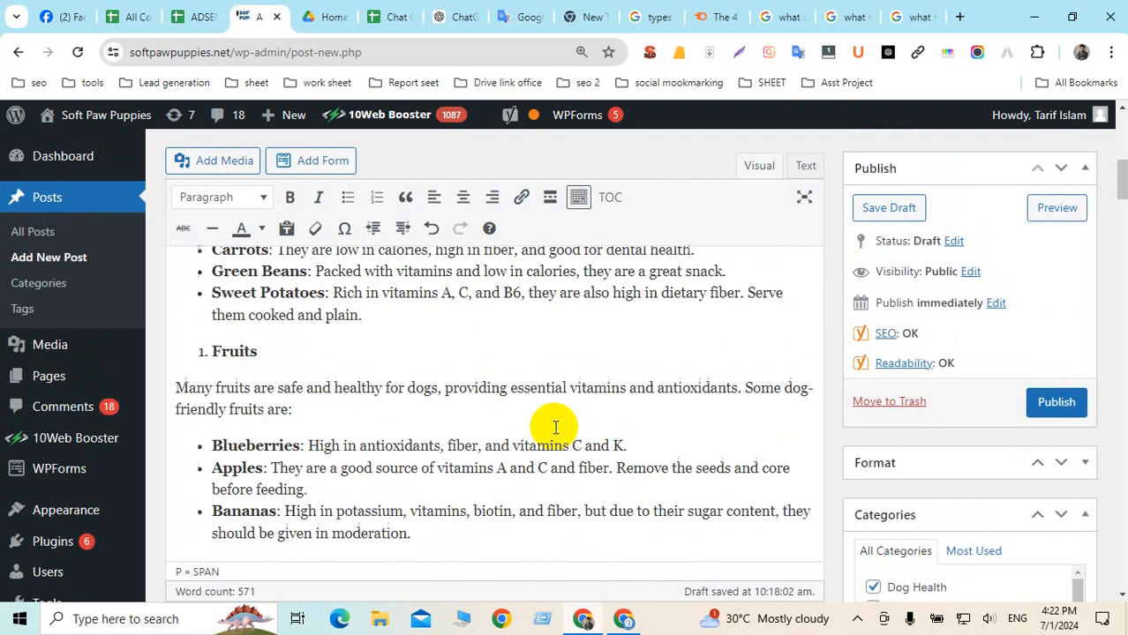
scroll(555, 428, up, 5)
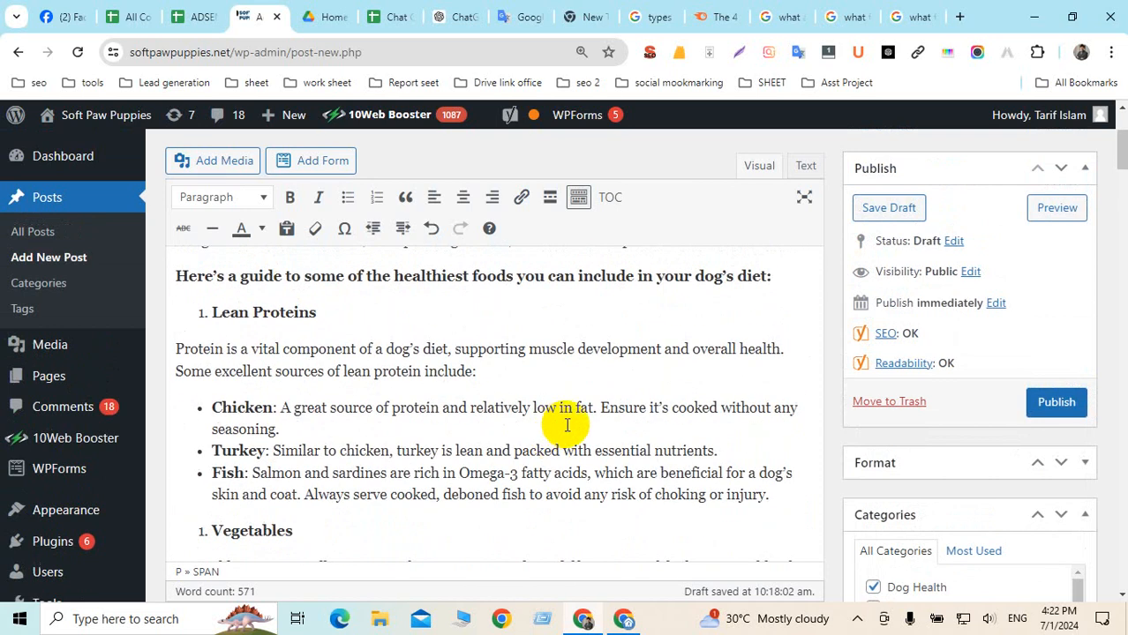
scroll(567, 426, down, 2)
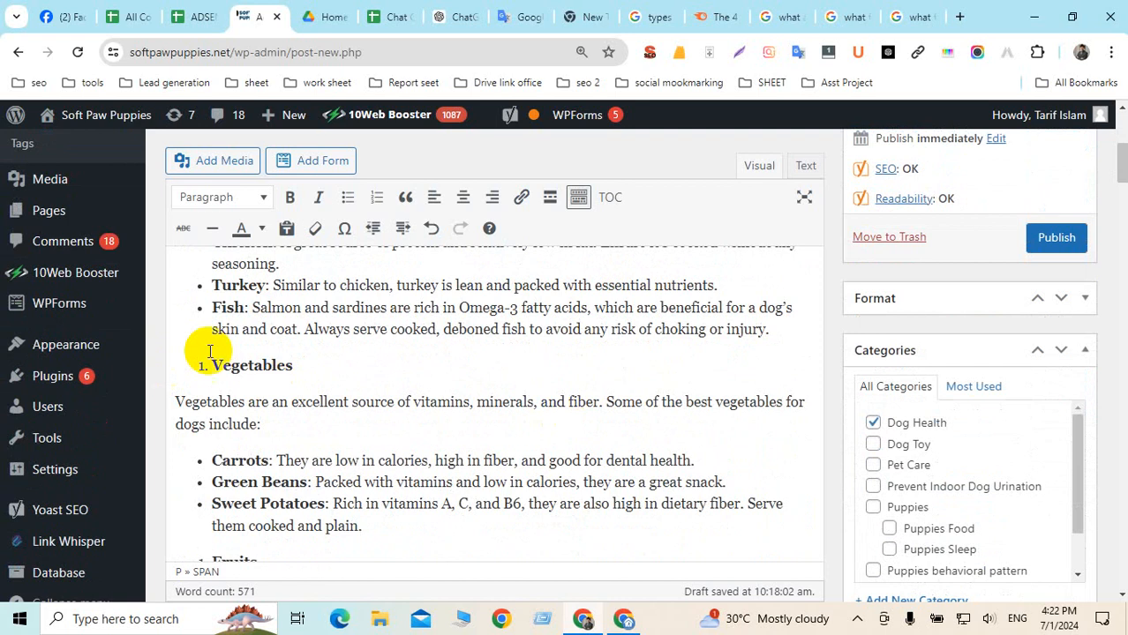
click(227, 364)
scroll(261, 304, up, 10)
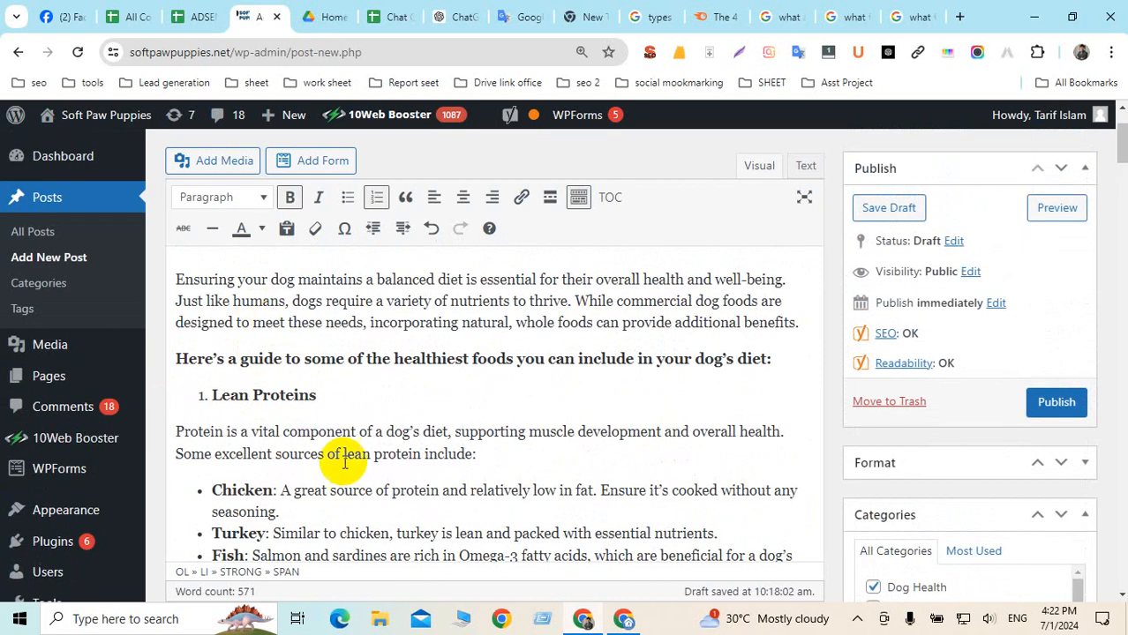
scroll(353, 463, up, 1)
scroll(352, 465, up, 1)
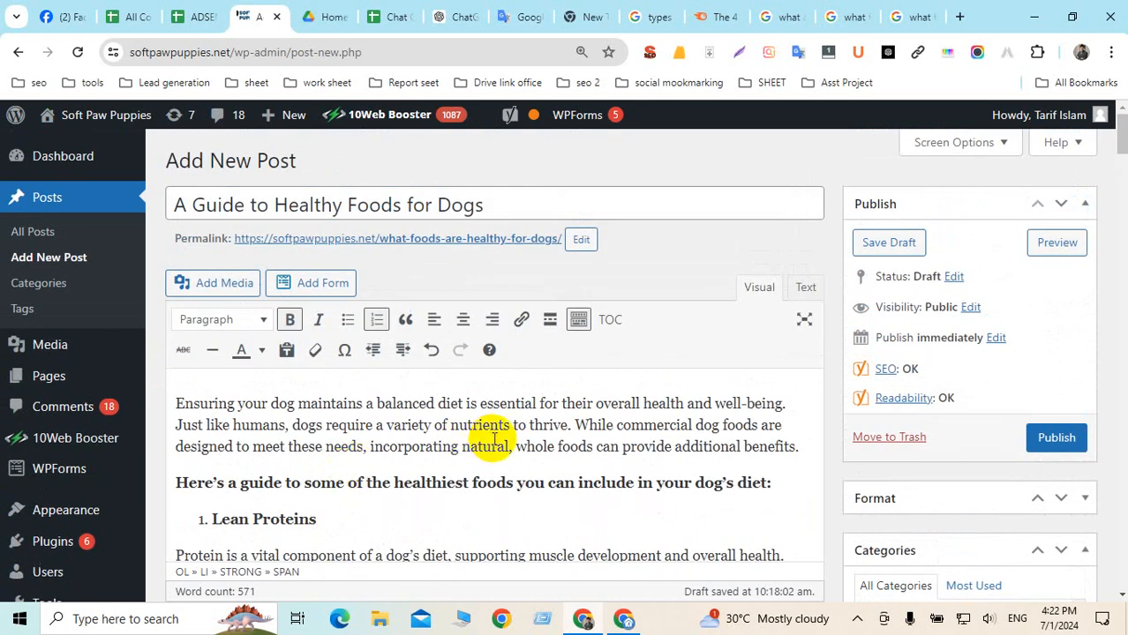
Paste the intro sentence 'While commercial dog foods are designed…' into the Yoast meta description
drag(576, 427, 792, 439)
key(ctrl+c)
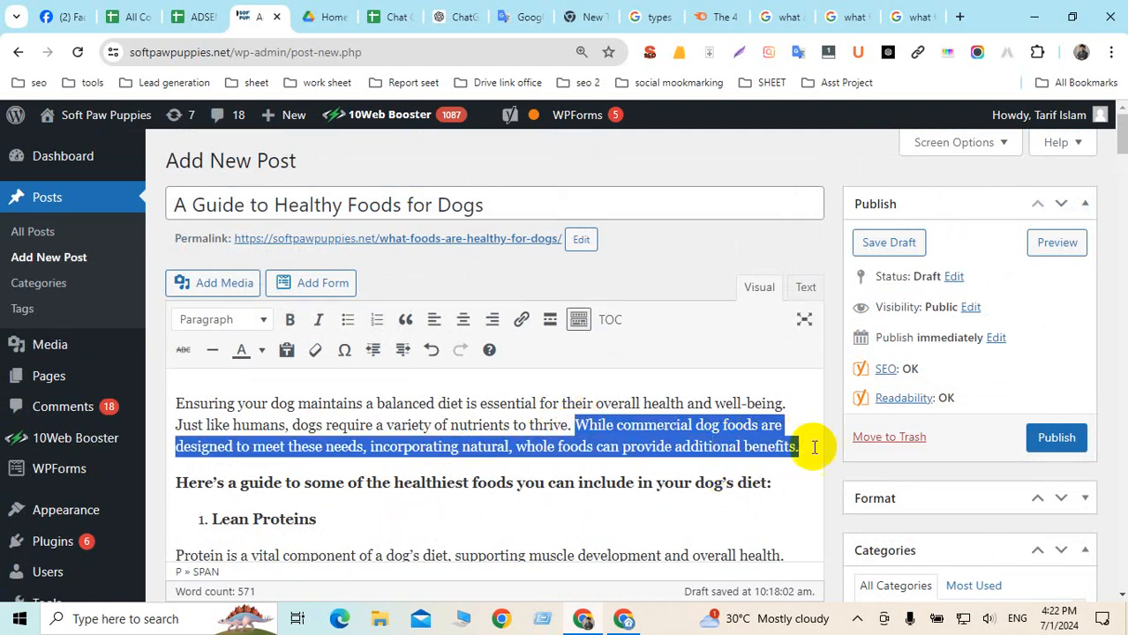
drag(1123, 145, 1122, 403)
scroll(397, 398, down, 9)
scroll(396, 398, up, 4)
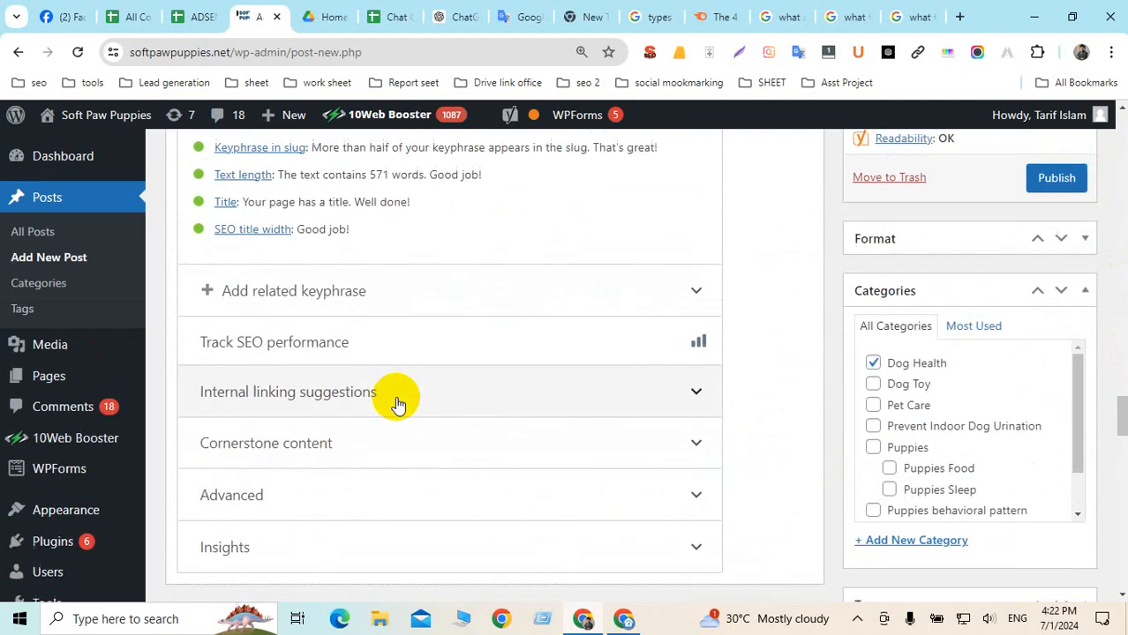
scroll(396, 398, down, 4)
scroll(396, 398, up, 8)
scroll(396, 398, up, 8)
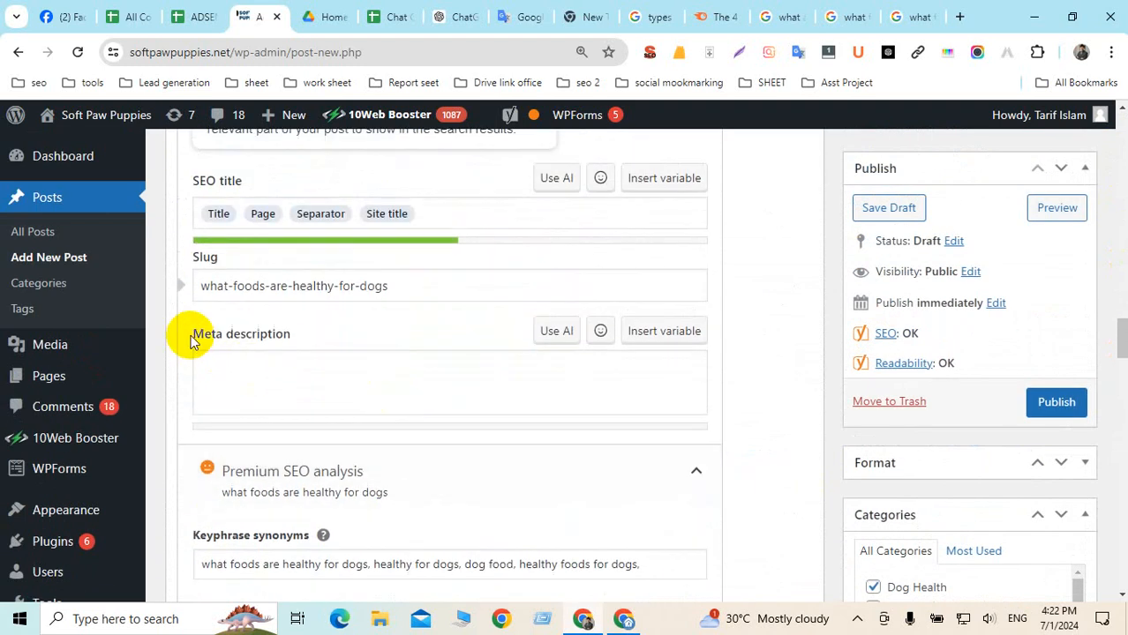
triple_click(297, 335)
click(222, 365)
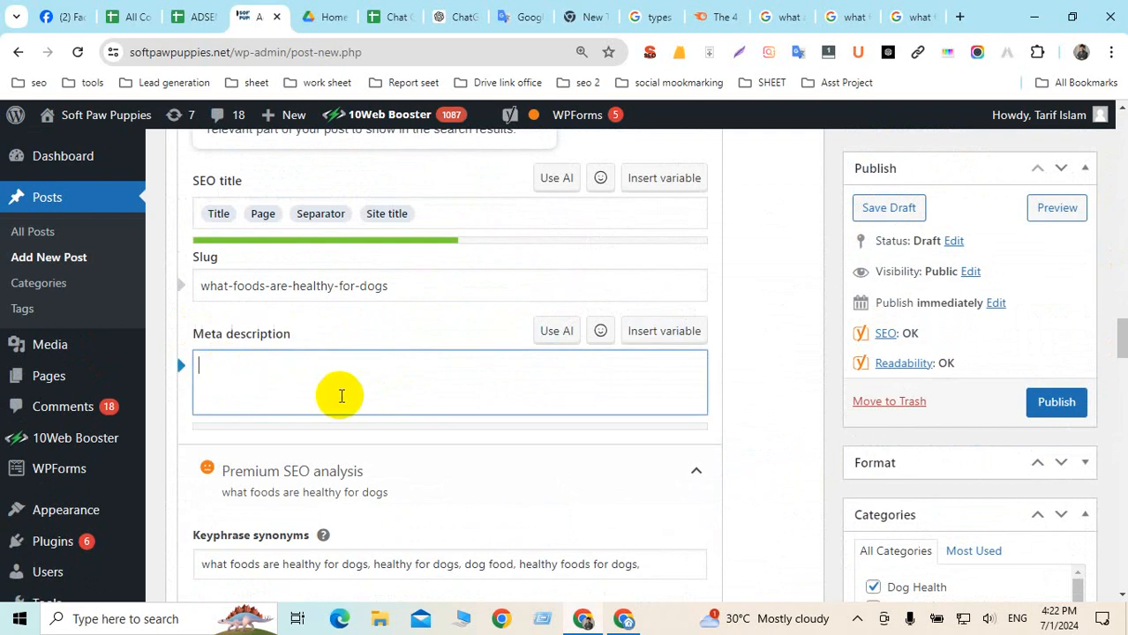
key(ctrl+v)
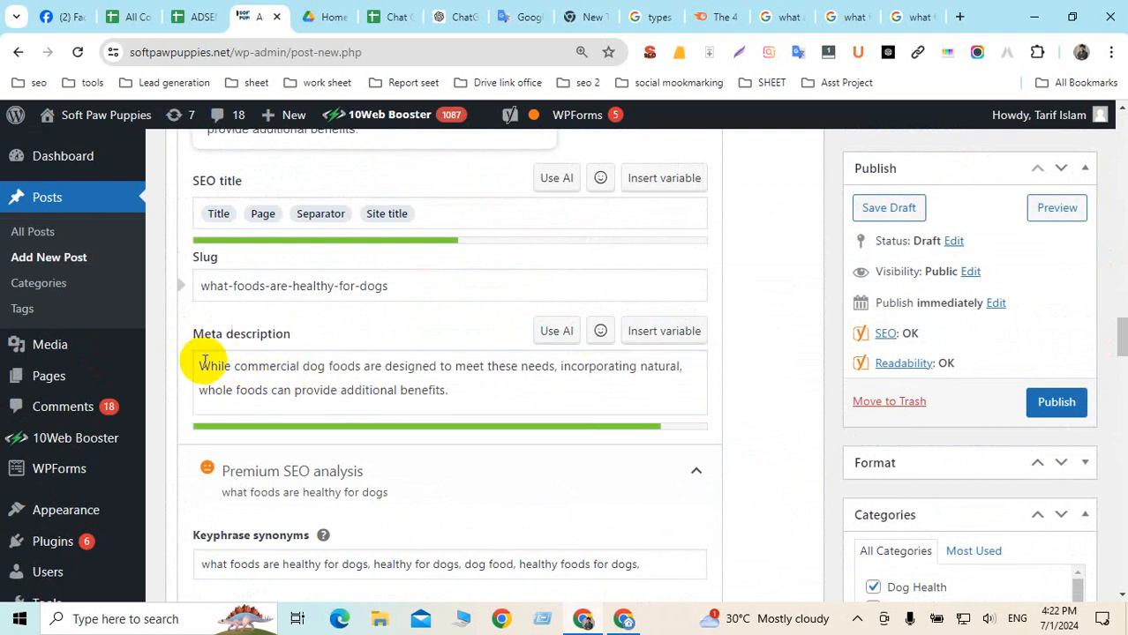
drag(203, 368, 459, 391)
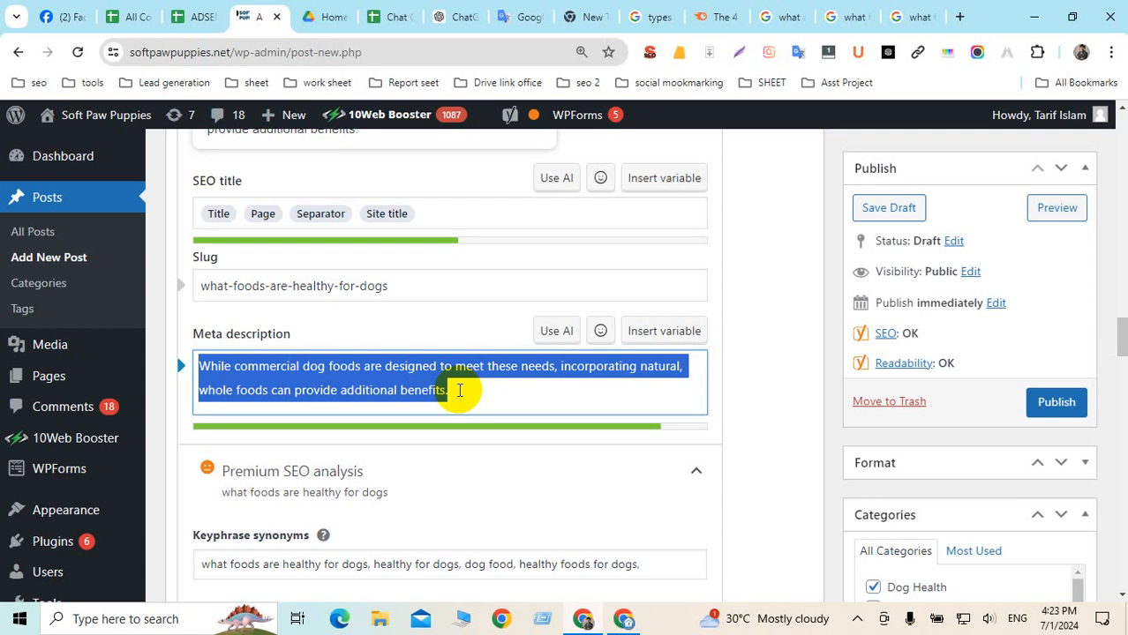
Copy the focus keyphrase and search the post for it
click(756, 355)
scroll(528, 393, up, 4)
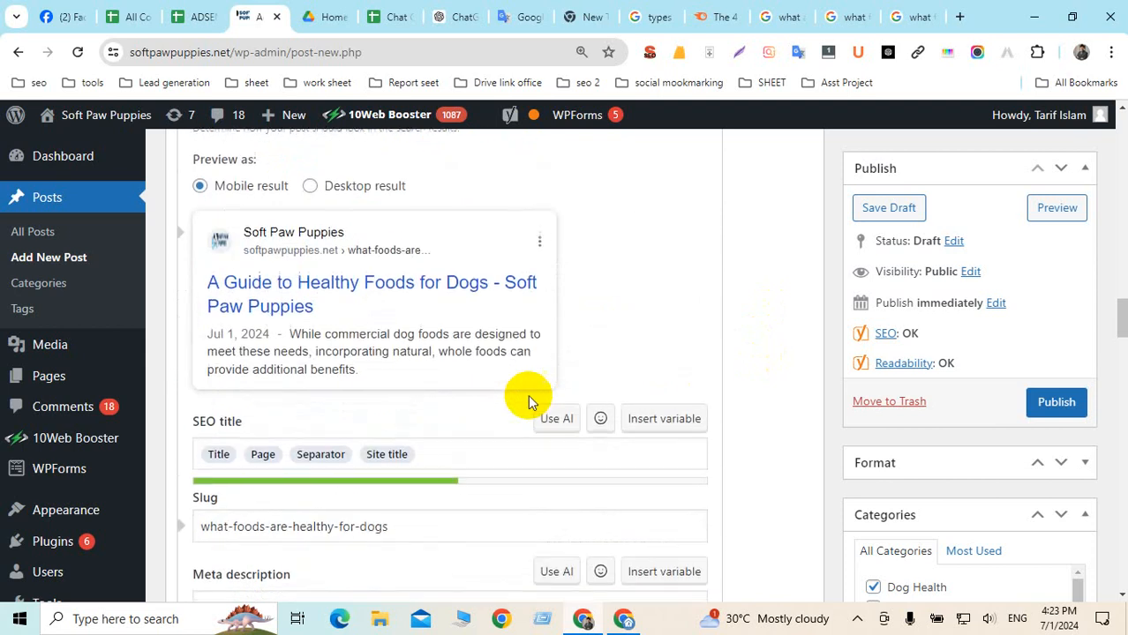
scroll(532, 402, up, 8)
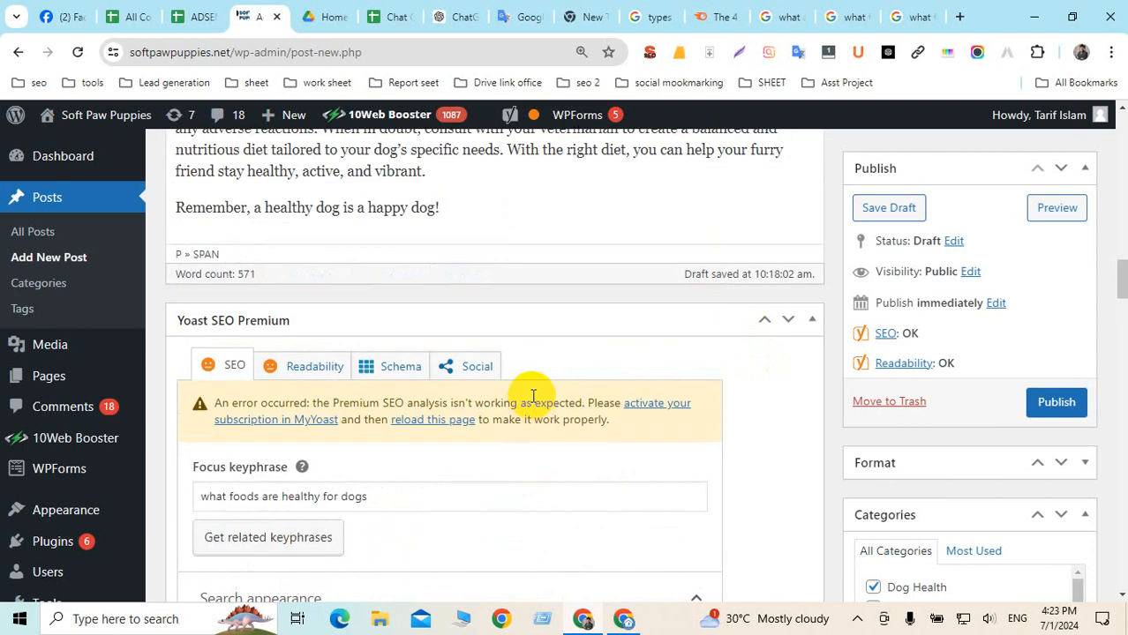
scroll(532, 402, up, 6)
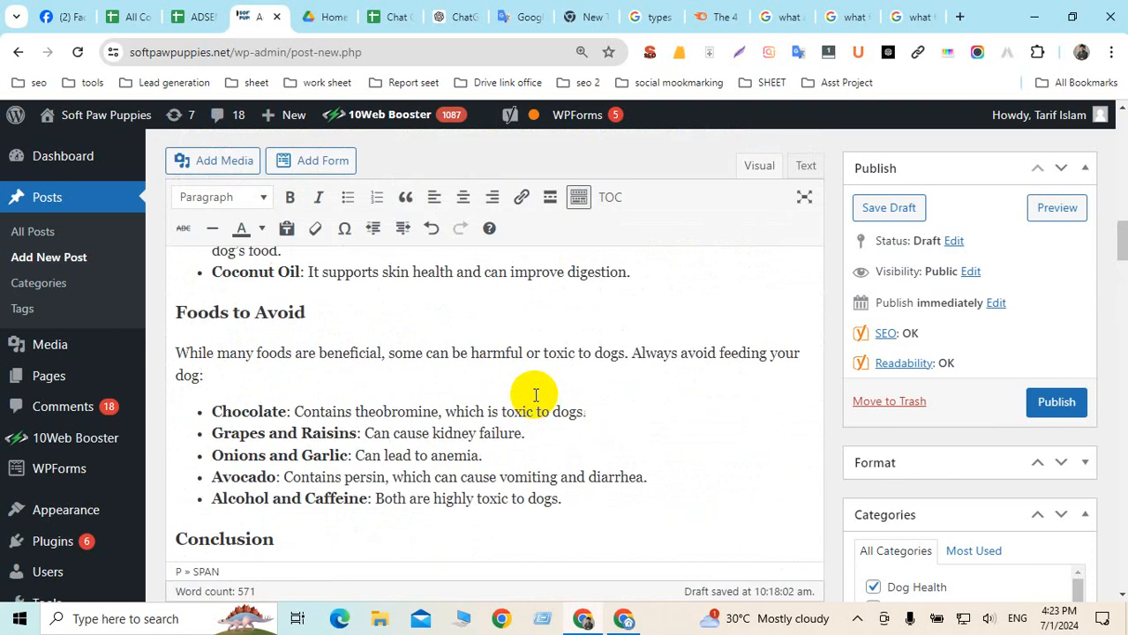
scroll(559, 406, down, 15)
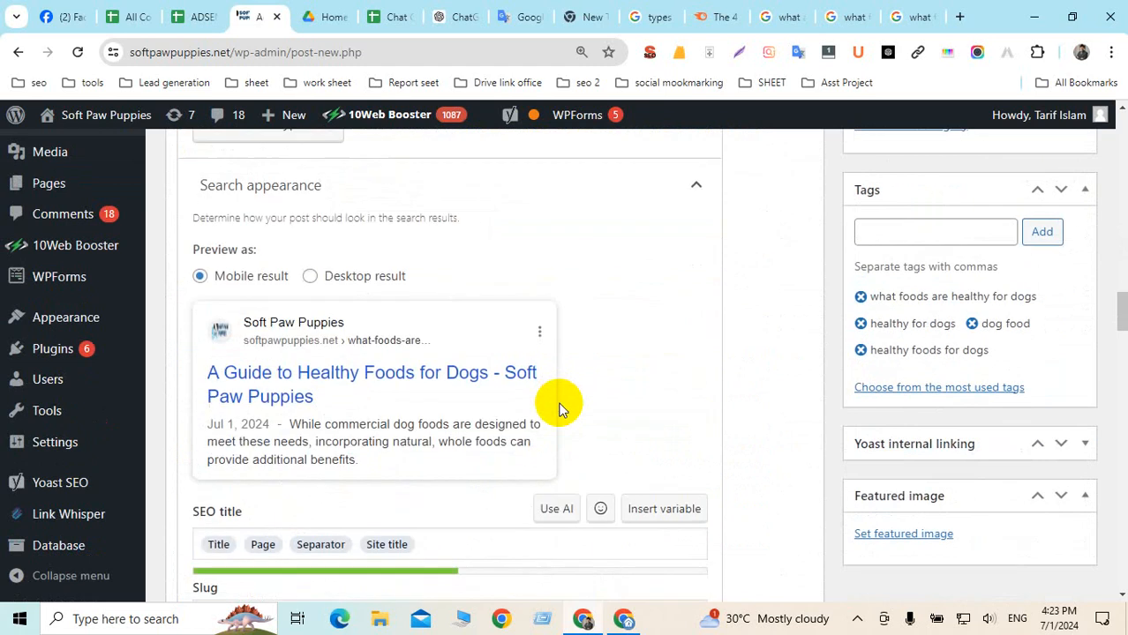
scroll(404, 408, down, 4)
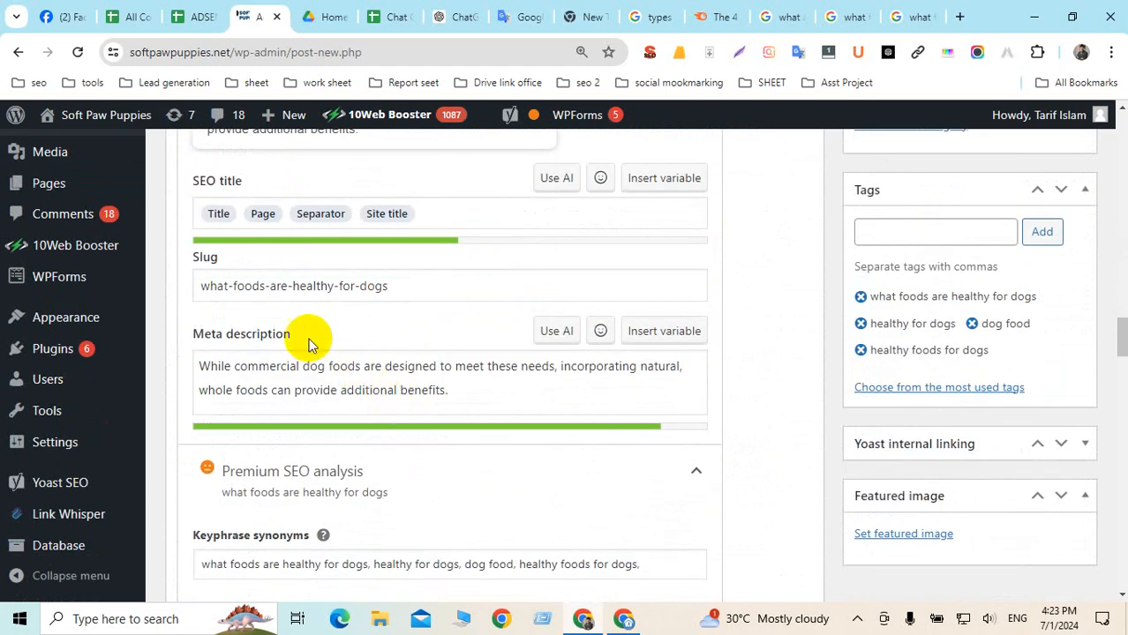
scroll(292, 322, down, 2)
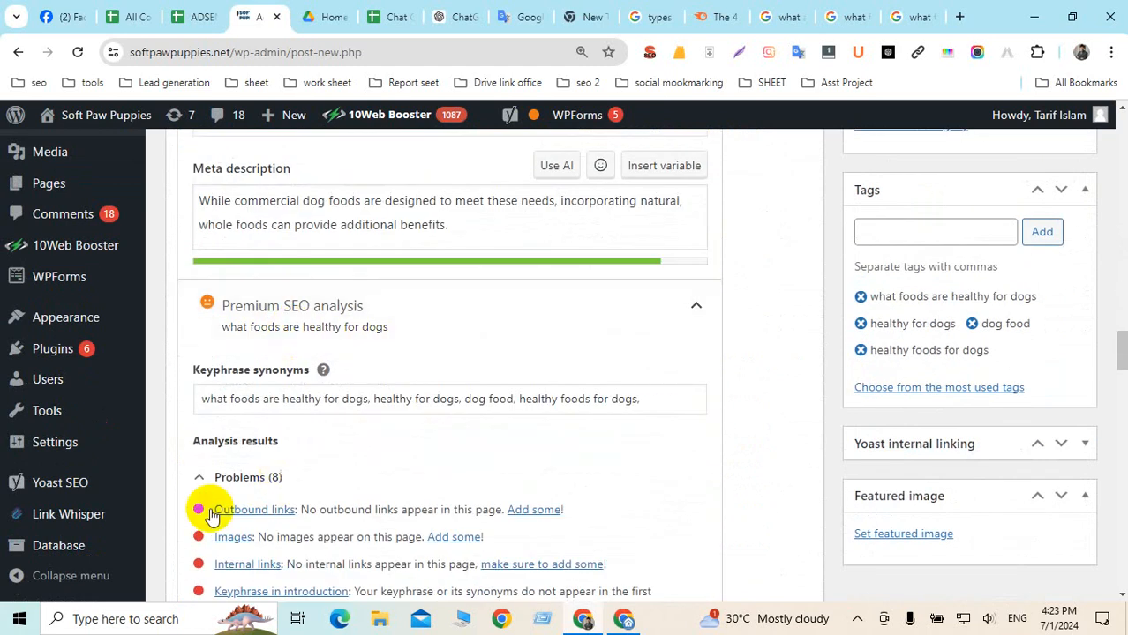
scroll(481, 473, up, 10)
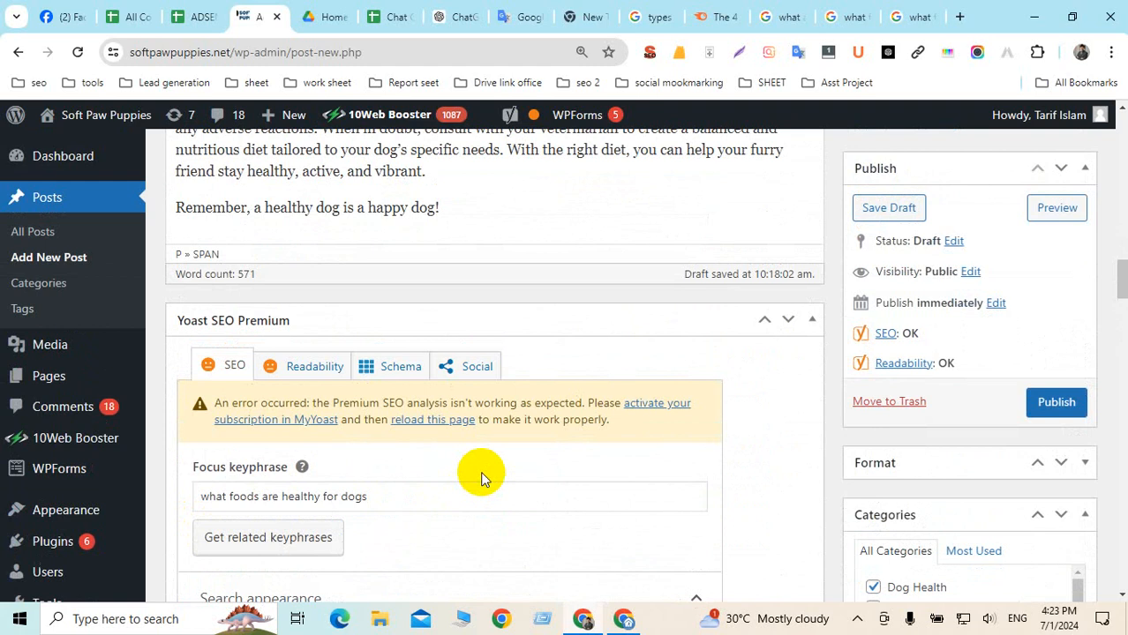
scroll(481, 476, down, 3)
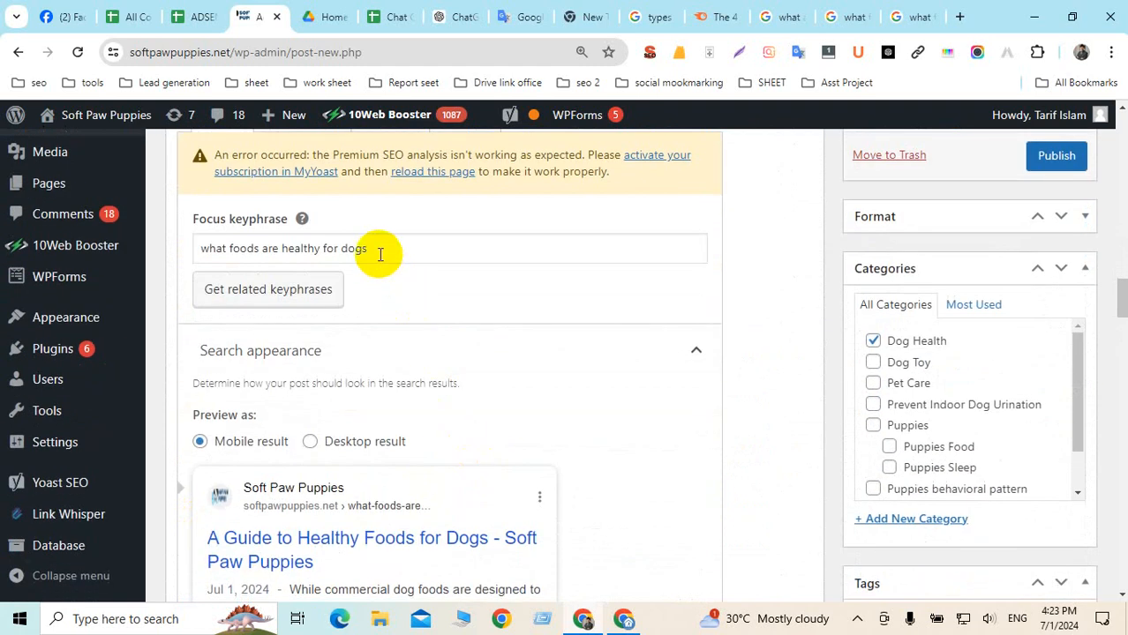
drag(378, 251, 200, 249)
key(ctrl+c)
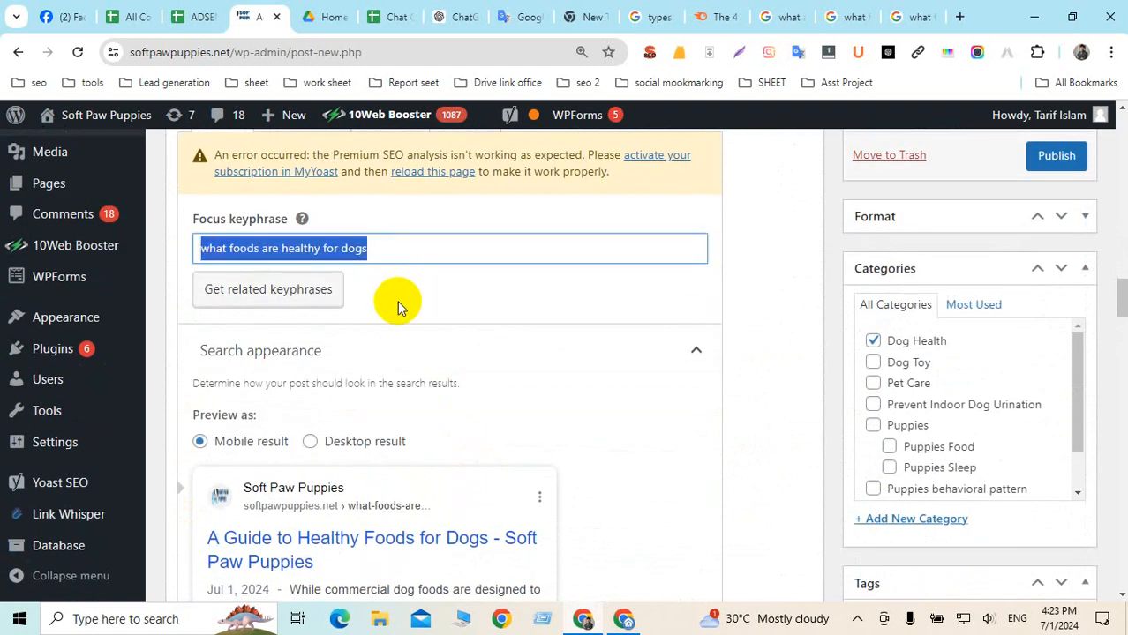
click(302, 247)
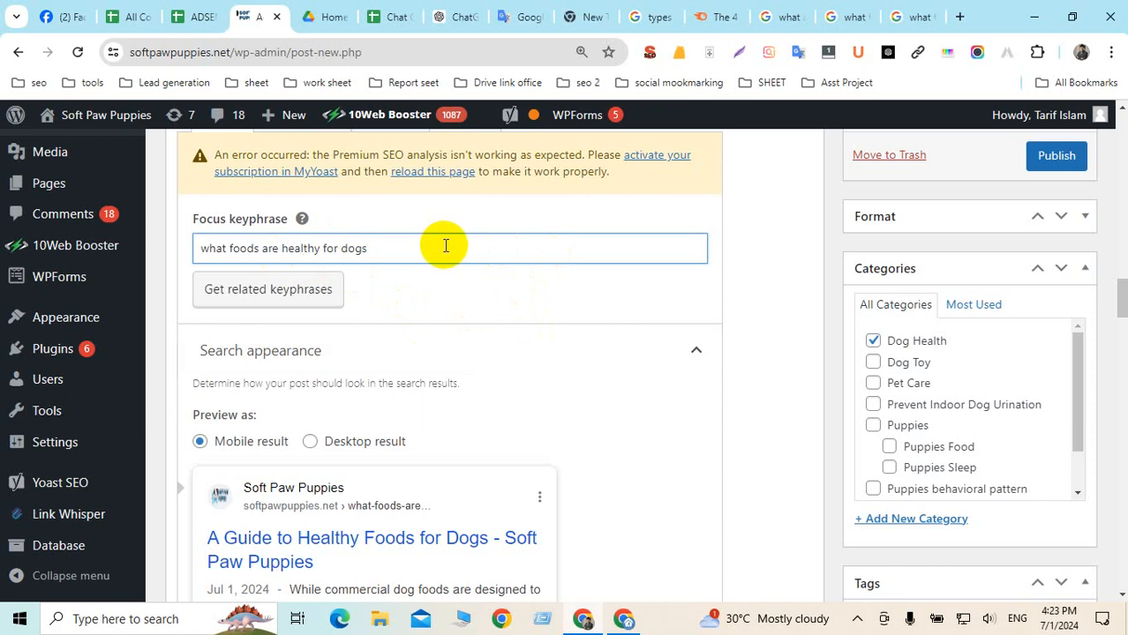
key(ctrl+f)
key(ctrl+v)
Move 'Some of the best vegetables for dogs include:' into its own paragraph and bold it
scroll(445, 247, up, 15)
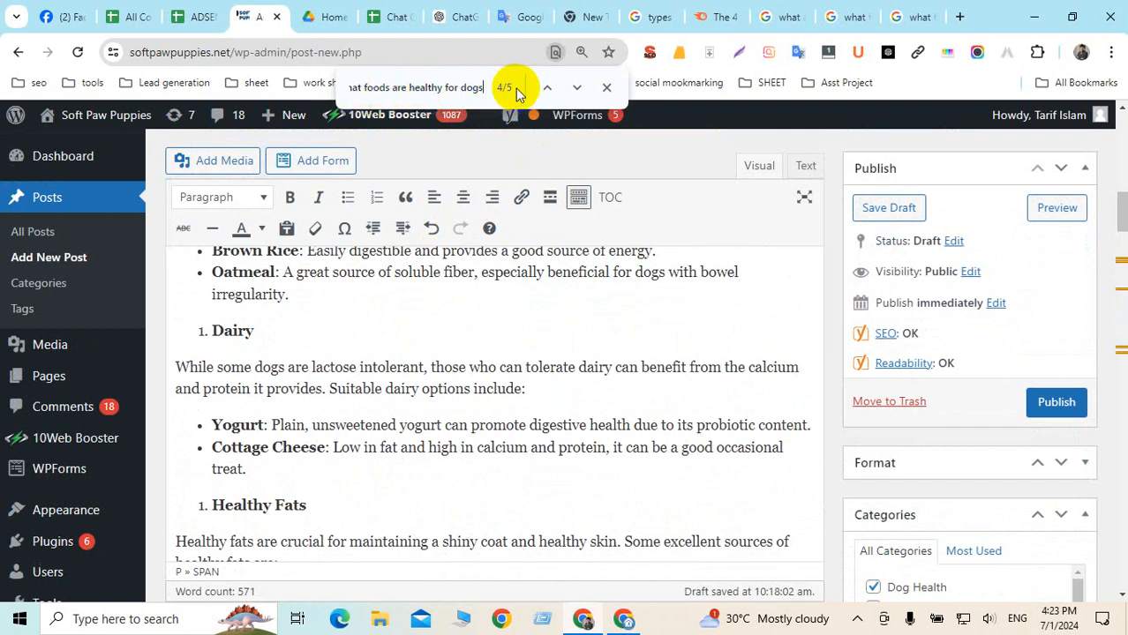
scroll(422, 398, up, 3)
scroll(423, 398, up, 5)
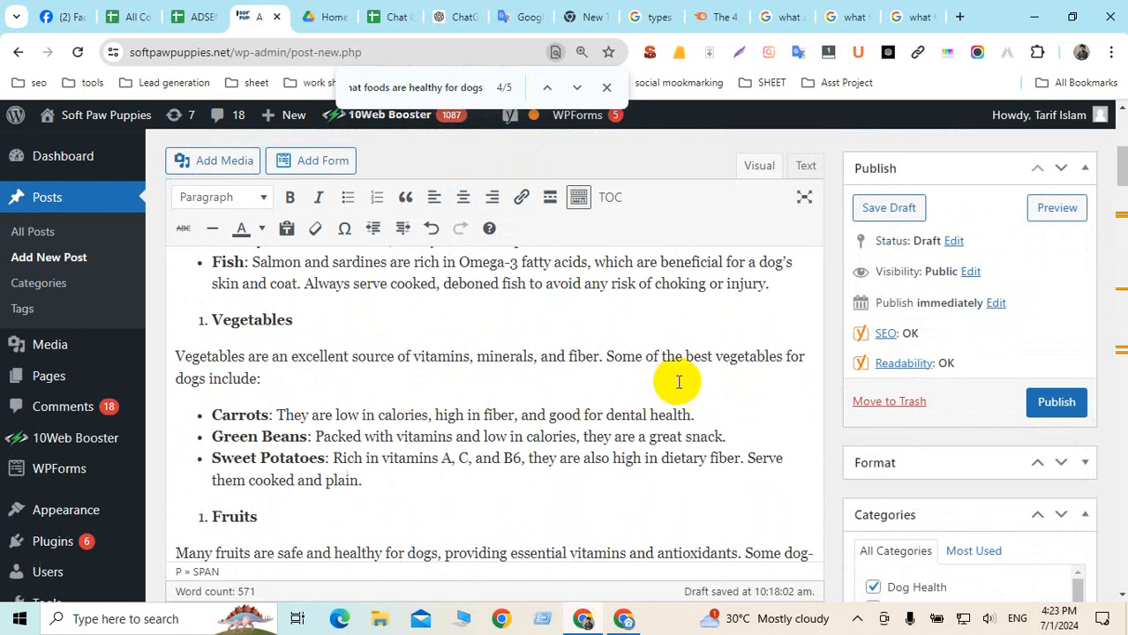
click(605, 357)
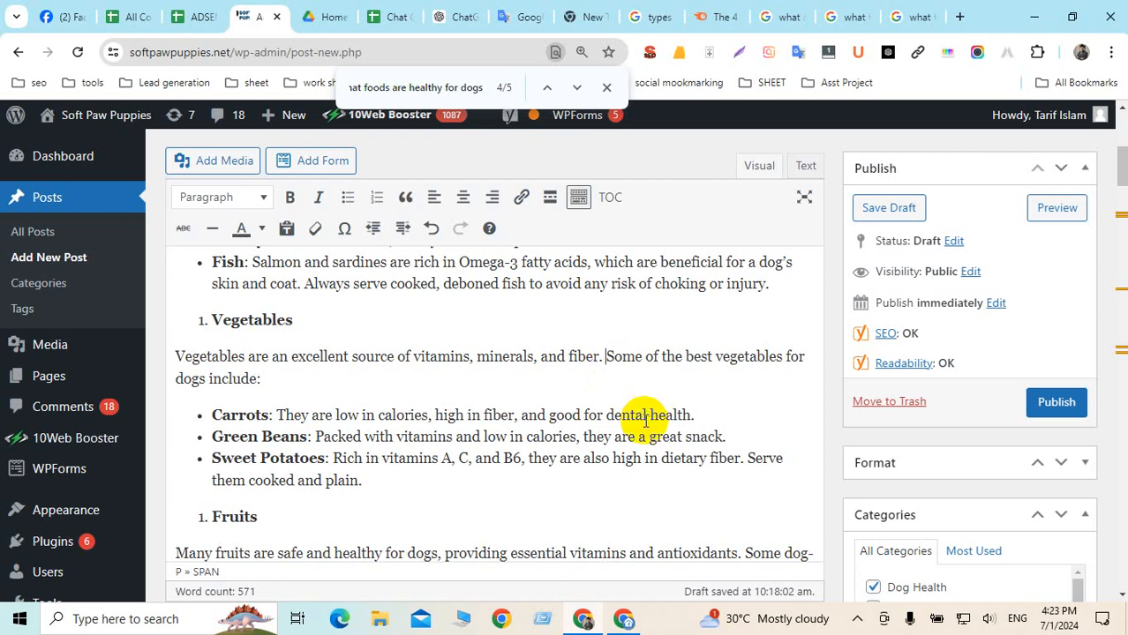
key(Return)
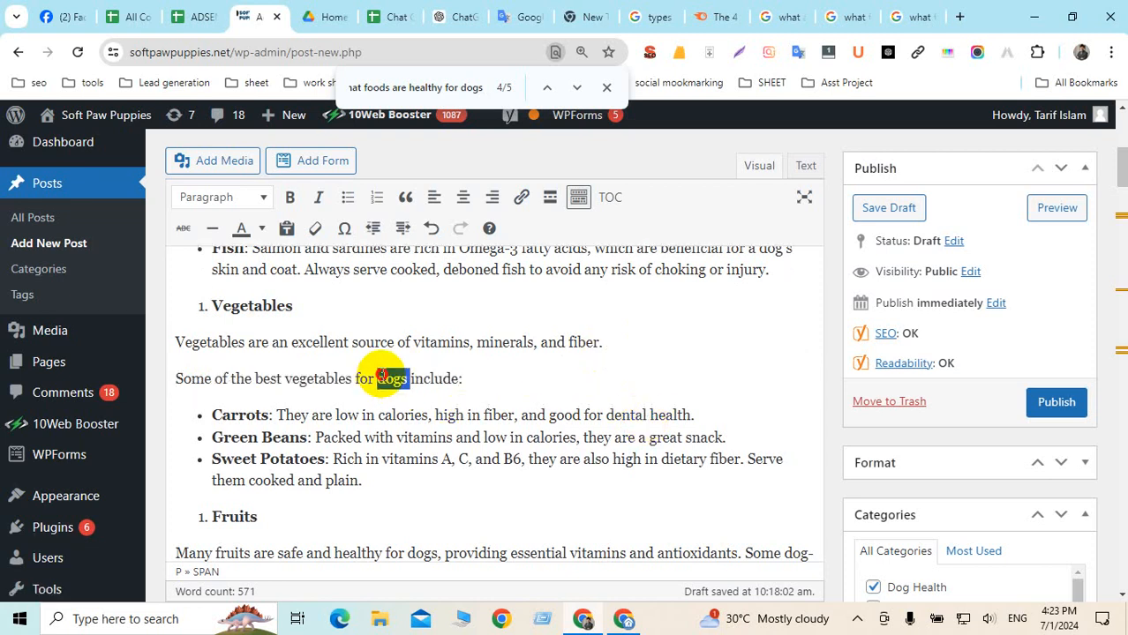
triple_click(381, 378)
click(290, 197)
click(312, 309)
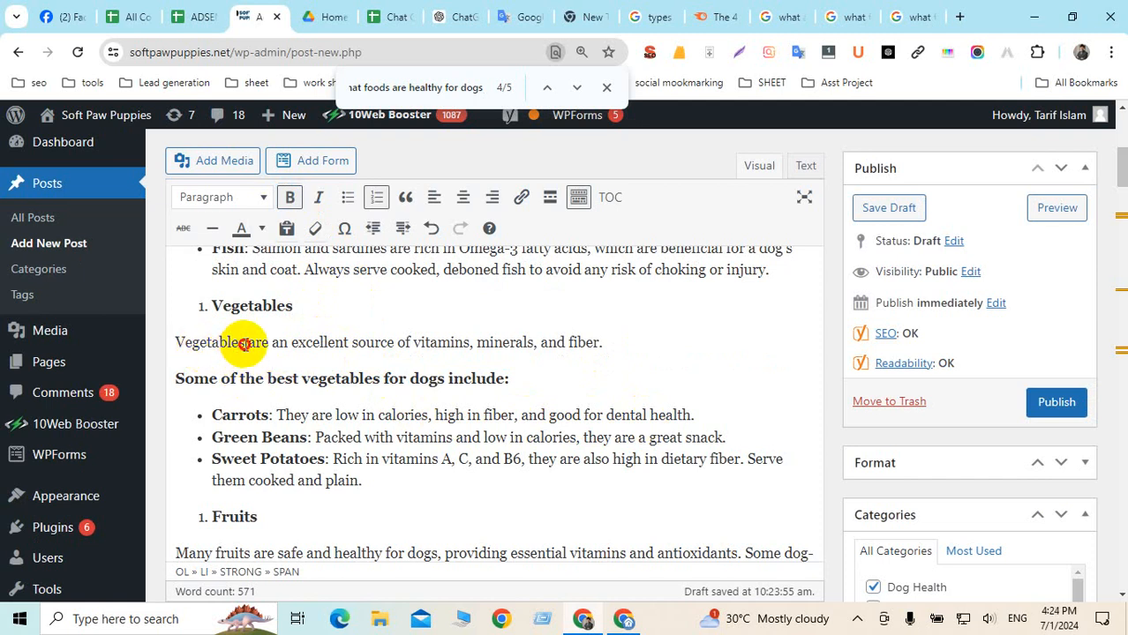
drag(245, 344, 171, 334)
key(ctrl+c)
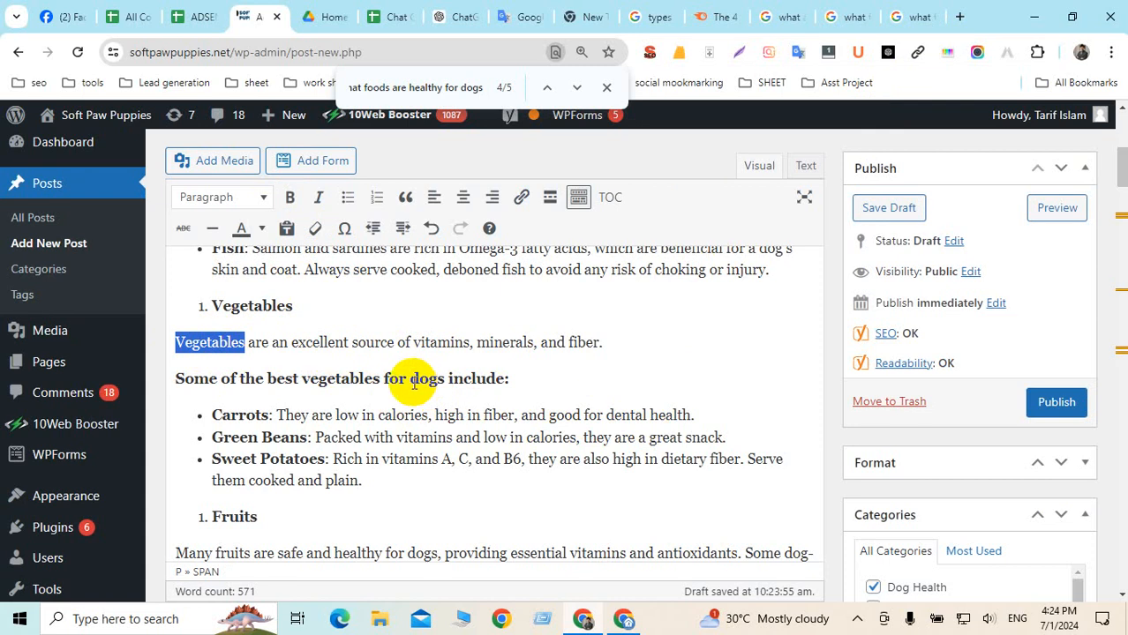
Search Google for 'Vegetables for dogs' in a new tab
click(960, 19)
key(ctrl+v)
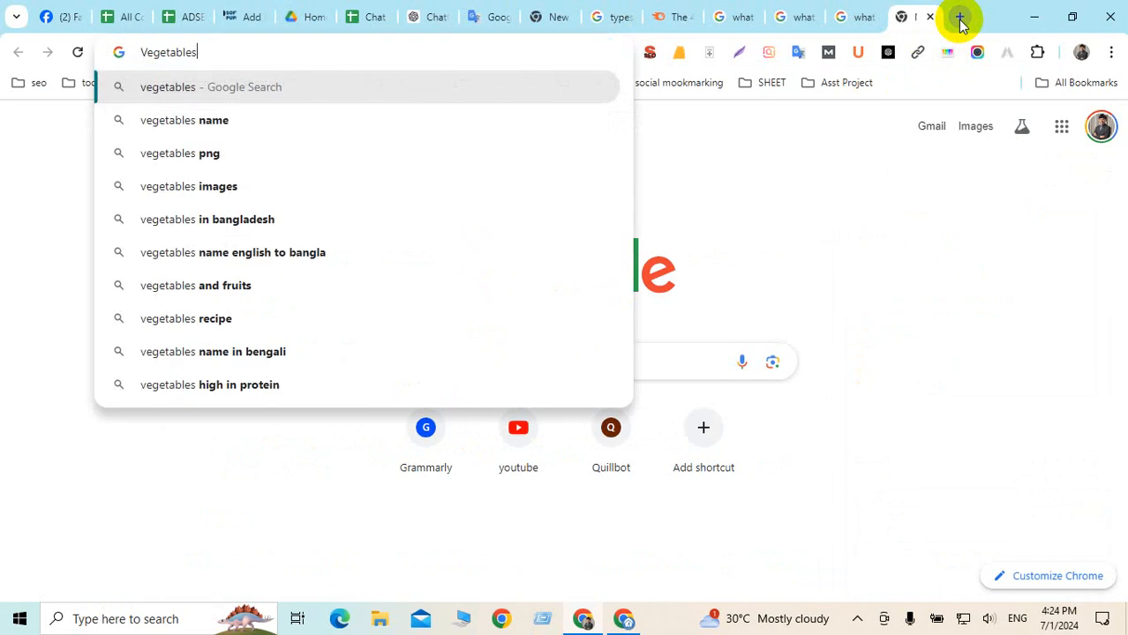
text(for)
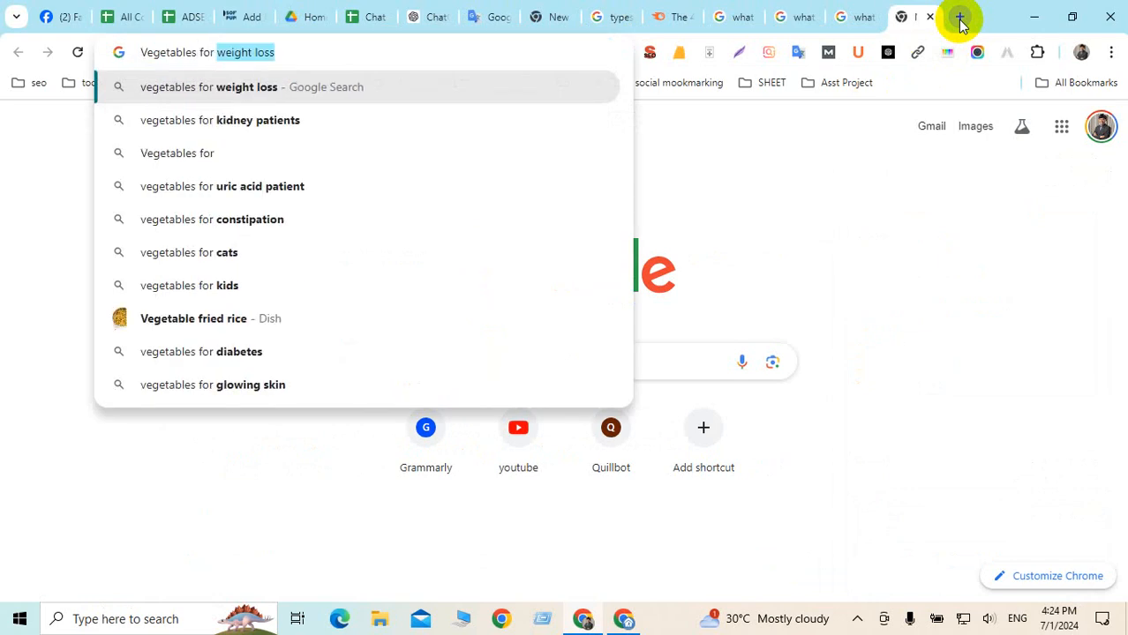
text( do)
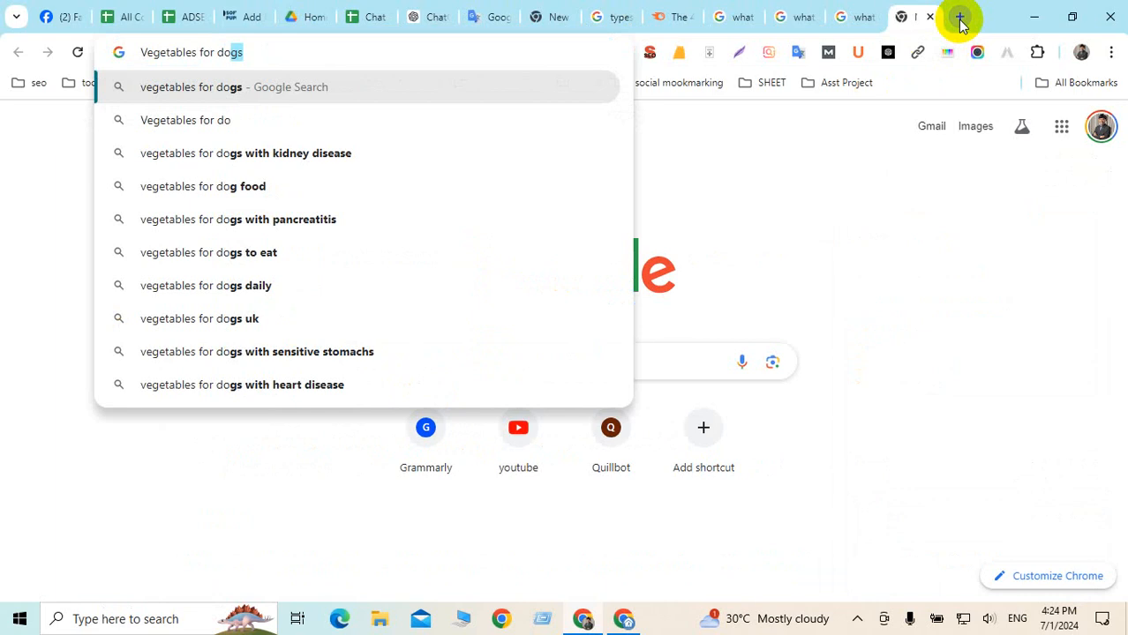
text(gs)
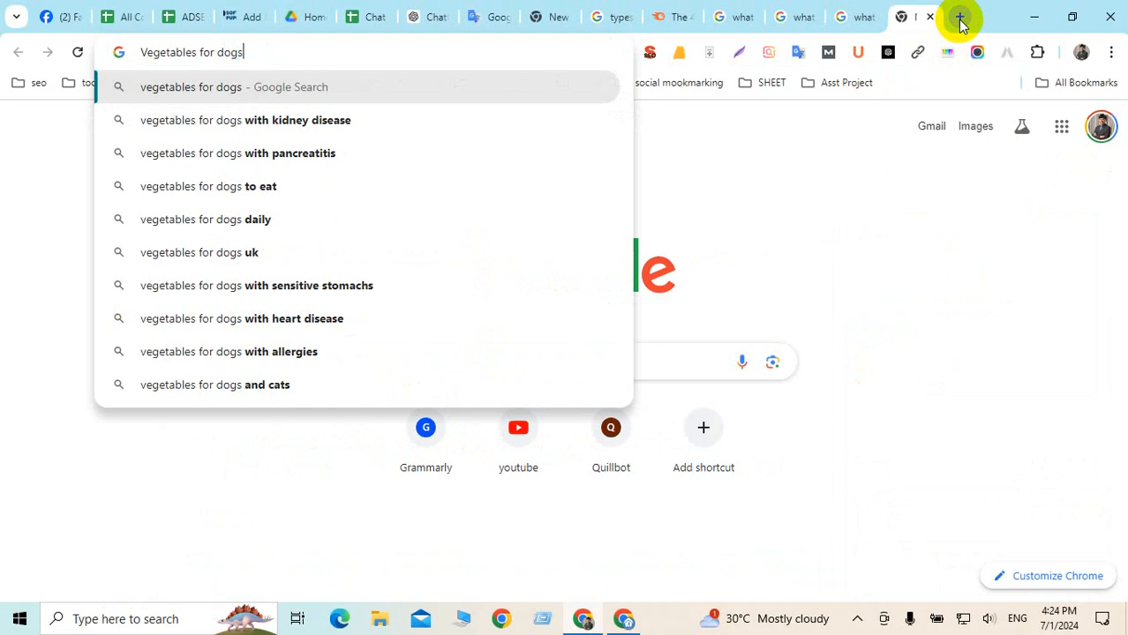
key(Return)
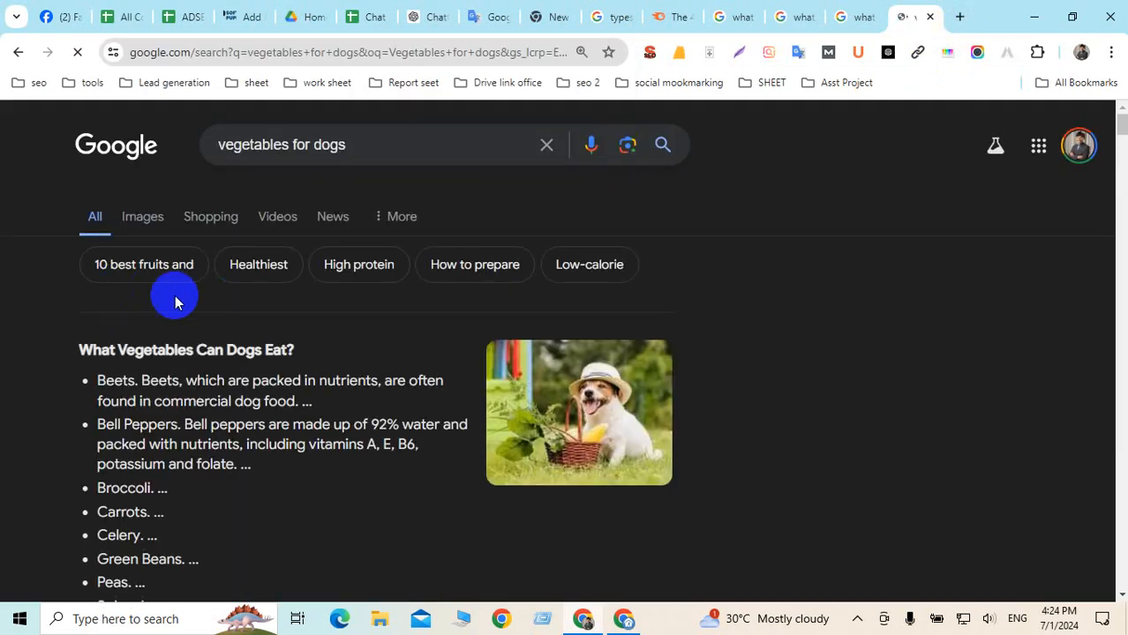
scroll(426, 300, down, 1)
scroll(426, 302, down, 3)
scroll(379, 284, down, 3)
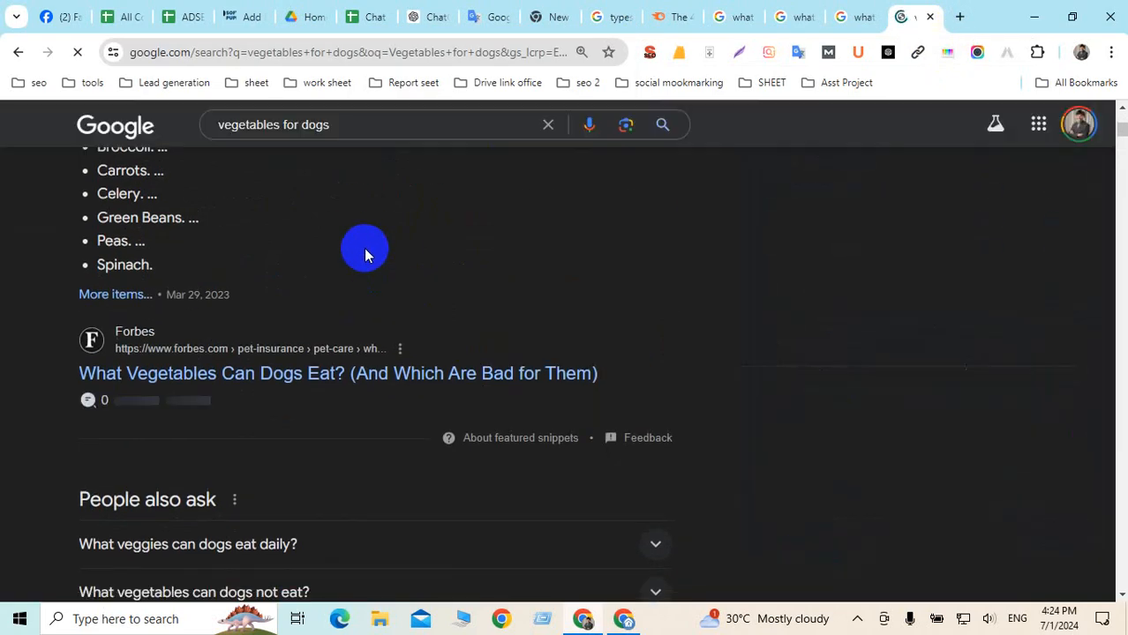
scroll(366, 255, down, 3)
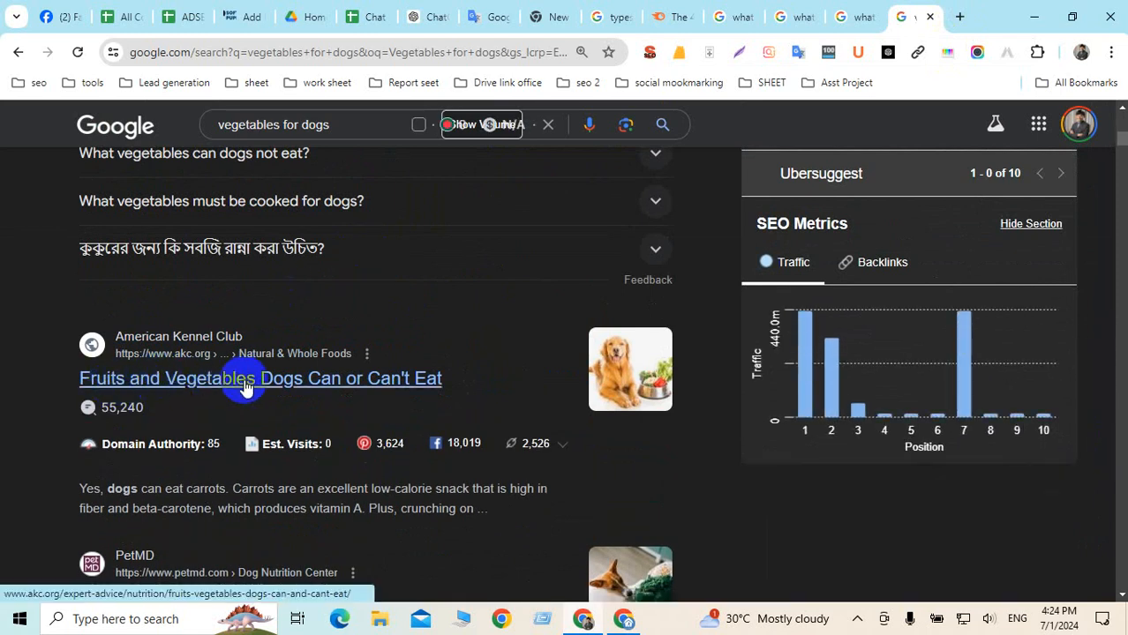
Open the AKC 'Fruits and Vegetables Dogs Can or Can't Eat' article and copy its URL
middle_click(192, 386)
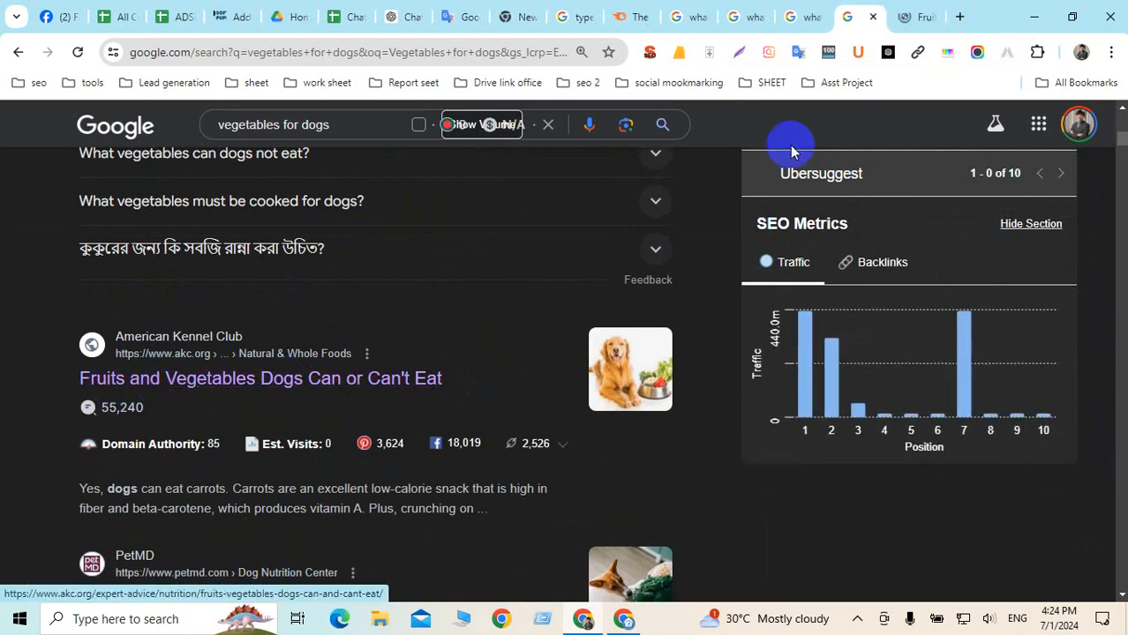
click(913, 18)
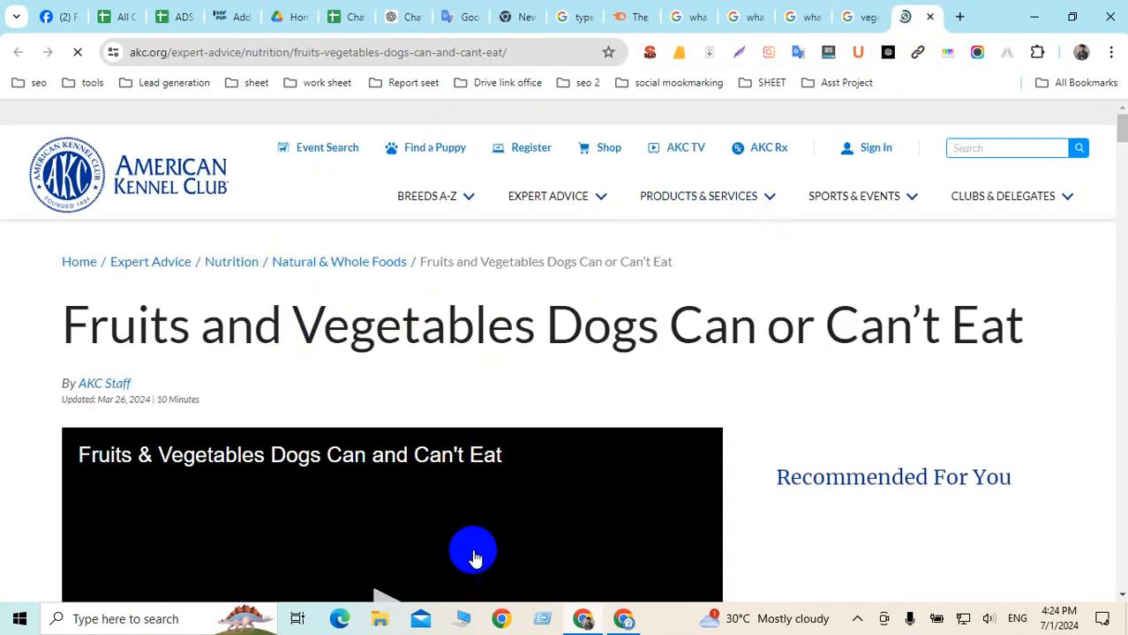
scroll(532, 402, down, 10)
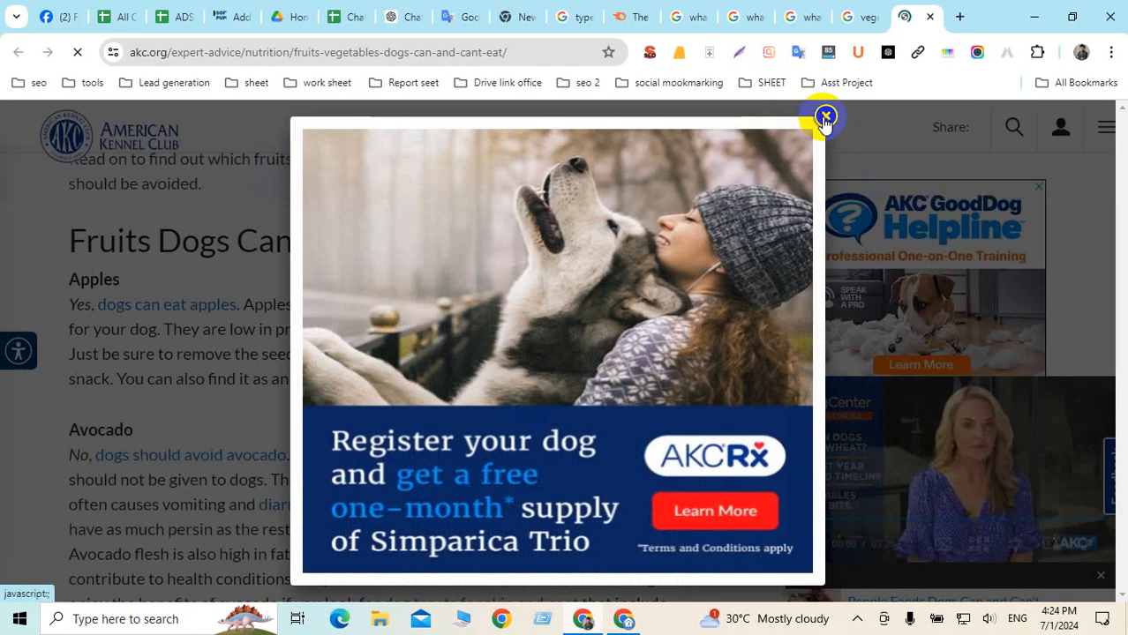
click(825, 115)
click(530, 52)
key(ctrl+c)
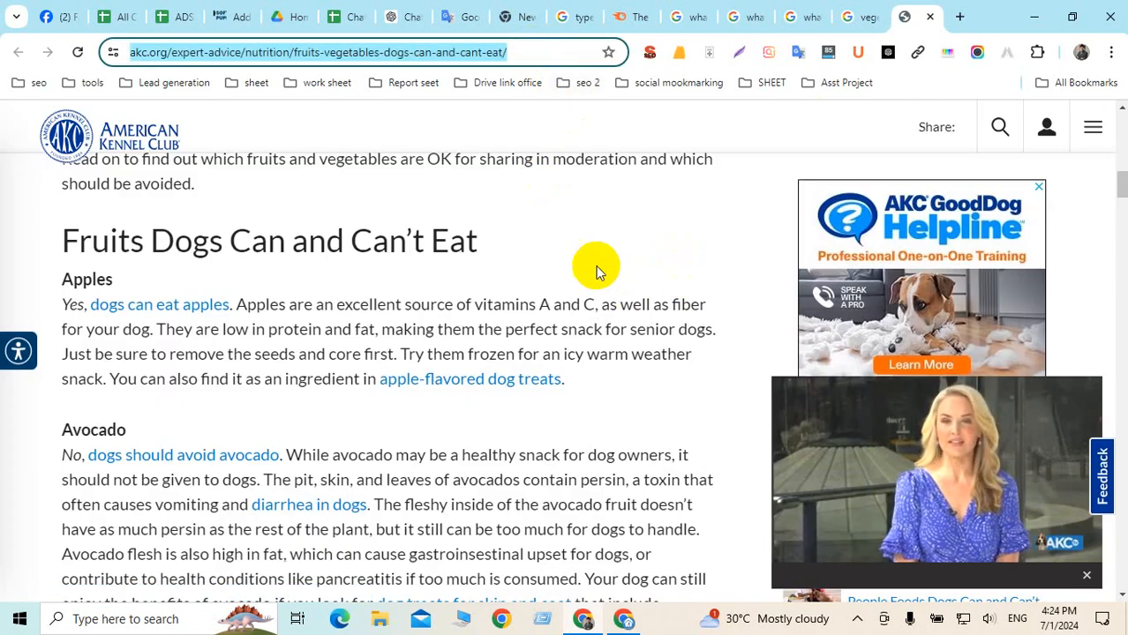
click(230, 17)
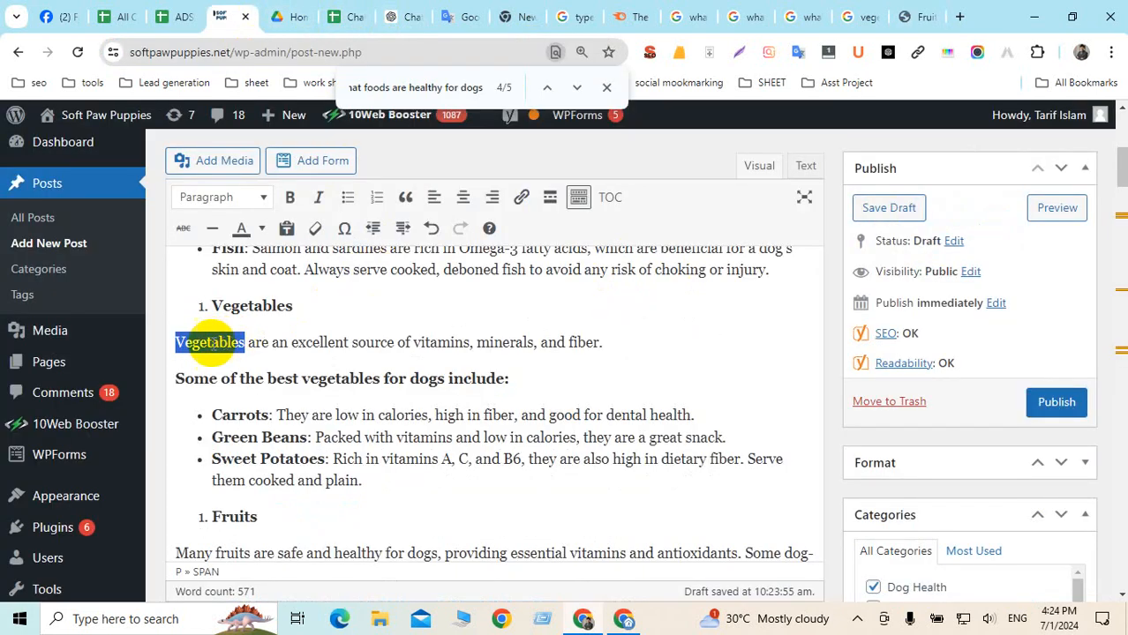
Bold 'Vegetables' and link it to the akc.org article, opening in a new tab
click(293, 197)
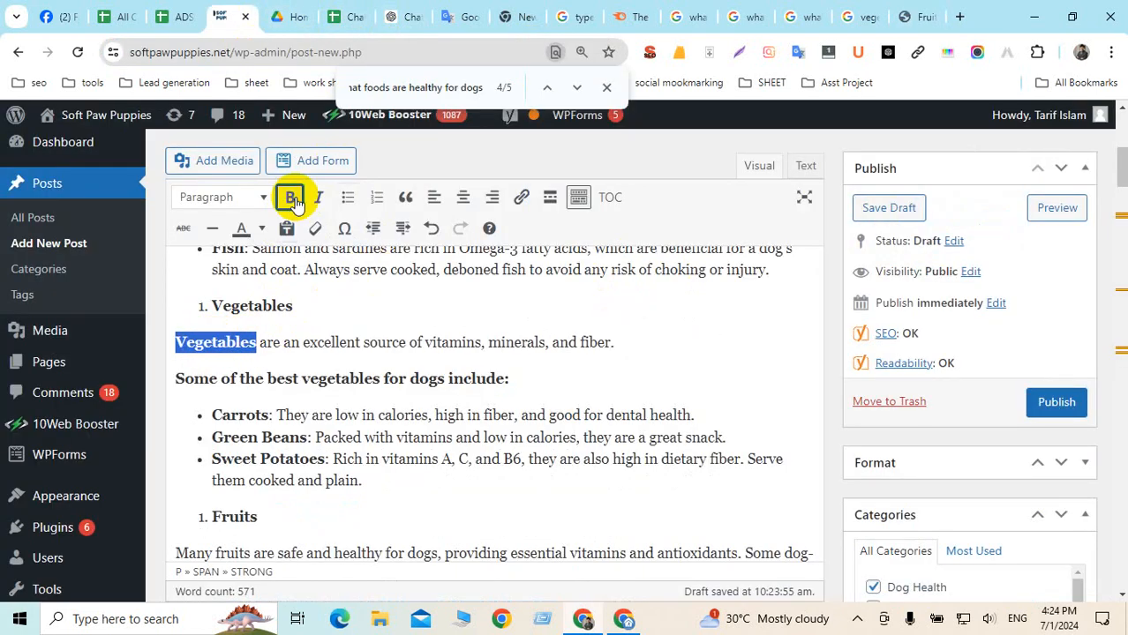
click(521, 199)
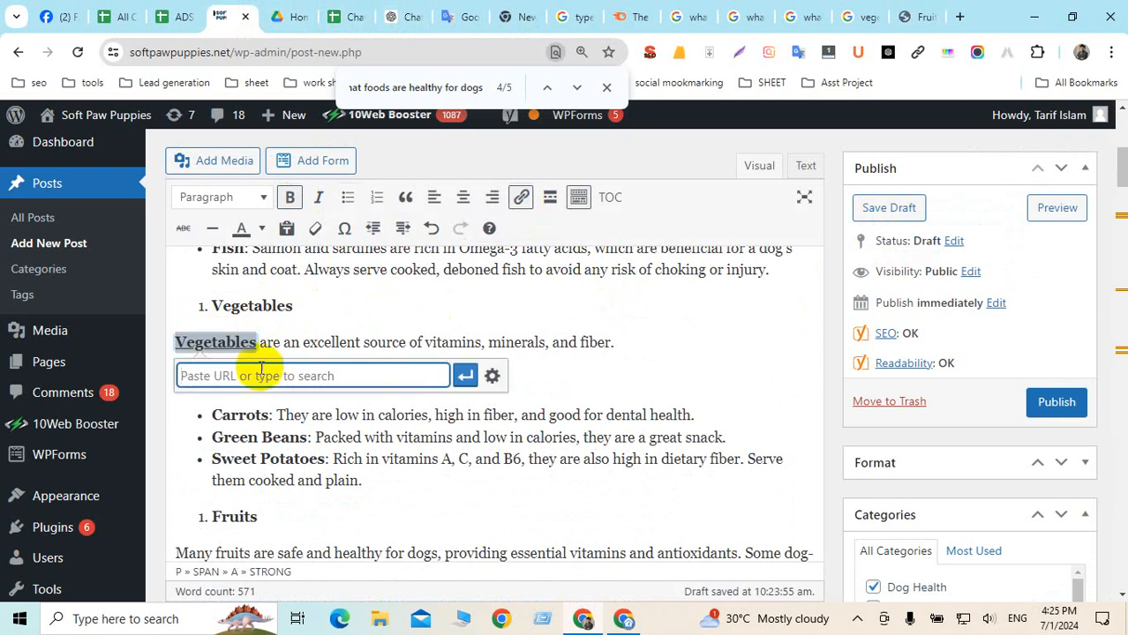
key(ctrl+v)
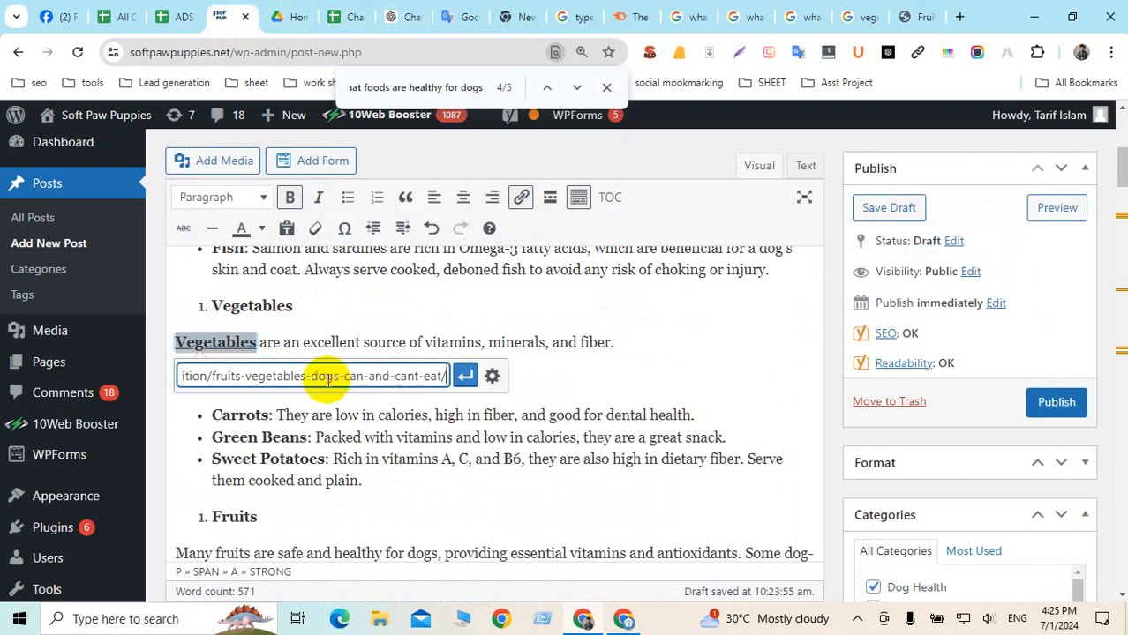
click(491, 378)
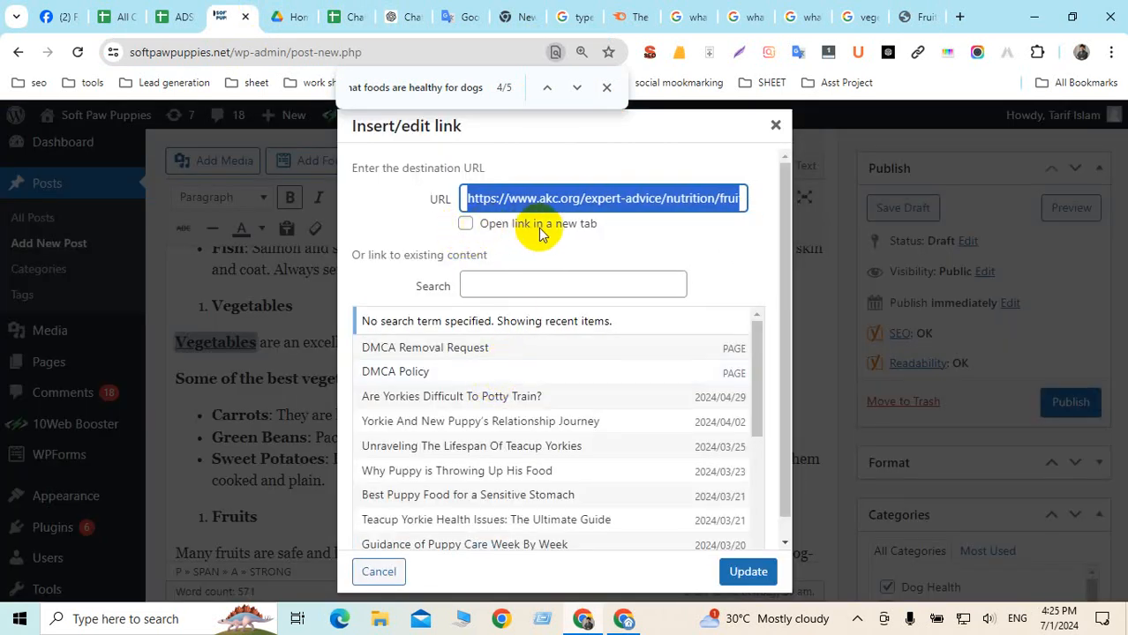
click(466, 224)
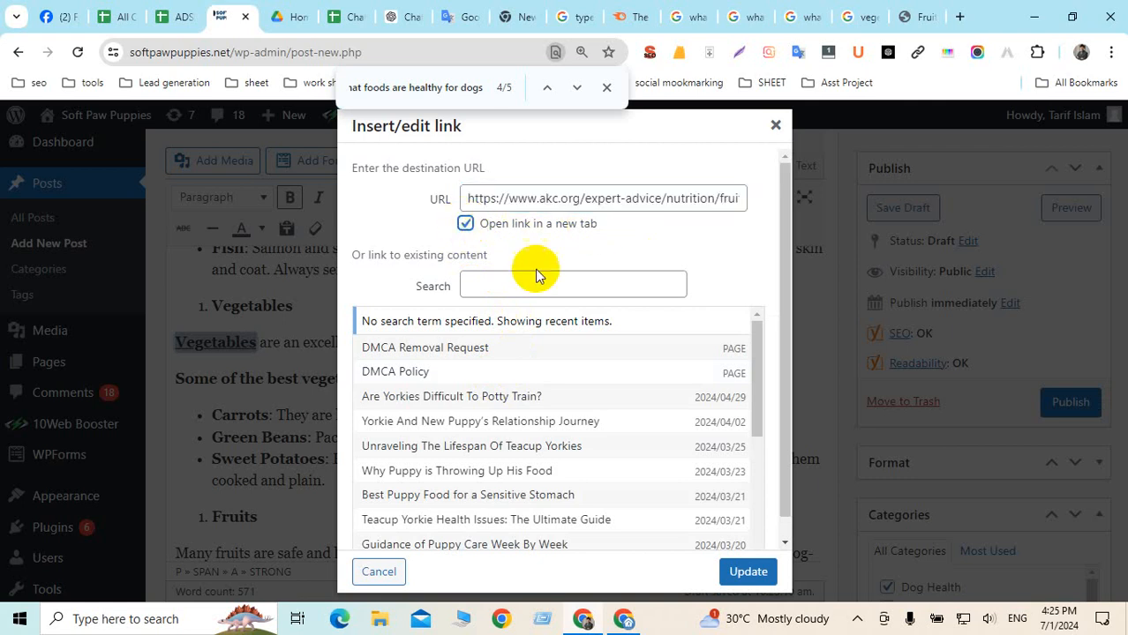
click(749, 573)
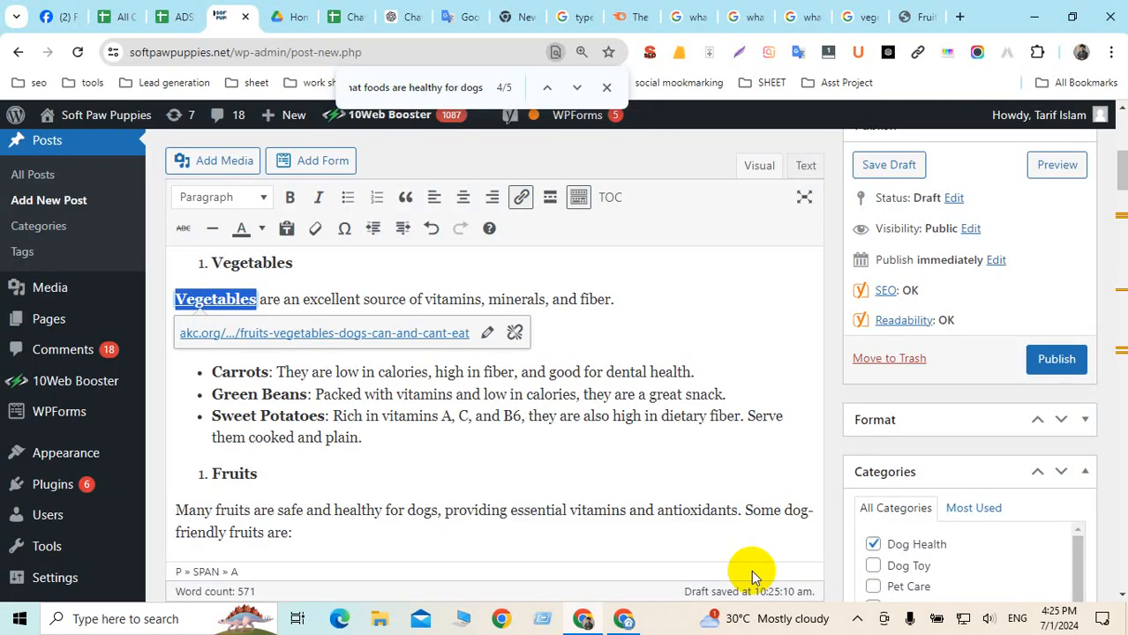
click(572, 416)
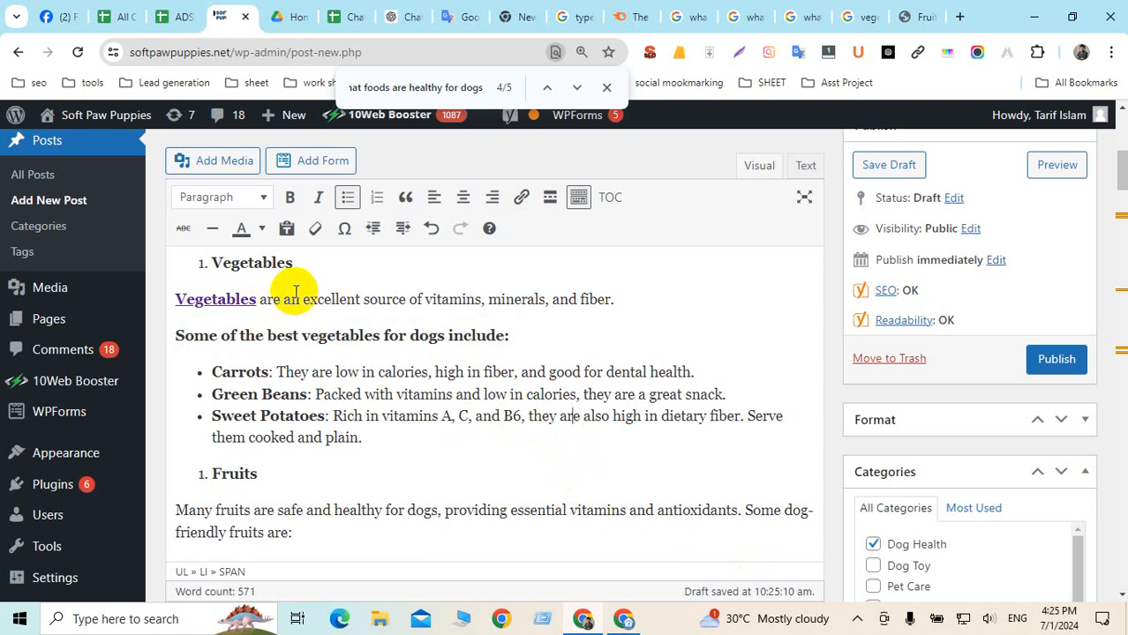
scroll(496, 458, down, 10)
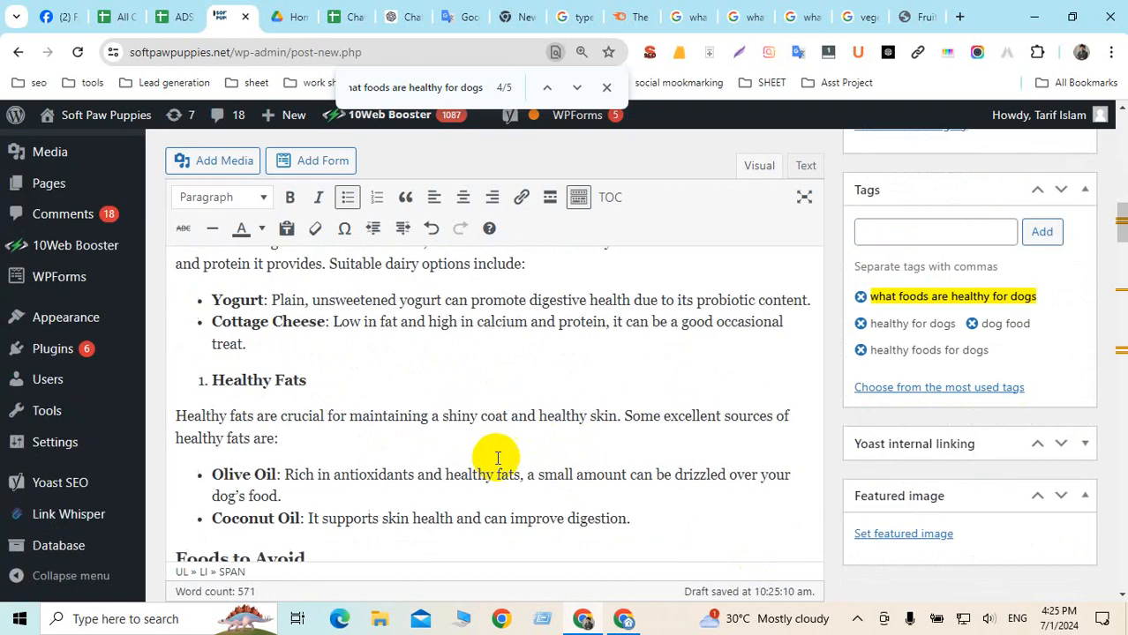
scroll(415, 428, down, 10)
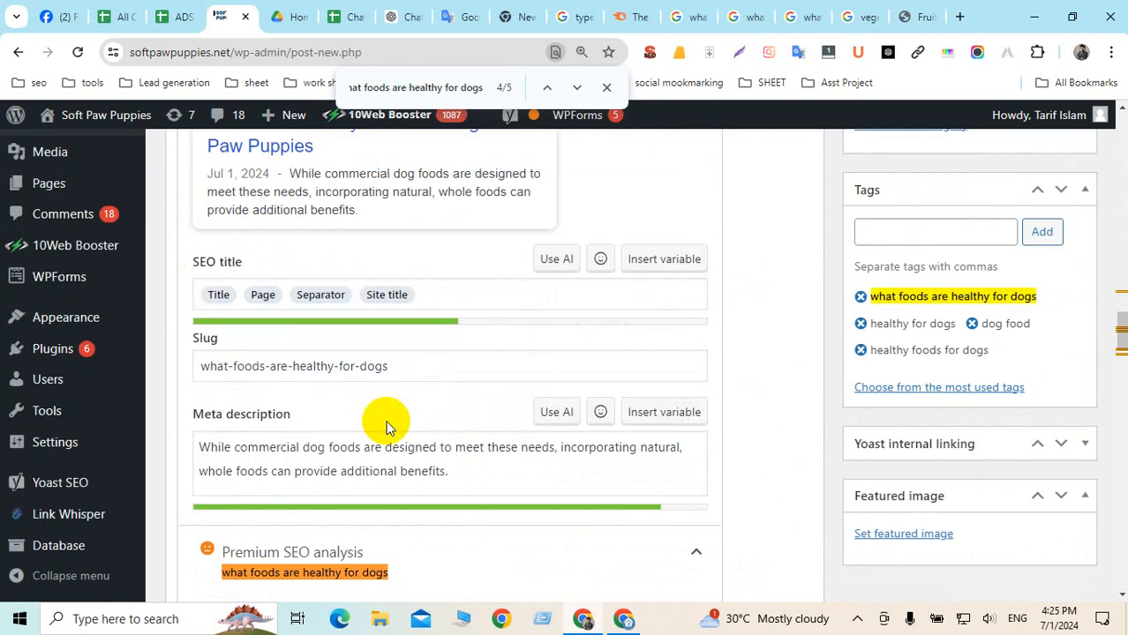
scroll(386, 428, down, 2)
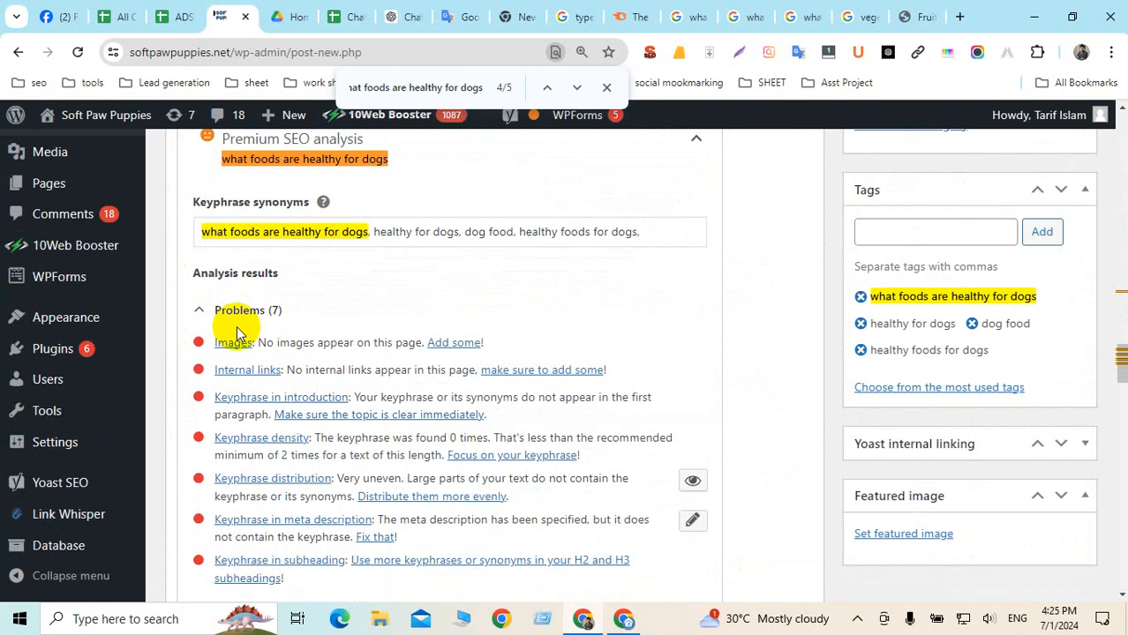
scroll(251, 342, down, 3)
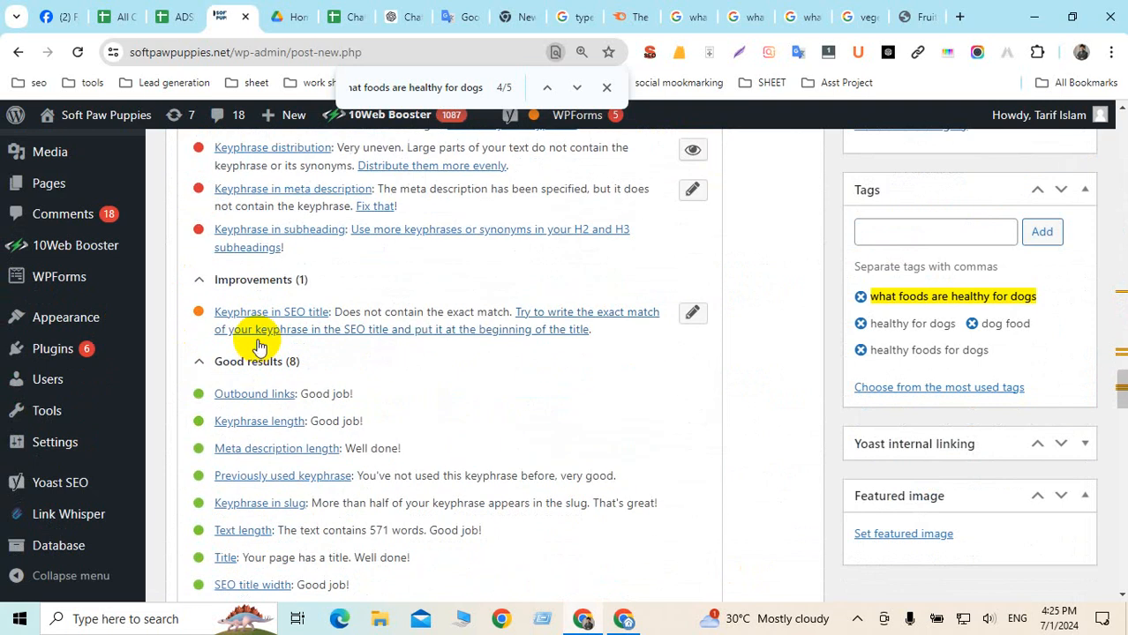
scroll(251, 345, down, 2)
scroll(252, 342, up, 1)
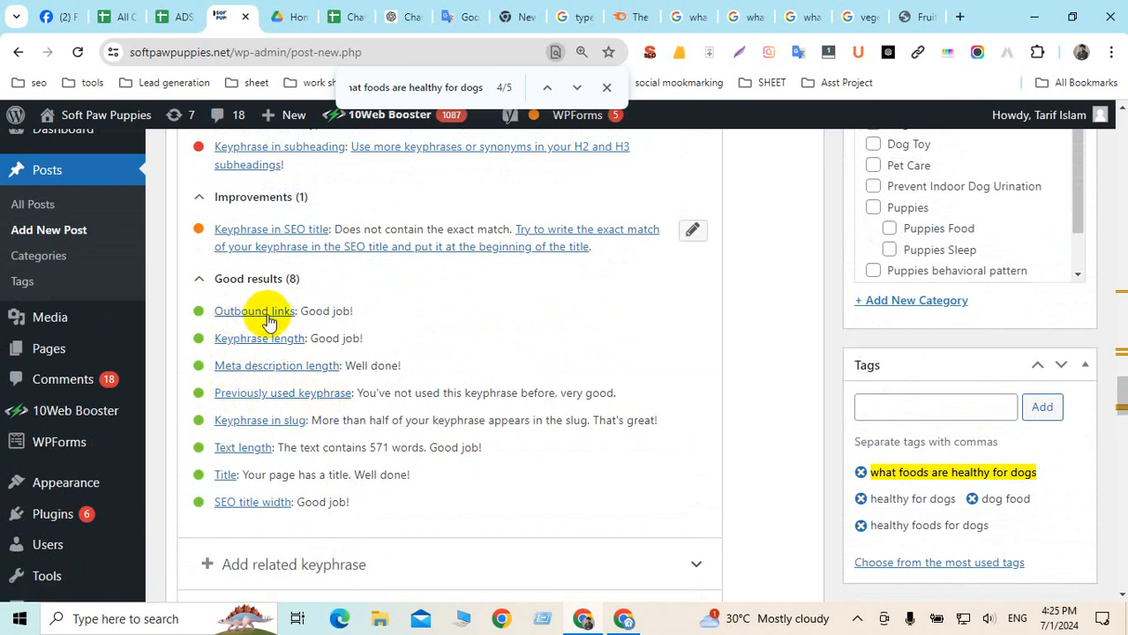
click(302, 312)
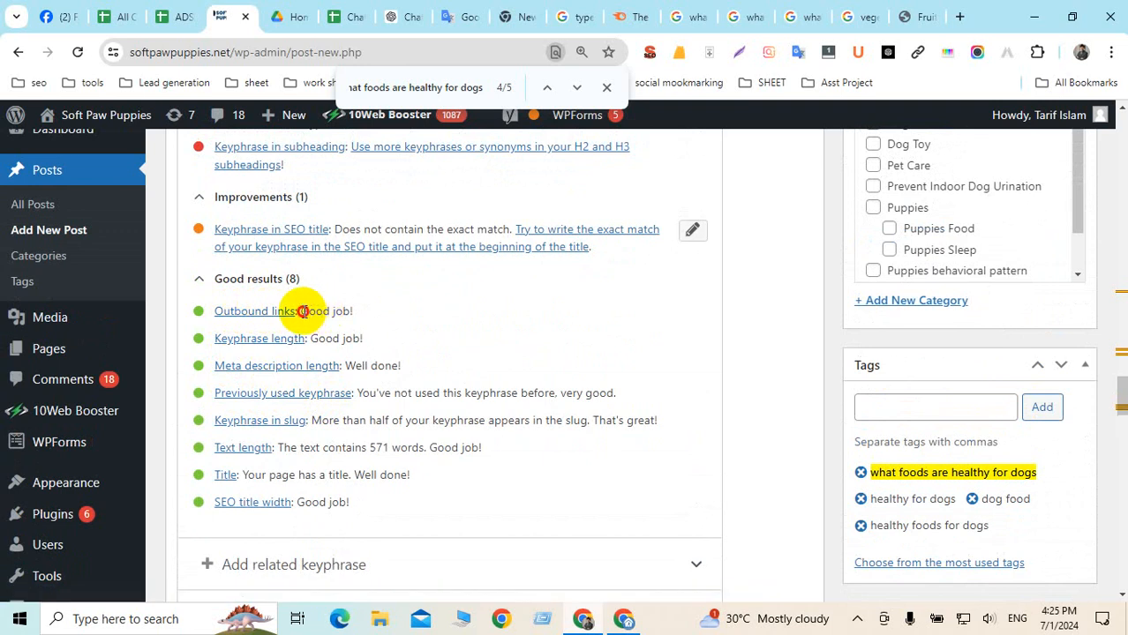
drag(303, 312, 363, 316)
scroll(365, 315, up, 4)
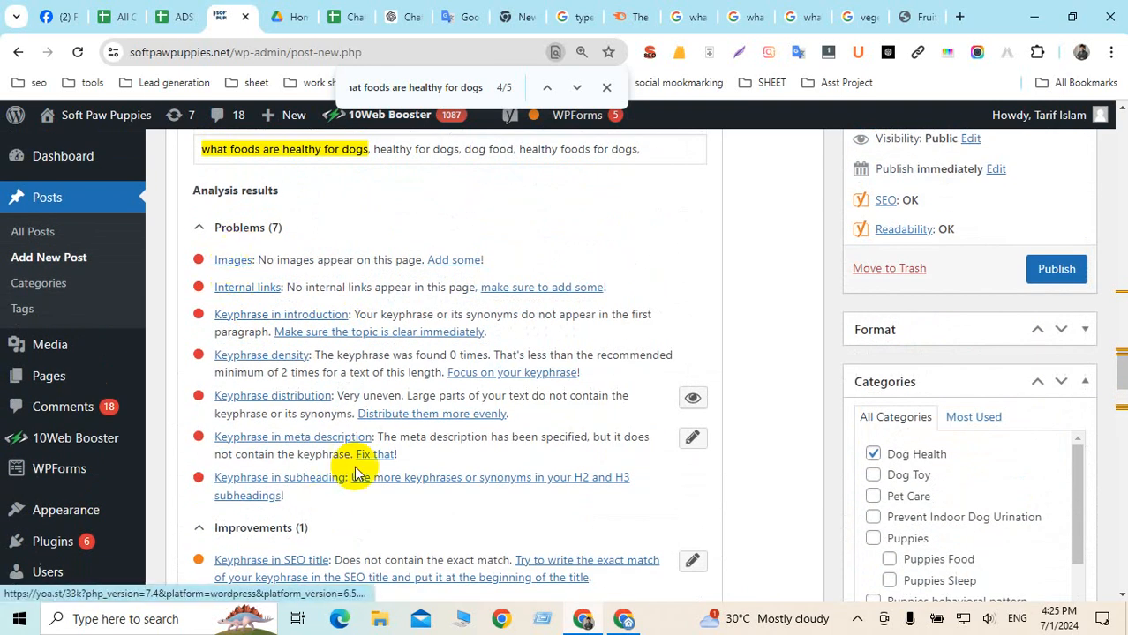
scroll(522, 399, up, 15)
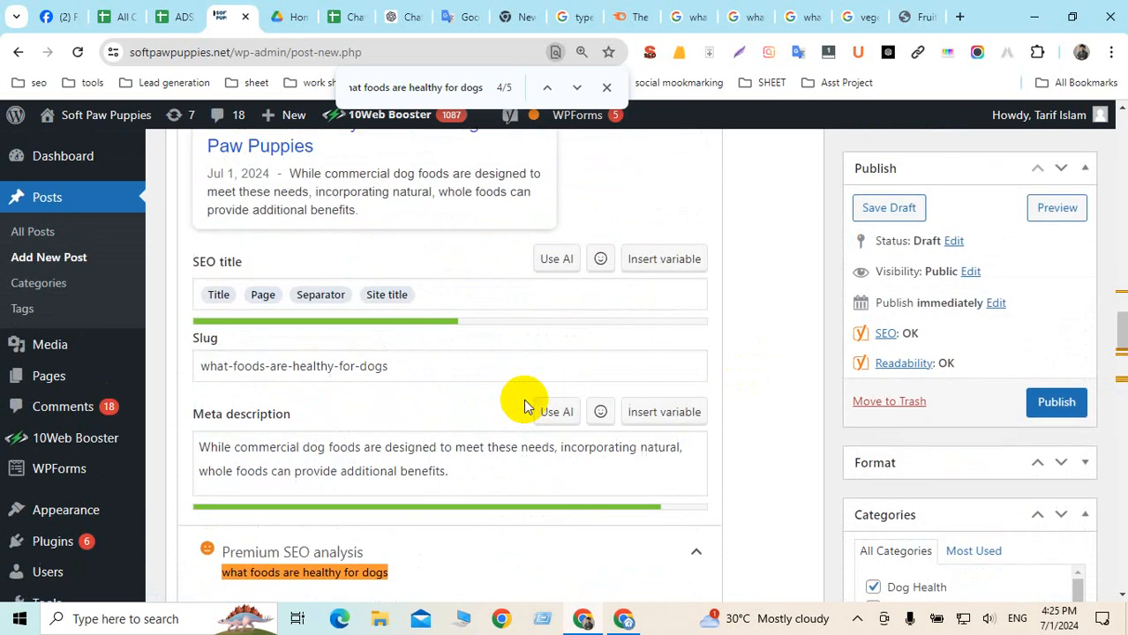
scroll(525, 400, up, 10)
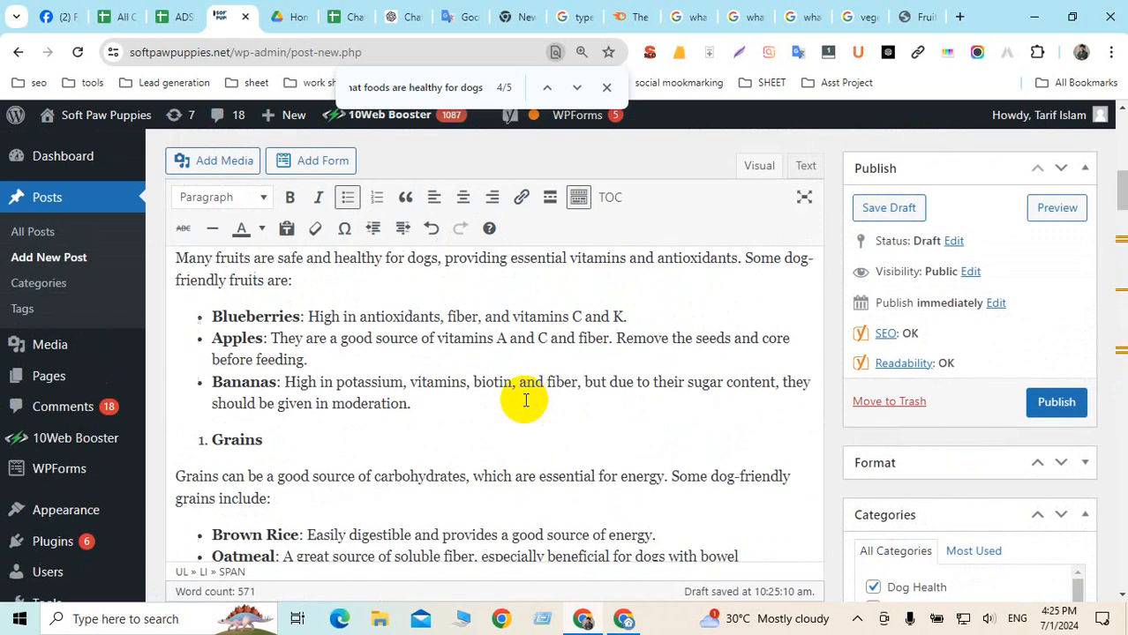
Switch to the Text view and locate the akc.org link in the HTML
scroll(494, 398, up, 2)
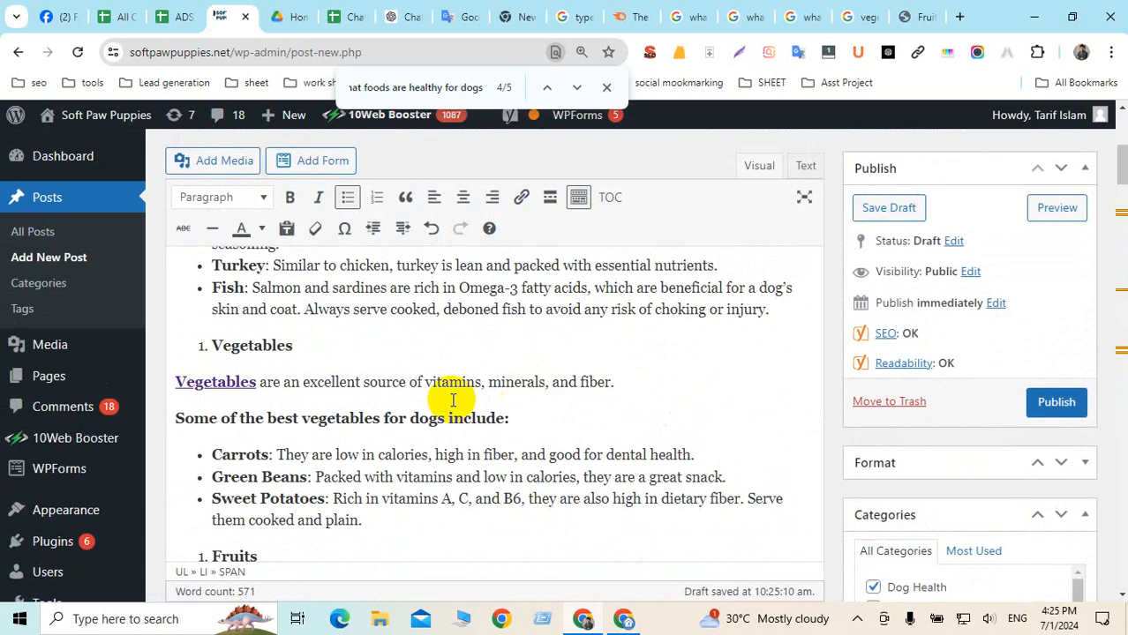
click(221, 383)
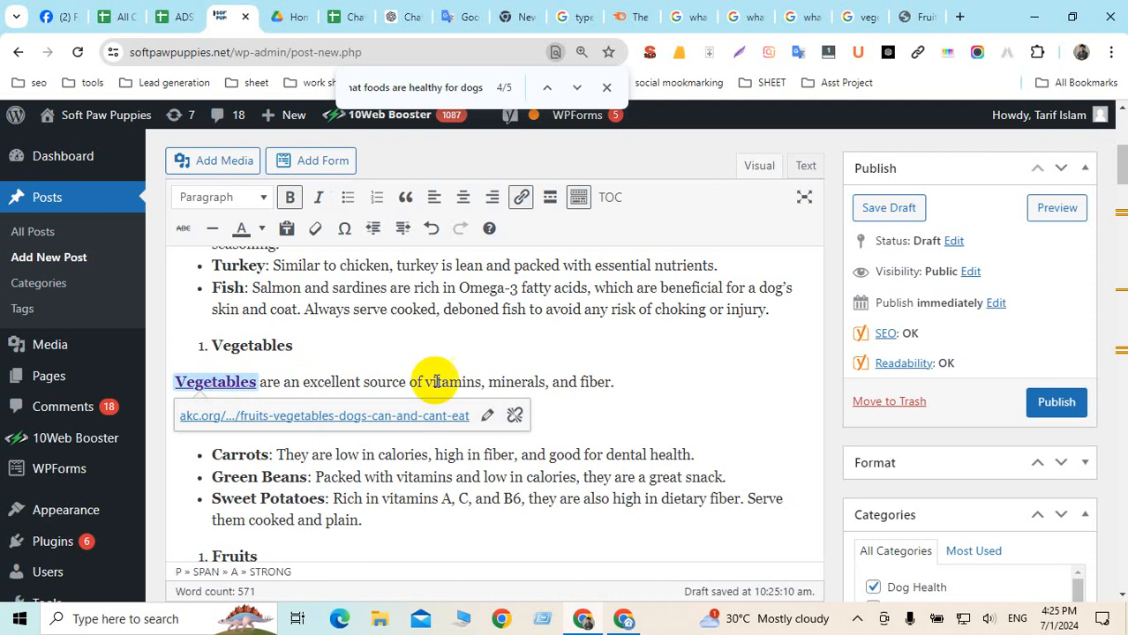
click(542, 381)
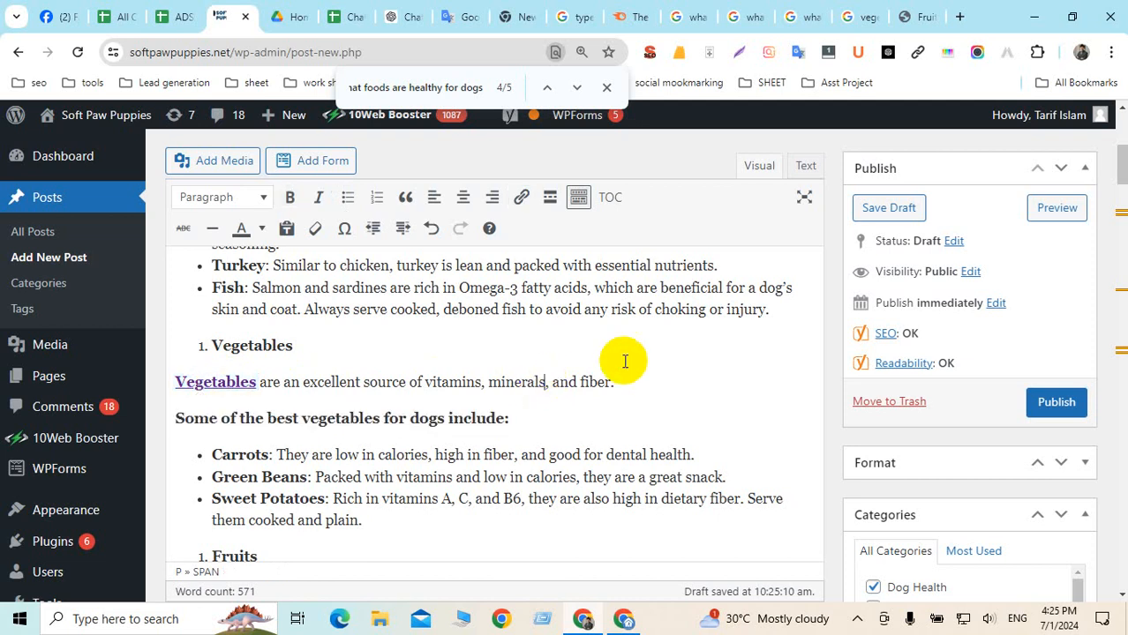
click(807, 173)
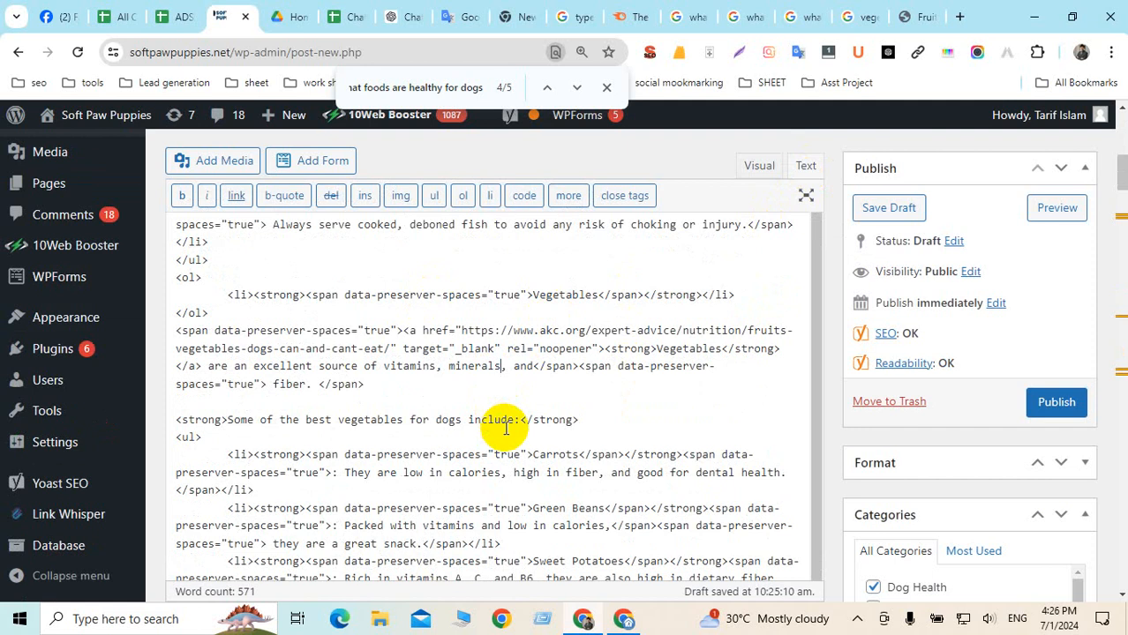
key(ctrl+f)
key(ctrl+v)
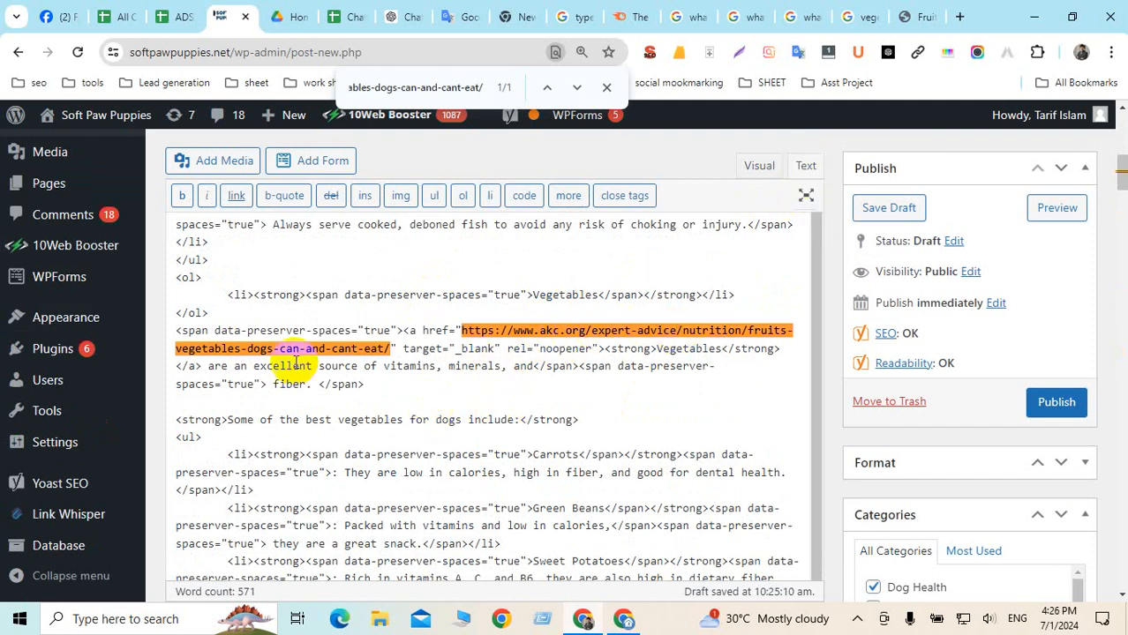
Add nofollow so the link's rel reads 'nofollow noopener', then return to Visual view
scroll(511, 390, down, 6)
scroll(510, 399, up, 1)
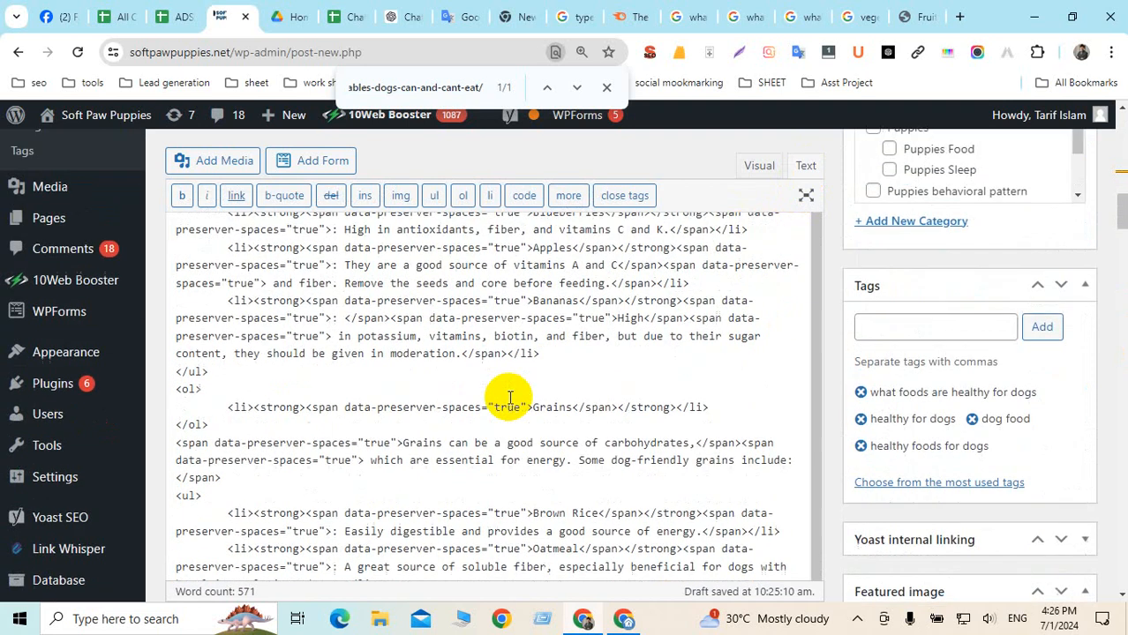
scroll(509, 398, up, 5)
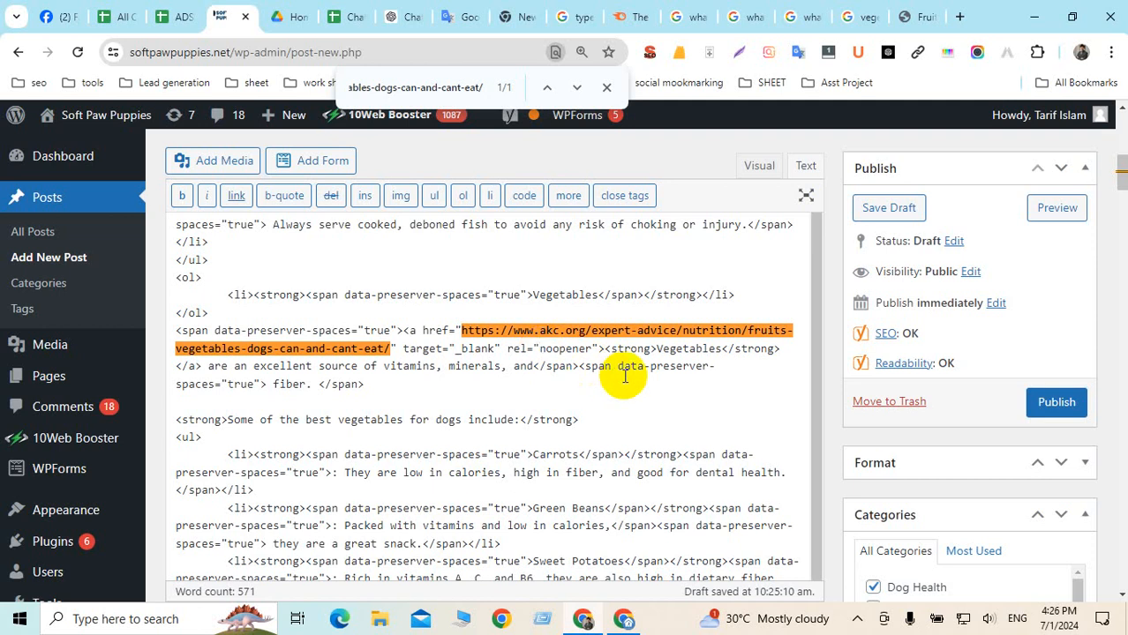
text(nofo)
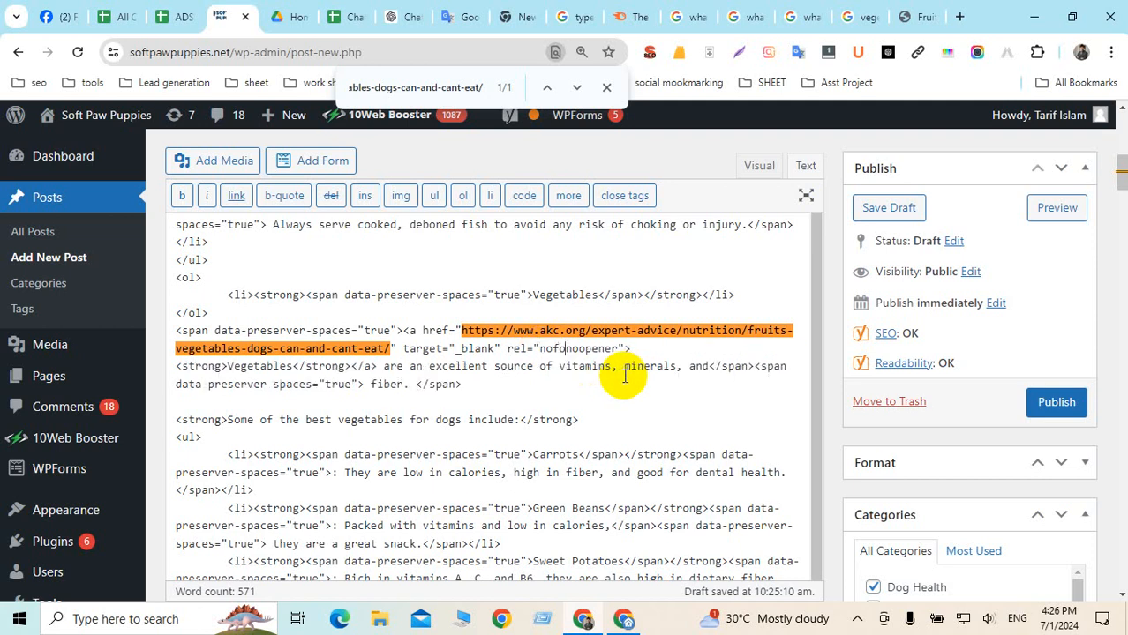
text(llow)
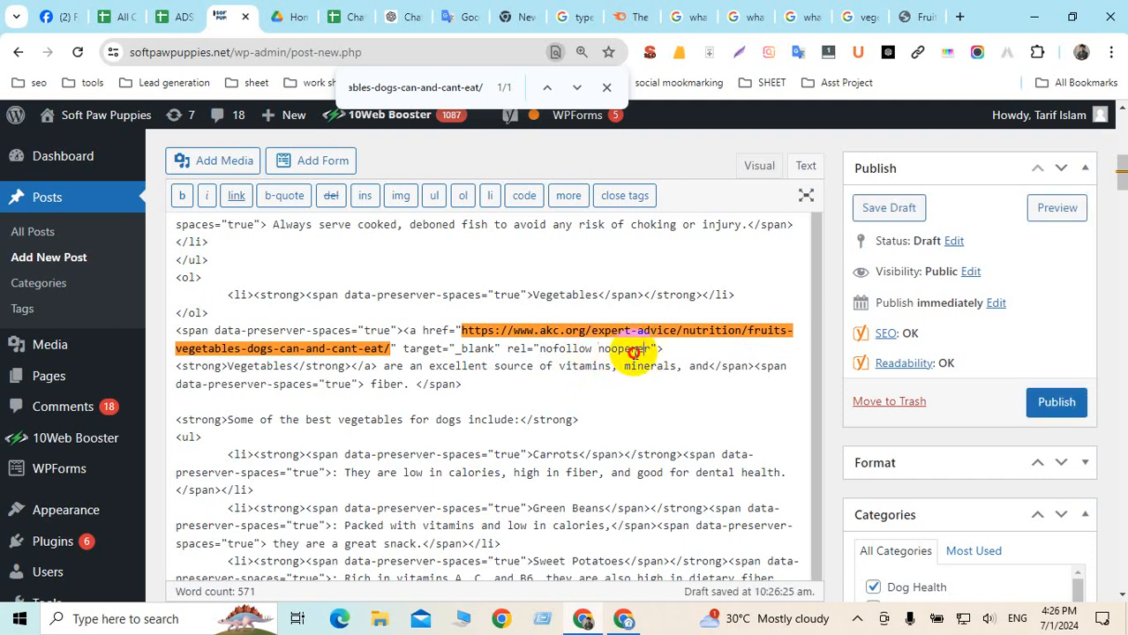
double_click(618, 349)
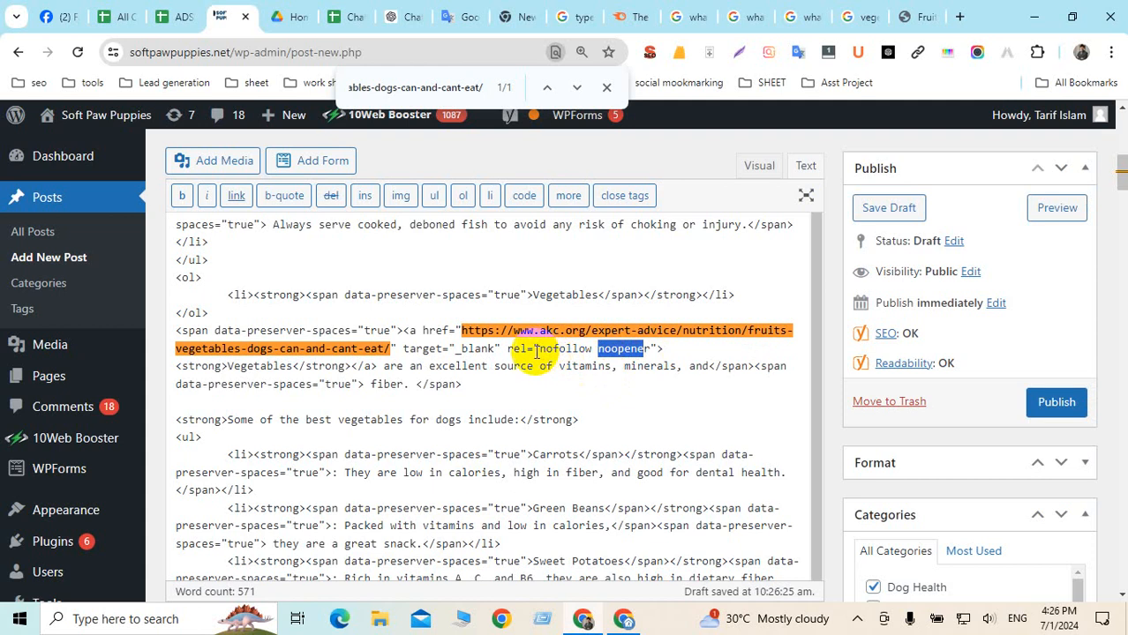
click(592, 349)
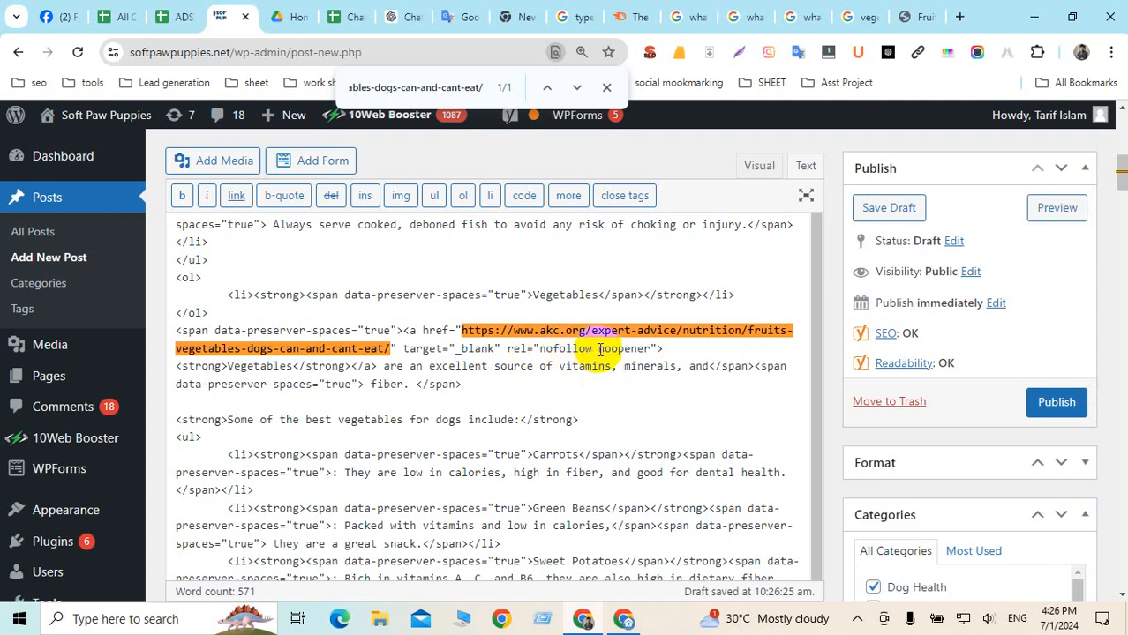
click(760, 167)
click(490, 293)
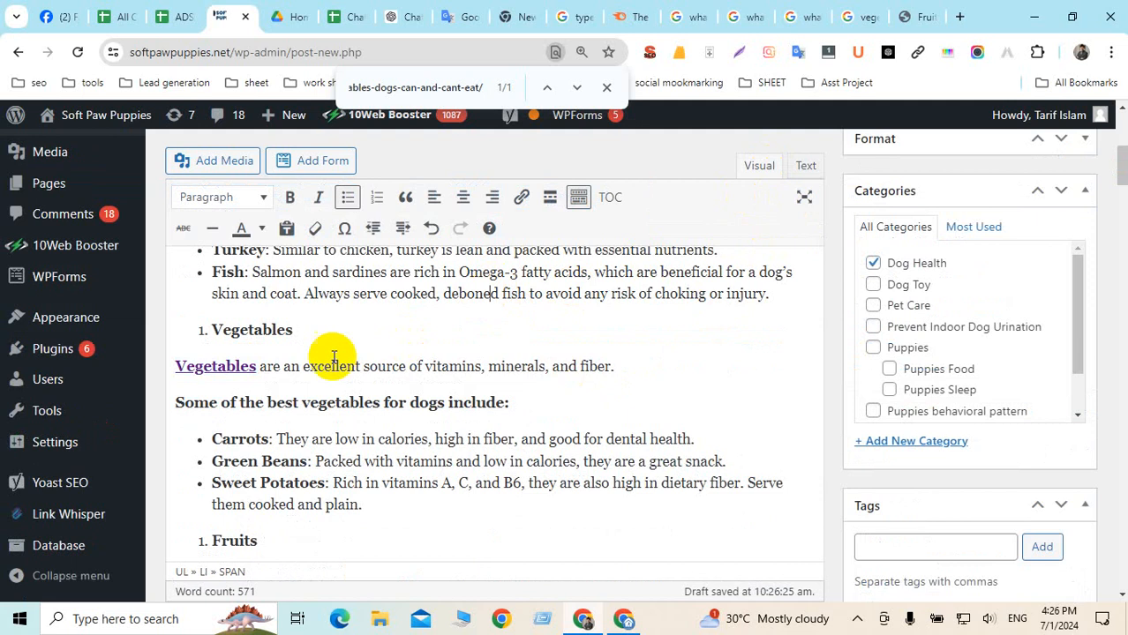
click(228, 369)
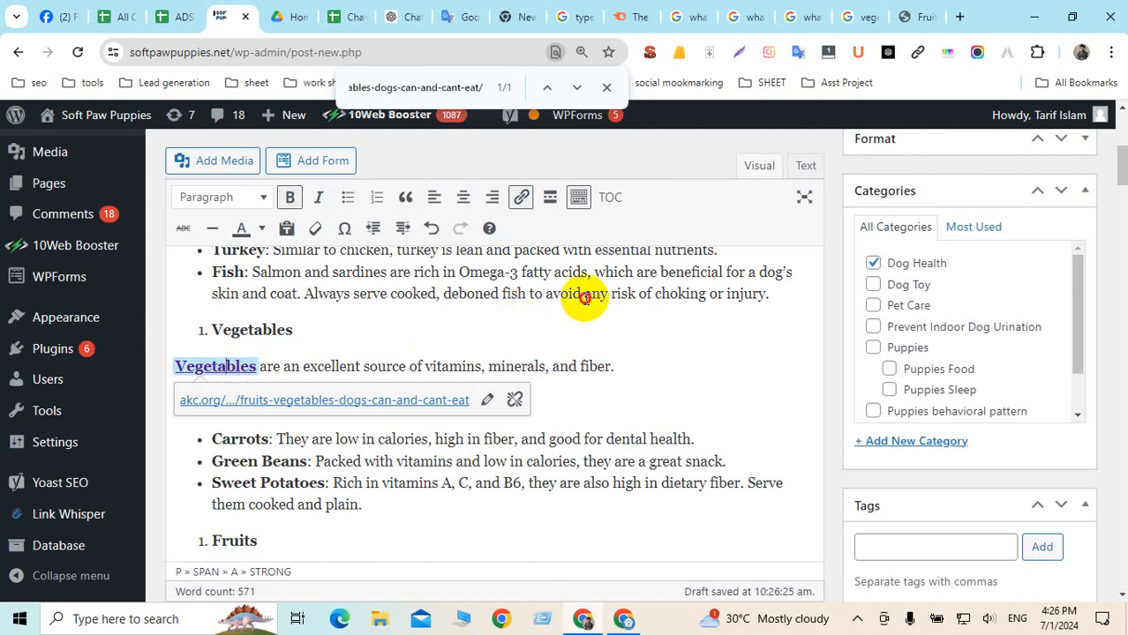
click(583, 297)
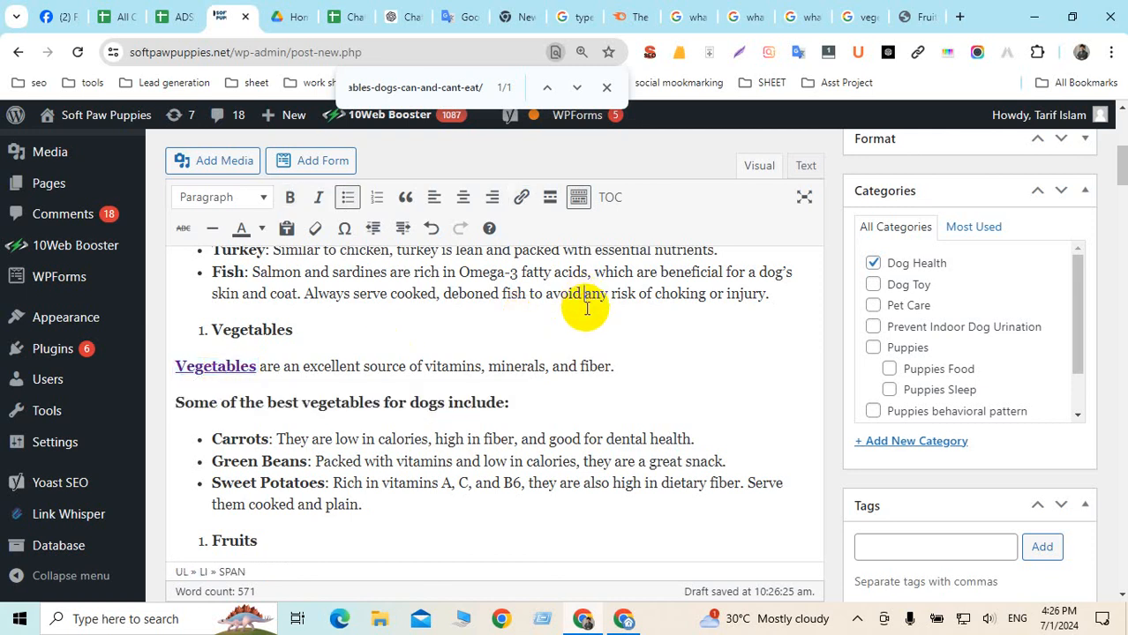
click(574, 365)
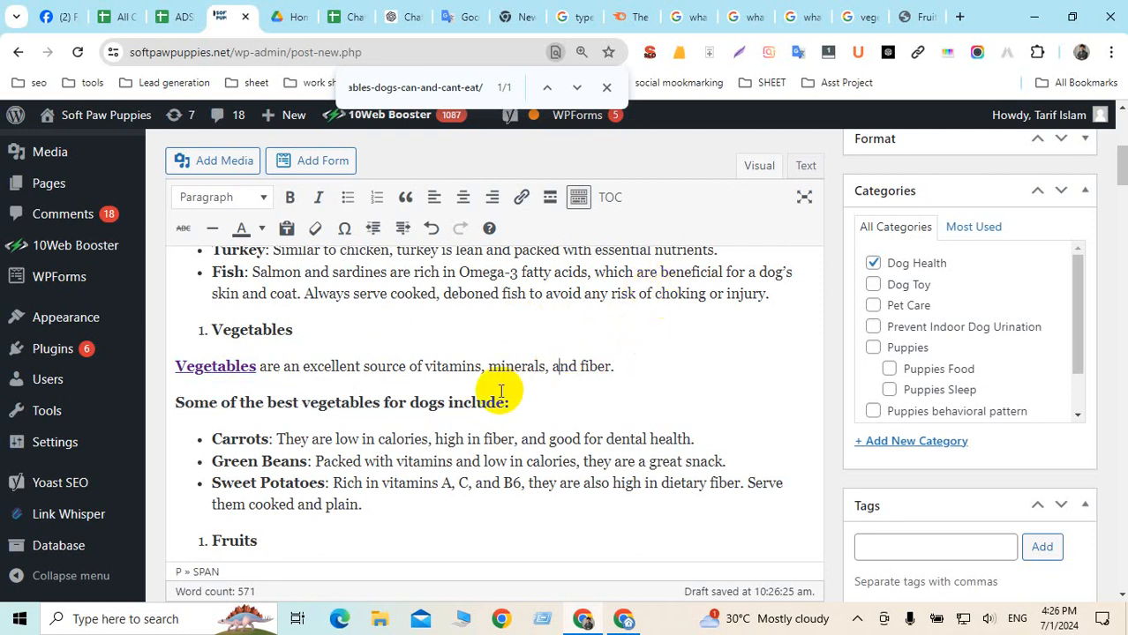
scroll(503, 390, down, 4)
scroll(512, 389, up, 4)
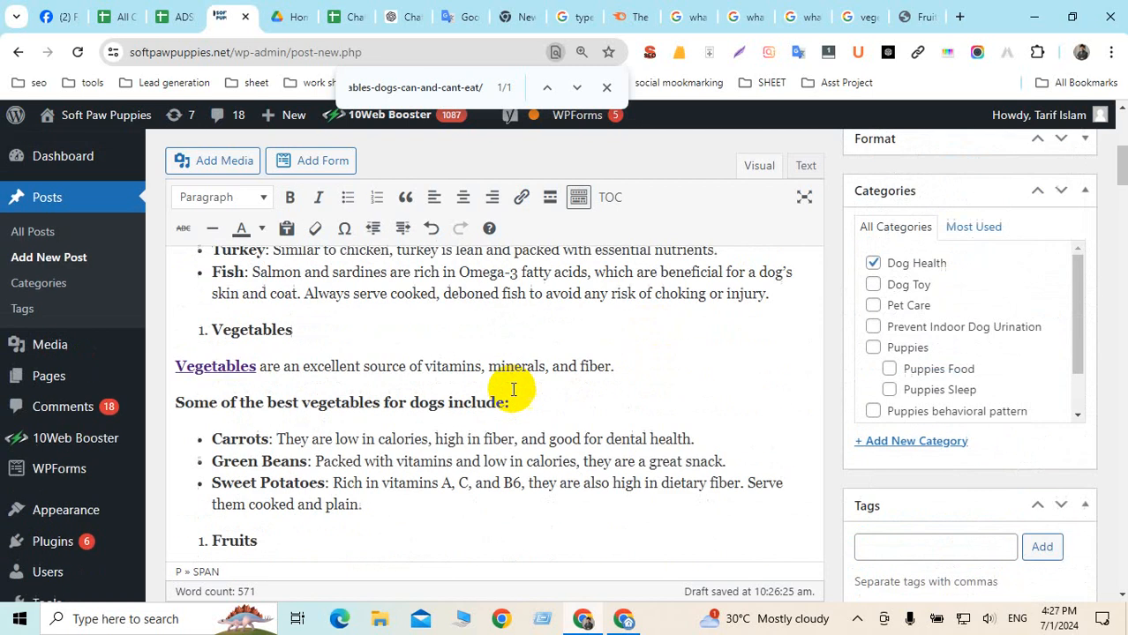
scroll(513, 389, down, 2)
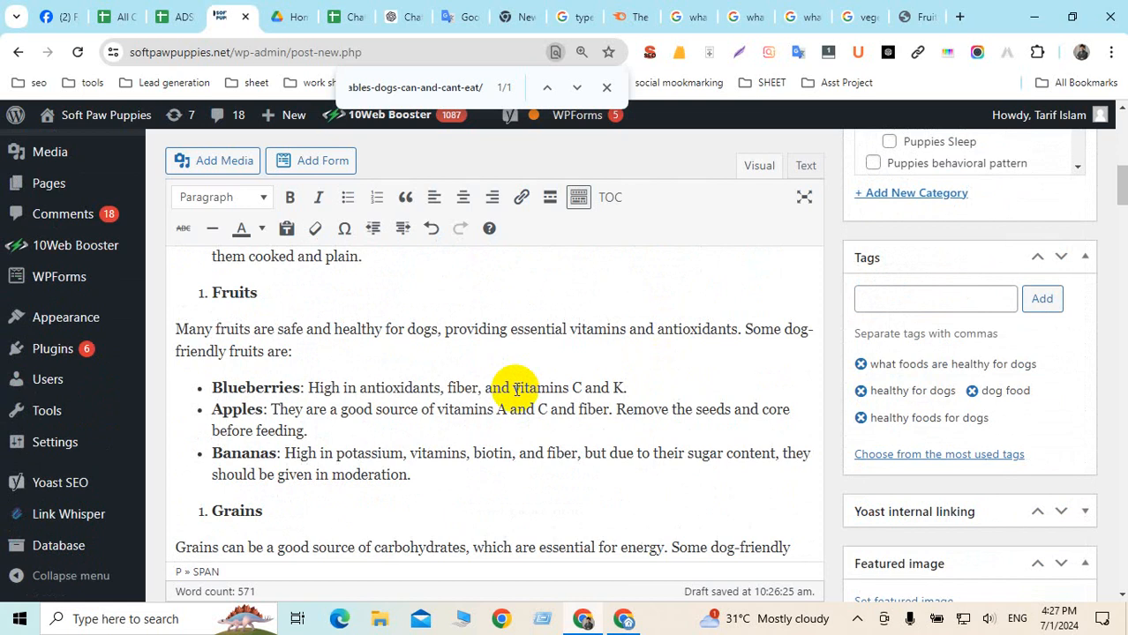
scroll(516, 389, up, 5)
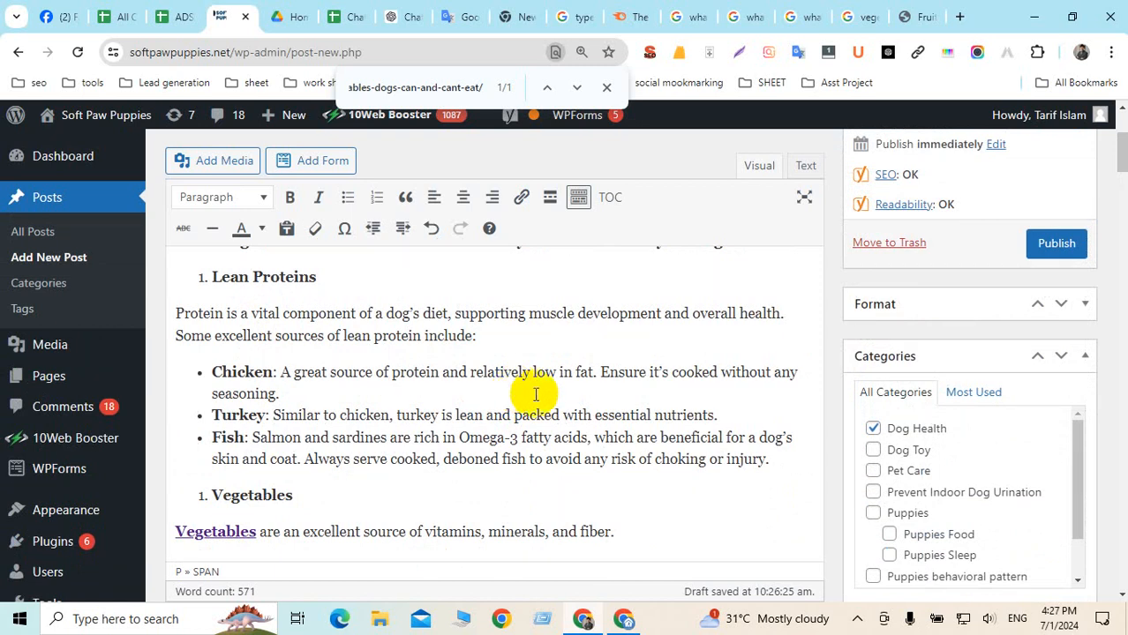
scroll(535, 395, down, 15)
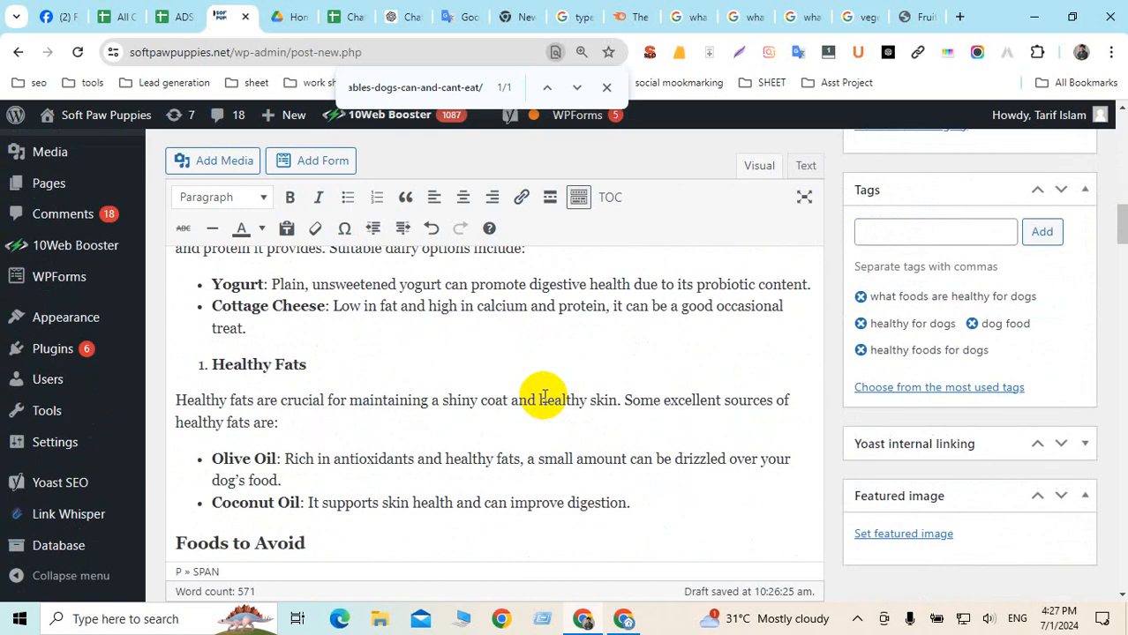
scroll(544, 397, down, 15)
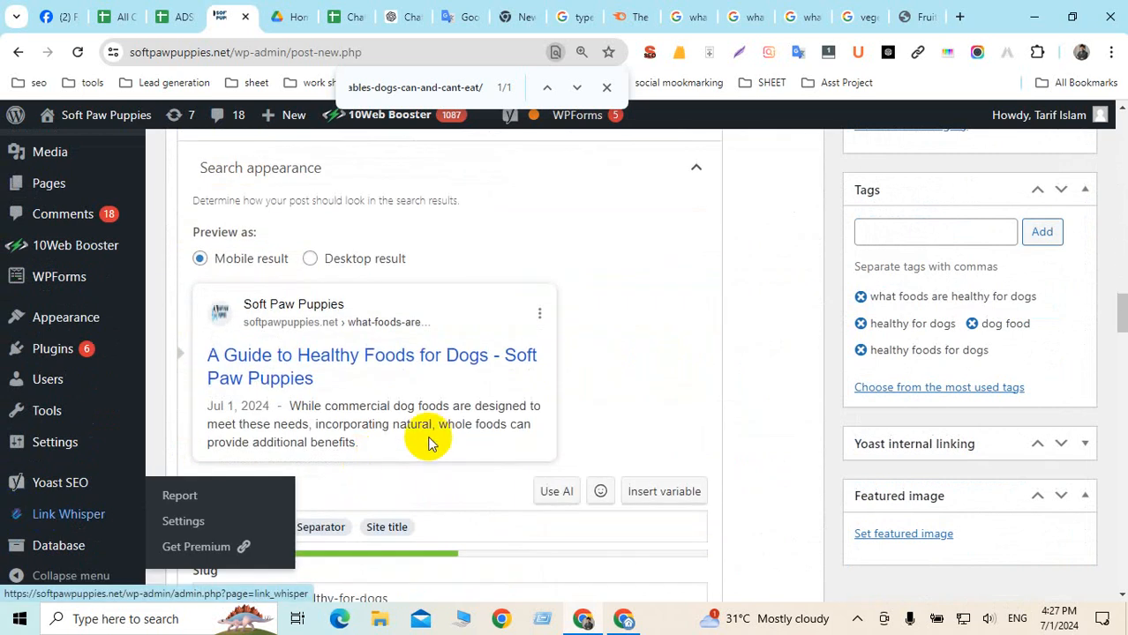
scroll(429, 441, down, 8)
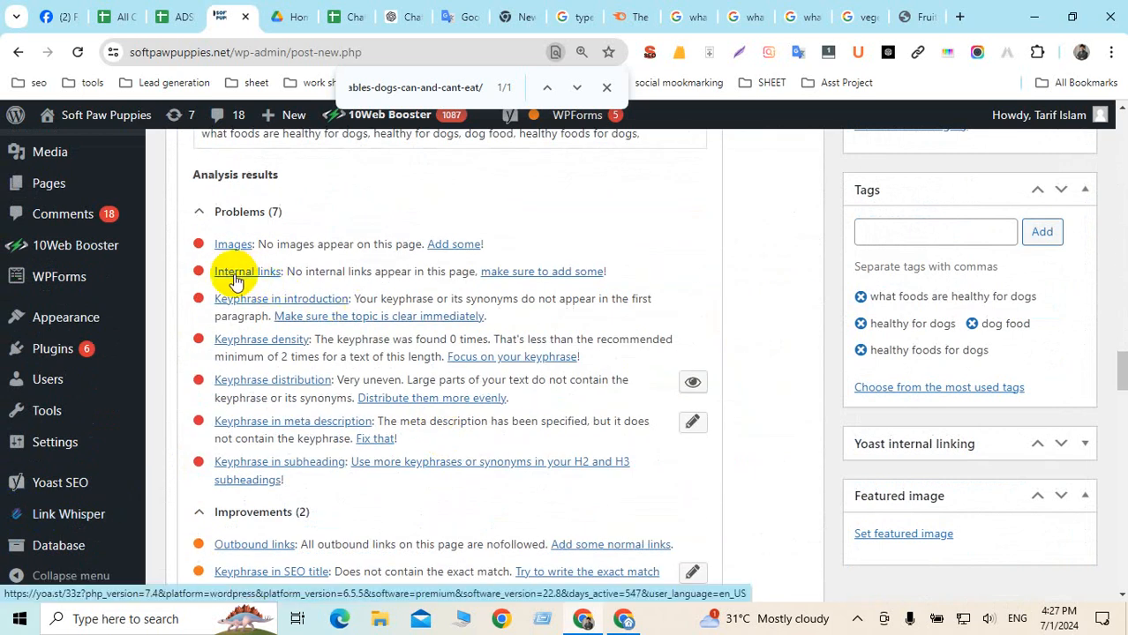
key(ctrl+plus)
key(ctrl+plus)
key(ctrl+plus)
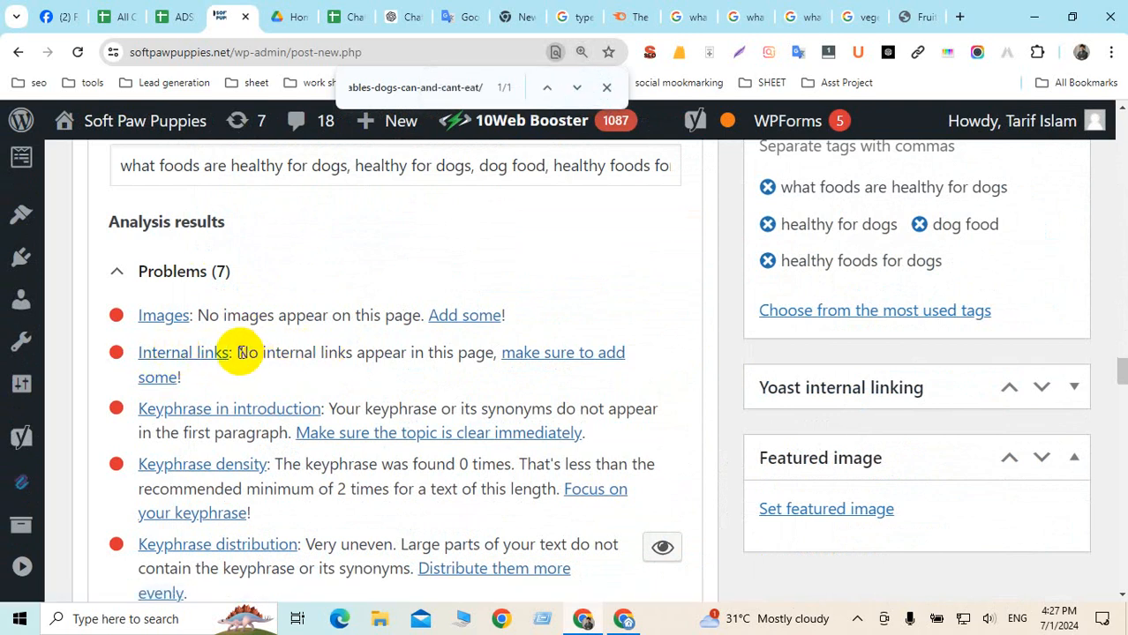
drag(237, 353, 452, 380)
scroll(454, 375, up, 10)
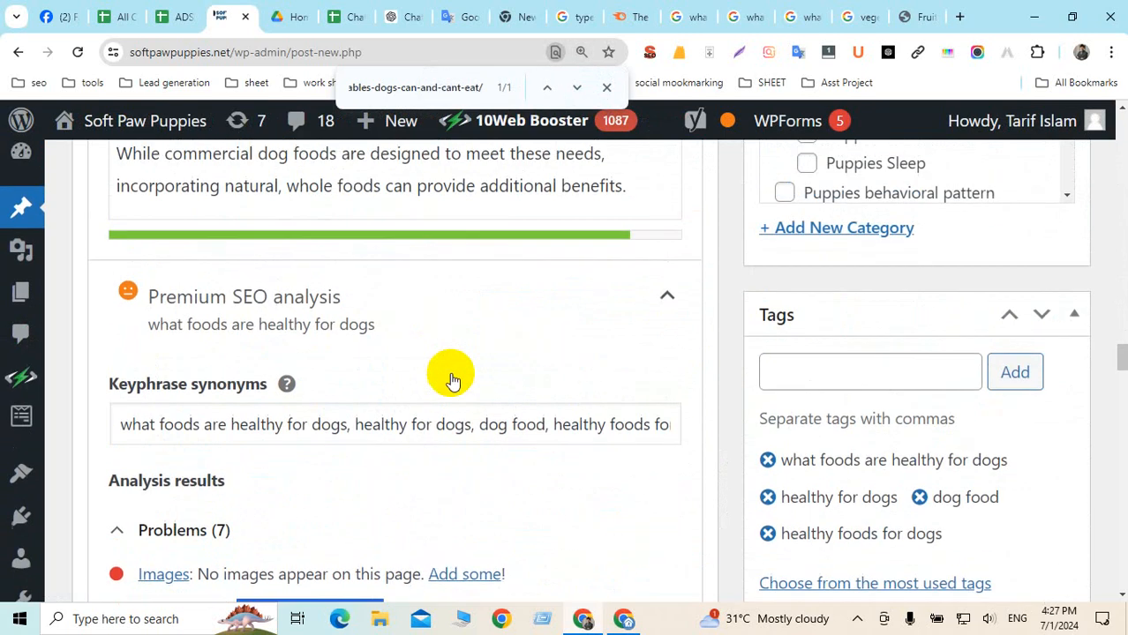
scroll(457, 370, down, 3)
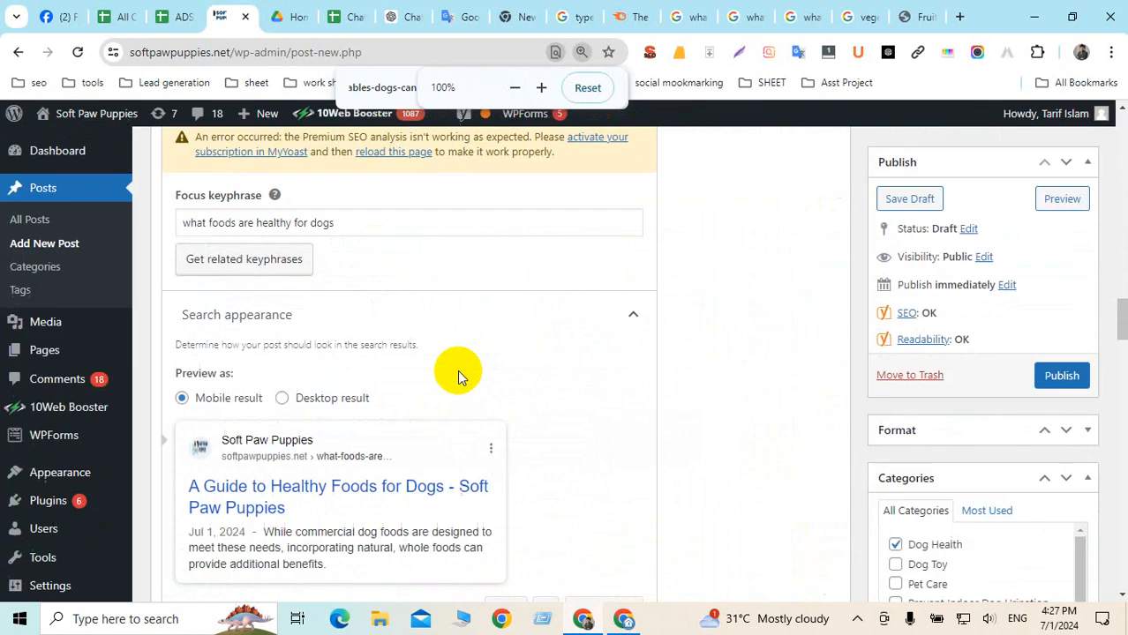
scroll(457, 369, up, 2)
scroll(457, 370, up, 10)
scroll(403, 388, down, 12)
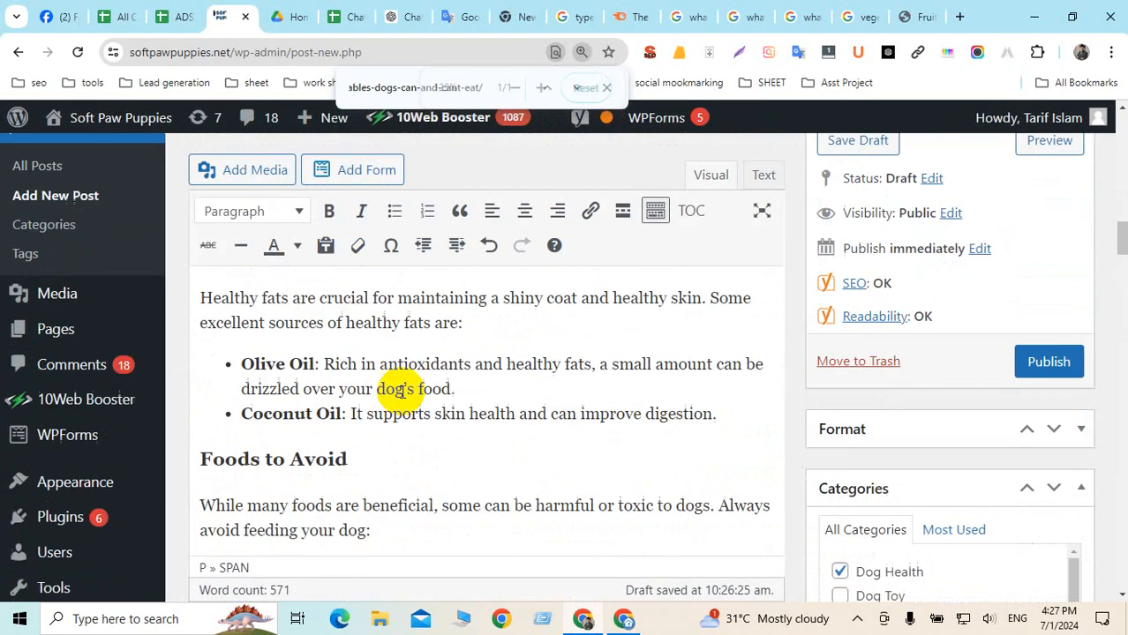
scroll(408, 396, up, 8)
scroll(408, 393, up, 3)
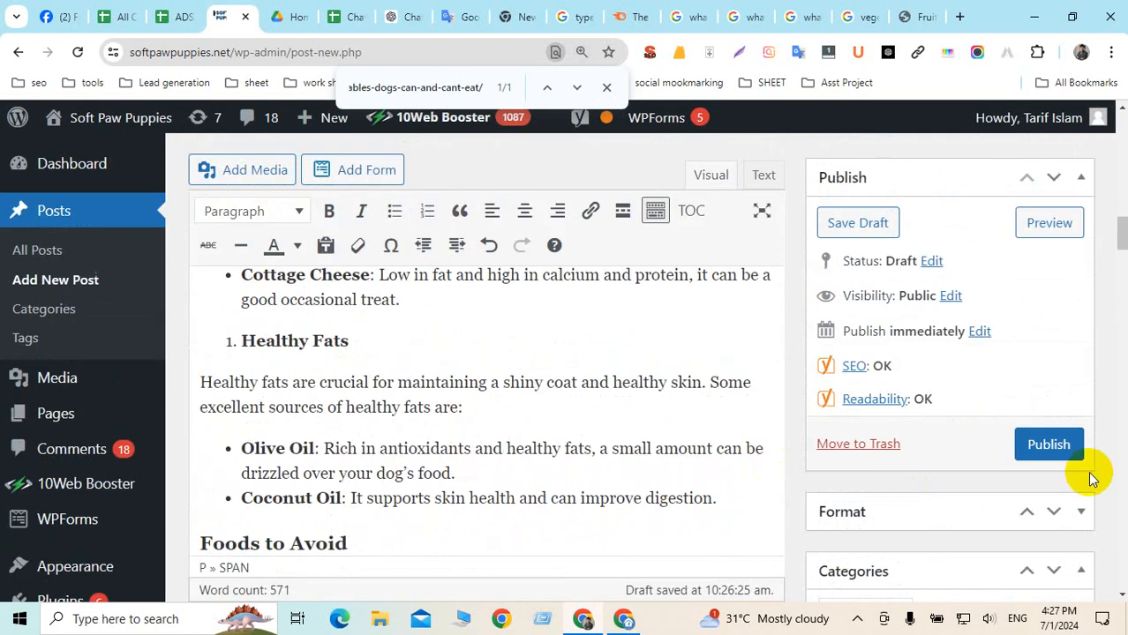
Publish 'A Guide to Healthy Foods for Dogs' and open the live post via View post
click(1073, 450)
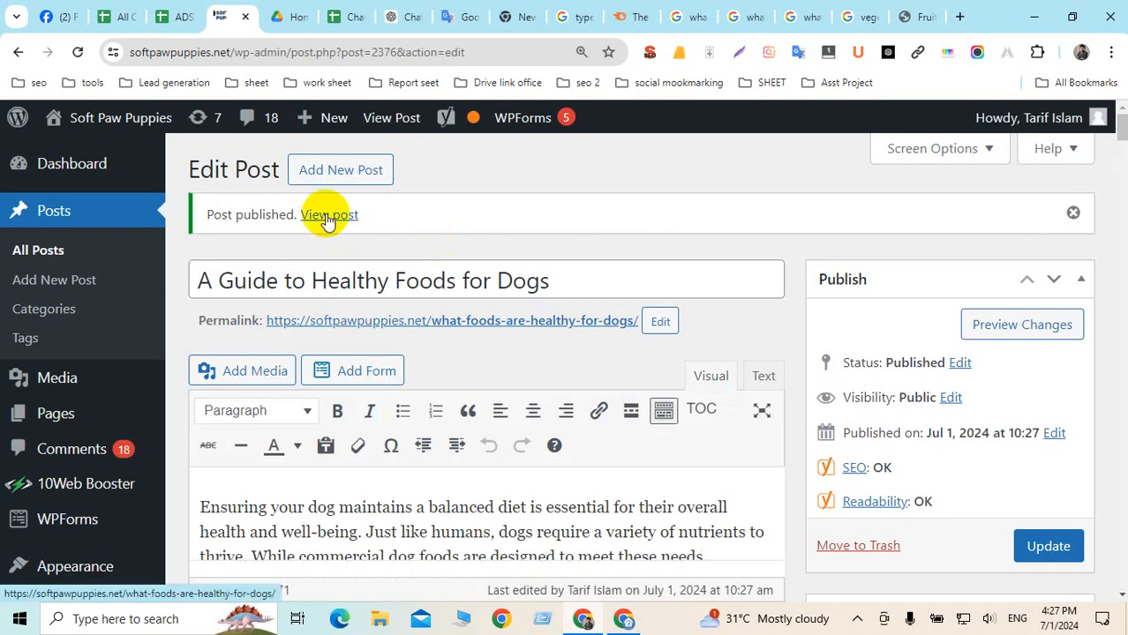
ctrl+click(328, 216)
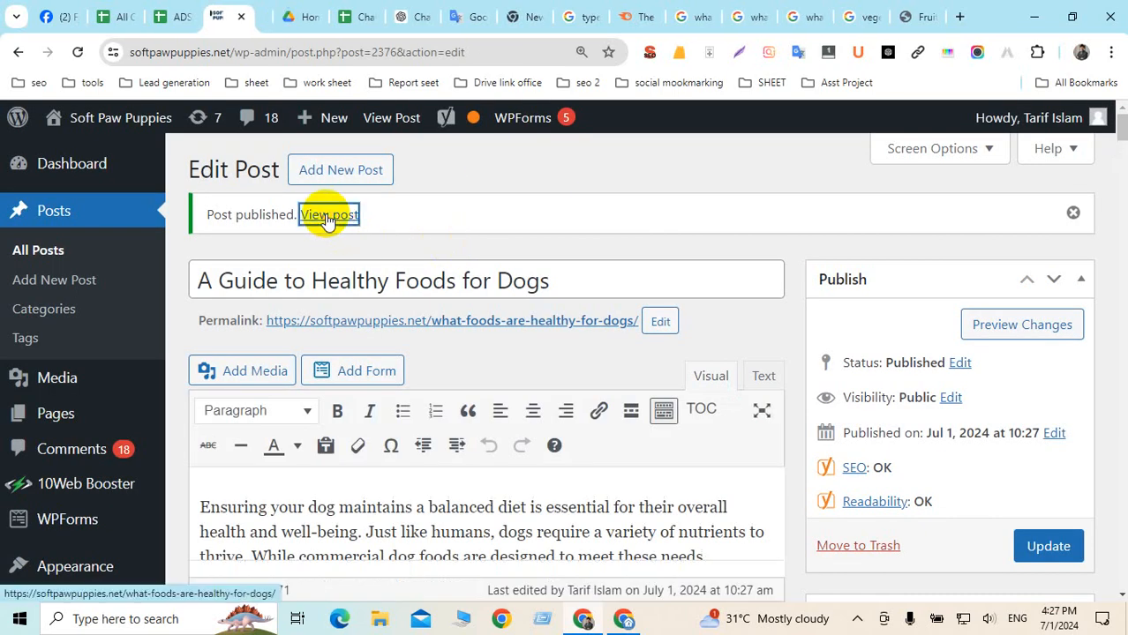
Scroll through the live article on softpawpuppies.net, then go back to the Edit Post tab
click(274, 25)
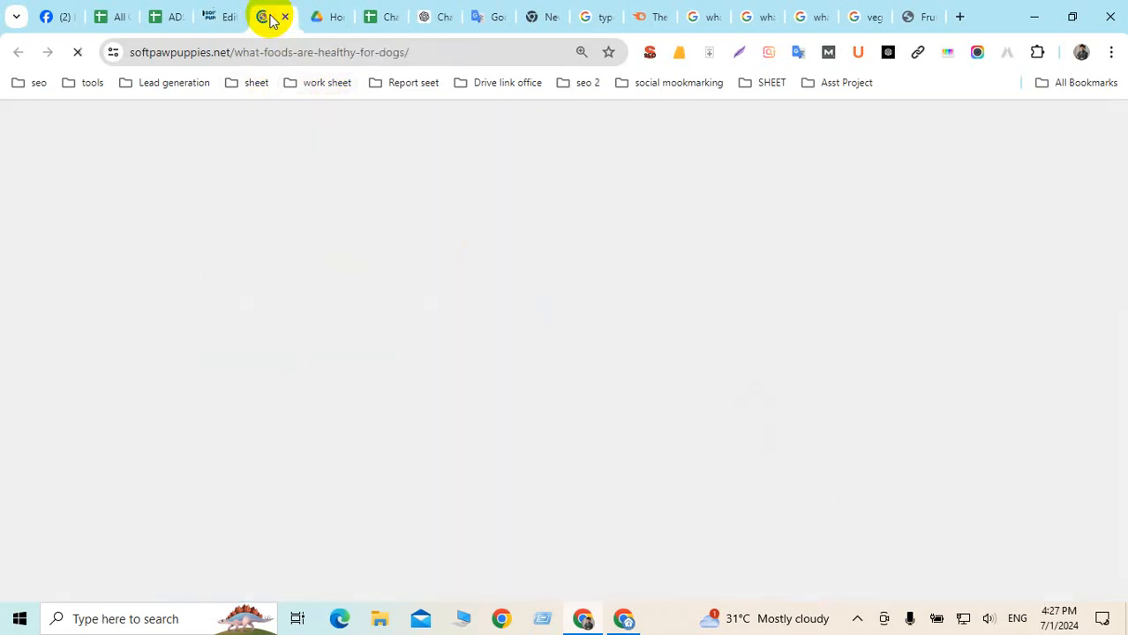
scroll(353, 379, down, 1)
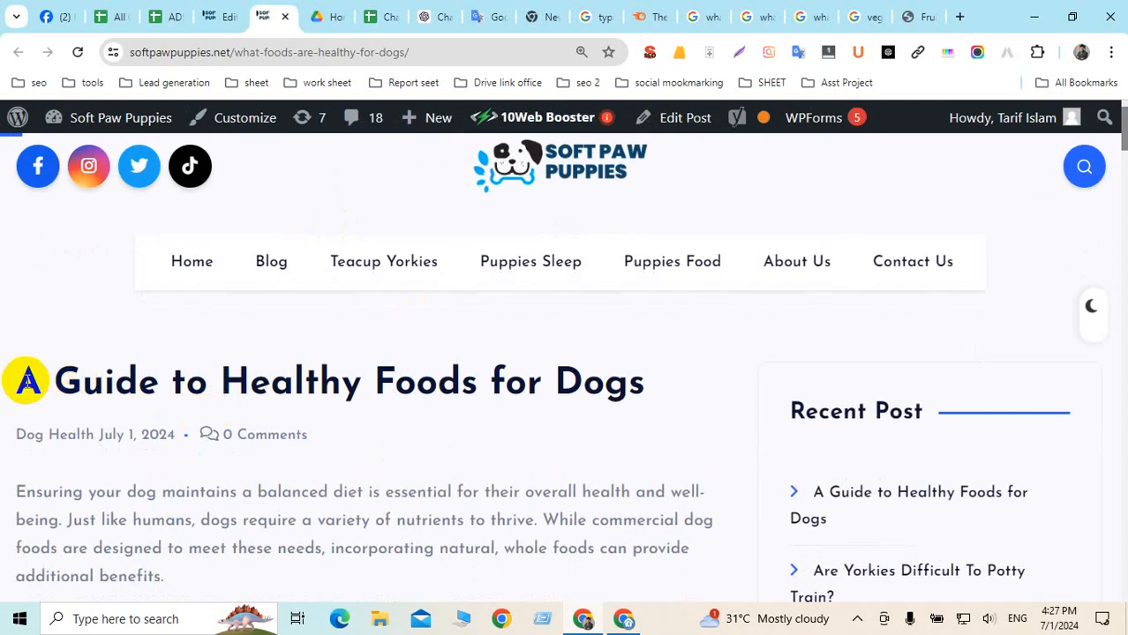
scroll(590, 386, down, 10)
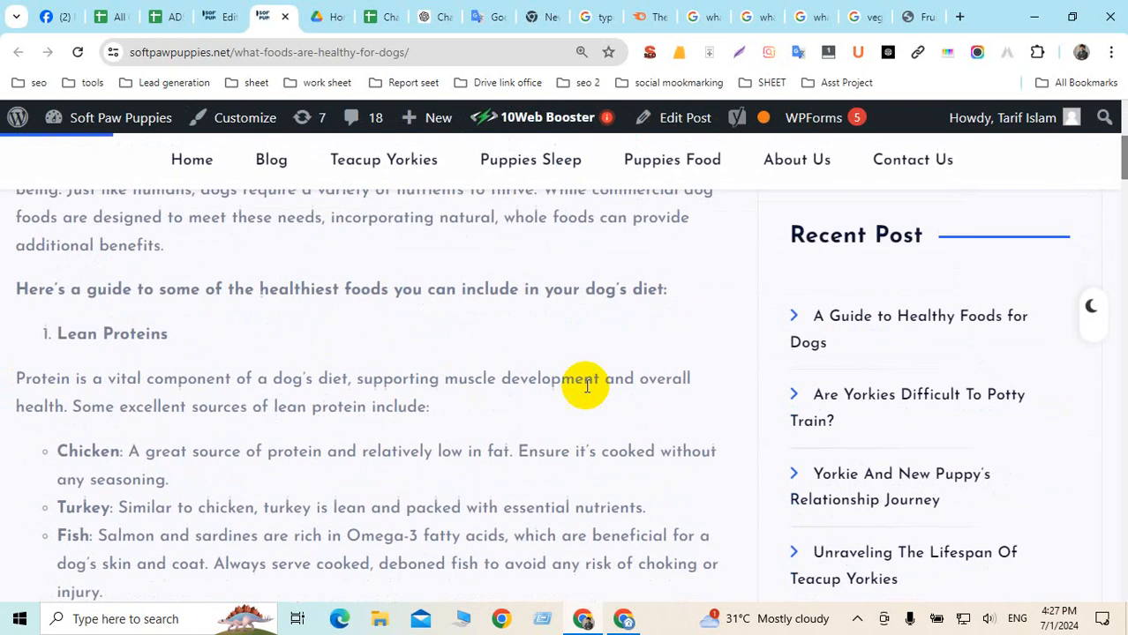
scroll(469, 396, down, 15)
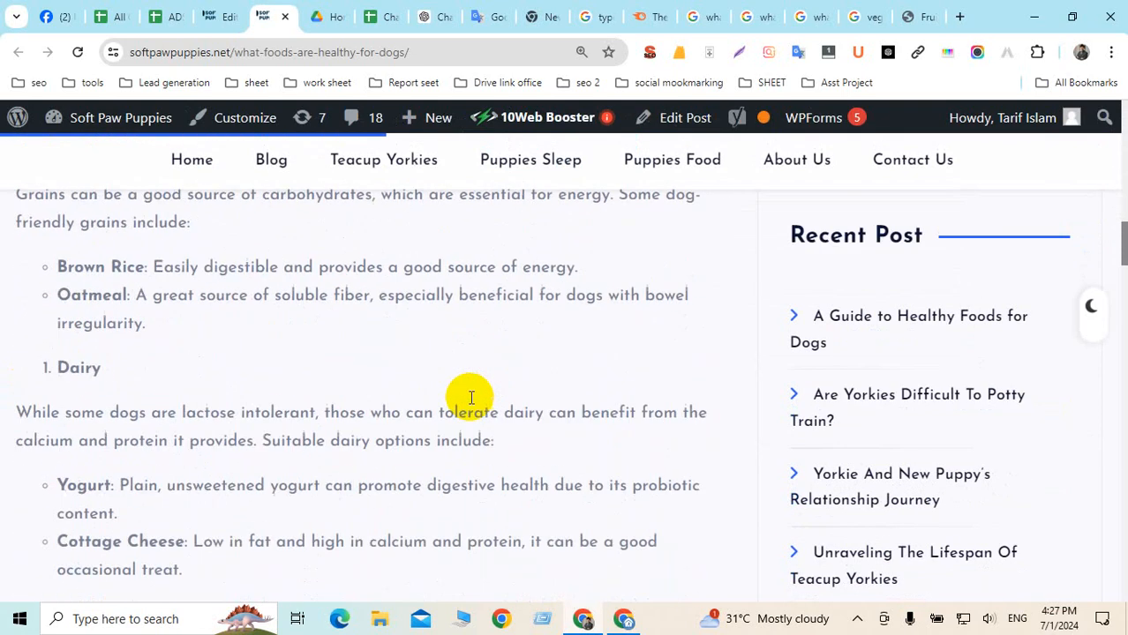
scroll(469, 397, down, 8)
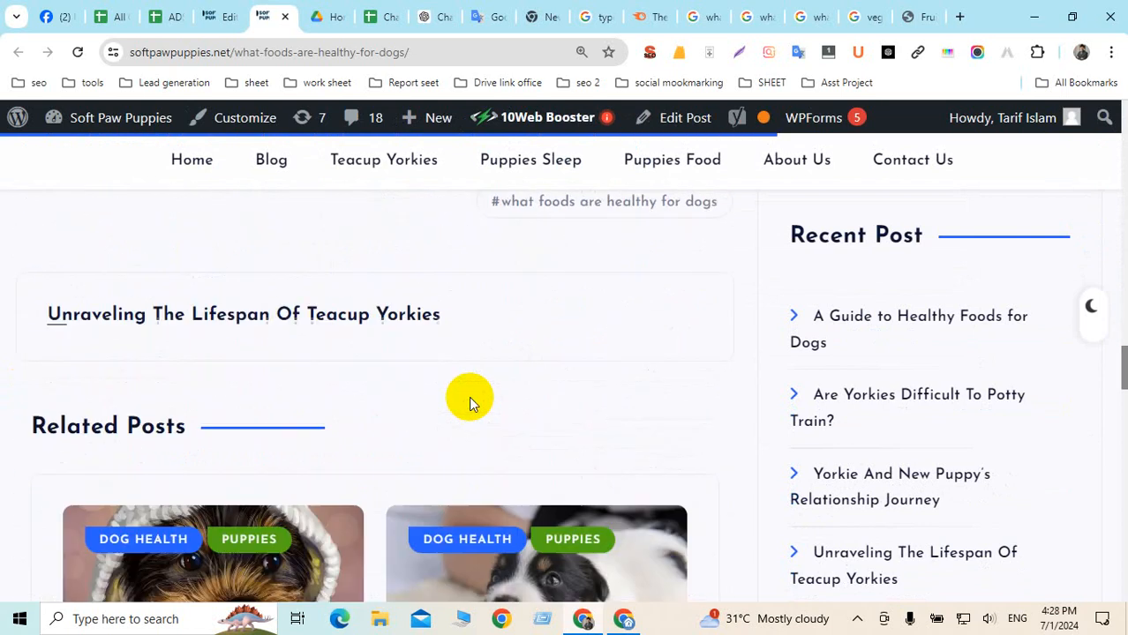
scroll(468, 396, up, 8)
scroll(219, 397, up, 20)
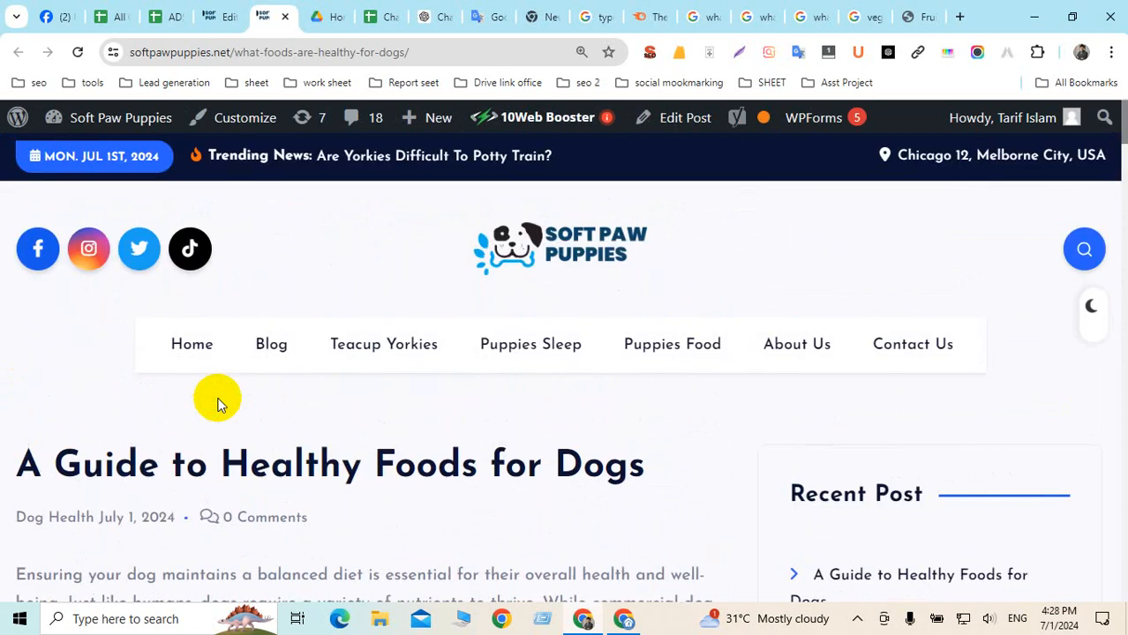
click(225, 17)
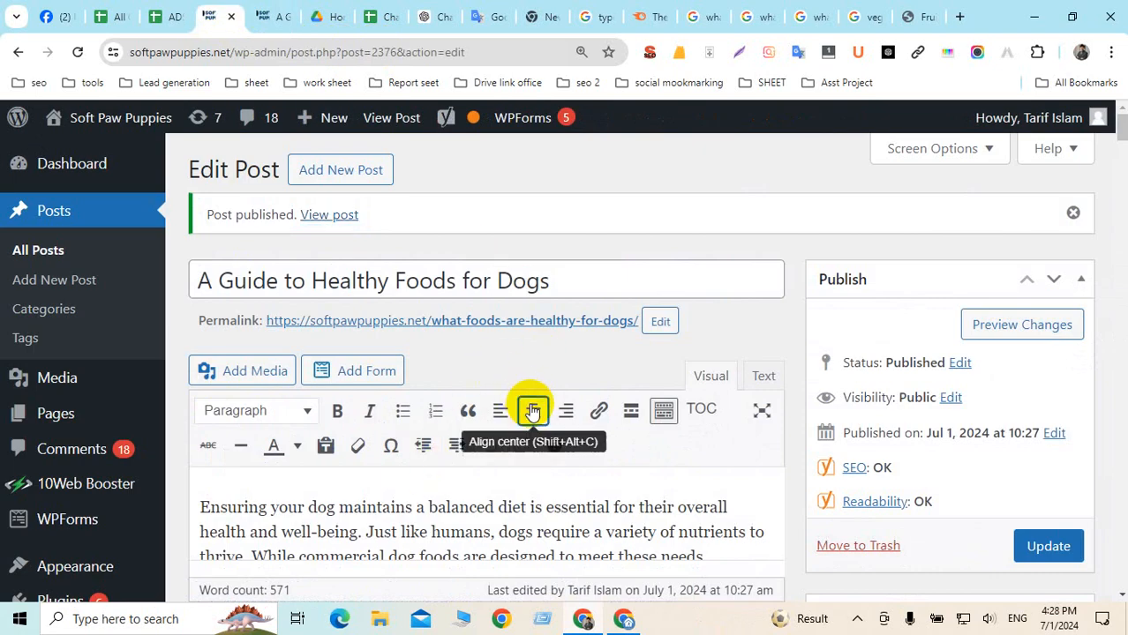
scroll(592, 418, down, 10)
scroll(592, 421, down, 12)
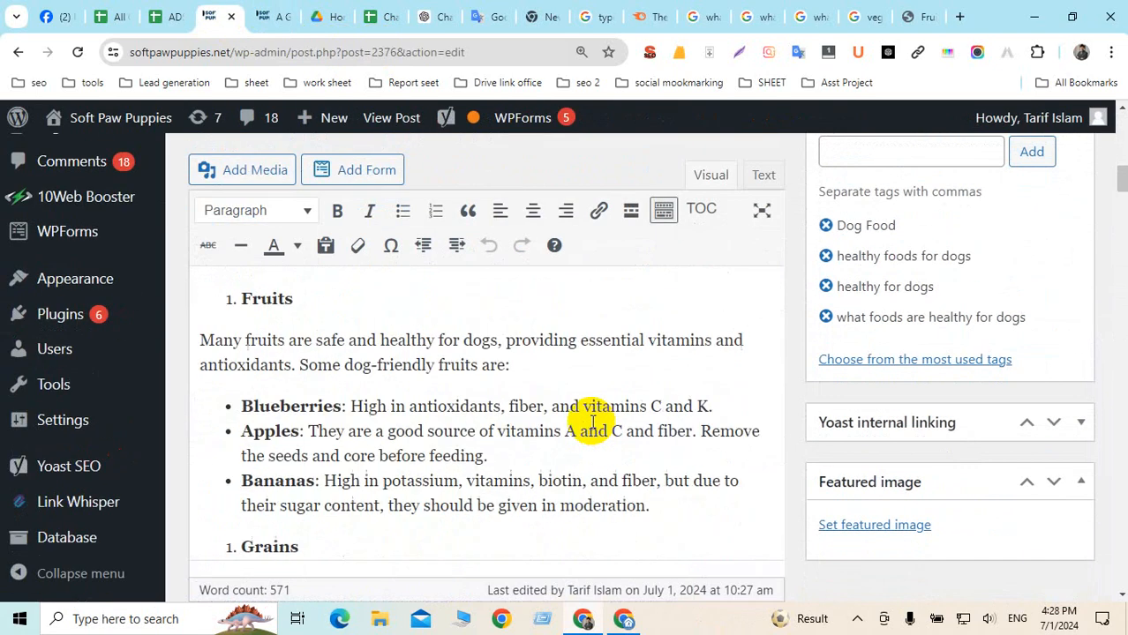
scroll(591, 425, down, 10)
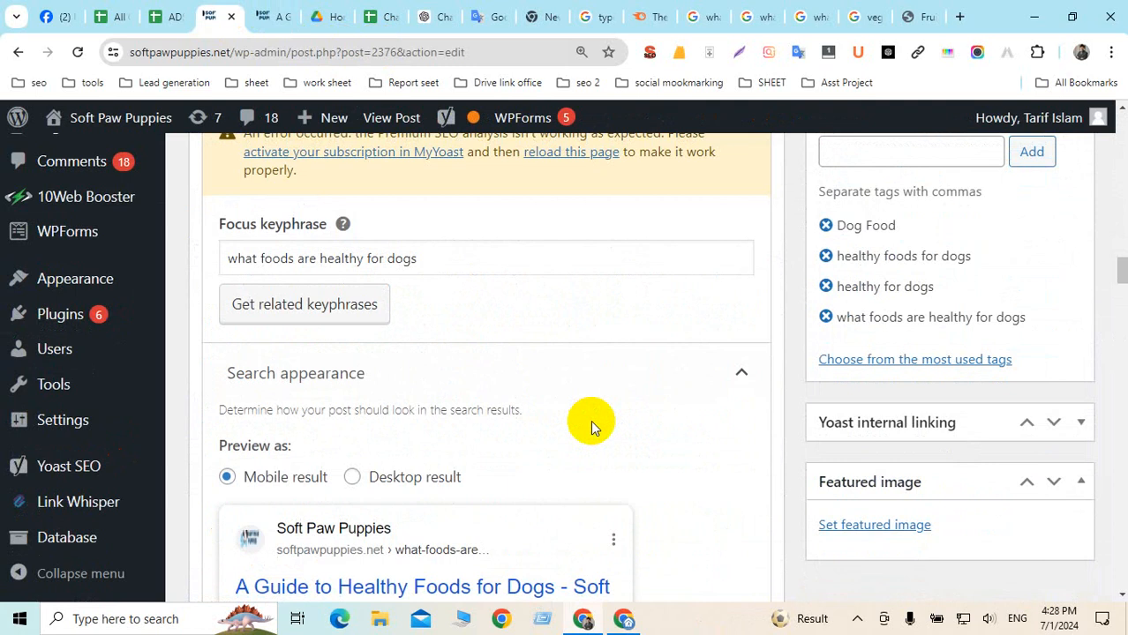
scroll(593, 425, down, 10)
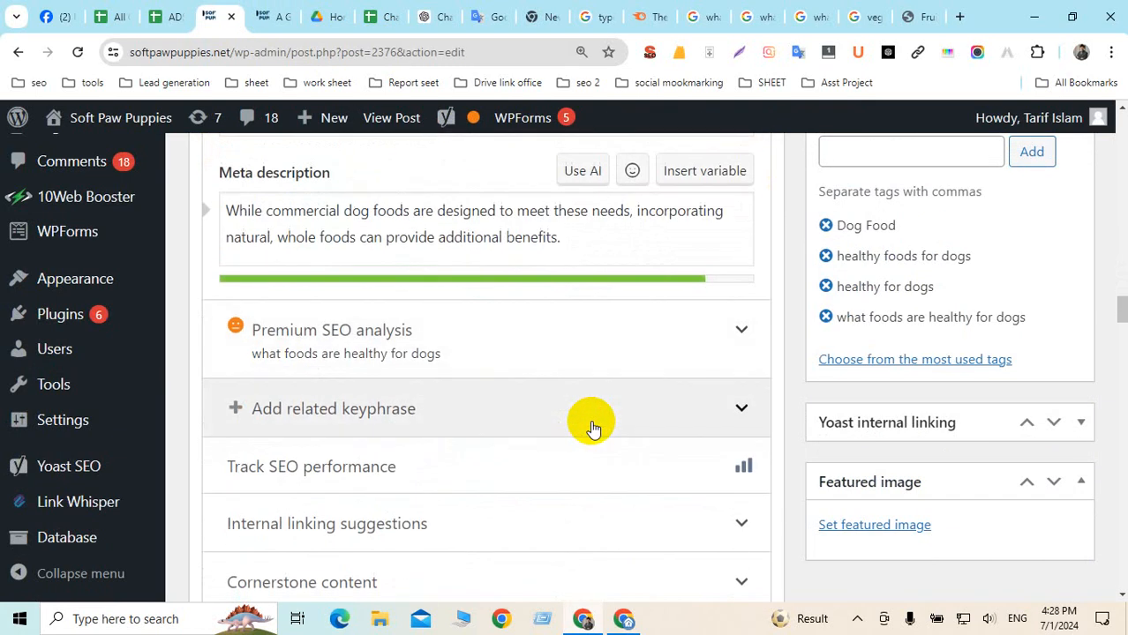
scroll(591, 420, down, 5)
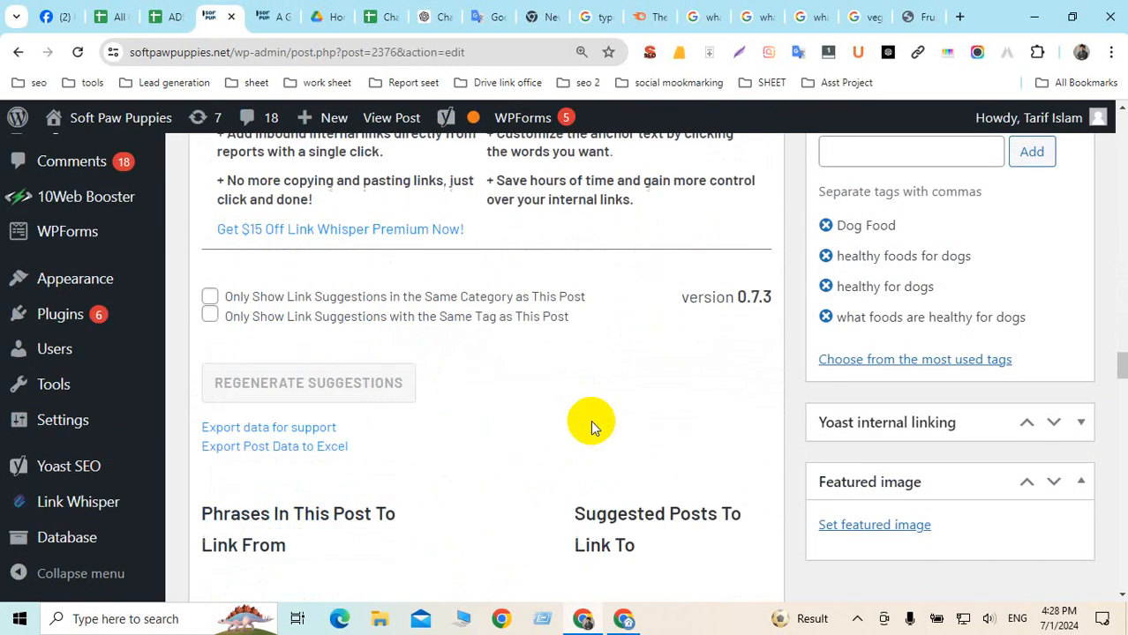
scroll(583, 424, up, 4)
scroll(105, 481, down, 4)
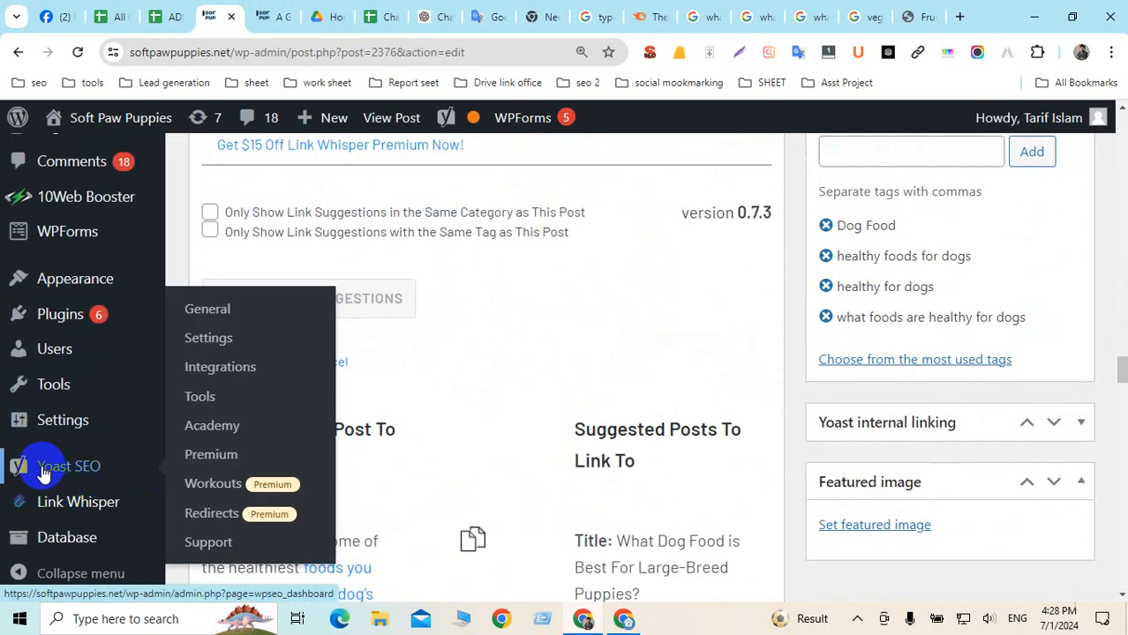
mouse_move(27, 500)
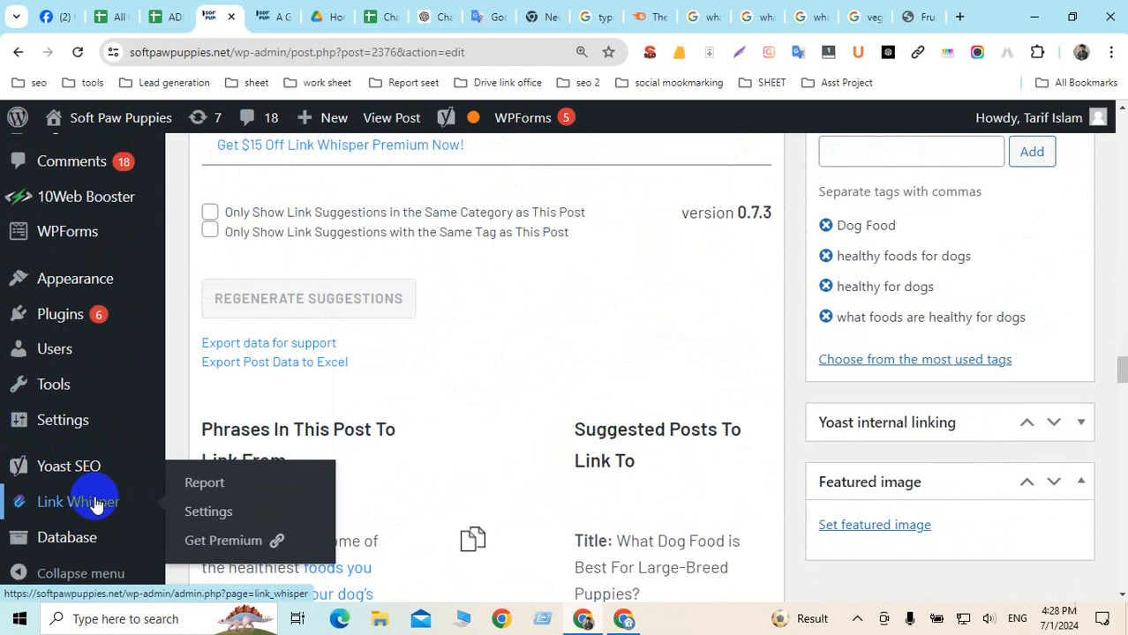
mouse_move(51, 327)
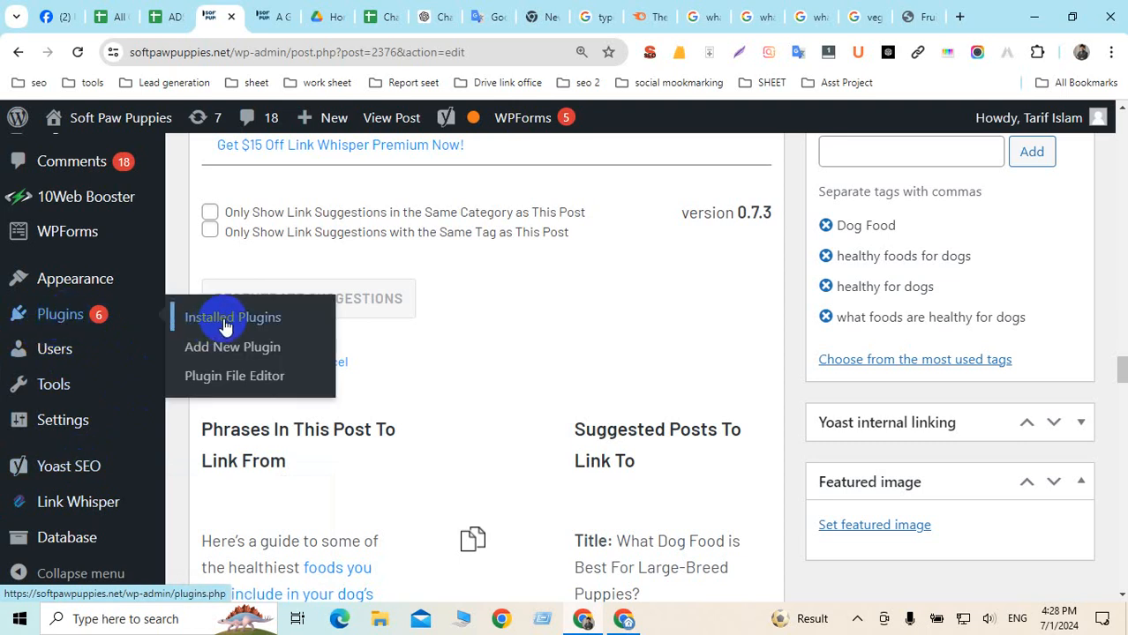
On Installed Plugins, update Link Whisper Free and WPForms Lite
click(225, 325)
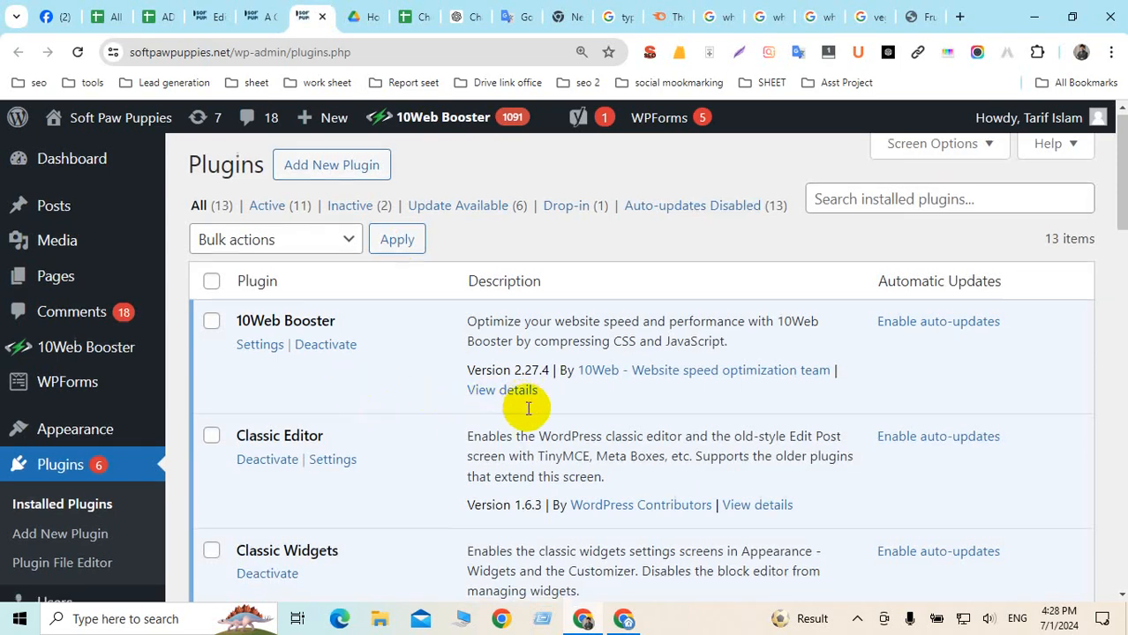
scroll(533, 408, down, 3)
scroll(533, 408, down, 6)
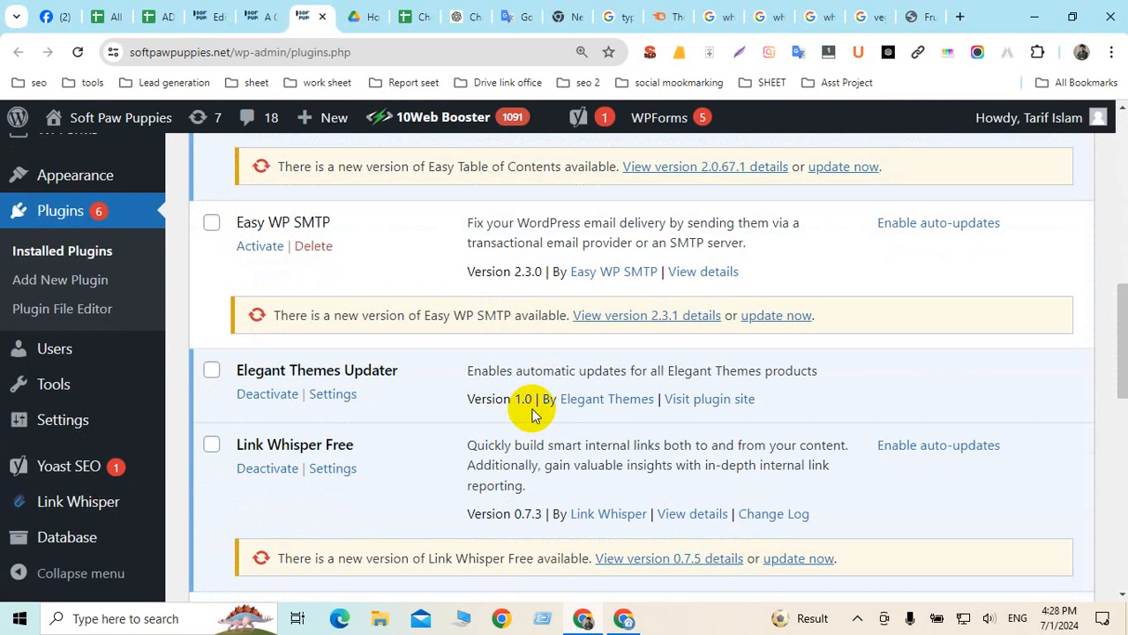
scroll(530, 408, down, 4)
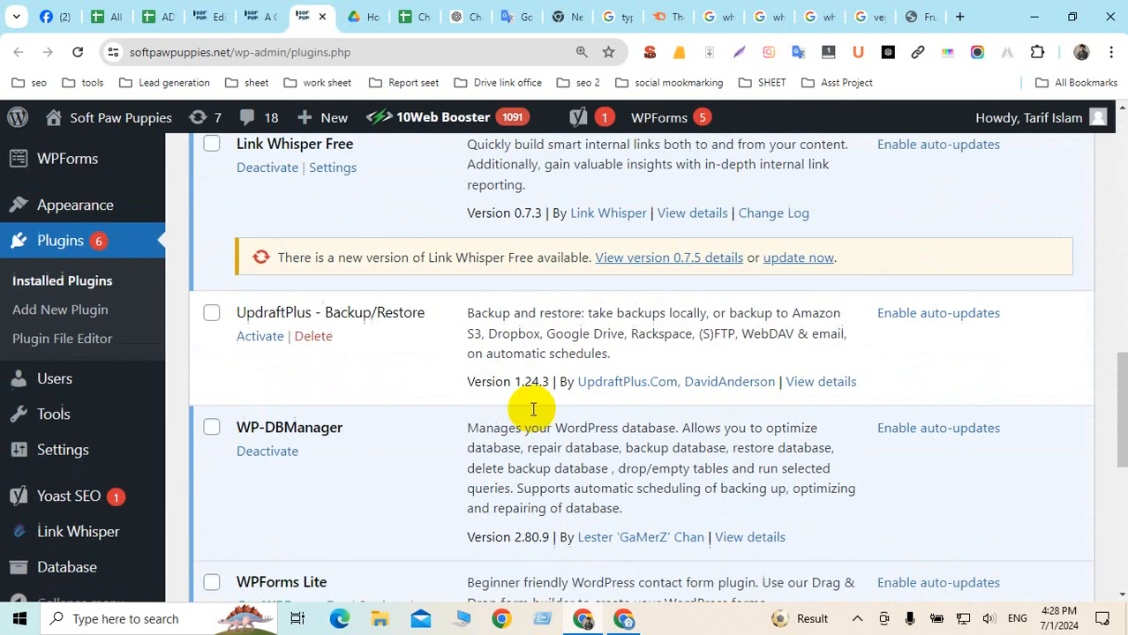
scroll(357, 346, up, 2)
drag(249, 279, 373, 280)
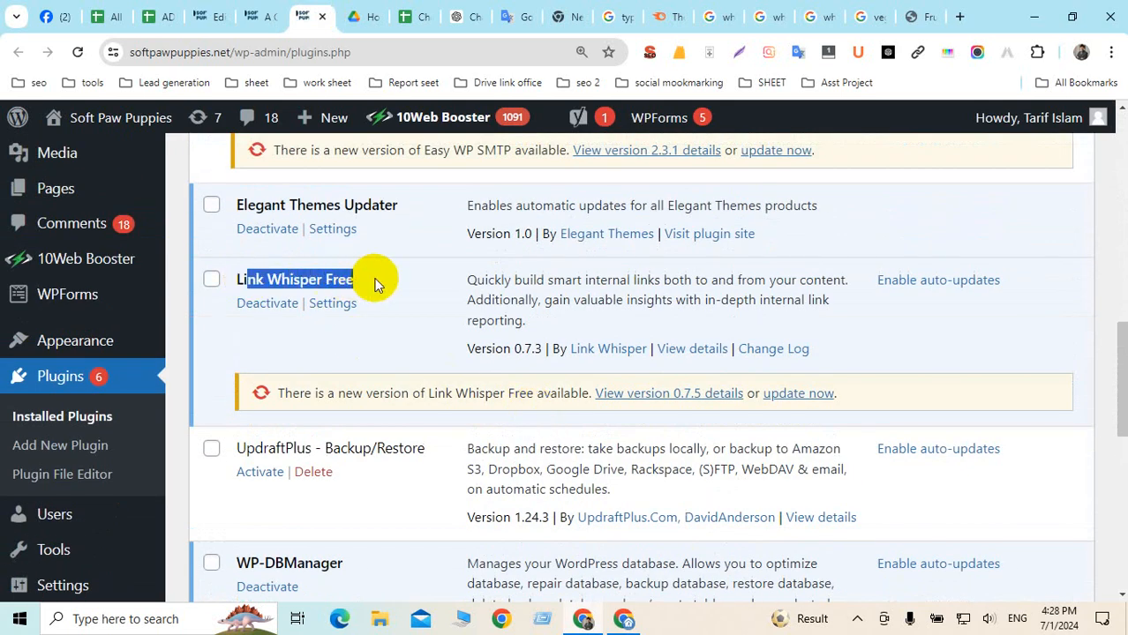
click(816, 394)
scroll(607, 438, down, 5)
scroll(603, 432, up, 4)
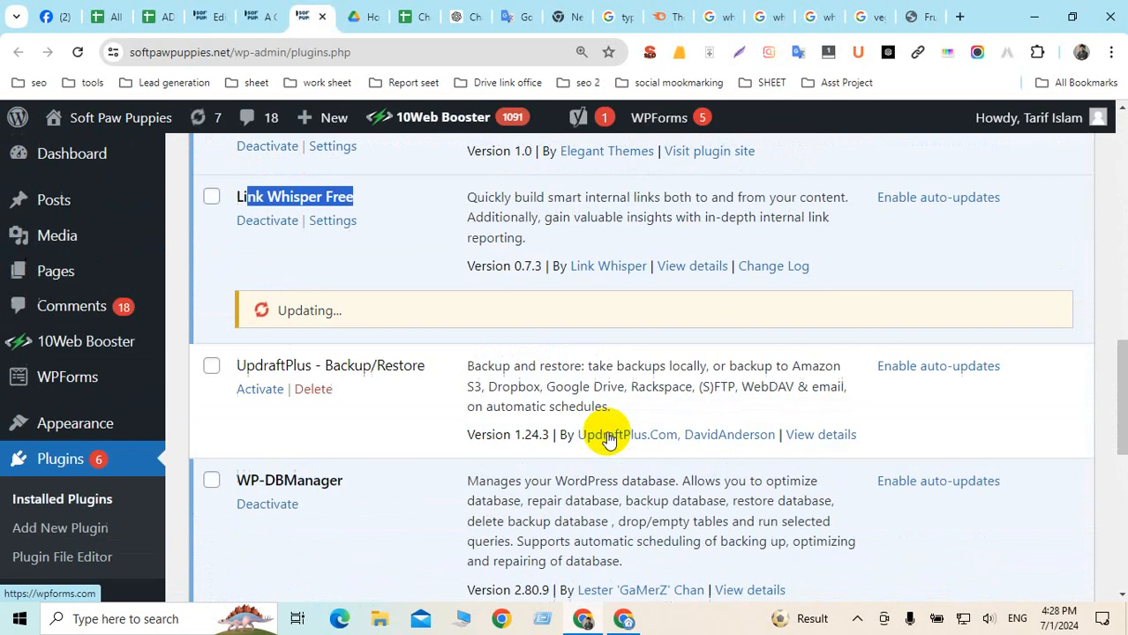
scroll(597, 431, down, 3)
click(783, 481)
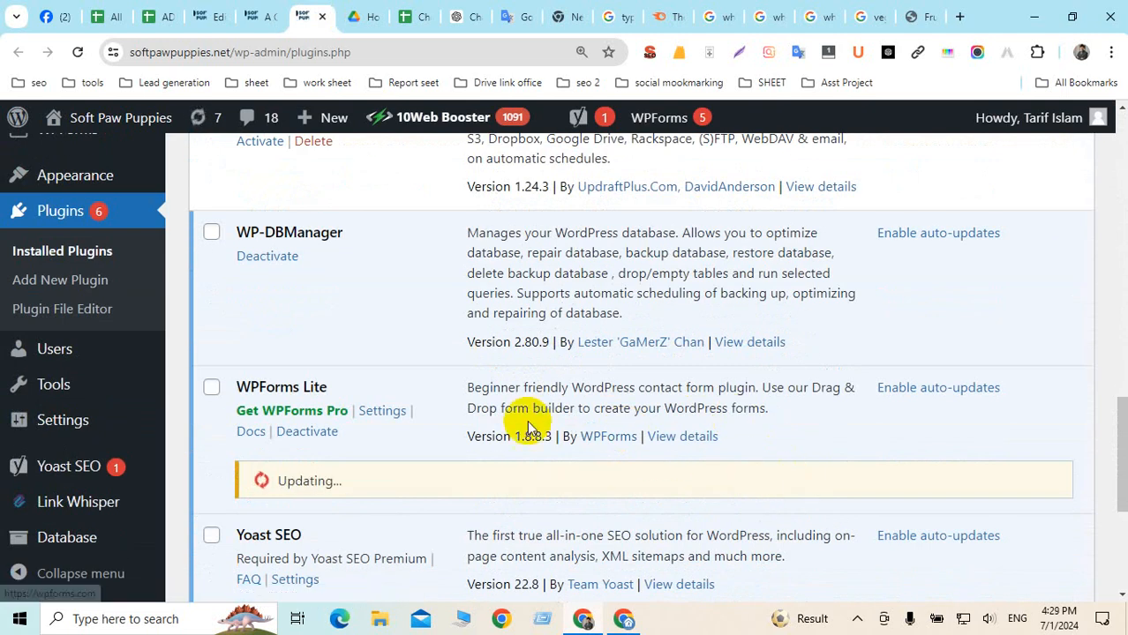
Update Yoast SEO, Easy Table of Contents, Easy WP SMTP and Desert Companion
scroll(495, 406, down, 1)
scroll(477, 370, down, 3)
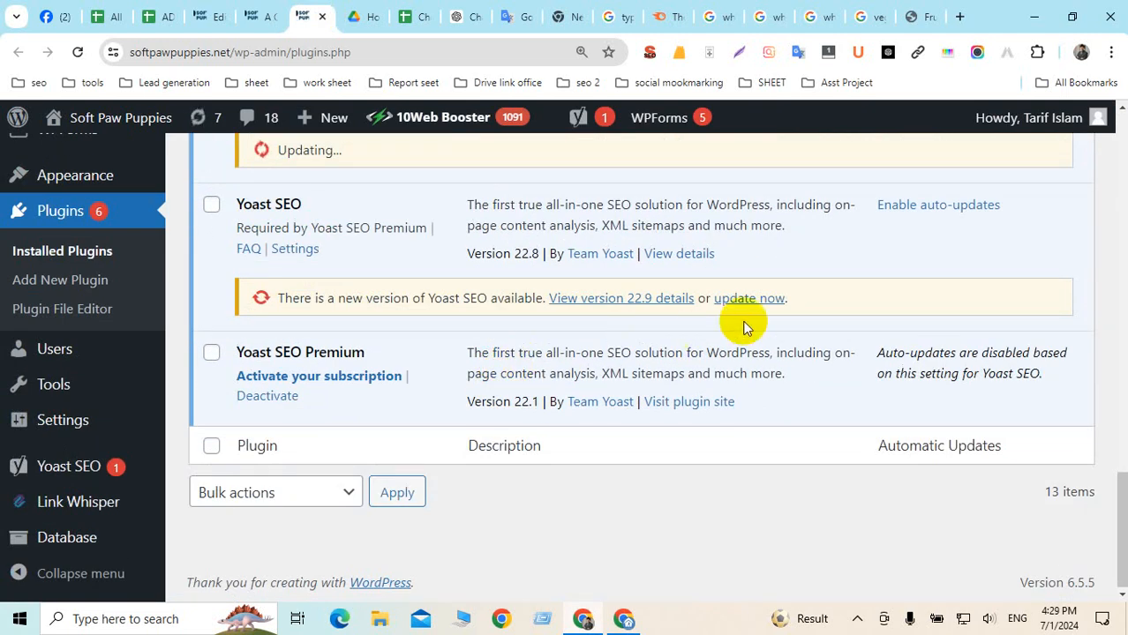
click(780, 300)
scroll(758, 343, up, 7)
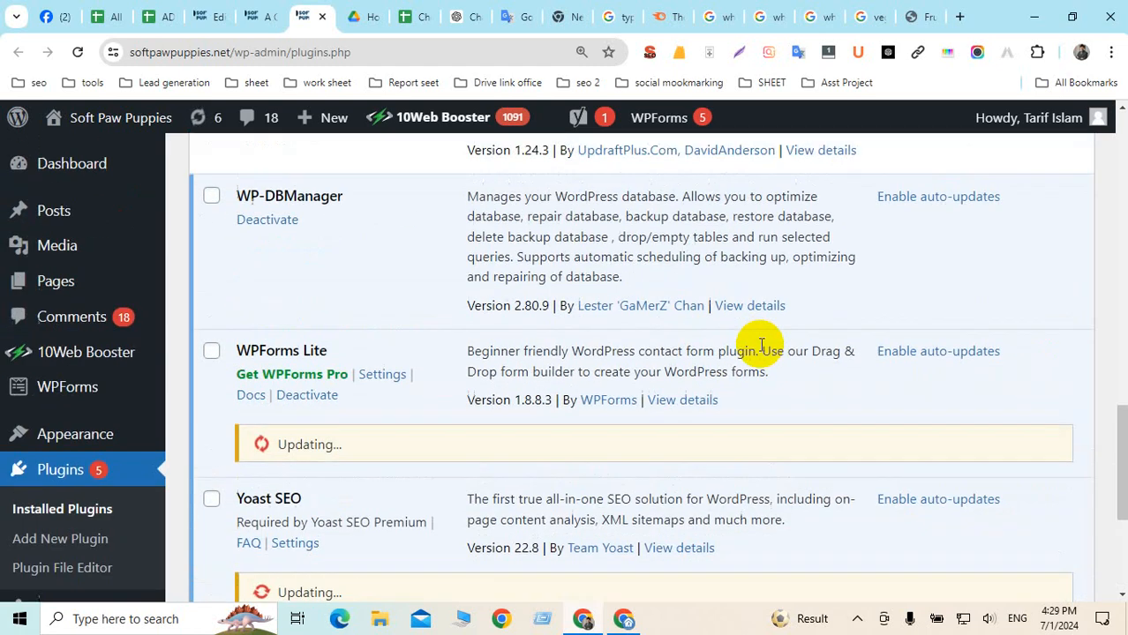
scroll(761, 344, up, 5)
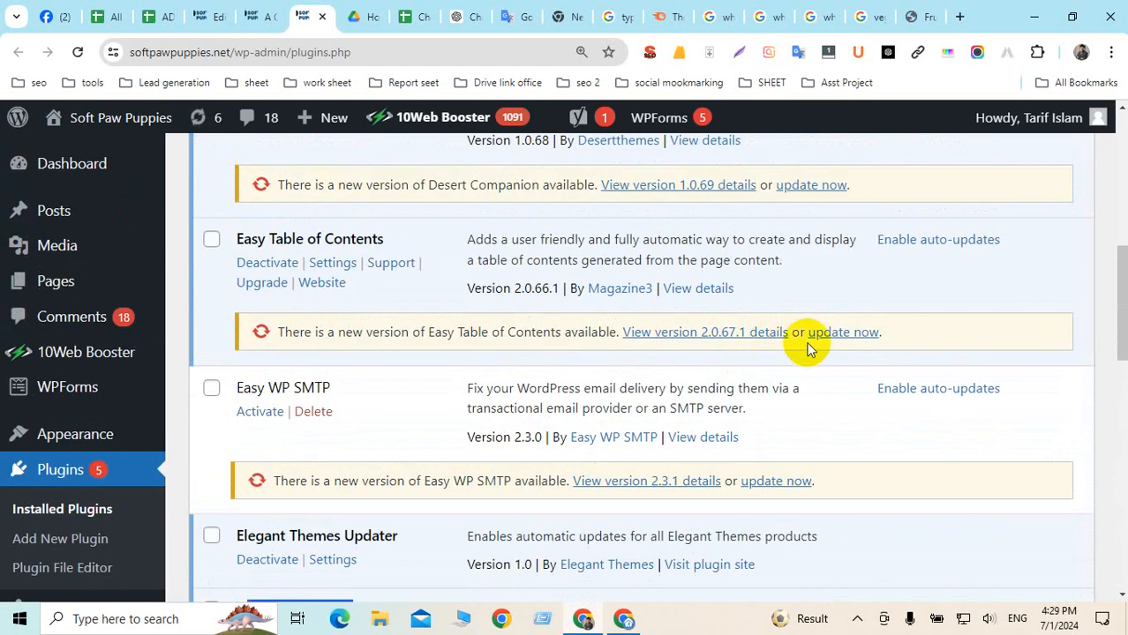
click(842, 332)
click(781, 482)
scroll(687, 450, up, 4)
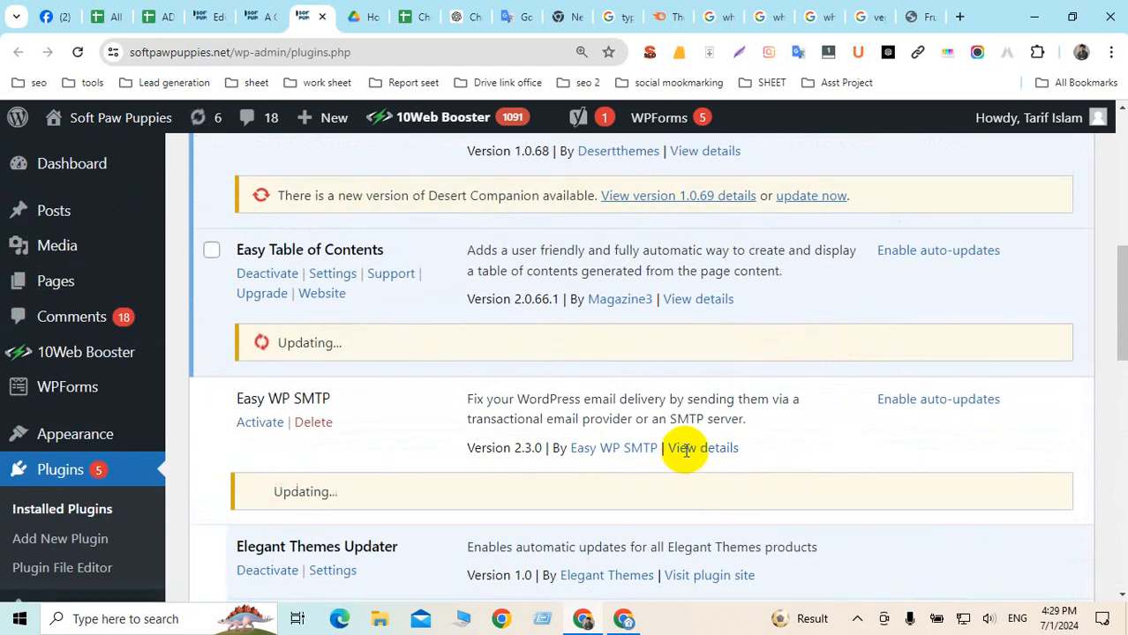
click(800, 515)
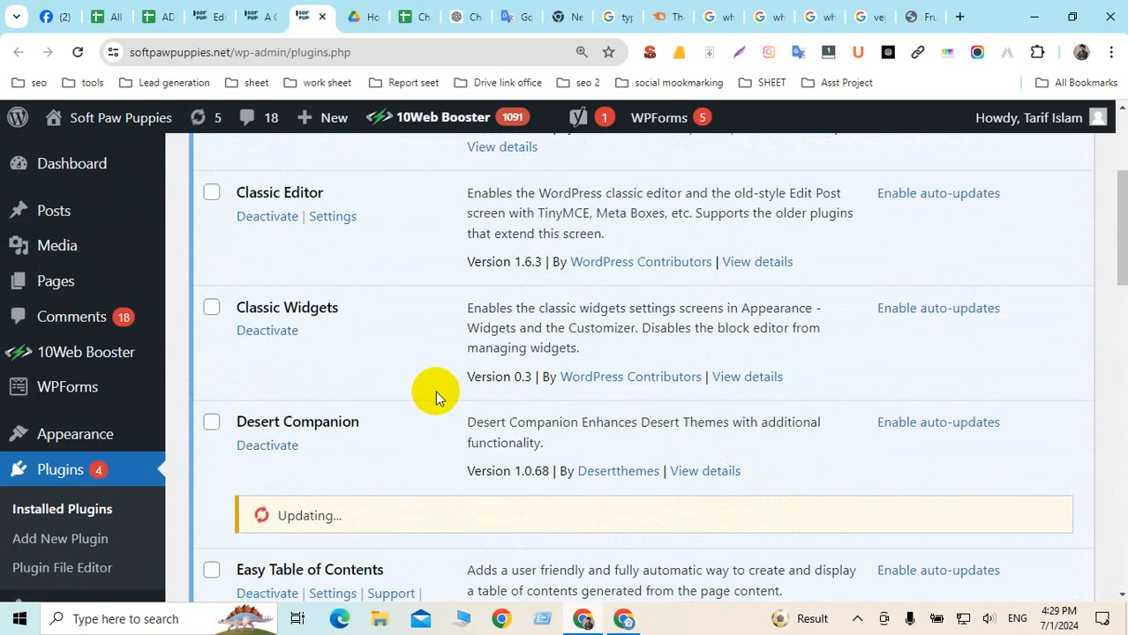
scroll(435, 391, up, 3)
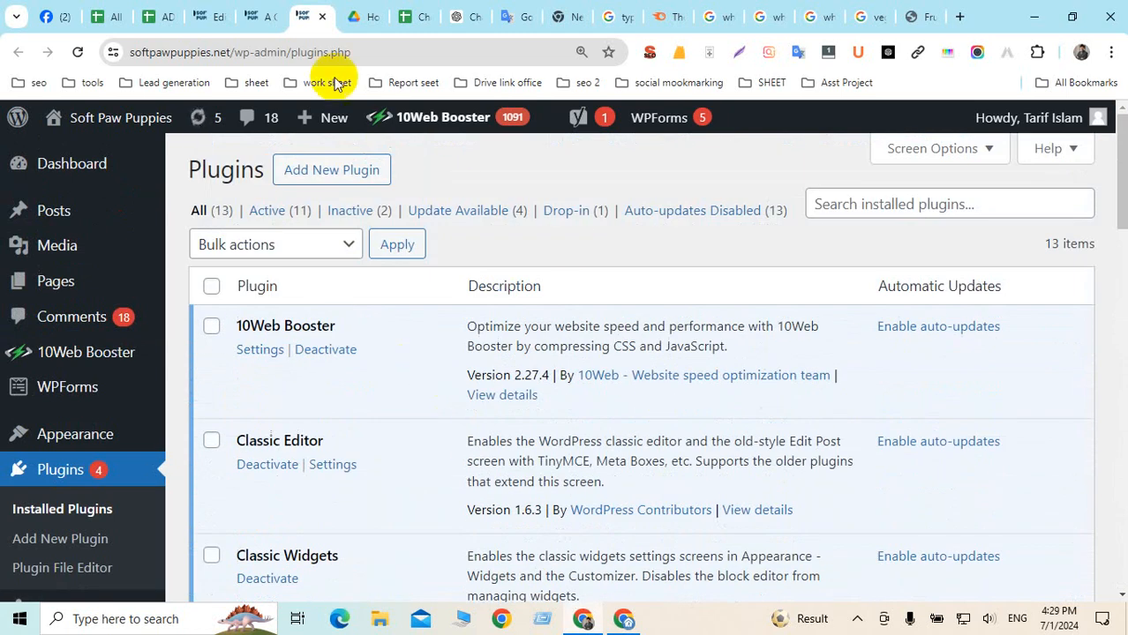
Return to the post editor and scroll to Link Whisper's 'Suggested Posts To Link To' box
click(263, 18)
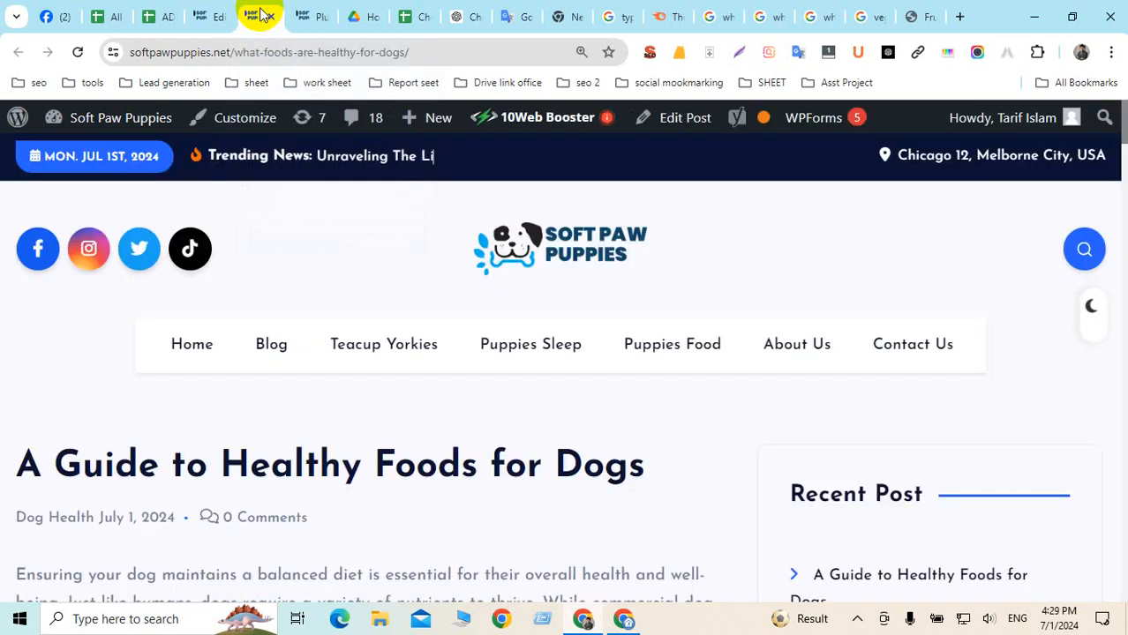
click(201, 18)
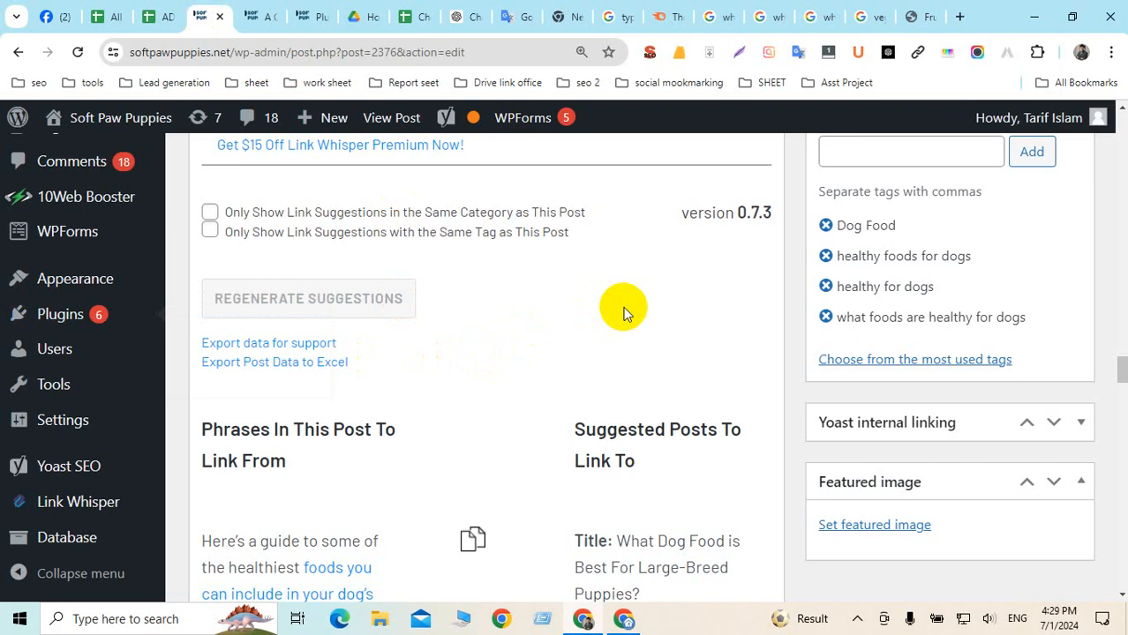
scroll(585, 333, down, 2)
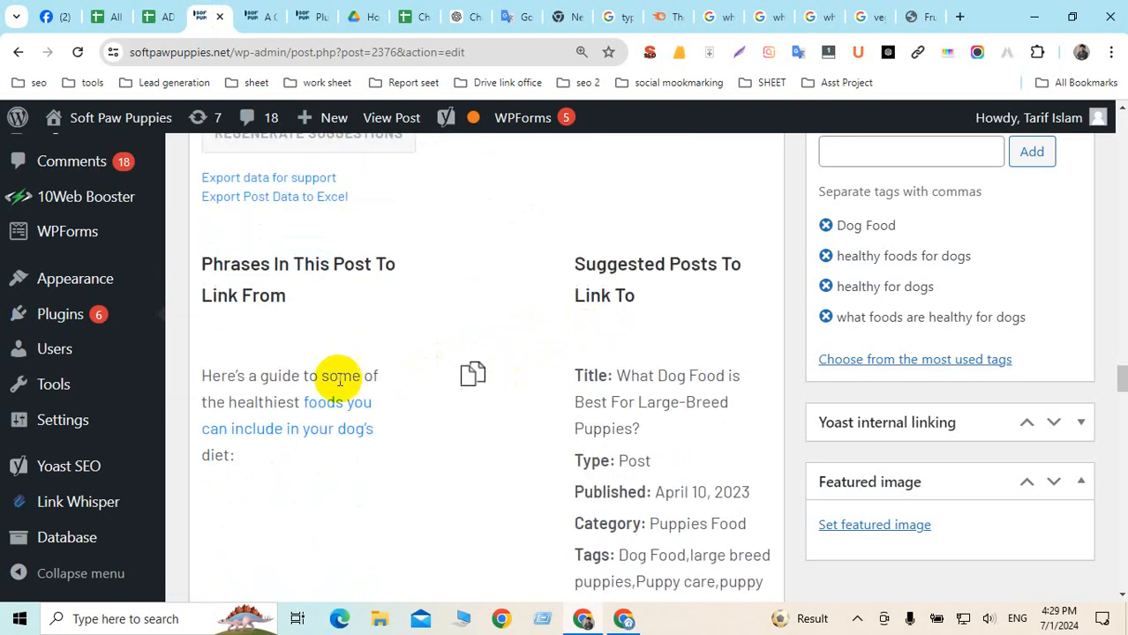
scroll(328, 347, up, 5)
scroll(441, 336, down, 4)
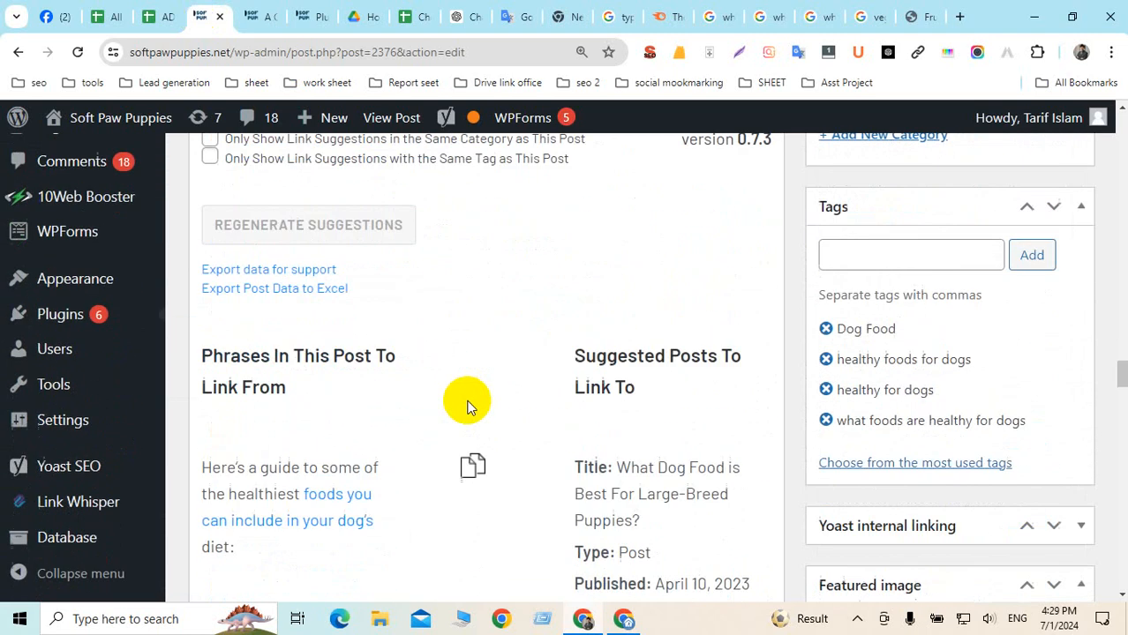
scroll(468, 406, up, 15)
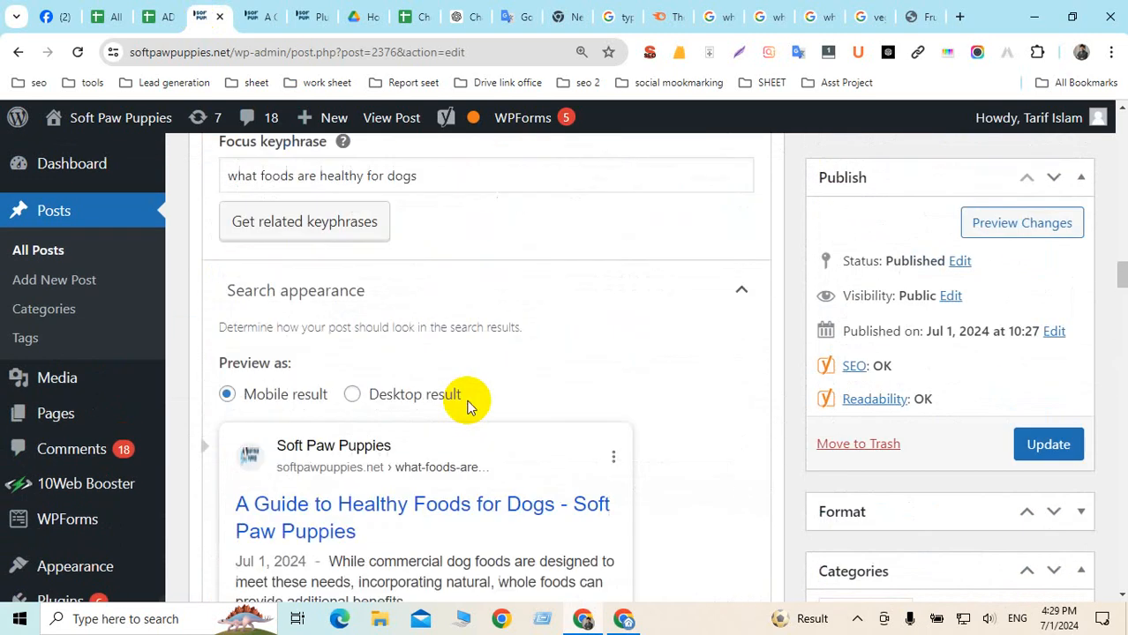
scroll(468, 406, up, 11)
scroll(469, 401, down, 6)
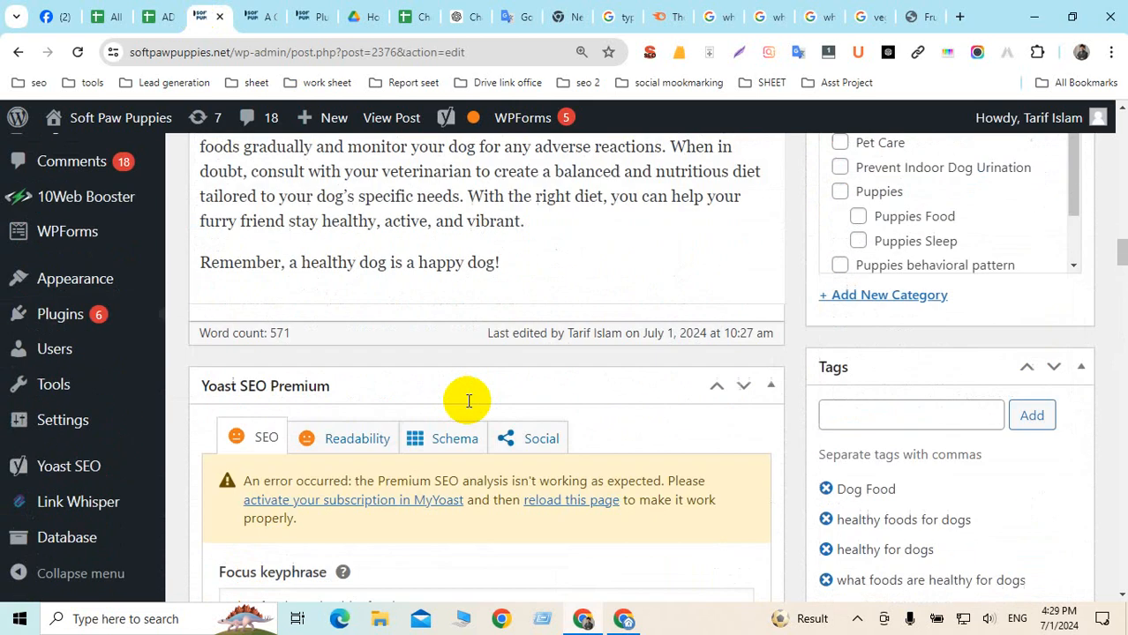
scroll(468, 402, down, 15)
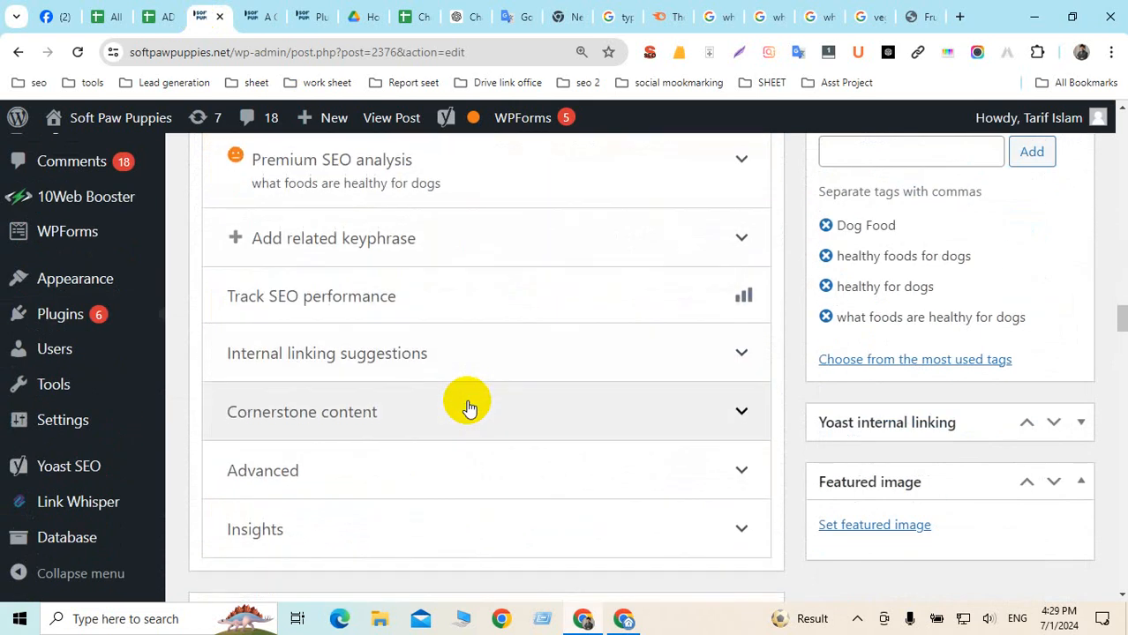
scroll(469, 406, down, 15)
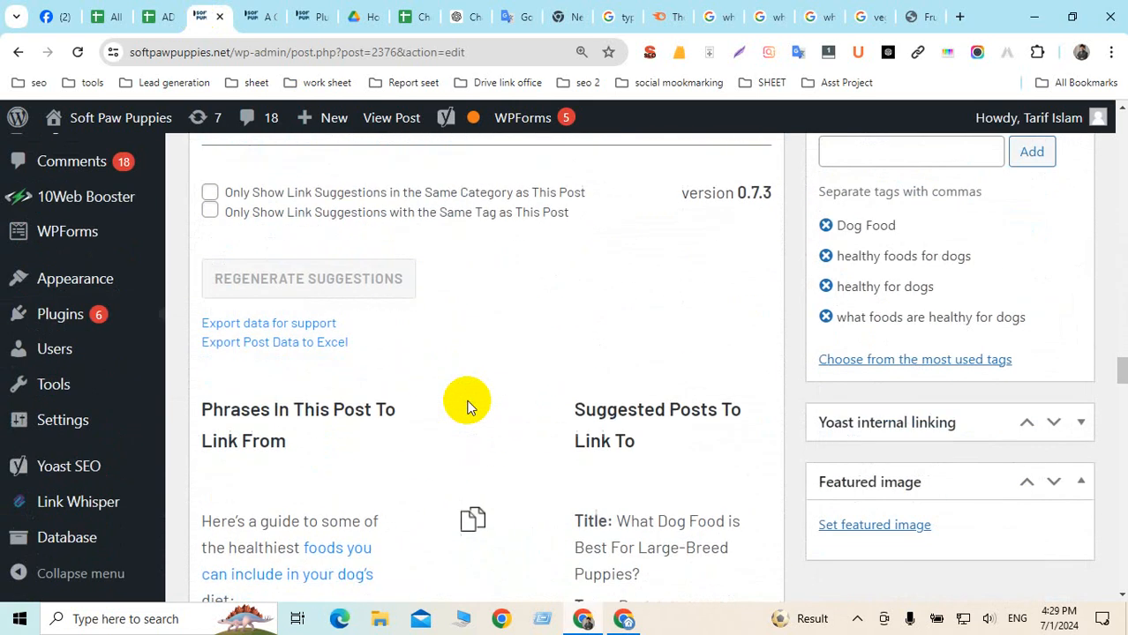
scroll(468, 406, down, 2)
scroll(469, 406, down, 1)
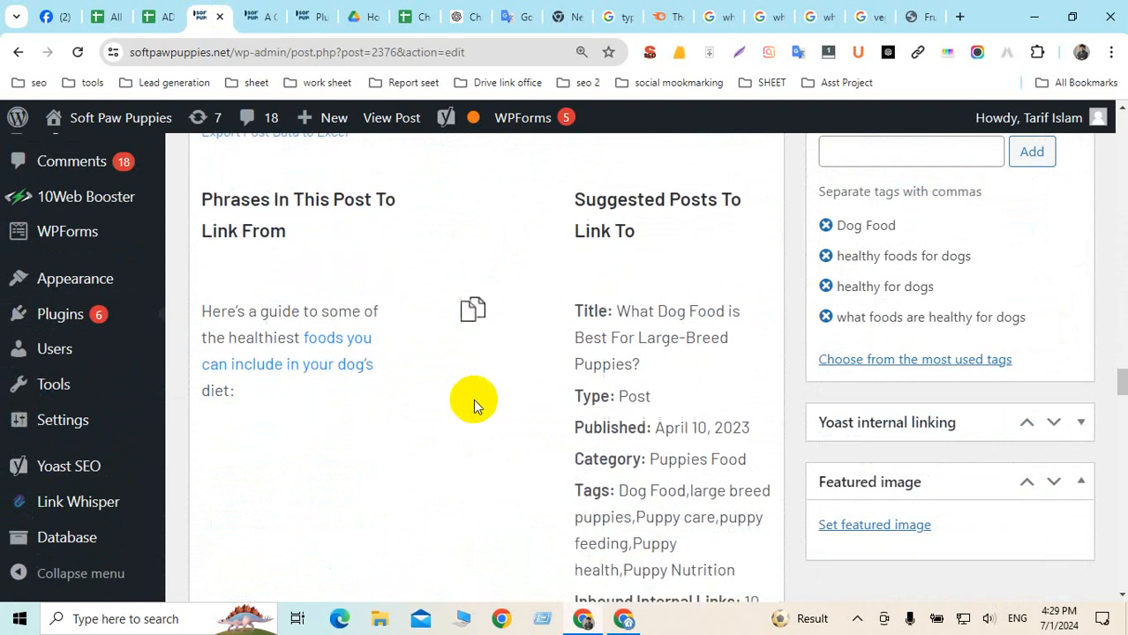
Copy the large-breed puppies post link from Link Whisper and find the anchor phrase in the post
click(473, 294)
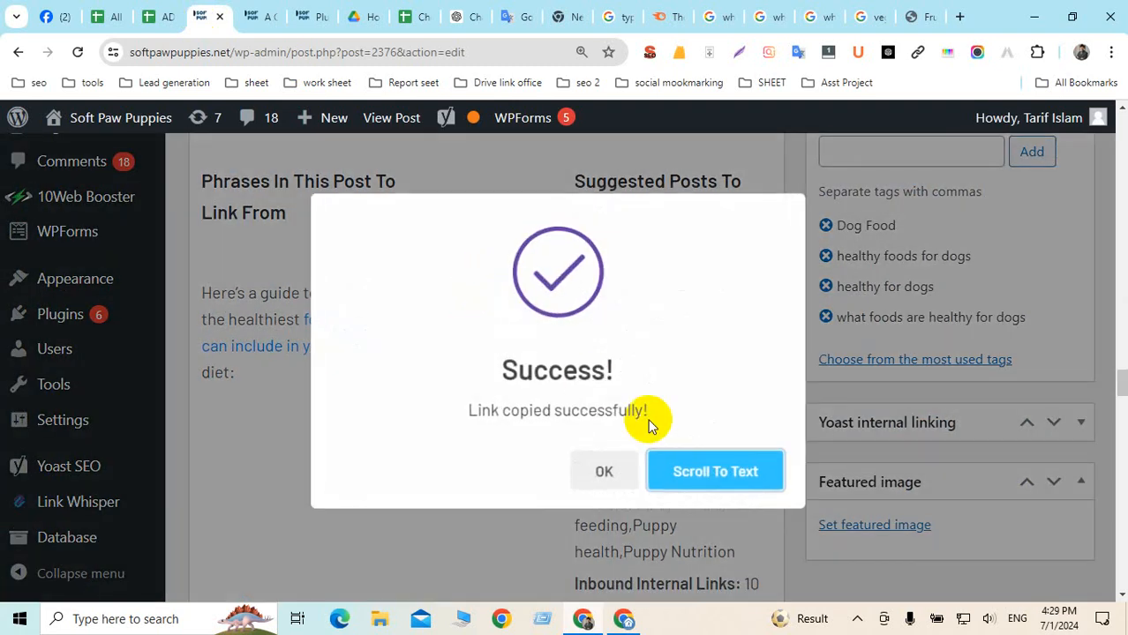
click(740, 480)
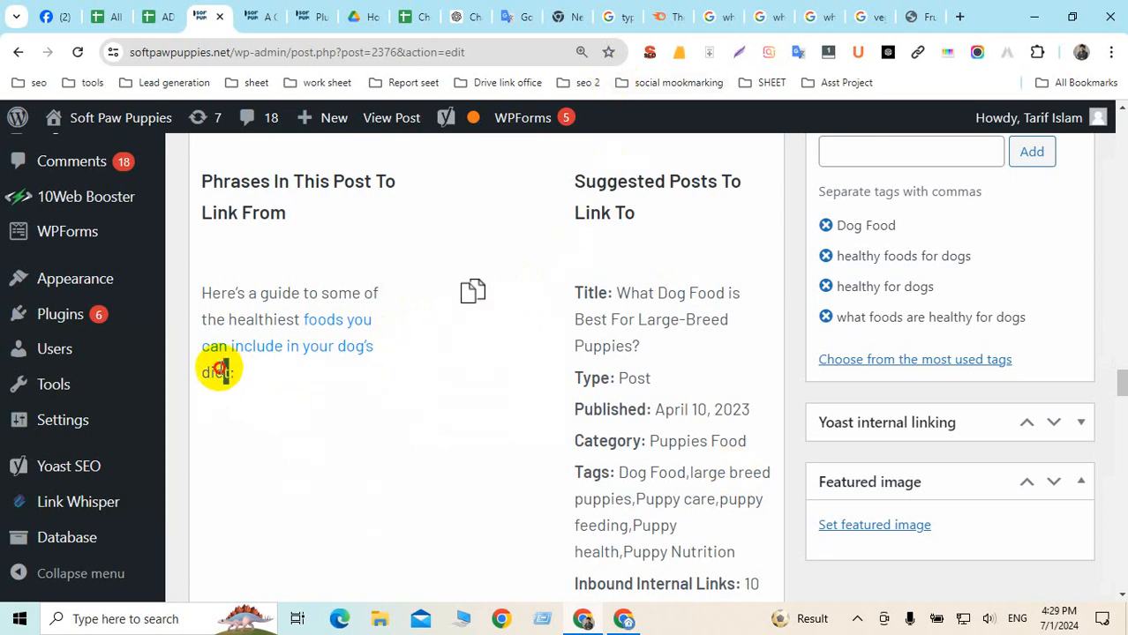
drag(221, 367, 302, 319)
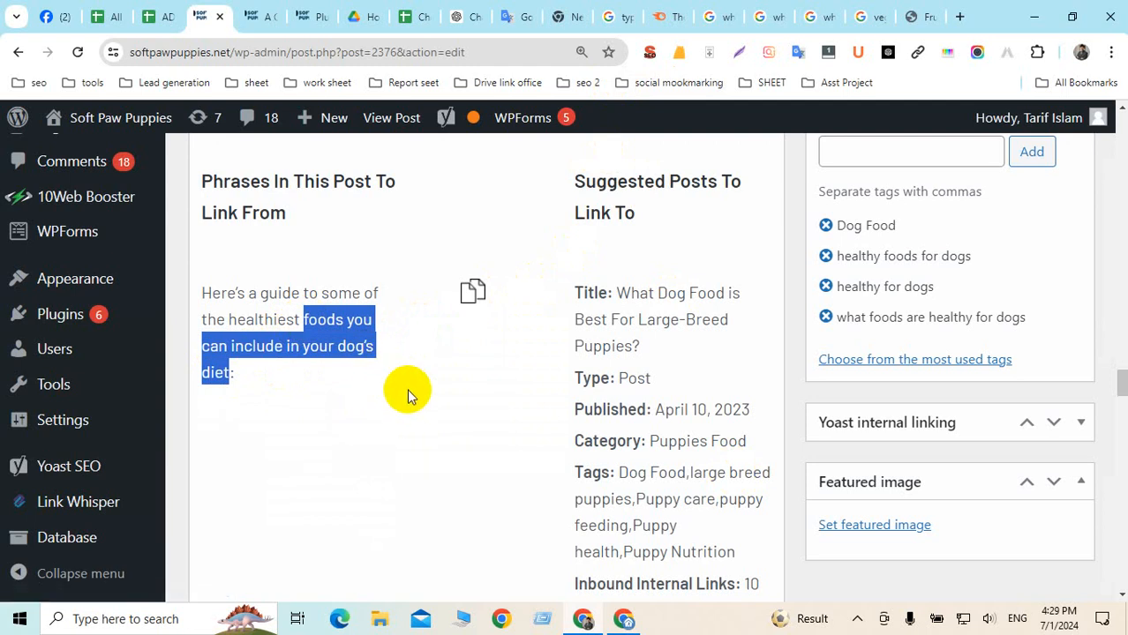
key(ctrl+f)
key(Return)
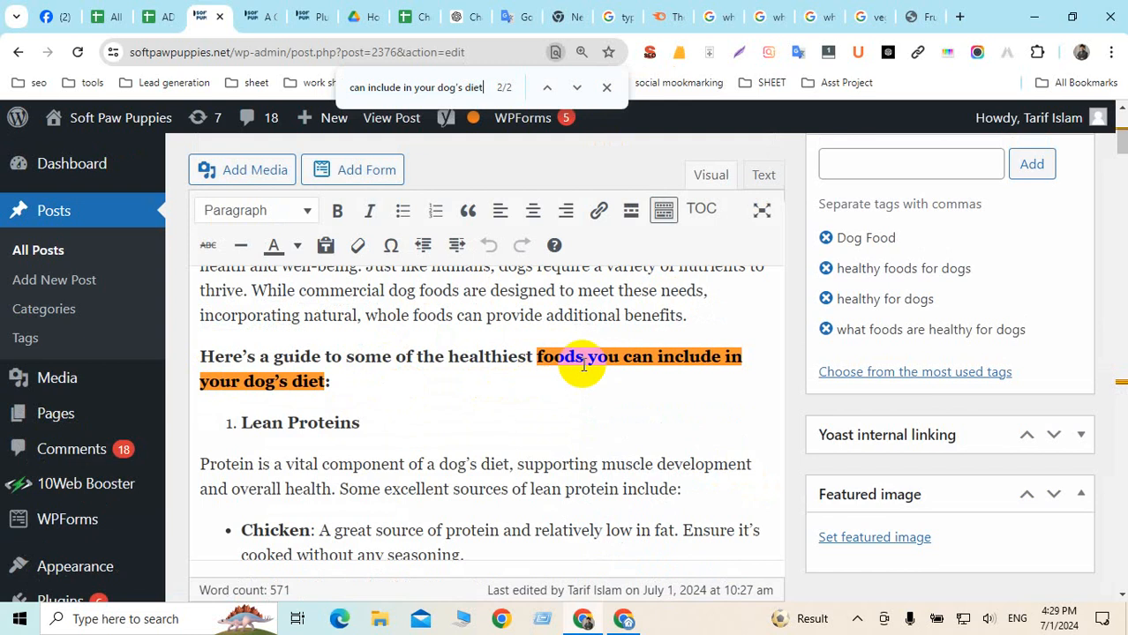
click(546, 88)
click(472, 357)
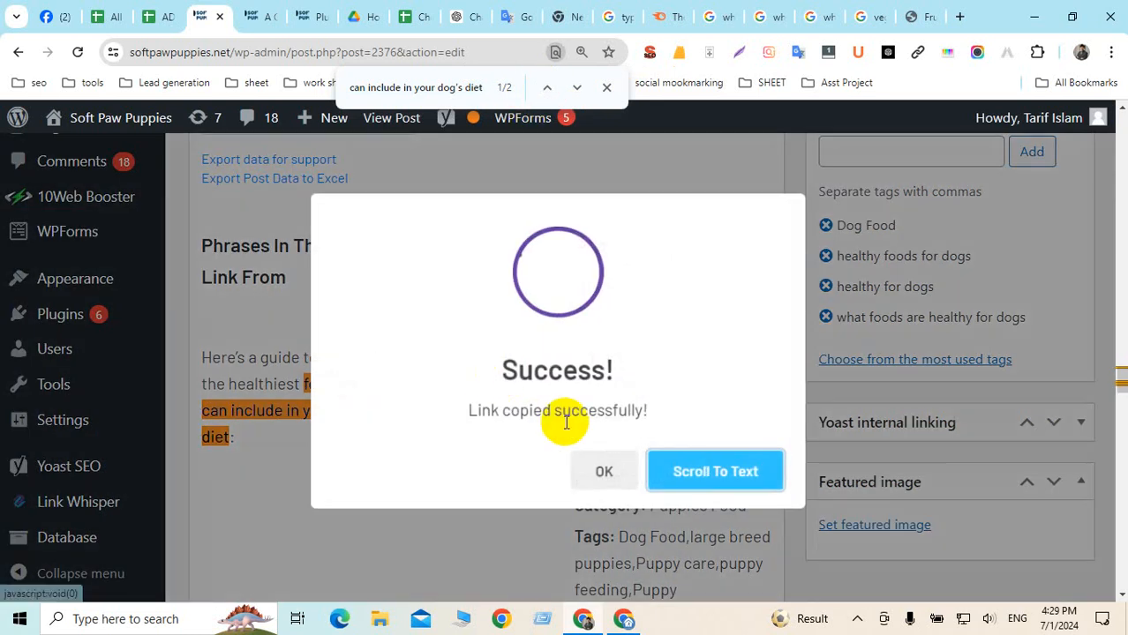
click(706, 469)
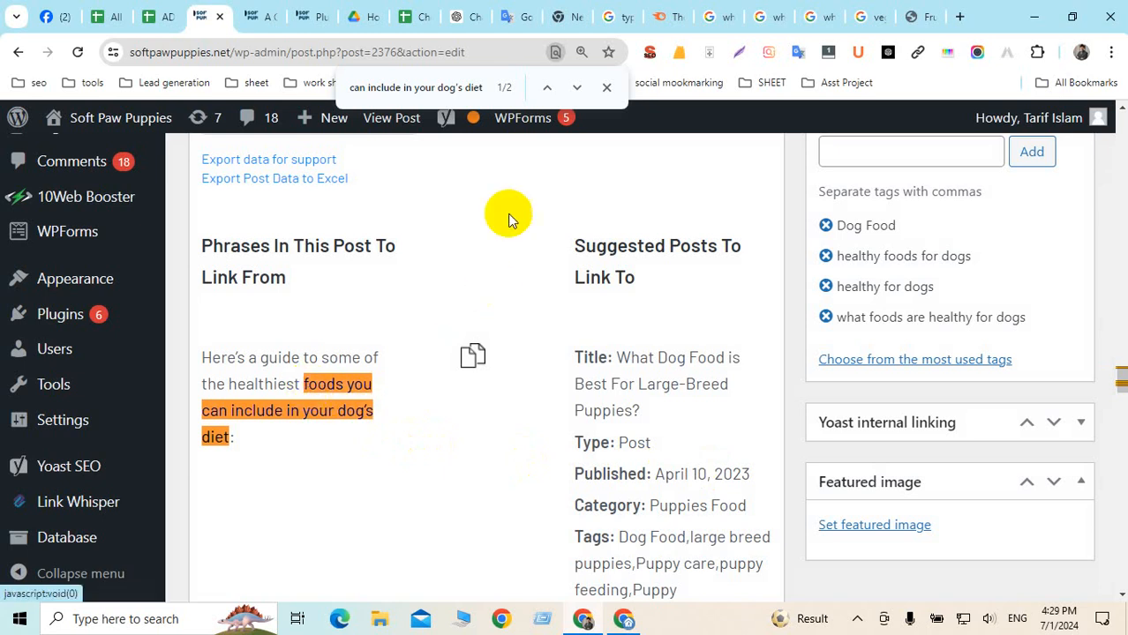
click(547, 88)
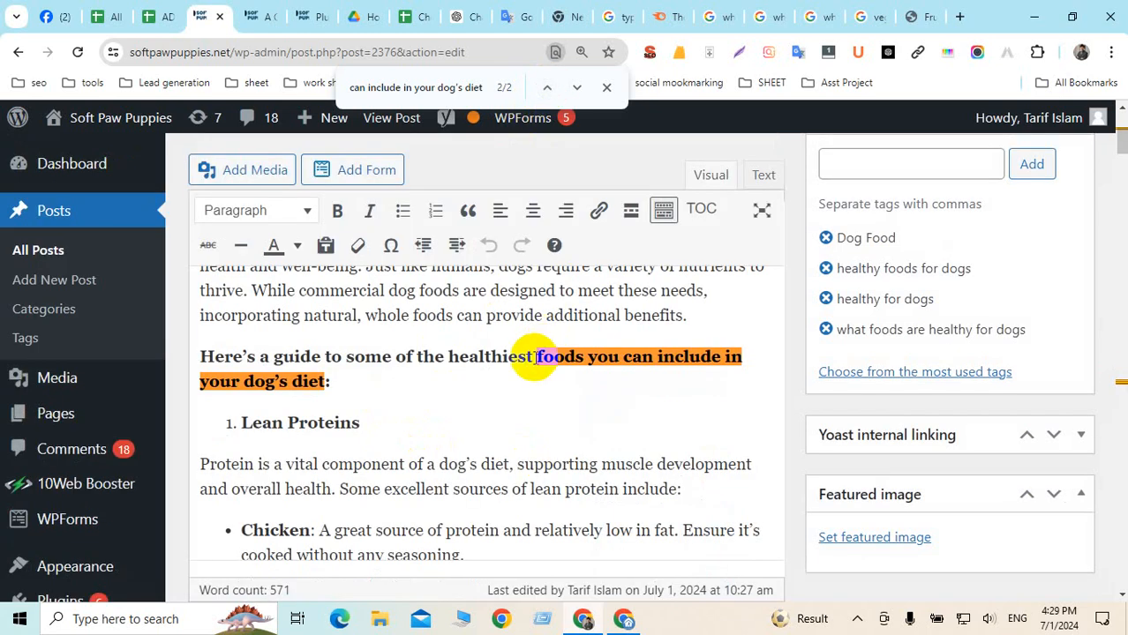
Link "foods you can include in your dog's" to softpawpuppies.net/large-breed-puppies, opening in a new tab
drag(537, 356, 281, 382)
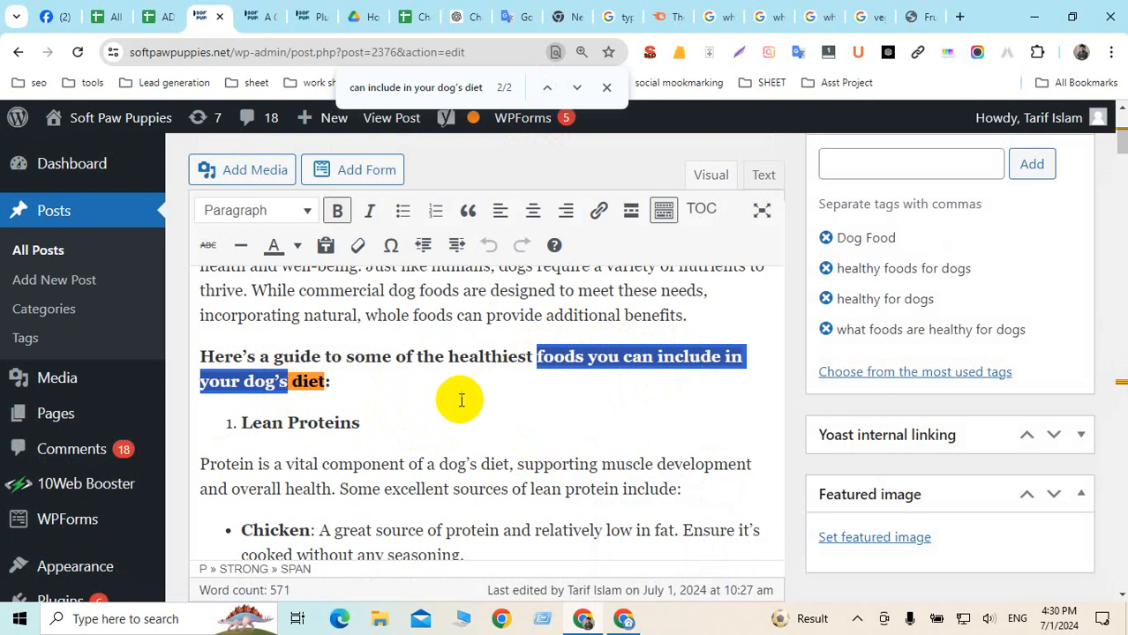
click(597, 212)
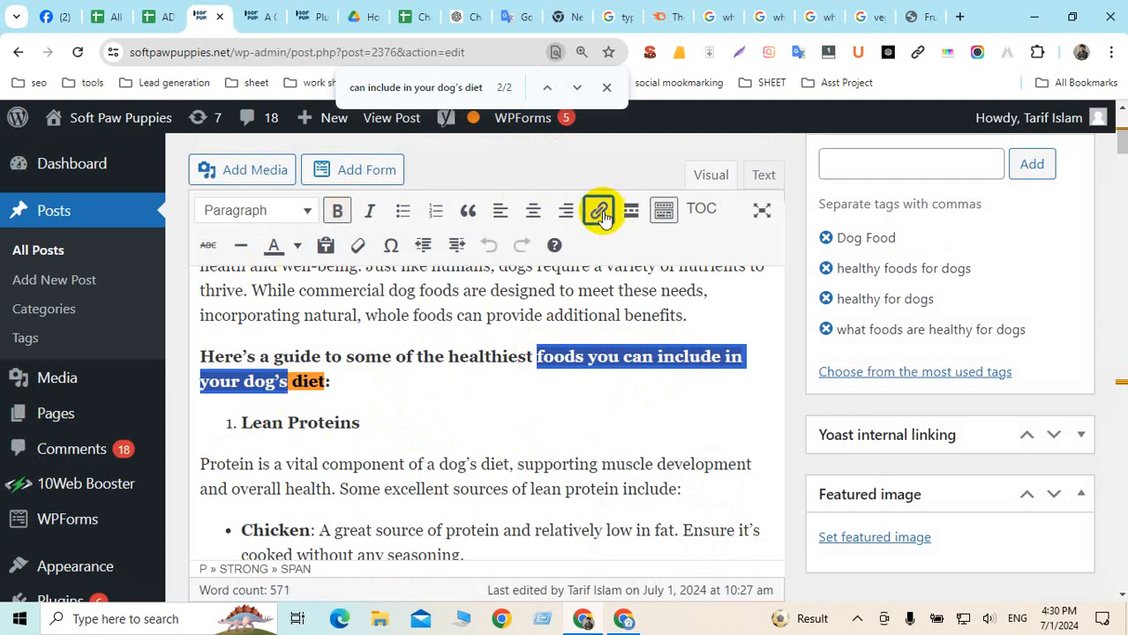
key(ctrl+v)
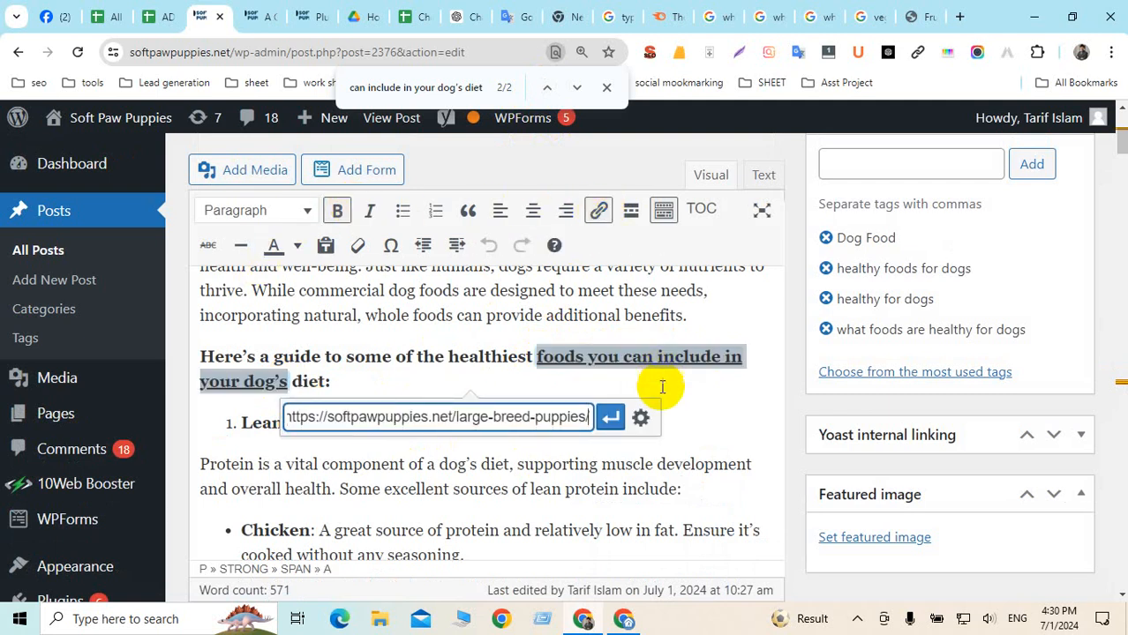
click(641, 418)
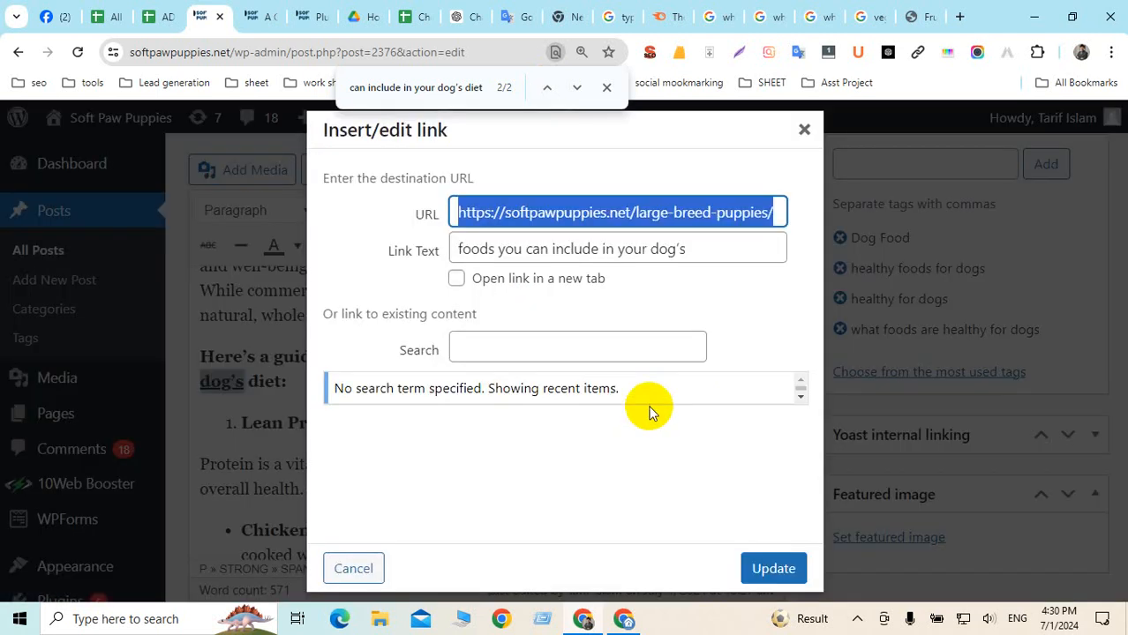
click(453, 278)
click(773, 570)
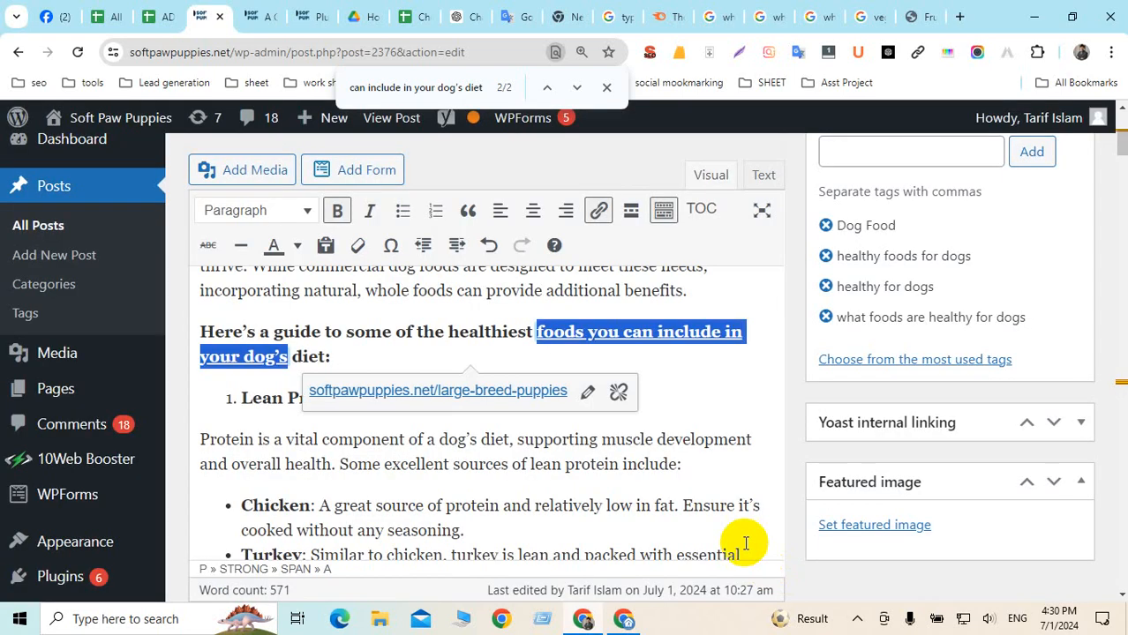
click(618, 453)
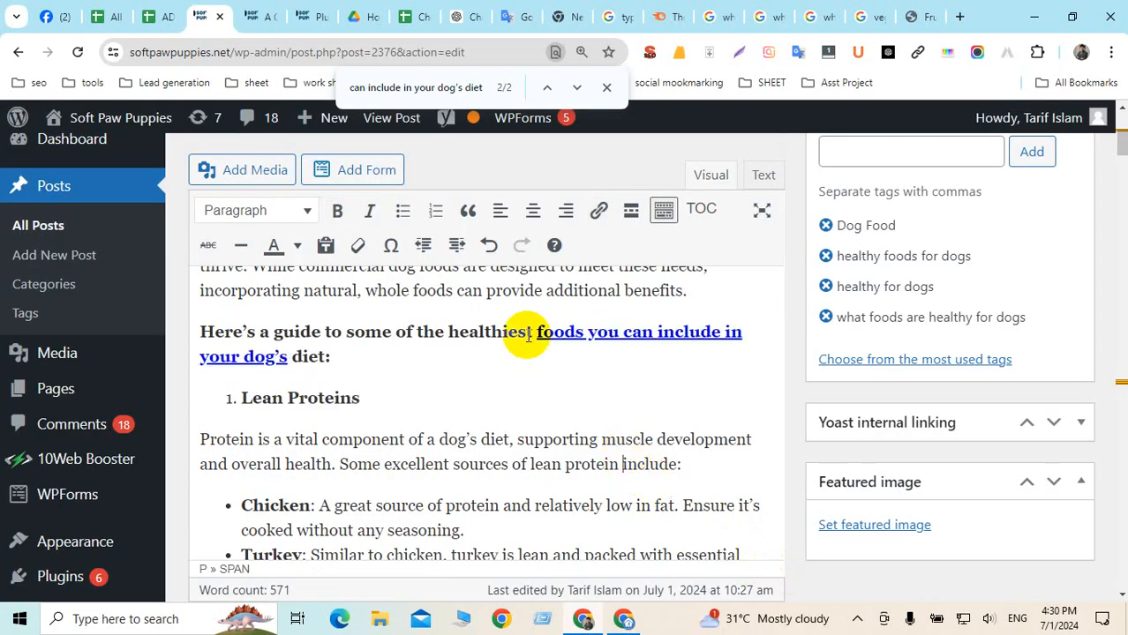
Copy the What Dog Food Is Best For Puppies link and find 'dog's food' in the post
drag(1121, 145, 1117, 380)
scroll(475, 391, down, 4)
scroll(475, 391, down, 3)
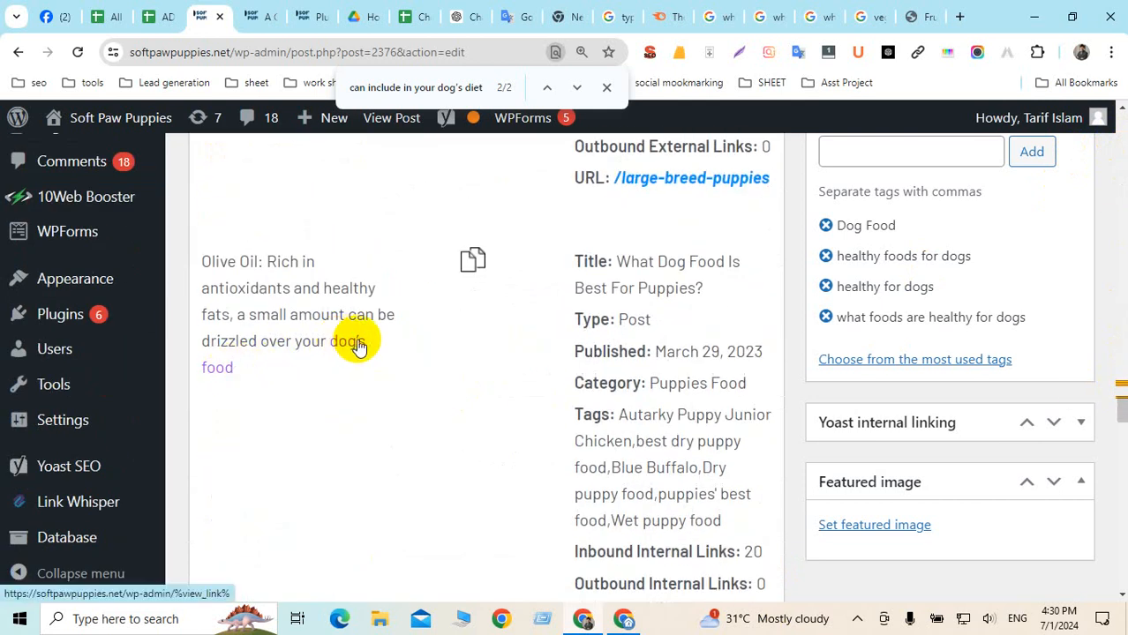
click(474, 264)
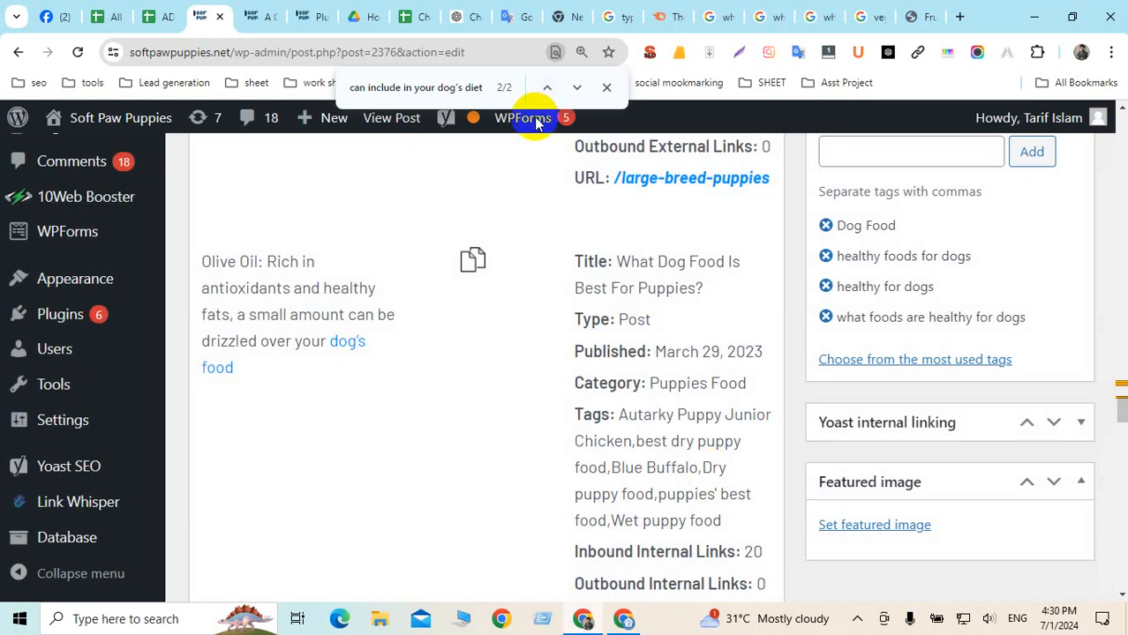
drag(250, 369, 295, 344)
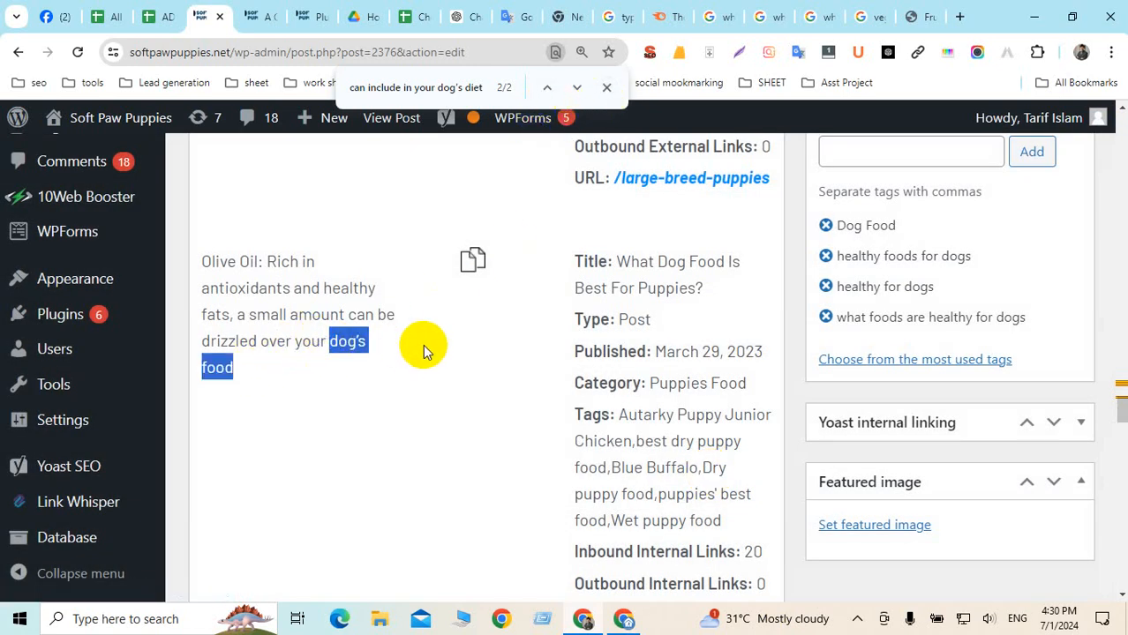
key(ctrl+f)
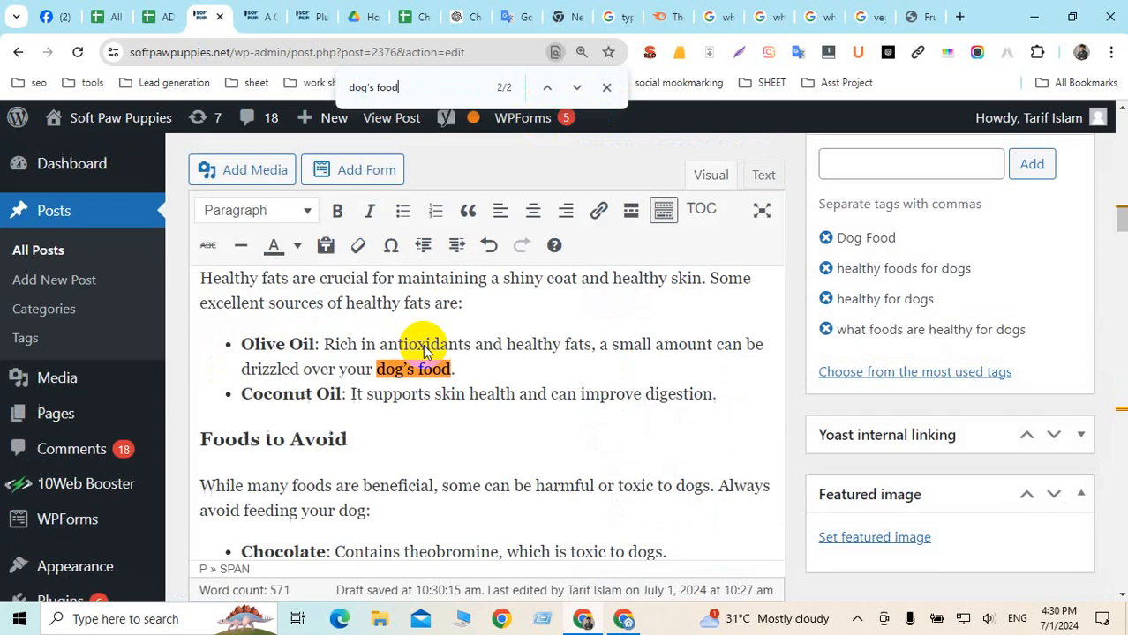
click(548, 89)
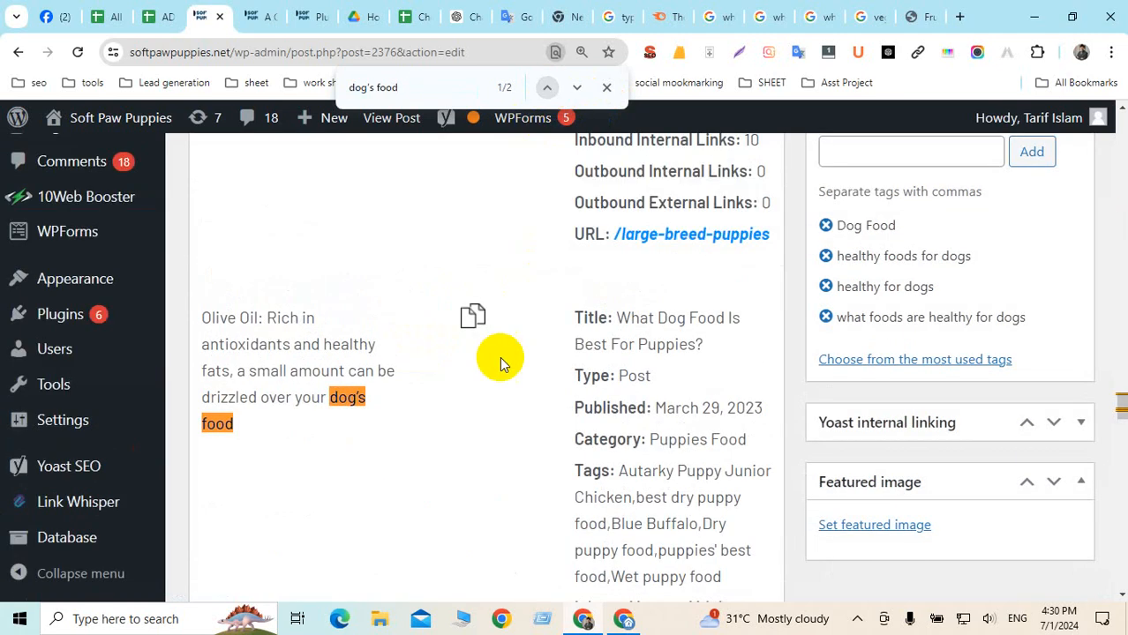
click(474, 316)
click(693, 471)
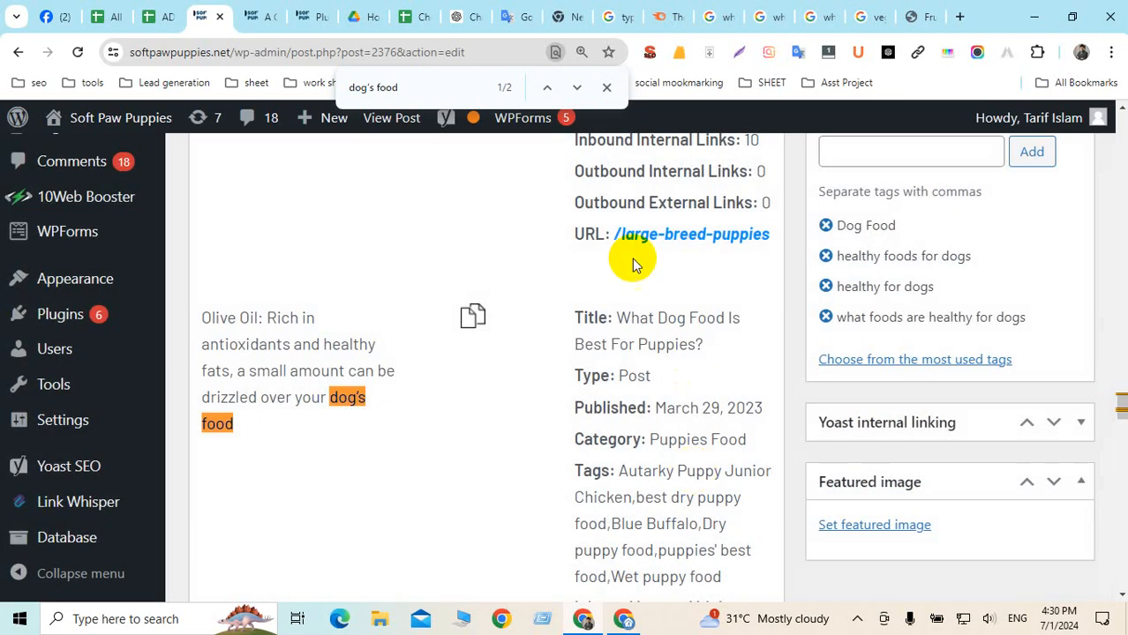
click(547, 87)
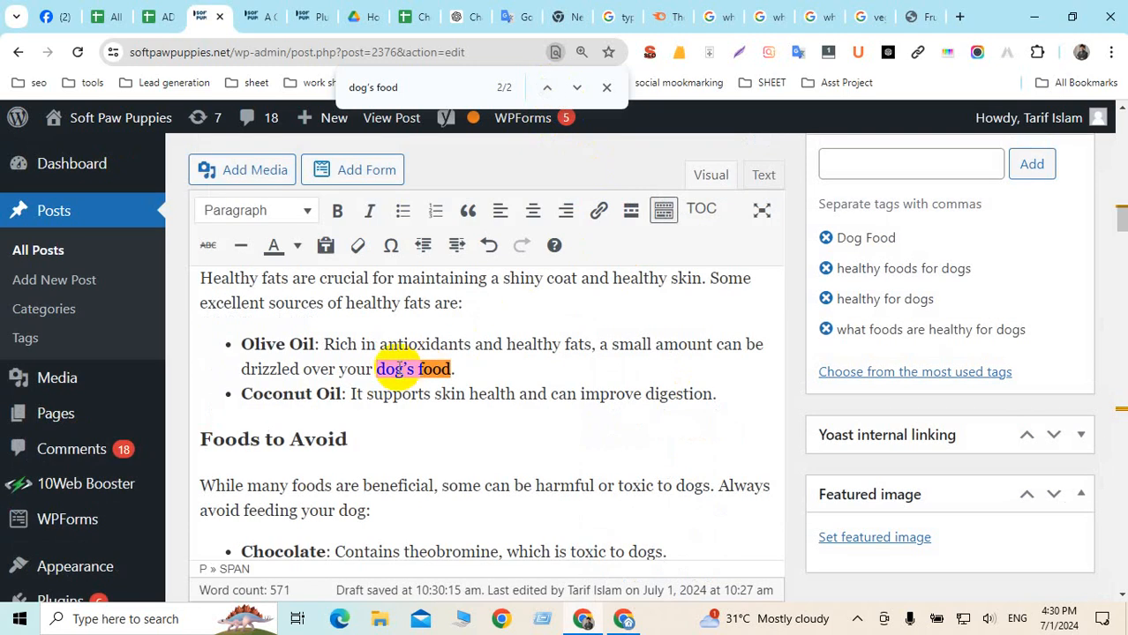
Bold 'dog's food' in the Olive Oil bullet and link it to the puppies post in a new tab
drag(404, 369, 454, 369)
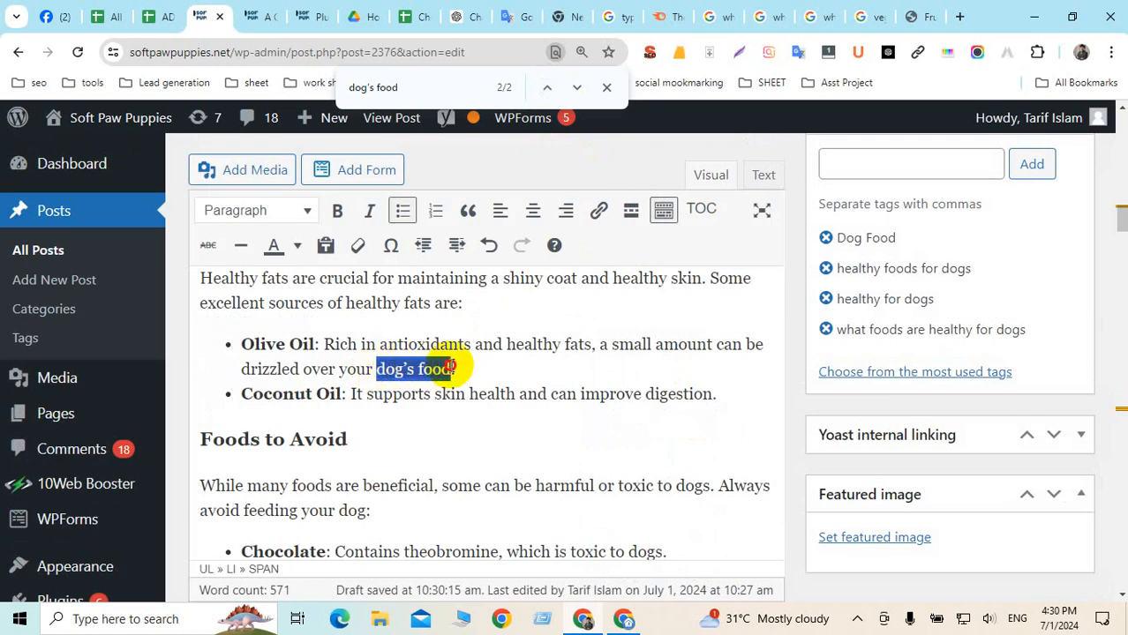
click(335, 210)
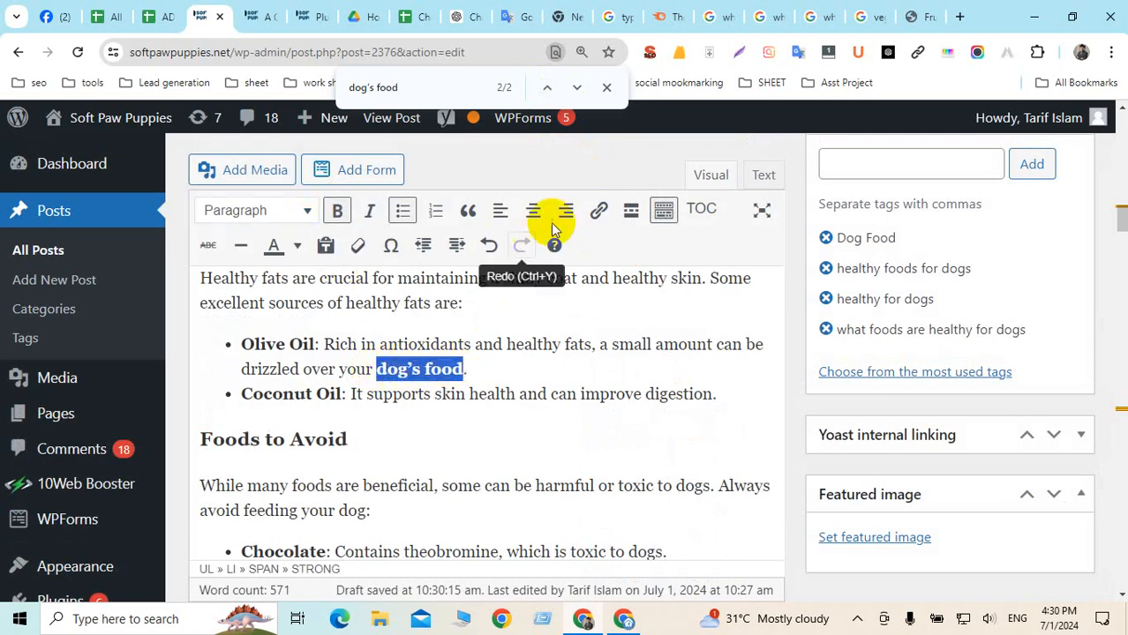
click(599, 210)
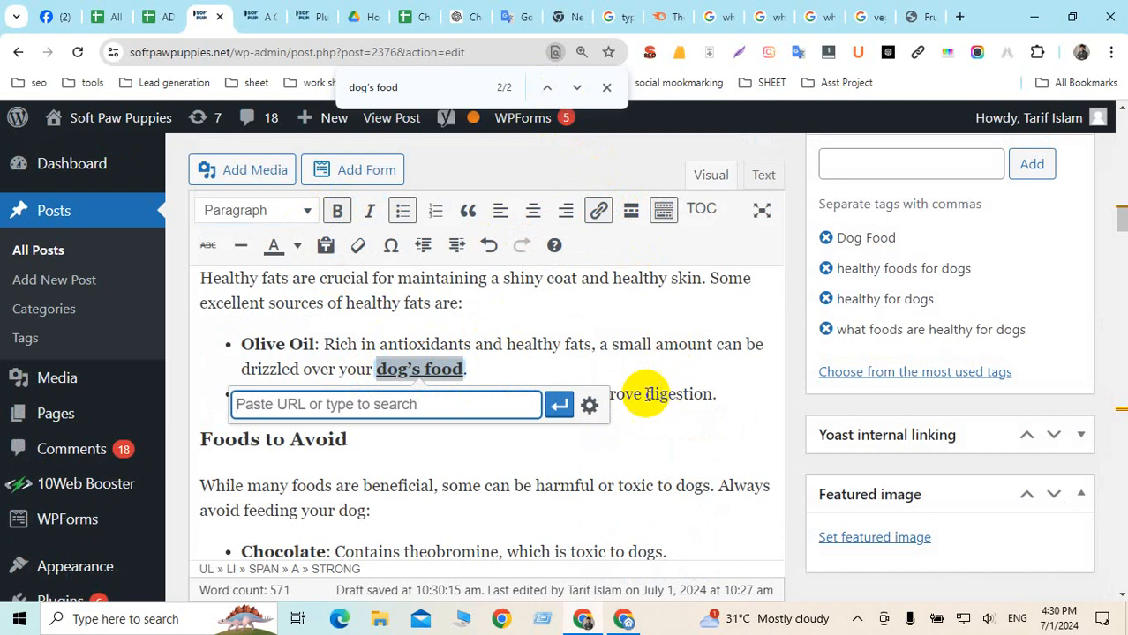
key(ctrl+v)
click(589, 404)
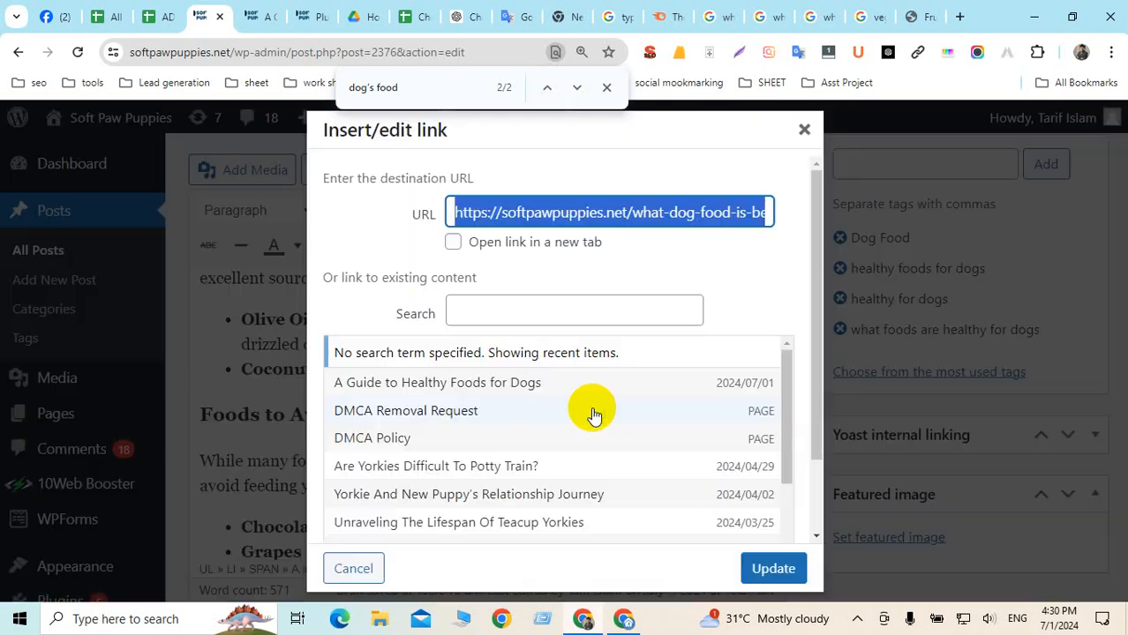
click(453, 243)
click(773, 568)
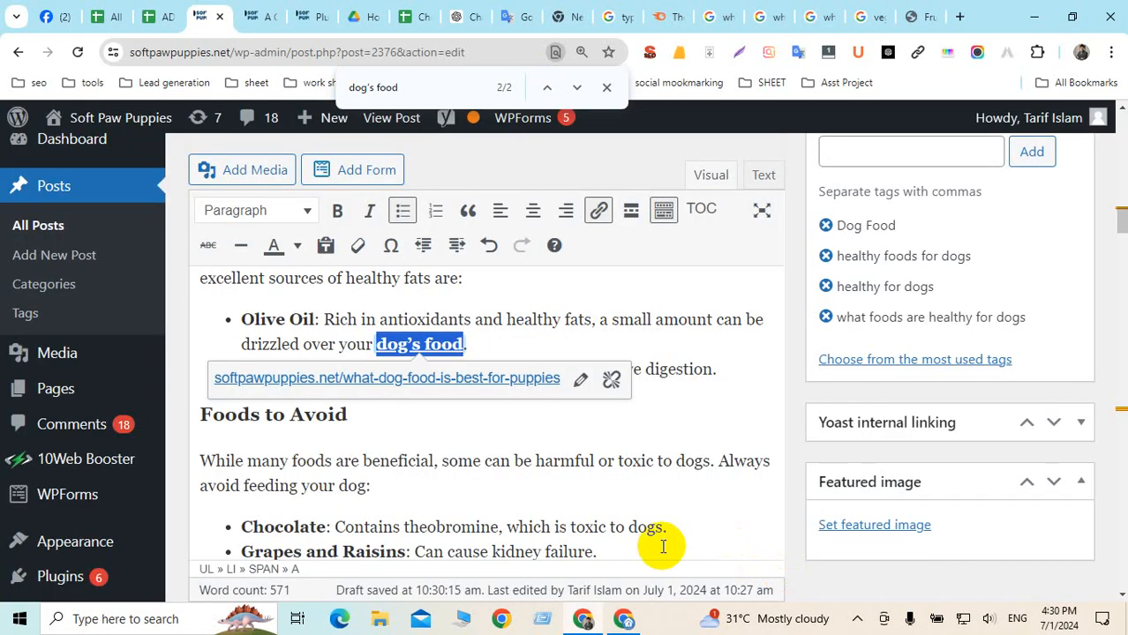
click(604, 477)
click(577, 88)
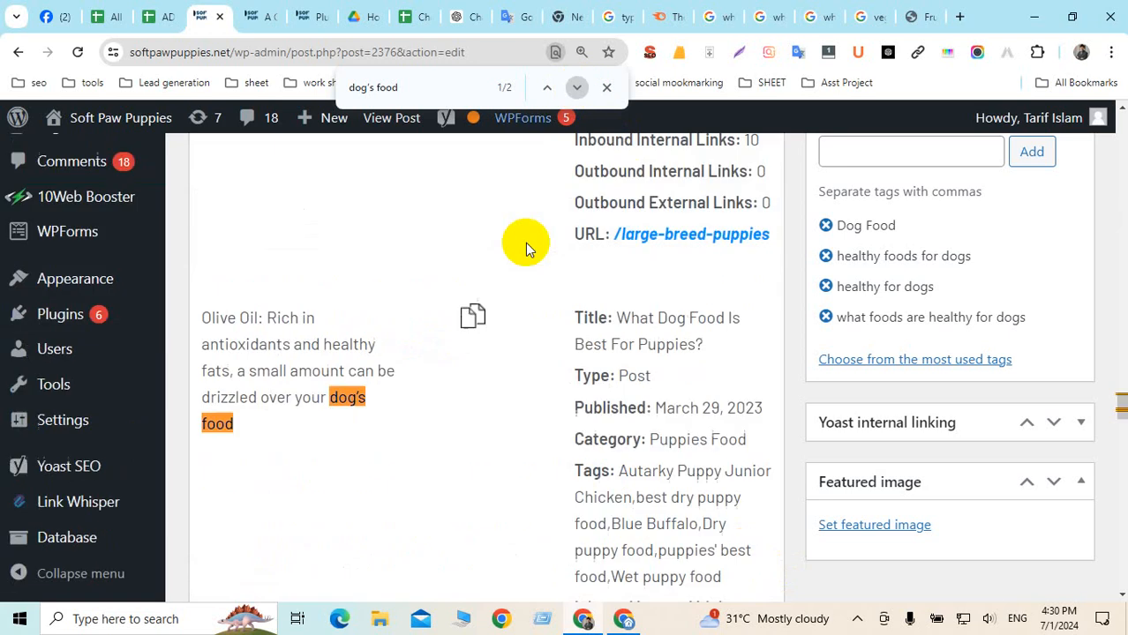
scroll(471, 341, down, 5)
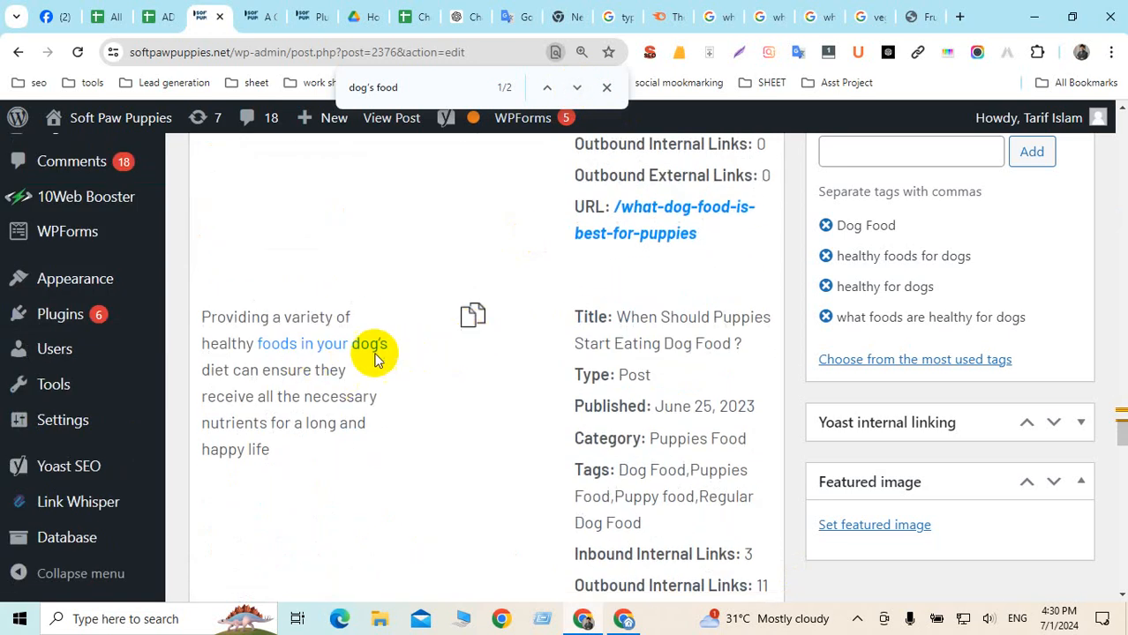
drag(388, 344, 255, 346)
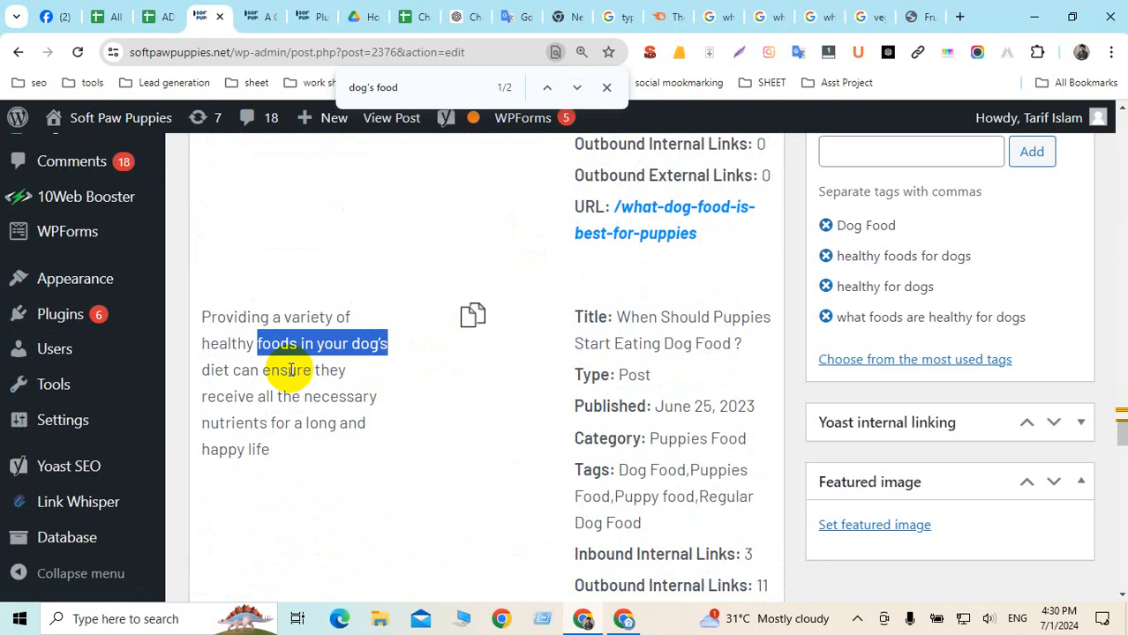
Copy the When Should Puppies post link and select 'foods in your dog's' in the Conclusion
key(ctrl+f)
key(ctrl+v)
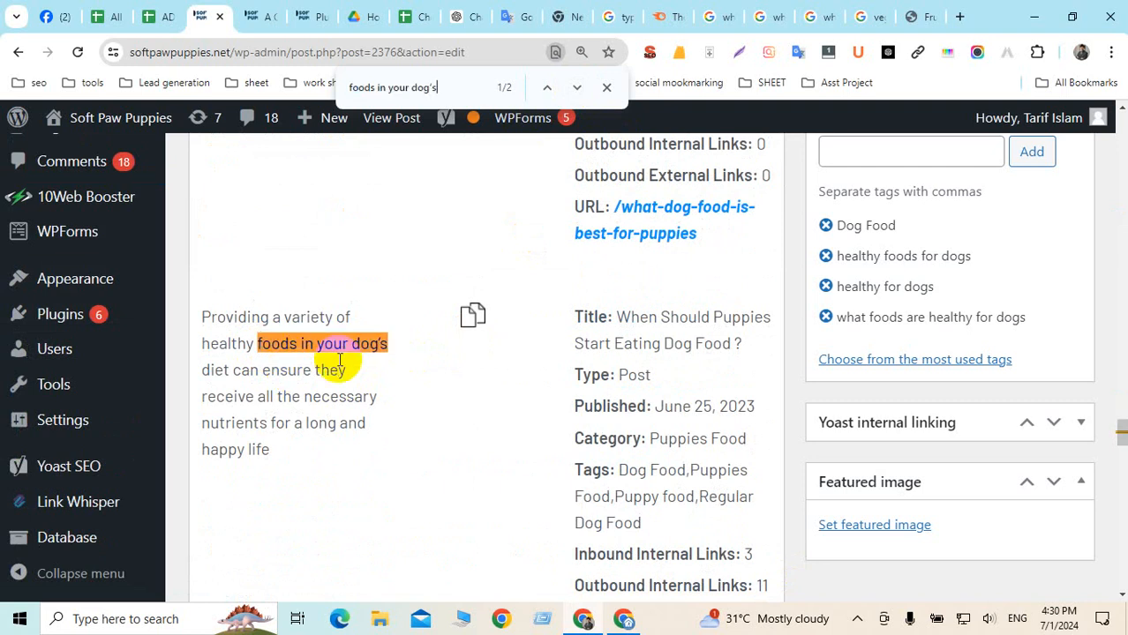
click(472, 315)
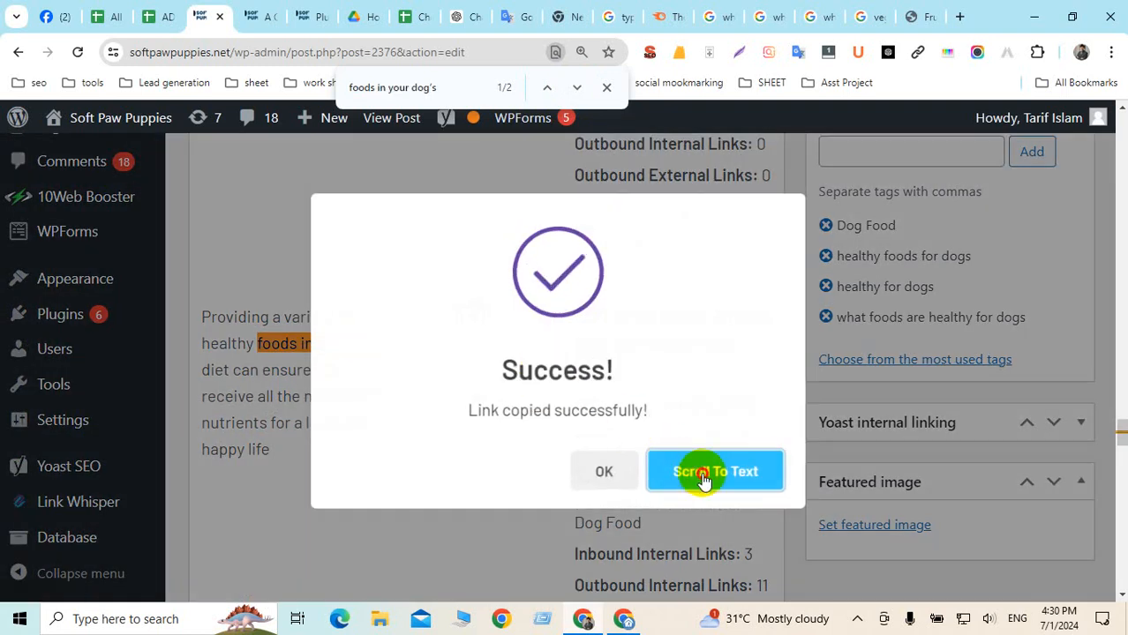
click(702, 471)
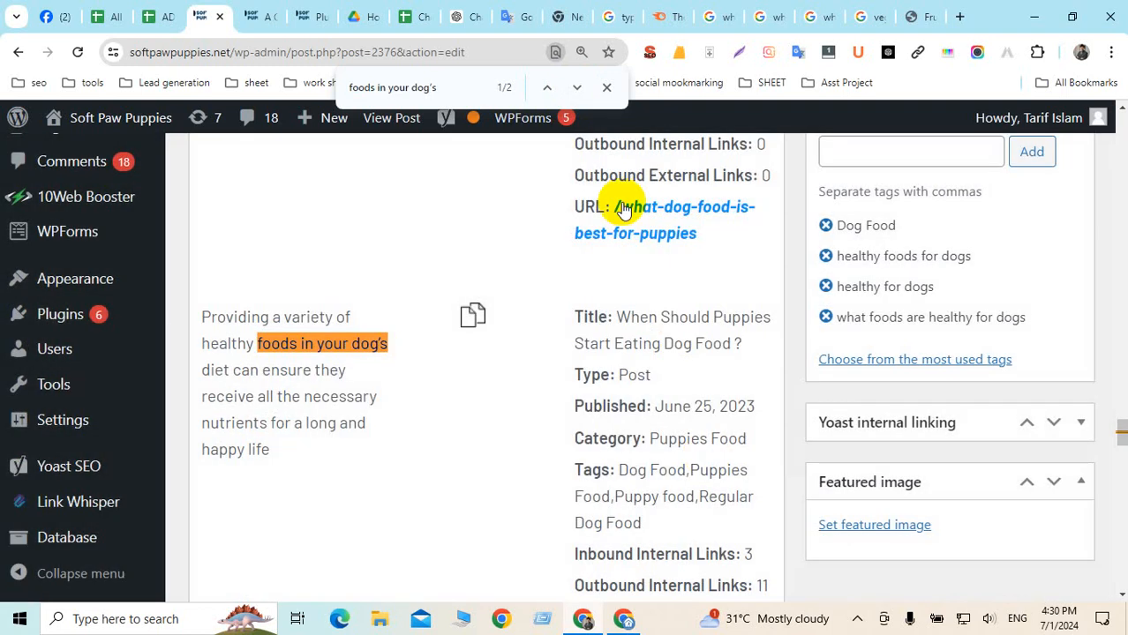
click(546, 89)
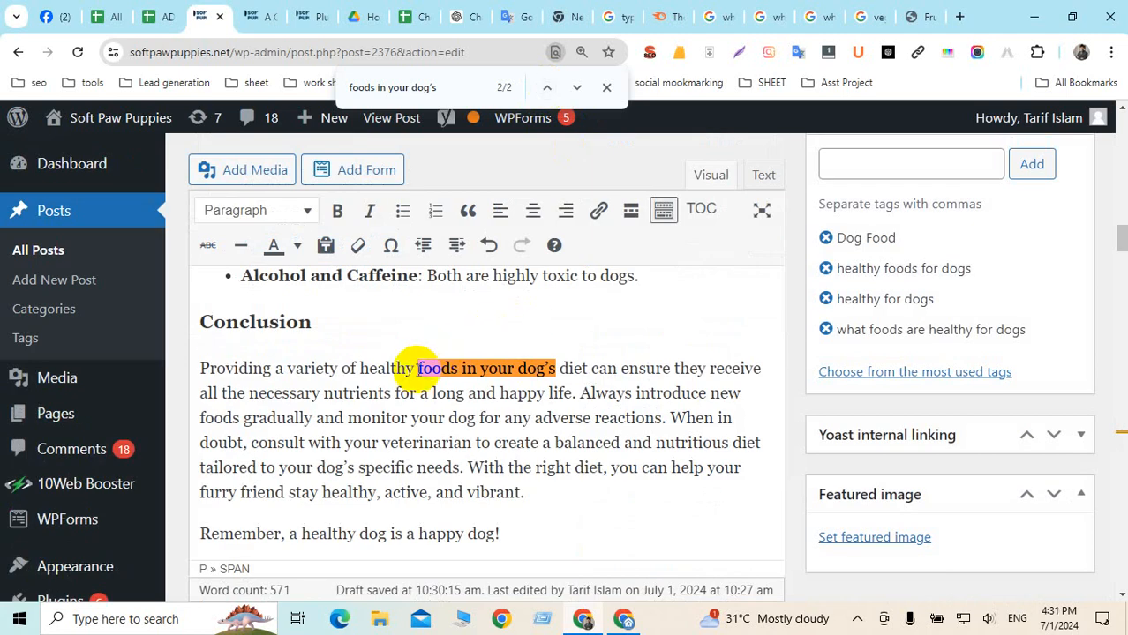
drag(432, 369, 541, 369)
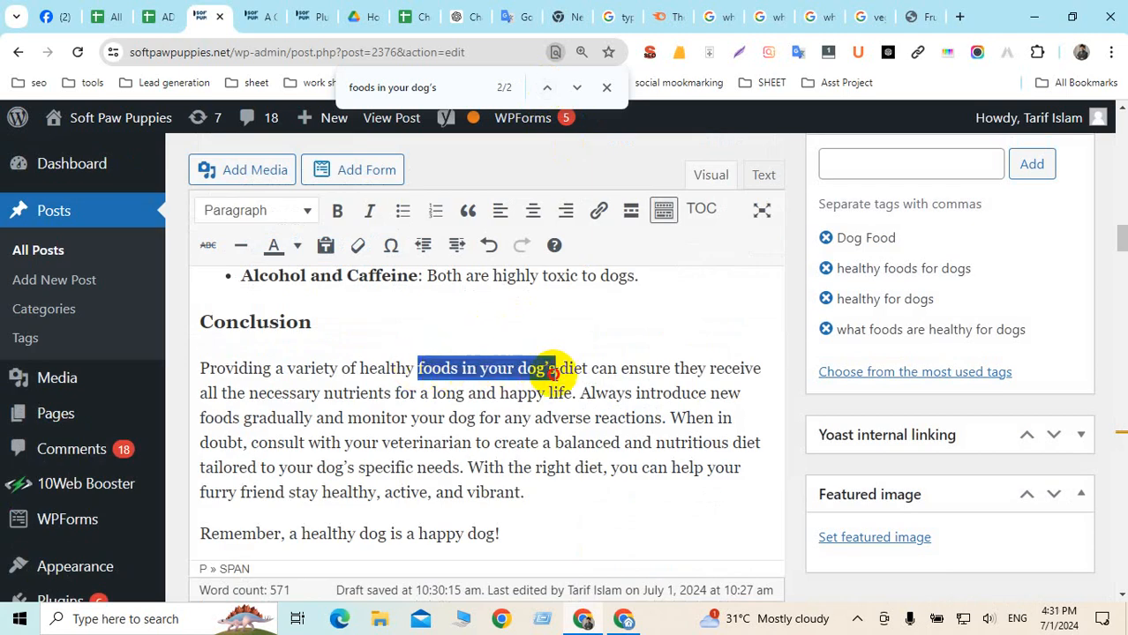
Bold the phrase, link it to that post in a new tab, and start 'When in doubt' on a new paragraph
click(338, 212)
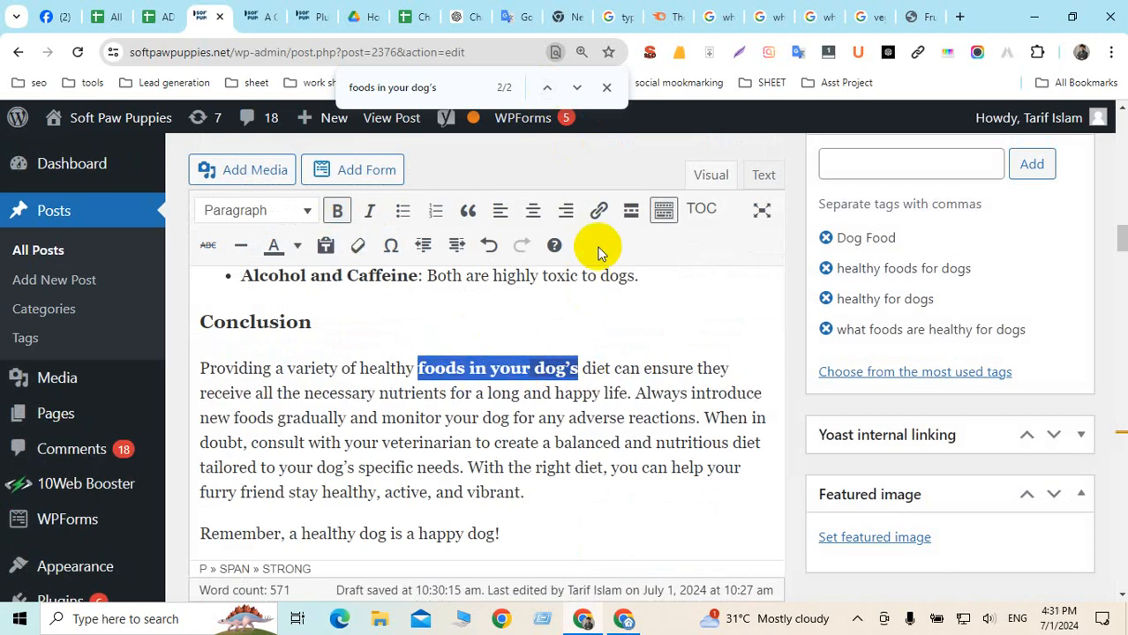
click(598, 210)
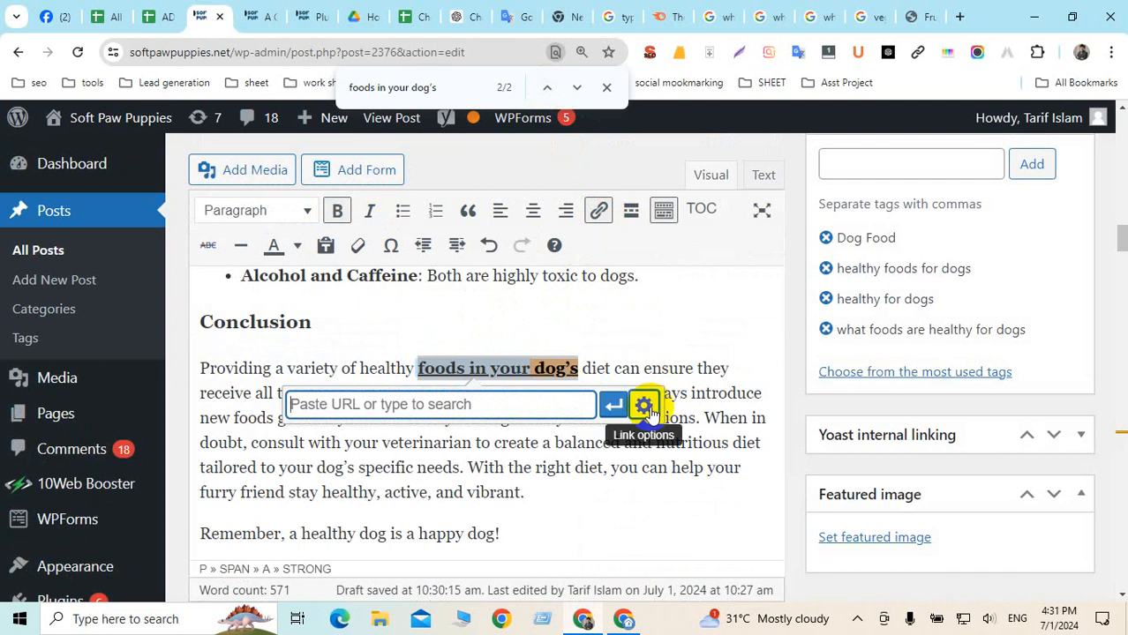
key(ctrl+v)
click(645, 406)
click(454, 244)
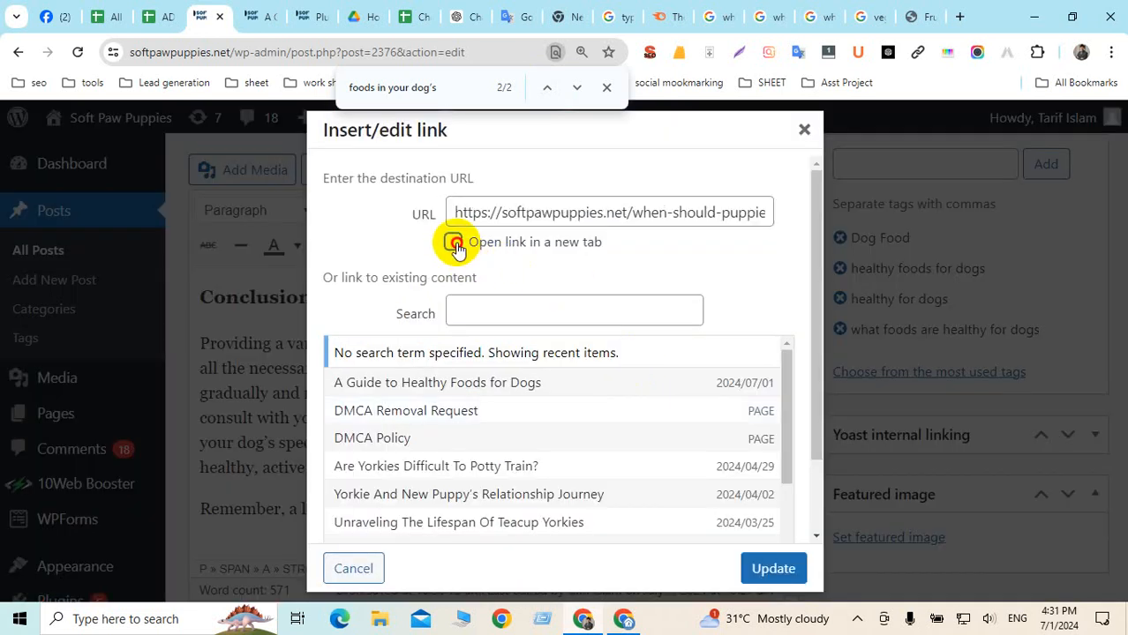
click(770, 567)
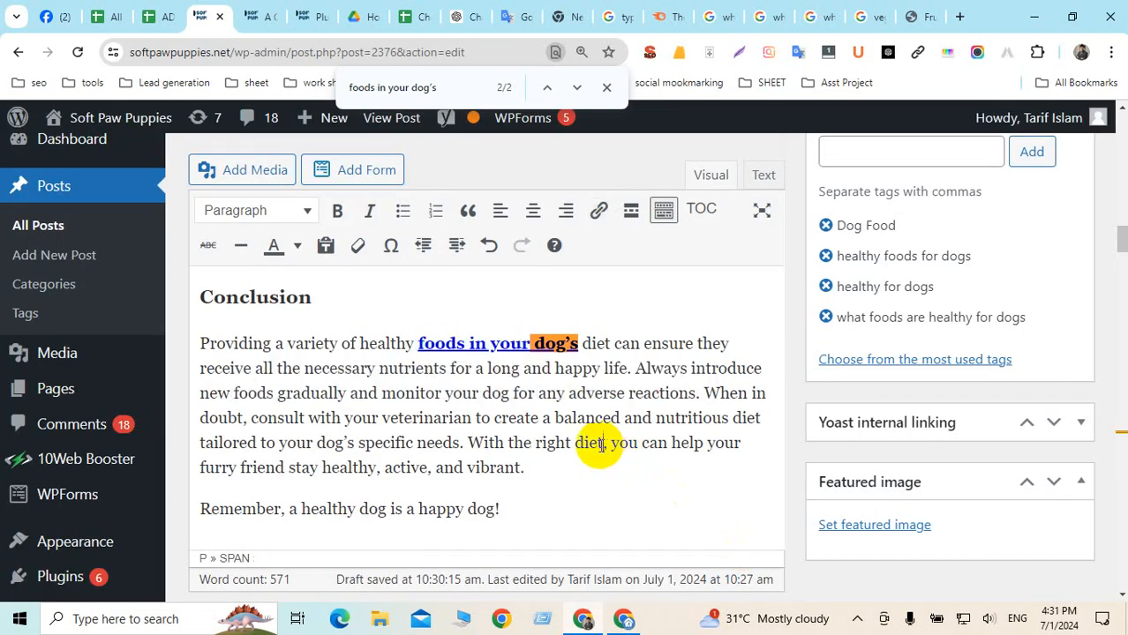
click(476, 346)
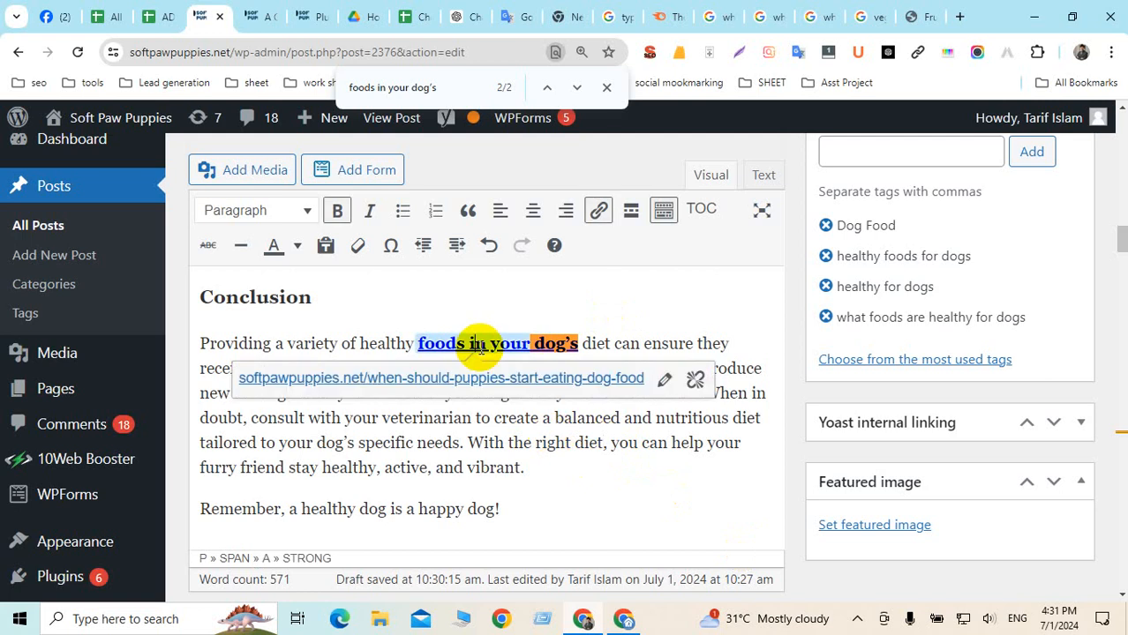
click(481, 444)
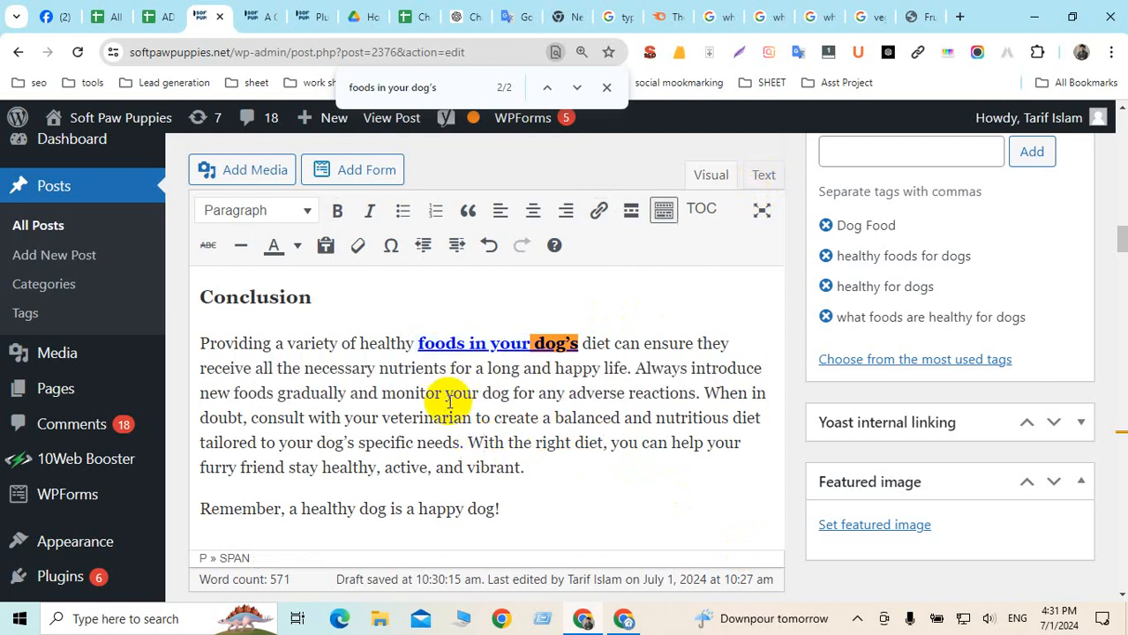
click(705, 394)
key(Return)
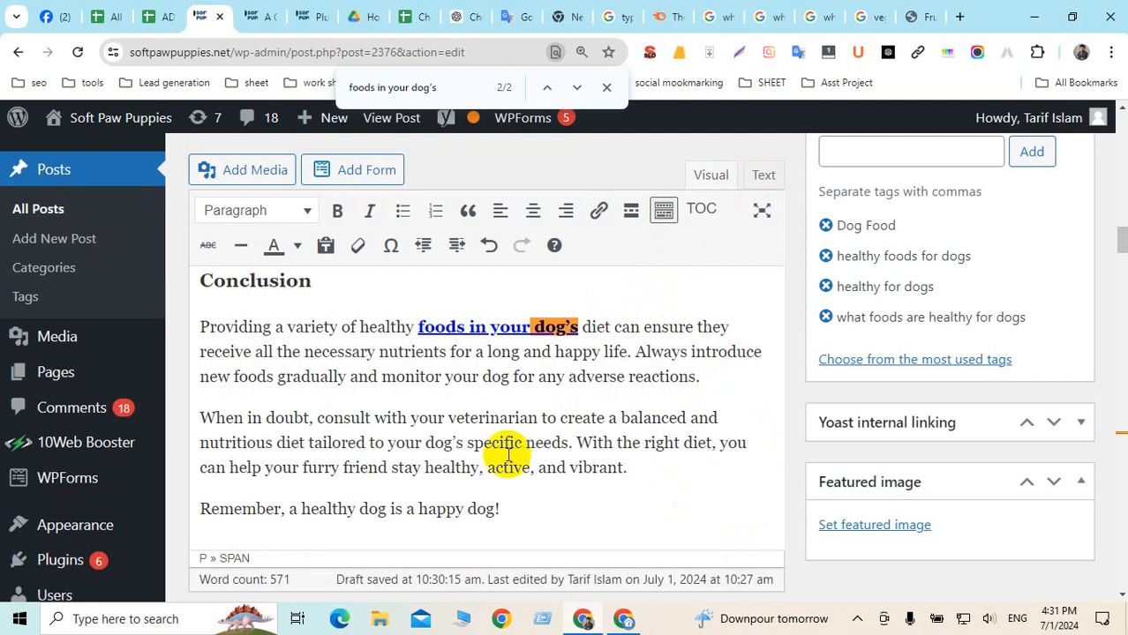
Expand Yoast's Premium SEO analysis and scroll through its problems, internal links result and good results
scroll(508, 455, down, 1)
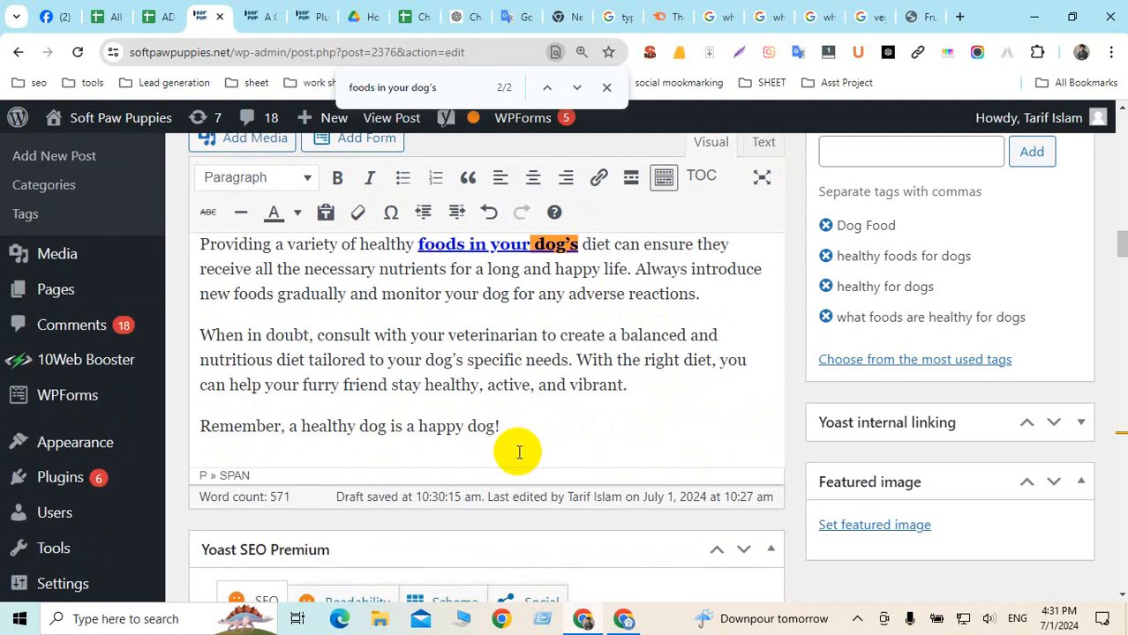
scroll(541, 450, down, 10)
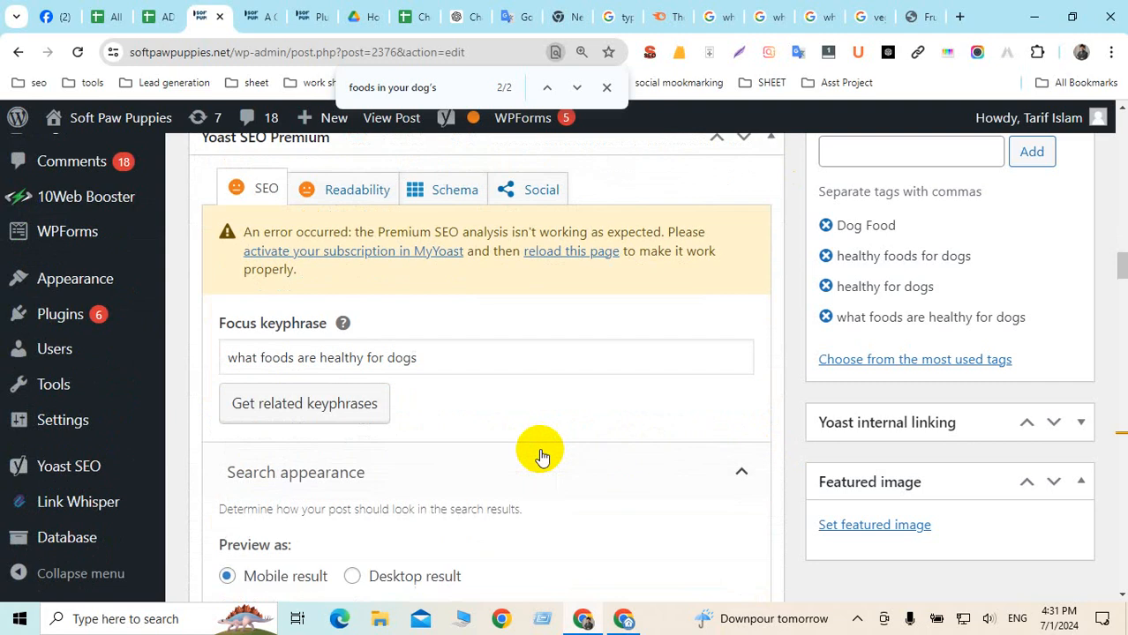
scroll(403, 468, down, 8)
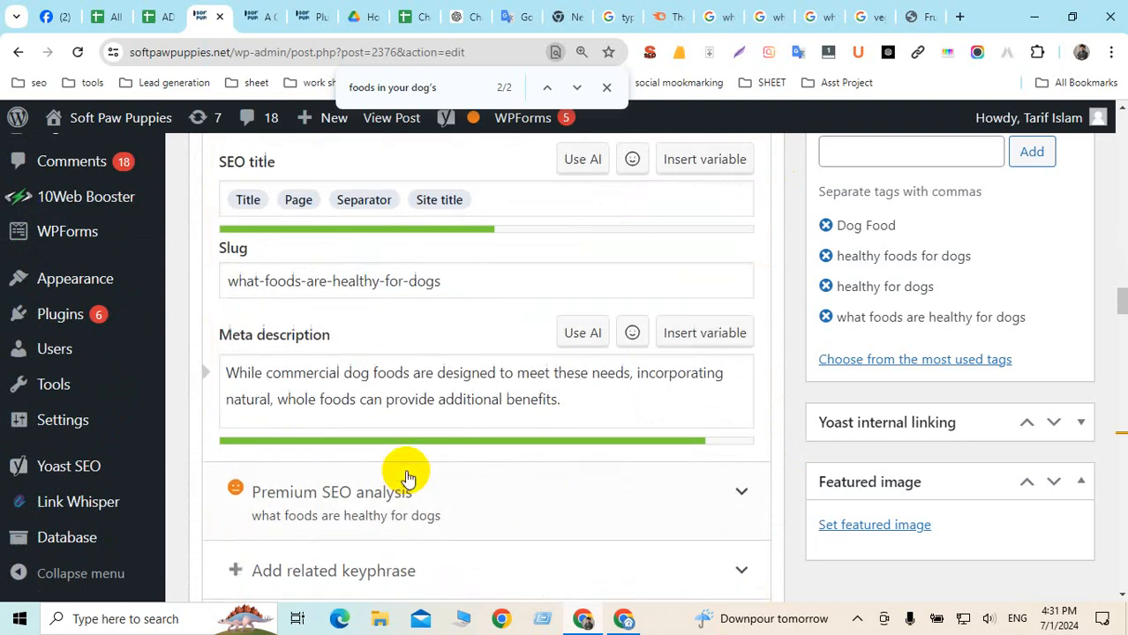
scroll(388, 459, up, 4)
scroll(380, 424, up, 1)
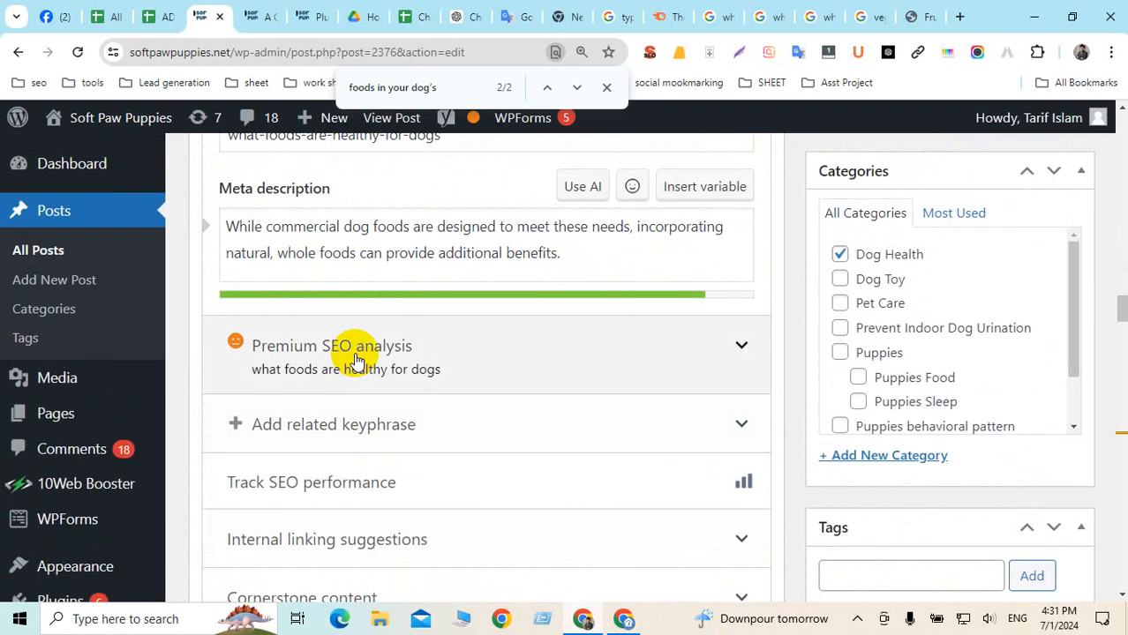
click(360, 357)
scroll(376, 352, down, 1)
scroll(376, 352, down, 3)
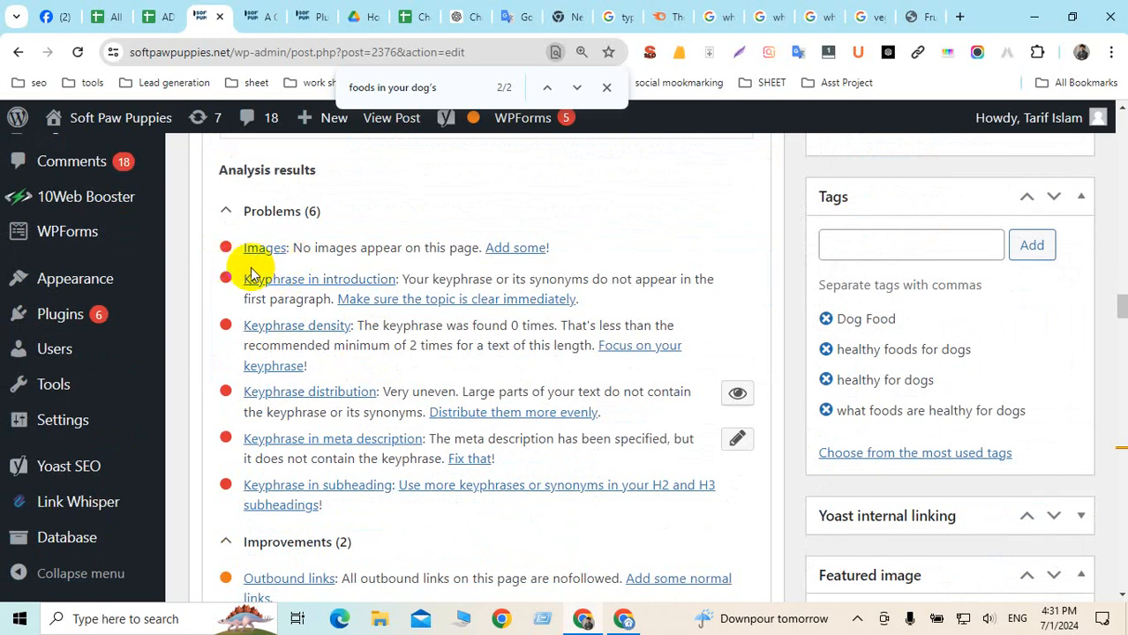
scroll(326, 269, down, 6)
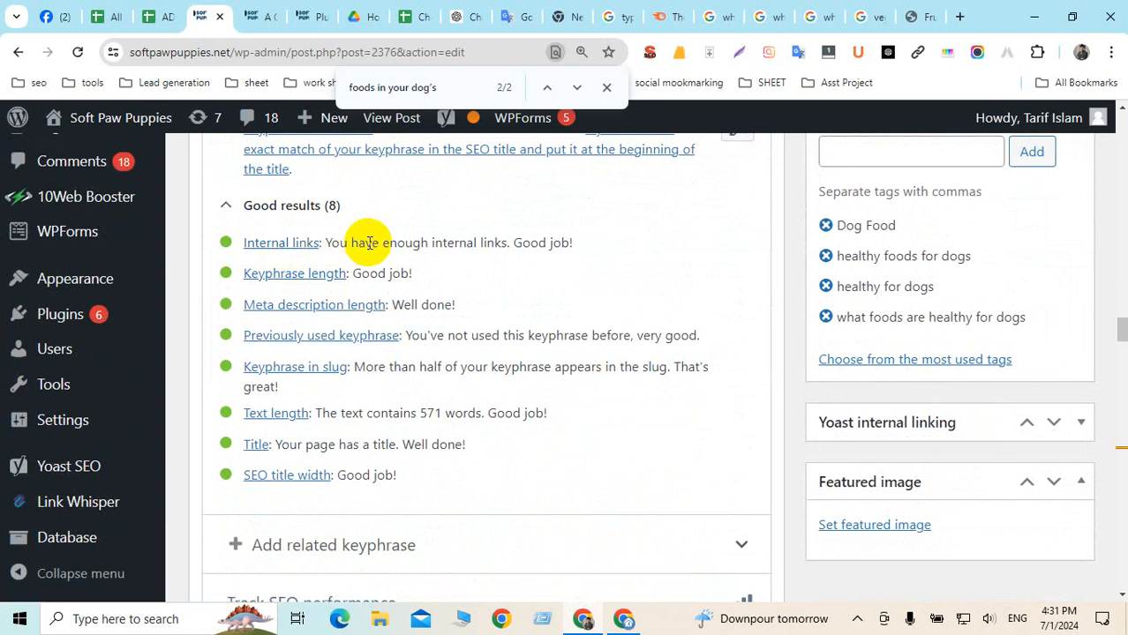
drag(466, 243, 562, 244)
click(620, 242)
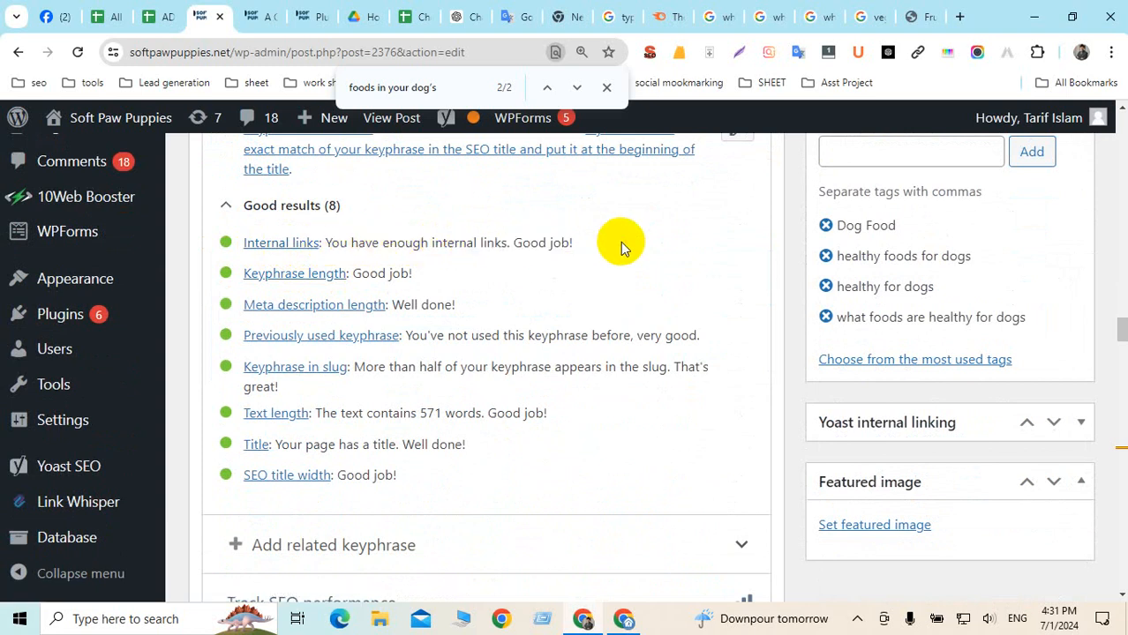
scroll(621, 242, up, 5)
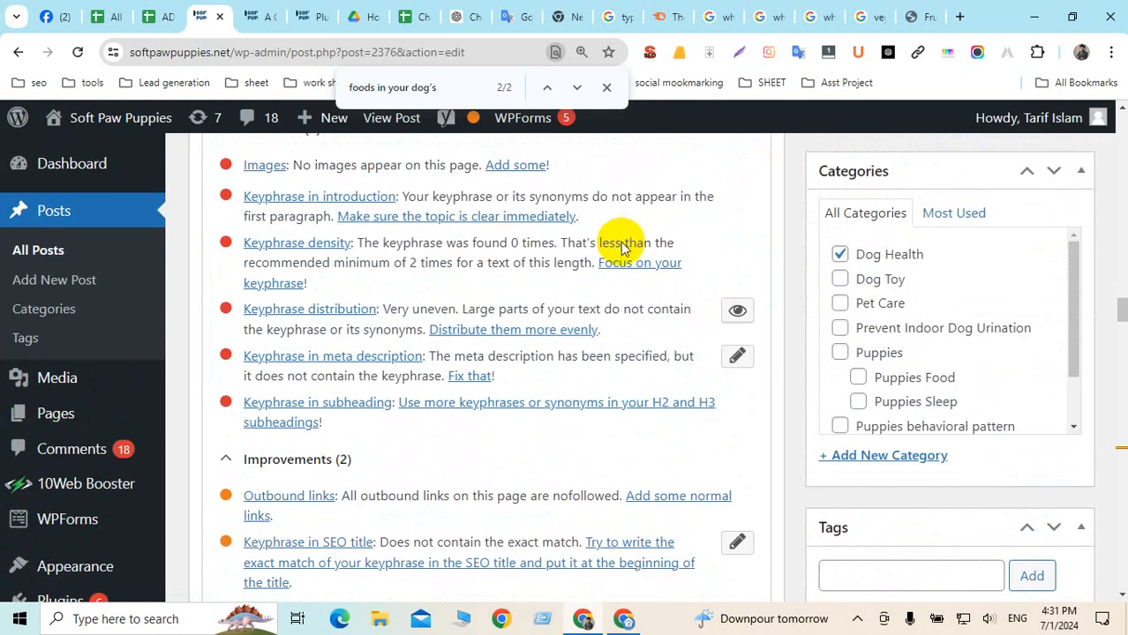
scroll(621, 247, up, 1)
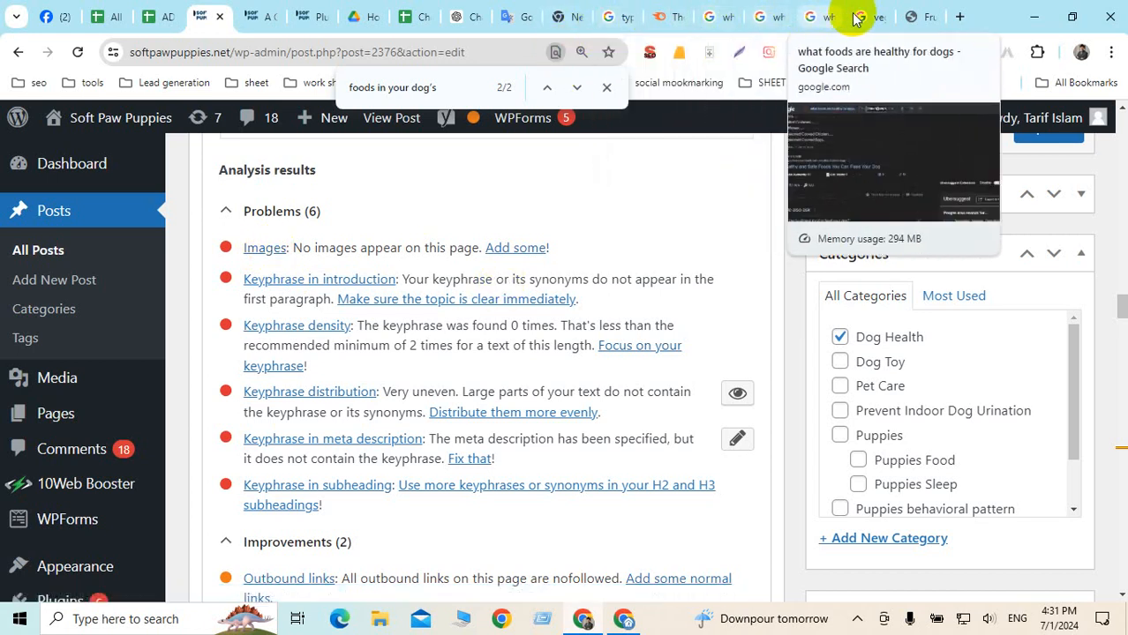
Close the Google Translate page and the other unneeded search tabs
click(510, 18)
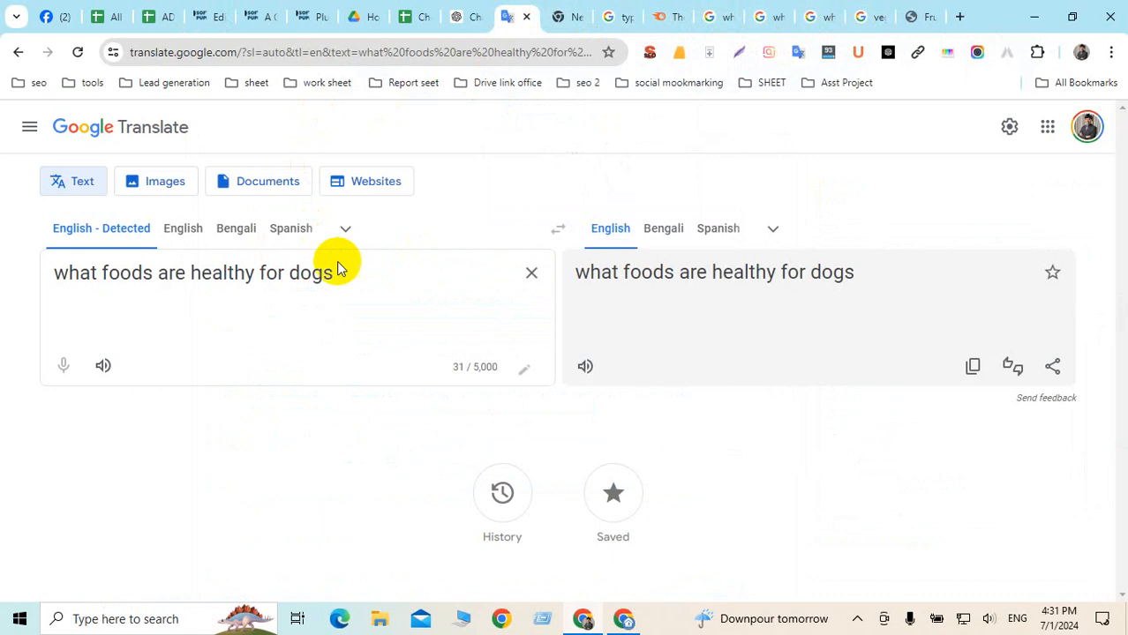
mouse_move(335, 267)
mouse_down()
mouse_move(112, 258)
mouse_move(54, 269)
mouse_up()
key(ctrl+c)
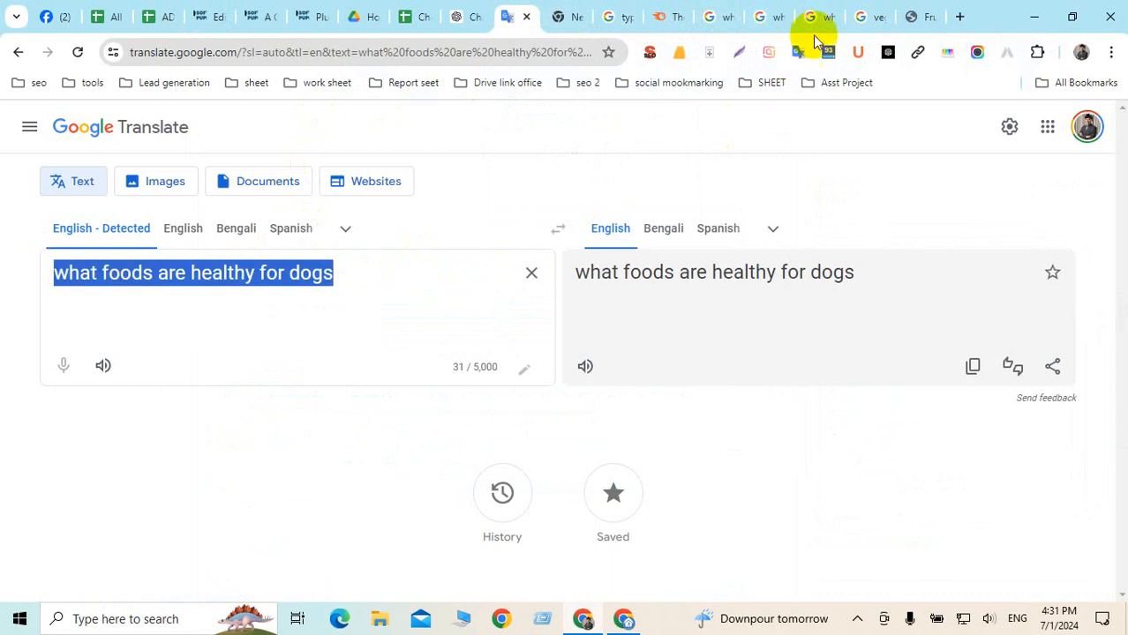
click(629, 22)
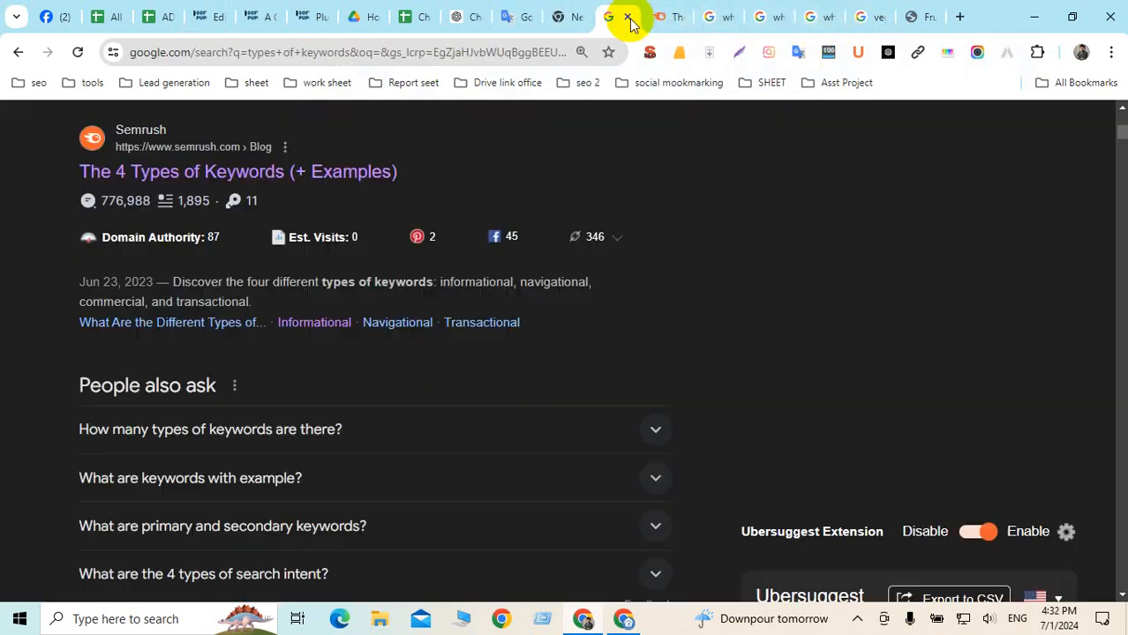
click(628, 19)
click(628, 18)
click(629, 19)
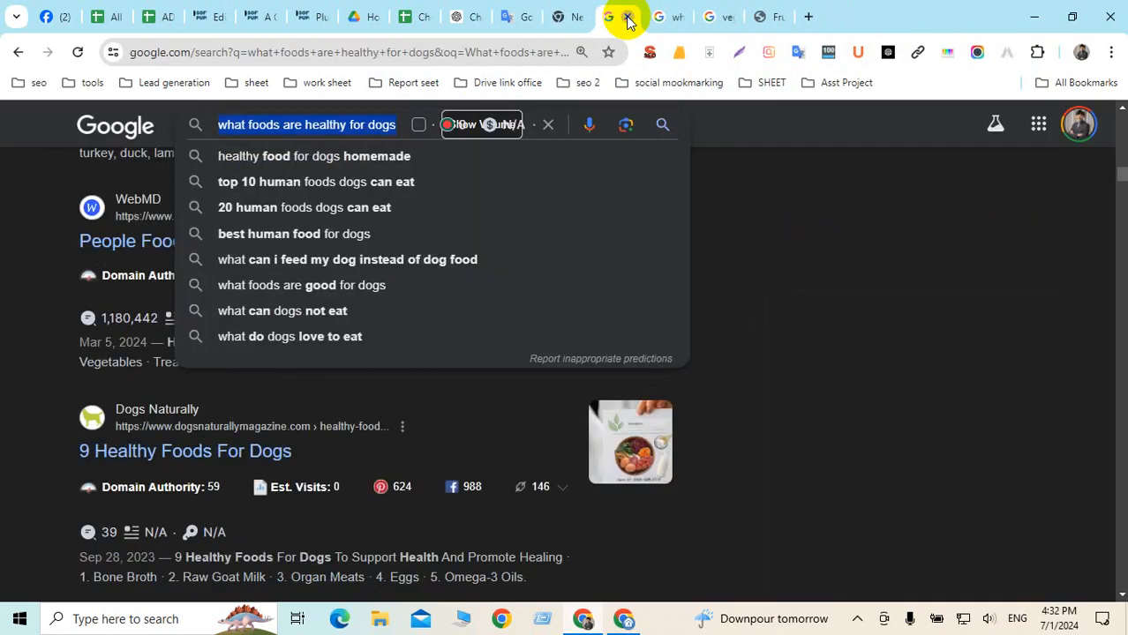
click(629, 18)
click(628, 18)
click(628, 18)
click(628, 18)
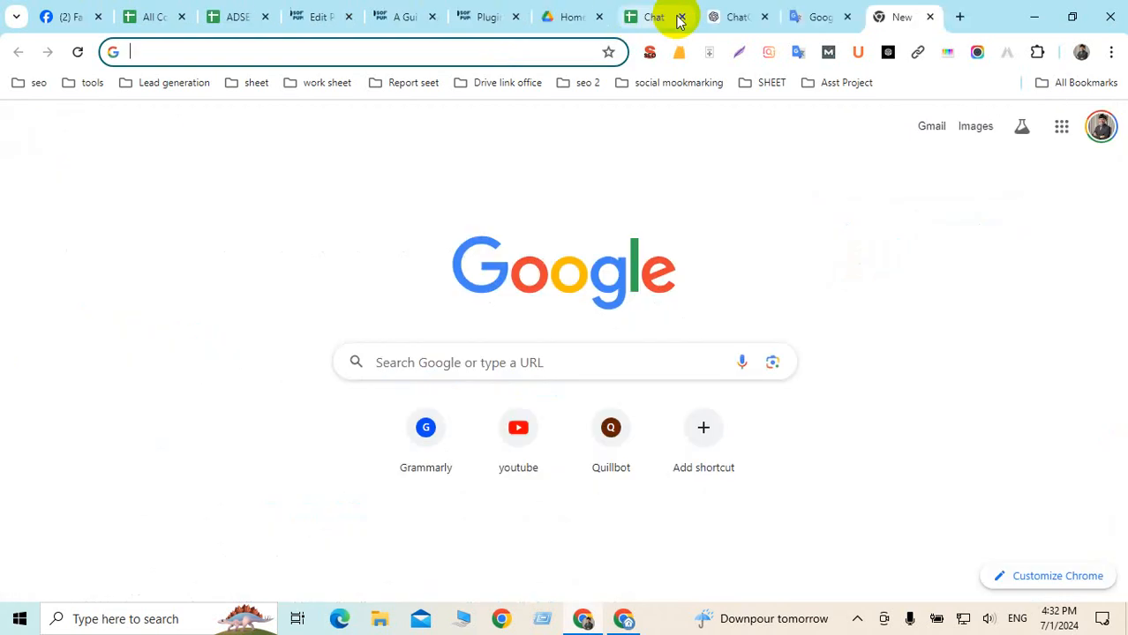
Search Google for 'what foods are healthy for dogs' and scroll through the image results
key(ctrl+v)
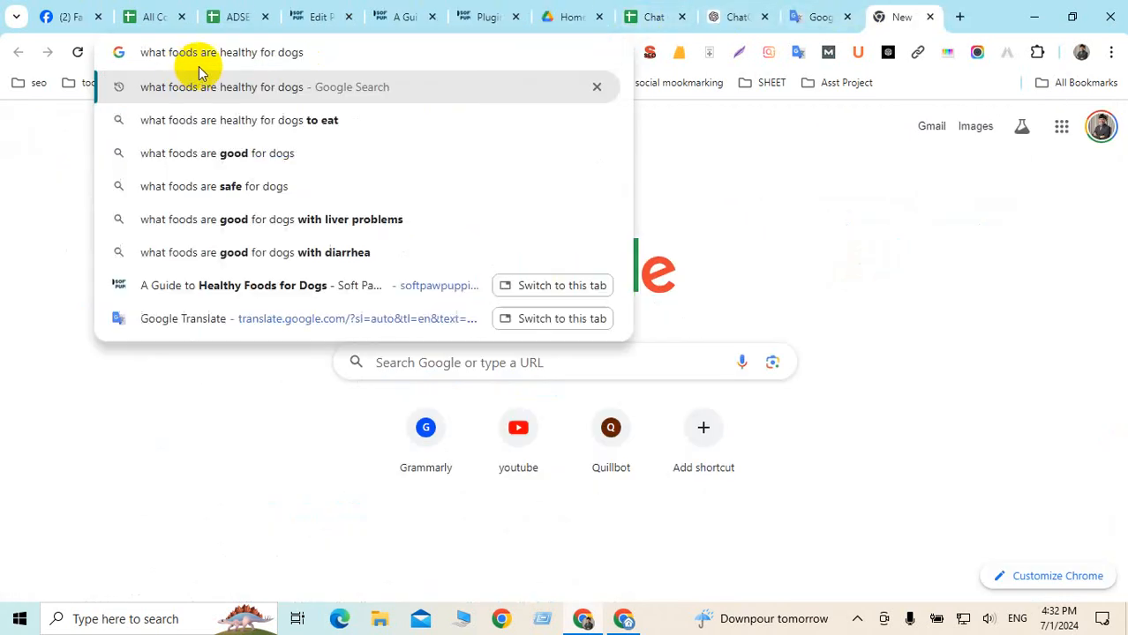
key(Return)
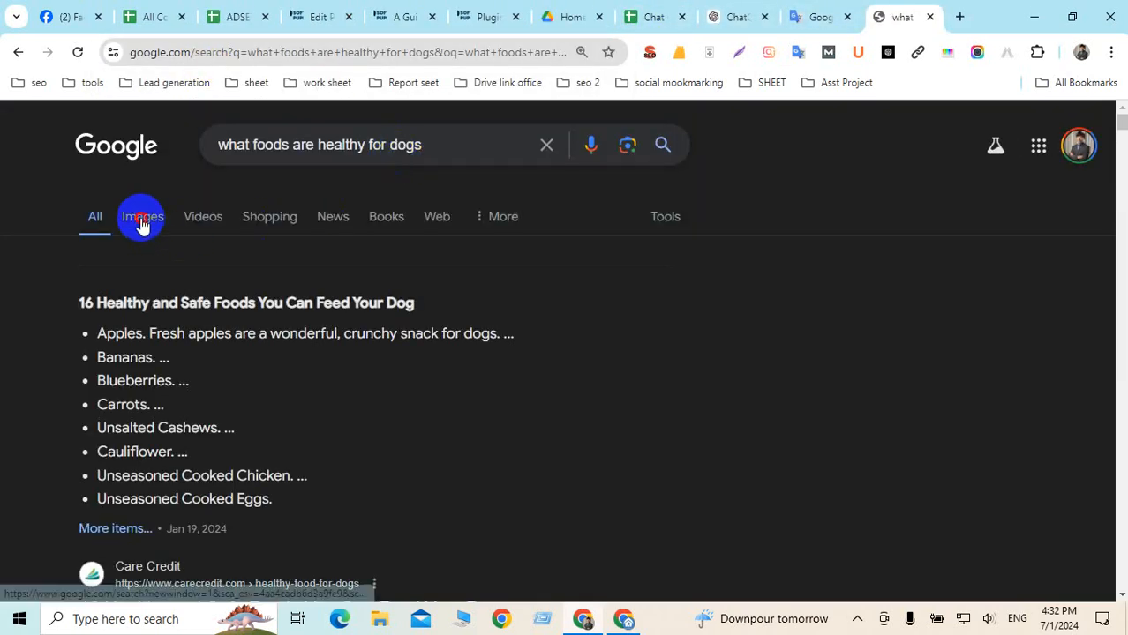
click(142, 222)
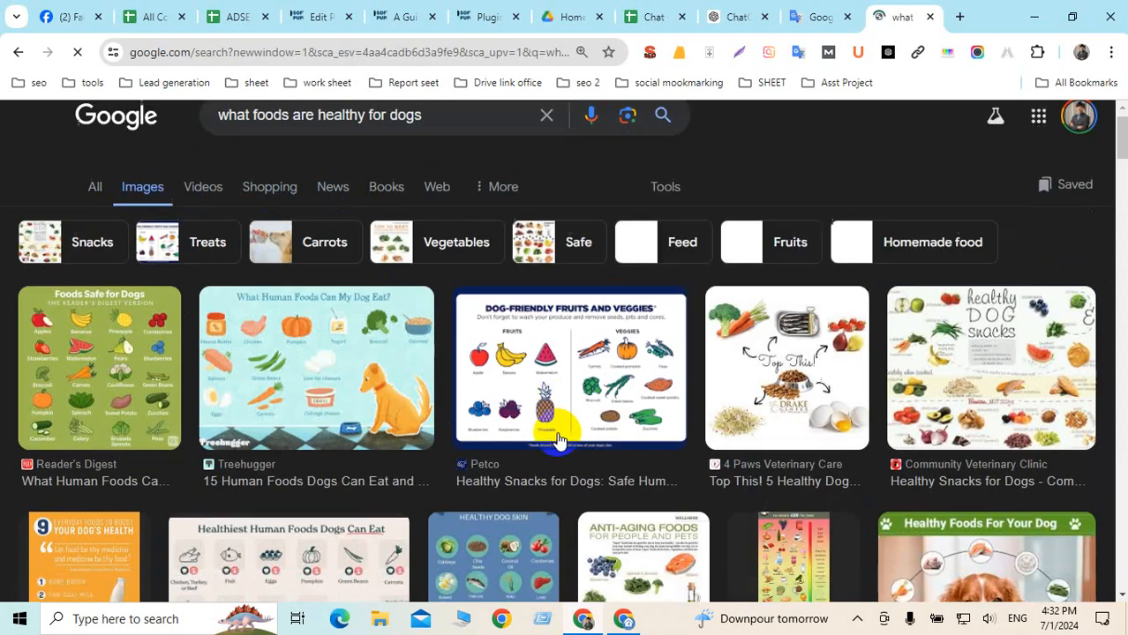
scroll(470, 338, down, 2)
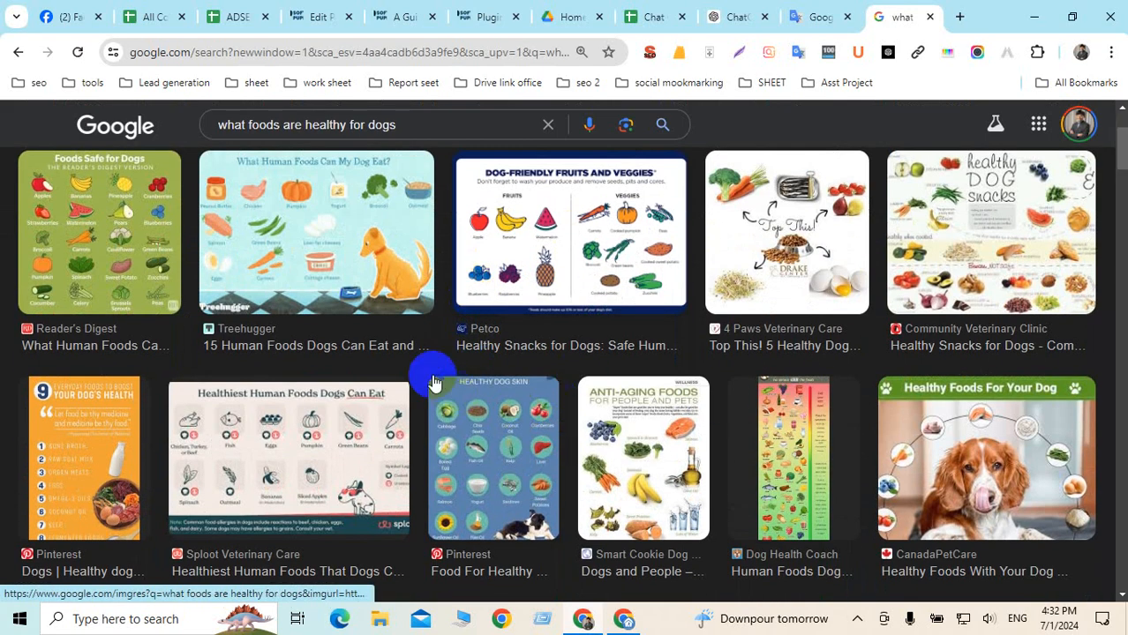
scroll(574, 366, down, 2)
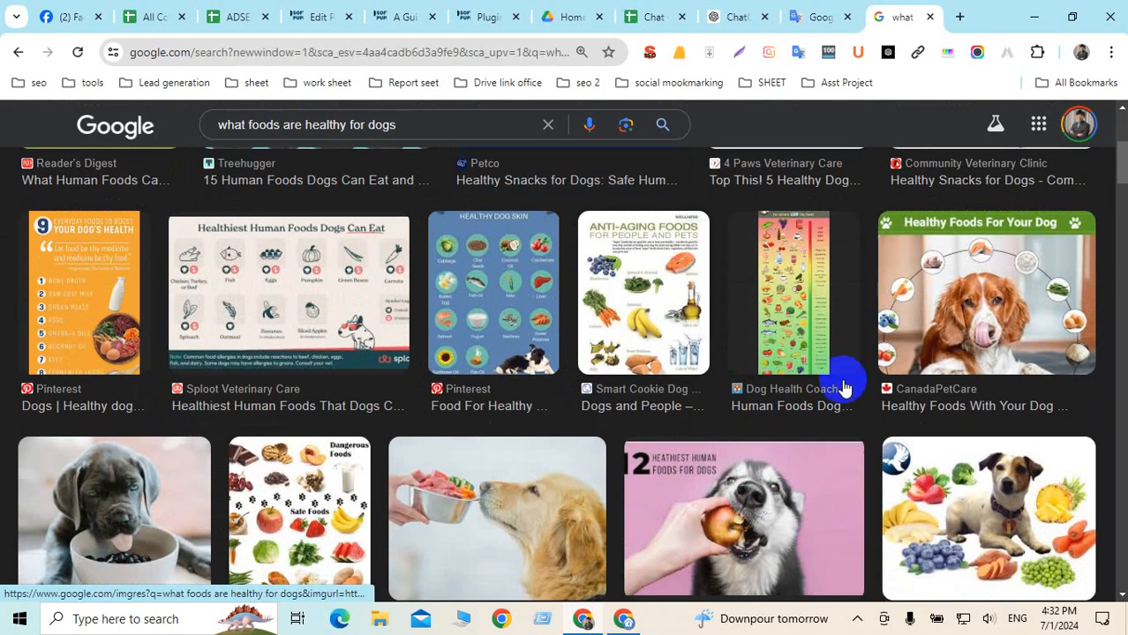
scroll(843, 388, down, 2)
scroll(839, 394, down, 1)
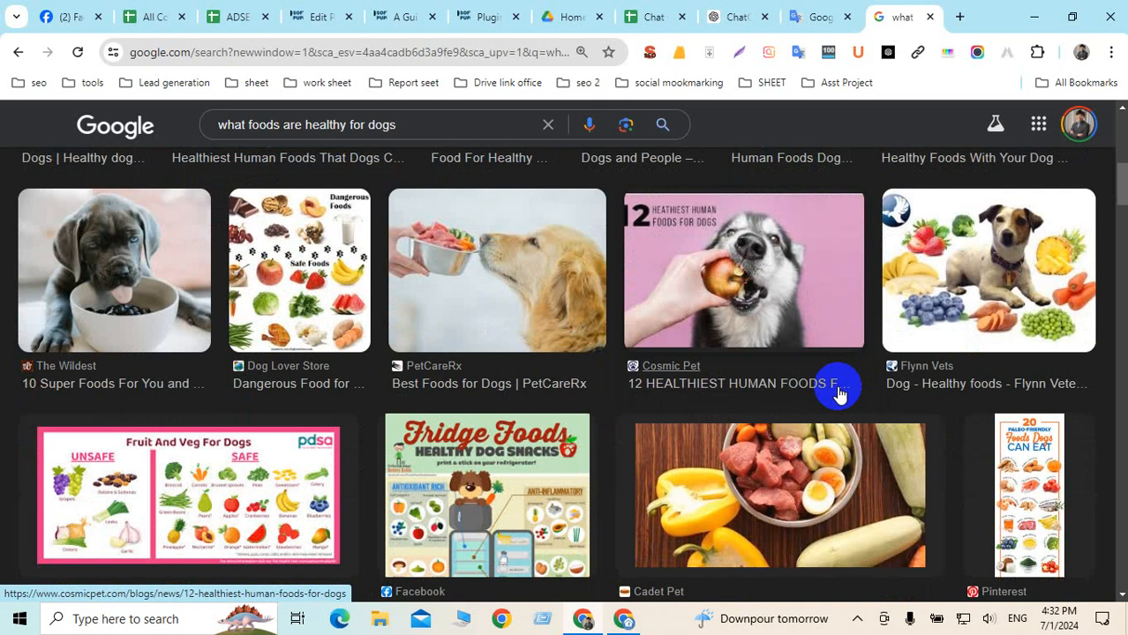
scroll(839, 395, down, 5)
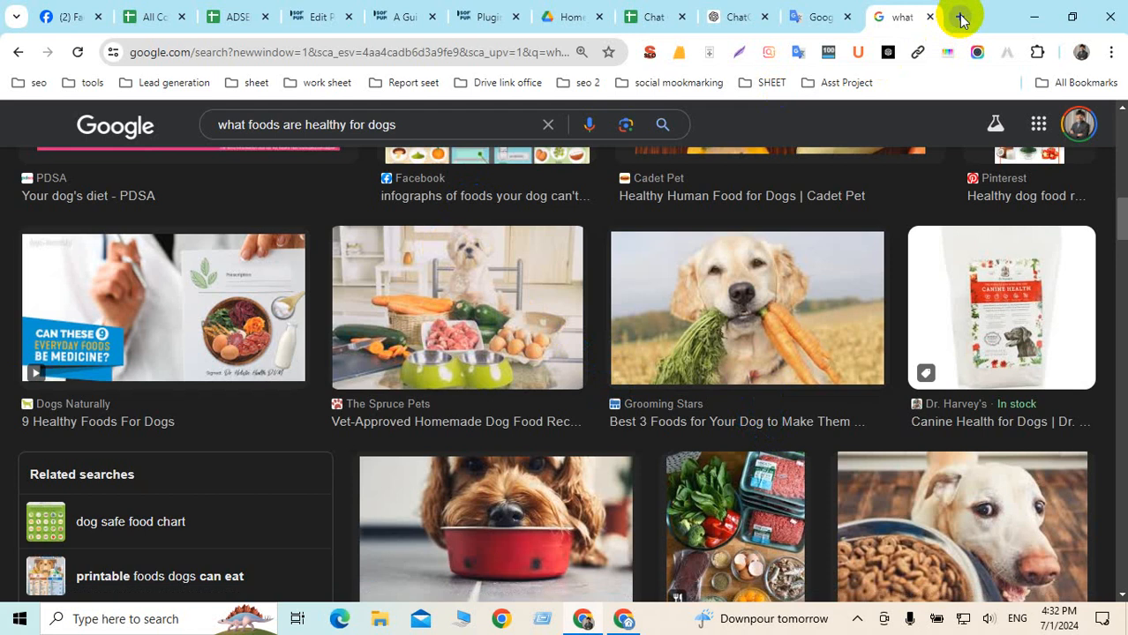
scroll(793, 372, down, 2)
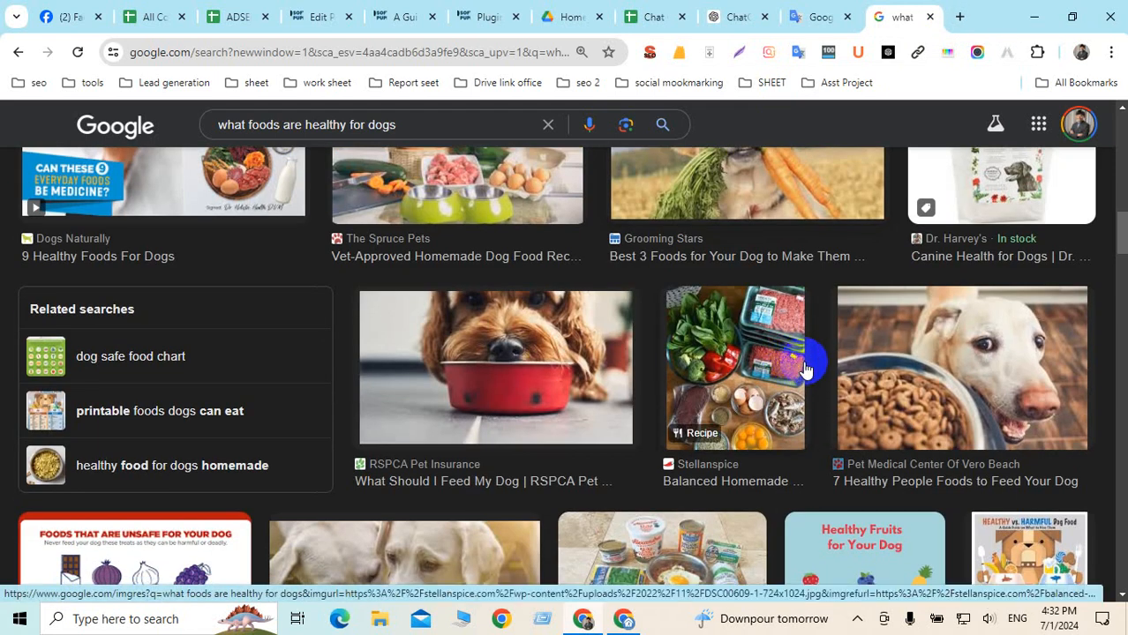
scroll(805, 370, down, 3)
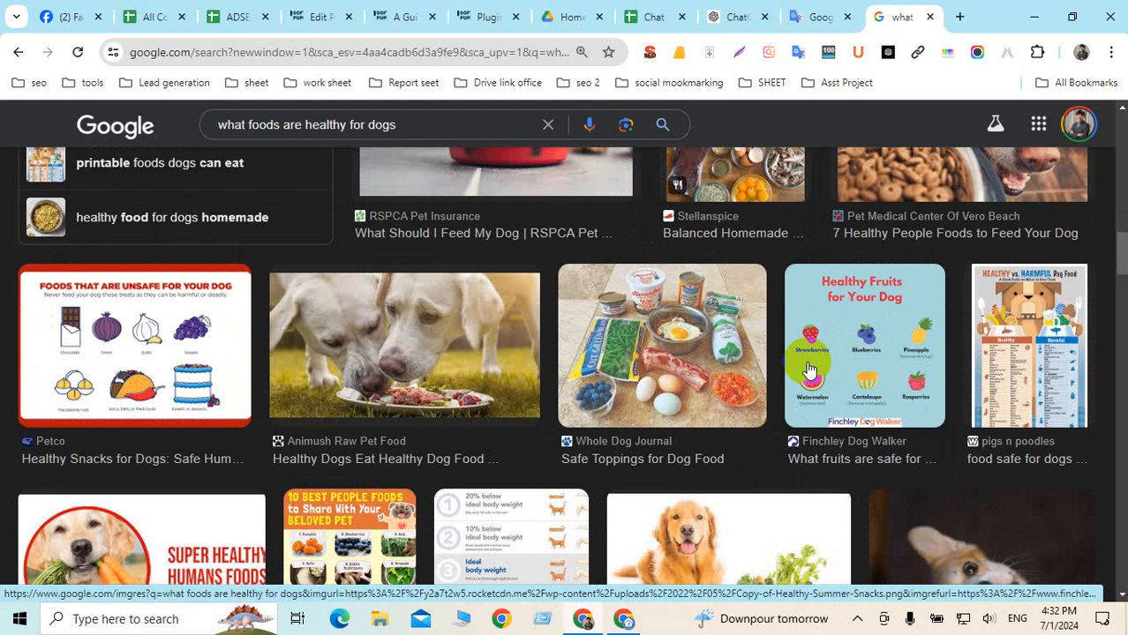
scroll(809, 369, down, 3)
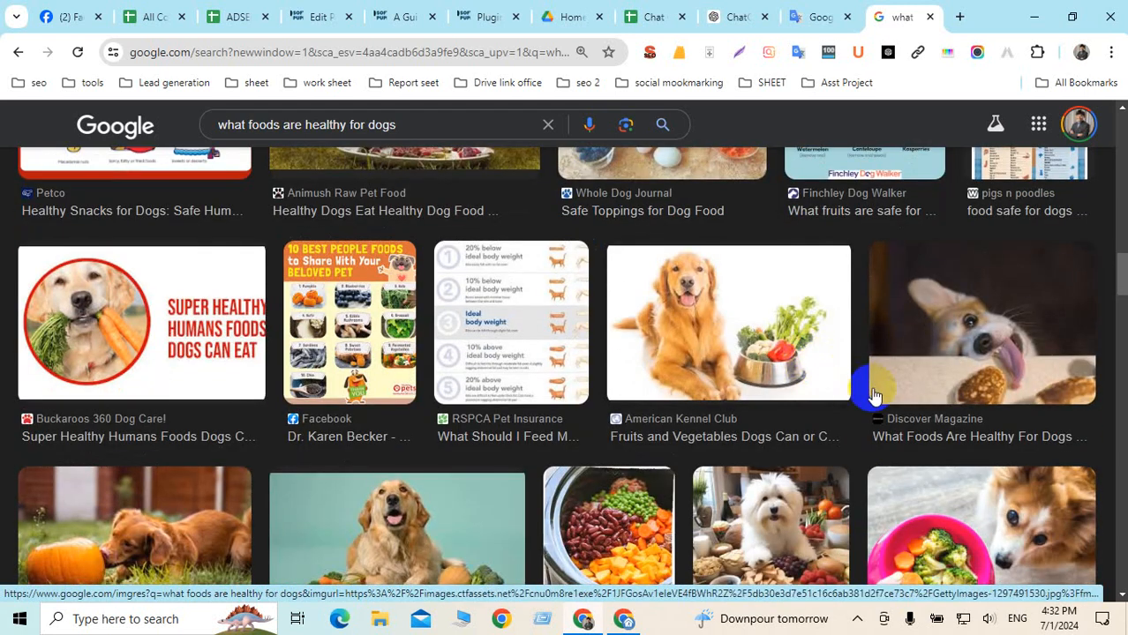
Save the AKC golden retriever with vegetables image to the Desktop as 1.webp
click(799, 346)
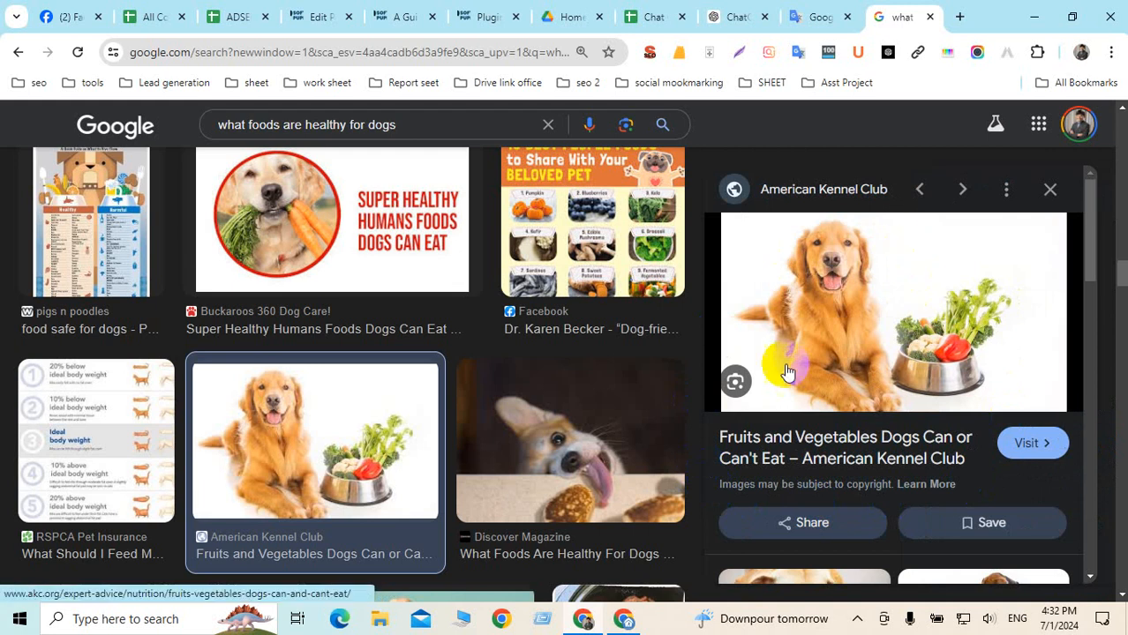
right_click(904, 257)
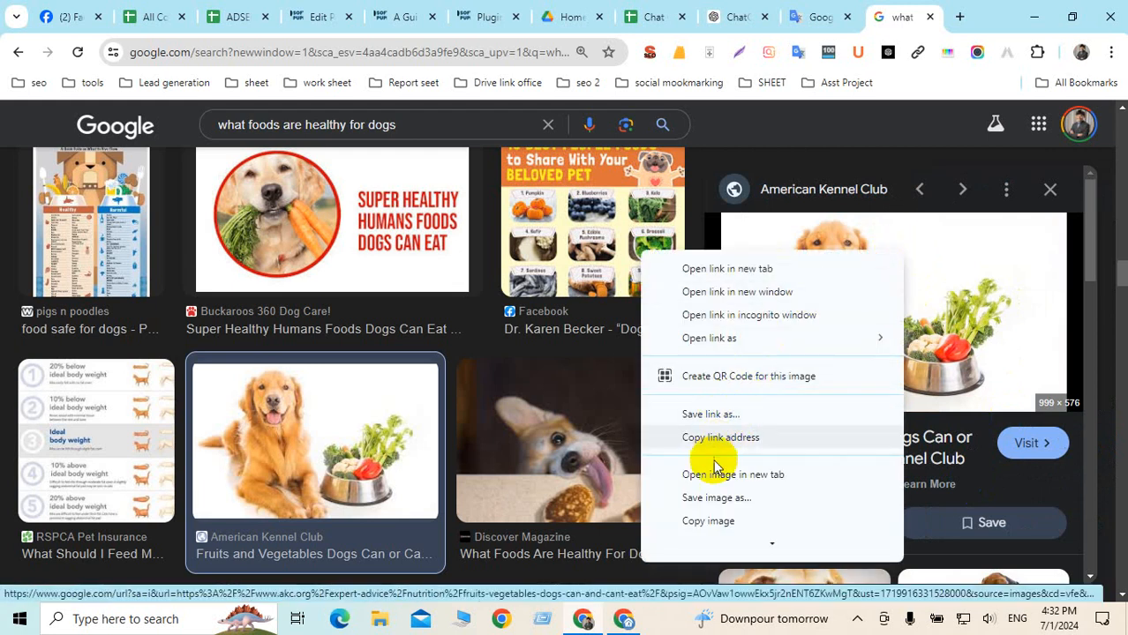
click(706, 499)
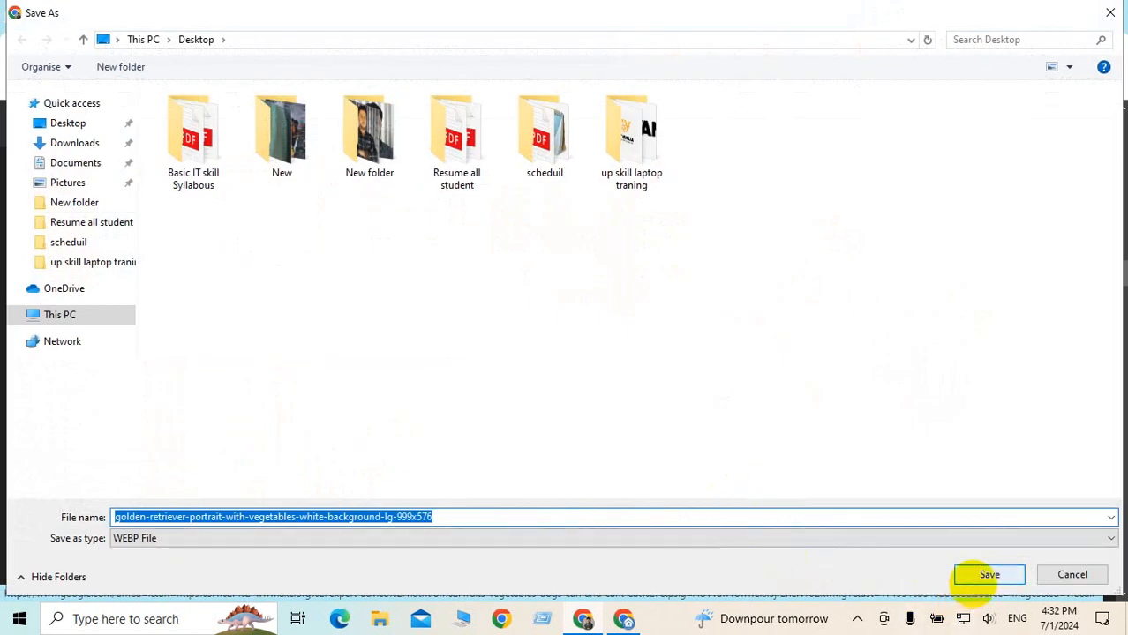
text(1)
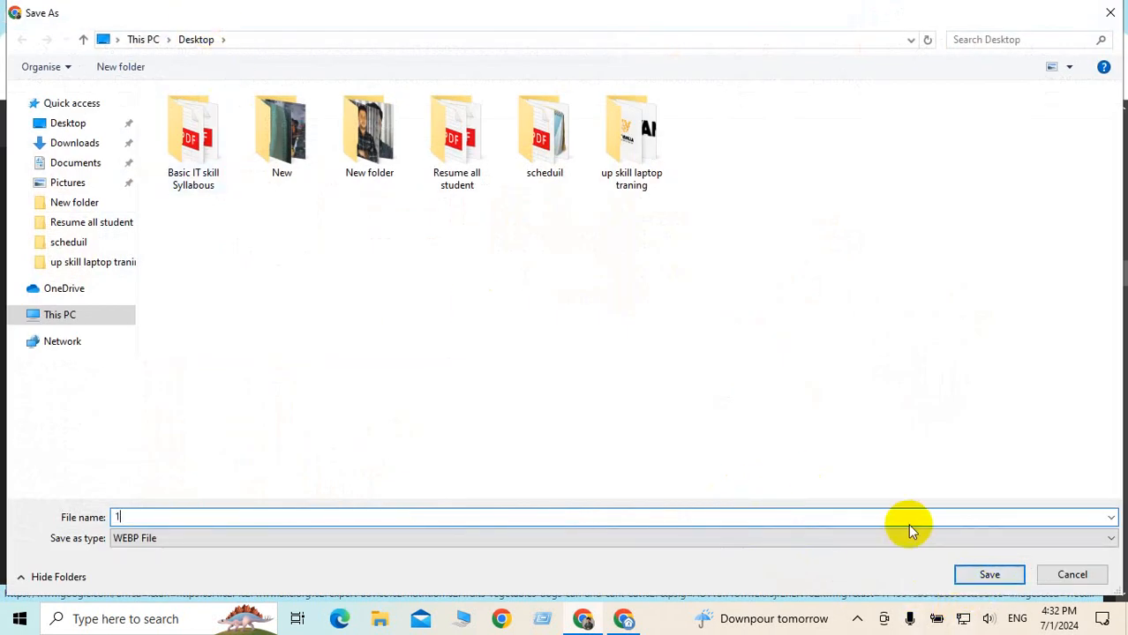
click(990, 575)
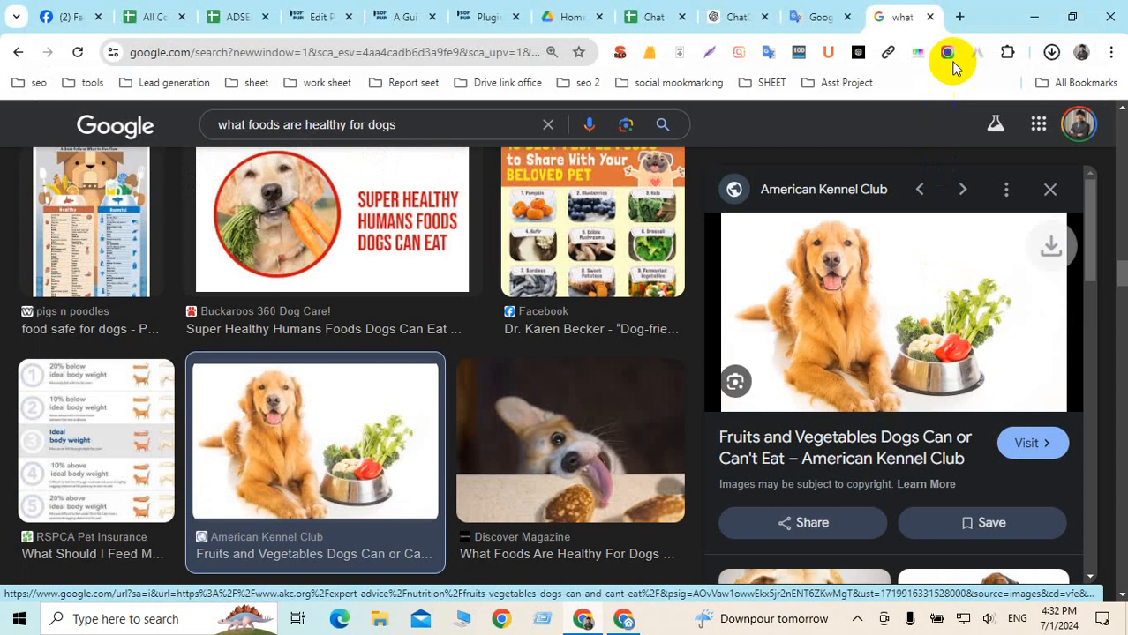
click(959, 17)
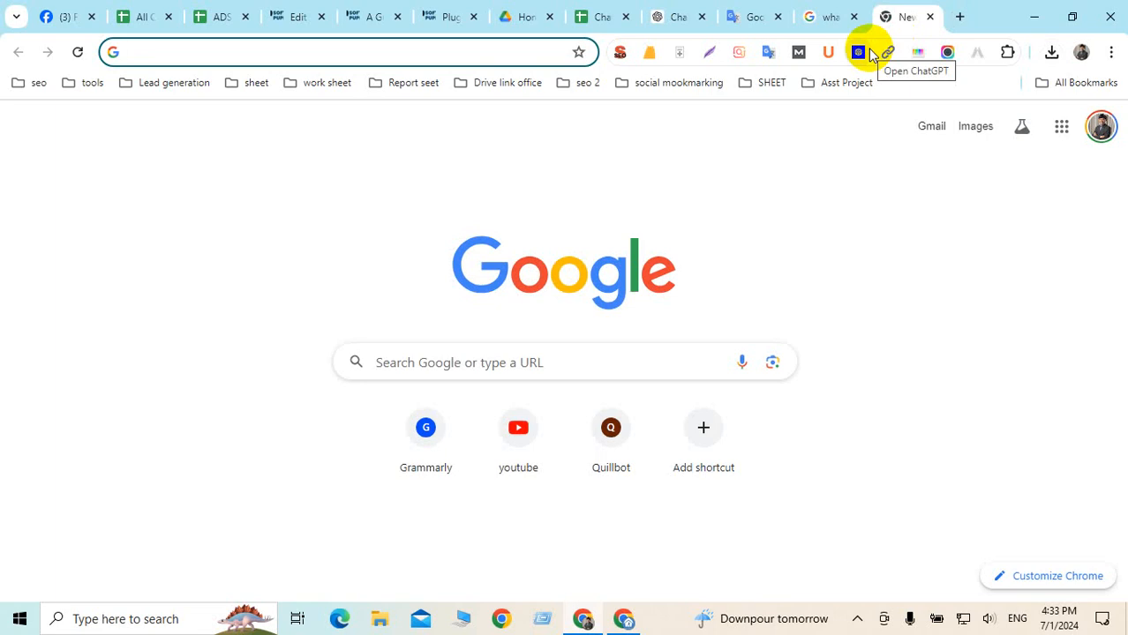
Search Google for 'image background remover' from the address bar
text(image)
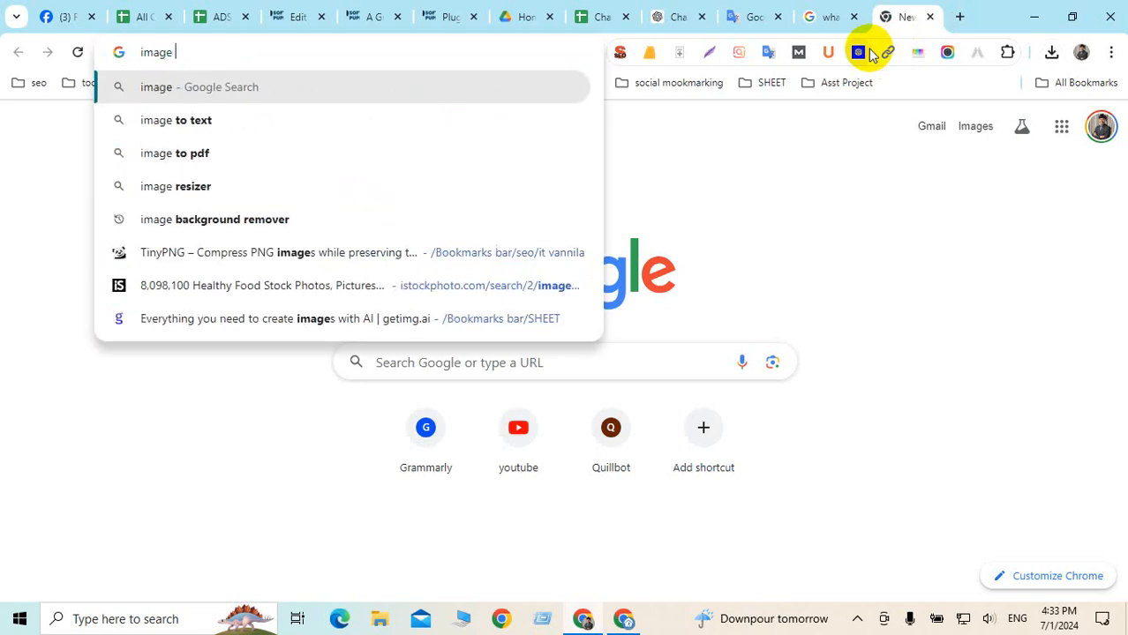
text( back)
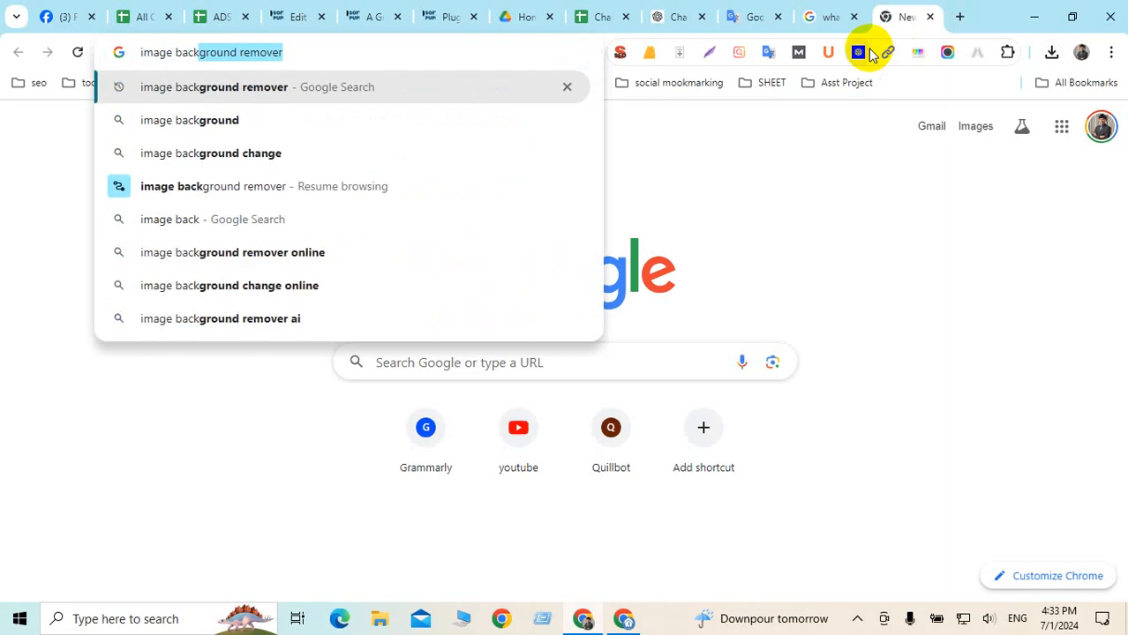
key(Return)
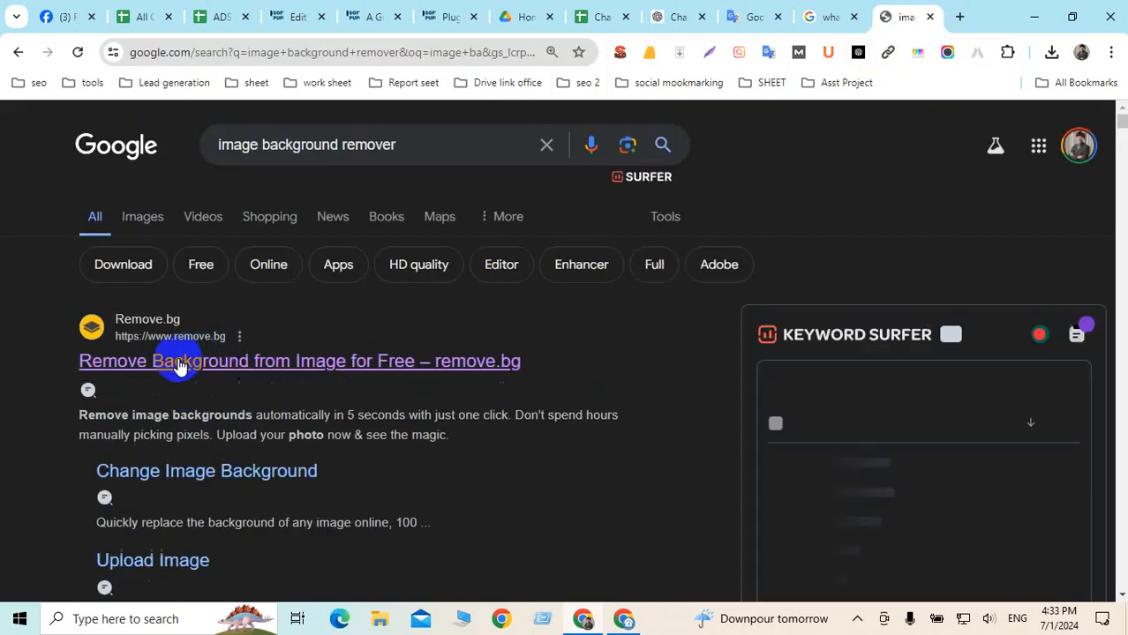
Open remove.bg's upload page and browse Desktop, Downloads, Documents and Pictures without choosing a file
click(213, 358)
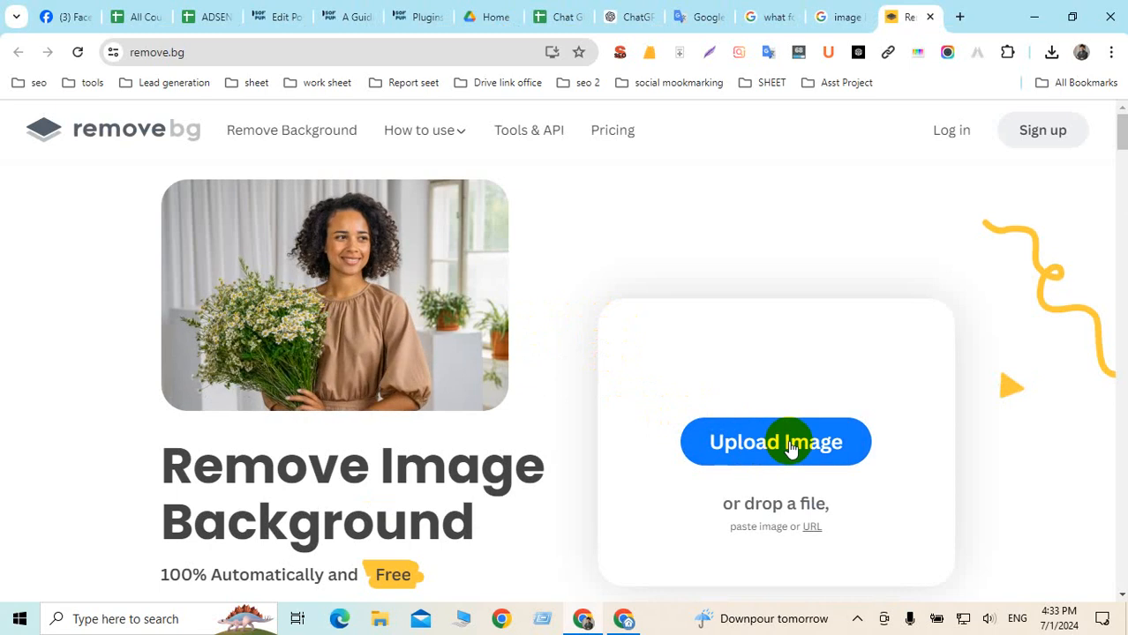
click(788, 449)
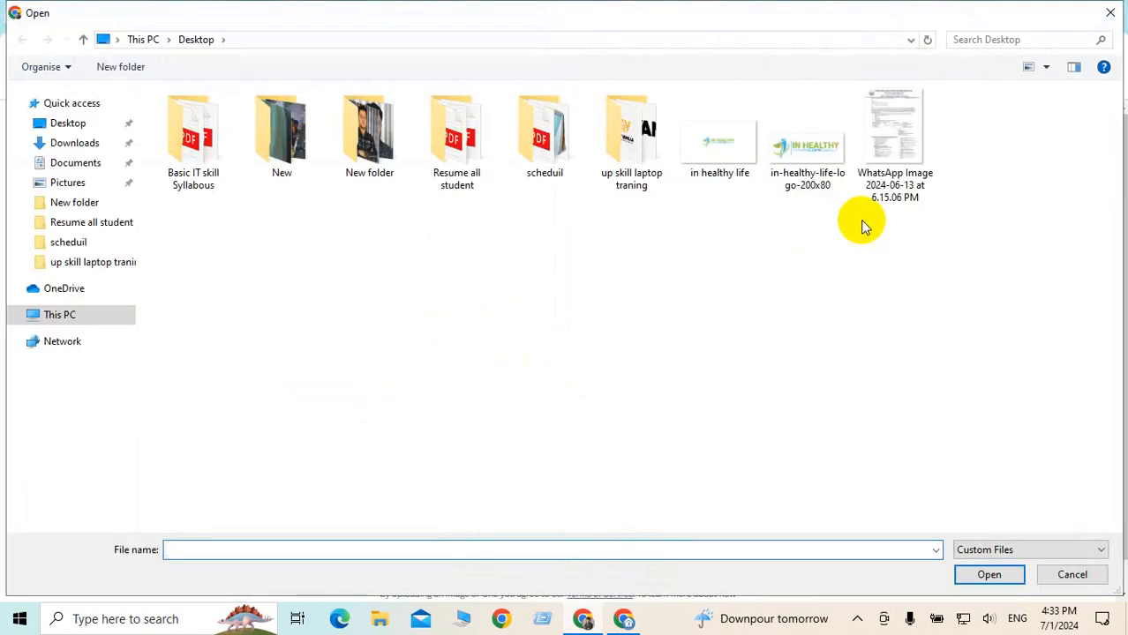
click(72, 128)
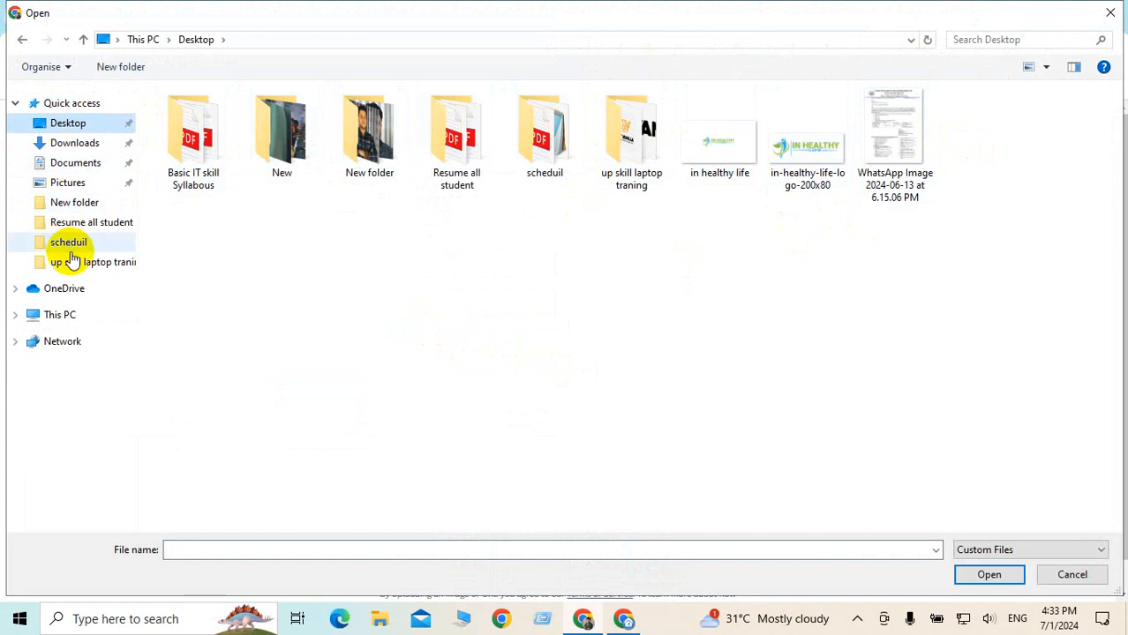
click(71, 148)
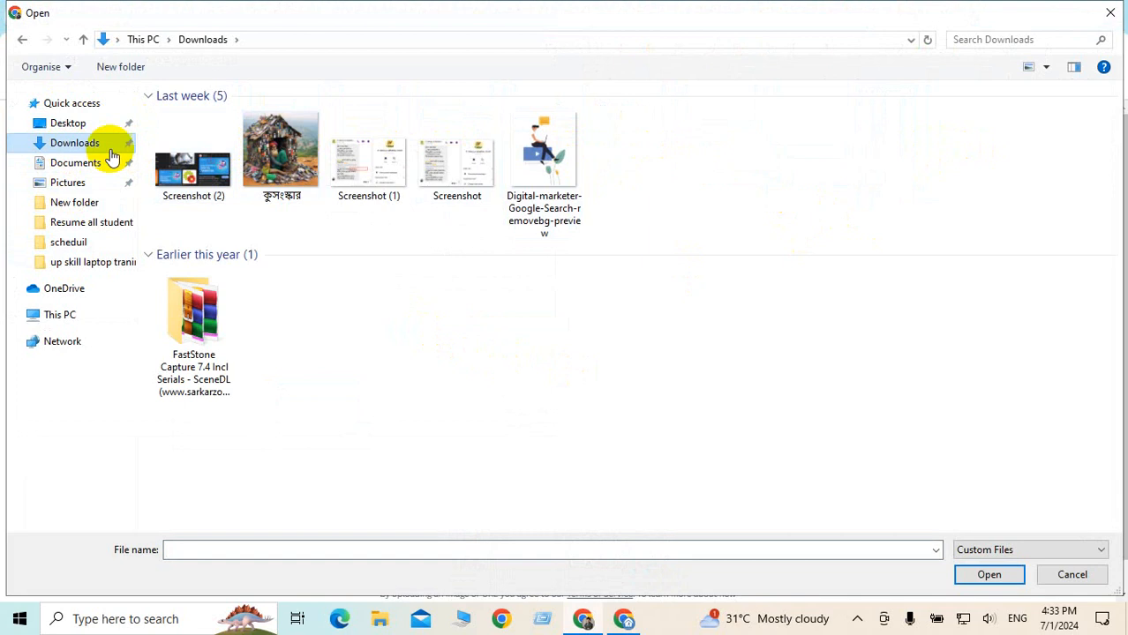
click(71, 166)
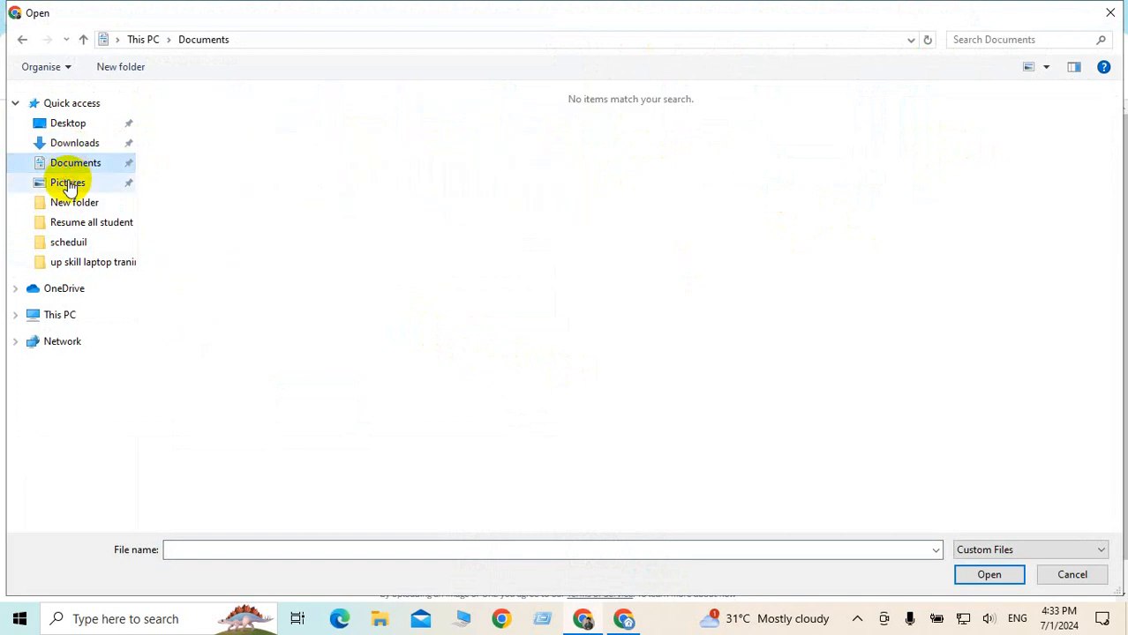
click(69, 186)
click(71, 202)
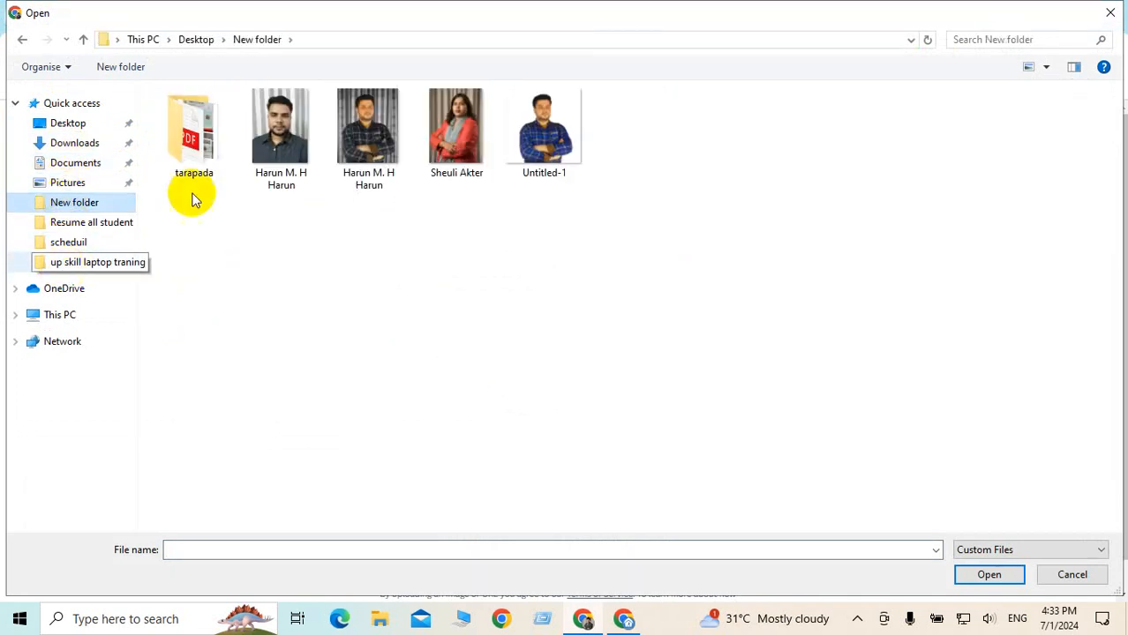
click(68, 123)
click(1108, 12)
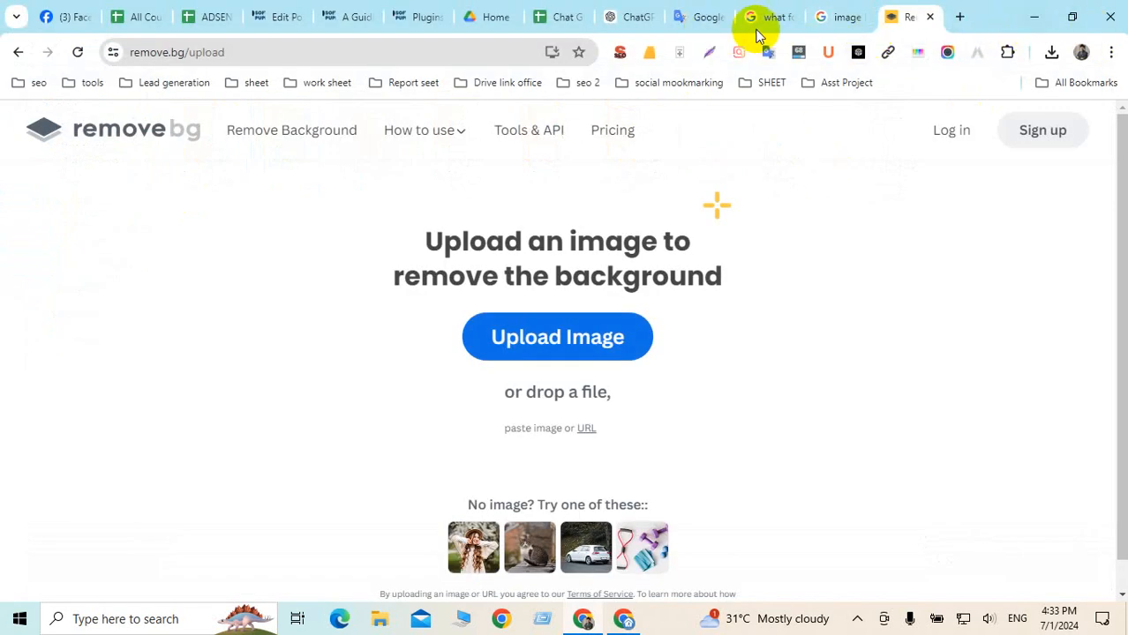
Save the golden retriever image to the Desktop as 12.webp, then return to remove.bg
click(839, 18)
click(781, 18)
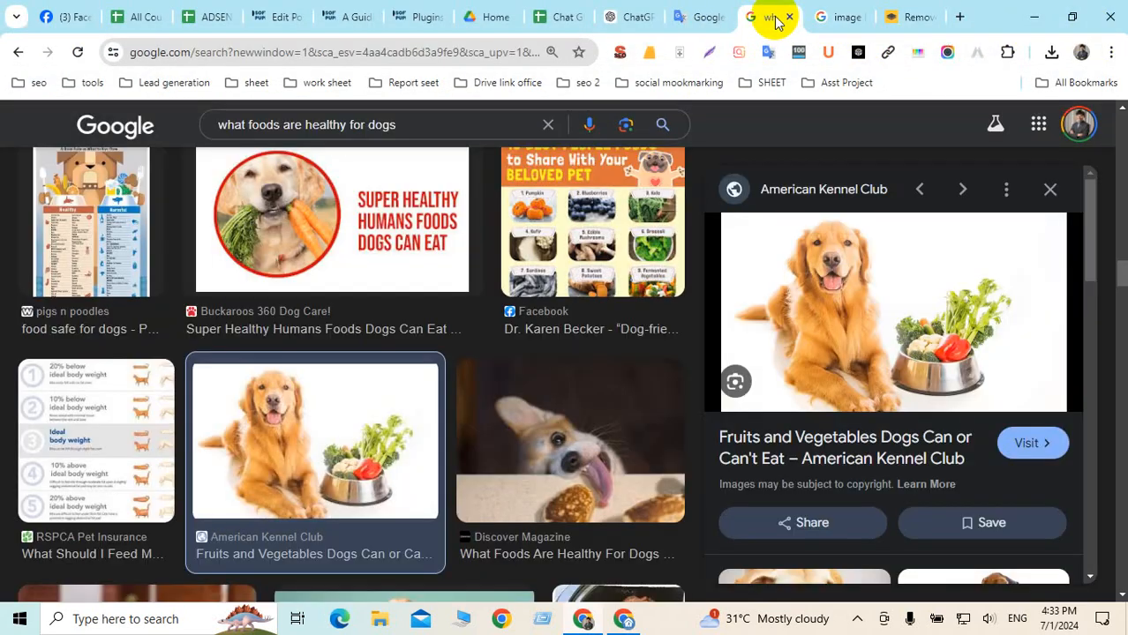
right_click(843, 247)
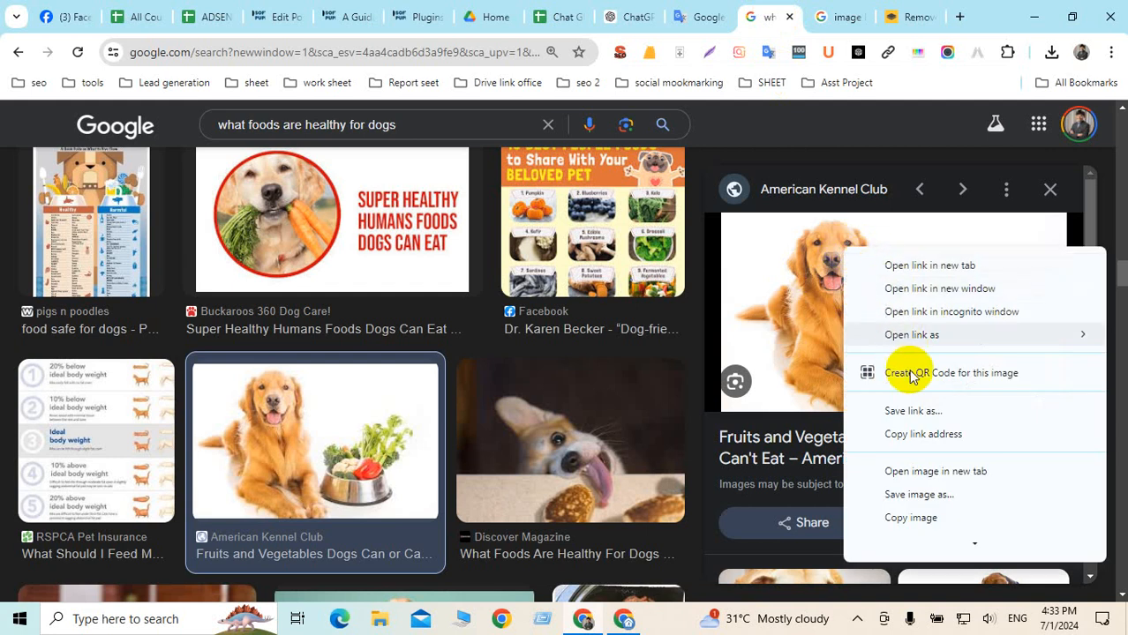
click(895, 496)
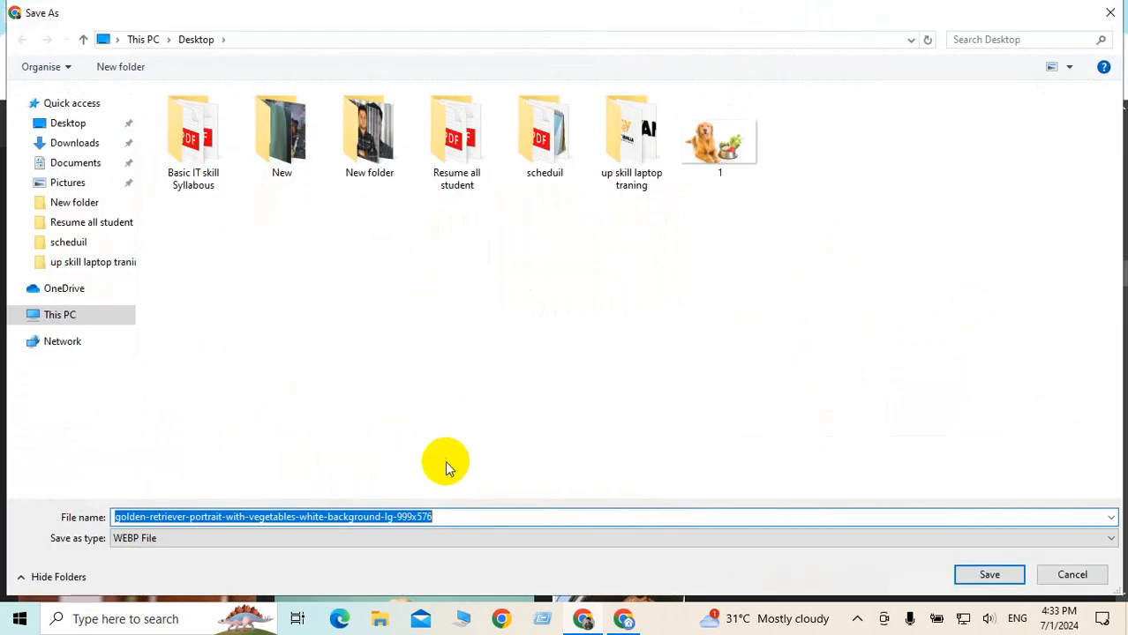
text(1)
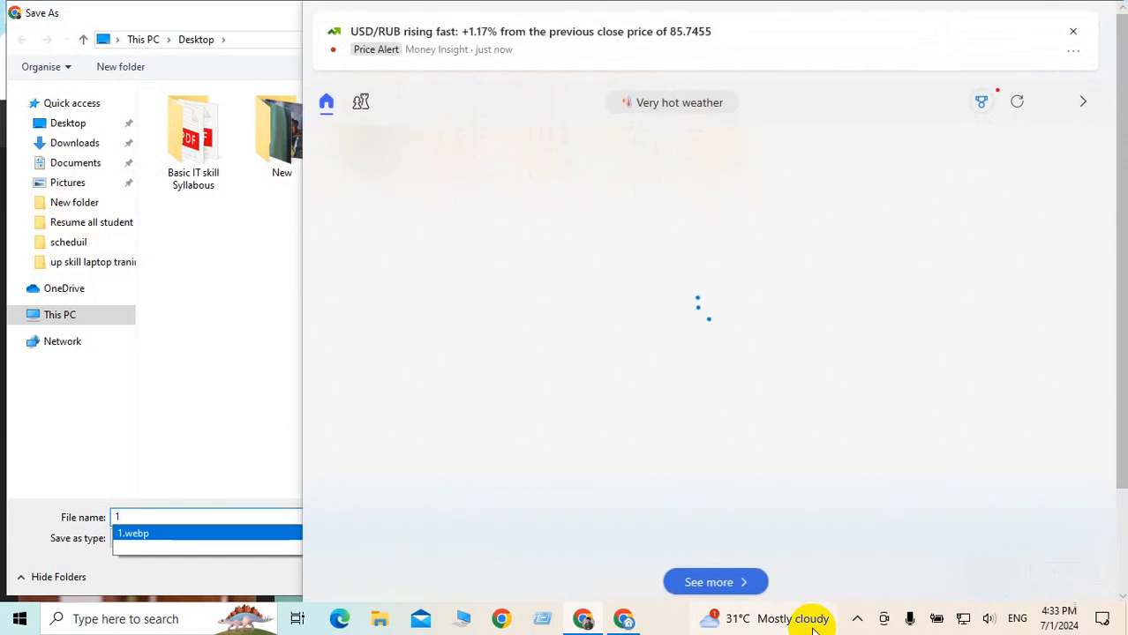
text(2)
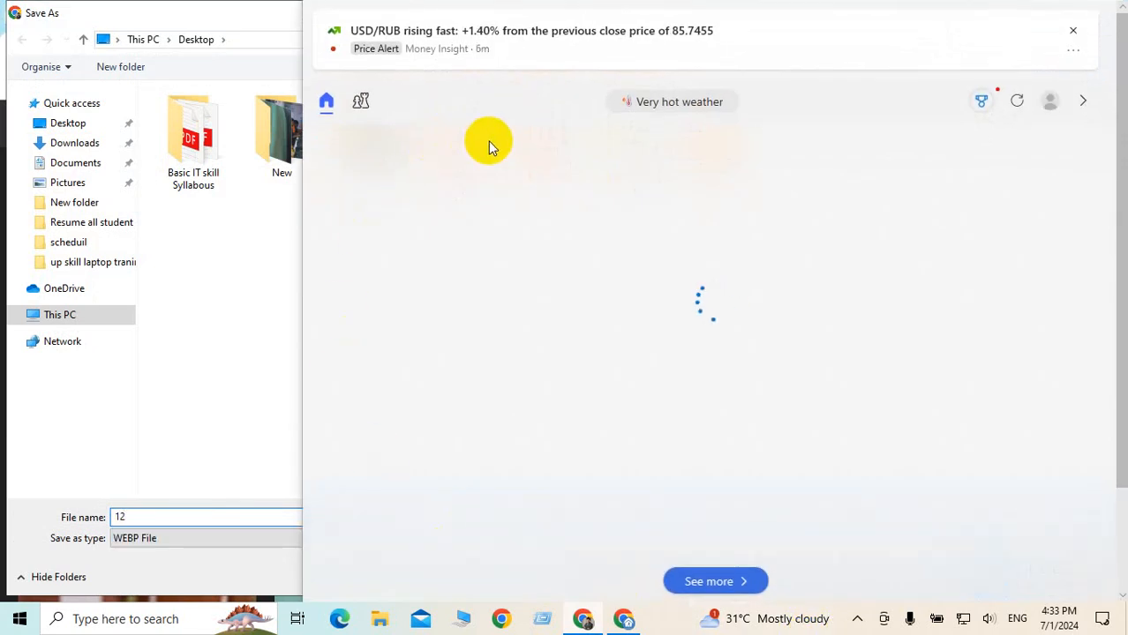
click(1074, 33)
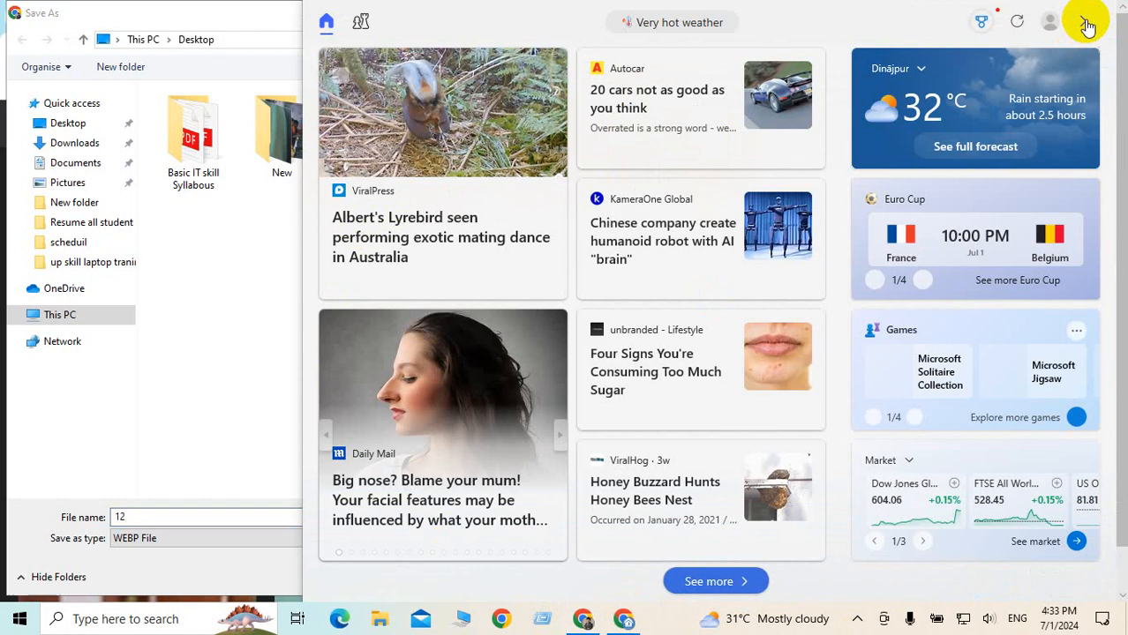
click(503, 260)
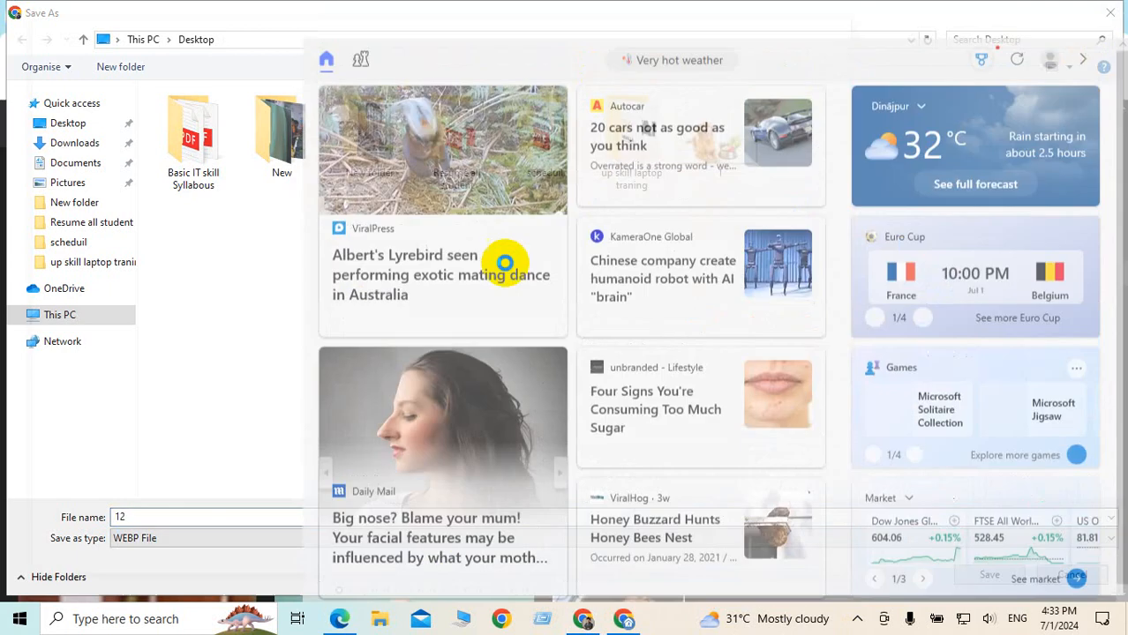
click(850, 26)
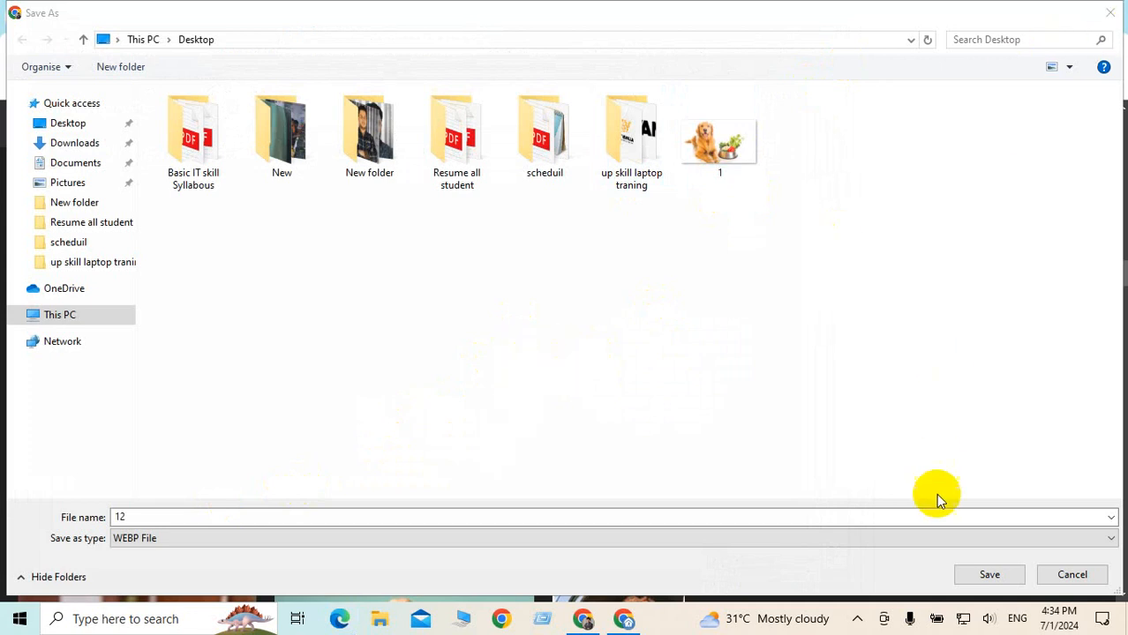
click(987, 575)
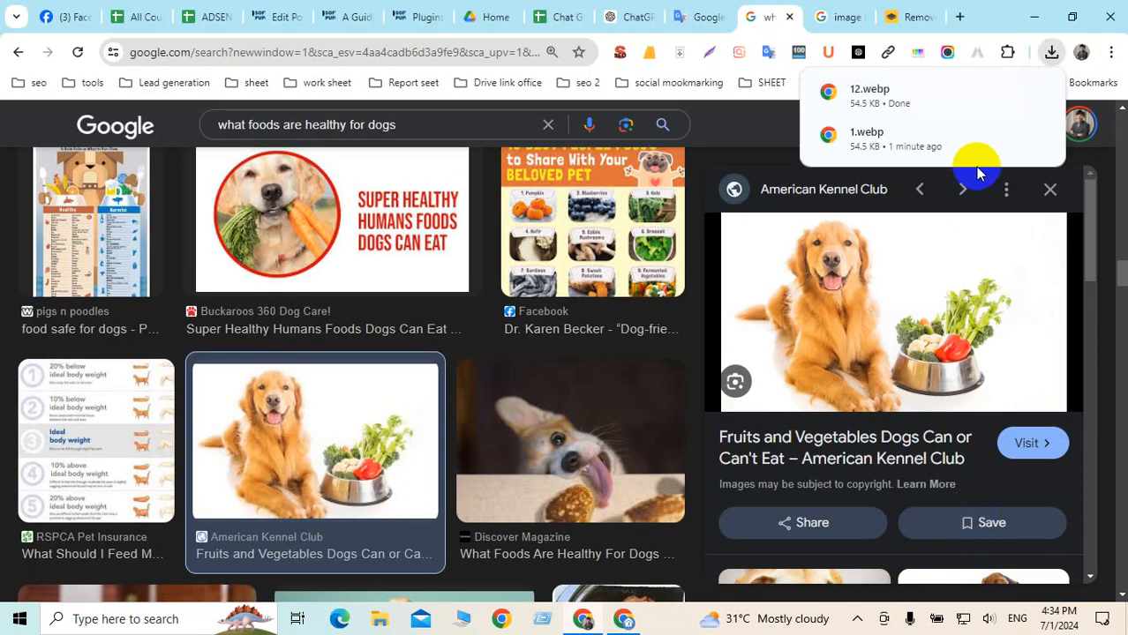
click(918, 14)
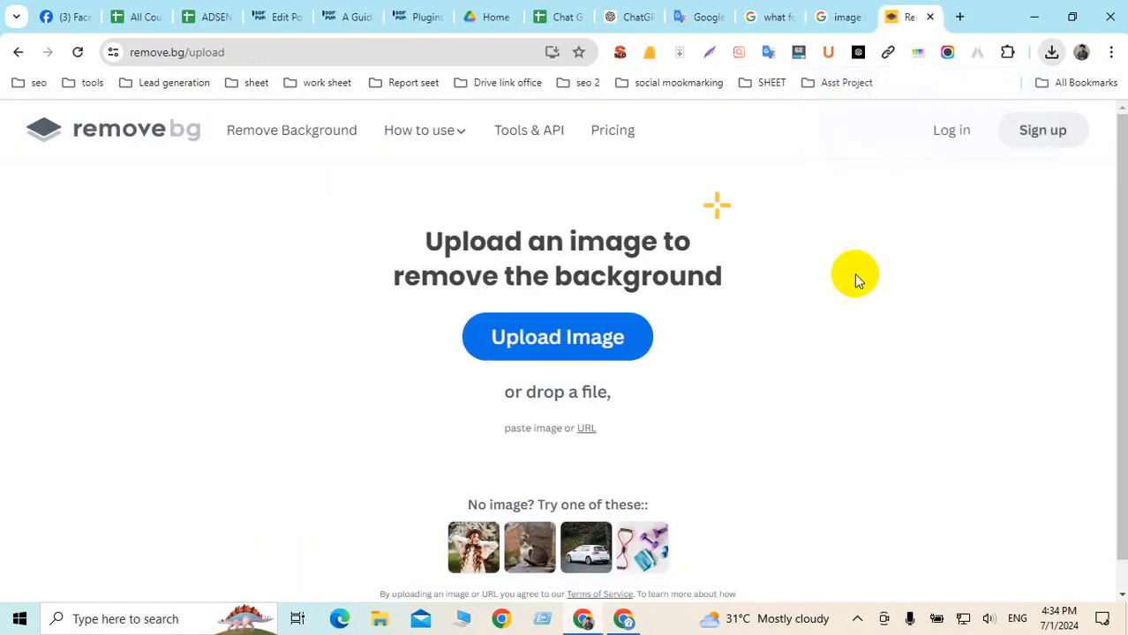
Drag 12.webp from Chrome downloads onto remove.bg, which rejects it as an unsupported format
click(588, 317)
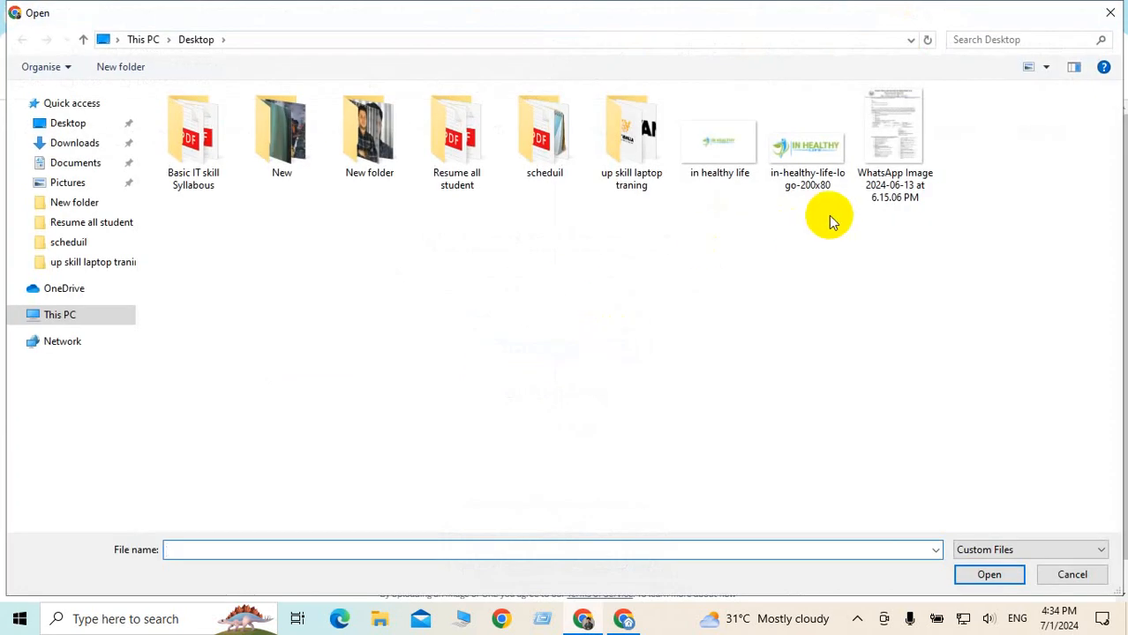
click(65, 125)
click(59, 144)
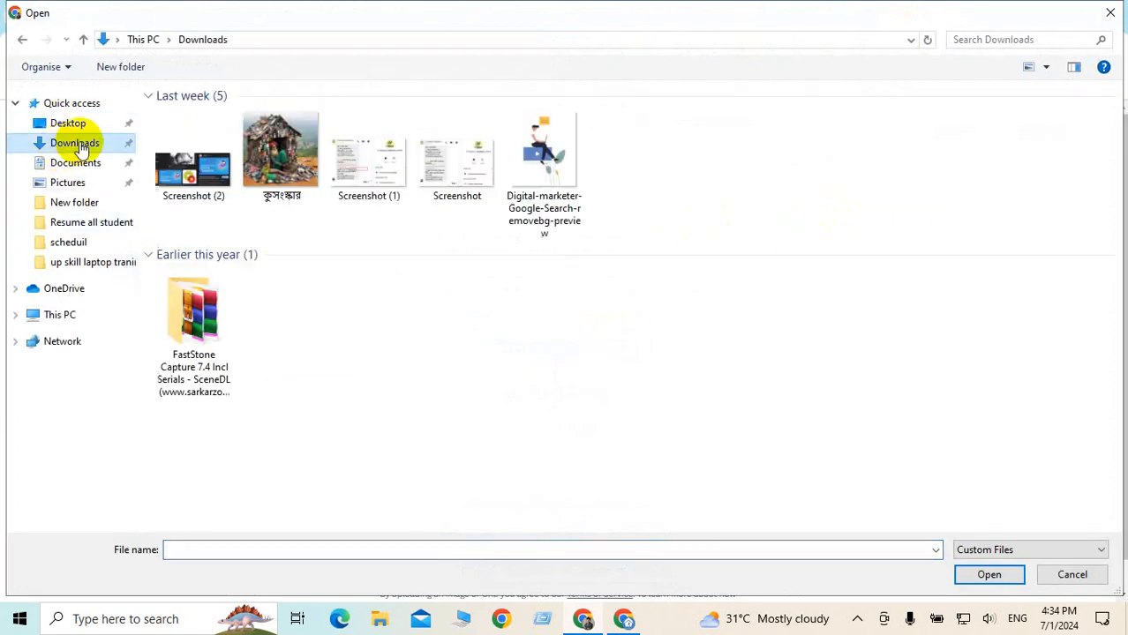
click(1109, 13)
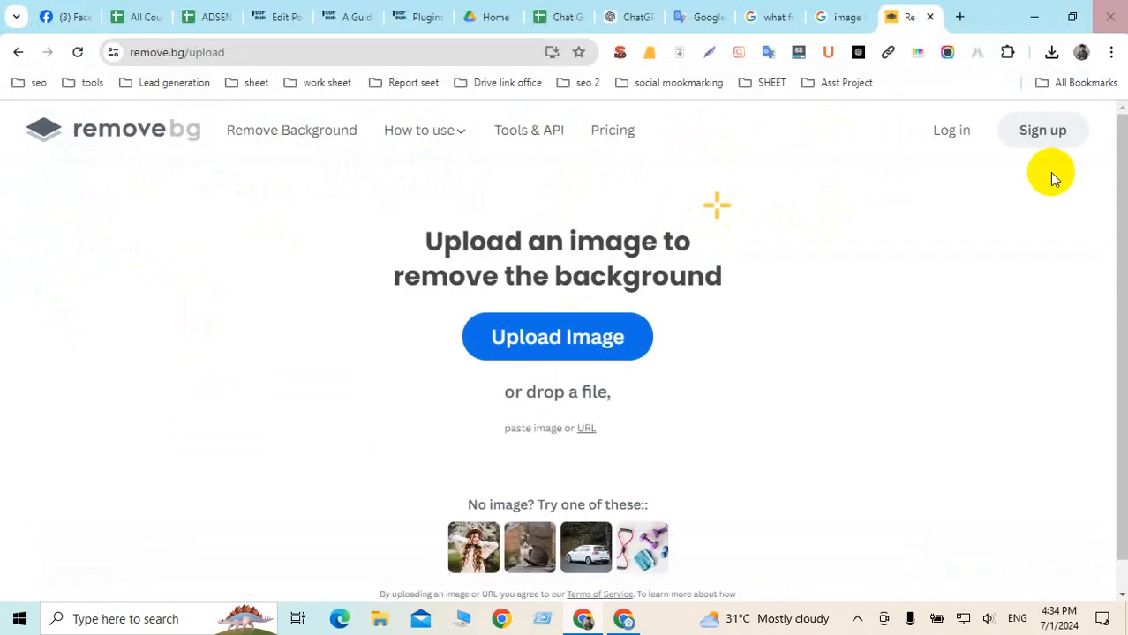
click(1051, 53)
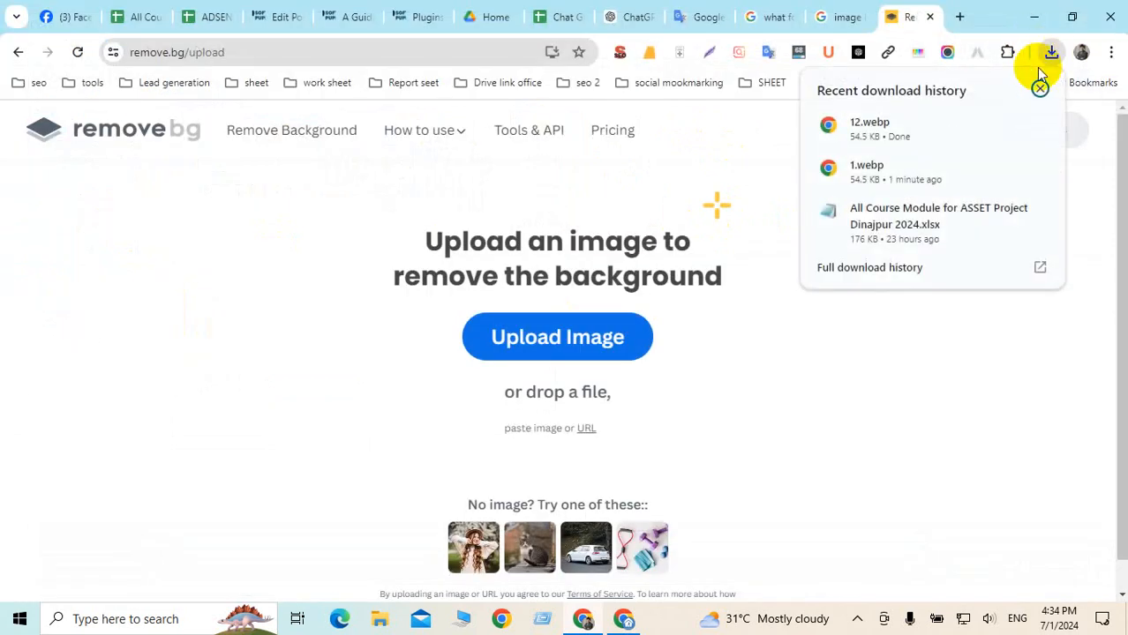
drag(890, 131, 605, 312)
click(706, 157)
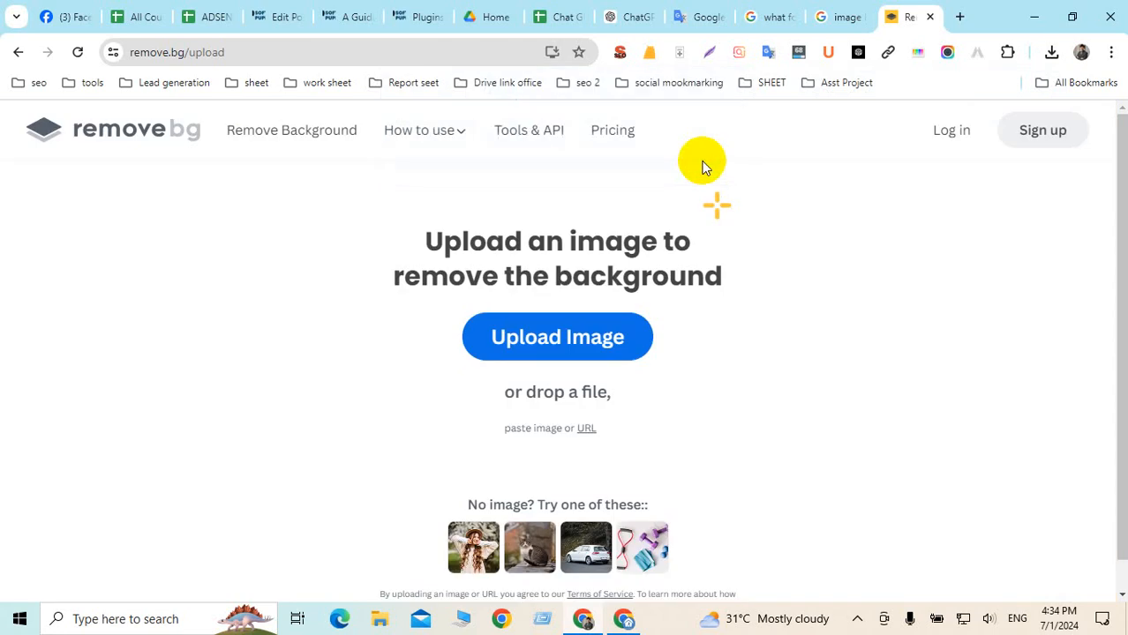
click(840, 18)
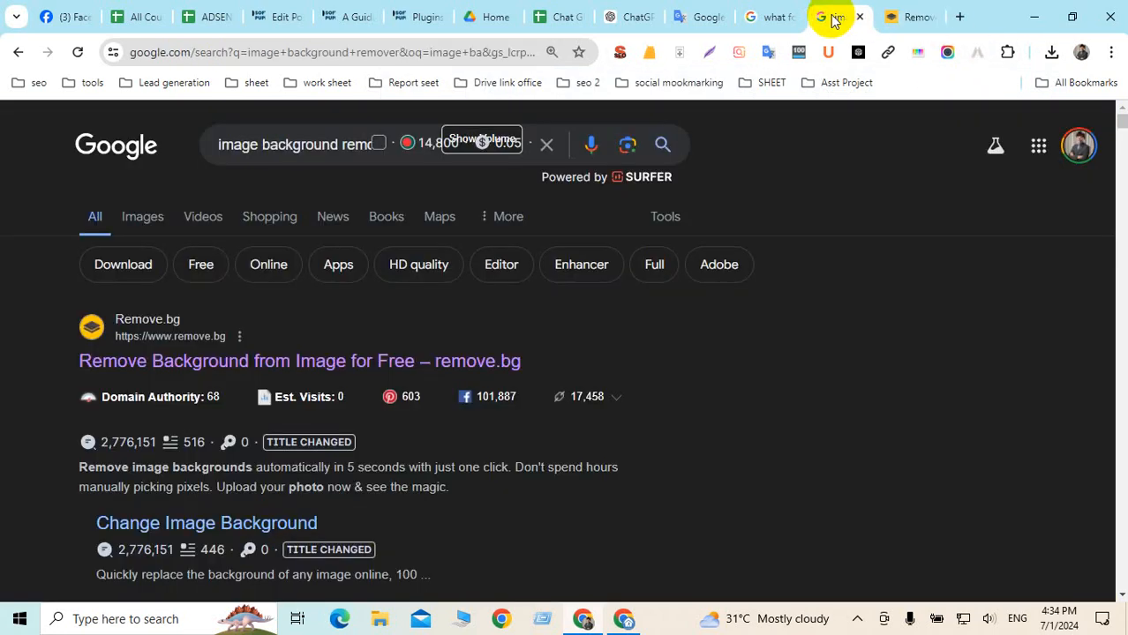
Save the golden retriever photo to the Desktop as '123' using the All Files type
click(772, 17)
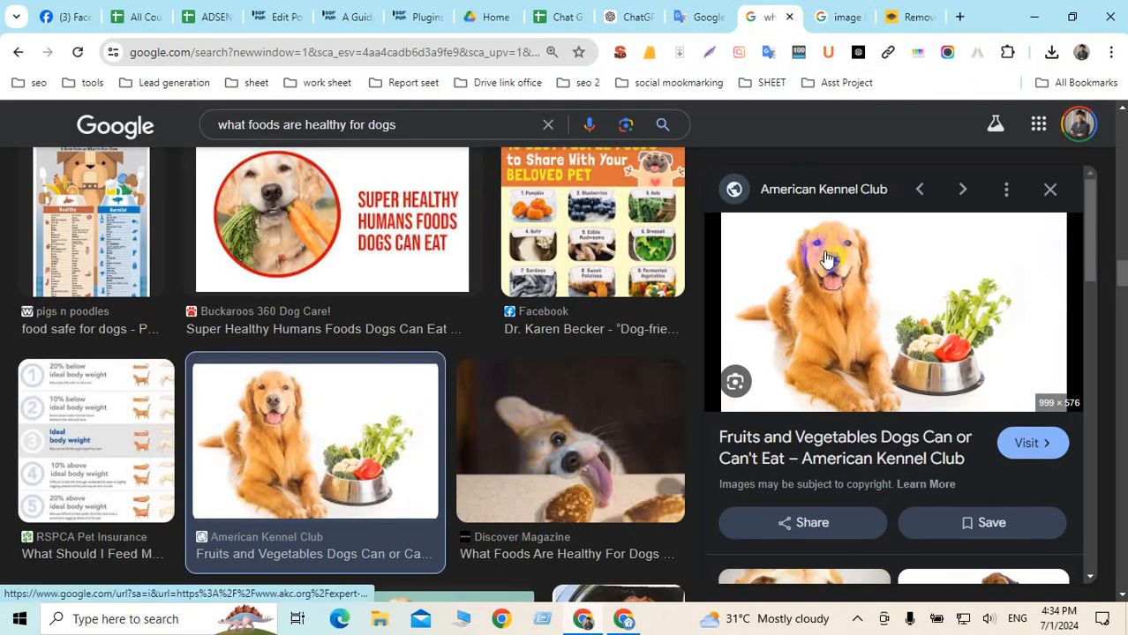
right_click(825, 255)
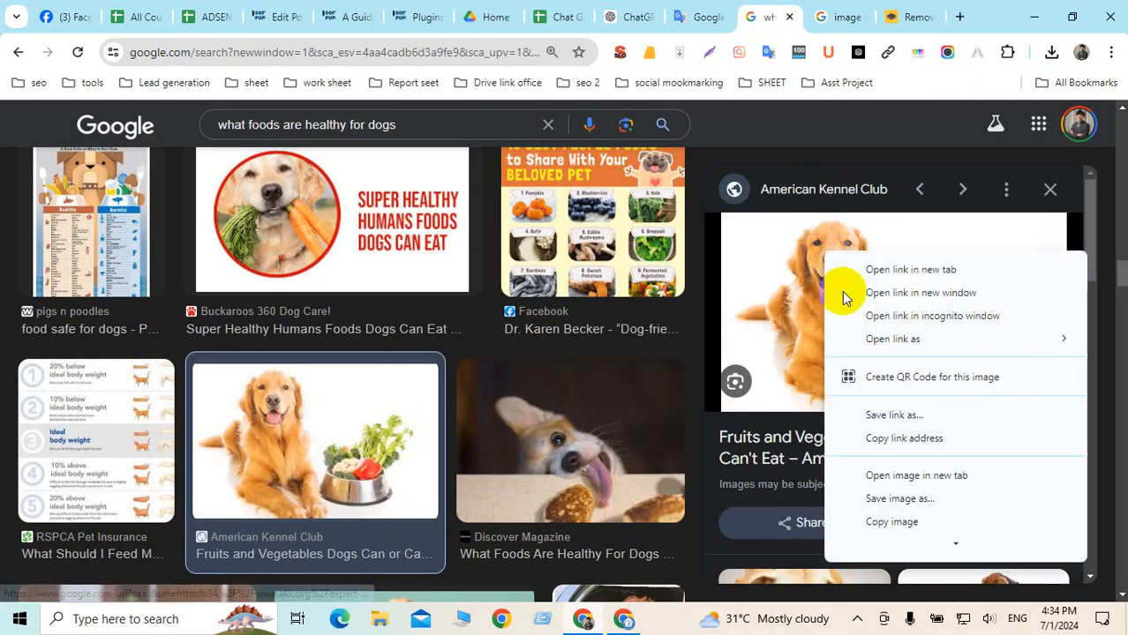
click(901, 499)
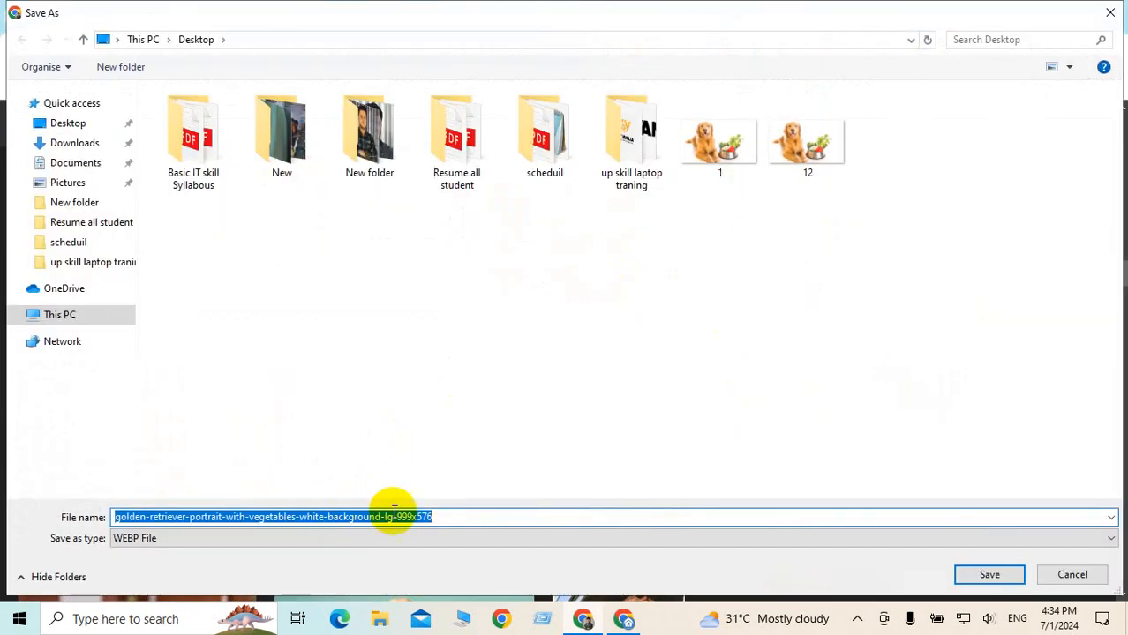
click(357, 518)
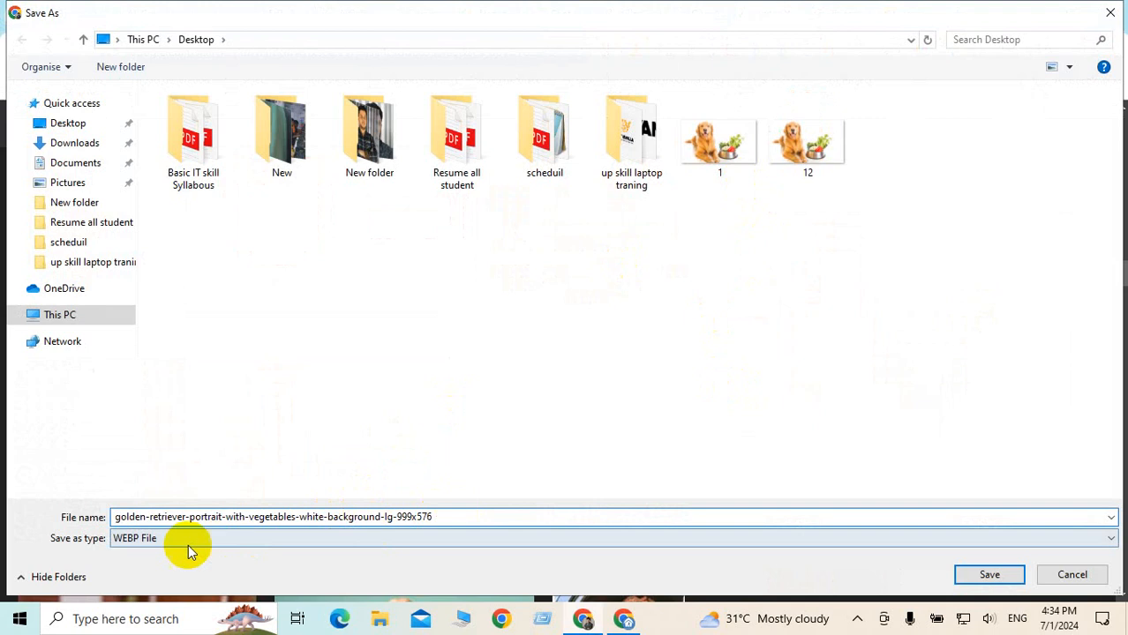
click(166, 542)
click(141, 567)
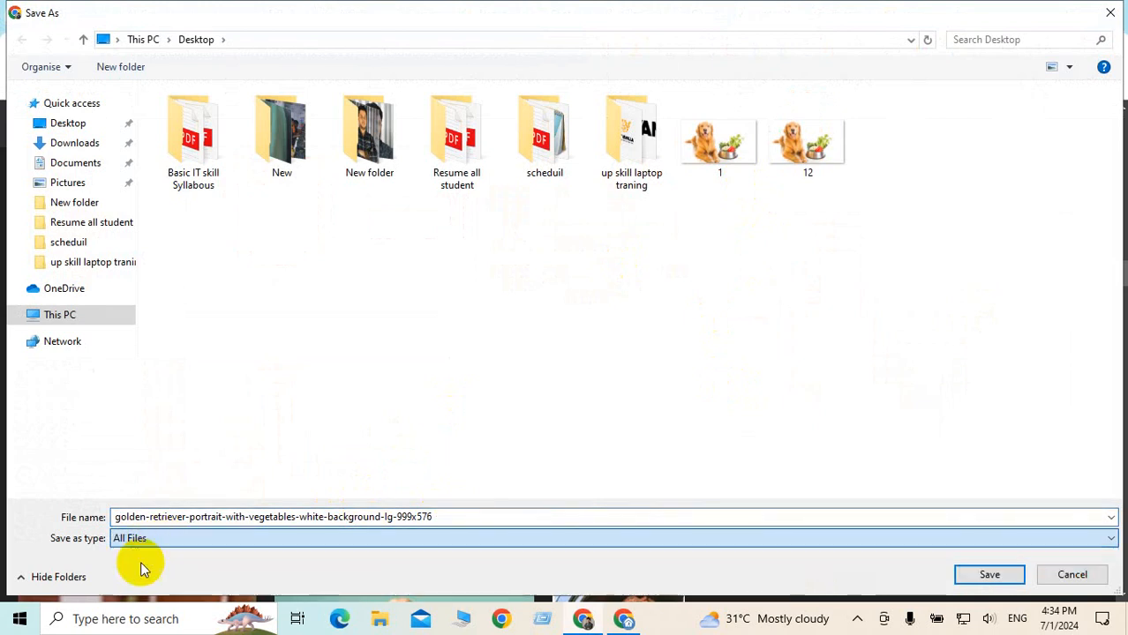
double_click(254, 518)
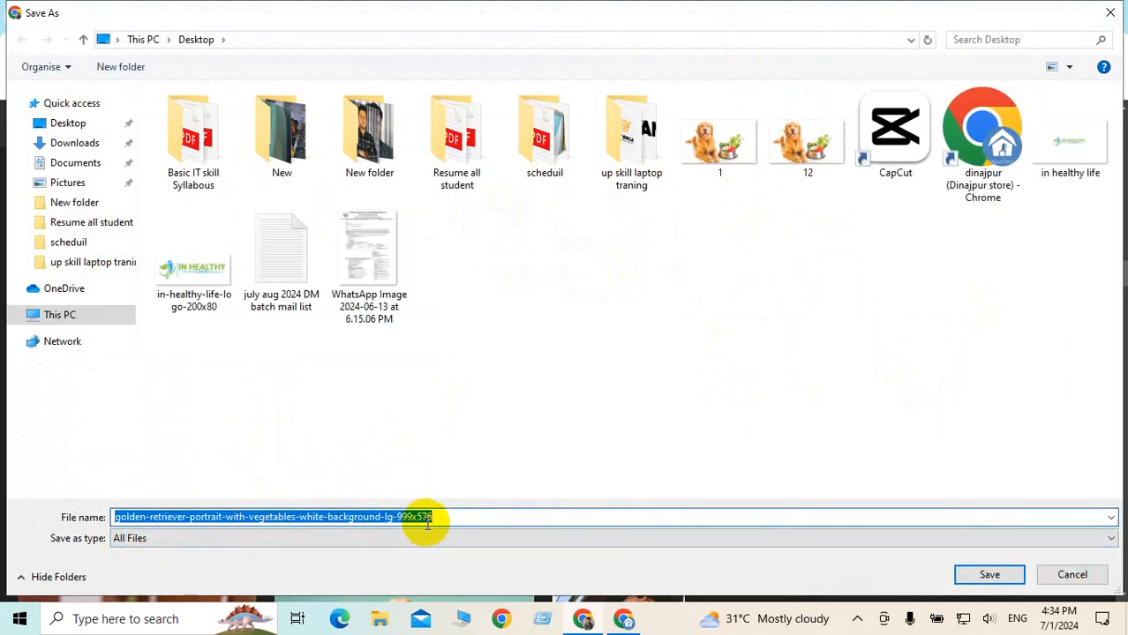
text(123)
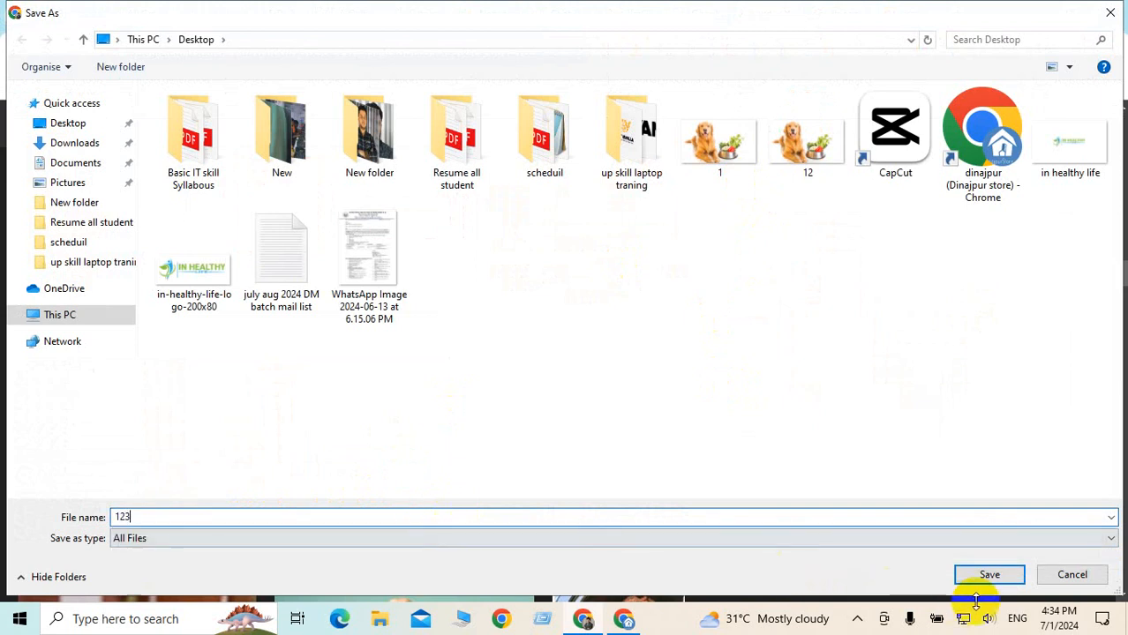
click(987, 575)
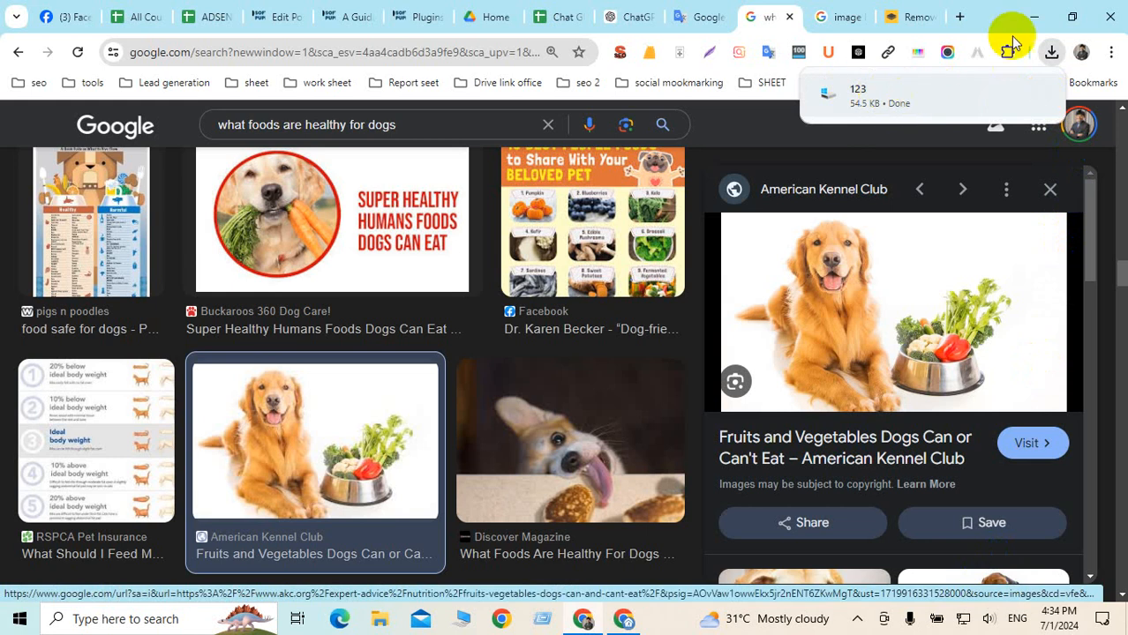
Move Desktop file 1 aside, confirm in Properties it's a 54.4 KB .webp, and return to remove.bg
click(1033, 17)
click(1033, 16)
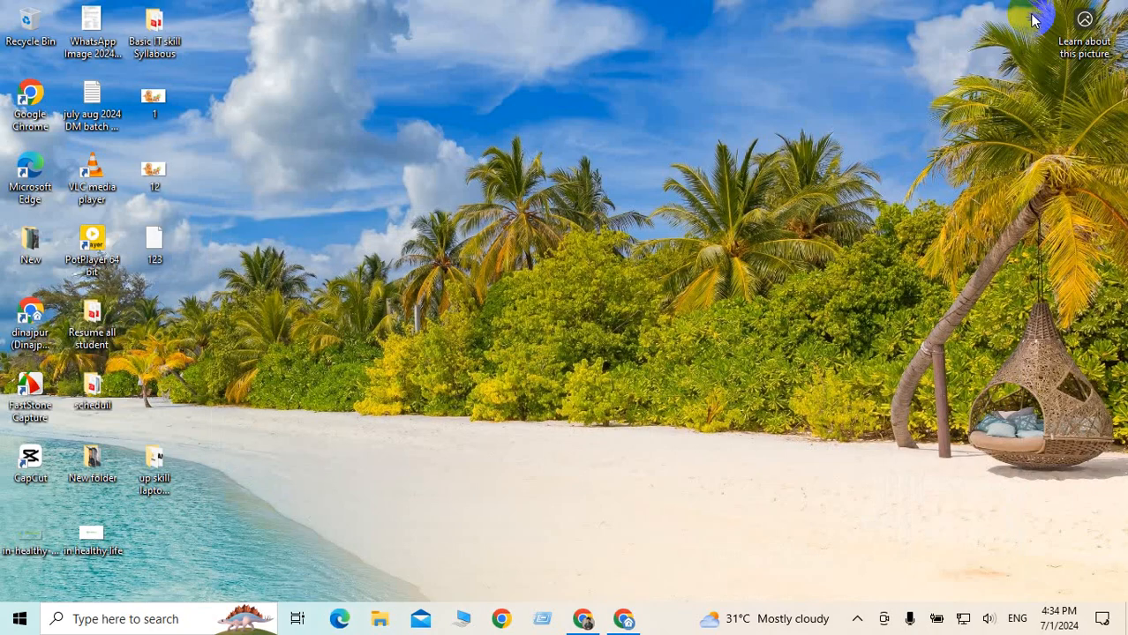
right_click(285, 144)
click(181, 183)
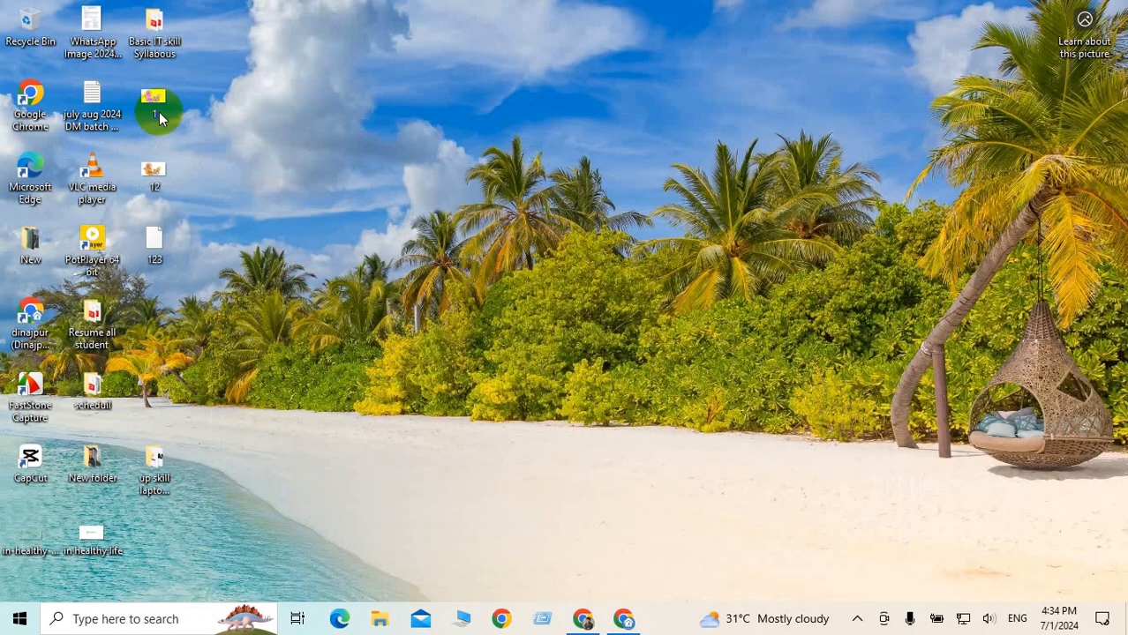
drag(157, 106, 484, 108)
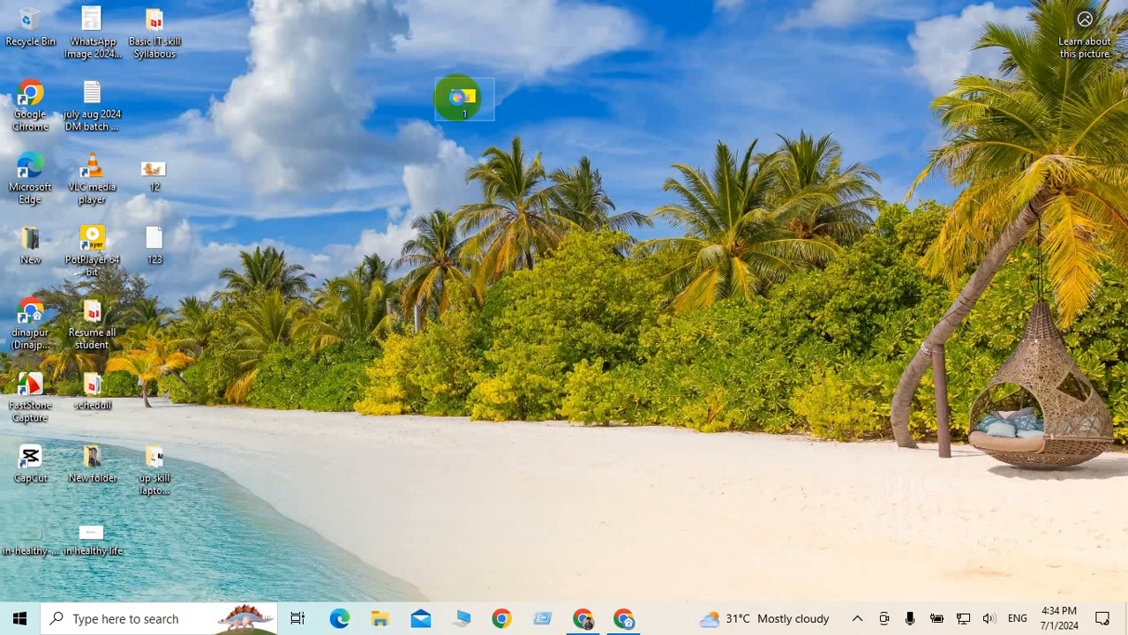
right_click(459, 97)
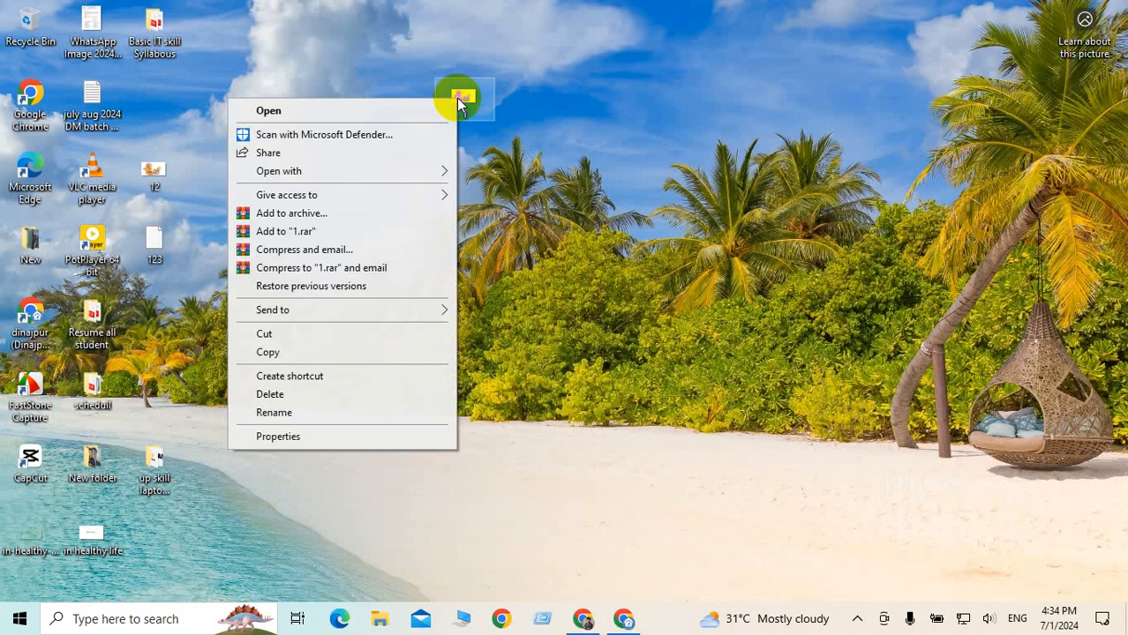
click(271, 434)
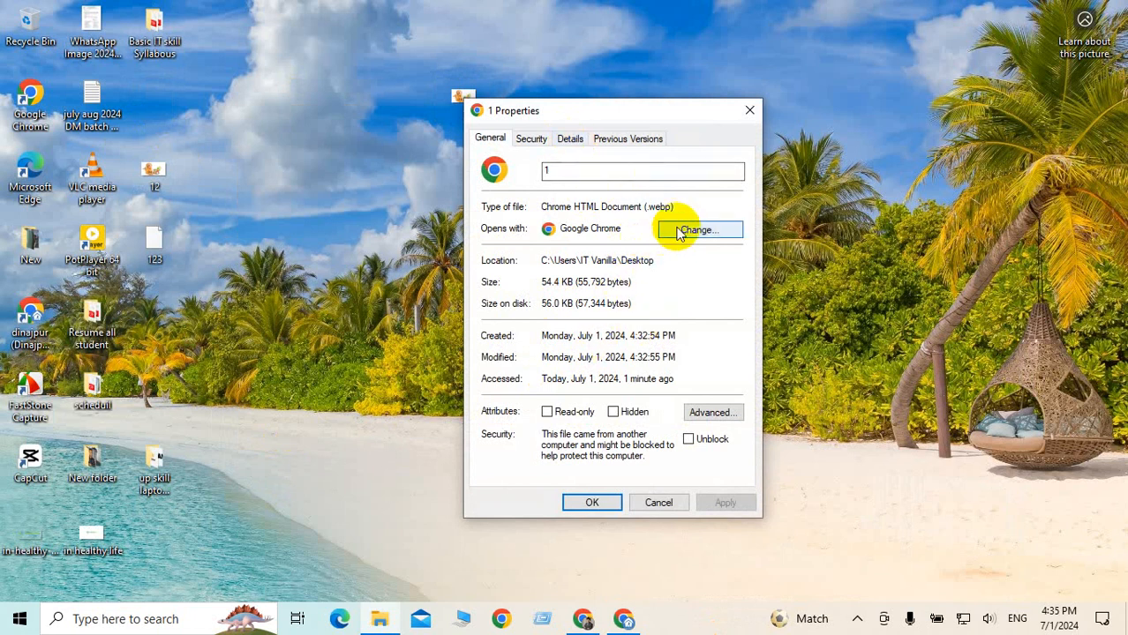
click(747, 111)
click(583, 618)
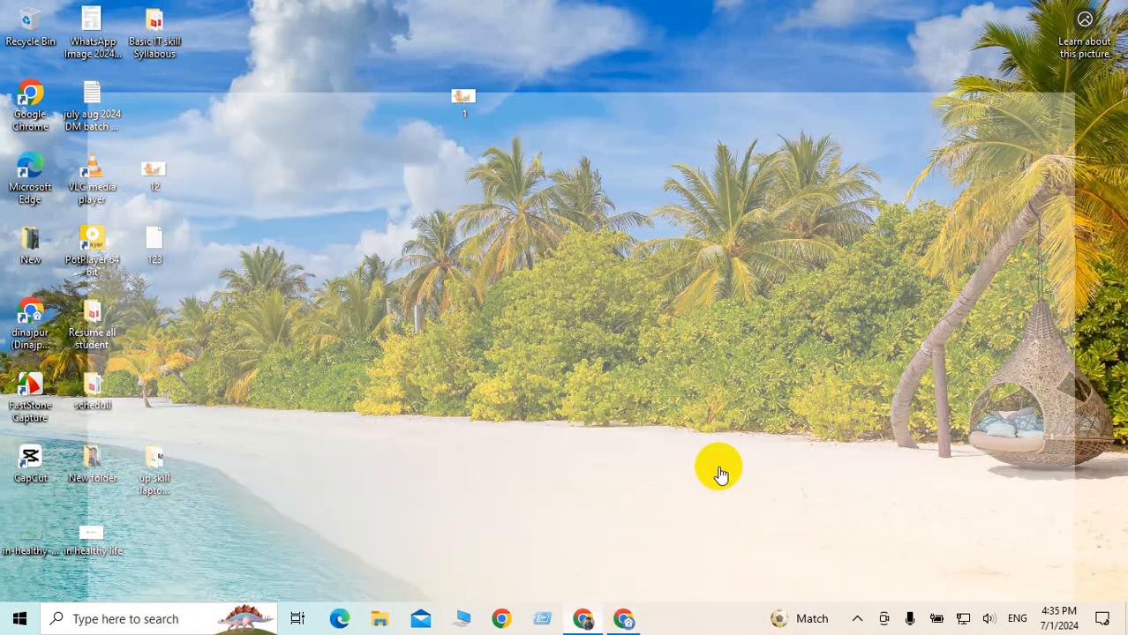
click(907, 17)
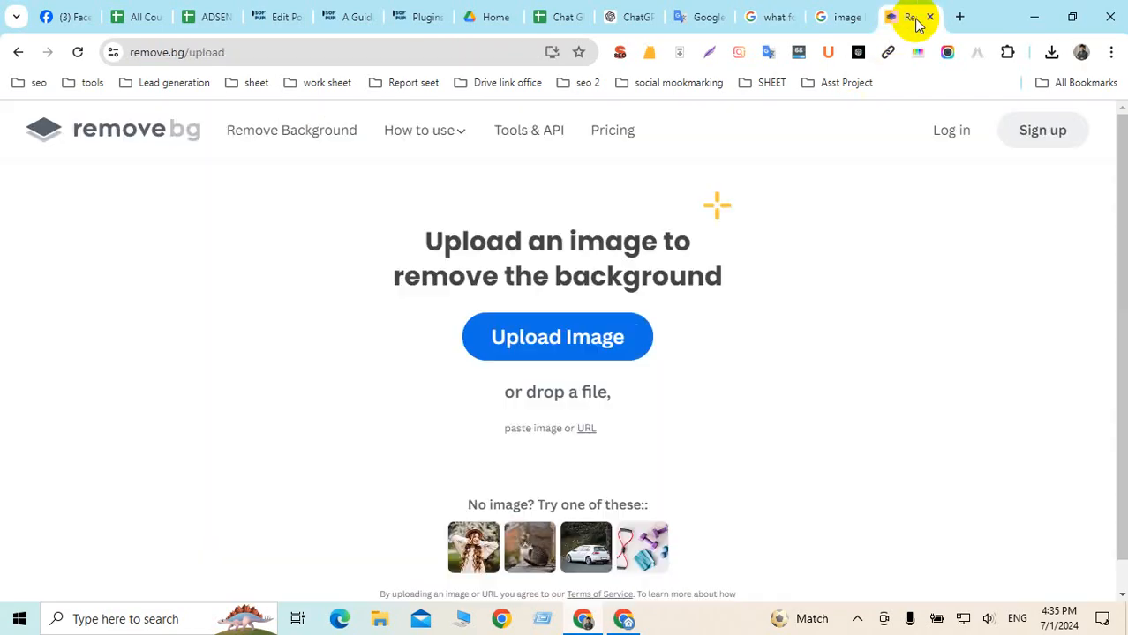
click(620, 339)
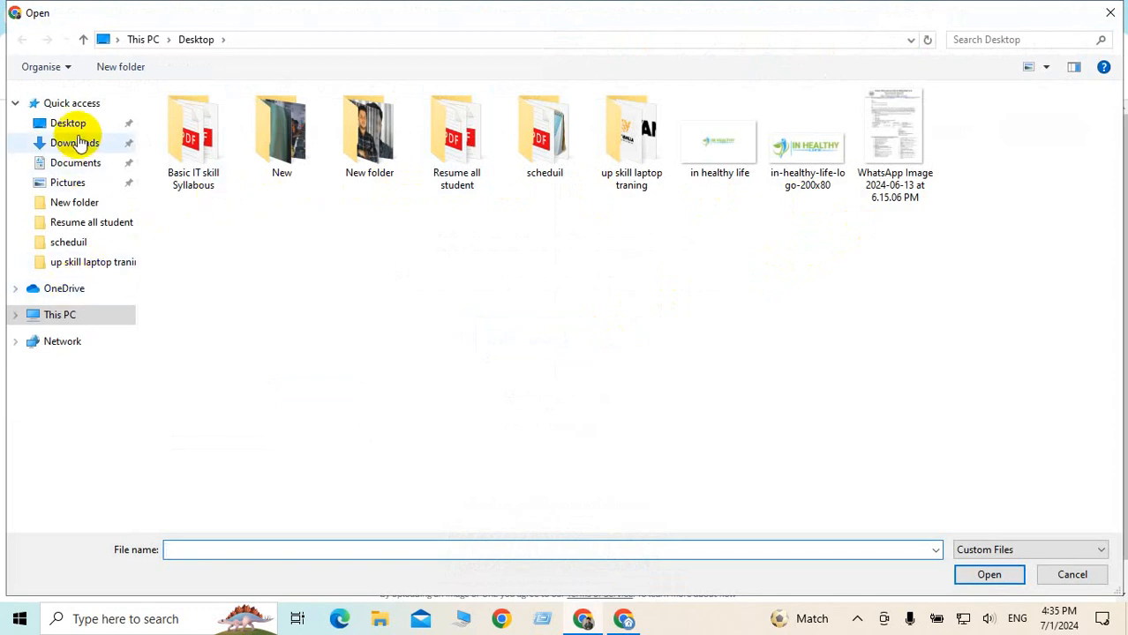
click(62, 123)
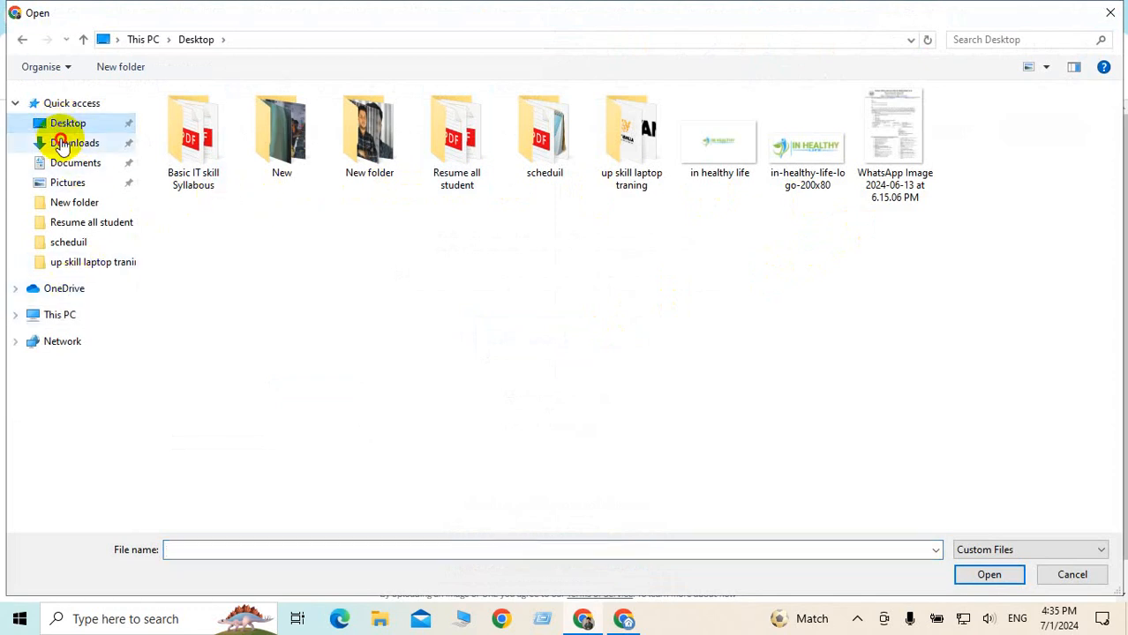
click(62, 143)
click(67, 164)
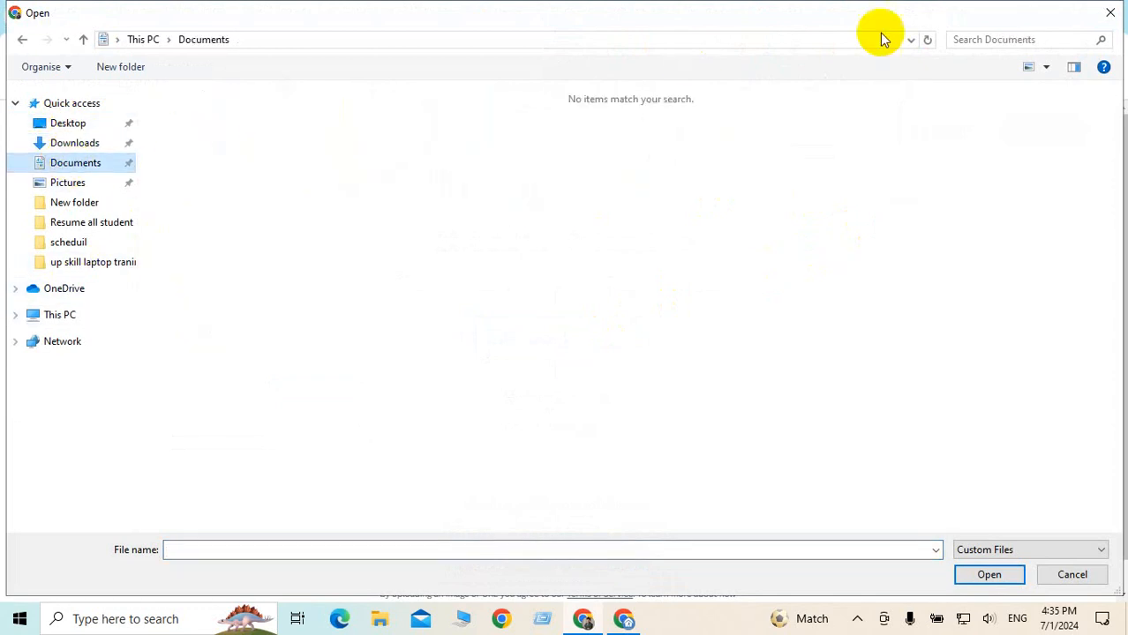
click(1111, 16)
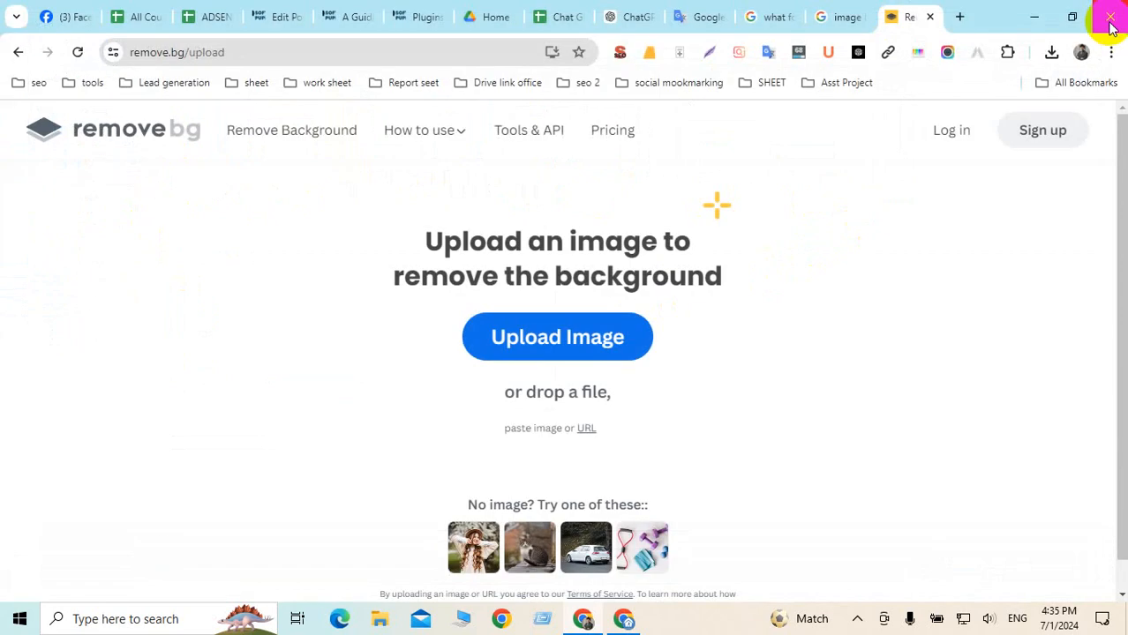
click(1034, 14)
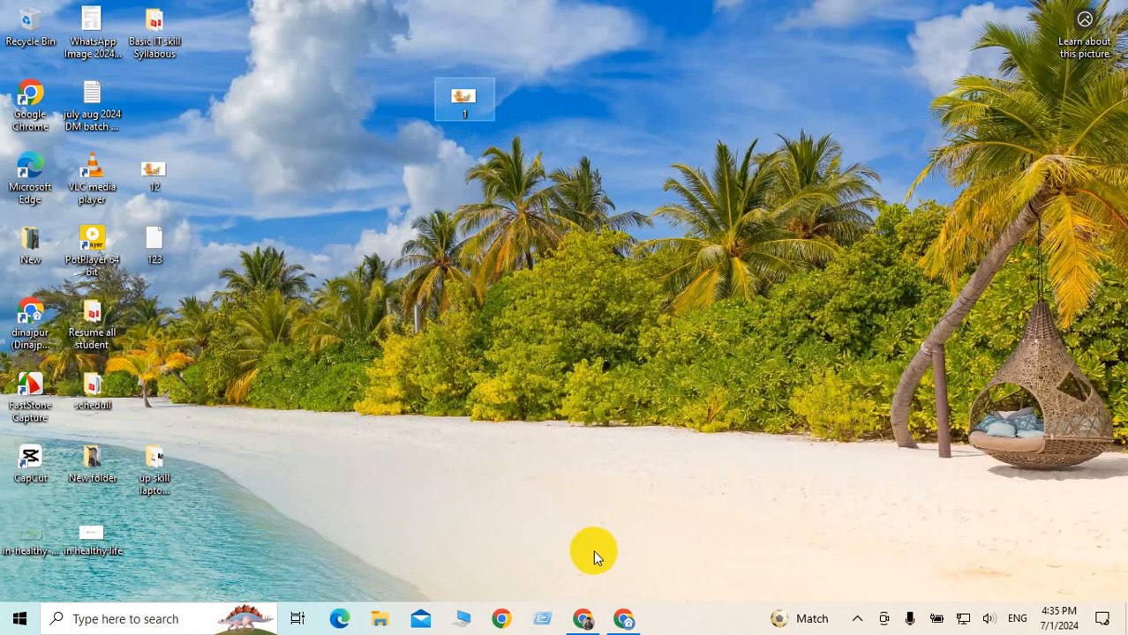
click(582, 619)
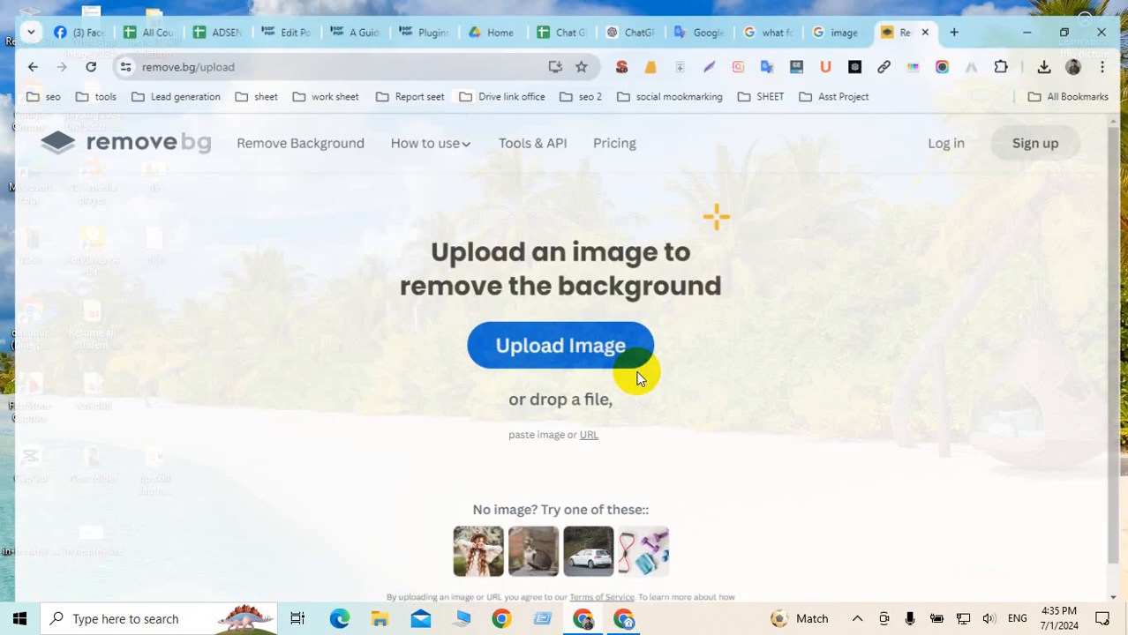
click(957, 17)
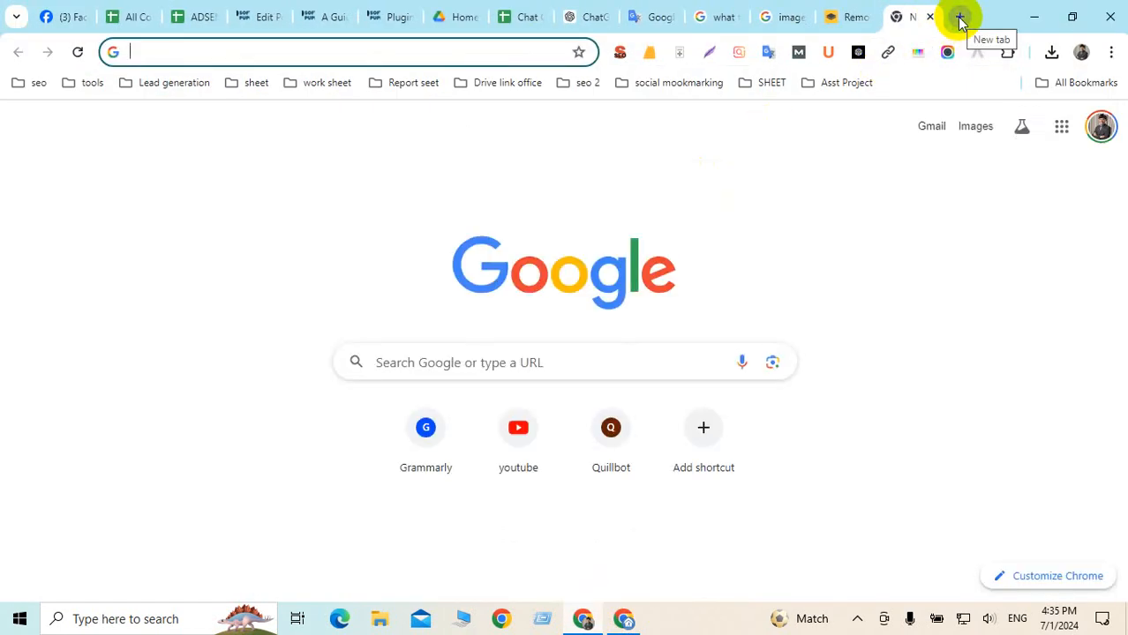
Search Google for 'webp to jpg' and open Ezgif's WebP to JPG converter page
text(web)
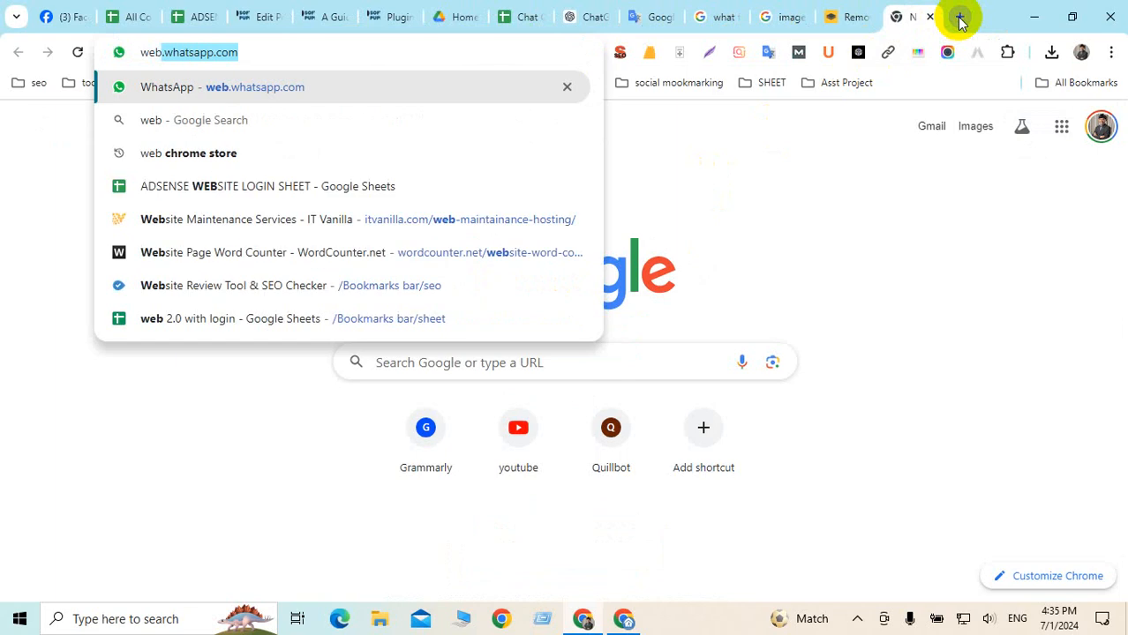
text(p to)
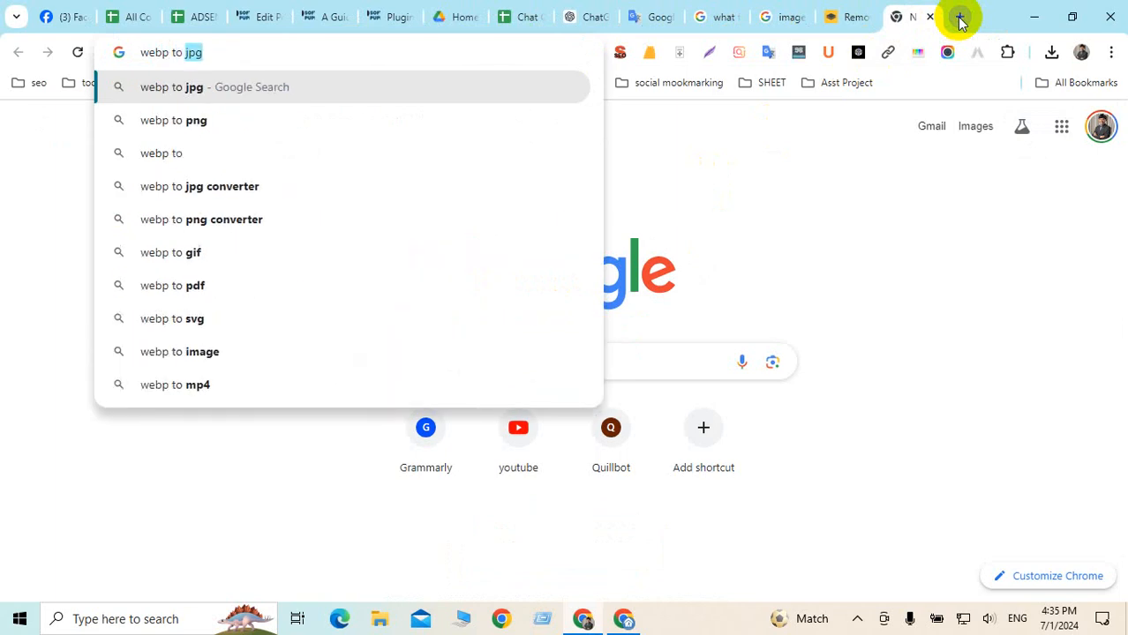
key(Return)
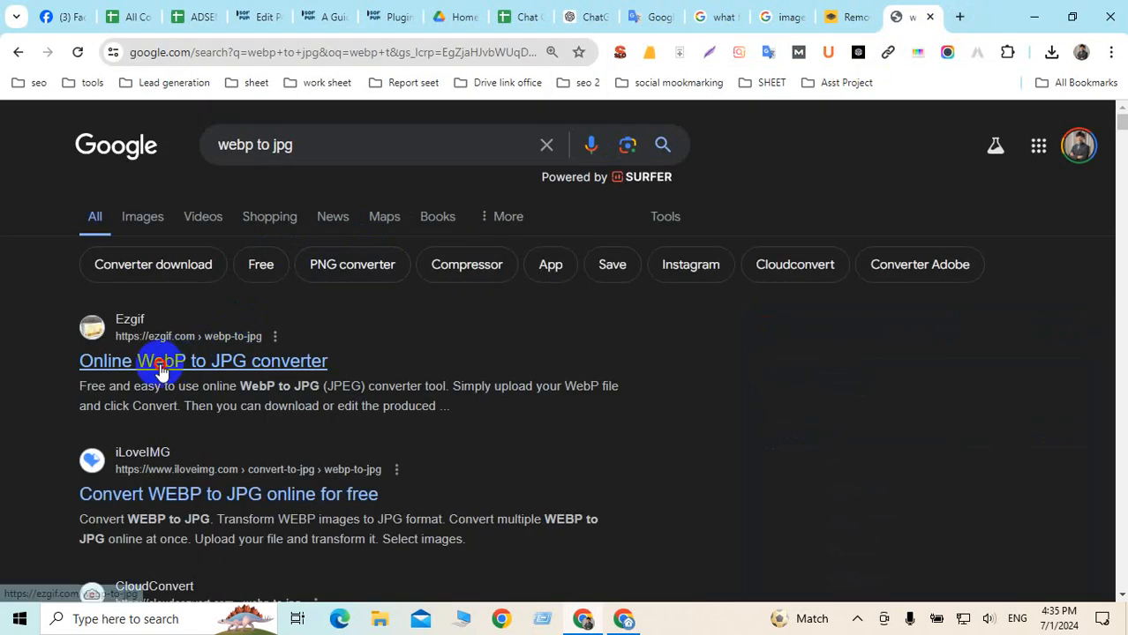
click(159, 365)
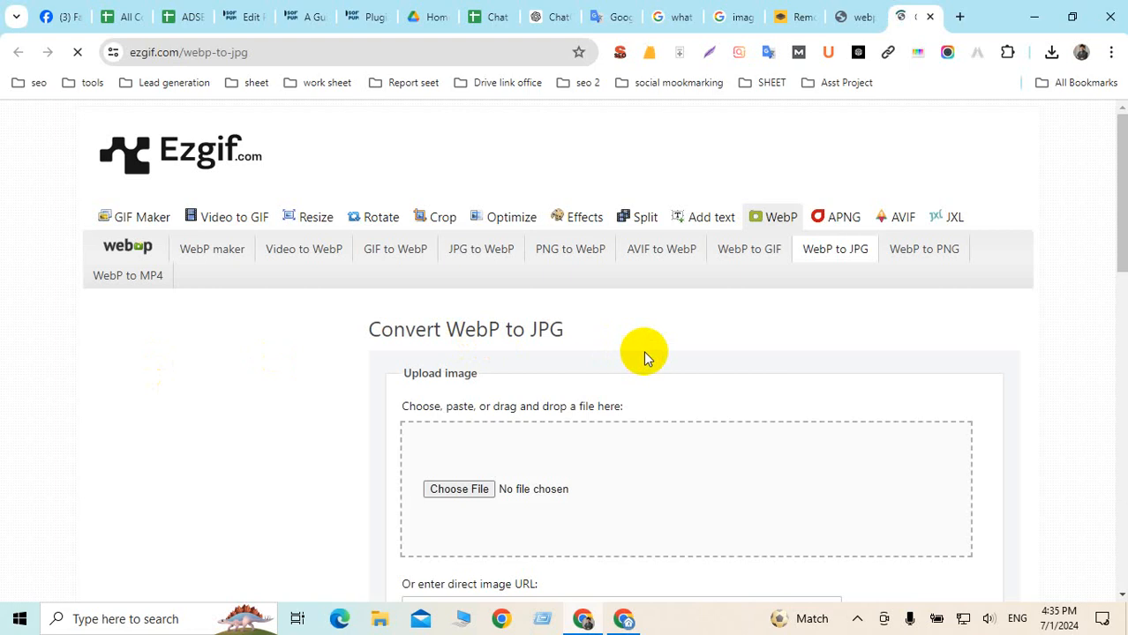
Pick 12.webp from the Desktop instead of file 1 and upload it to Ezgif's converter
scroll(618, 358, down, 2)
click(458, 323)
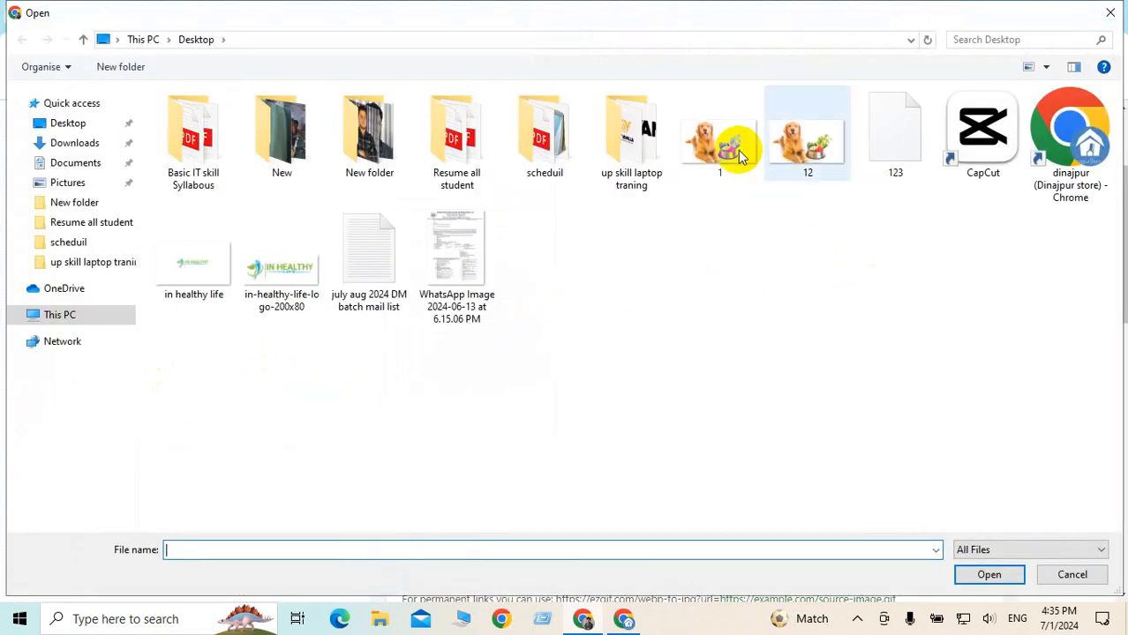
click(732, 172)
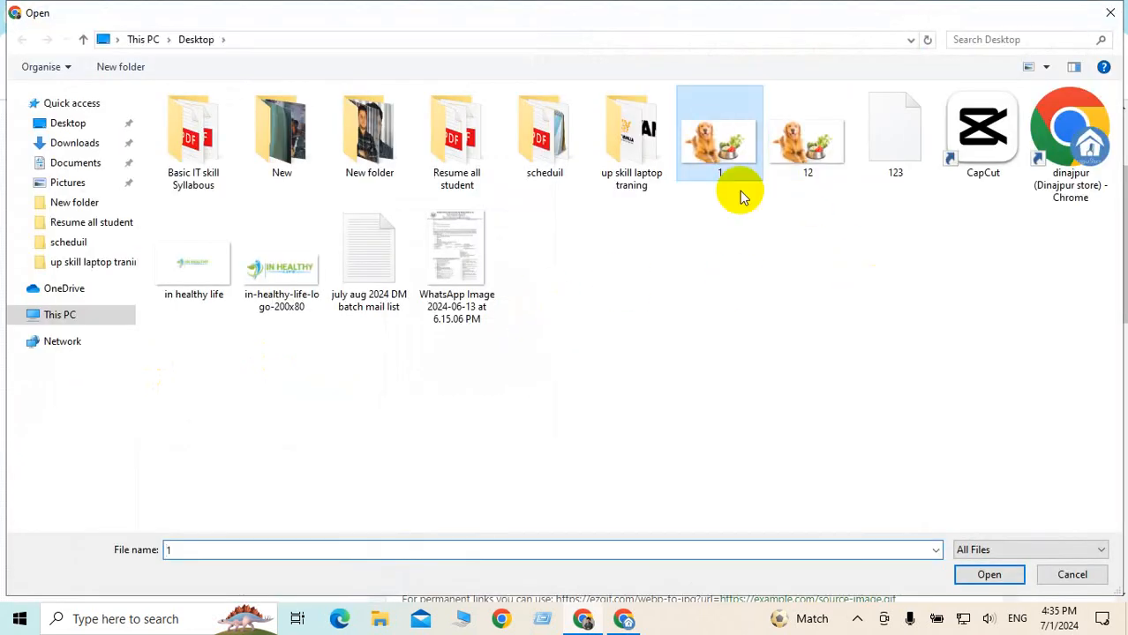
click(987, 575)
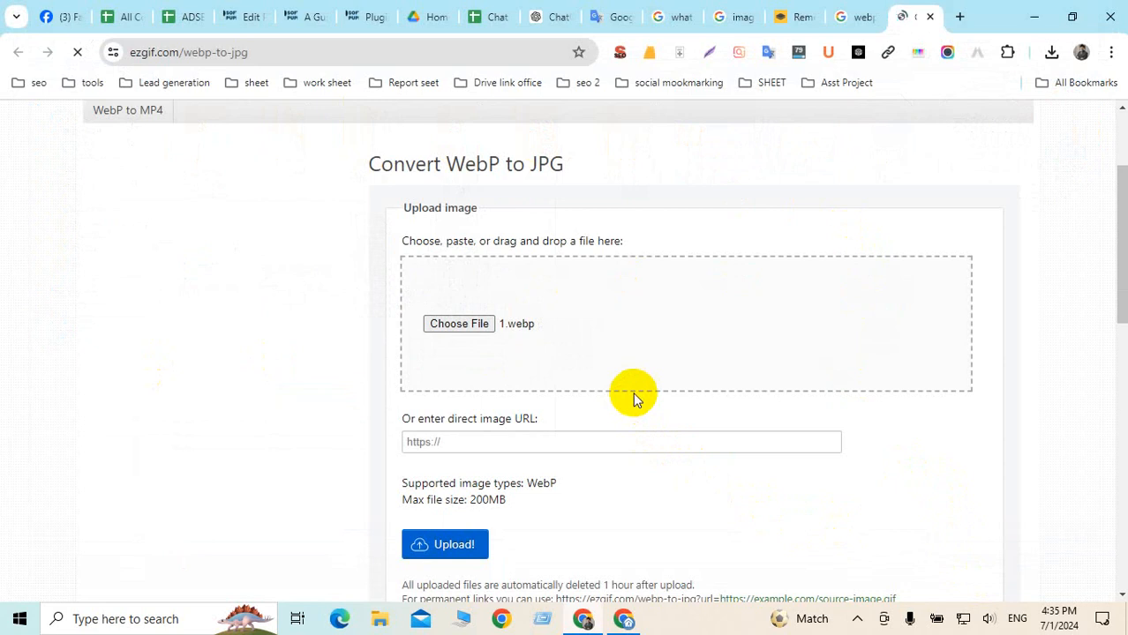
click(469, 324)
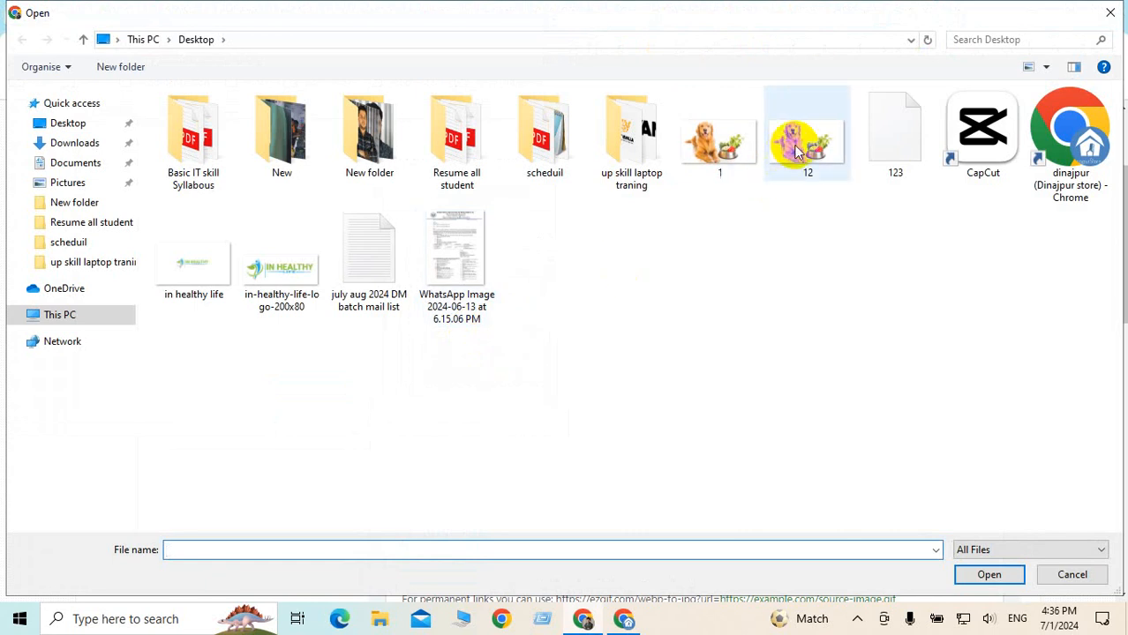
click(803, 137)
click(986, 574)
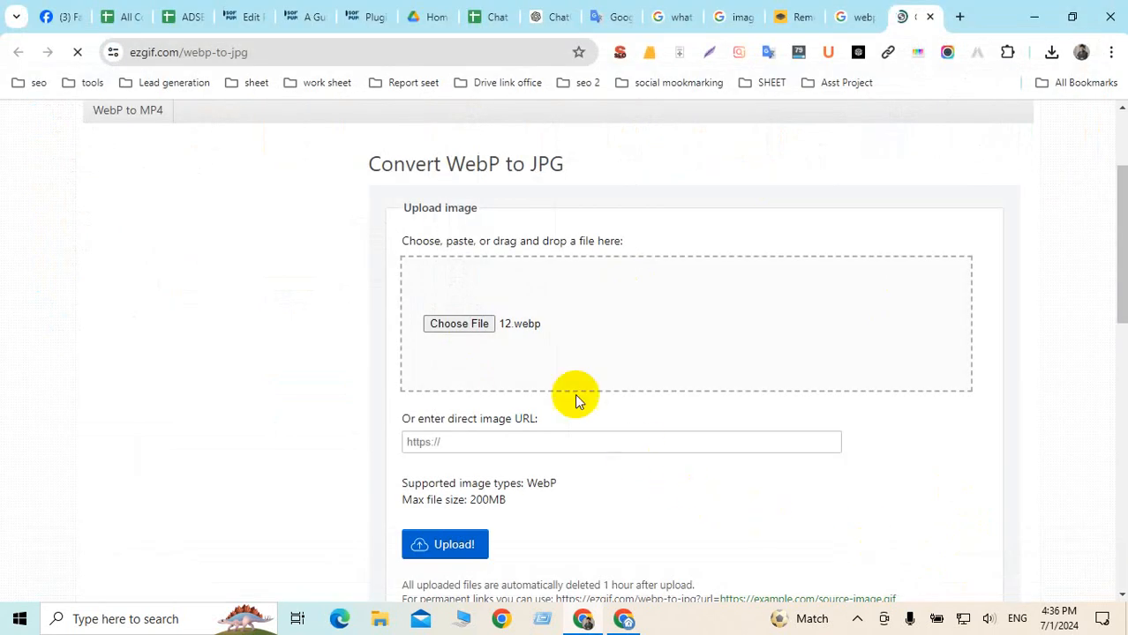
scroll(609, 327, down, 3)
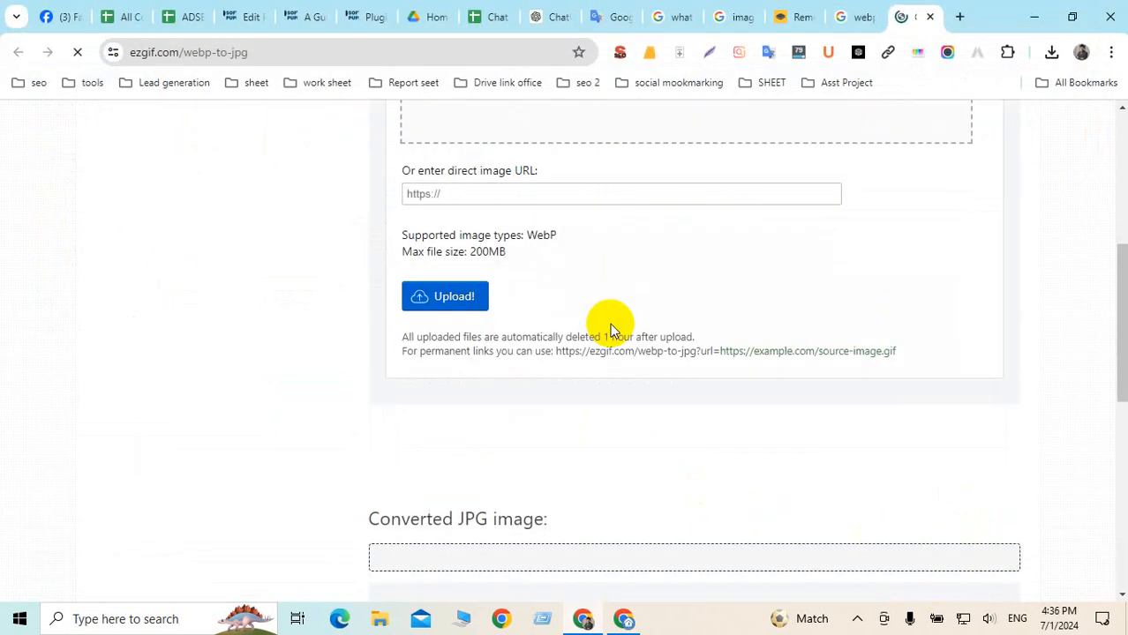
click(454, 297)
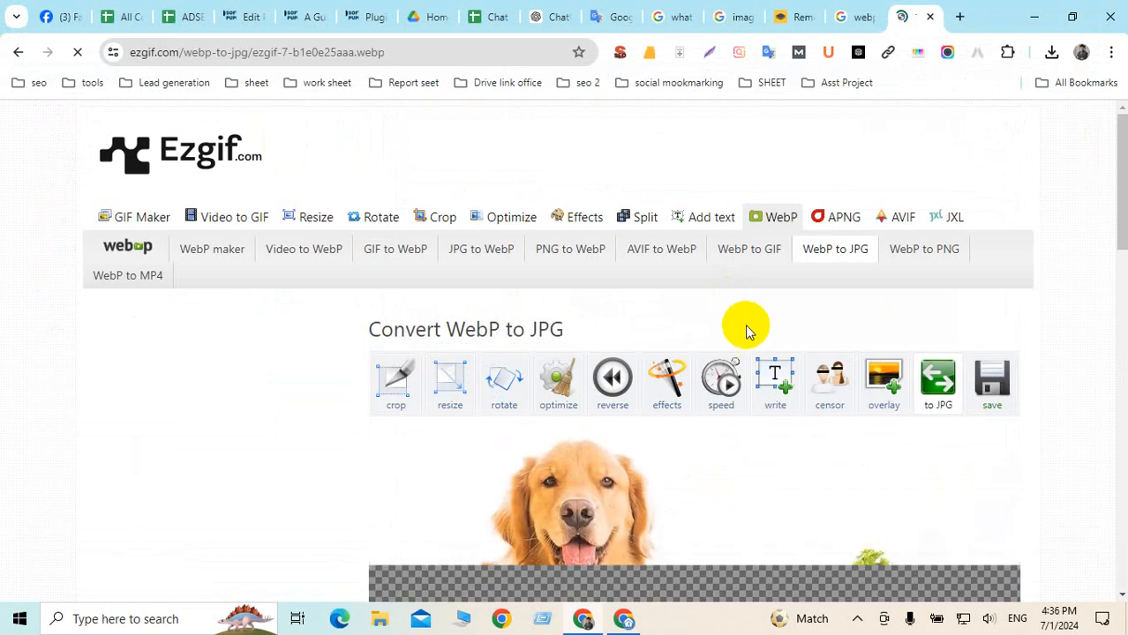
Convert the uploaded 12.webp golden retriever photo to JPG
scroll(745, 324, down, 4)
scroll(696, 298, down, 4)
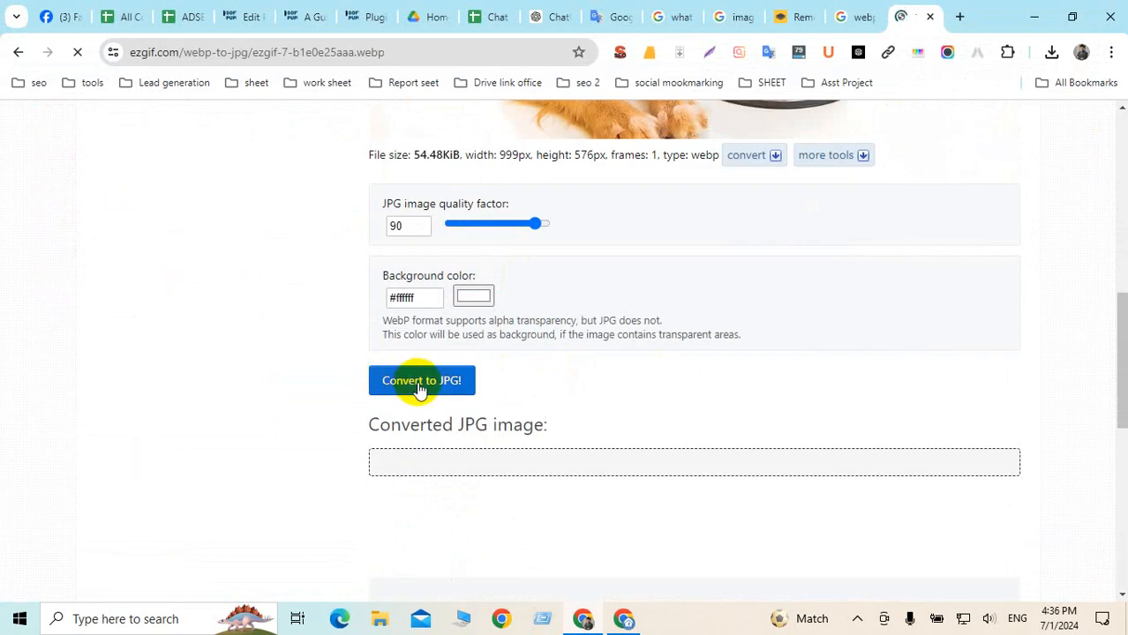
click(407, 381)
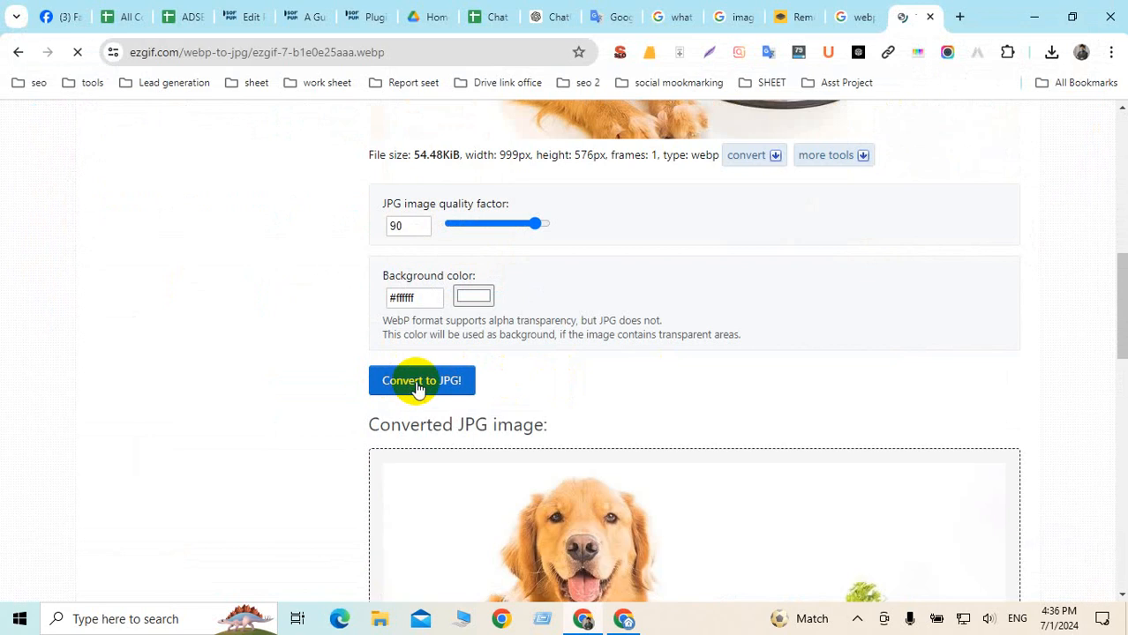
scroll(788, 361, down, 6)
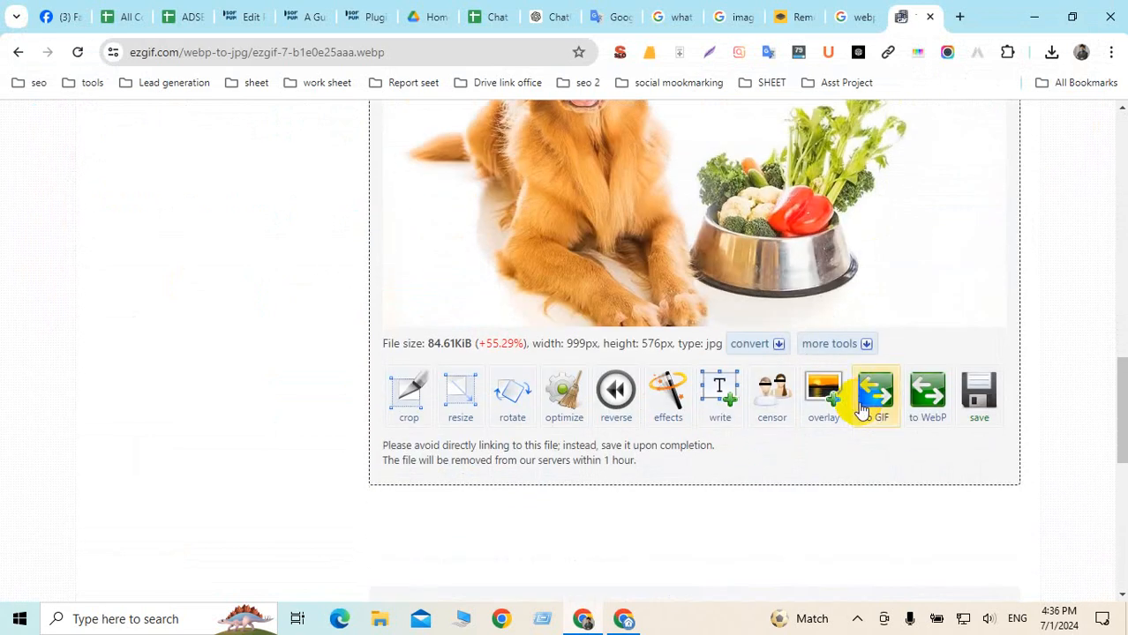
scroll(922, 388, up, 4)
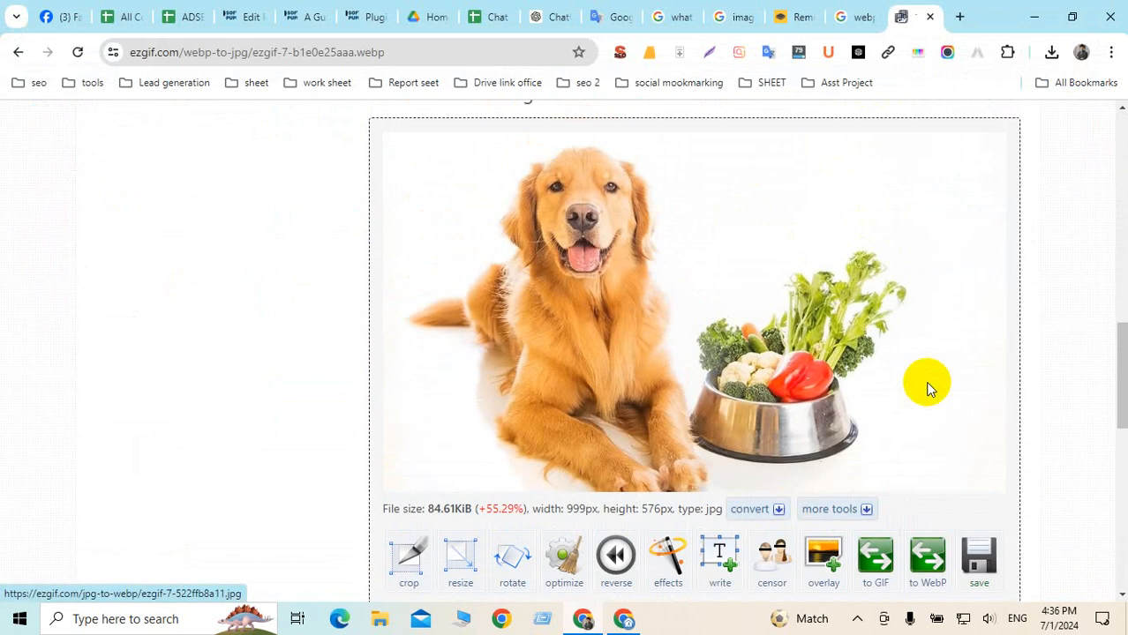
scroll(618, 355, down, 10)
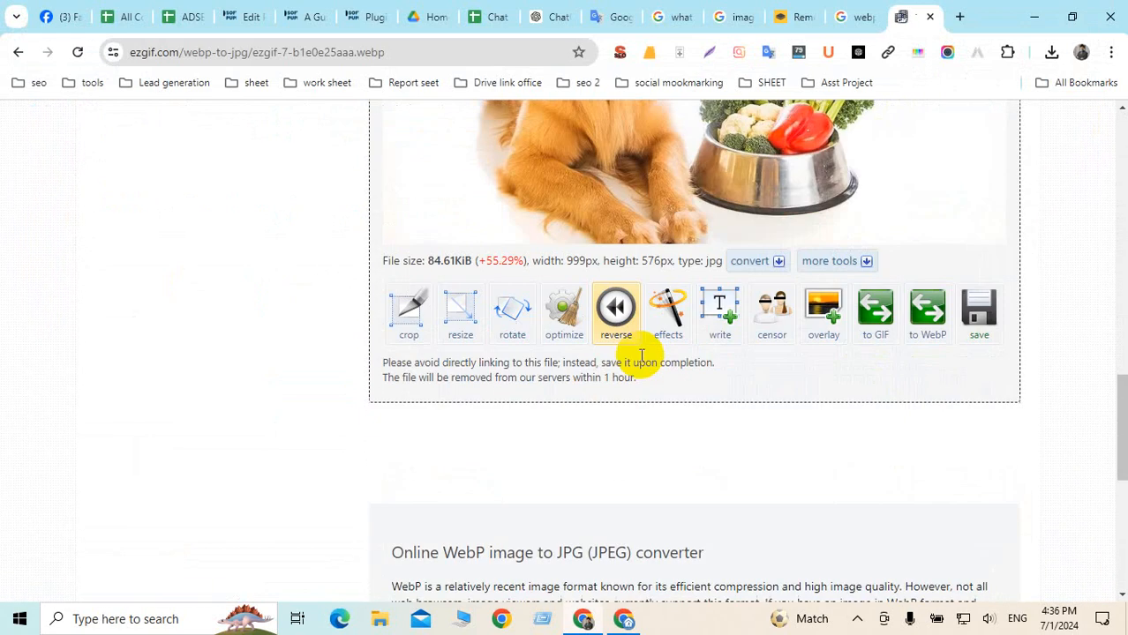
scroll(664, 362, up, 5)
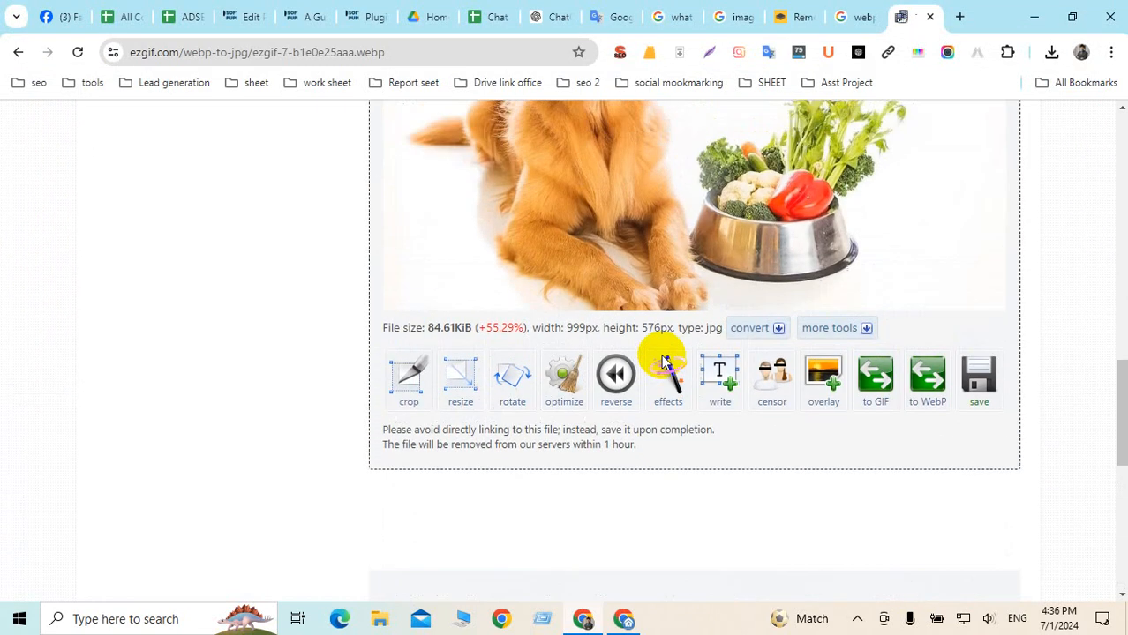
Save the converted JPG to the Desktop as 'foods are healthy for dogs.jpg'
click(976, 380)
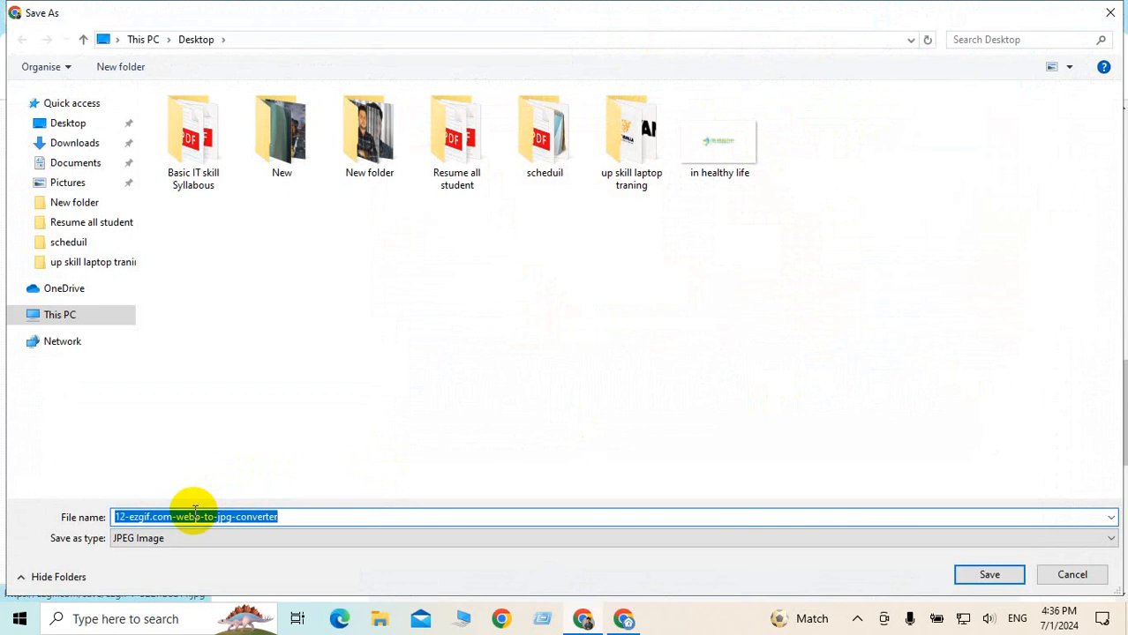
text(what foods are healthy for dogs)
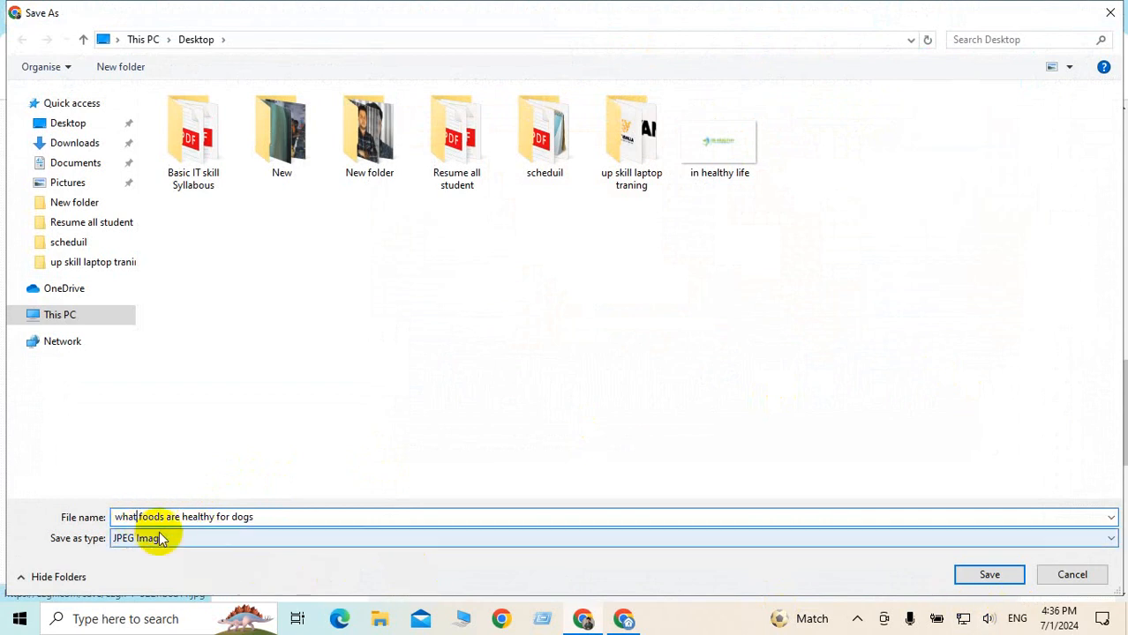
key(BackSpace)
key(BackSpace)
key(BackSpace)
key(BackSpace)
key(BackSpace)
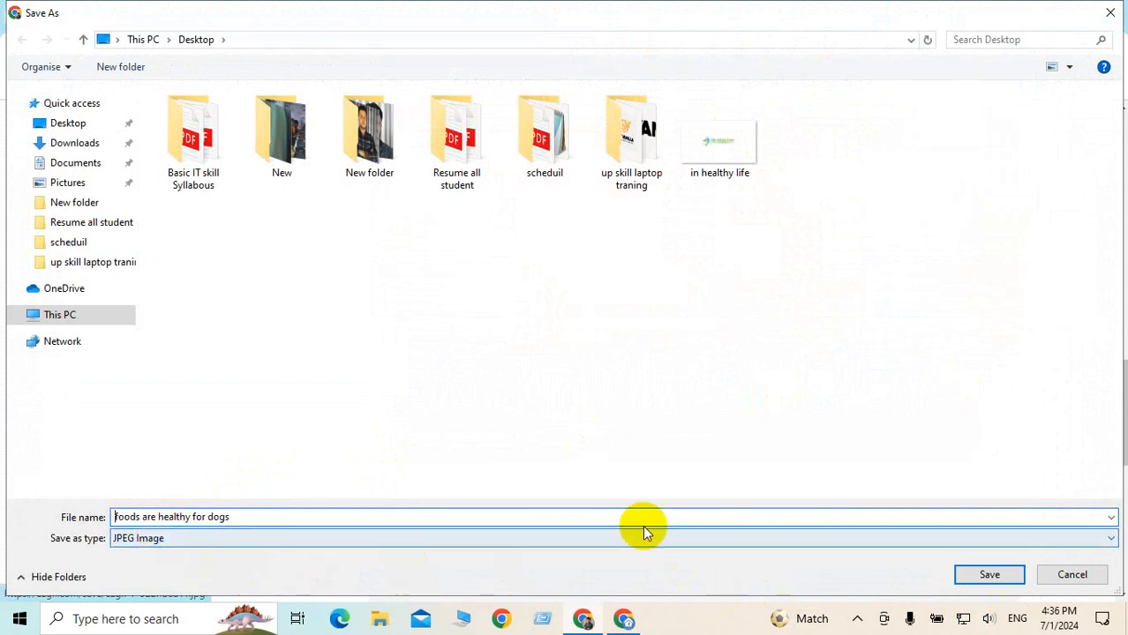
click(987, 579)
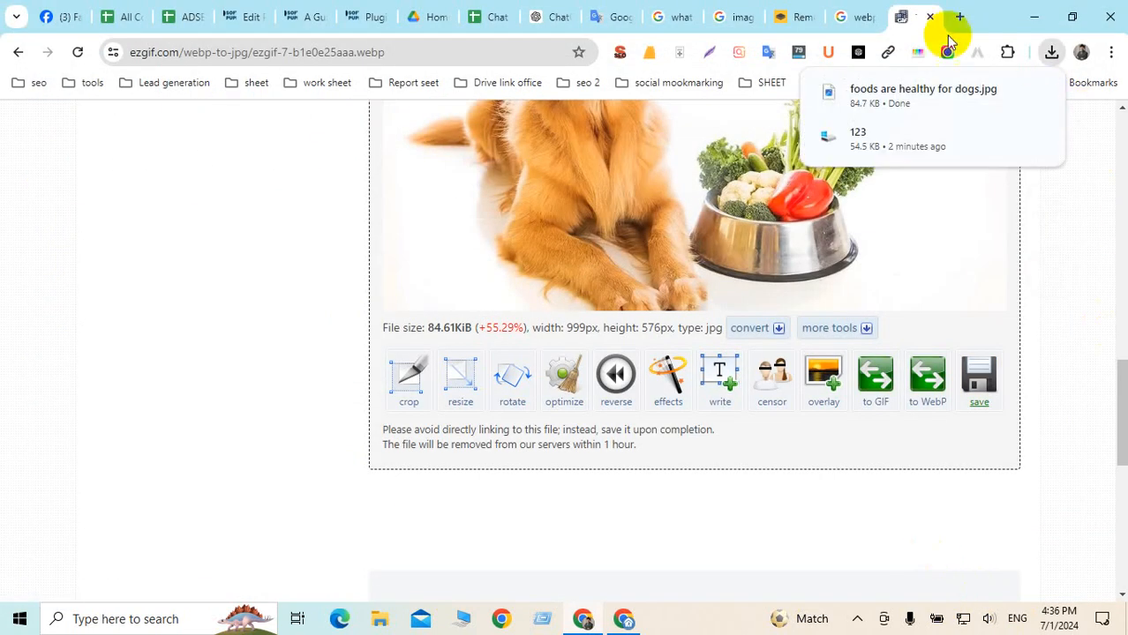
click(792, 18)
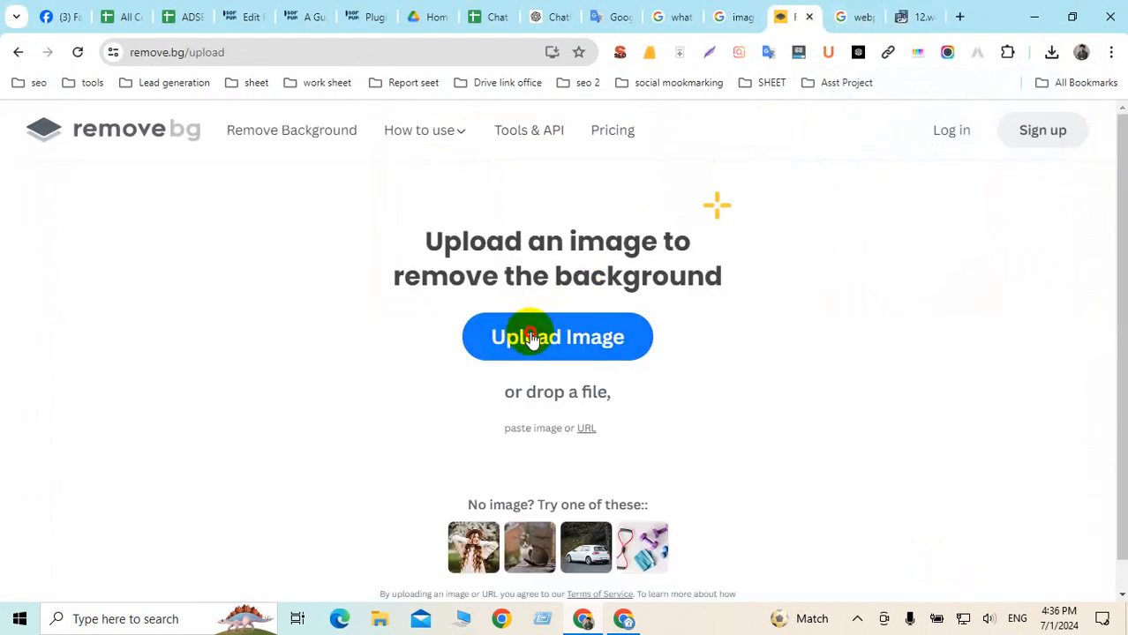
Upload the 'foods are healthy for dogs' image to remove.bg to strip its background
click(562, 338)
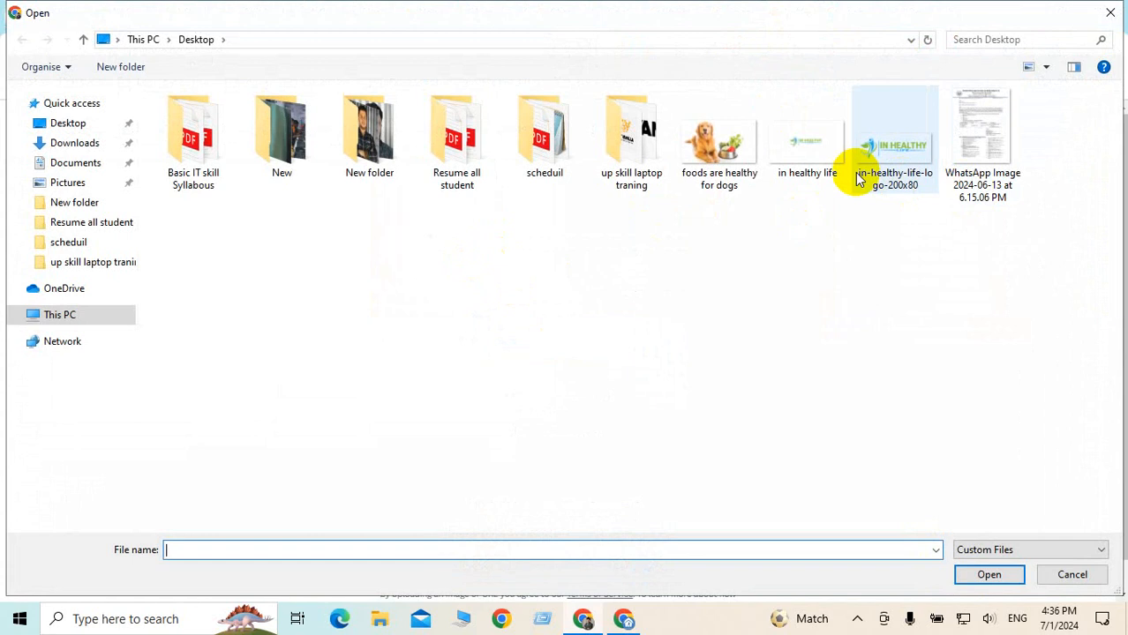
click(714, 142)
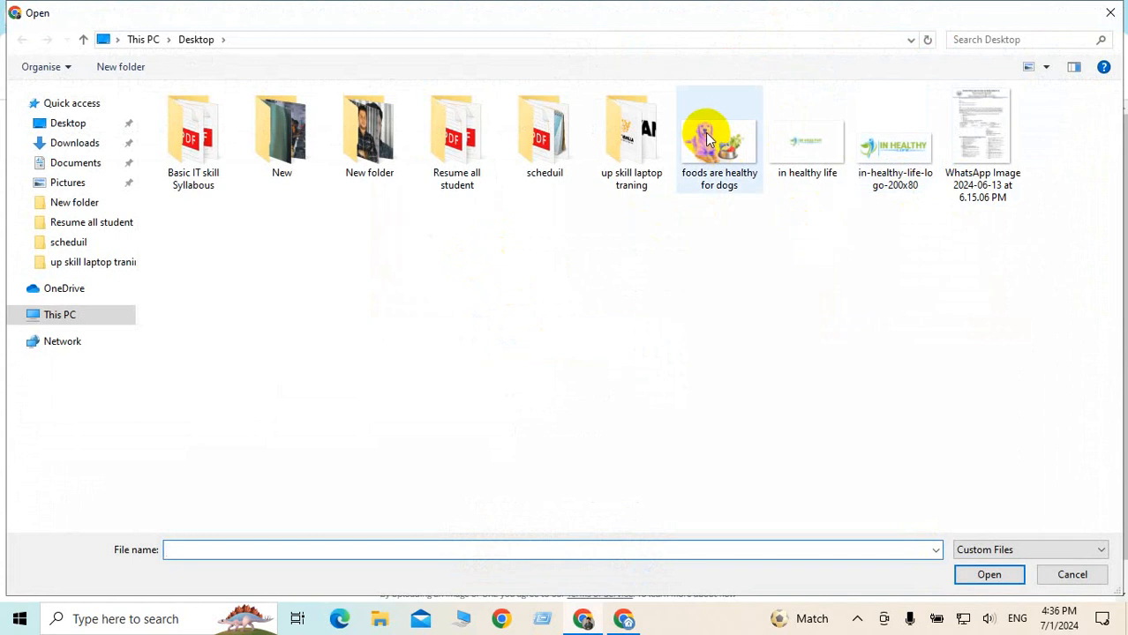
click(974, 574)
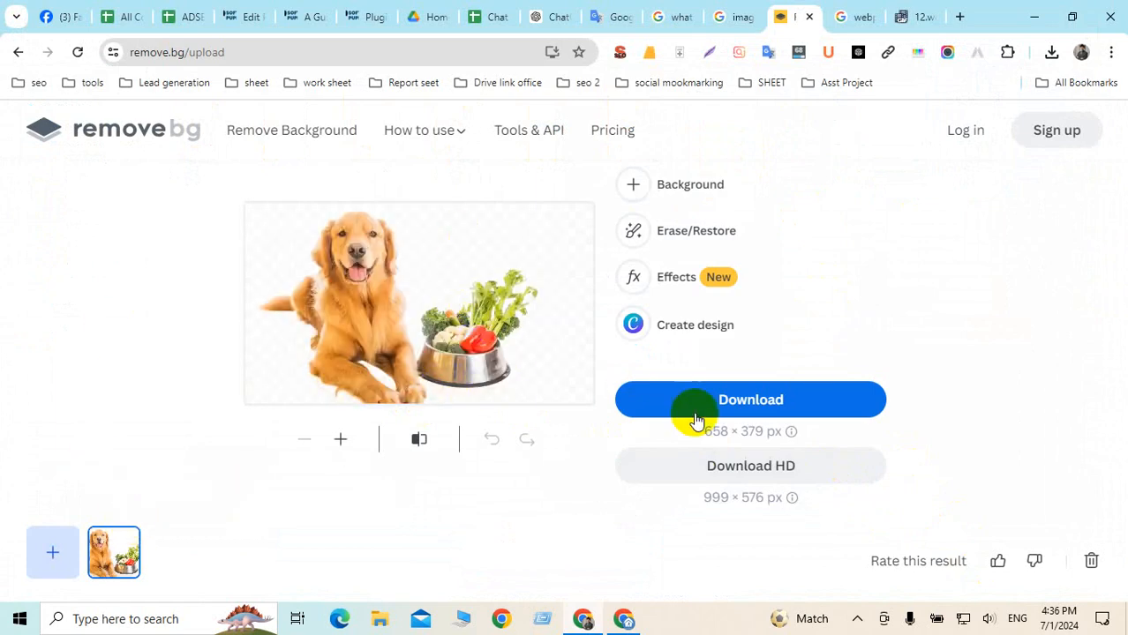
Download the background-free cut-out to the Desktop as 1234567.png
click(762, 400)
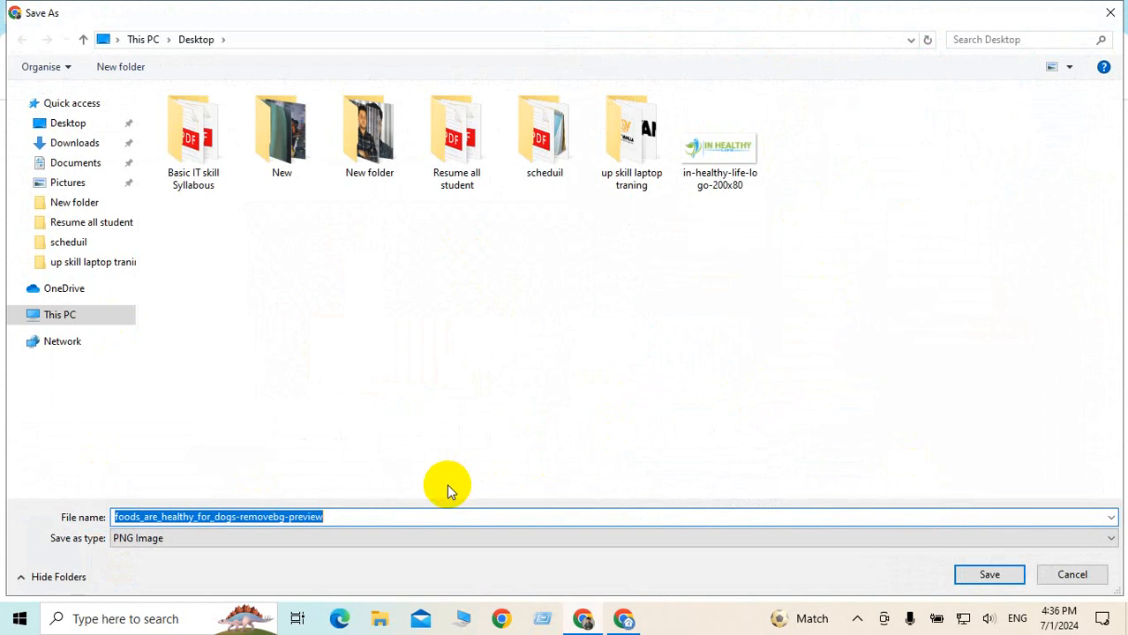
text(1234)
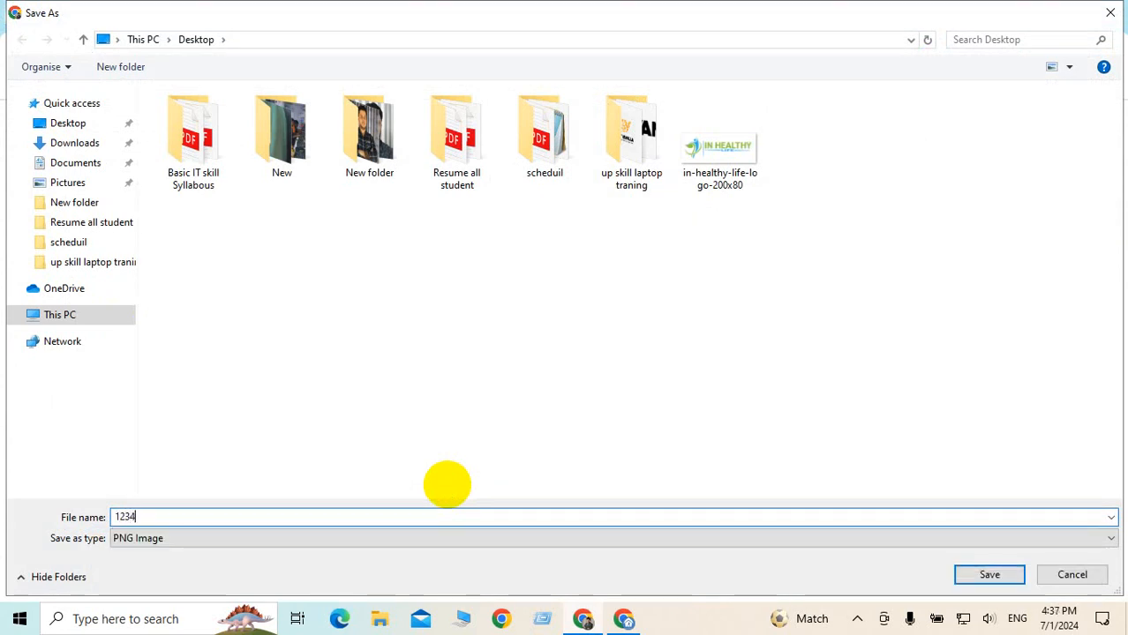
text(567)
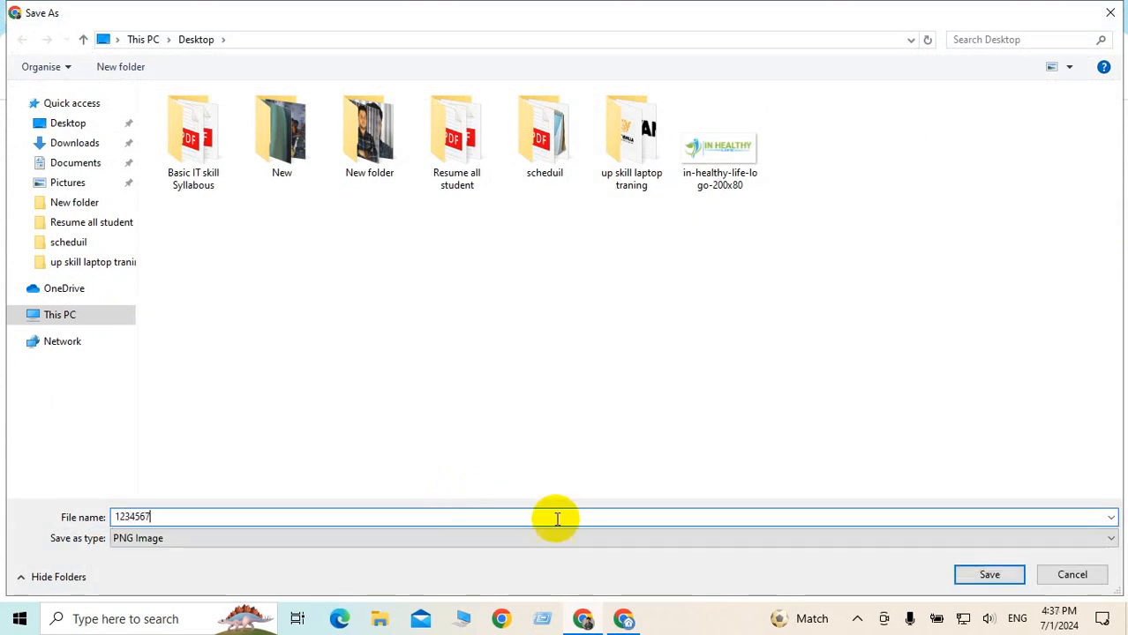
click(989, 574)
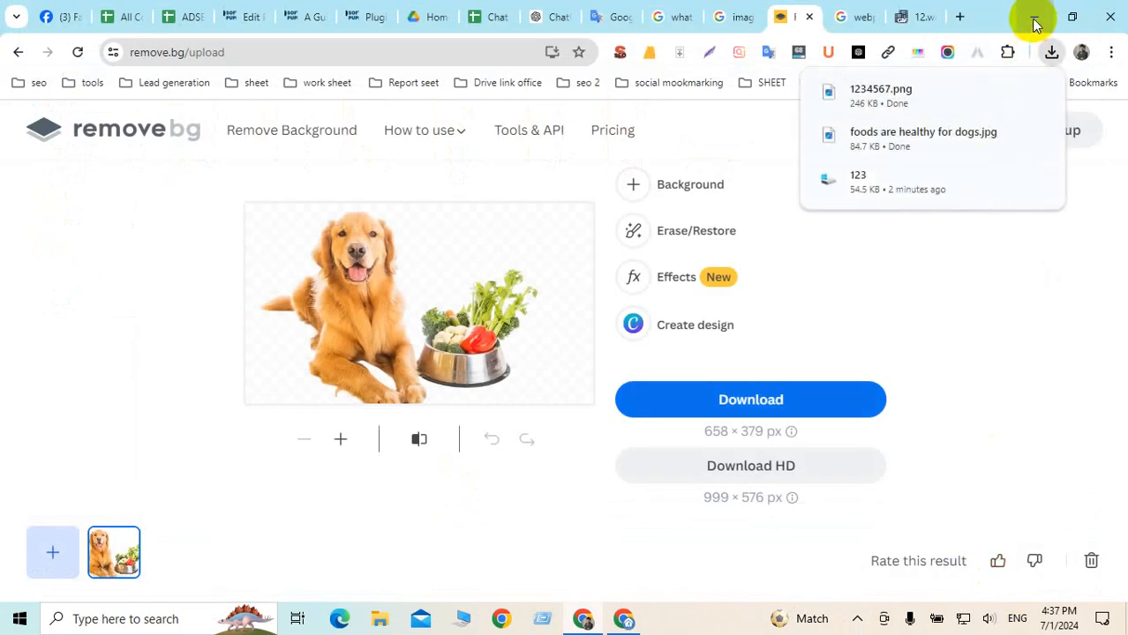
click(959, 16)
Go to canva.com and create a blank 1280 × 720 px YouTube Thumbnail design
text(ca)
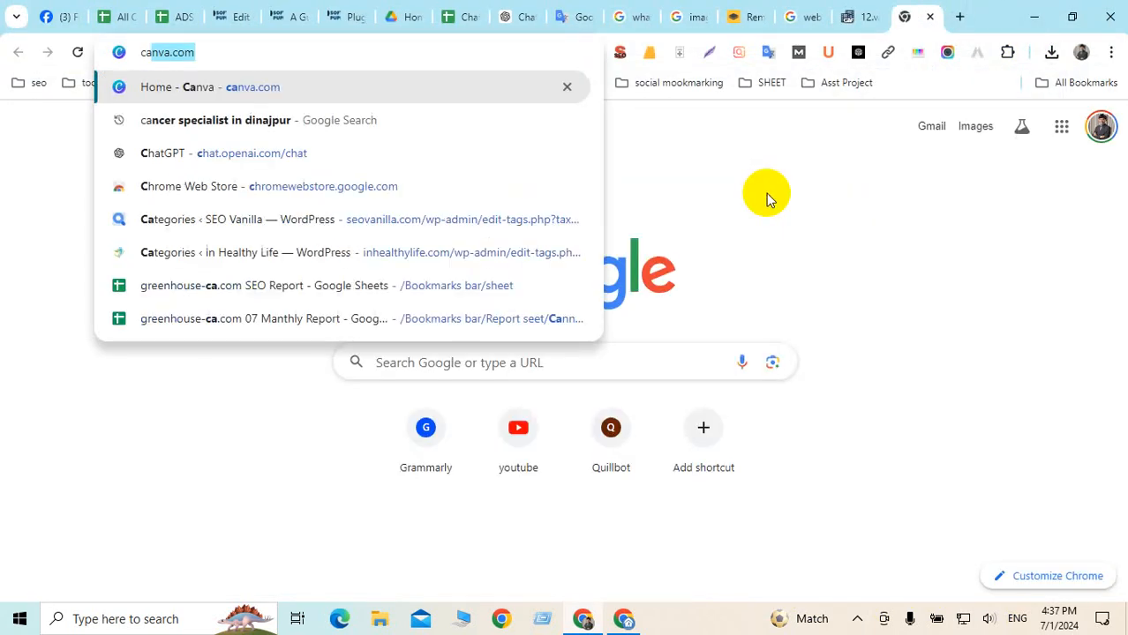
key(Return)
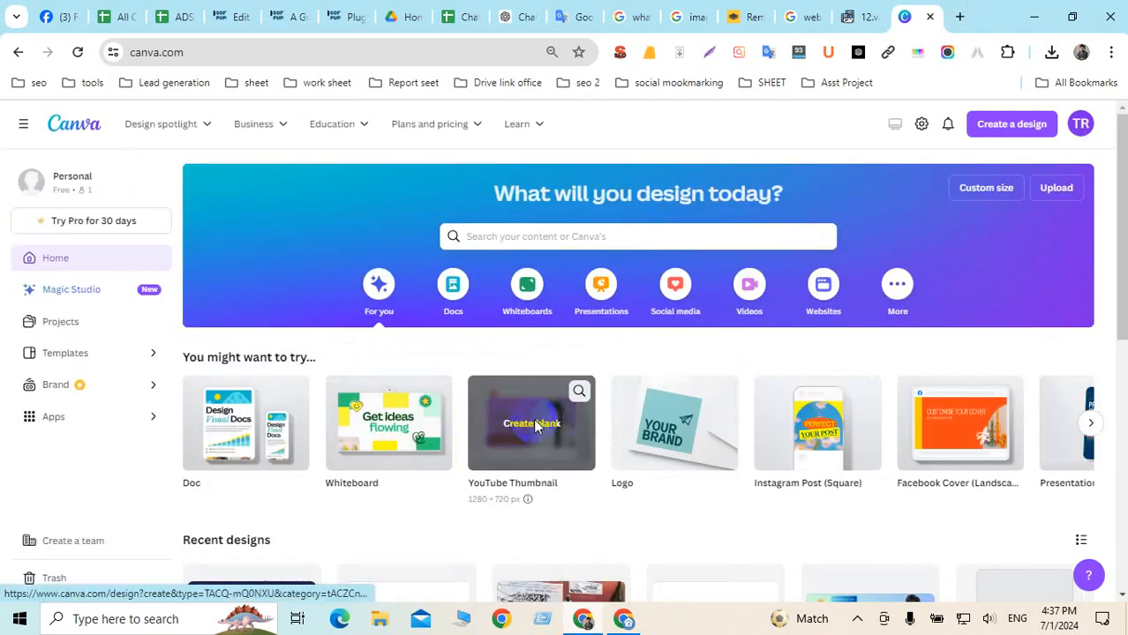
click(534, 425)
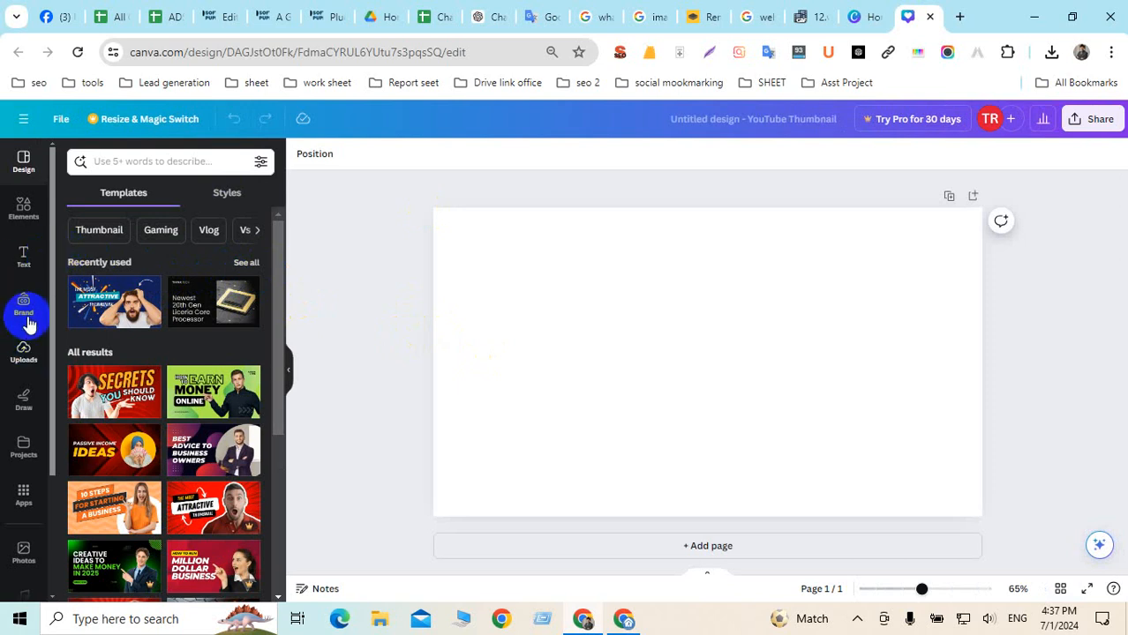
Upload the 1234567 cut-out image into Canva's Uploads
click(21, 353)
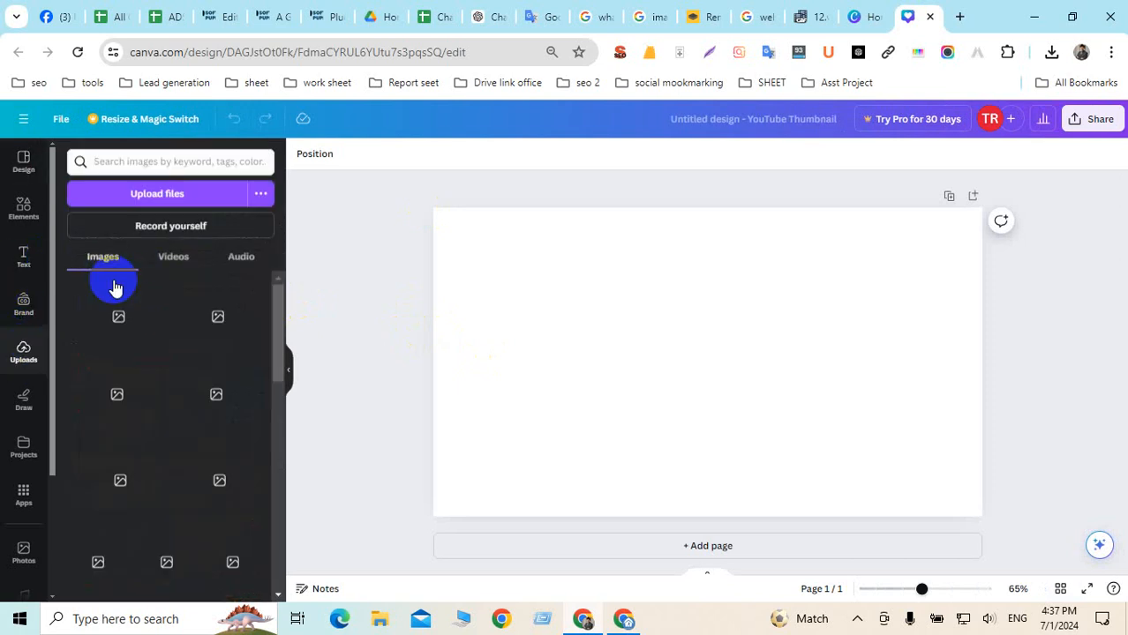
click(142, 198)
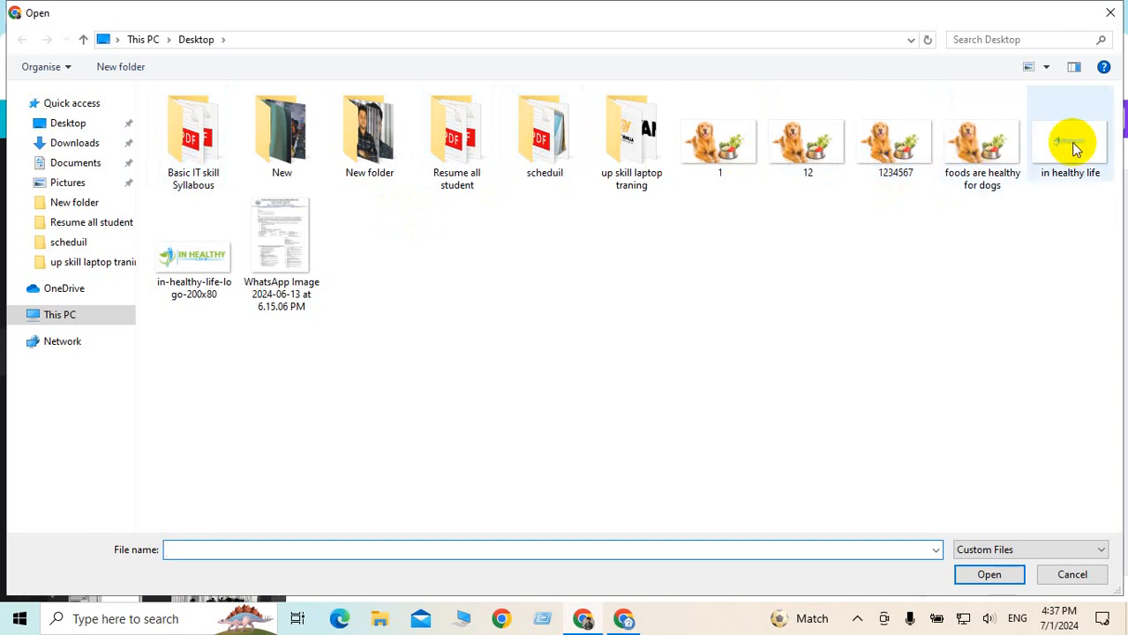
click(903, 146)
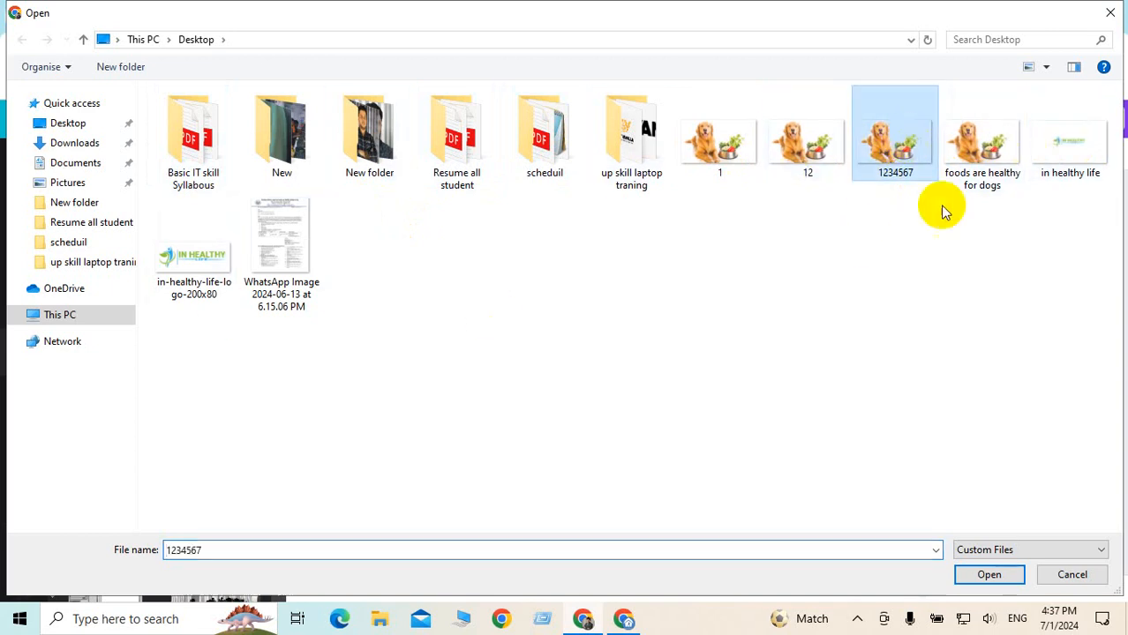
click(990, 574)
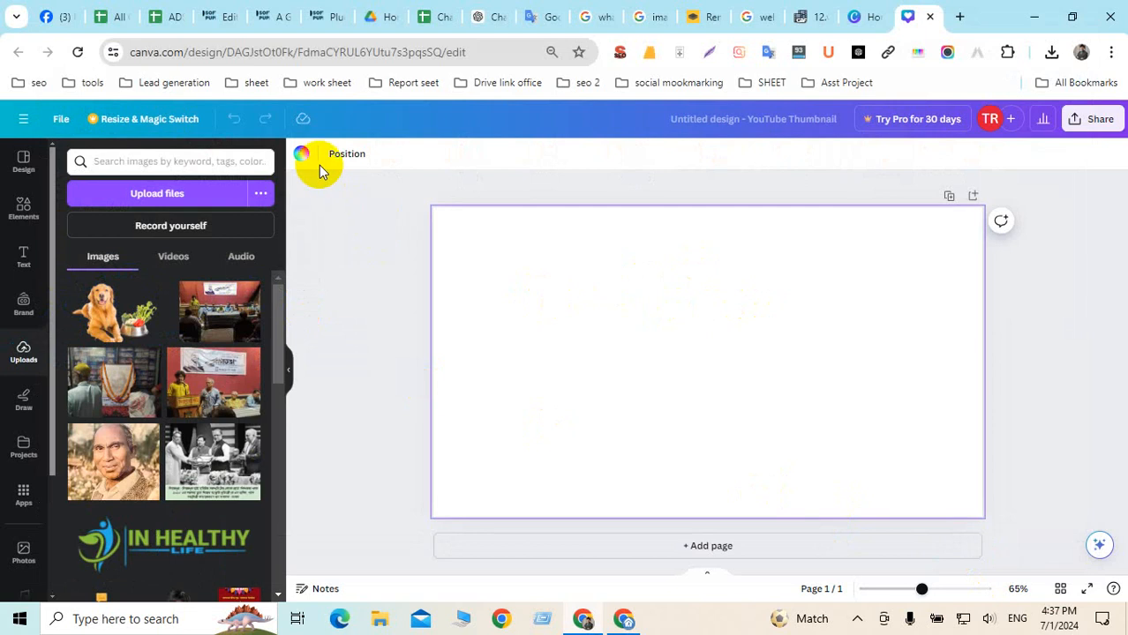
Open the page background colour options, then go to the 'A Guide to Healthy Foods for Dogs' post tab
click(301, 155)
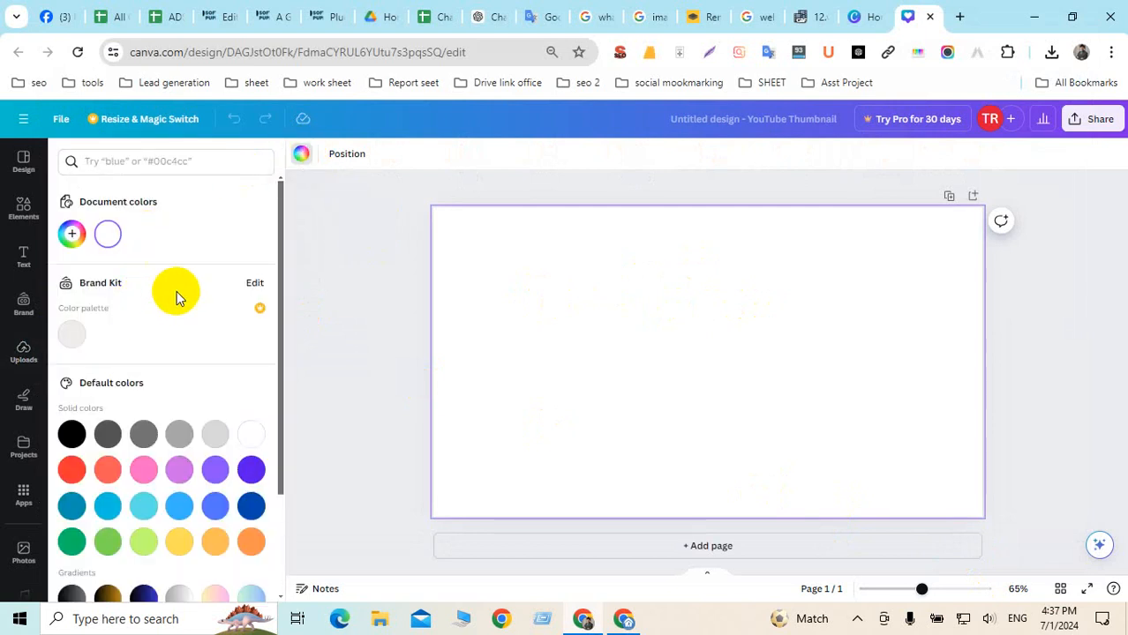
click(325, 17)
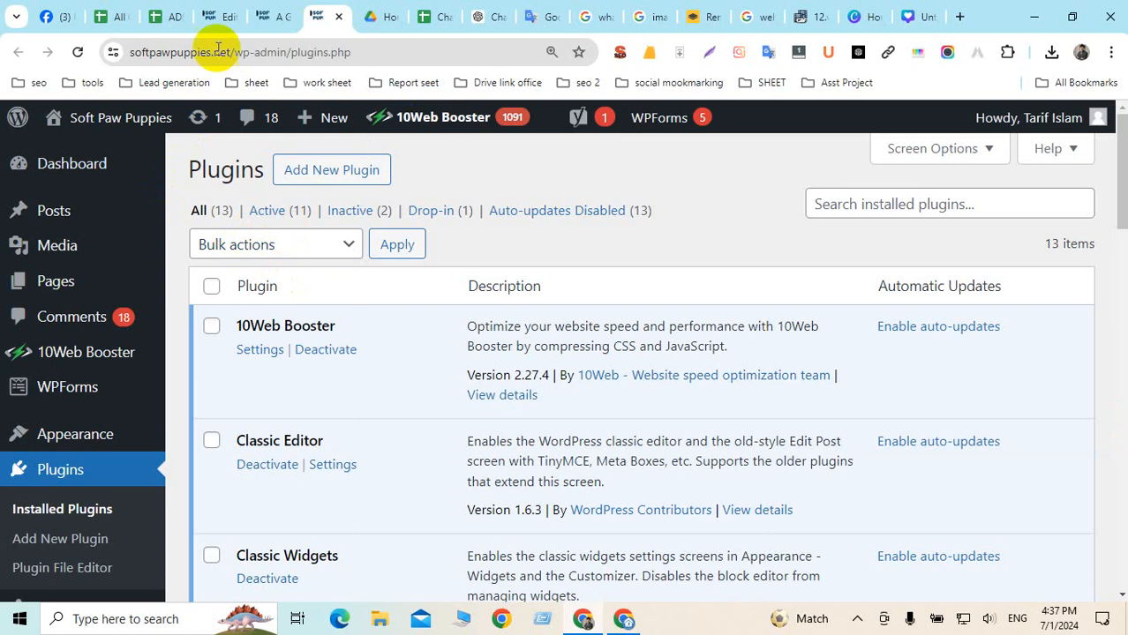
click(275, 14)
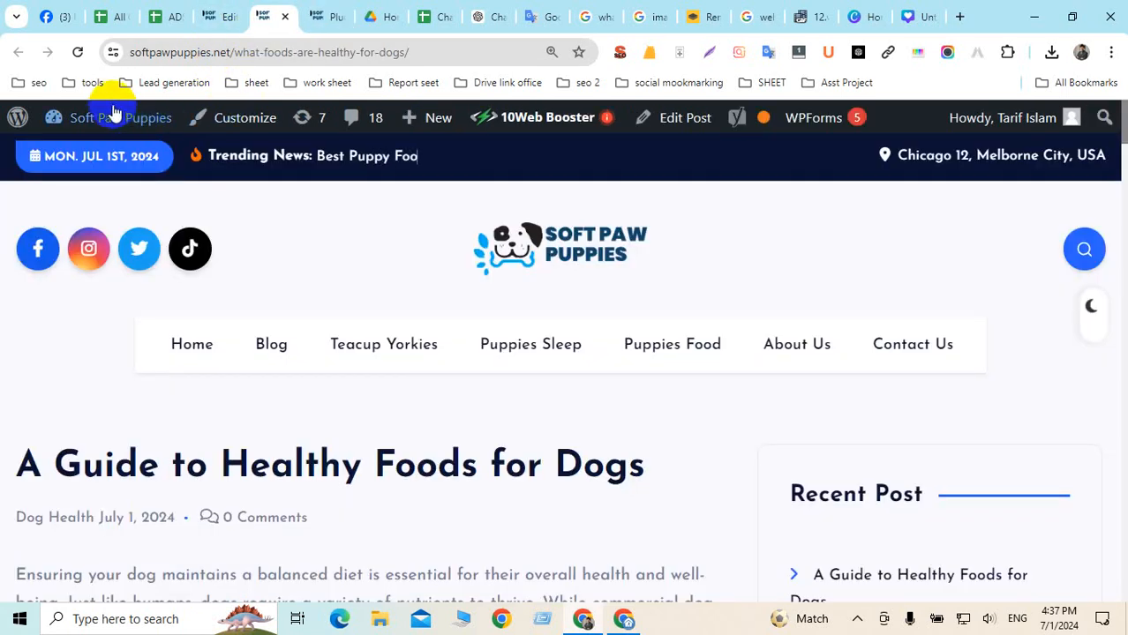
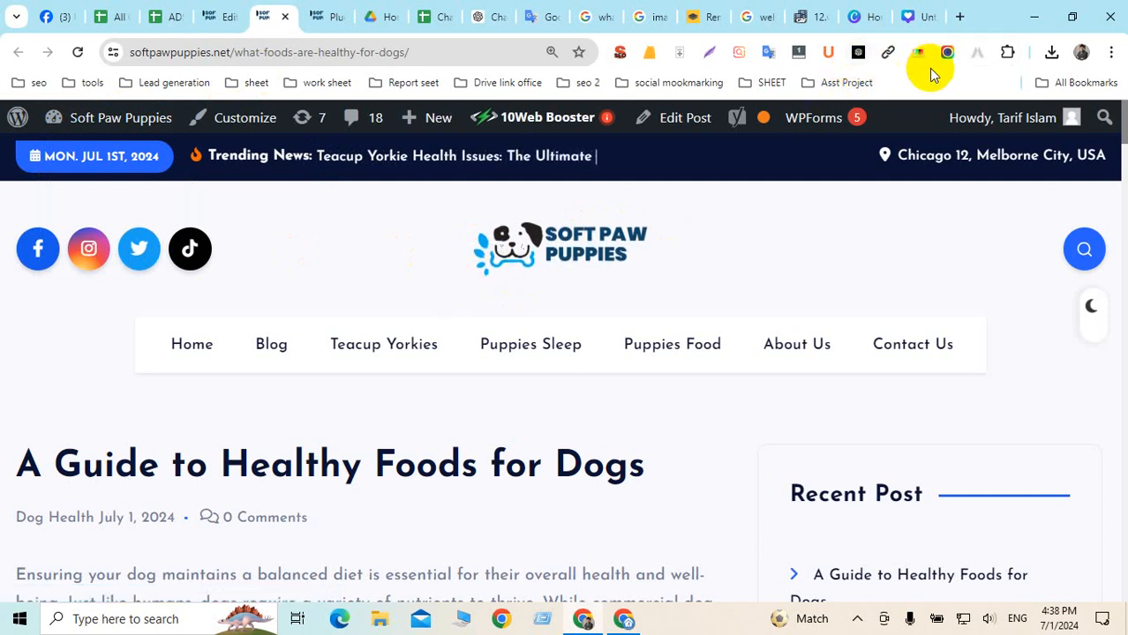
Go from Chrome's installed extensions to the Chrome Web Store to look for ColorZilla
click(1007, 52)
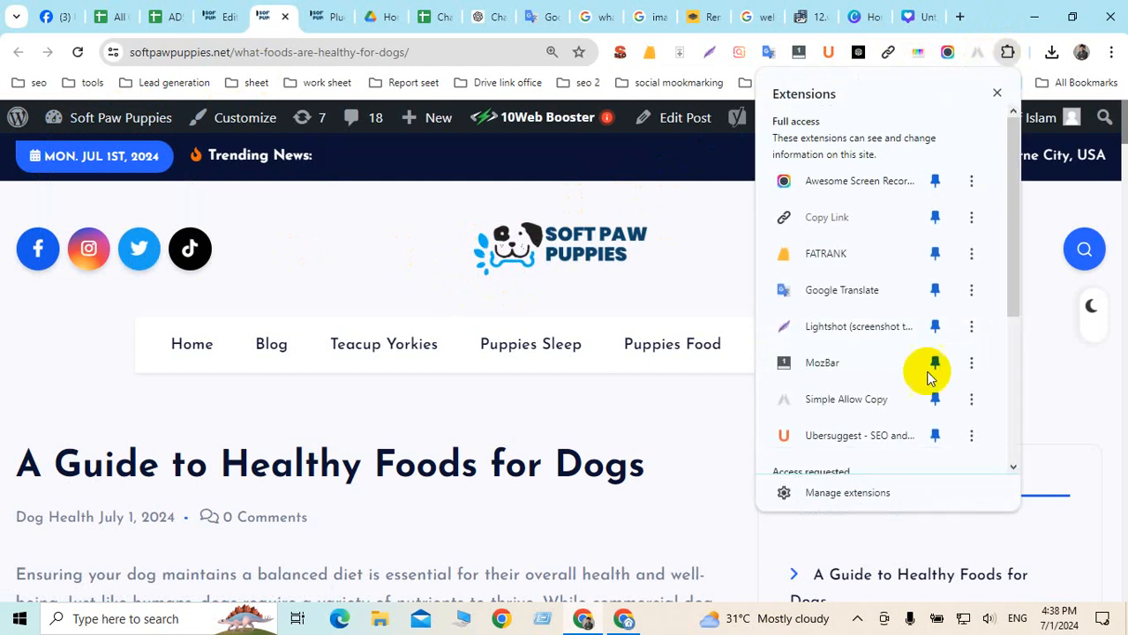
click(838, 497)
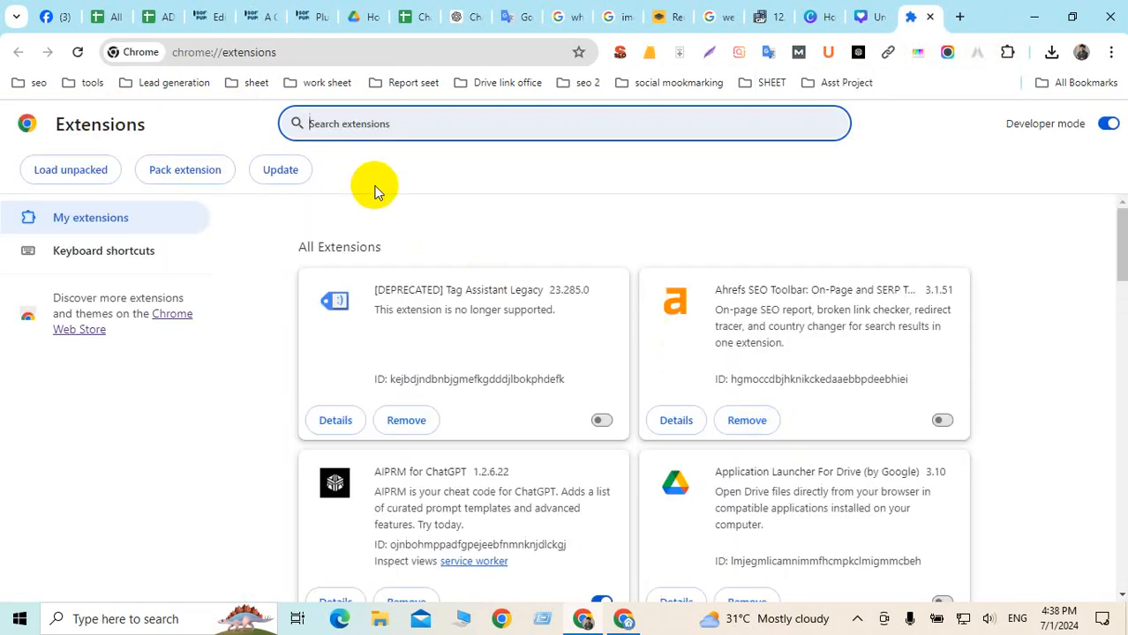
click(168, 314)
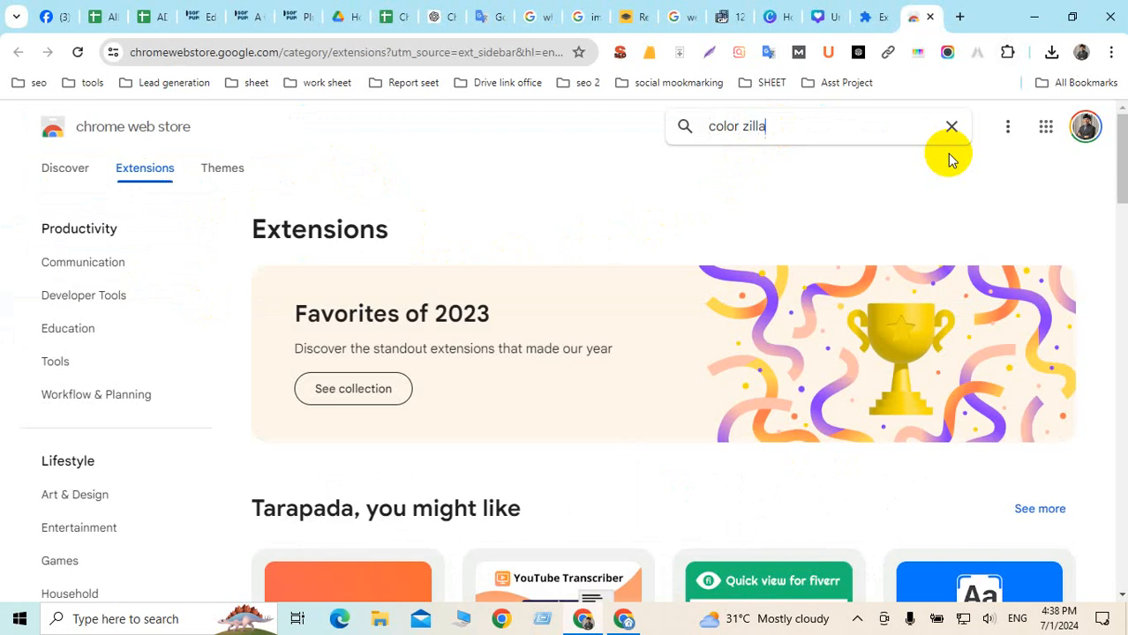
Search the Web Store for 'color zilla' and add the ColorZilla extension to Chrome
key(Return)
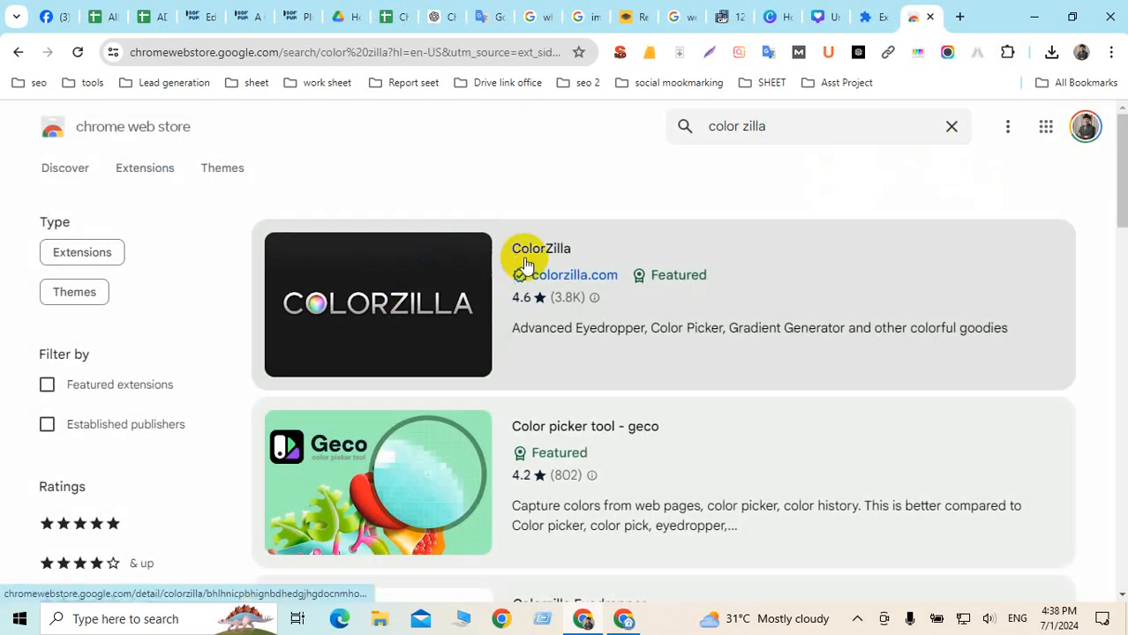
click(556, 250)
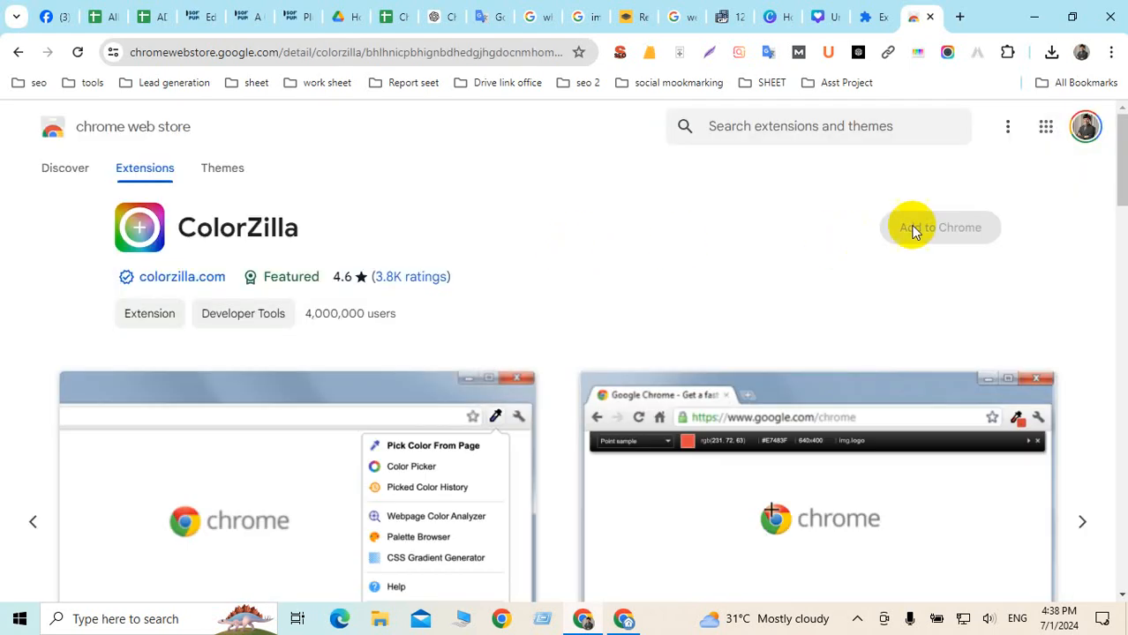
click(952, 226)
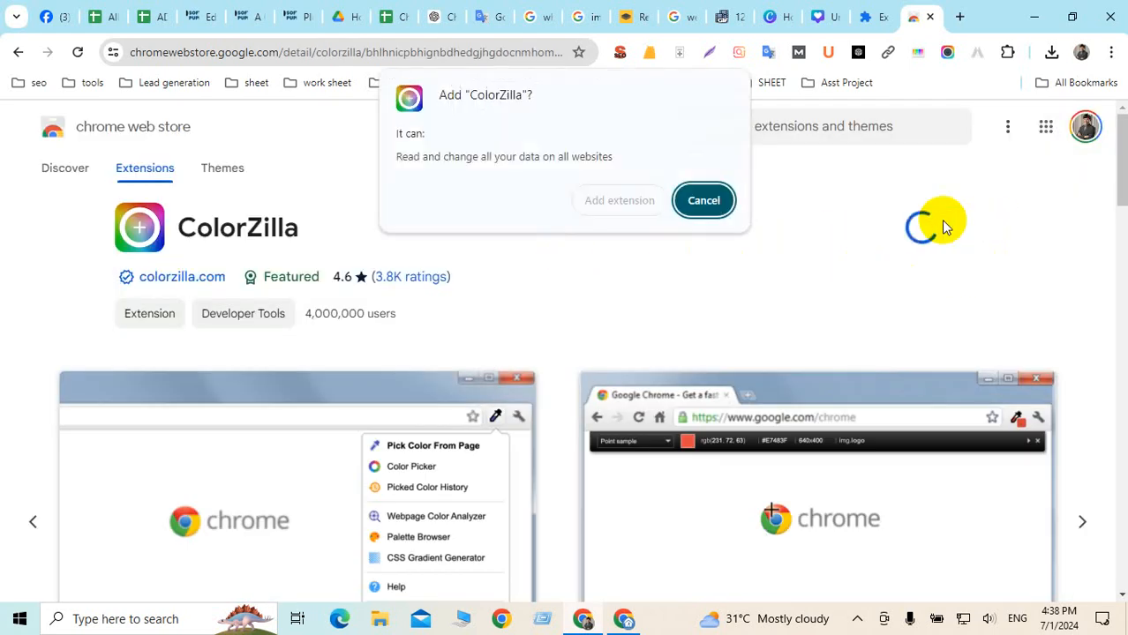
click(621, 202)
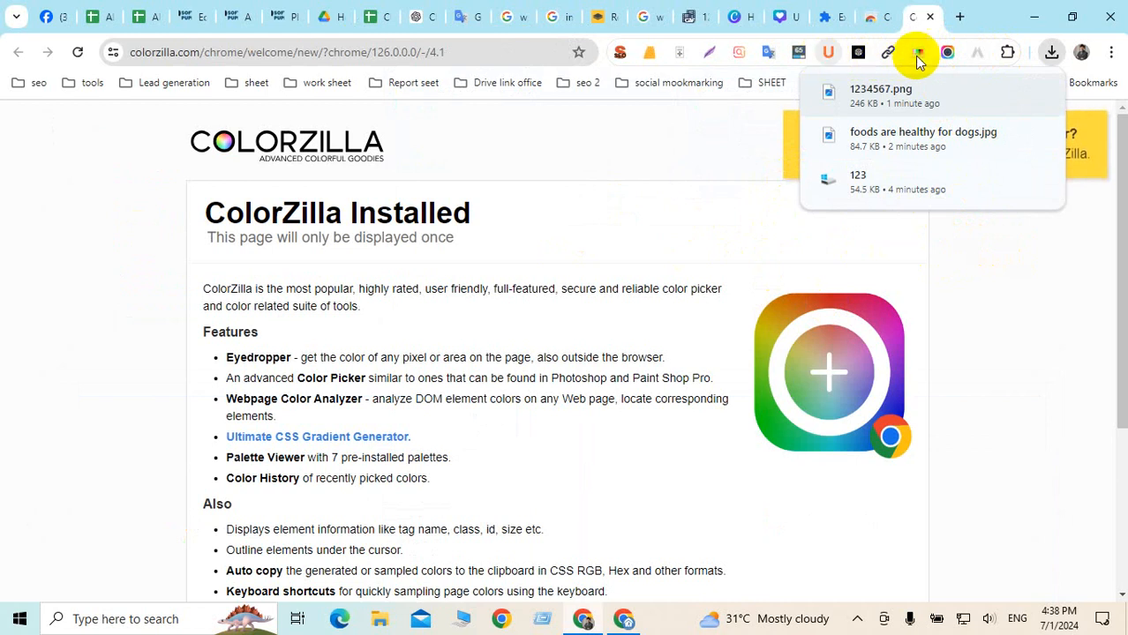
Pin ColorZilla to the toolbar, close the three extension tabs, and return to the dog-foods post
click(1007, 52)
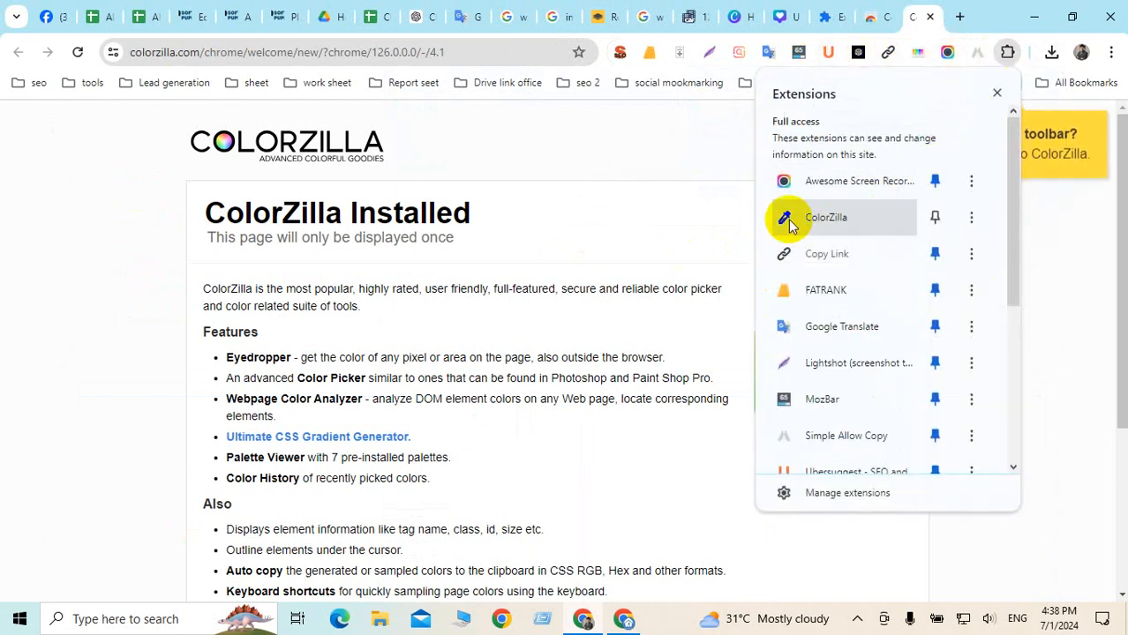
click(934, 217)
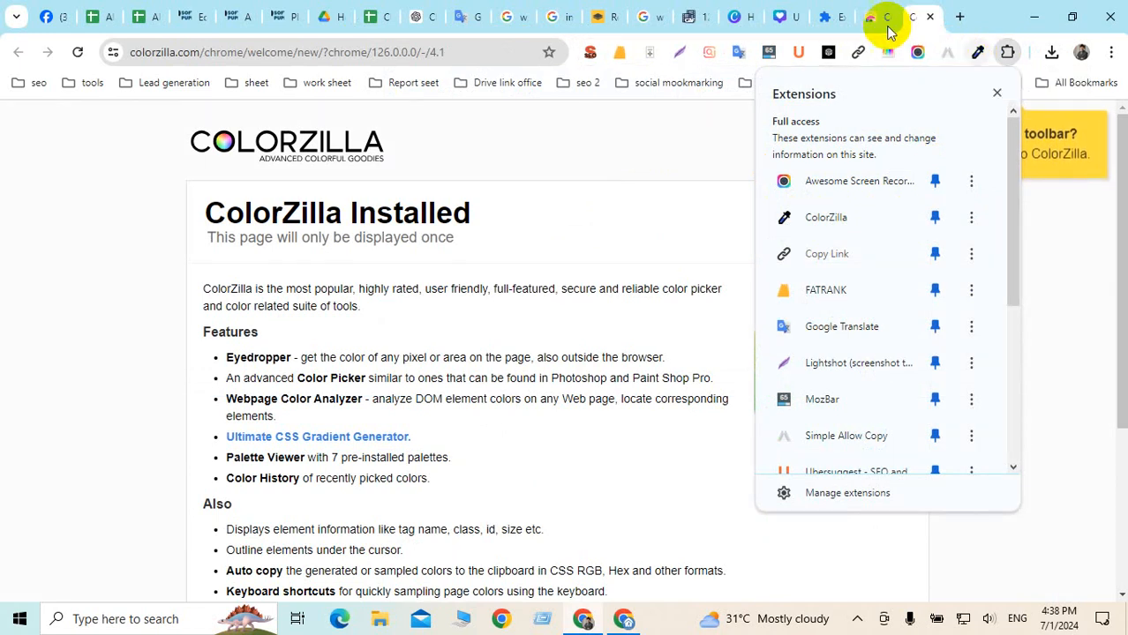
click(833, 17)
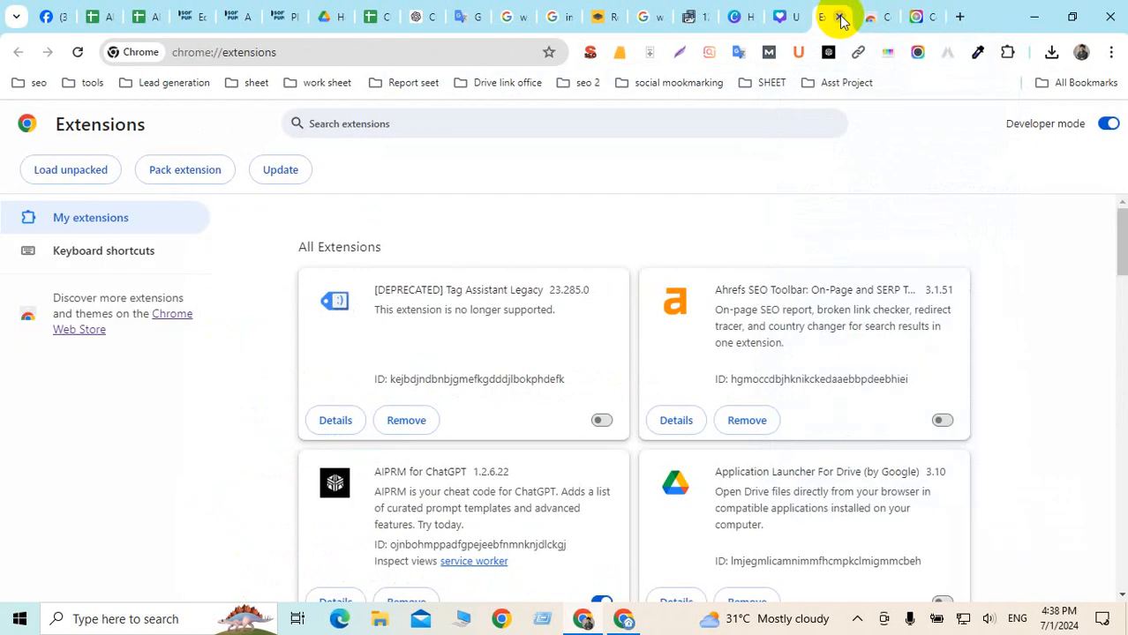
click(841, 18)
click(841, 18)
click(843, 16)
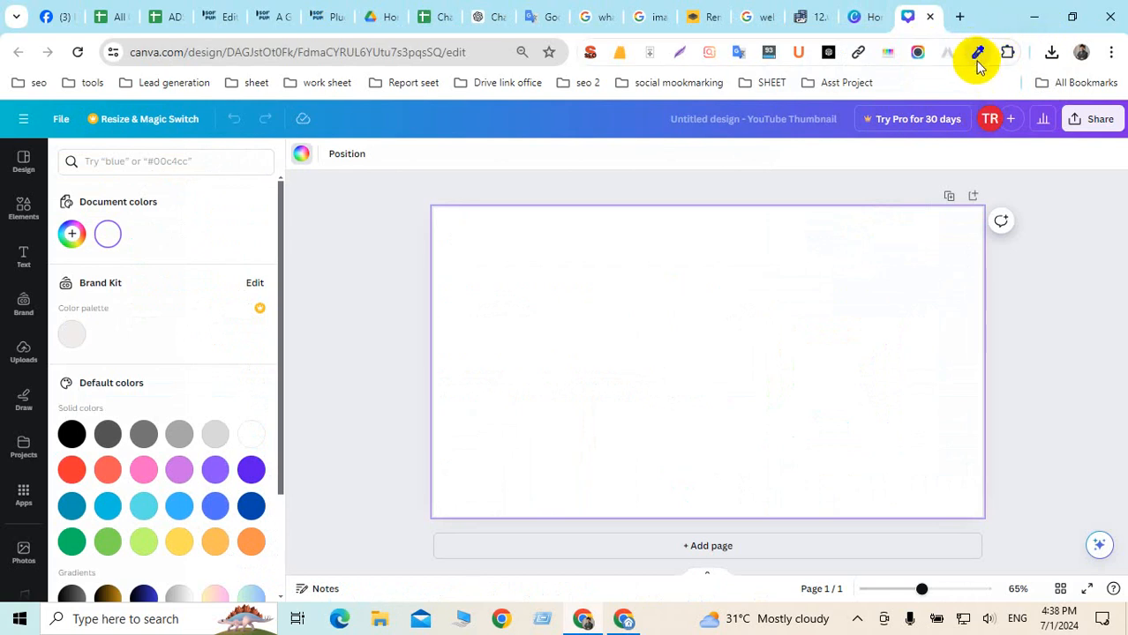
click(978, 55)
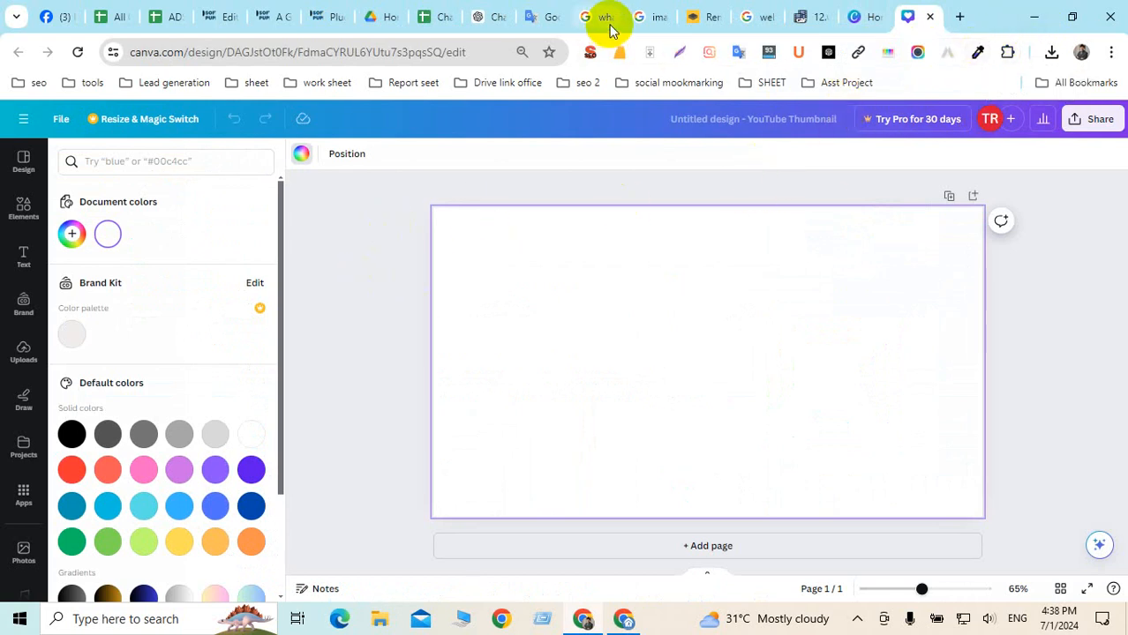
click(261, 15)
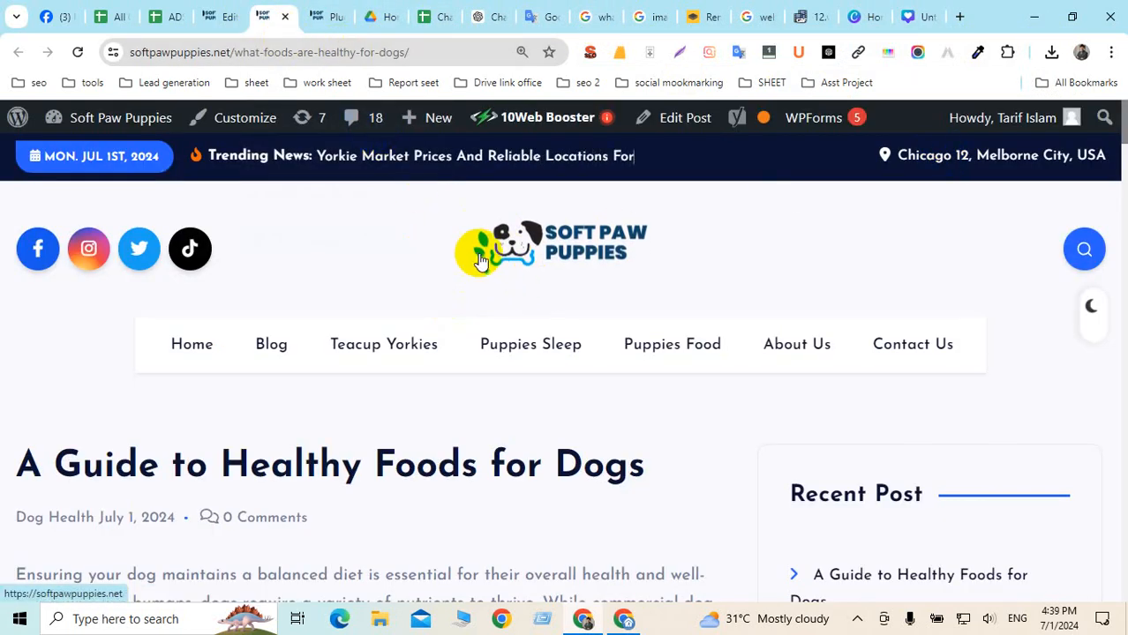
Pick the Soft Paw Puppies logo blue from outside the browser with ColorZilla, copying #00AEEE
click(977, 55)
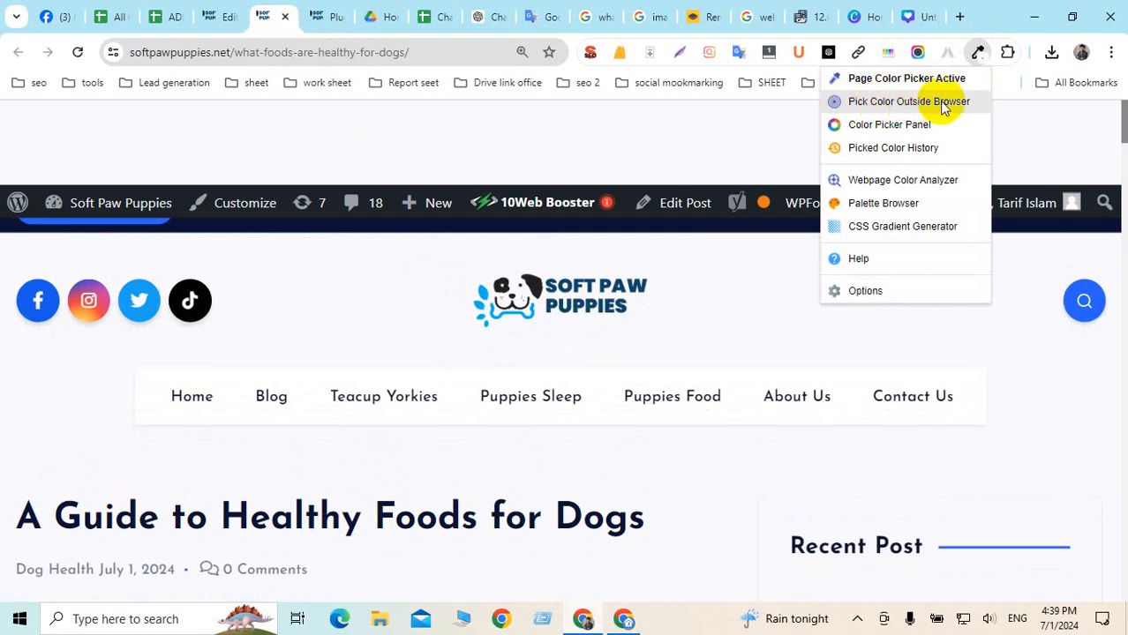
click(894, 102)
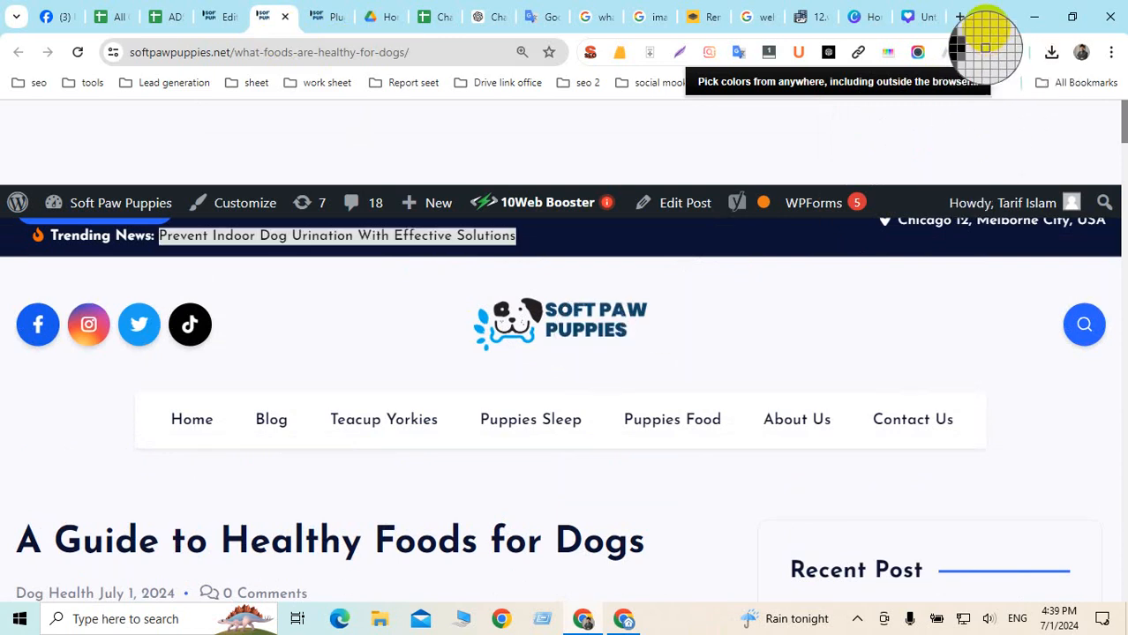
click(985, 26)
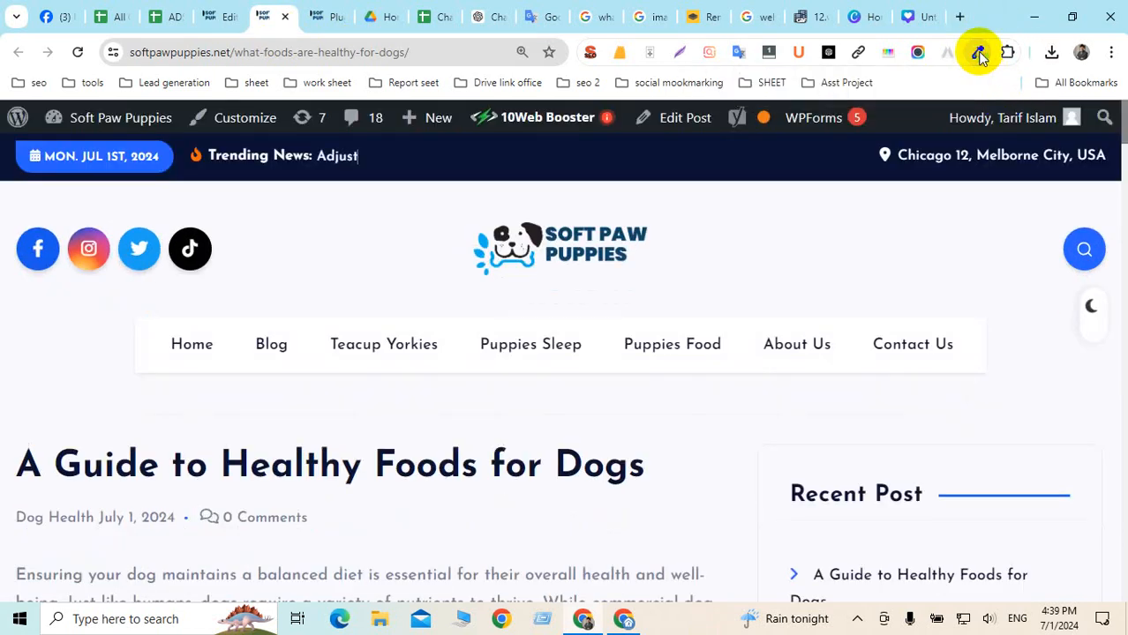
click(979, 57)
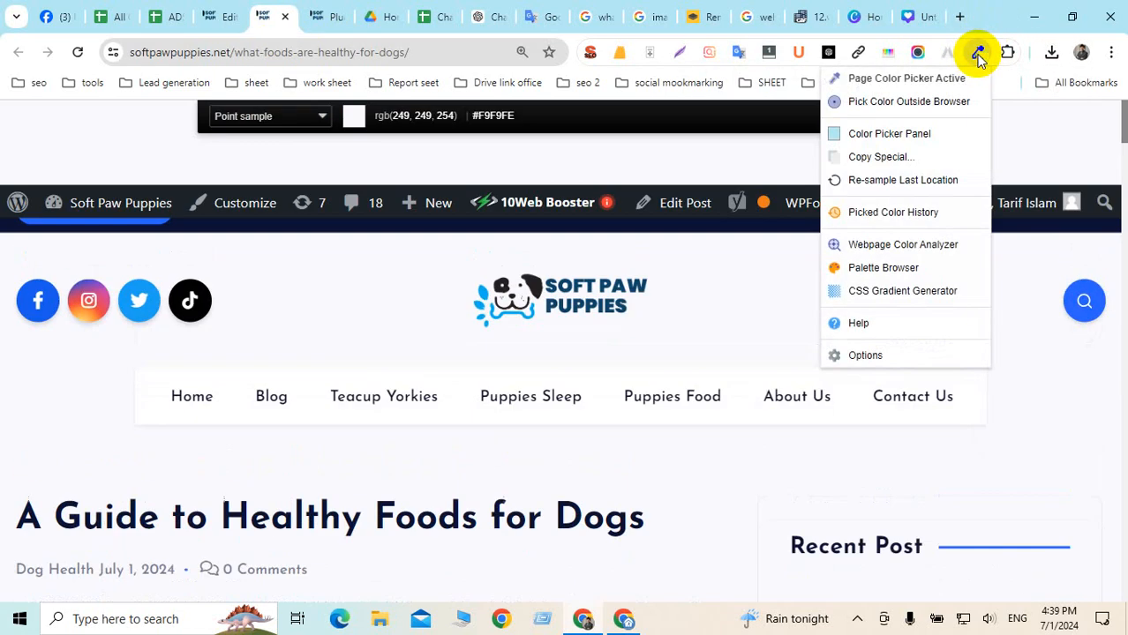
click(868, 102)
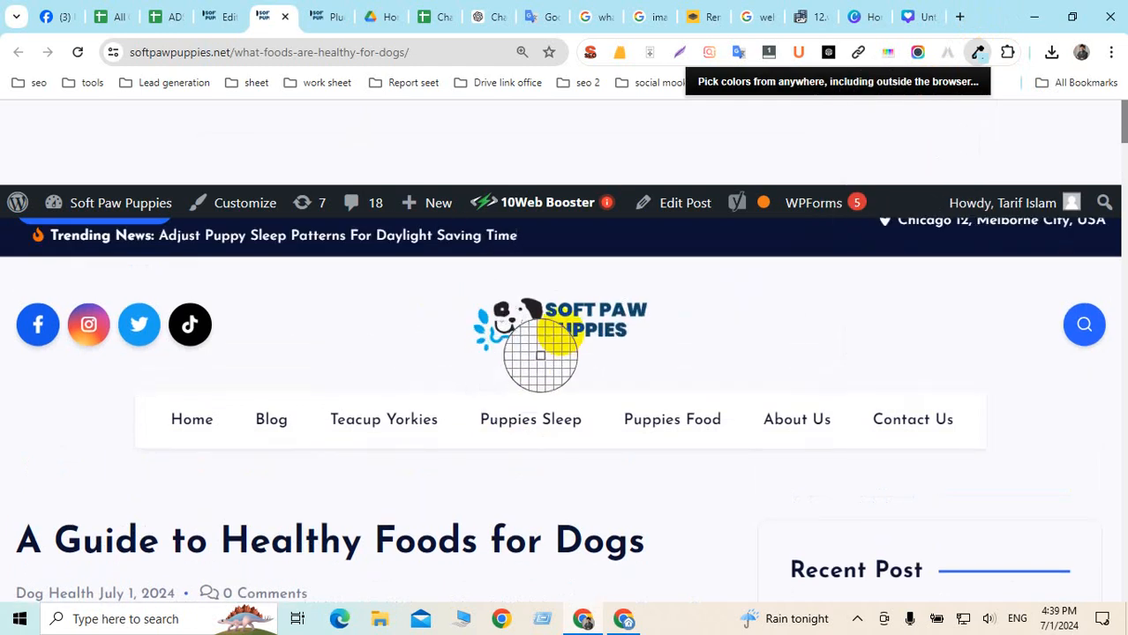
click(491, 320)
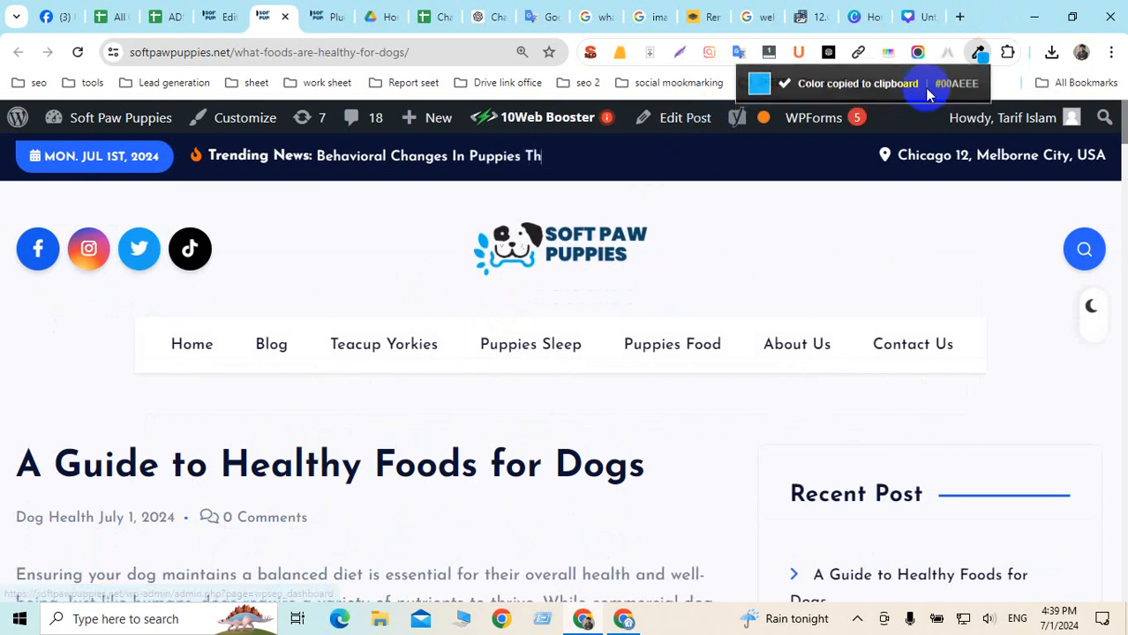
click(980, 55)
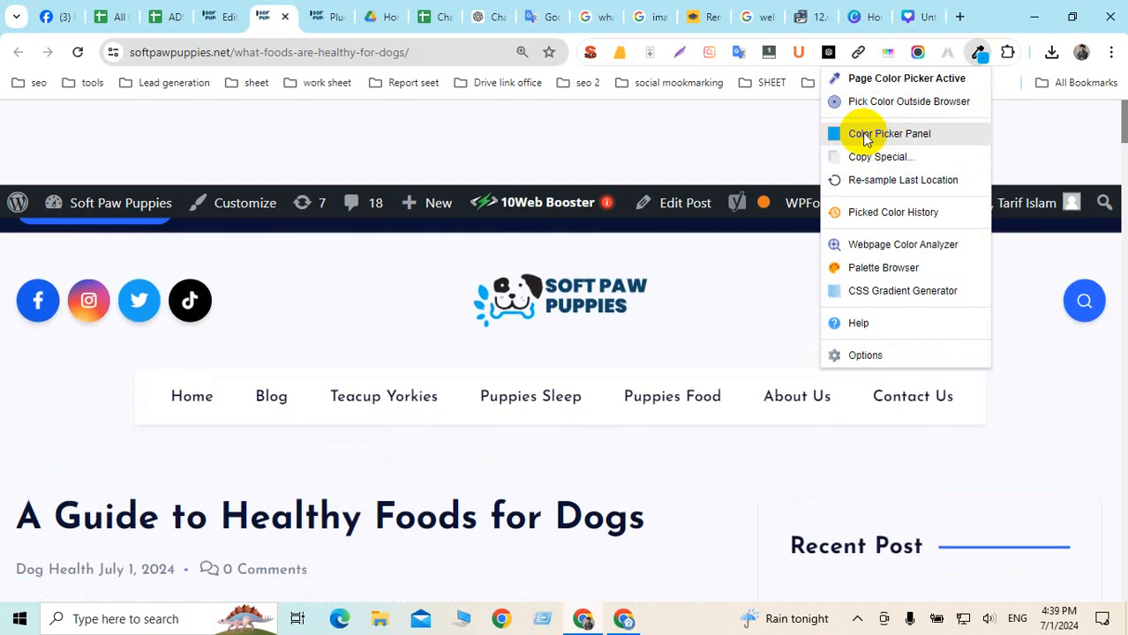
Re-sample the logo blue with ColorZilla's outside-browser picker, copying #00AEEE
click(482, 319)
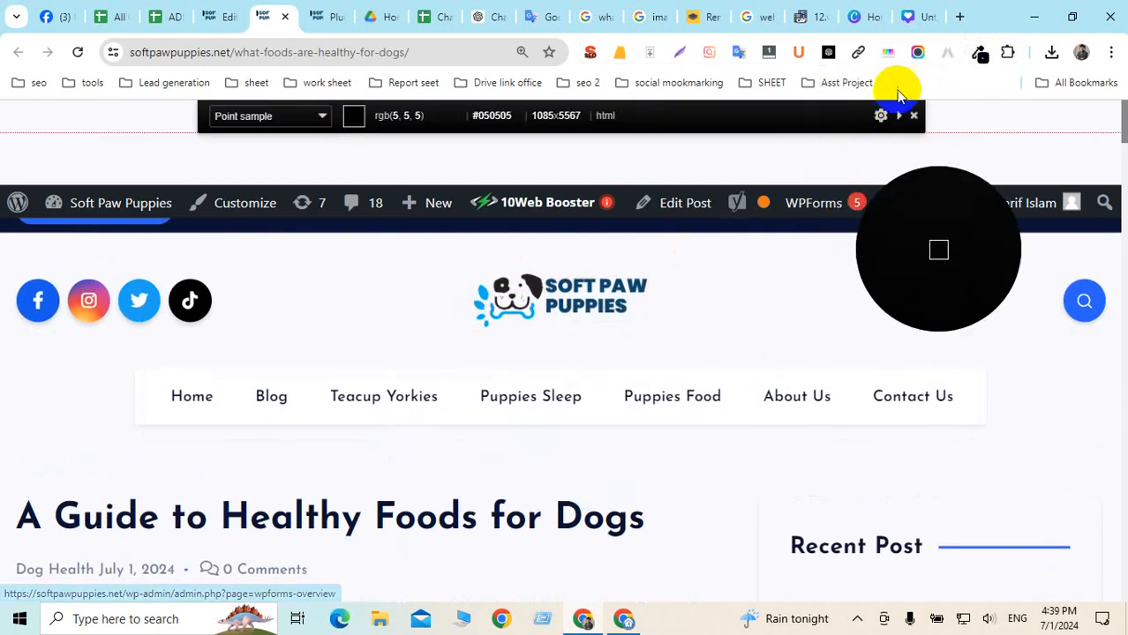
click(979, 55)
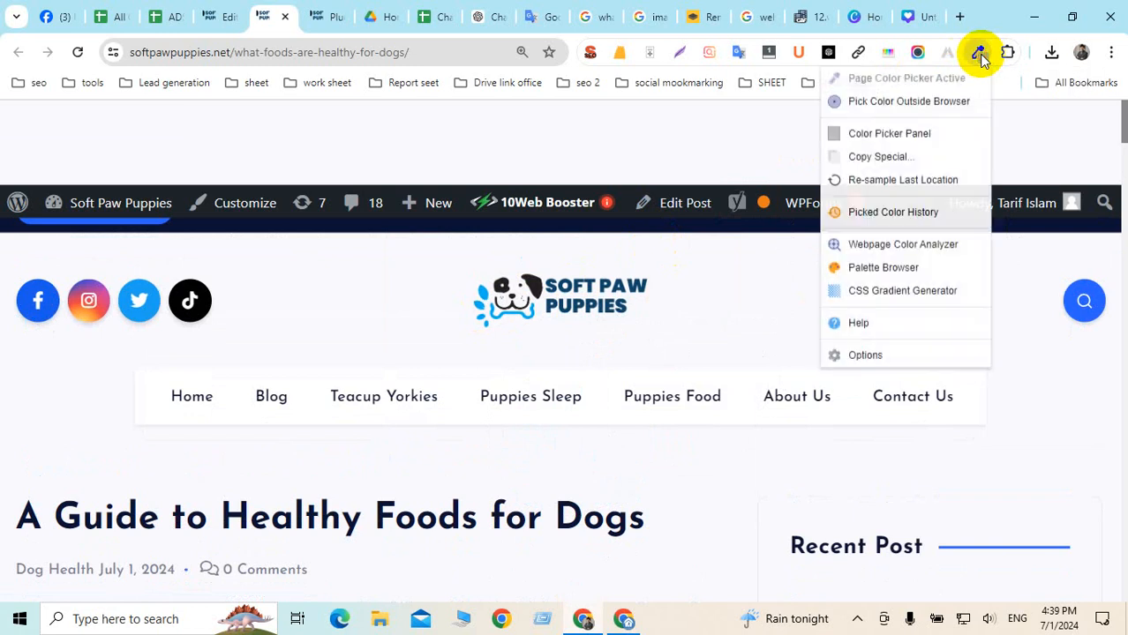
click(889, 136)
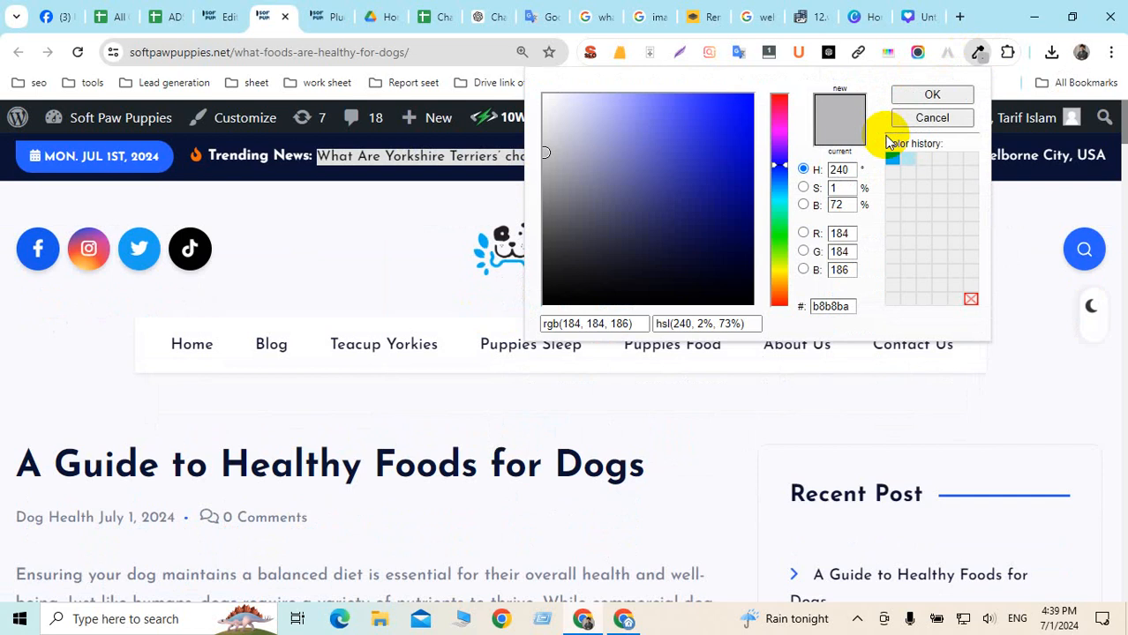
click(997, 22)
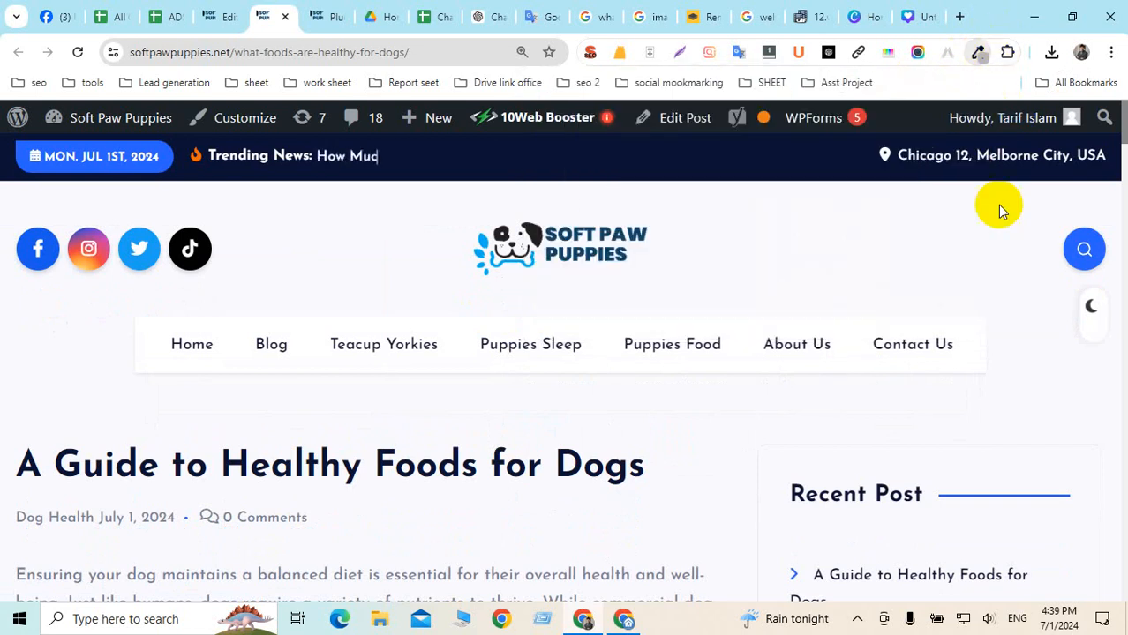
click(980, 55)
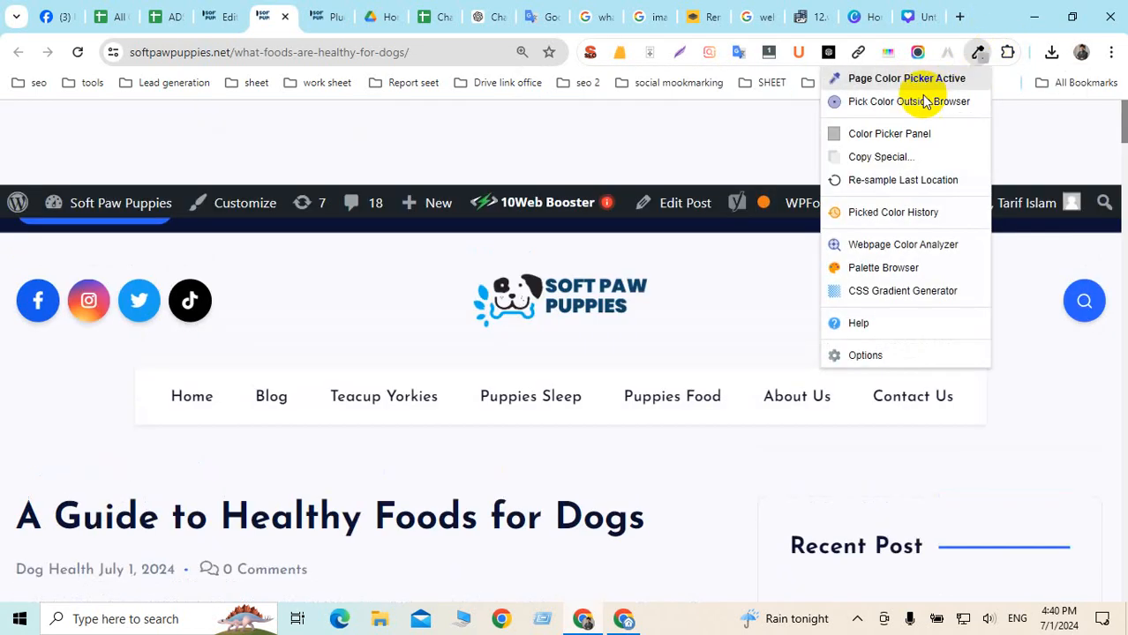
click(888, 104)
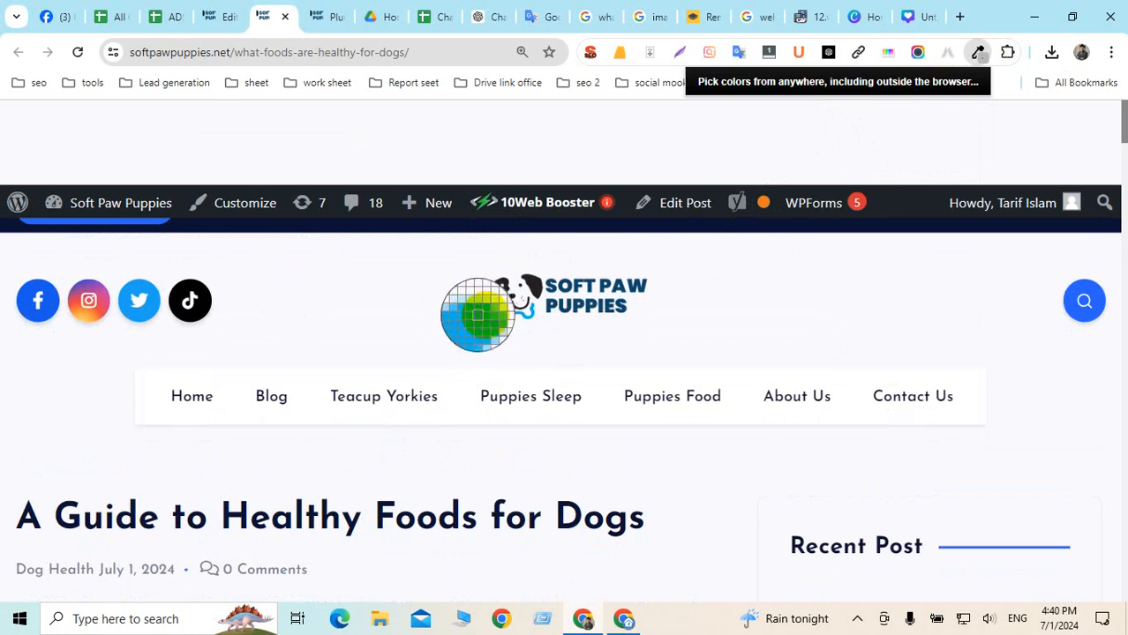
click(479, 314)
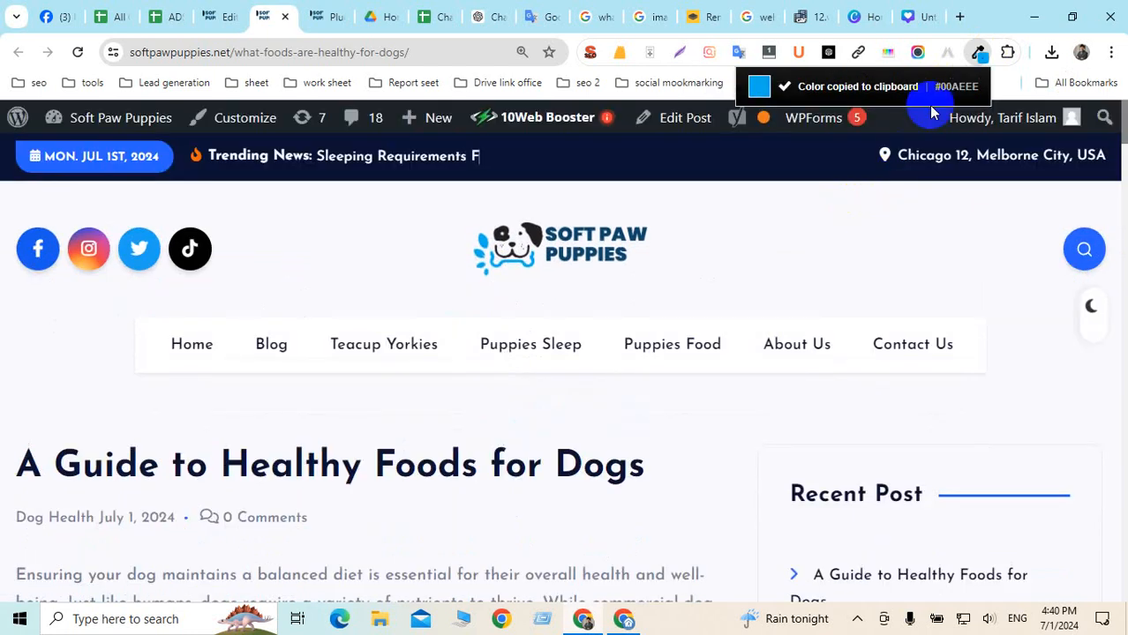
Confirm the hex 00aeee in ColorZilla's Color Picker Panel, then cancel it
click(980, 57)
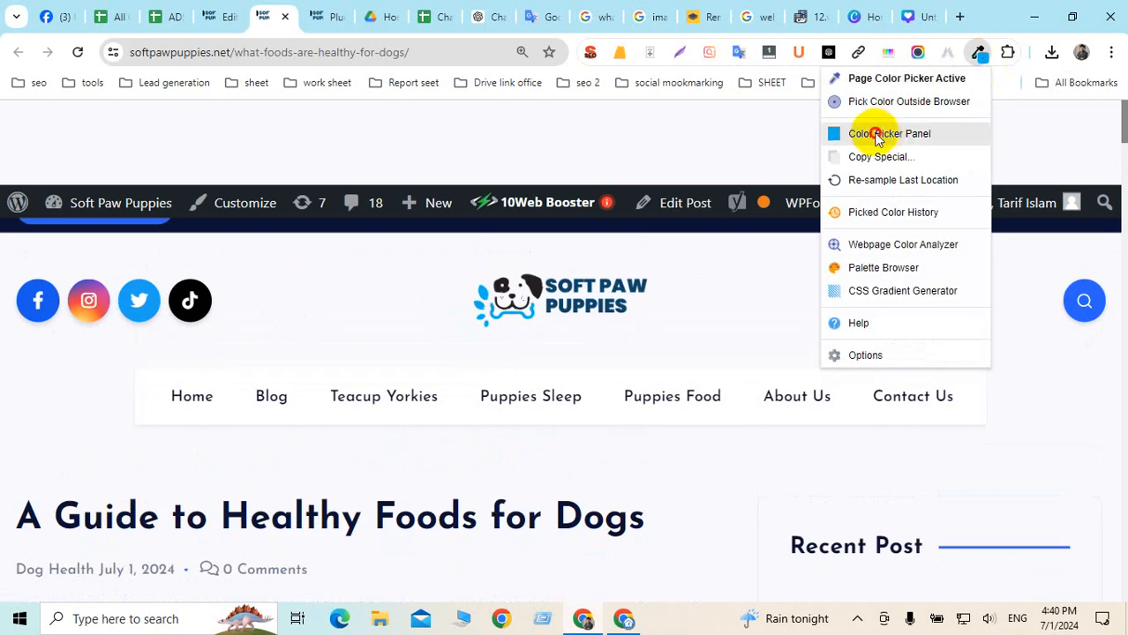
click(870, 133)
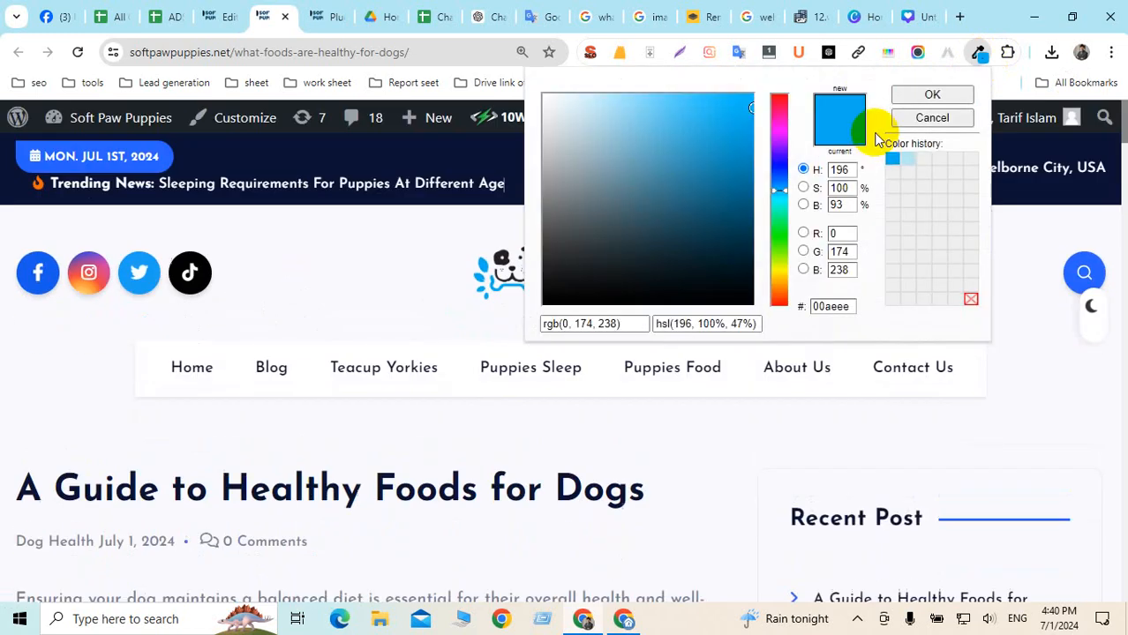
double_click(832, 306)
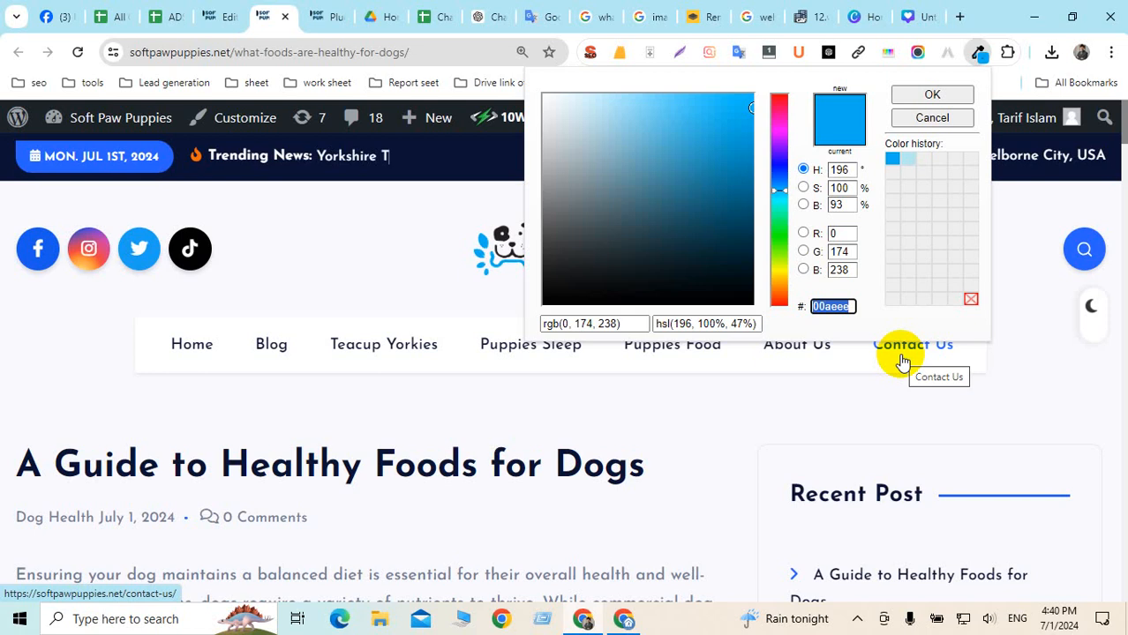
click(934, 118)
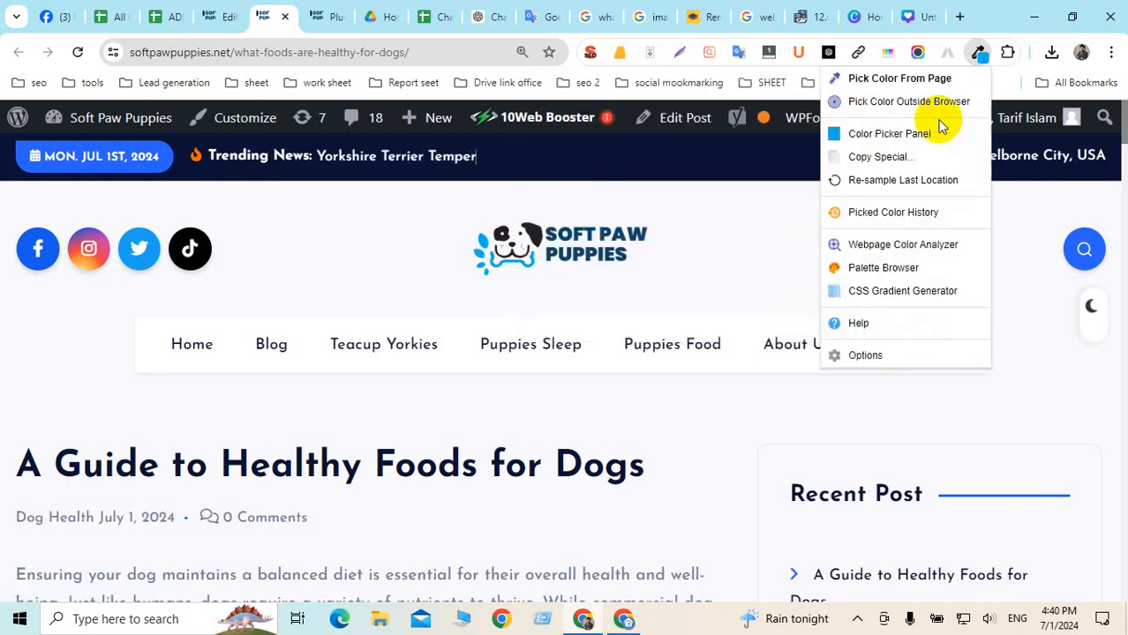
click(920, 17)
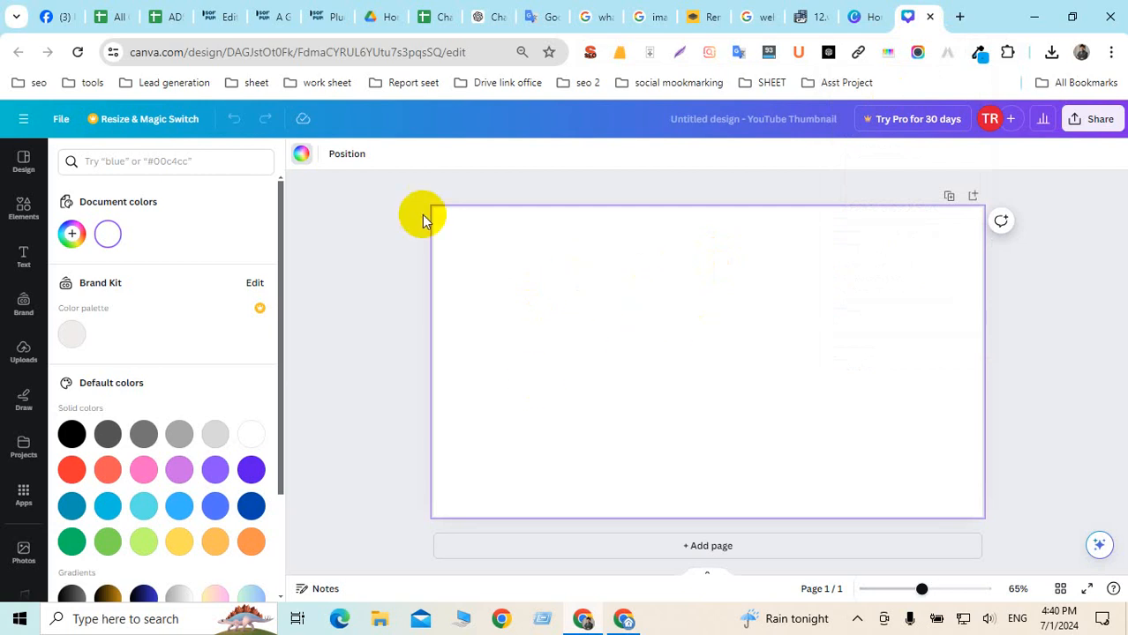
Fill the Canva thumbnail background with the pasted custom colour #00AEEE
click(303, 160)
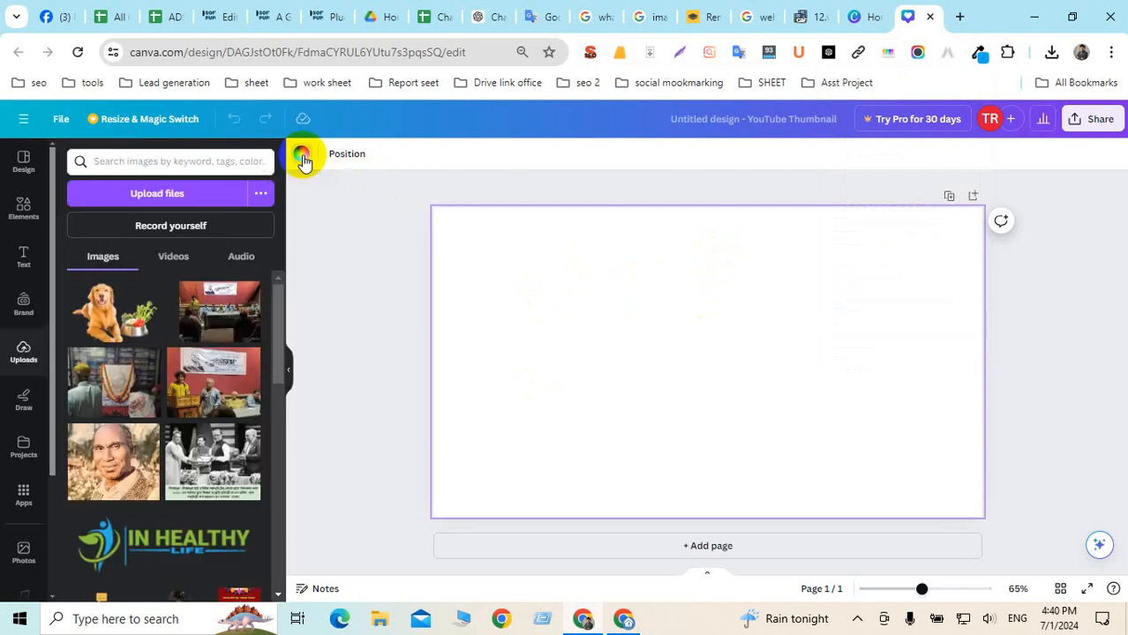
click(302, 160)
click(70, 235)
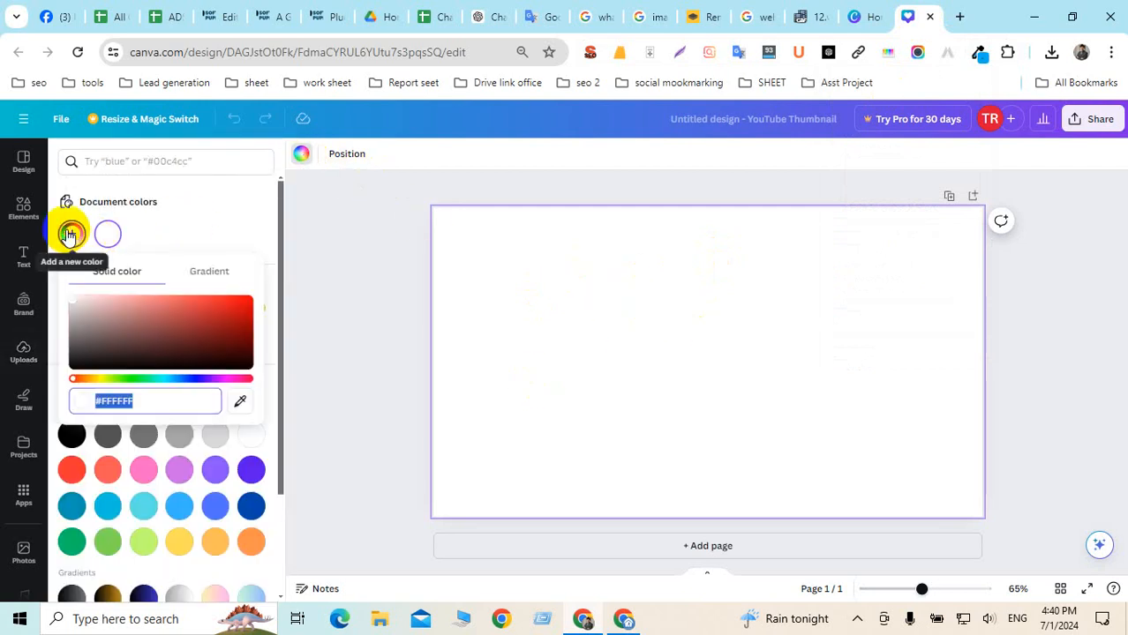
key(ctrl+v)
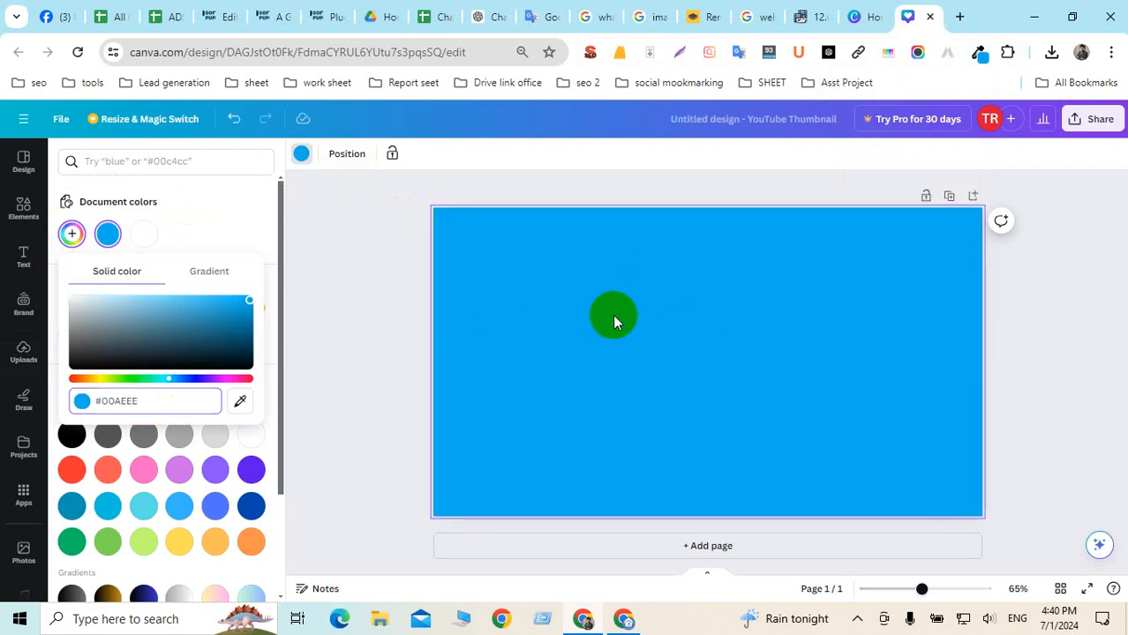
click(380, 332)
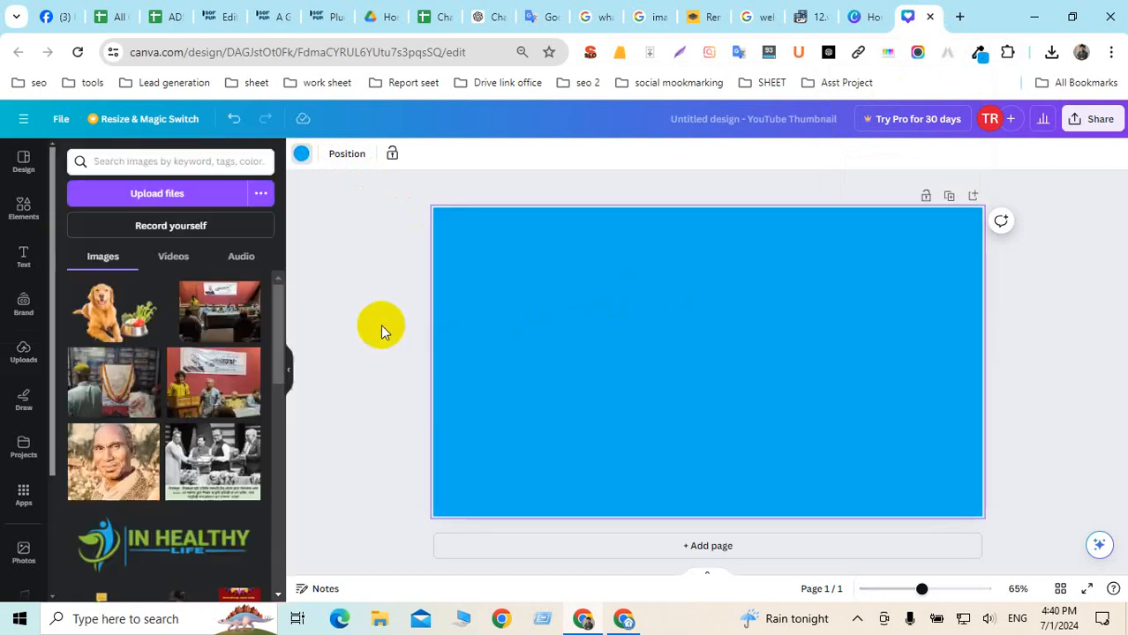
Add the dog-with-vegetables photo from Uploads and enlarge it on the blue background
click(102, 304)
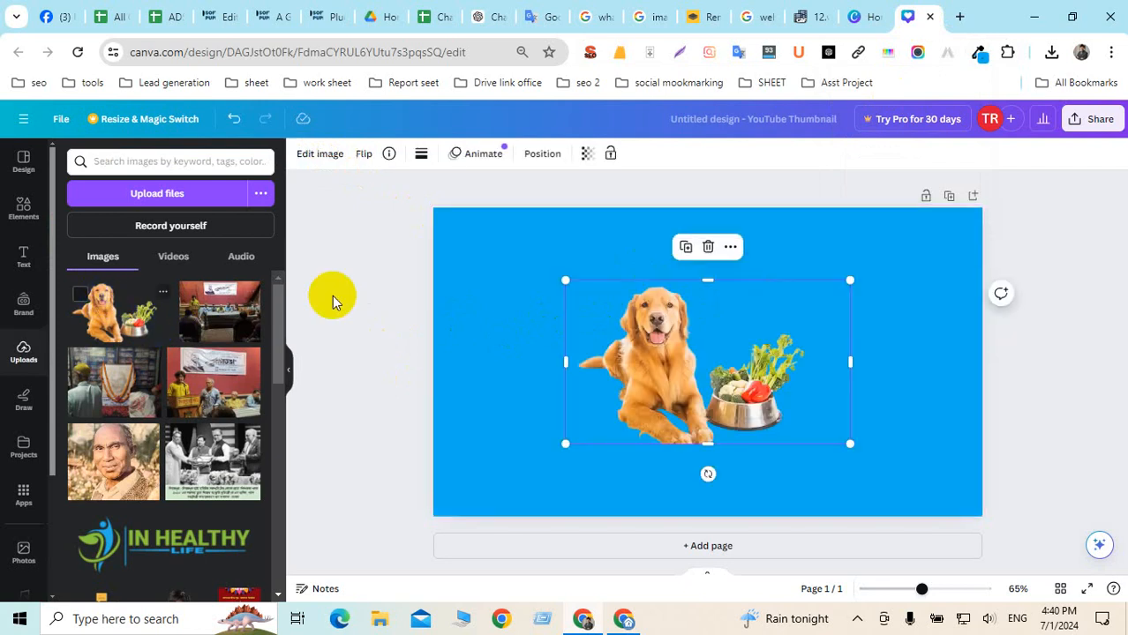
drag(565, 281, 474, 226)
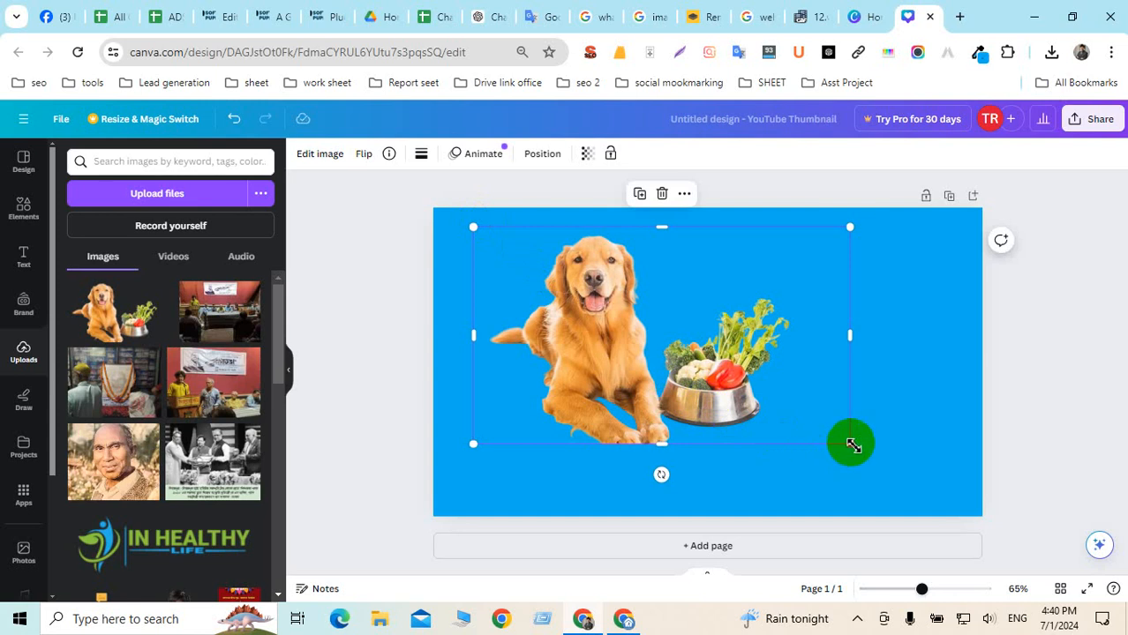
drag(851, 443, 926, 488)
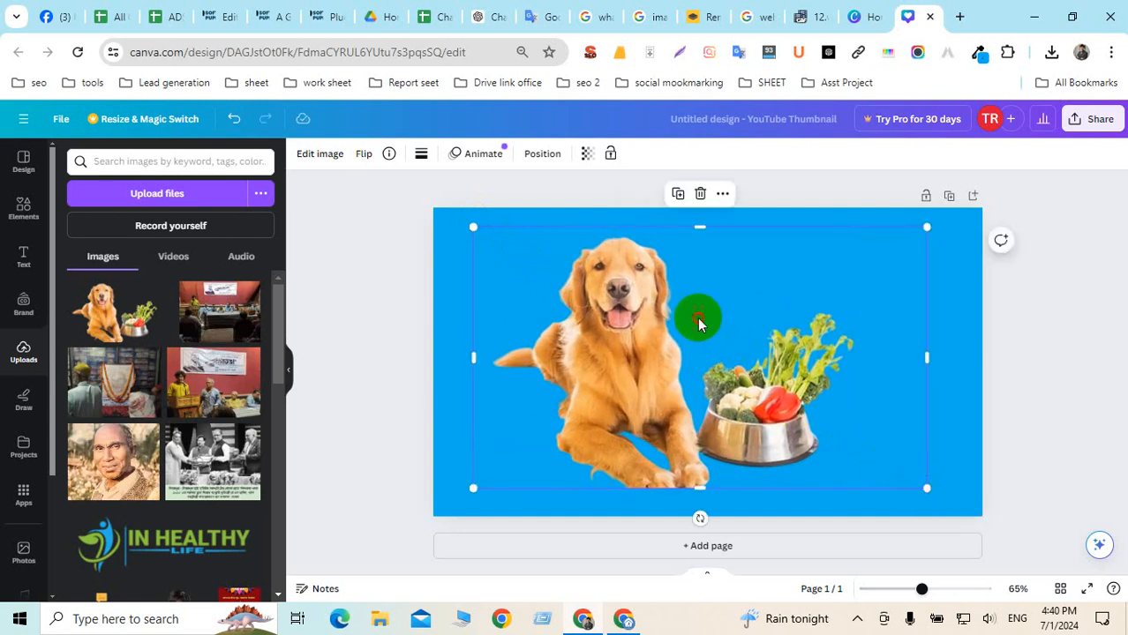
mouse_move(697, 317)
mouse_down()
mouse_move(709, 332)
mouse_move(709, 322)
mouse_up()
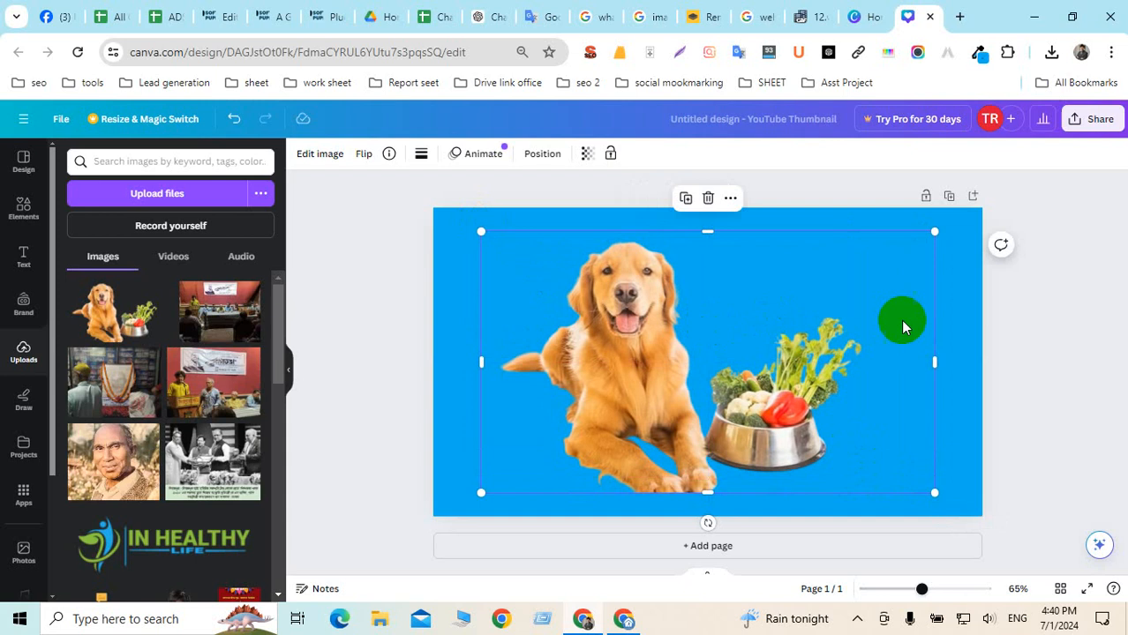
click(1051, 313)
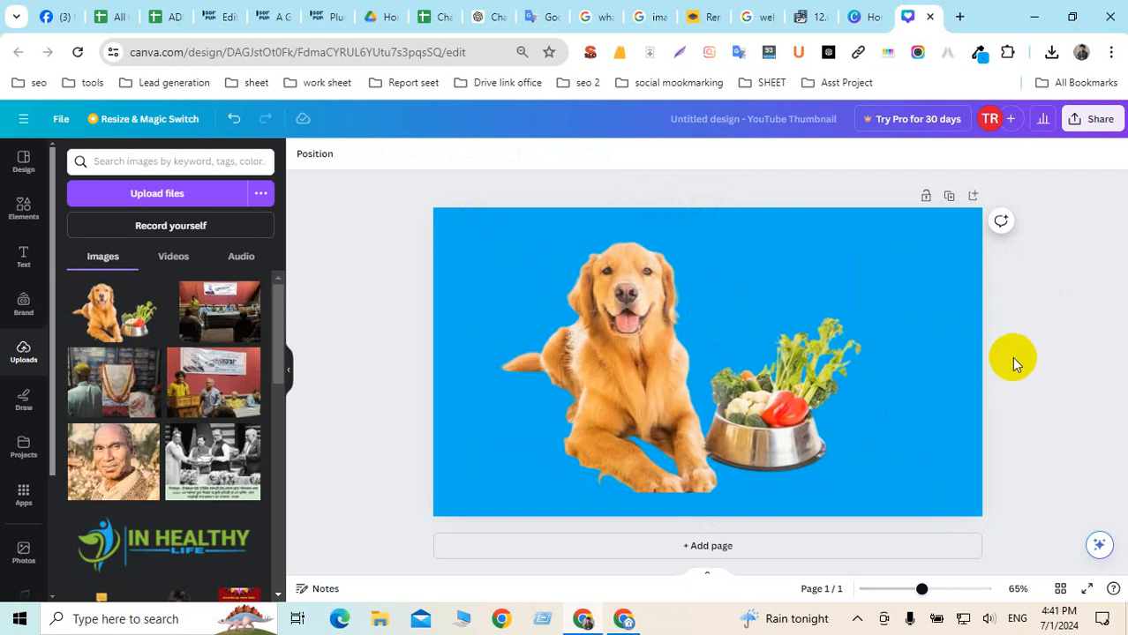
Try tilting the dog photo about 17 degrees, then rotate it back to level
click(729, 391)
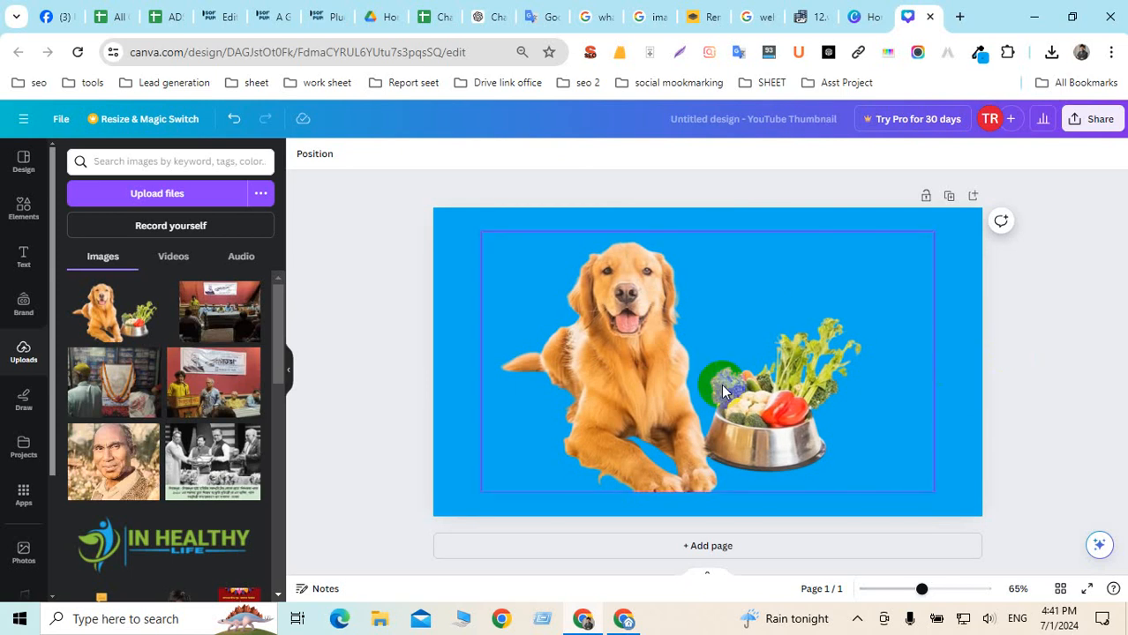
click(746, 387)
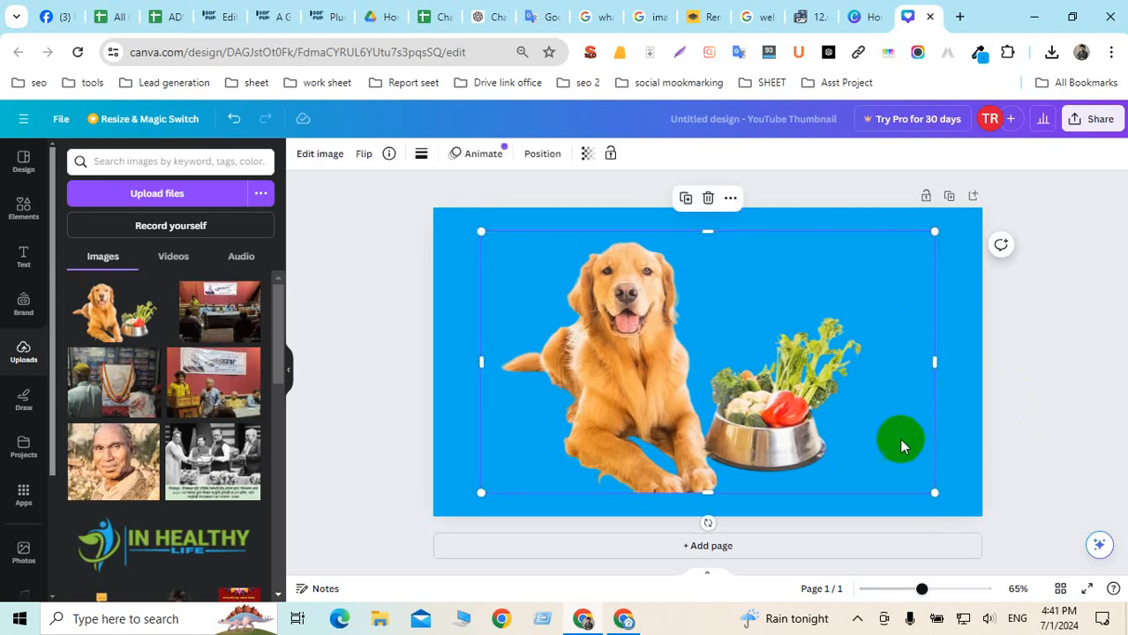
drag(709, 525, 756, 521)
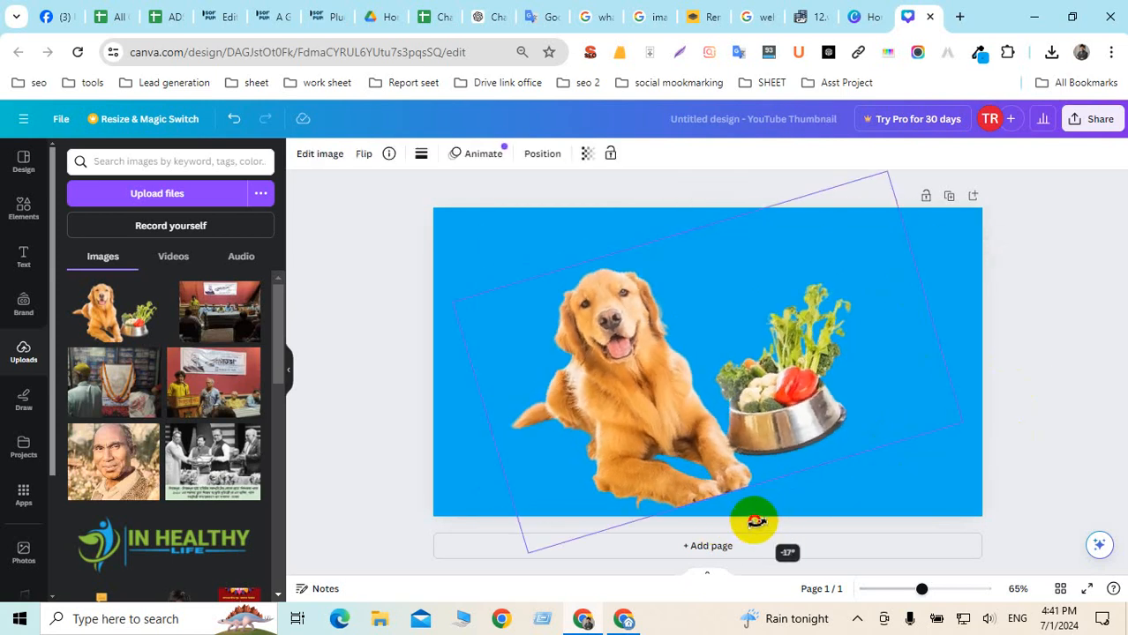
click(1079, 386)
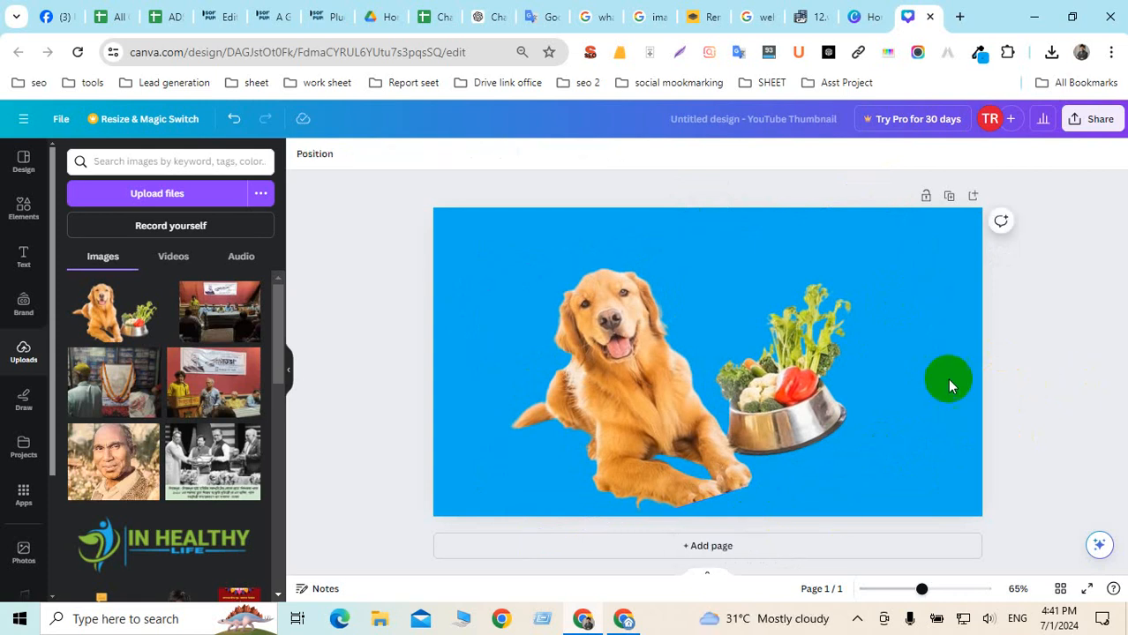
click(759, 377)
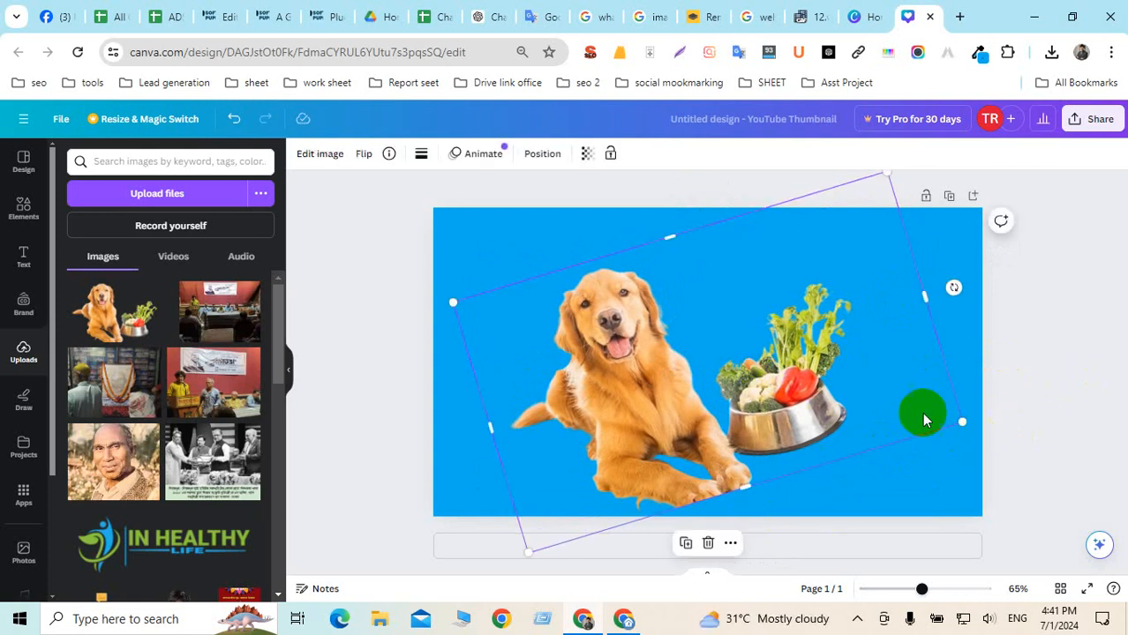
mouse_move(871, 393)
mouse_down()
mouse_move(868, 441)
mouse_move(868, 384)
mouse_move(856, 395)
mouse_up()
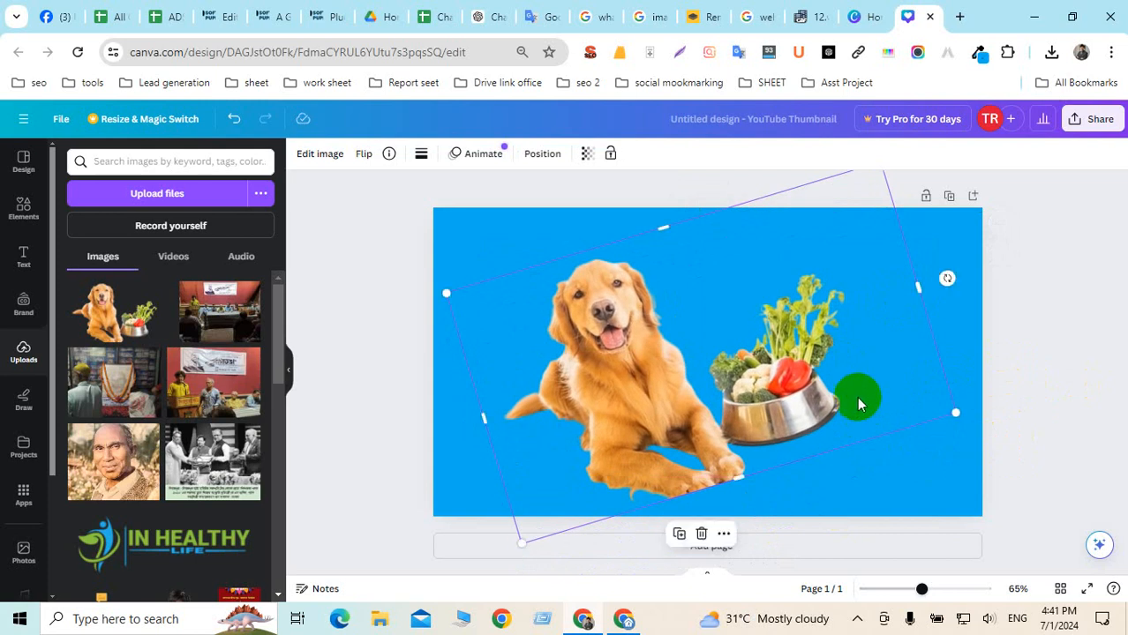
click(1027, 503)
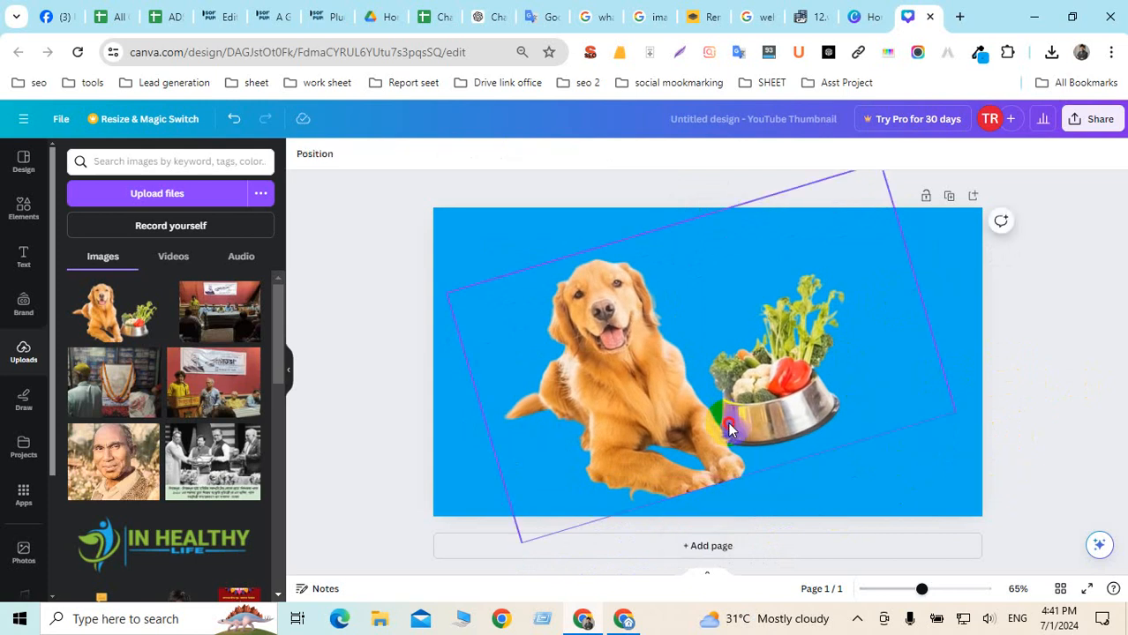
click(746, 477)
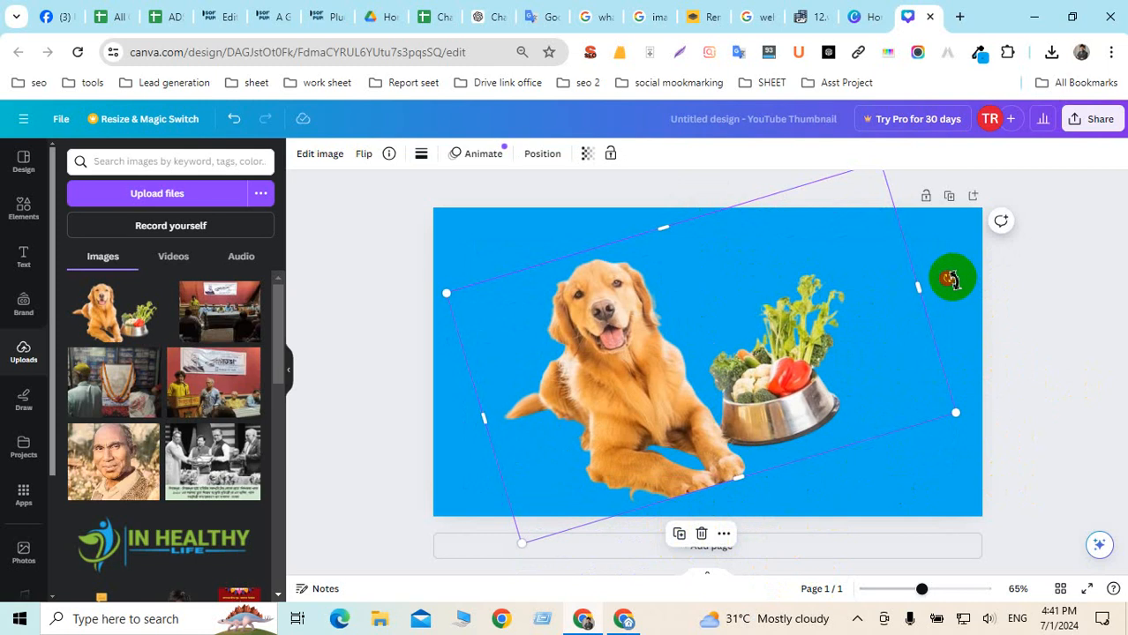
drag(949, 280, 970, 357)
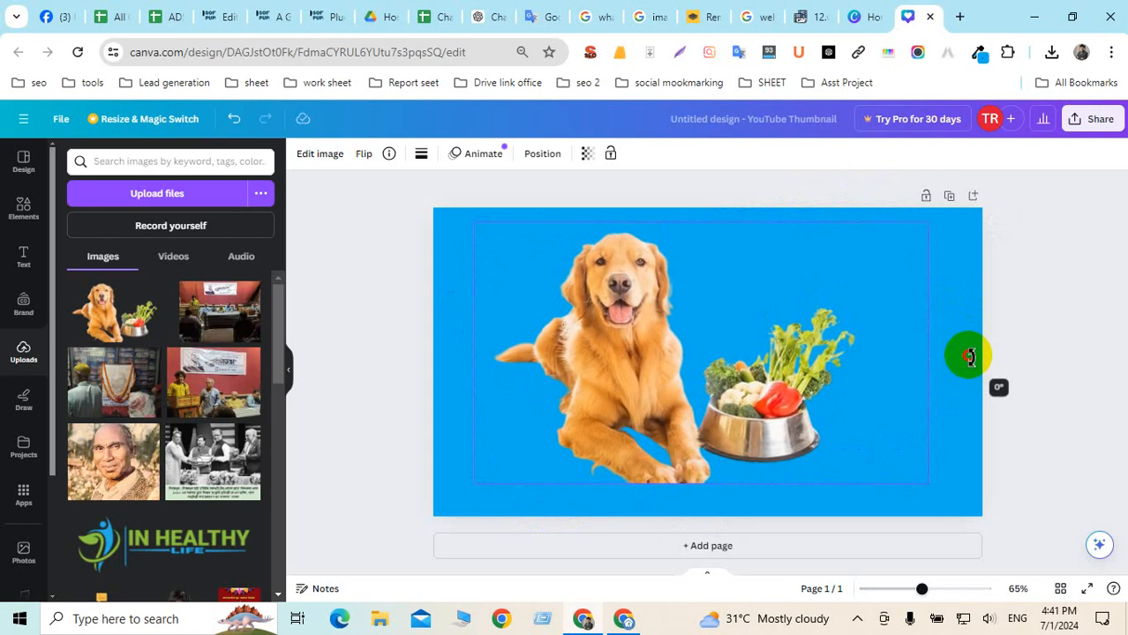
drag(970, 357, 969, 357)
Drag the dog photo onto the page's centre guides
click(848, 327)
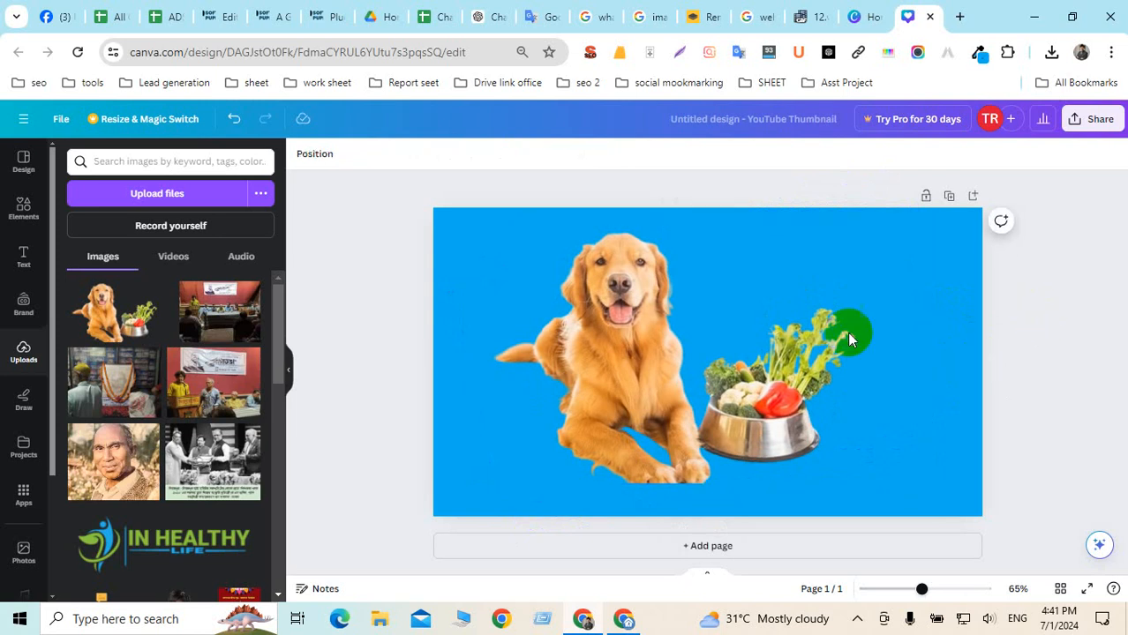
mouse_move(689, 338)
mouse_down()
mouse_move(702, 330)
mouse_move(695, 345)
mouse_up()
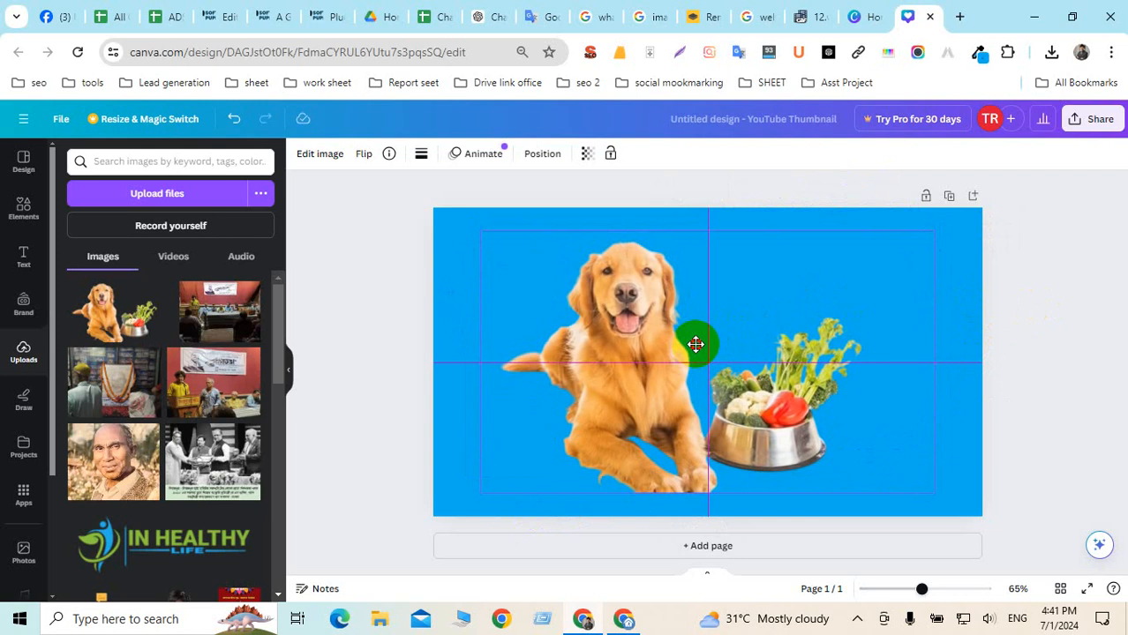
drag(695, 345, 696, 347)
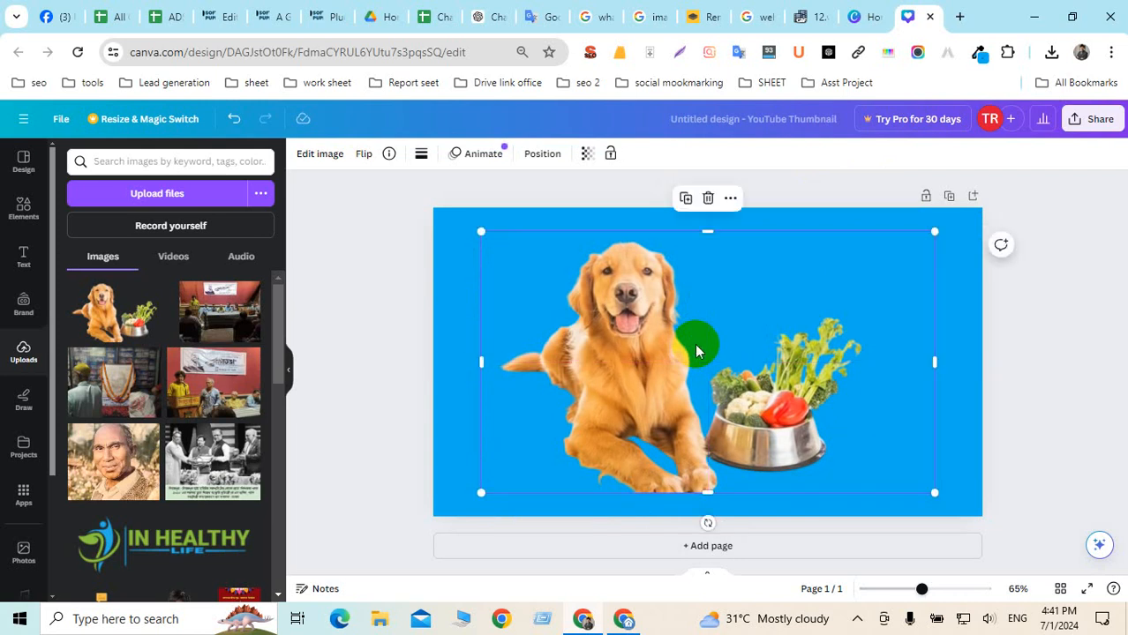
click(1037, 332)
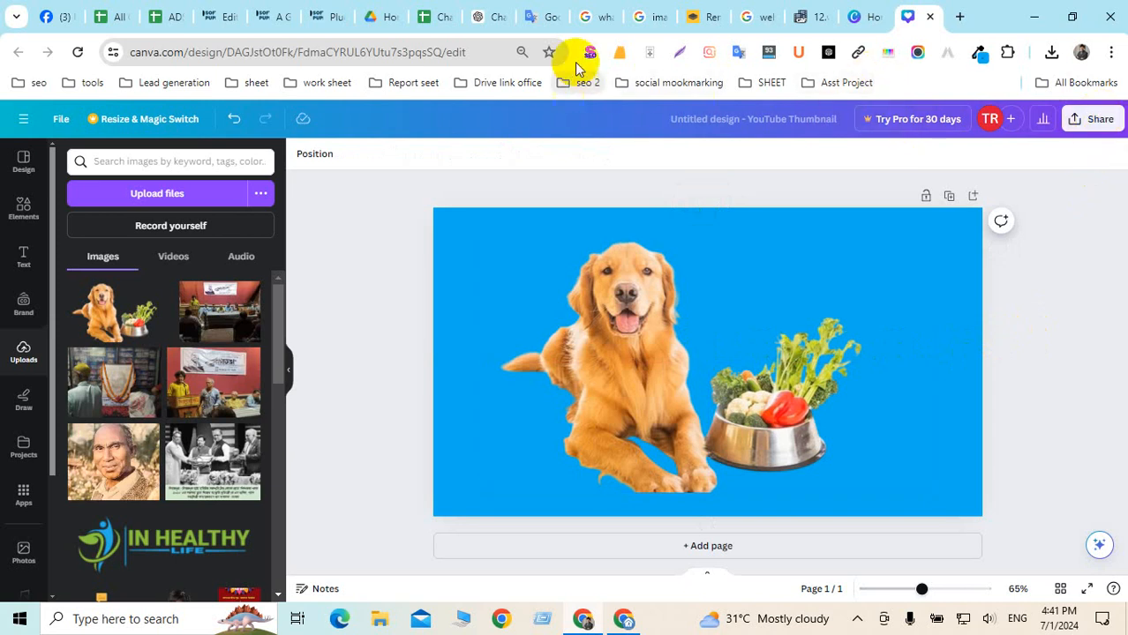
Copy the Google search phrase 'what foods are healthy for dogs'
click(599, 18)
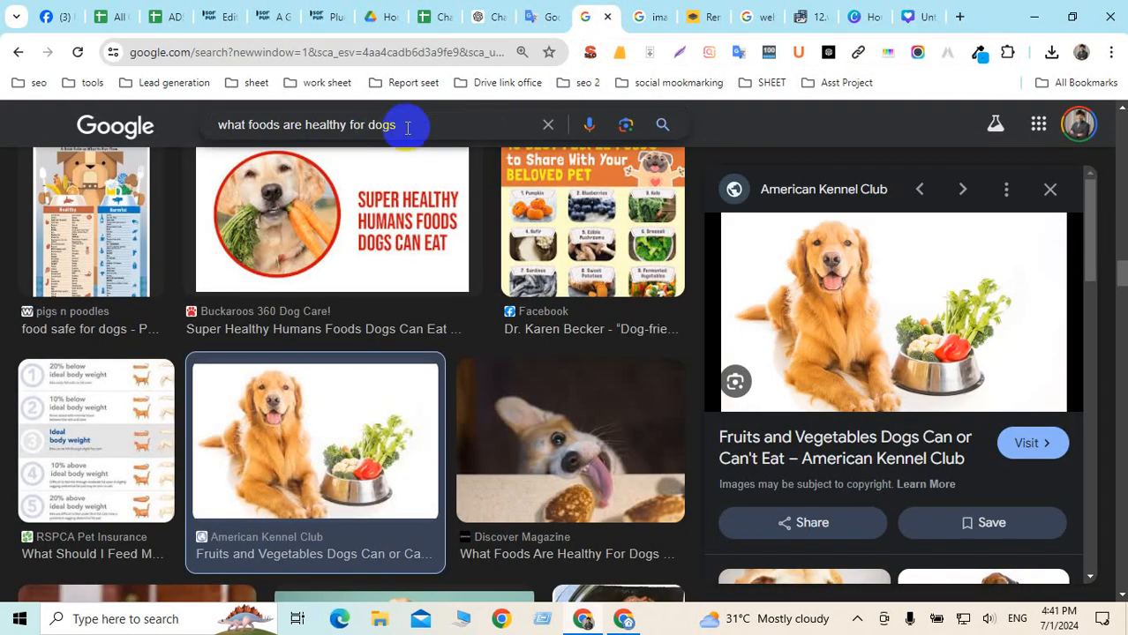
drag(403, 124, 220, 131)
key(ctrl+c)
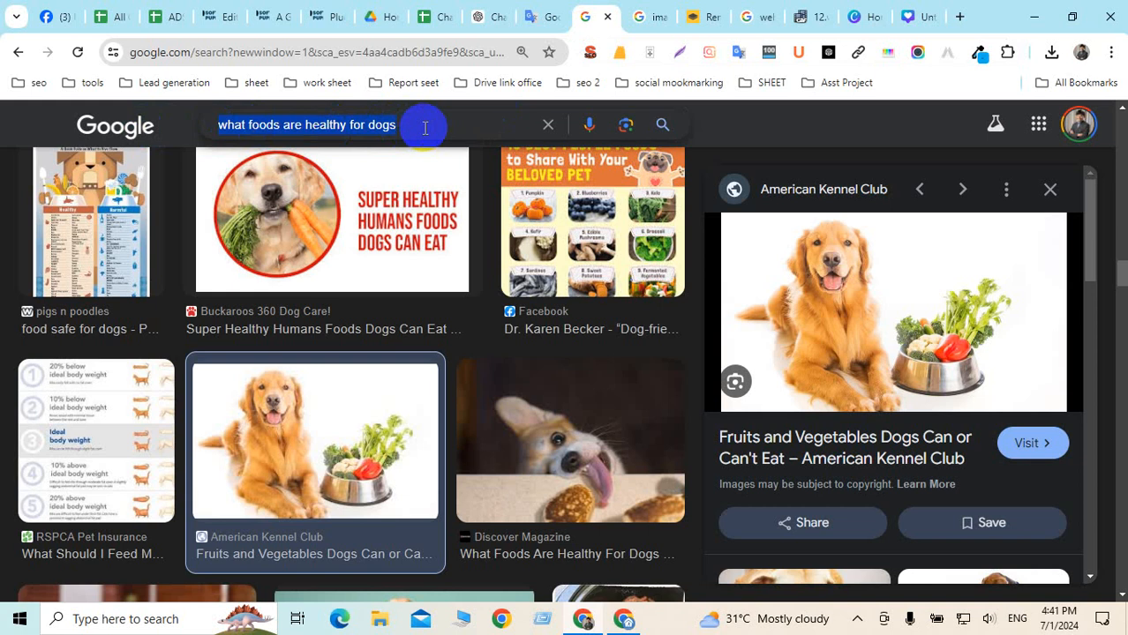
click(909, 17)
Download the design as a JPG saved to the Desktop as 'what foods are healthy for dogs'
click(1094, 124)
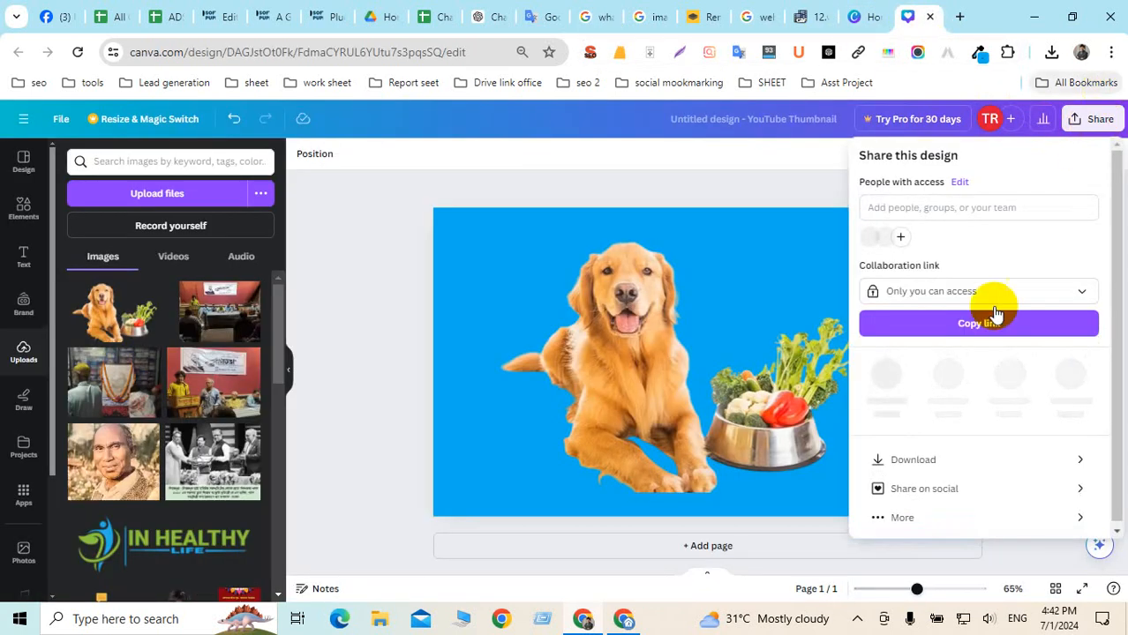
click(929, 458)
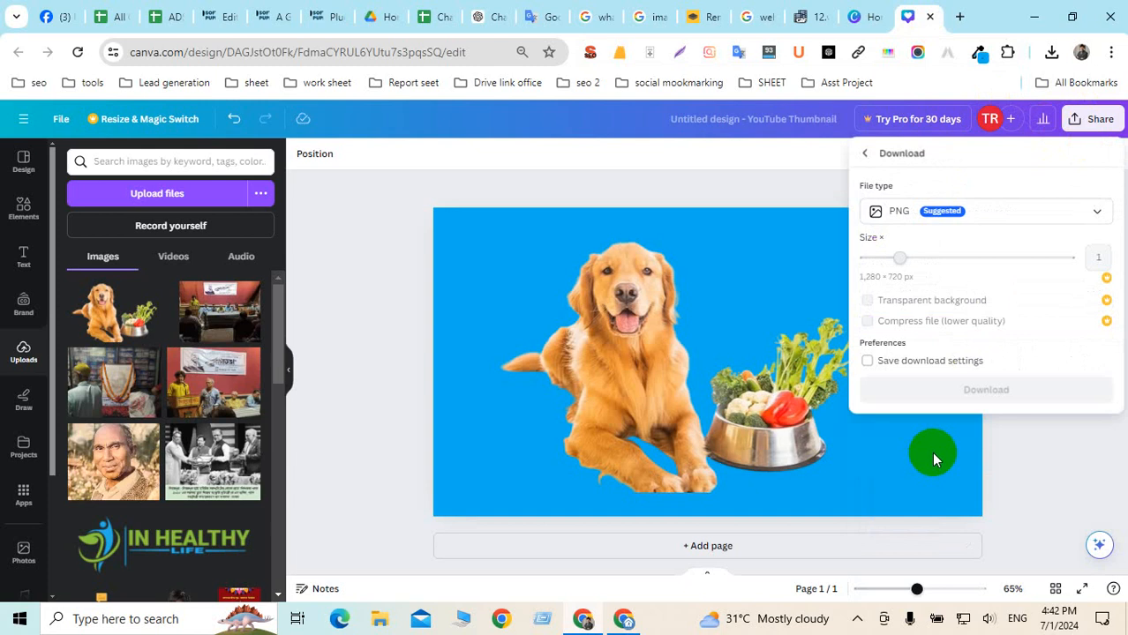
click(902, 216)
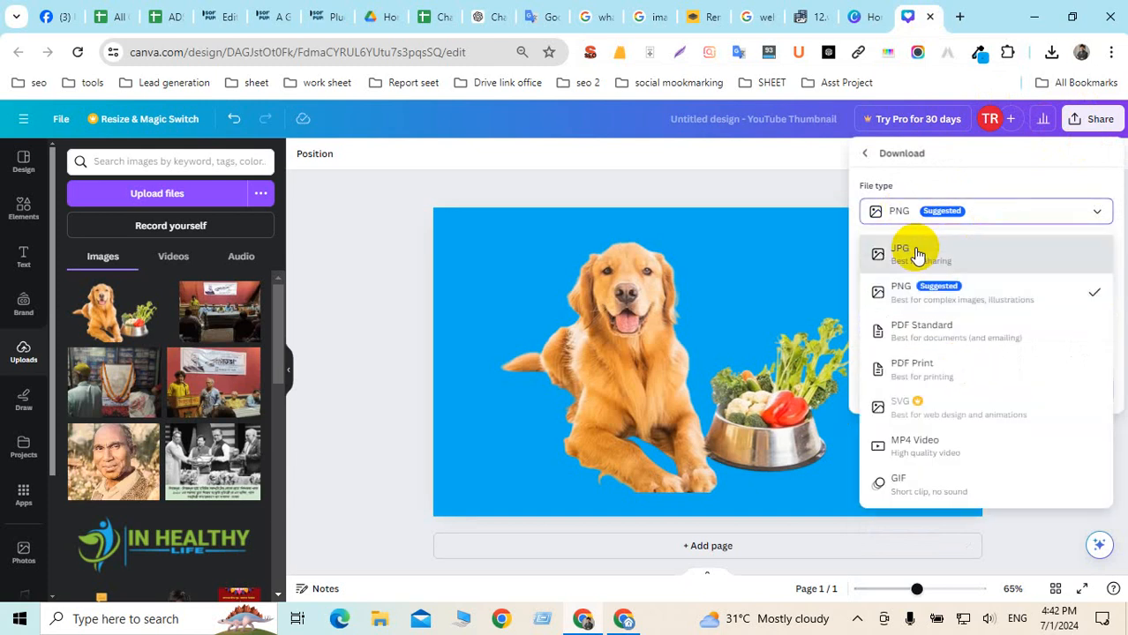
click(914, 252)
click(988, 411)
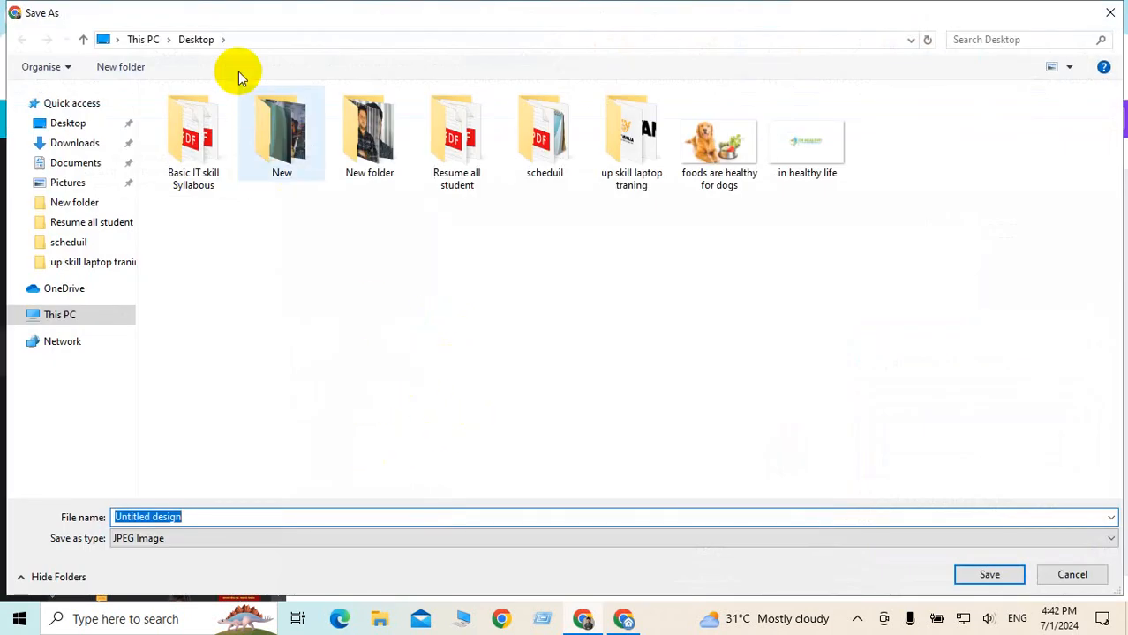
key(ctrl+v)
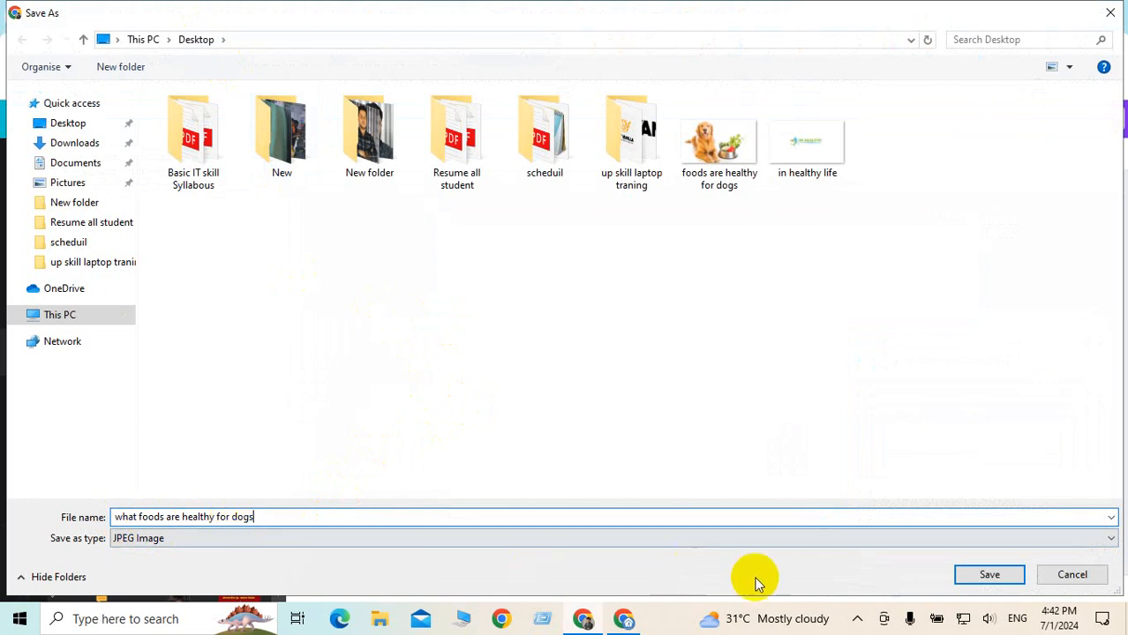
click(990, 575)
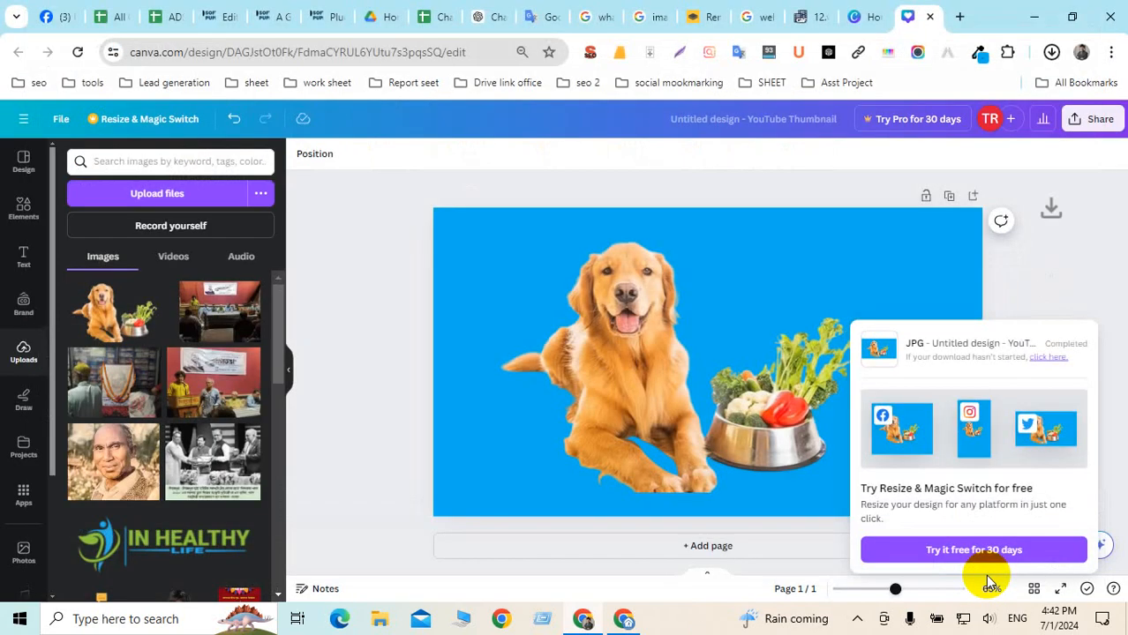
Tidy the Desktop: move the saved dog image icon and delete the 1234567 file
click(1031, 16)
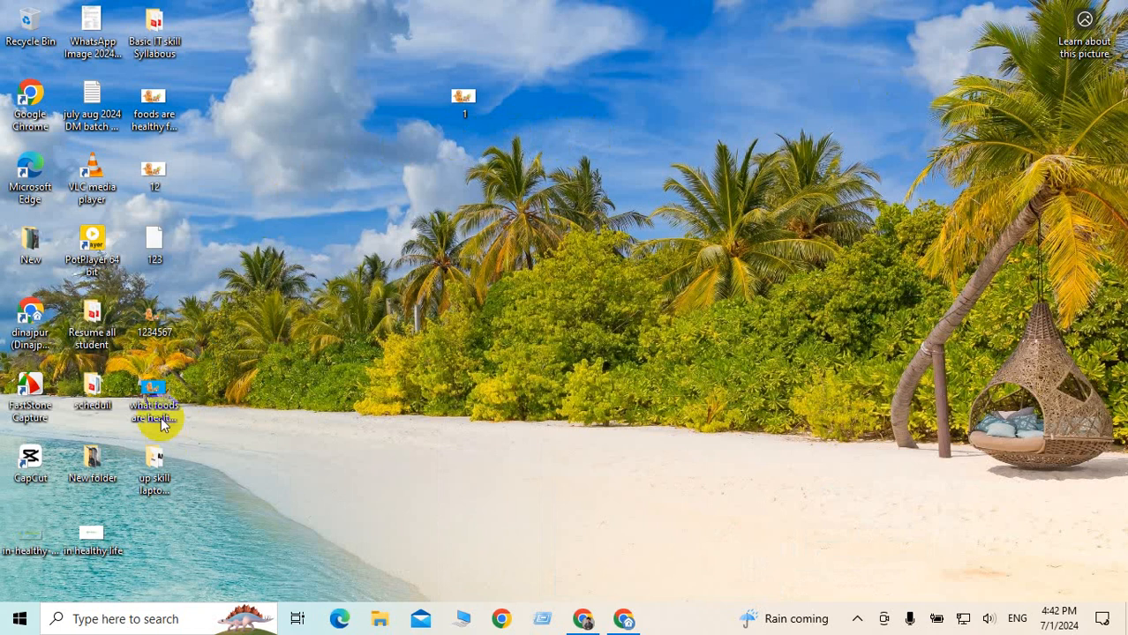
mouse_move(153, 393)
mouse_down()
mouse_move(647, 176)
mouse_move(652, 104)
mouse_up()
click(471, 102)
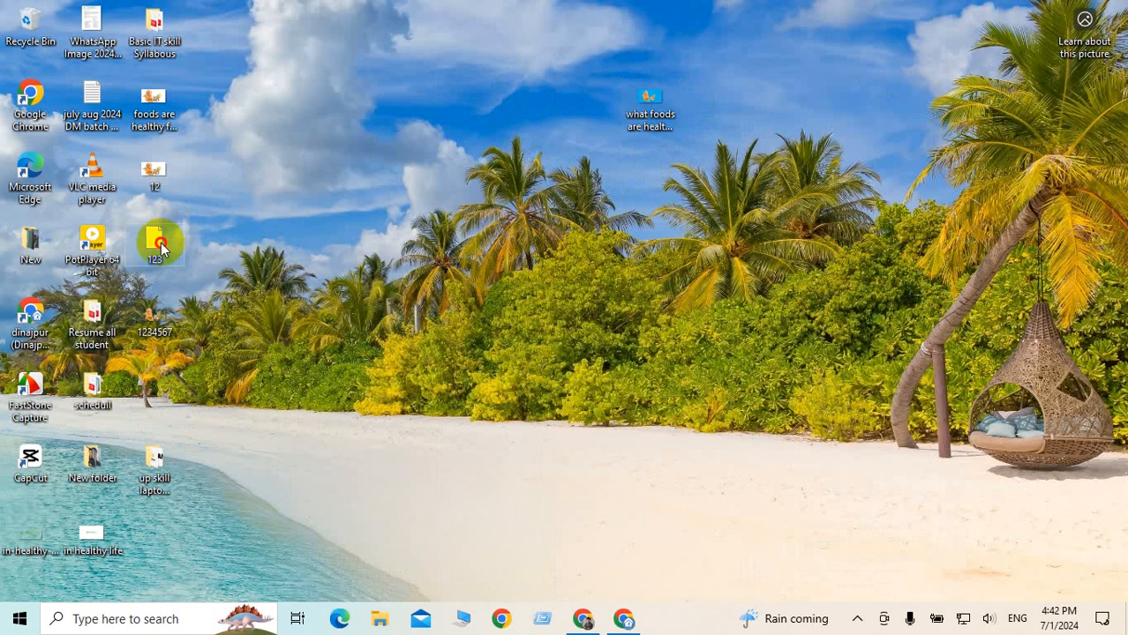
click(153, 170)
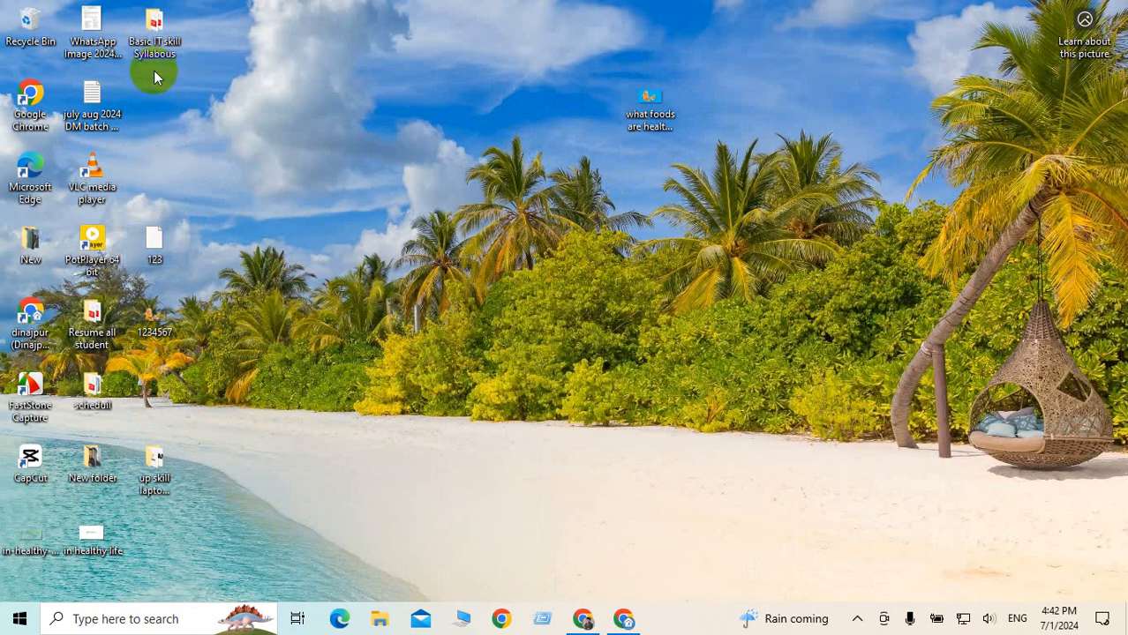
click(154, 331)
key(Delete)
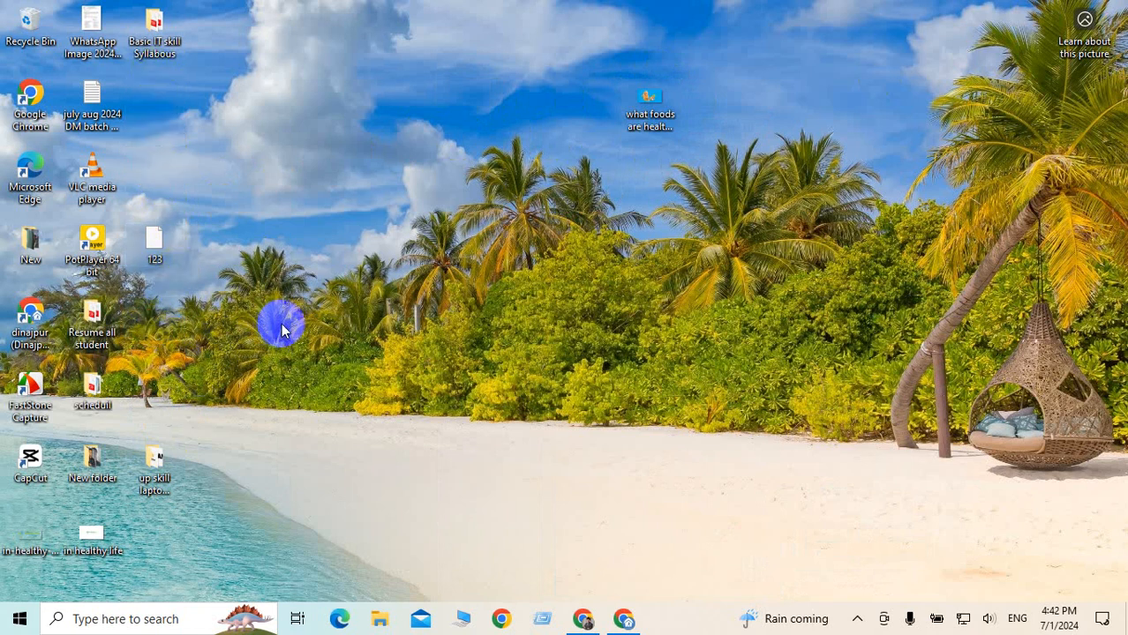
double_click(158, 237)
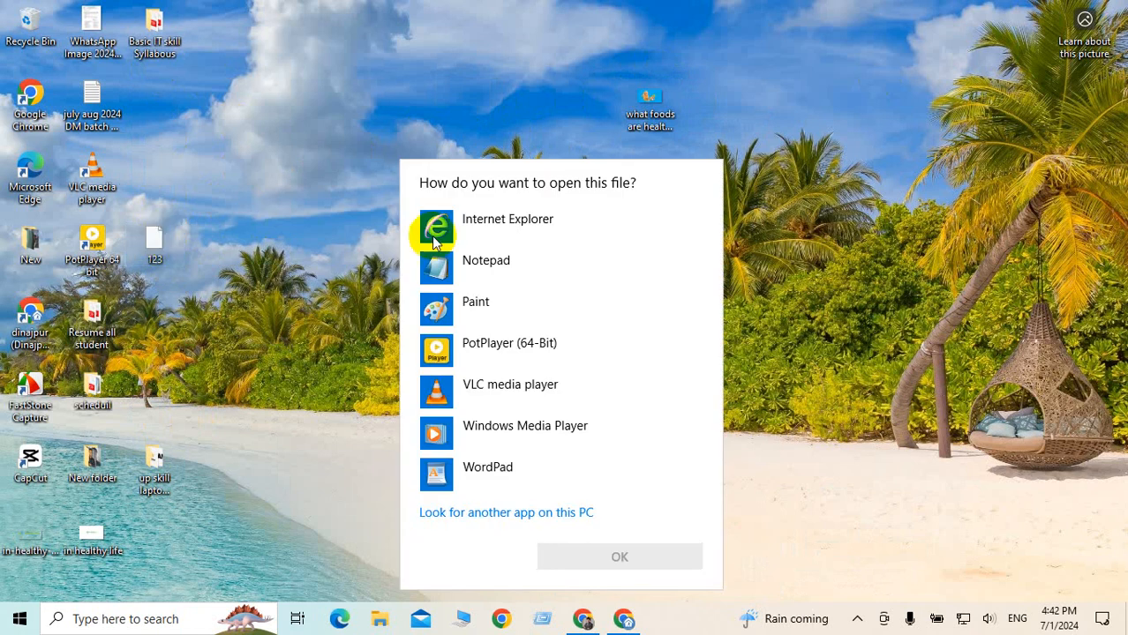
click(729, 259)
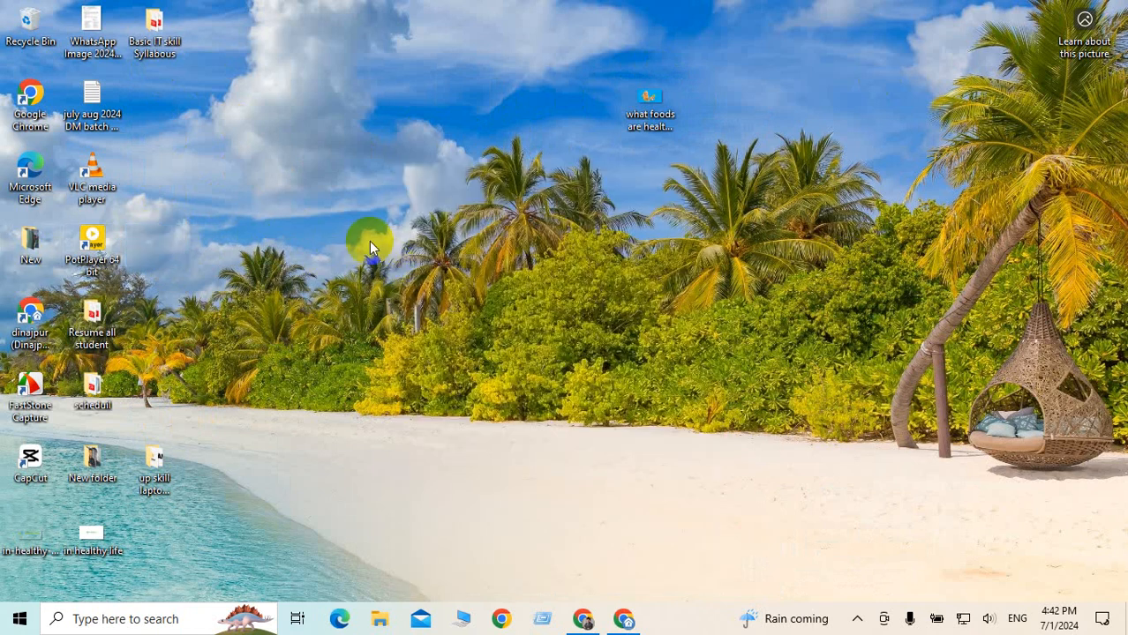
right_click(349, 119)
click(265, 159)
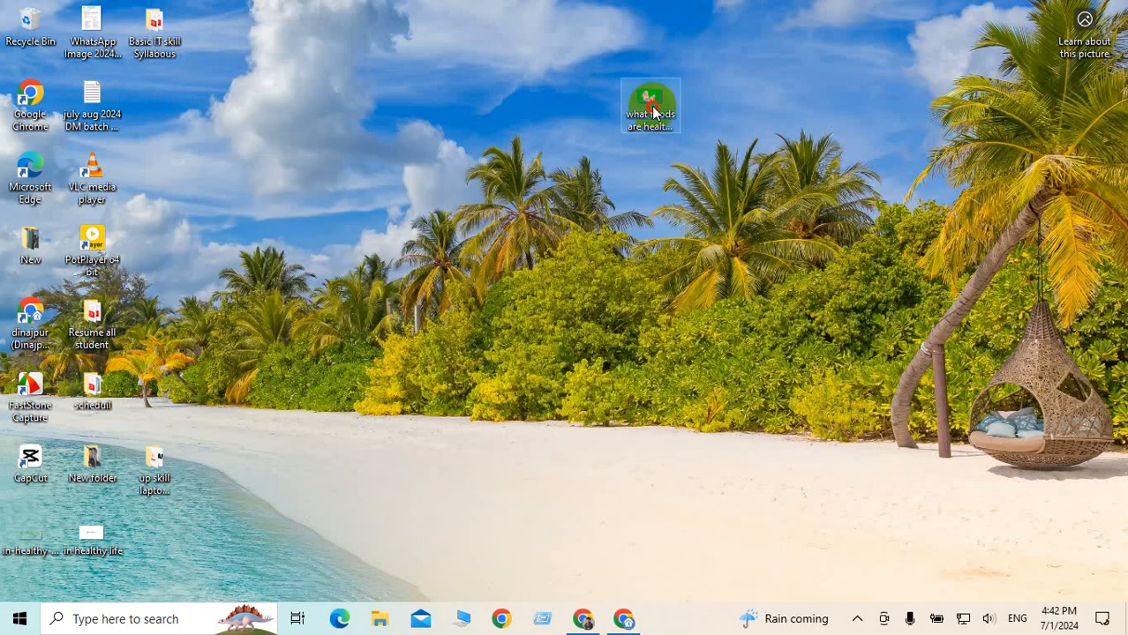
Remove all existing properties from the dog-food JPG via Properties > Details
mouse_move(651, 102)
mouse_down()
mouse_move(481, 69)
mouse_move(463, 27)
mouse_up()
right_click(463, 27)
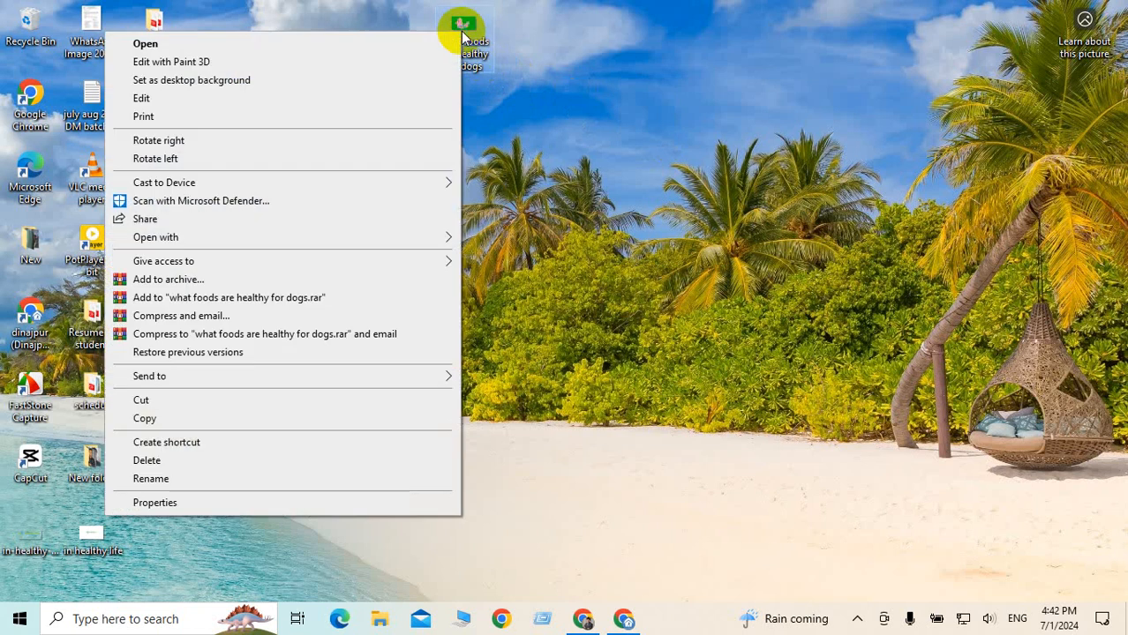
click(156, 500)
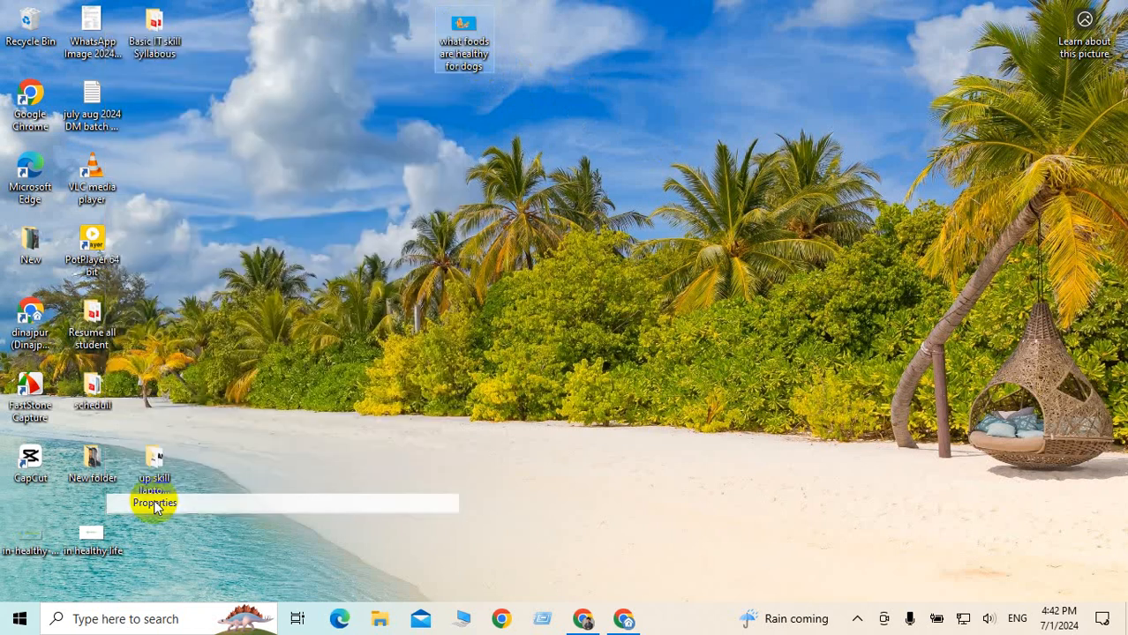
click(575, 71)
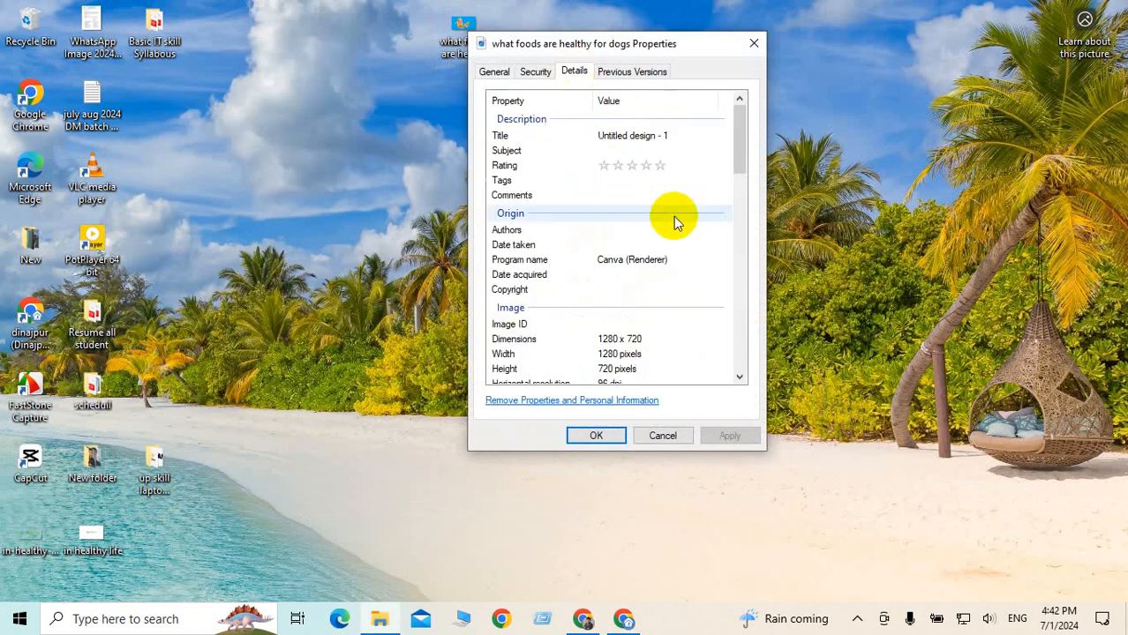
click(581, 400)
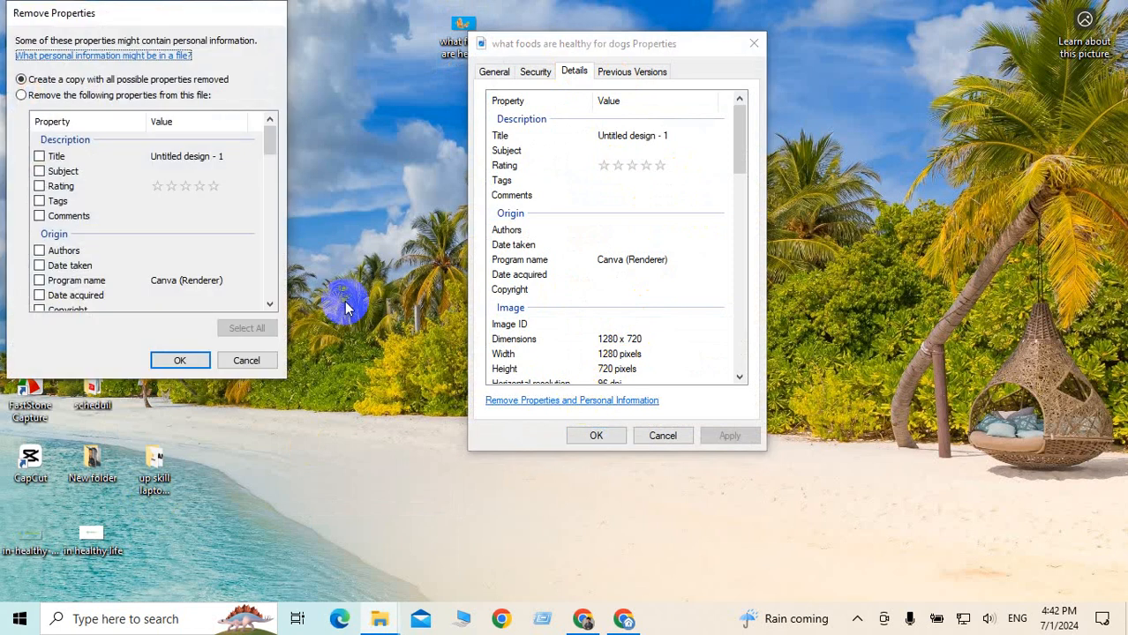
click(22, 95)
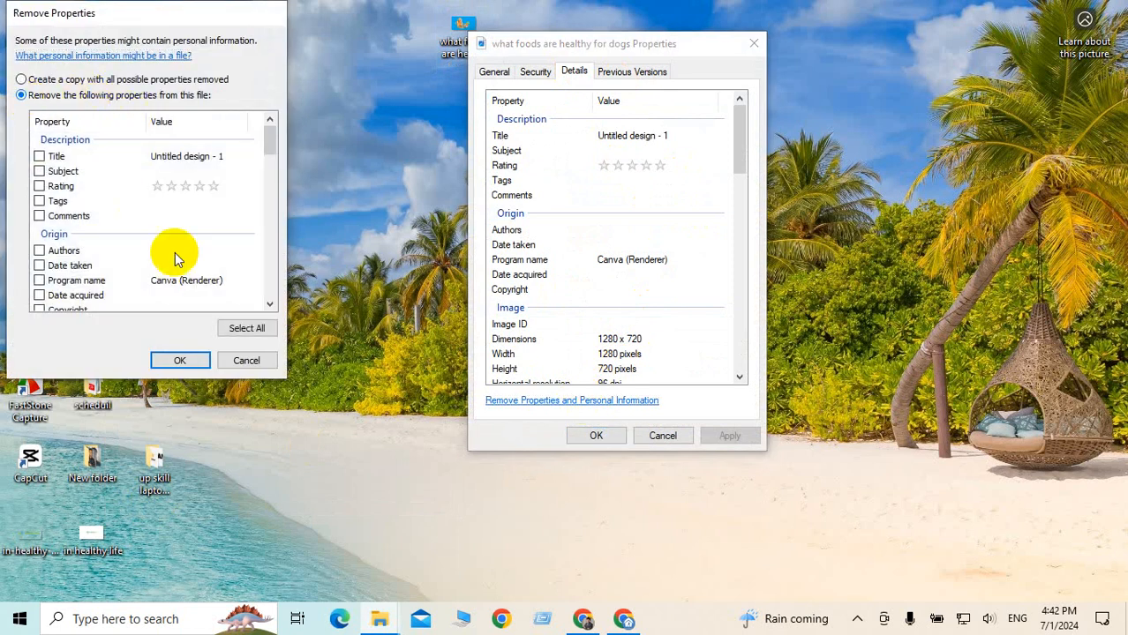
click(246, 329)
click(181, 361)
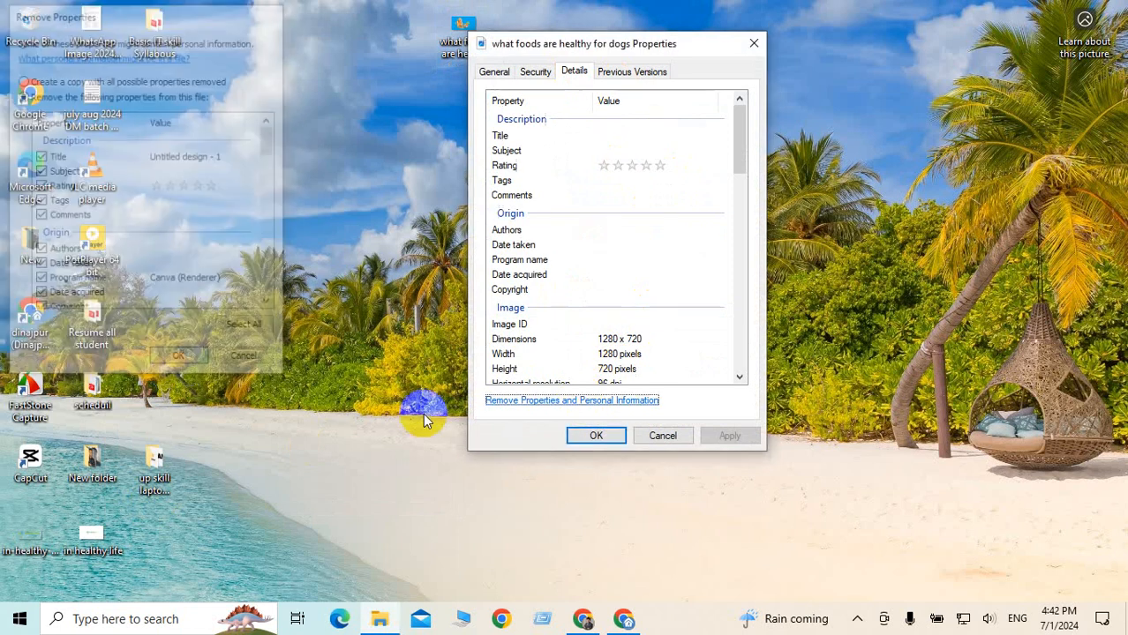
Paste 'what foods are healthy for dogs' into the tags and title, and rate it five stars
click(632, 195)
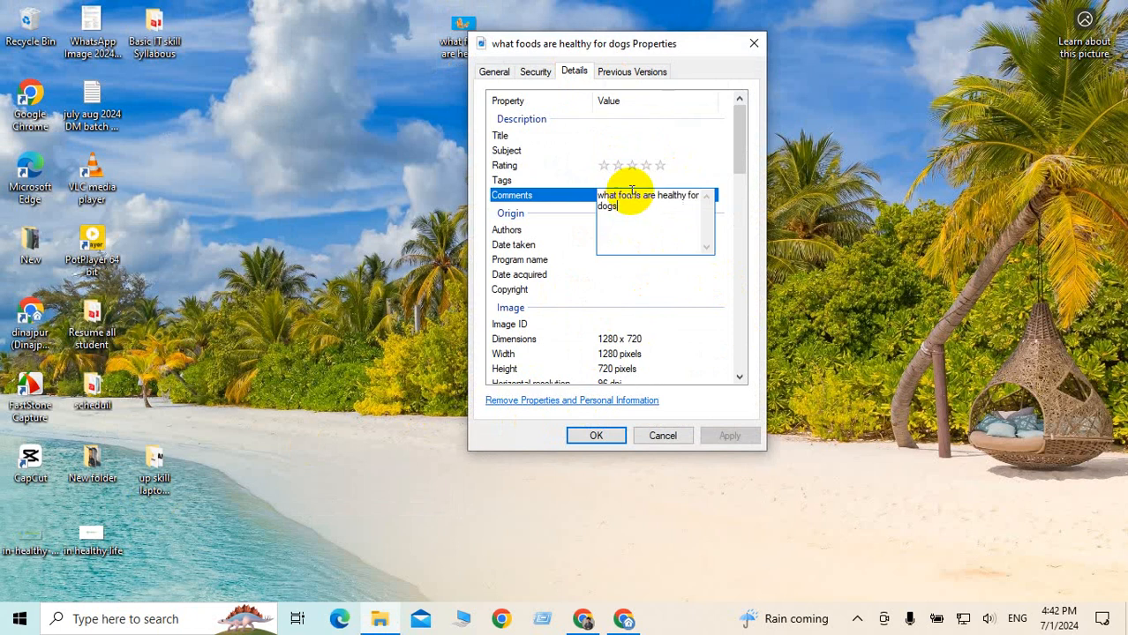
click(617, 181)
key(ctrl+v)
click(657, 166)
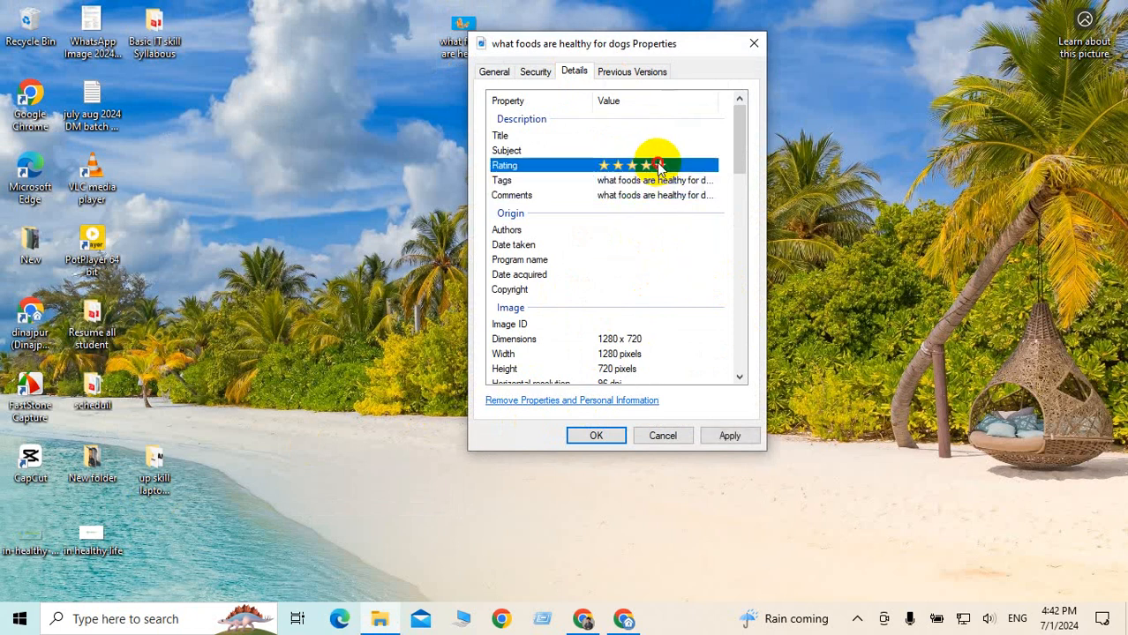
click(624, 149)
click(618, 135)
key(ctrl+v)
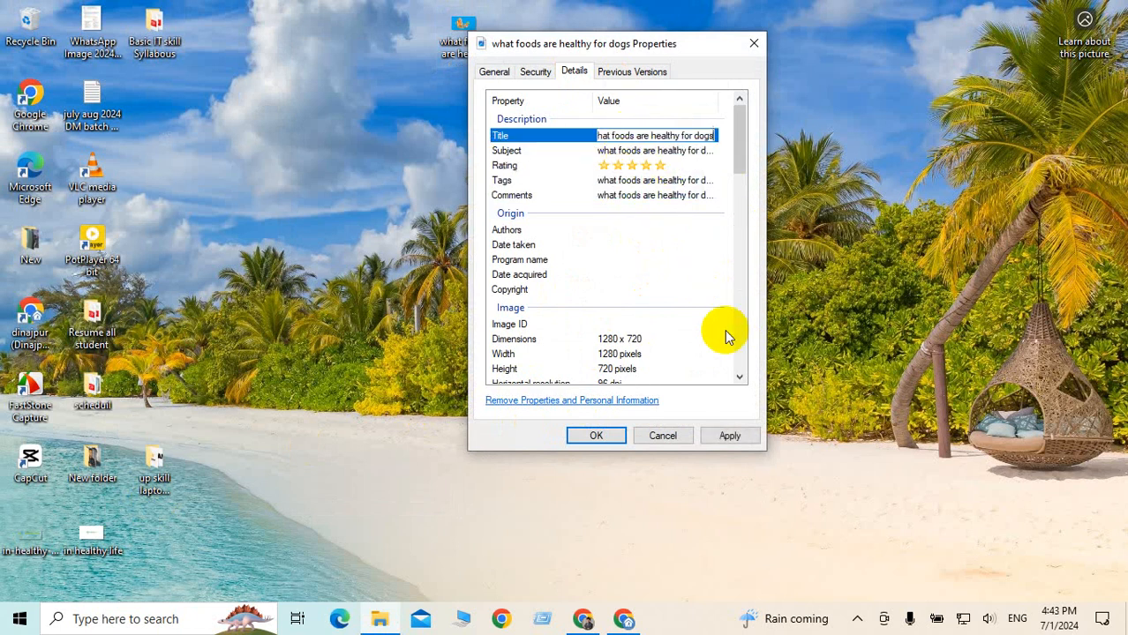
Paste the name into copyright and authors, apply the properties, and refresh the Desktop
click(655, 289)
key(ctrl+v)
click(638, 275)
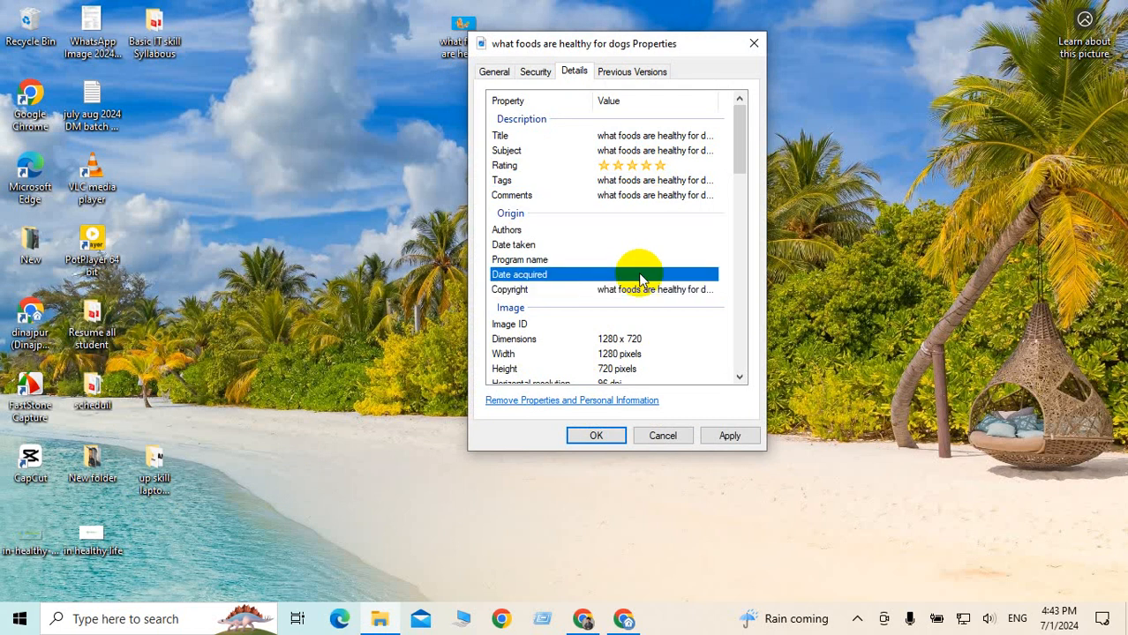
click(640, 260)
click(639, 246)
click(640, 229)
text(what foods are healthy for dogs)
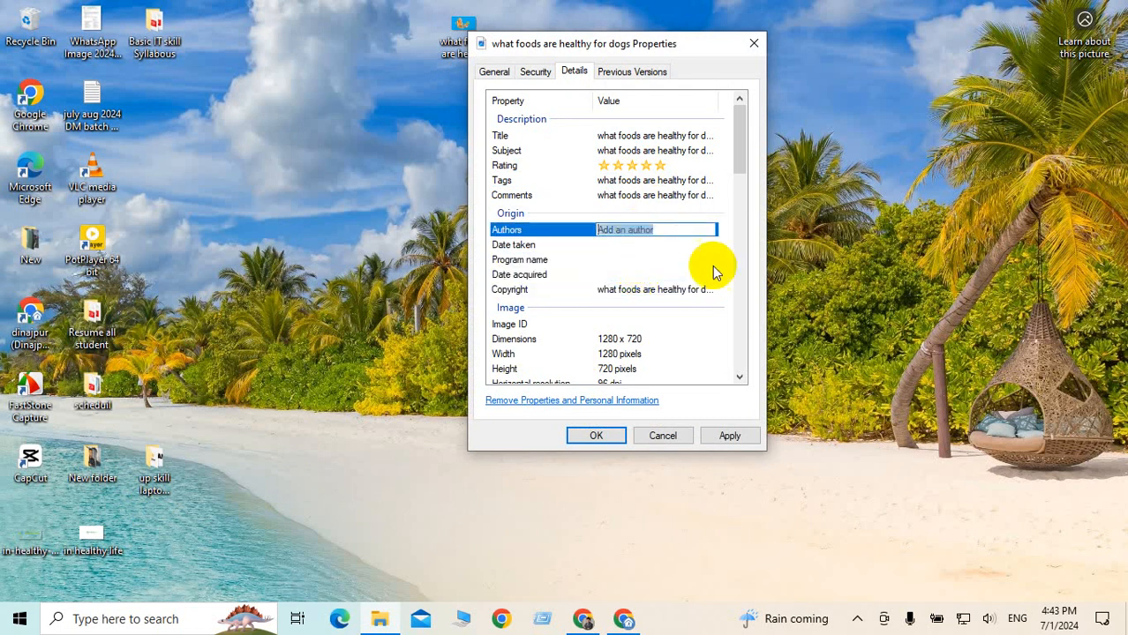
click(727, 435)
click(599, 436)
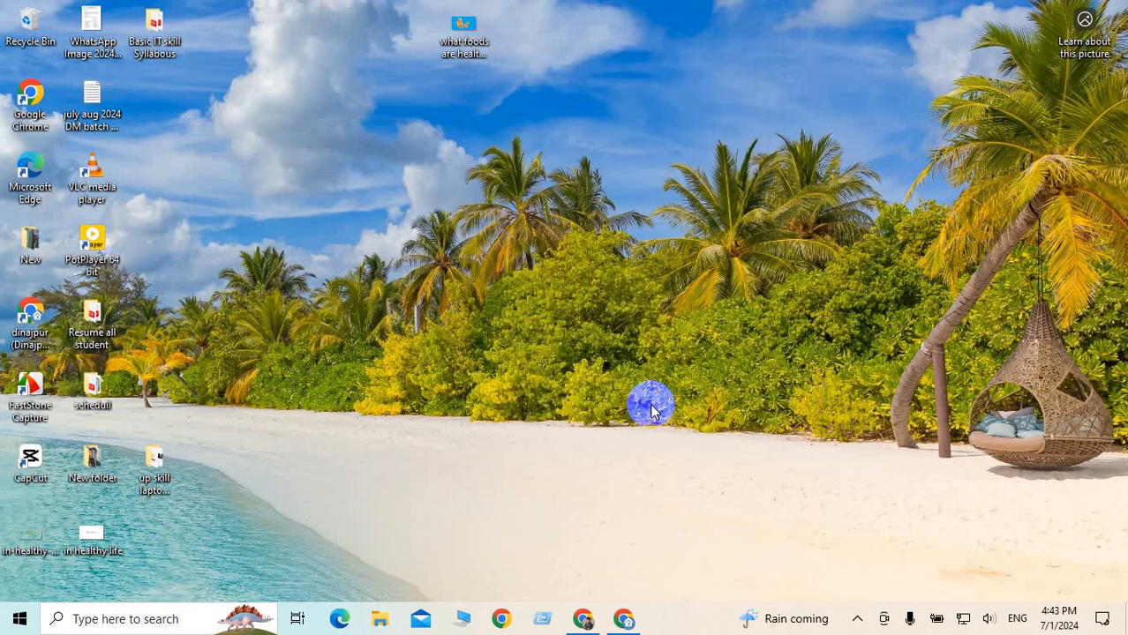
right_click(633, 93)
click(504, 126)
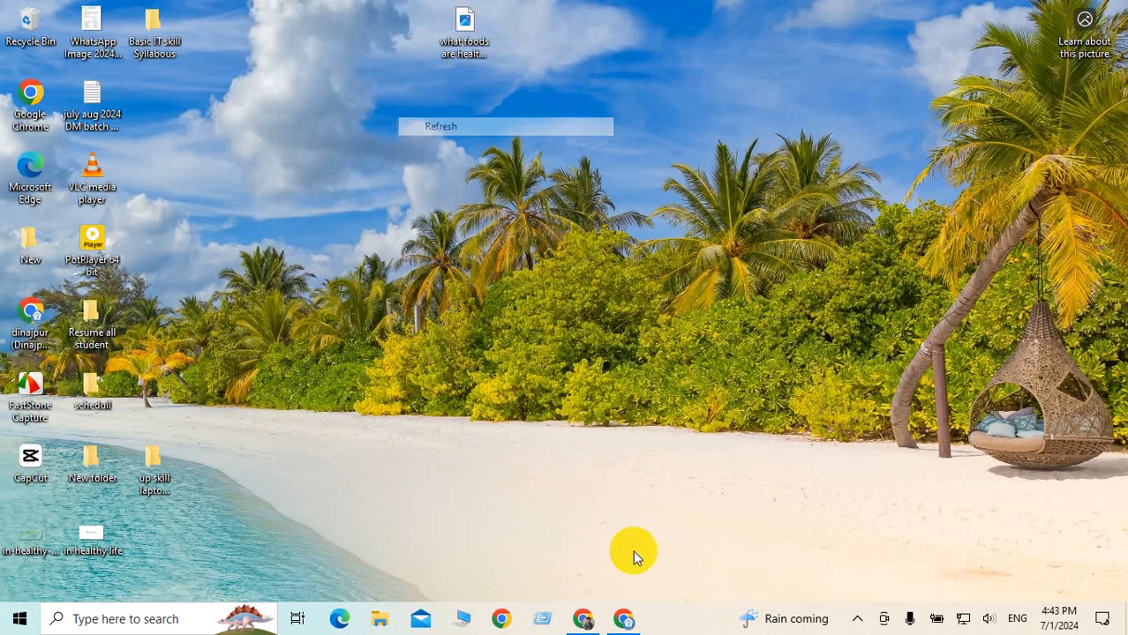
click(584, 620)
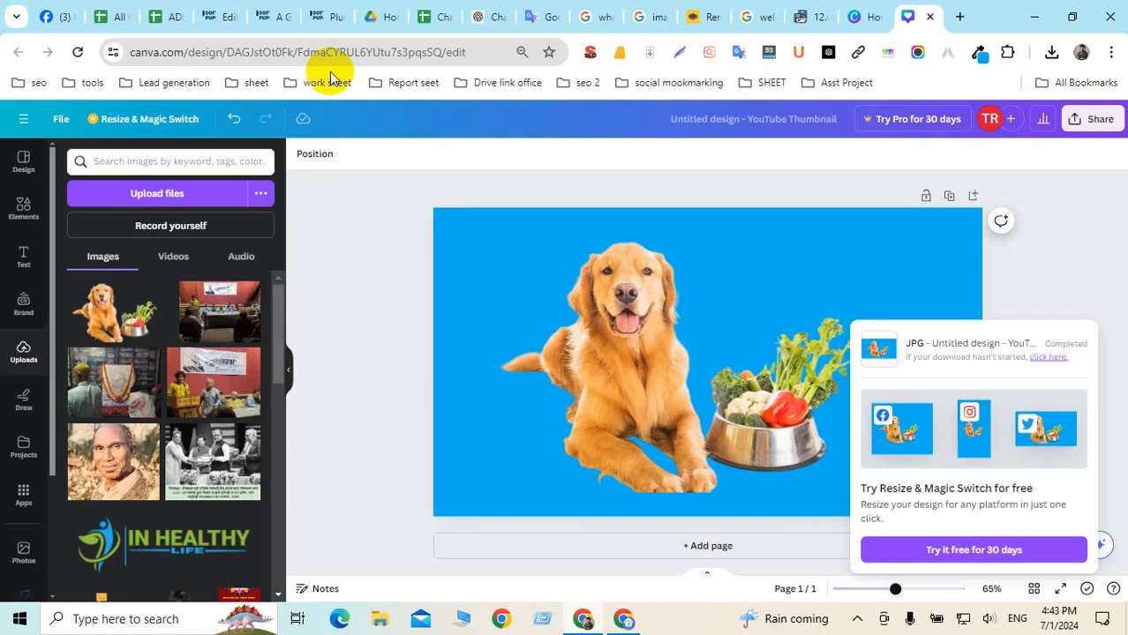
Upload the 'what foods are healthy for dogs' JPG in the post's featured-image media dialog
click(275, 17)
click(221, 16)
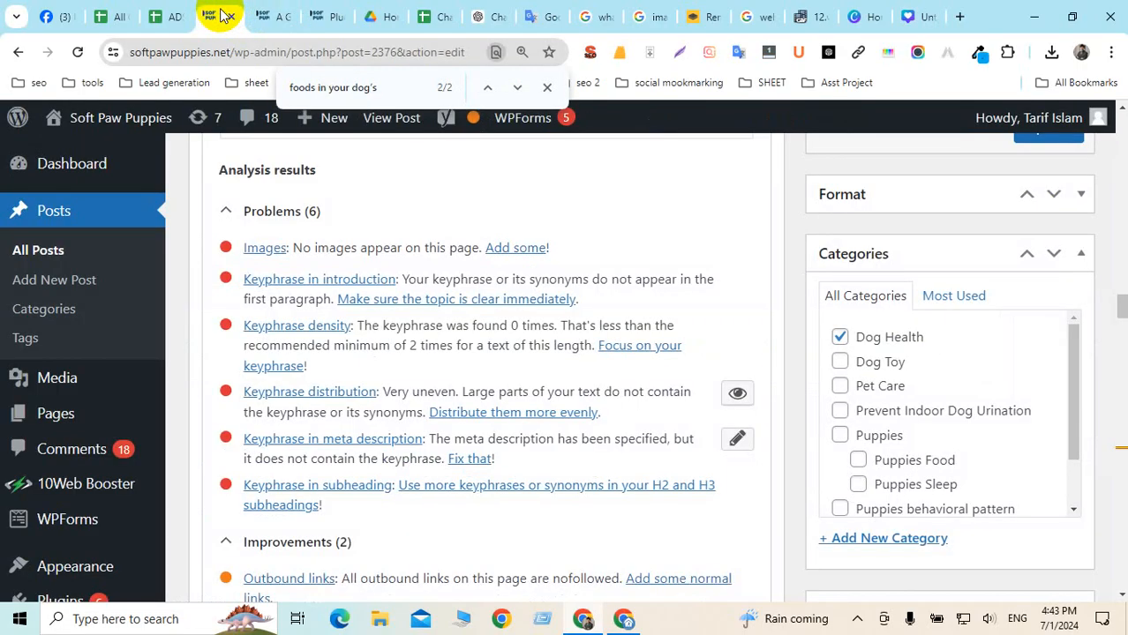
scroll(882, 370, down, 2)
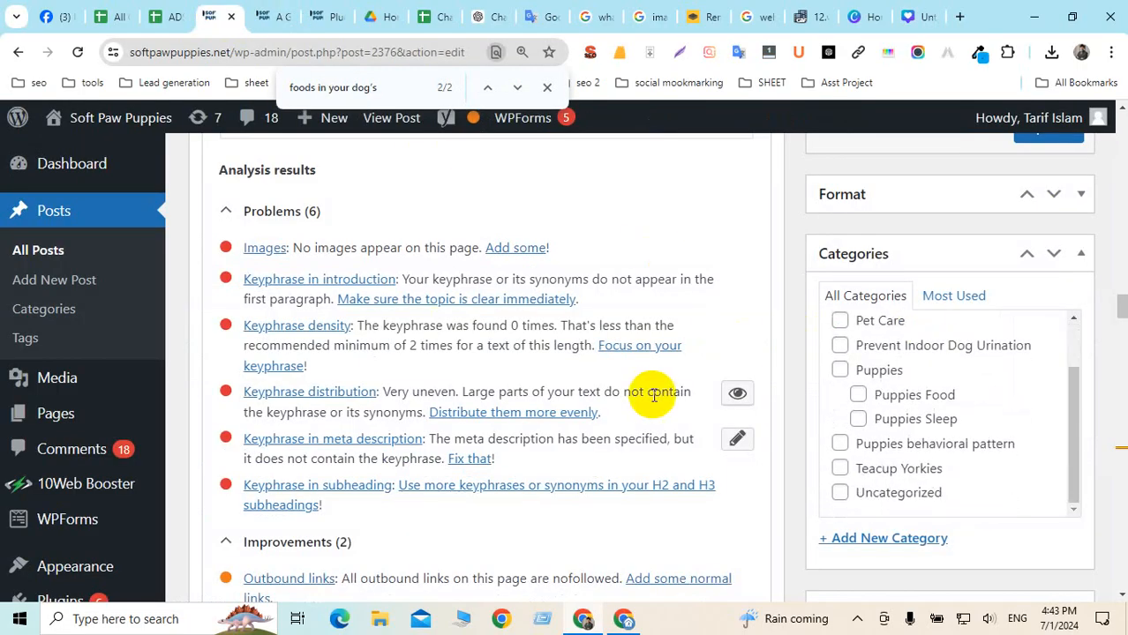
scroll(1101, 375, down, 10)
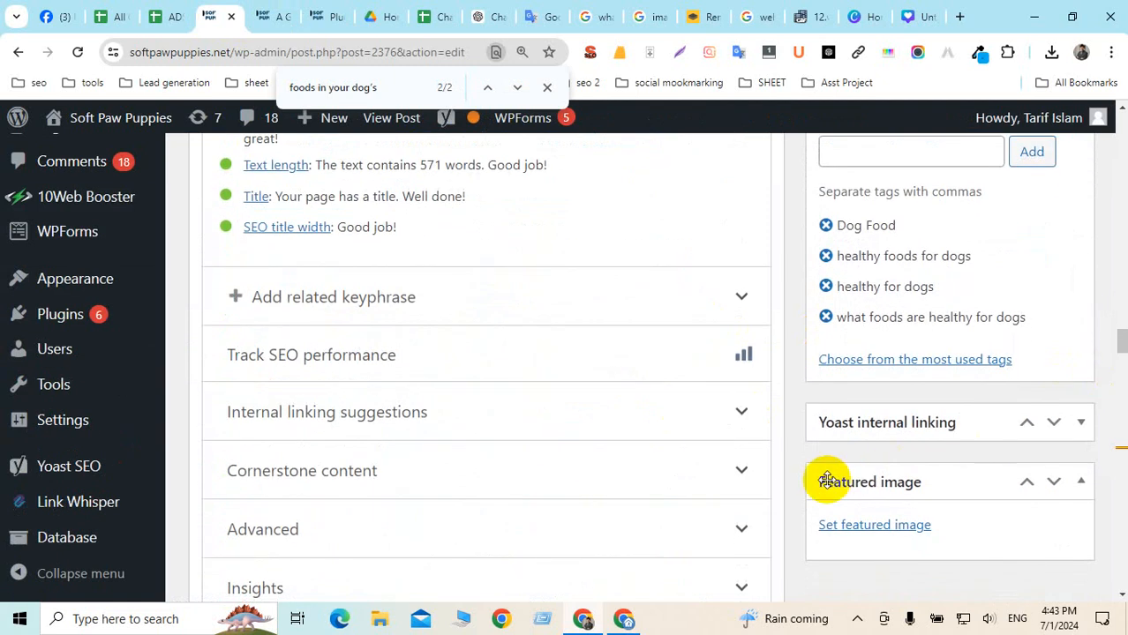
click(891, 526)
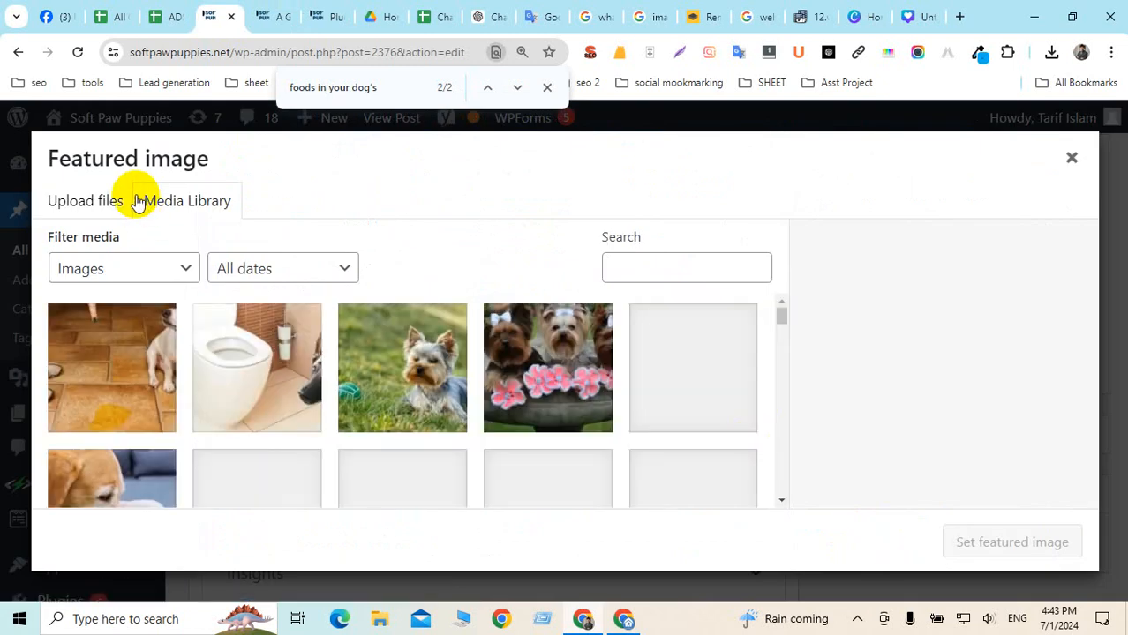
click(85, 200)
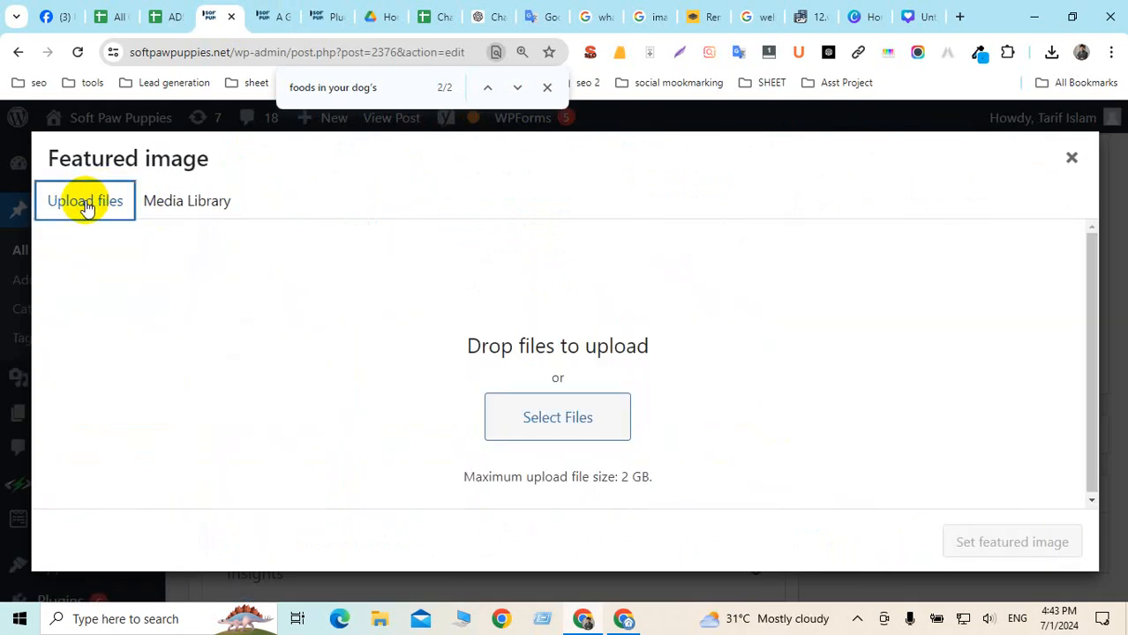
click(556, 422)
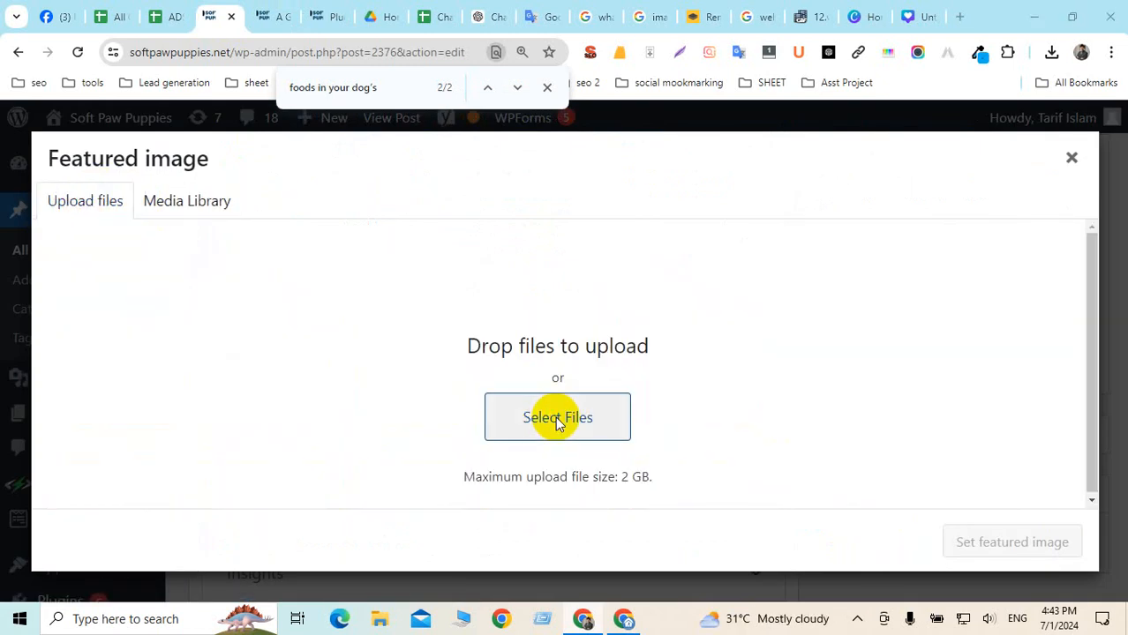
click(978, 150)
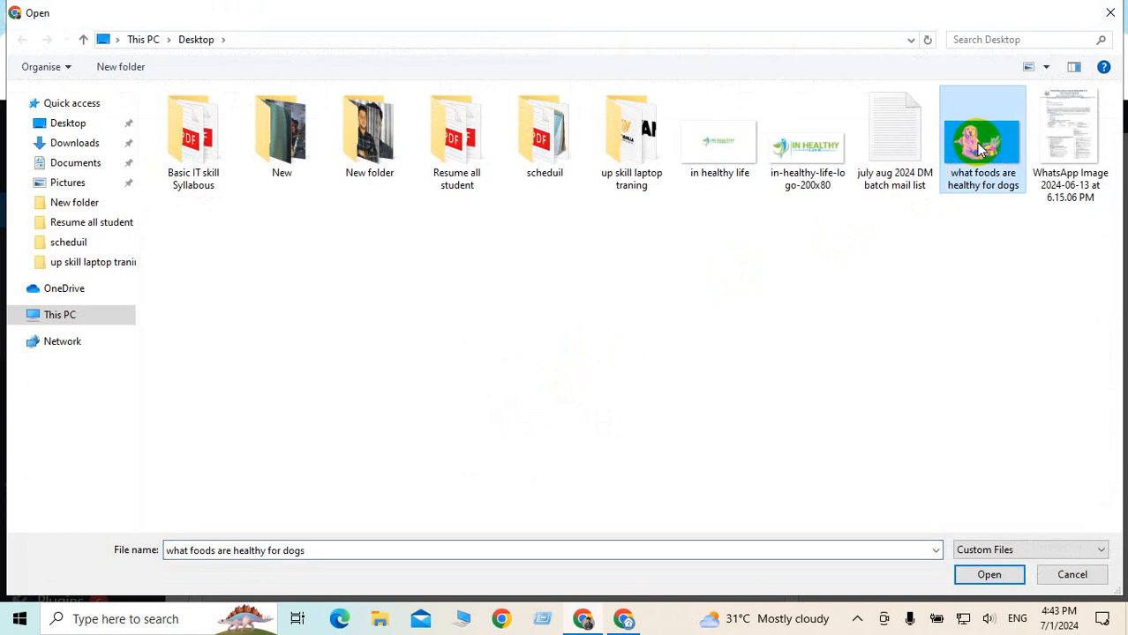
click(988, 575)
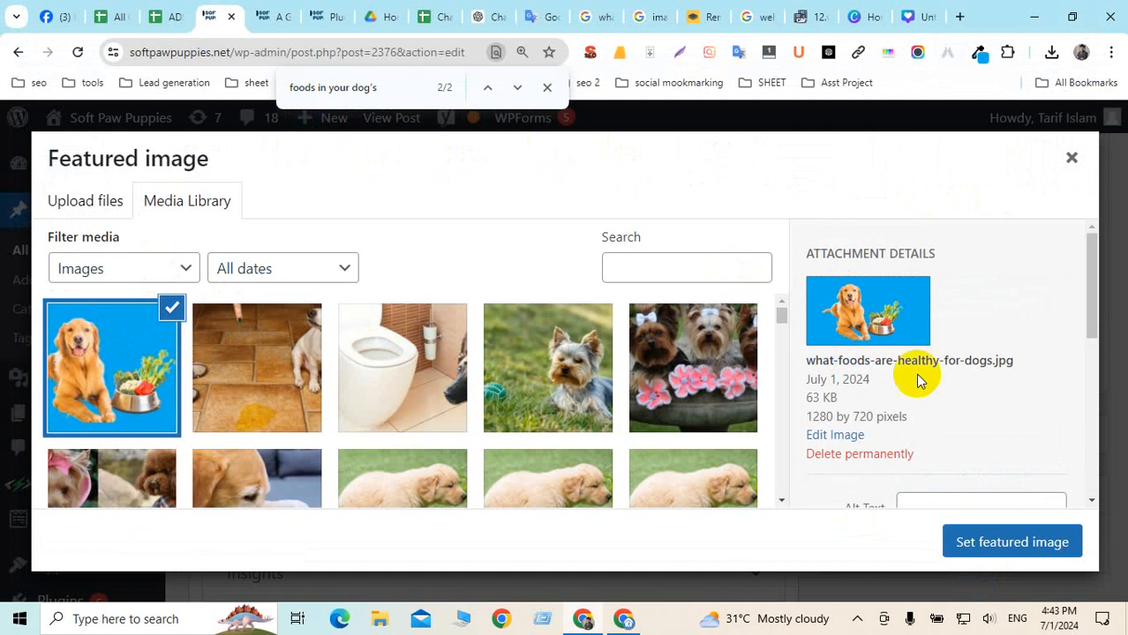
Clear the image caption and paste the file name into its alt text
scroll(986, 347, down, 1)
scroll(987, 347, down, 3)
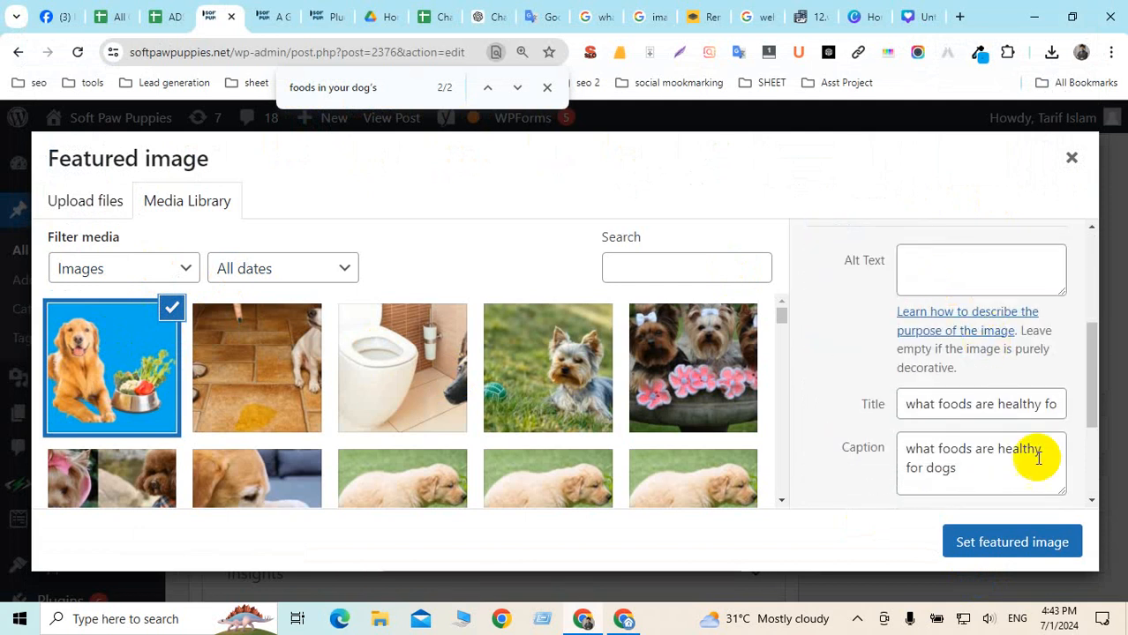
click(981, 476)
drag(981, 476, 900, 449)
key(ctrl+c)
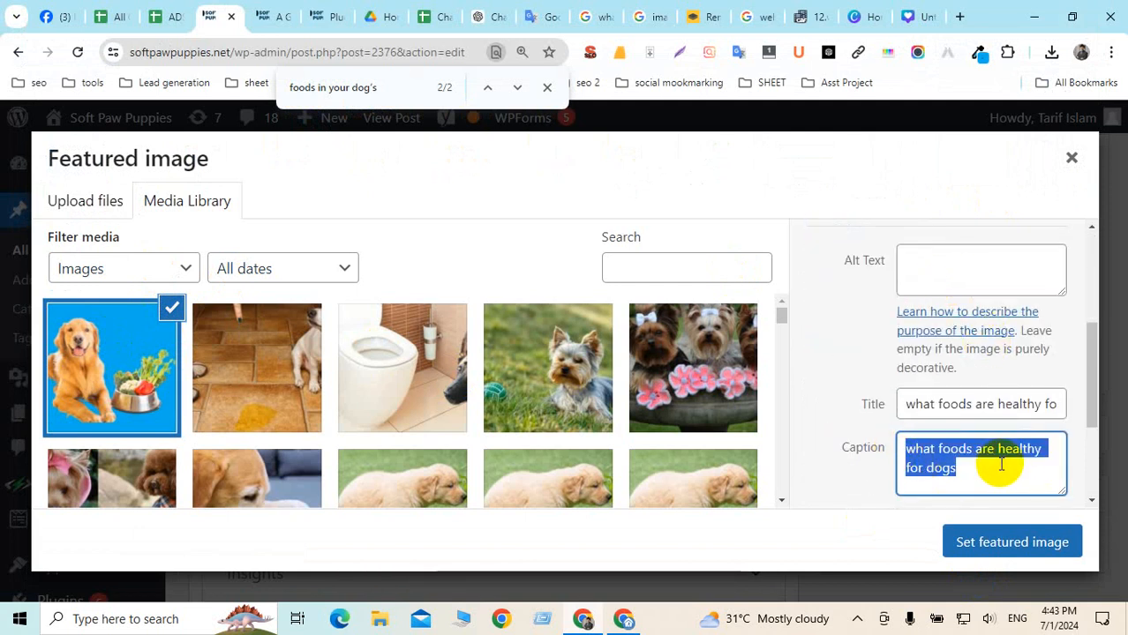
key(BackSpace)
click(927, 260)
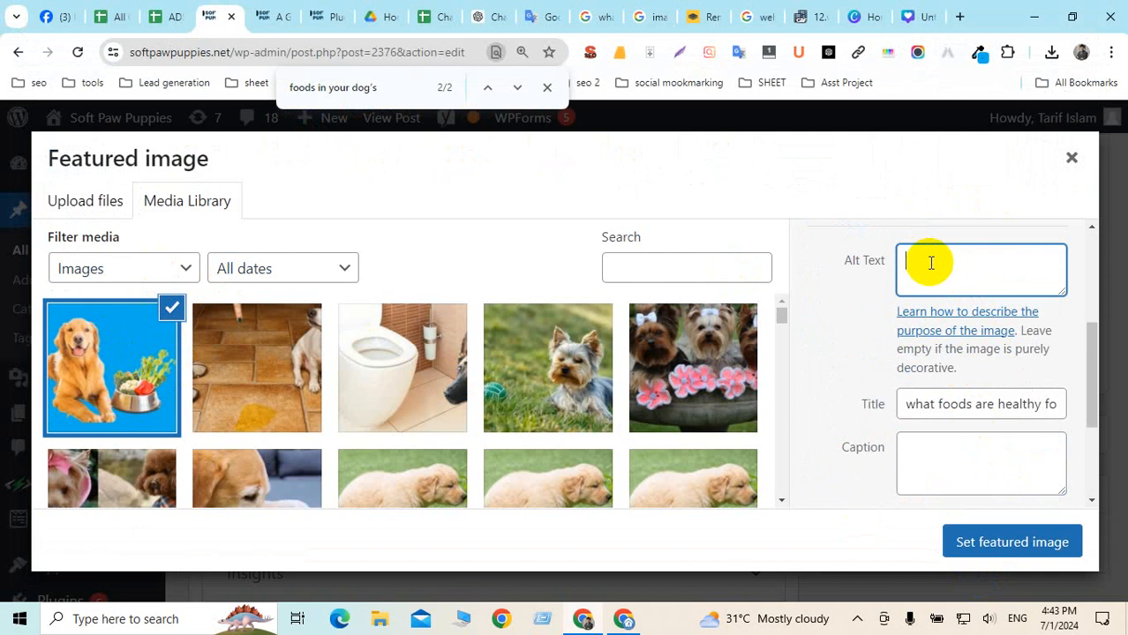
key(ctrl+v)
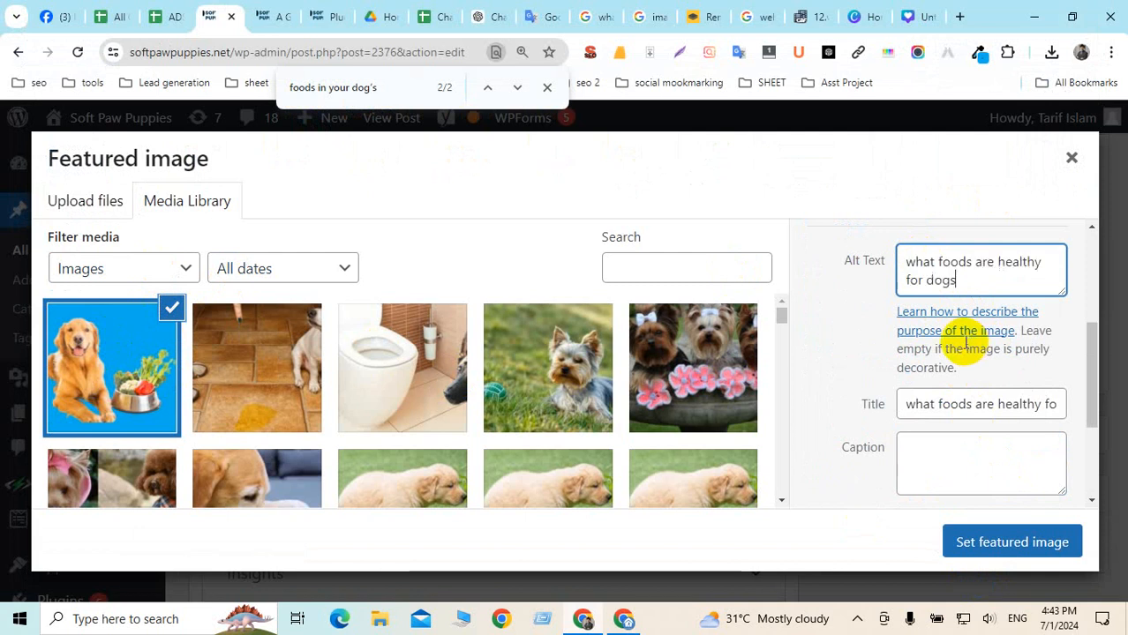
click(983, 404)
key(ctrl+a)
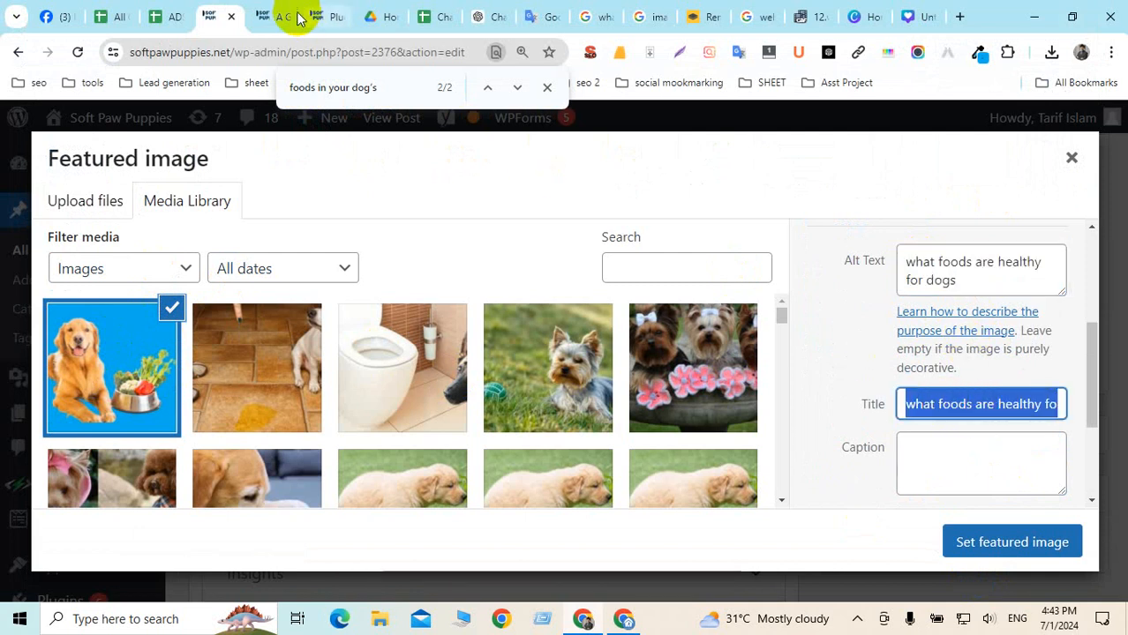
Replace the image title with the post slug copied from the live post's address bar
click(275, 16)
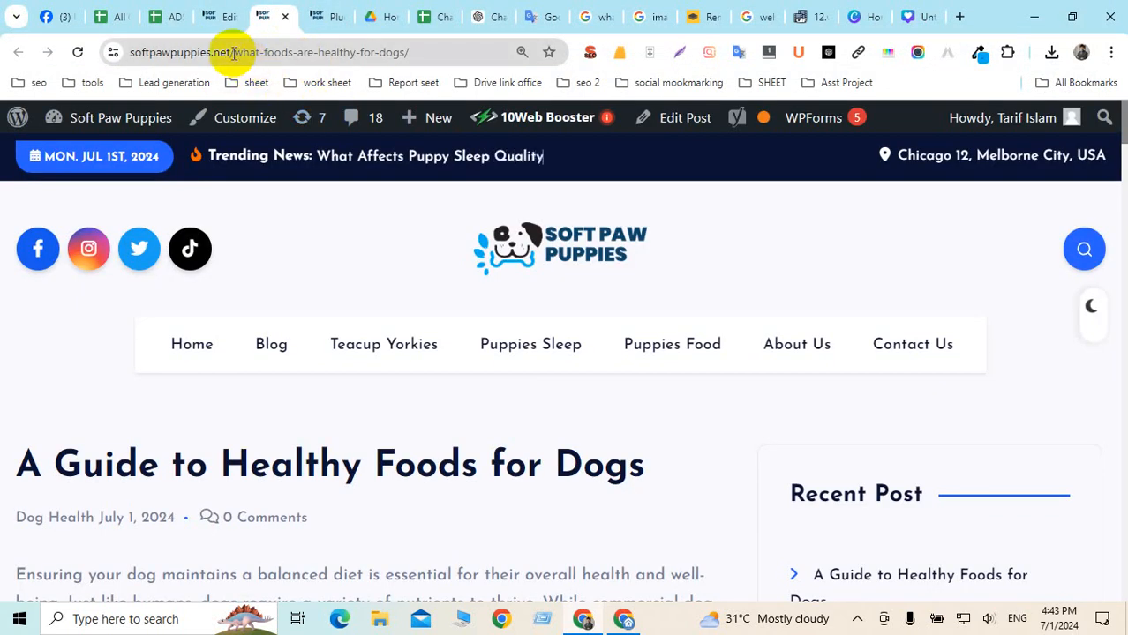
drag(235, 52, 428, 50)
key(ctrl+c)
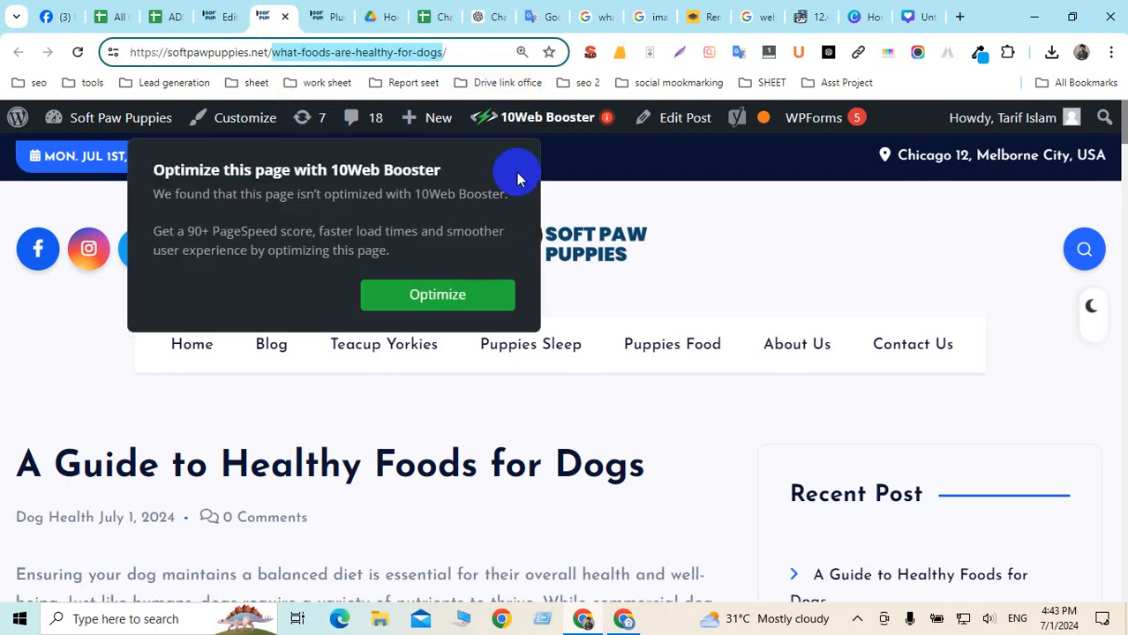
click(223, 17)
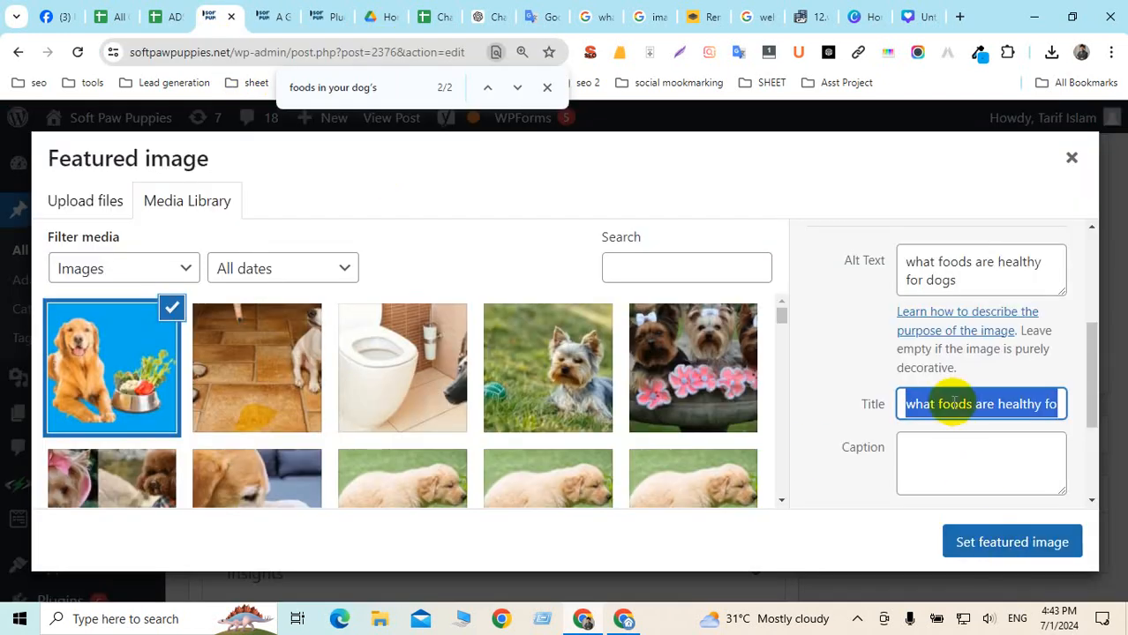
key(ctrl+v)
click(914, 448)
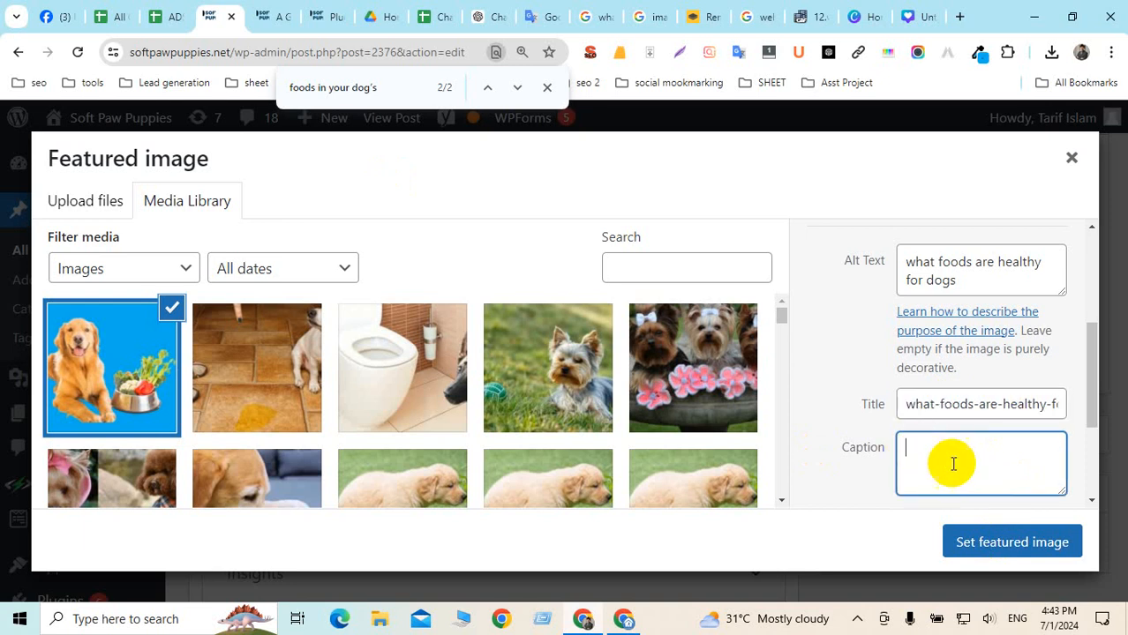
scroll(980, 463, down, 2)
click(934, 375)
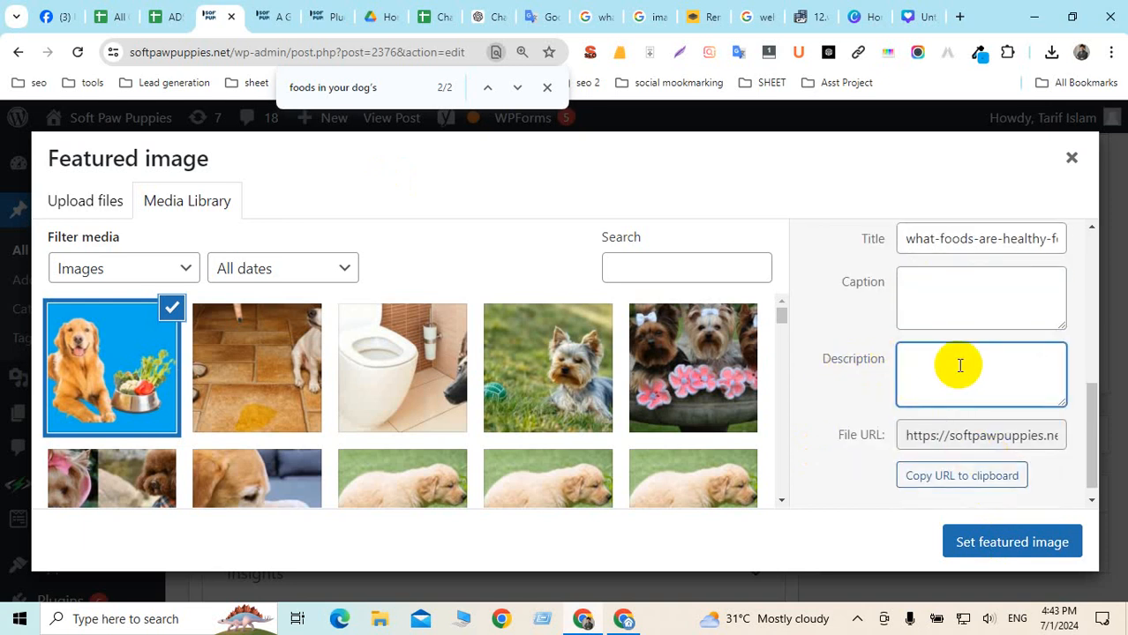
Paste the page's SEO meta description into the image description and set it as featured image
click(276, 16)
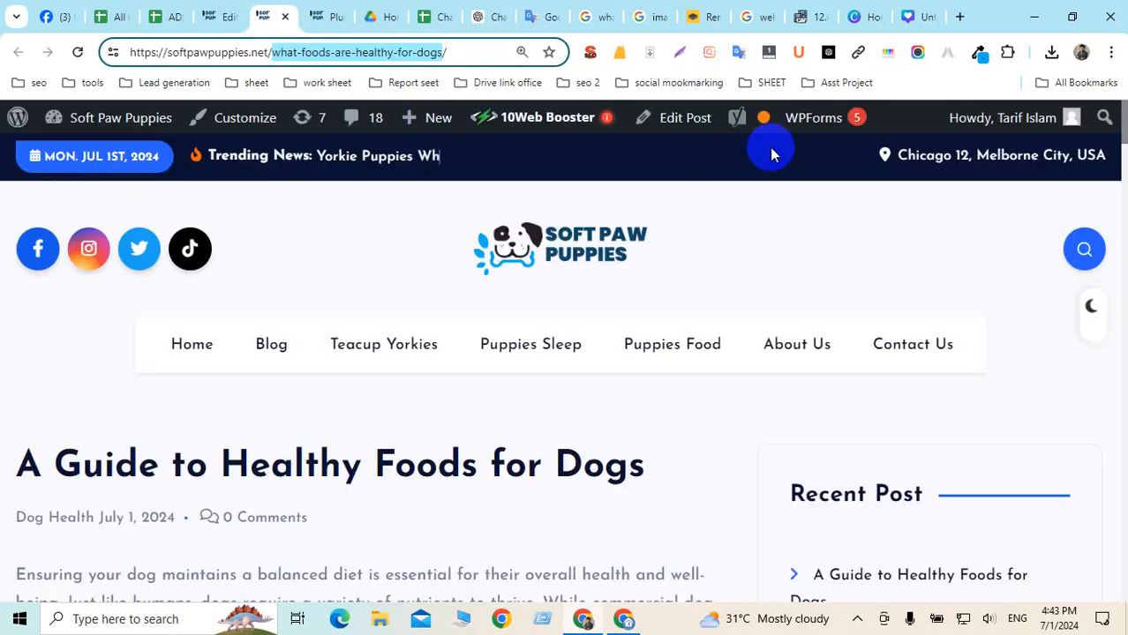
click(589, 55)
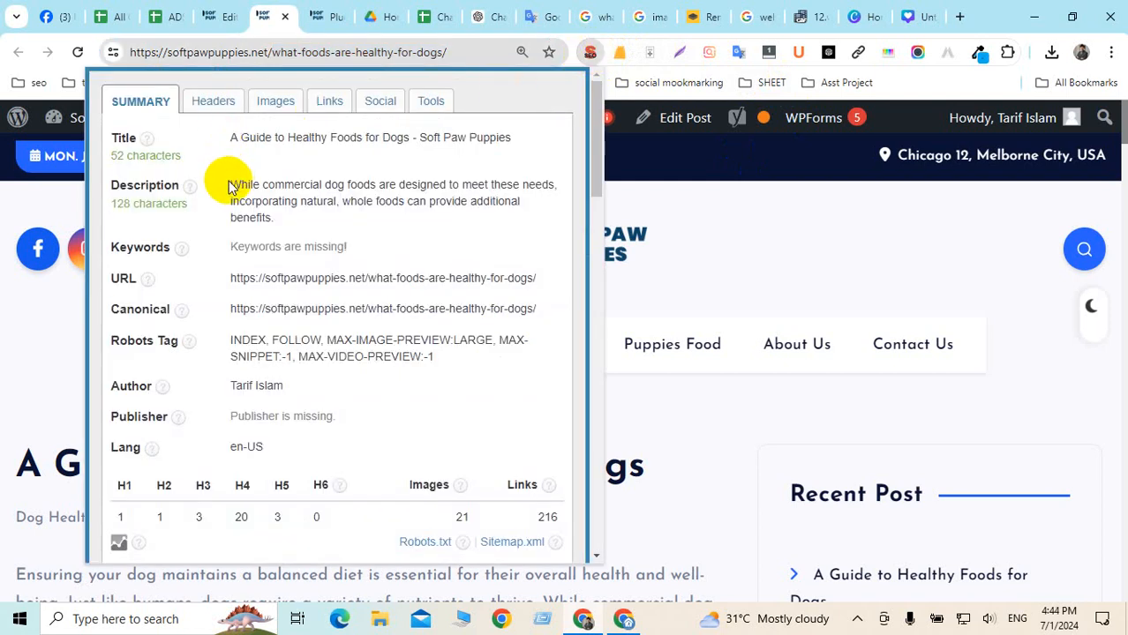
drag(229, 187, 272, 216)
right_click(394, 213)
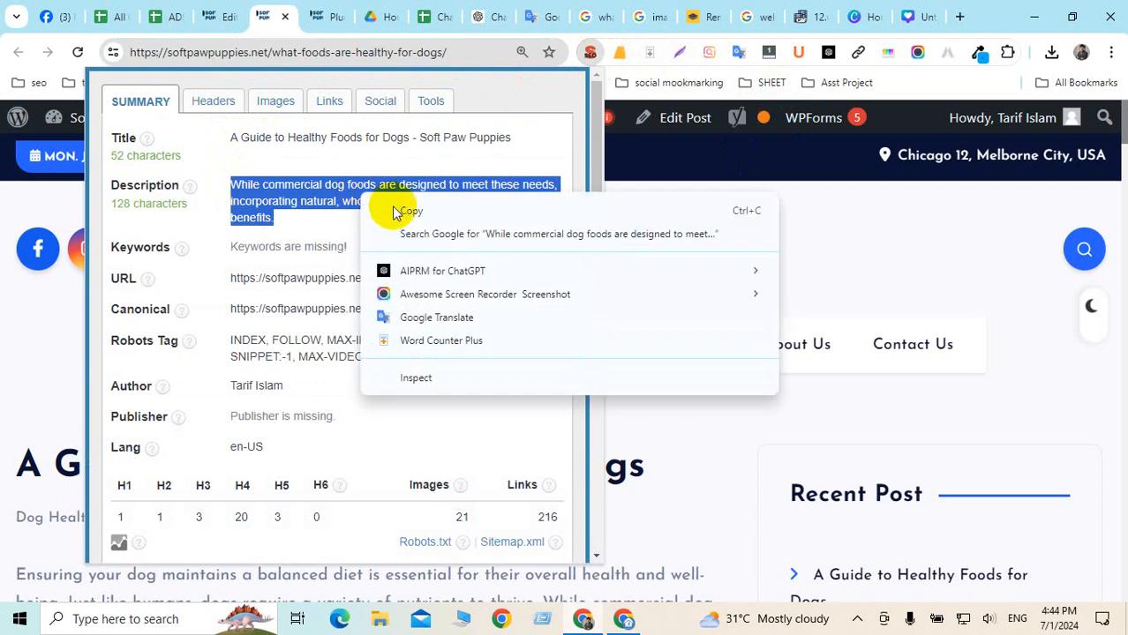
click(403, 212)
click(216, 17)
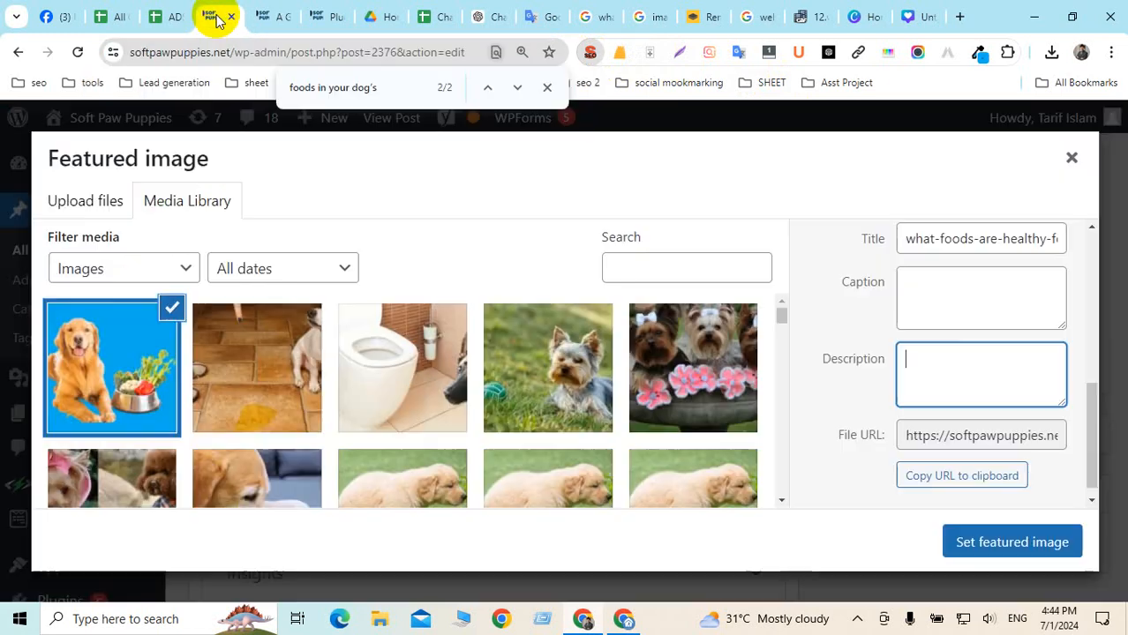
key(ctrl+v)
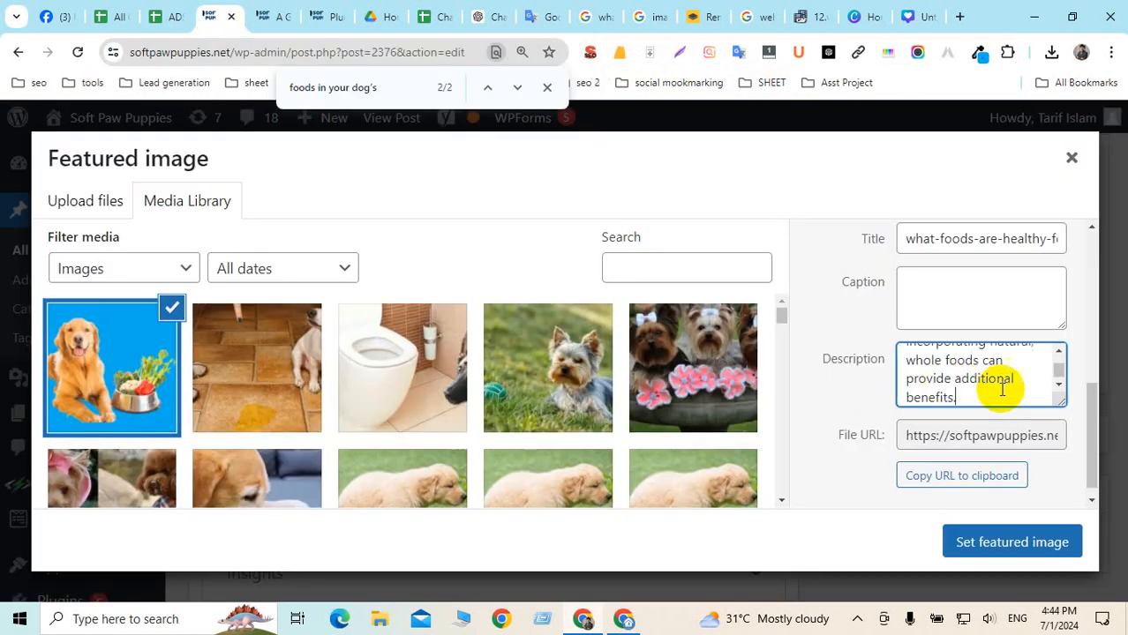
click(1014, 544)
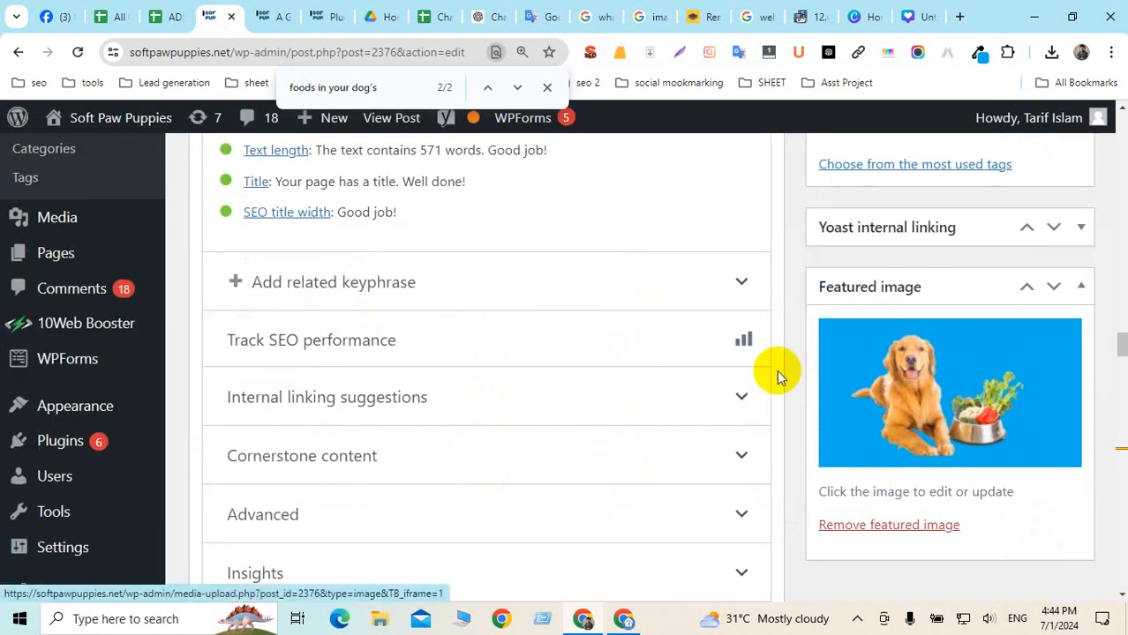
scroll(688, 385, up, 5)
scroll(691, 388, up, 5)
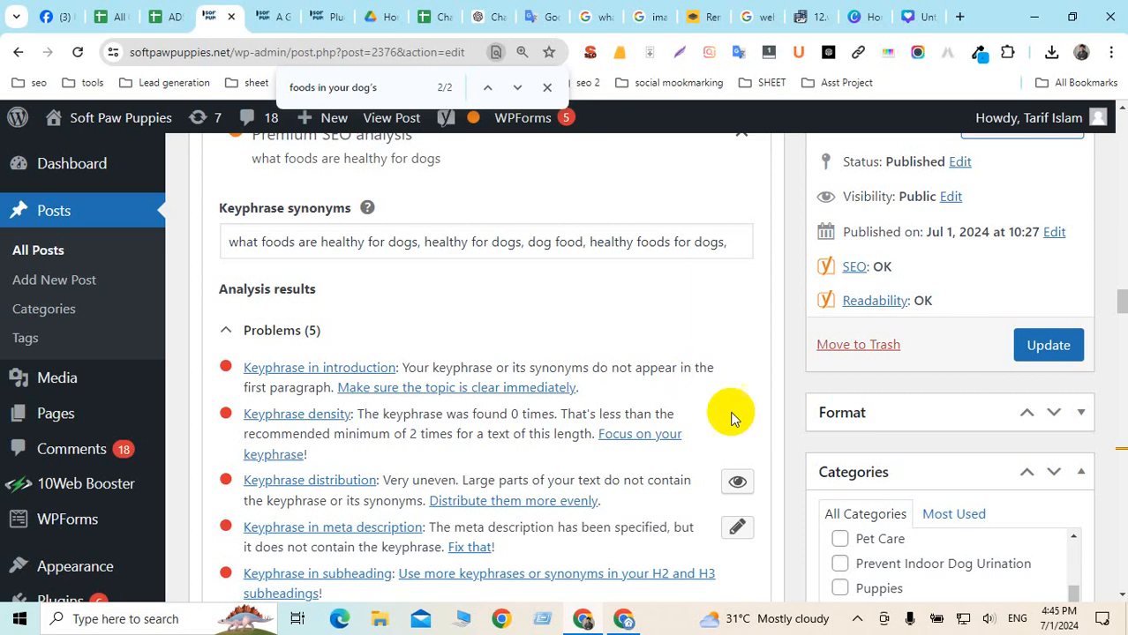
scroll(971, 371, down, 5)
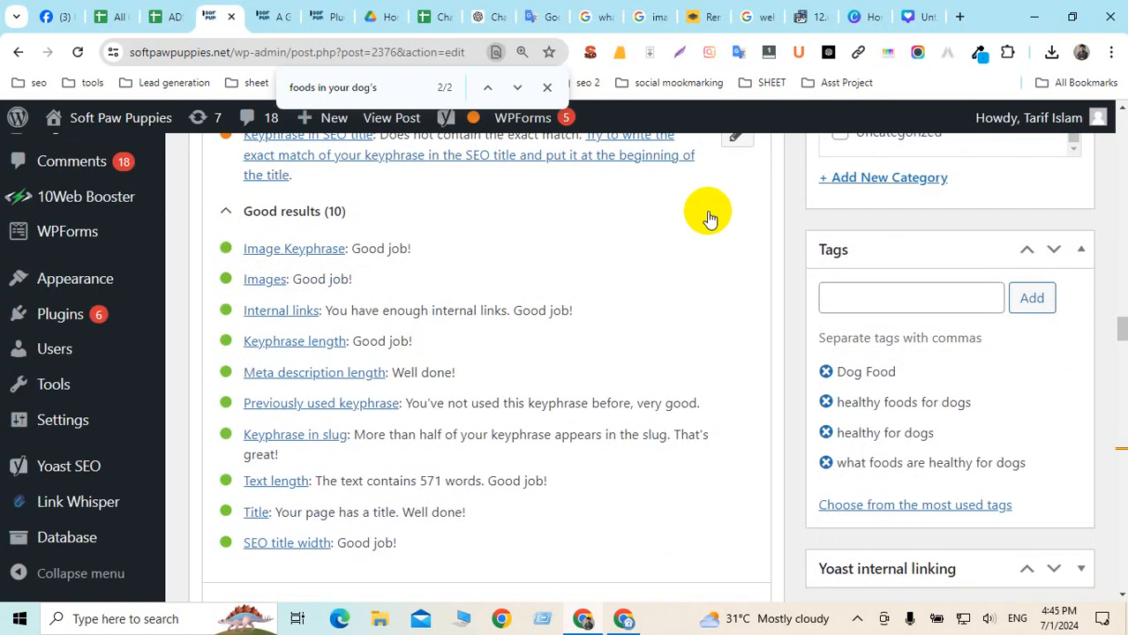
Screenshot the golden retriever with its food bowl from the dog-food image results and save it to Downloads
click(661, 16)
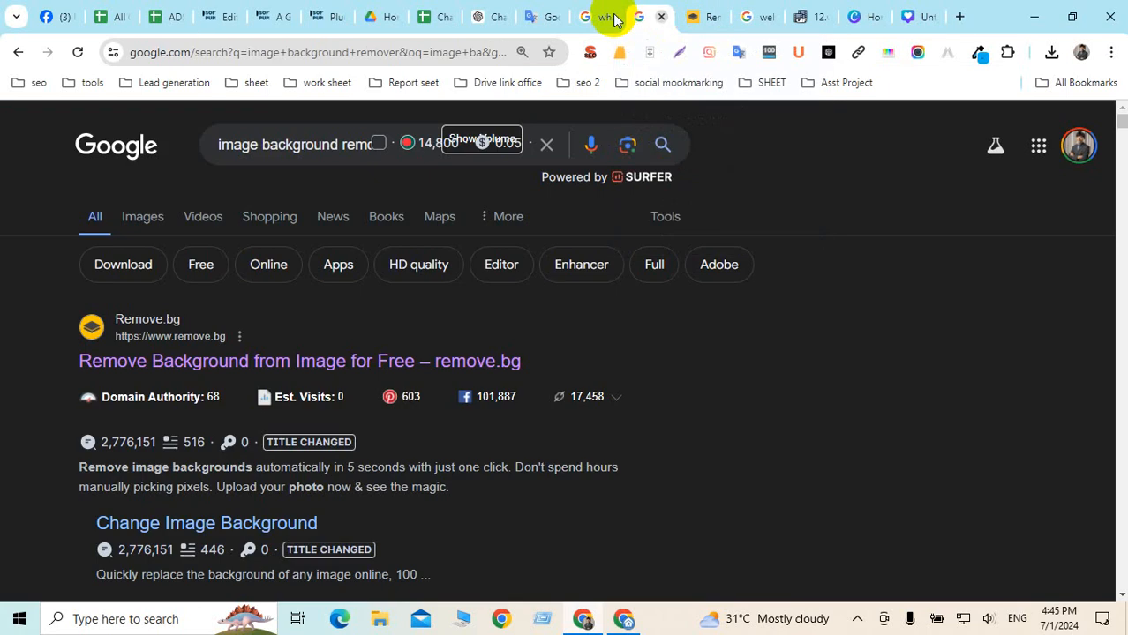
click(587, 17)
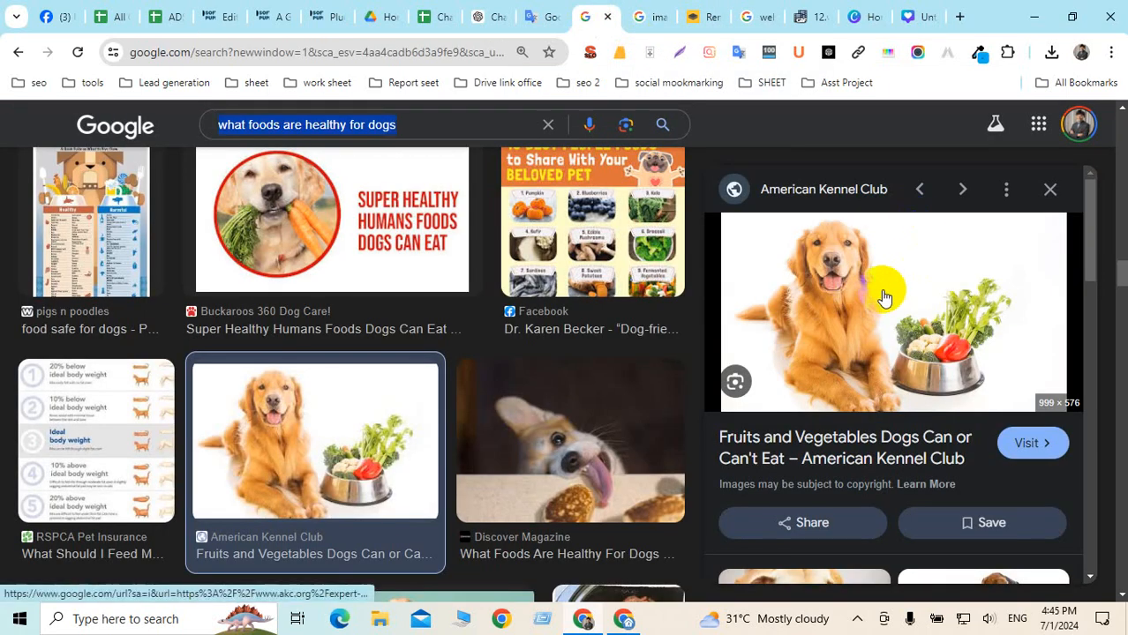
click(680, 52)
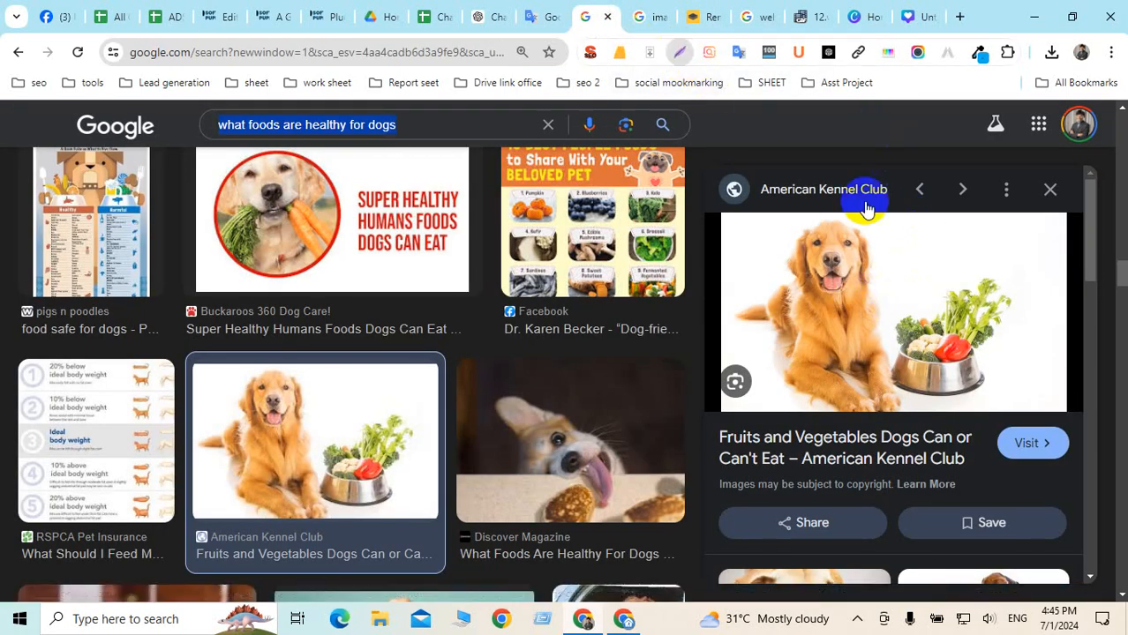
drag(733, 219, 1029, 407)
click(989, 422)
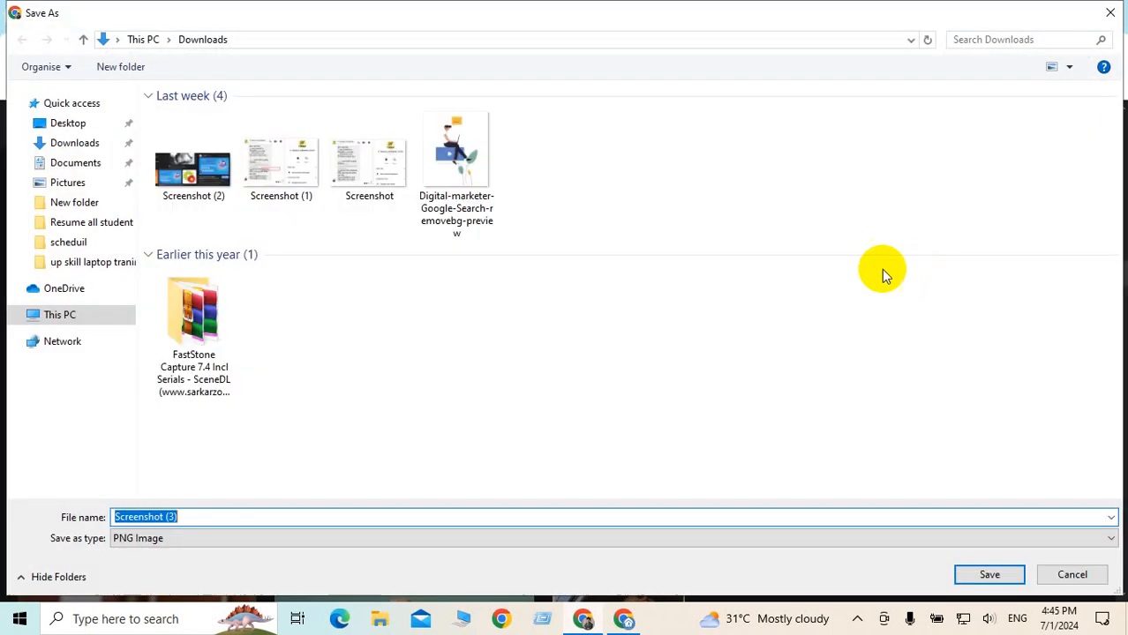
click(997, 574)
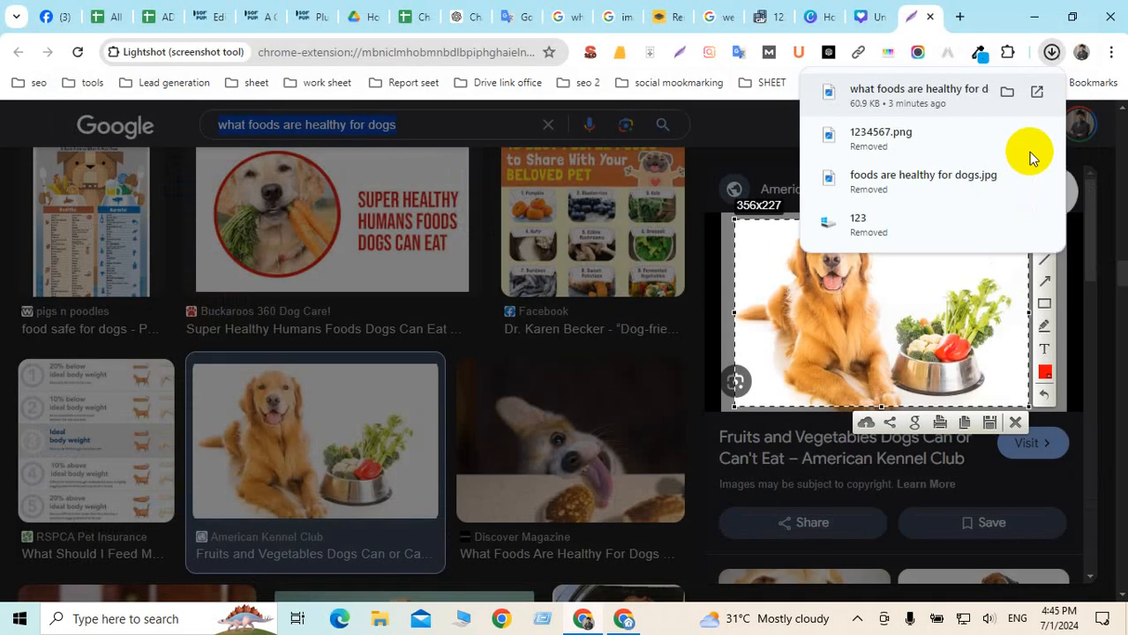
Minimise Chrome, refresh the desktop, then restore the browser and go back to the post editor
click(1034, 16)
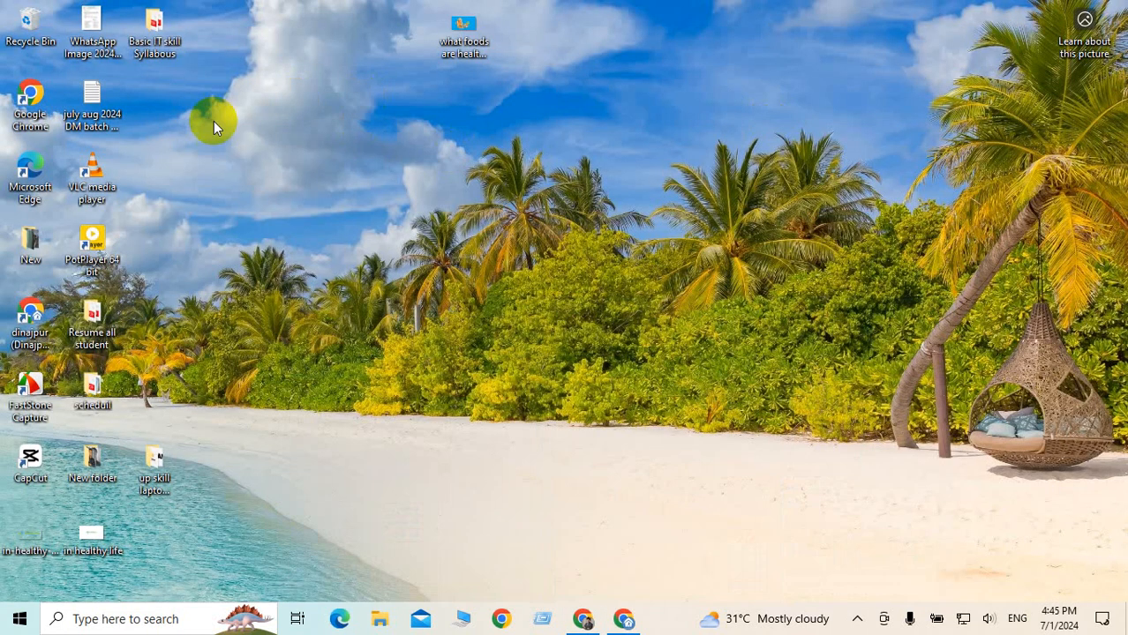
right_click(379, 227)
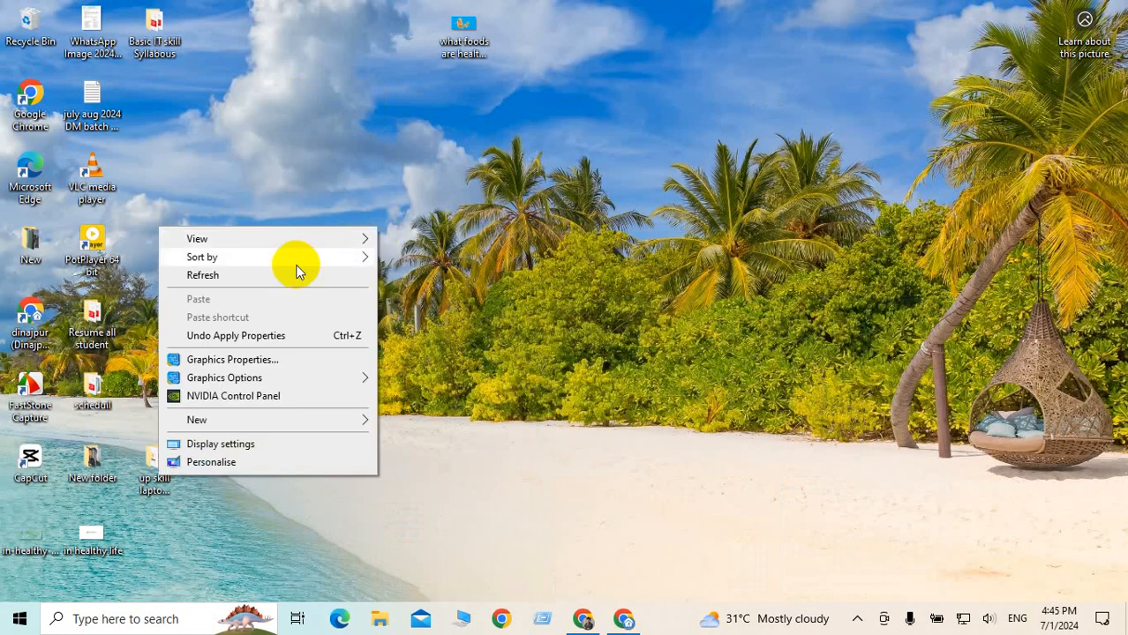
click(238, 274)
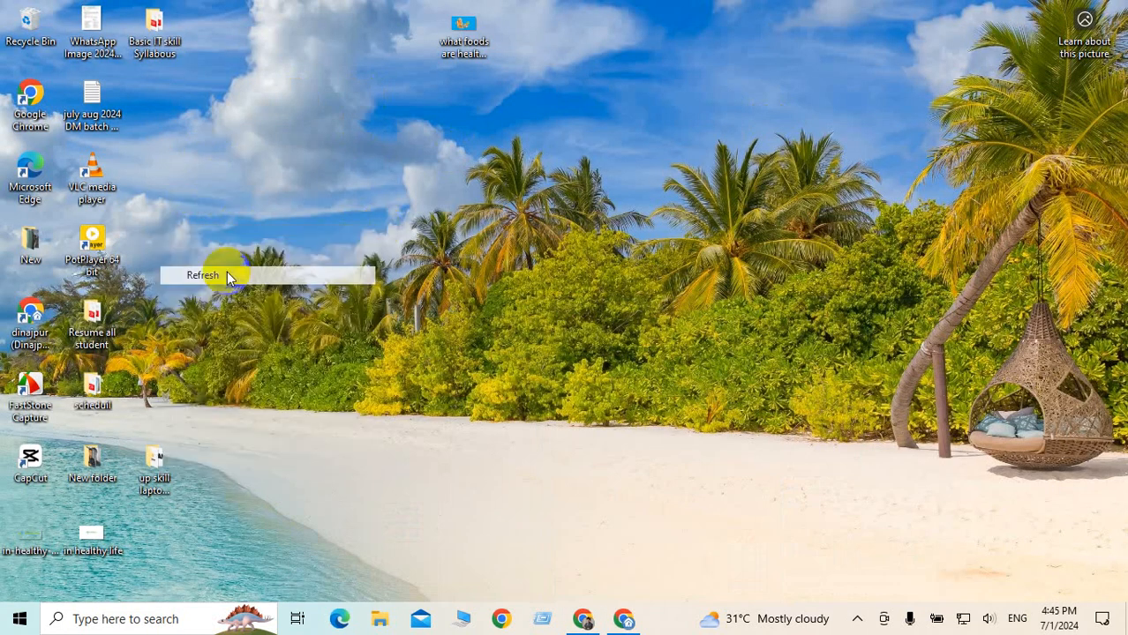
click(584, 614)
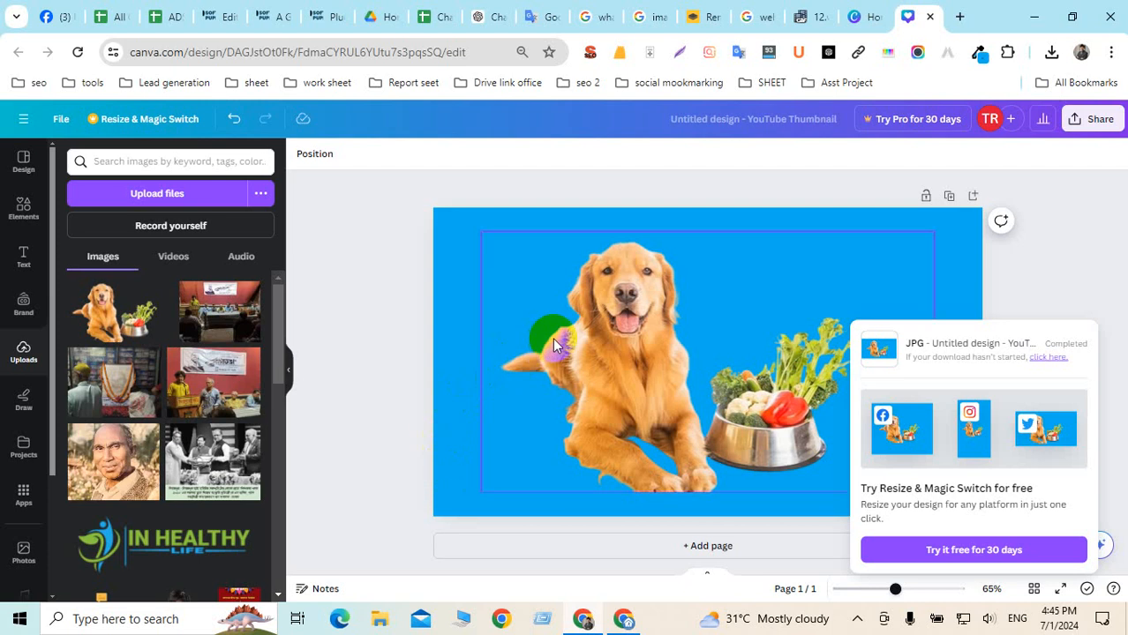
click(386, 292)
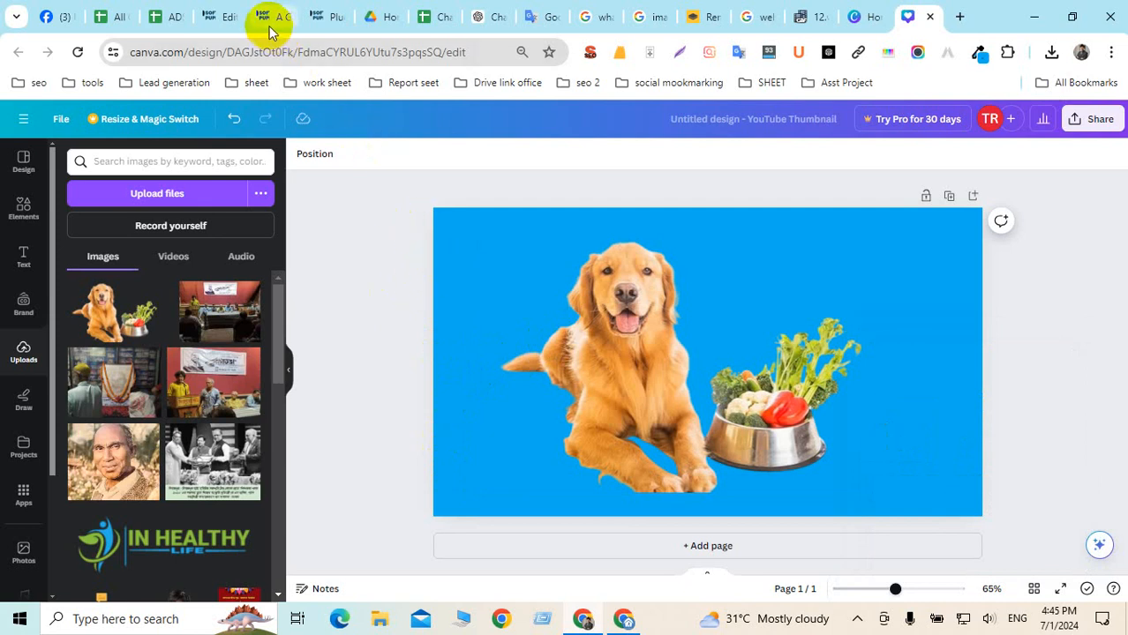
click(227, 20)
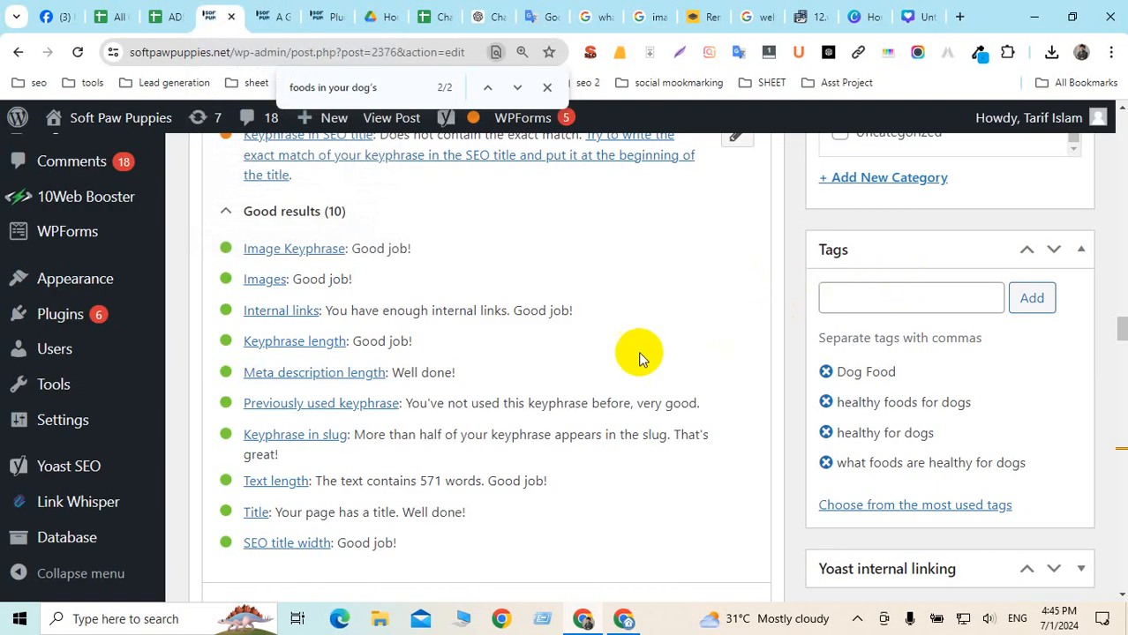
Scroll through the post and highlight Yoast's keyphrase-in-introduction warning in the Problems list
scroll(584, 354, down, 5)
scroll(590, 362, down, 10)
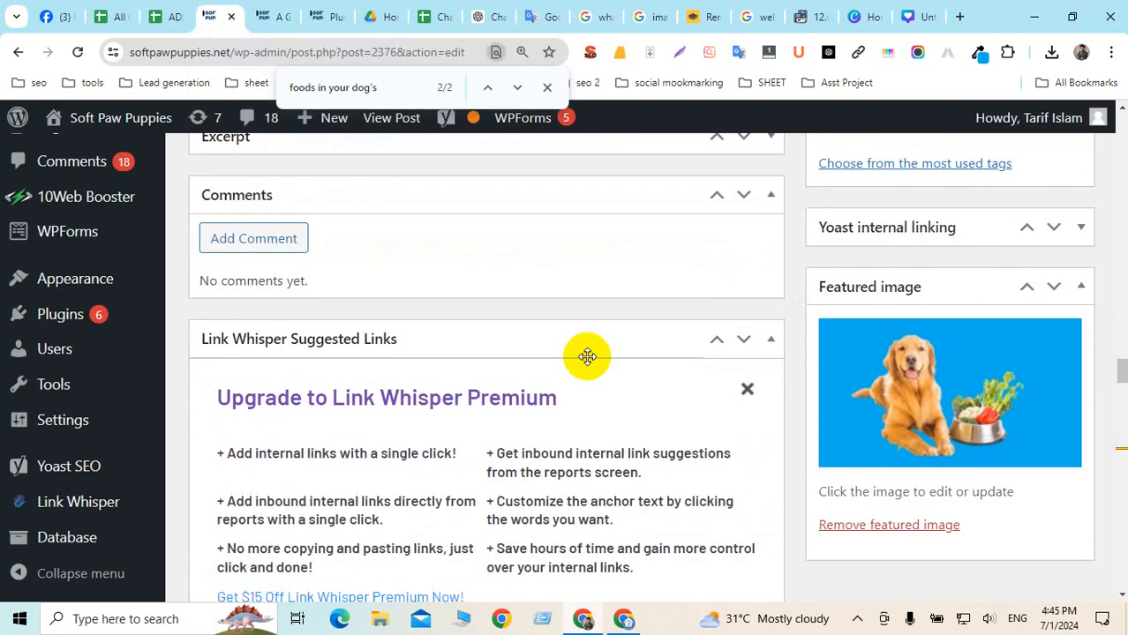
scroll(589, 362, down, 8)
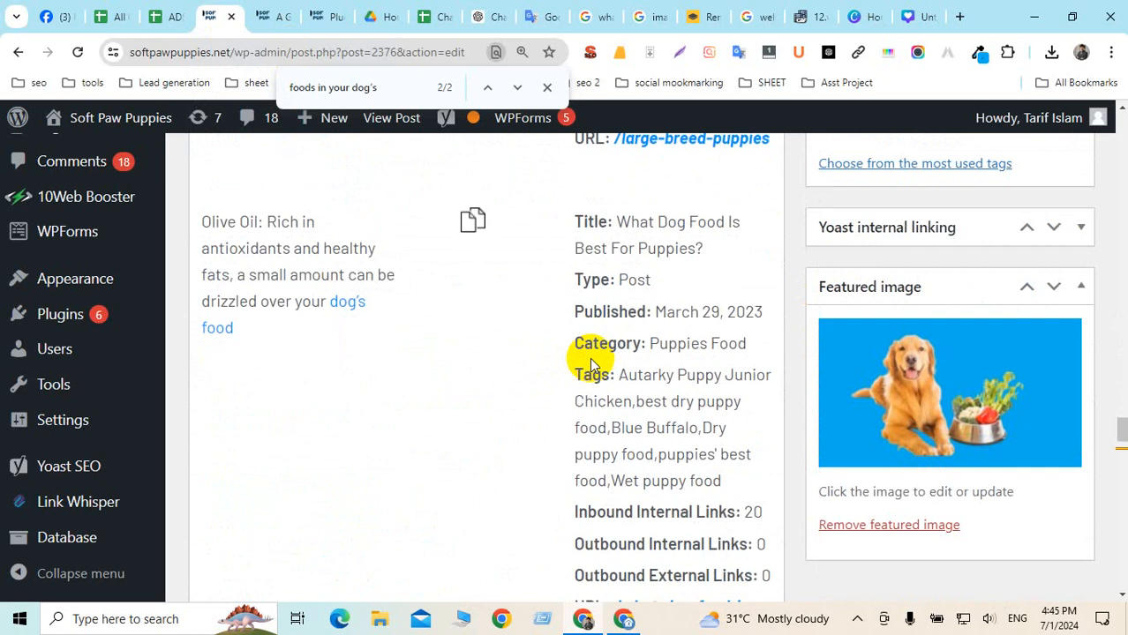
scroll(684, 371, down, 5)
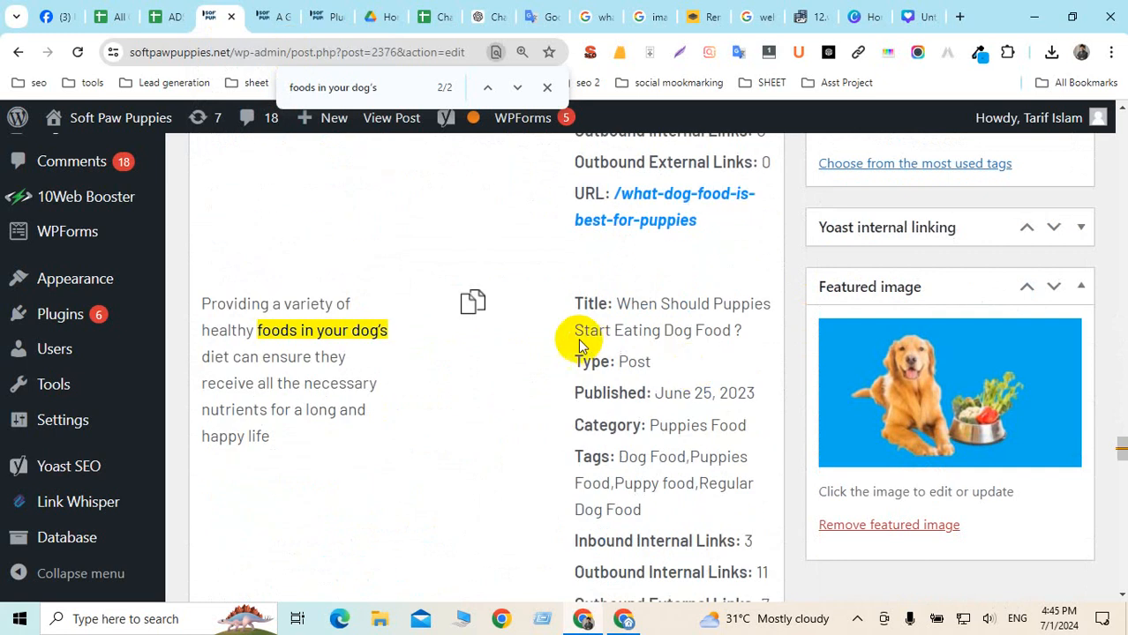
scroll(597, 325, up, 20)
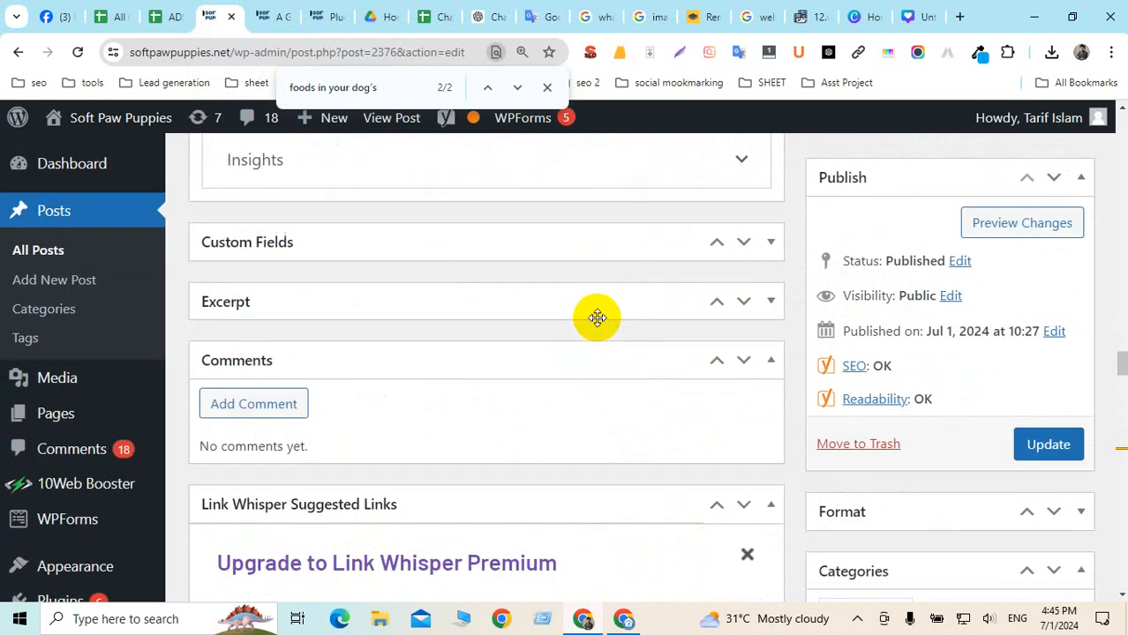
scroll(597, 325, up, 10)
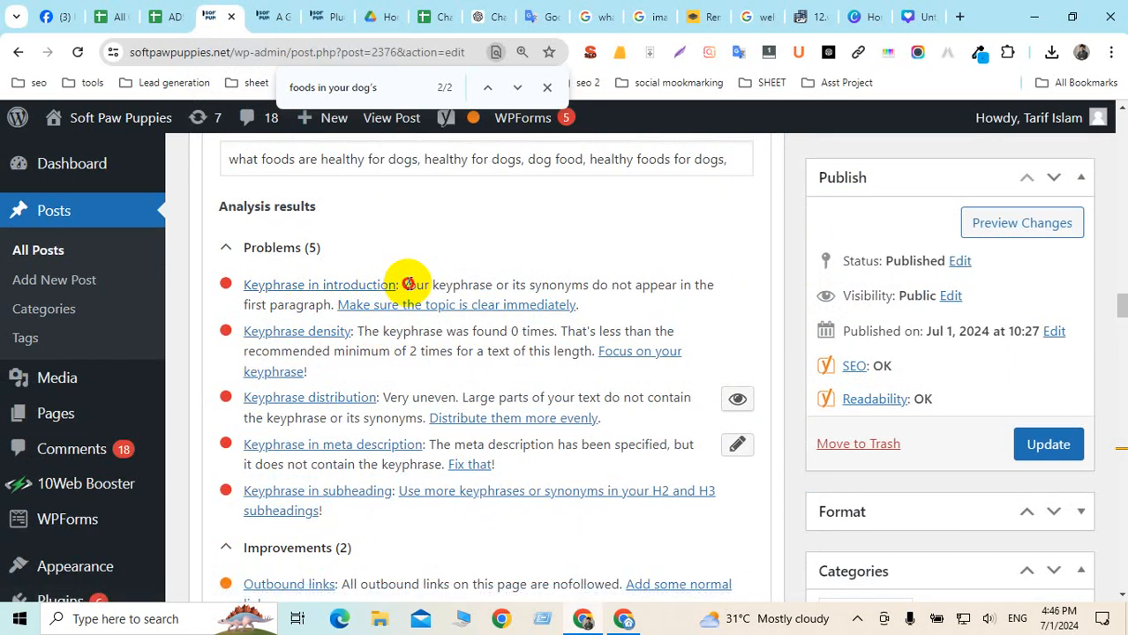
drag(408, 284, 675, 282)
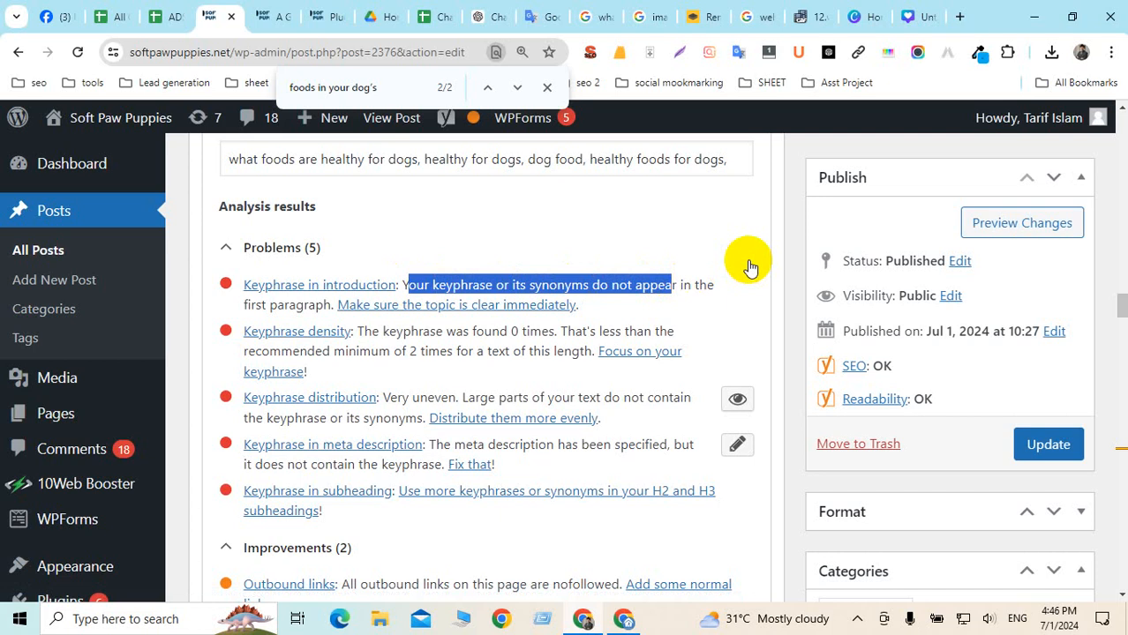
click(790, 243)
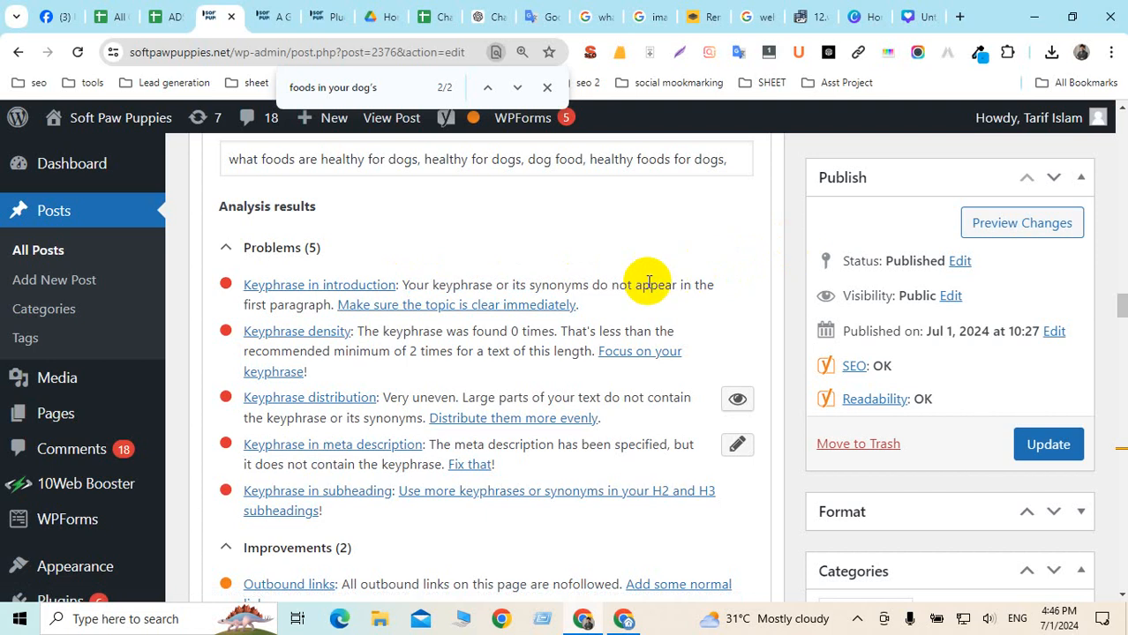
scroll(649, 281, up, 15)
scroll(648, 281, up, 10)
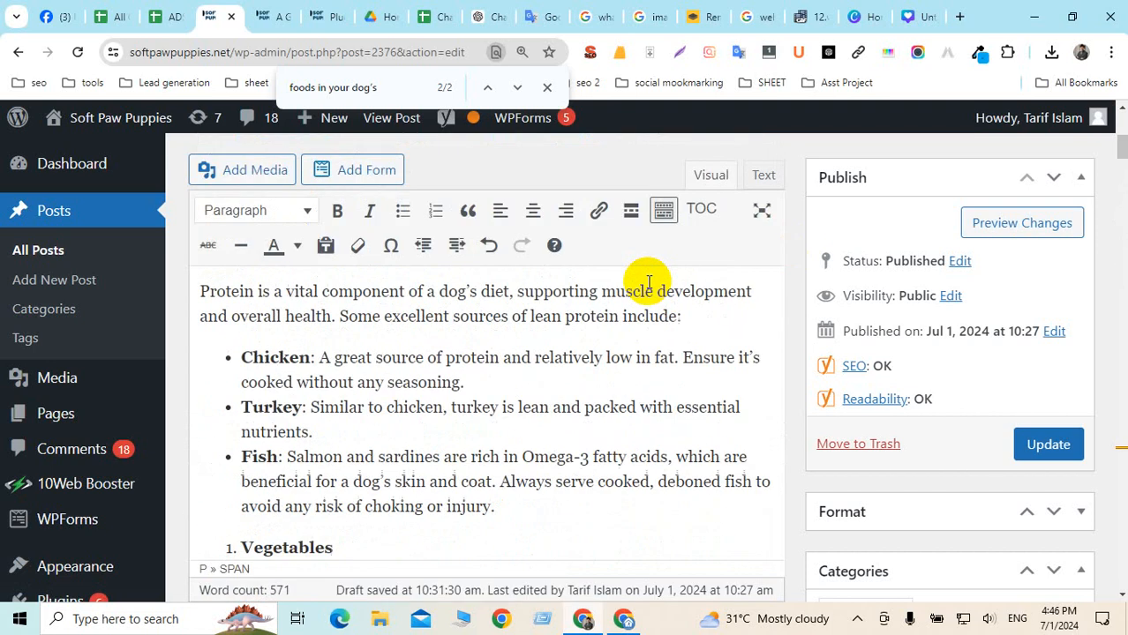
Select the introduction's opening sentence to check where the keyphrase should go
scroll(648, 280, down, 5)
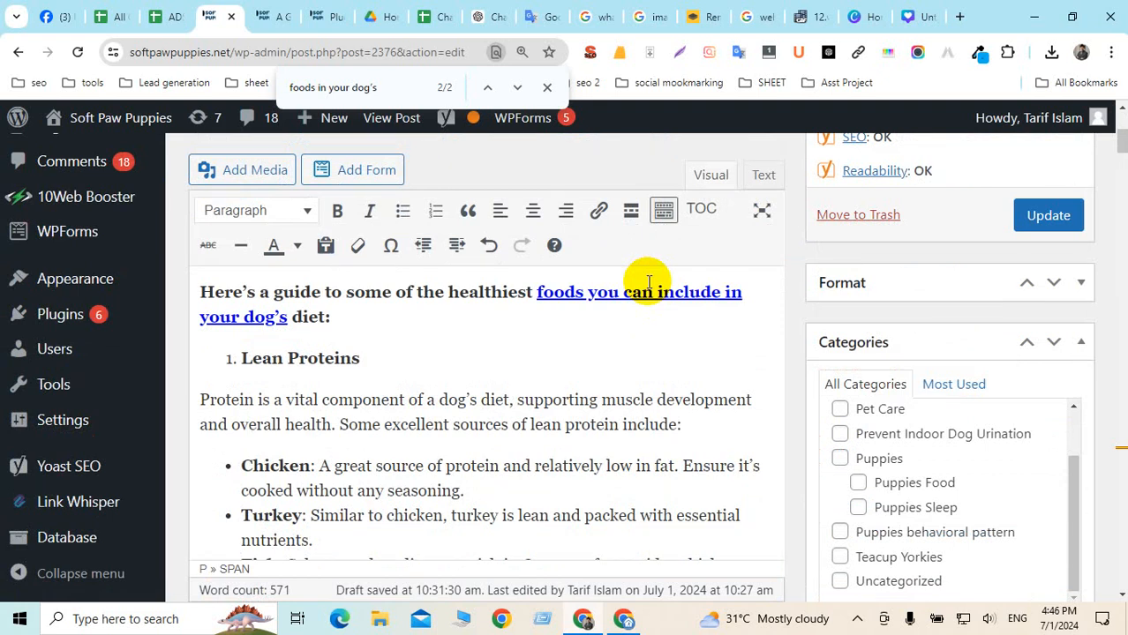
scroll(649, 280, up, 5)
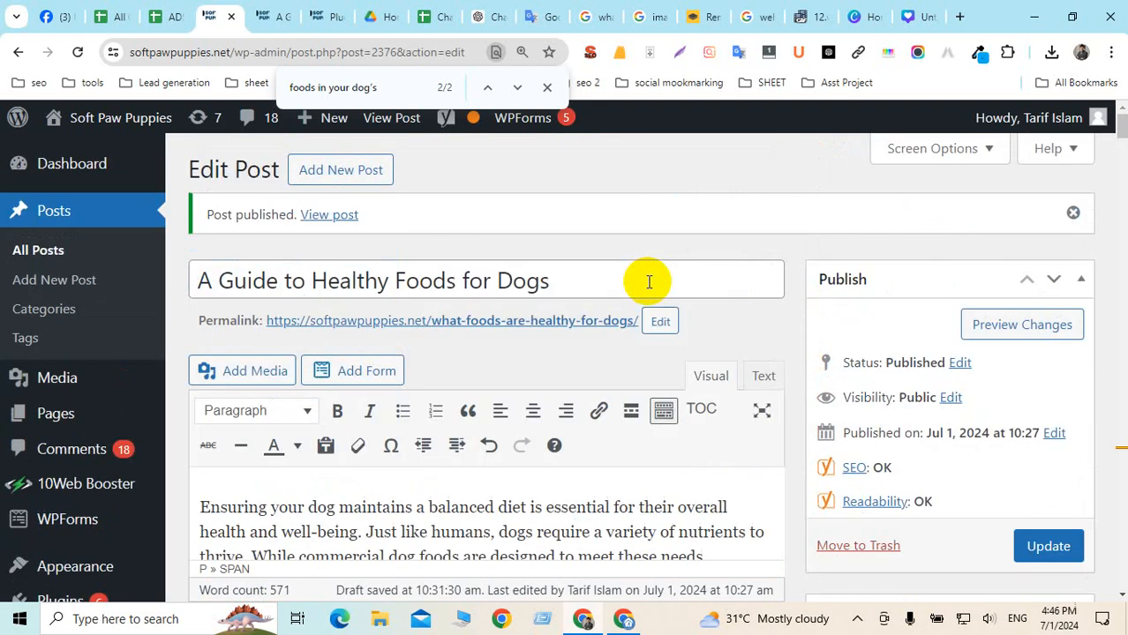
scroll(649, 282, down, 2)
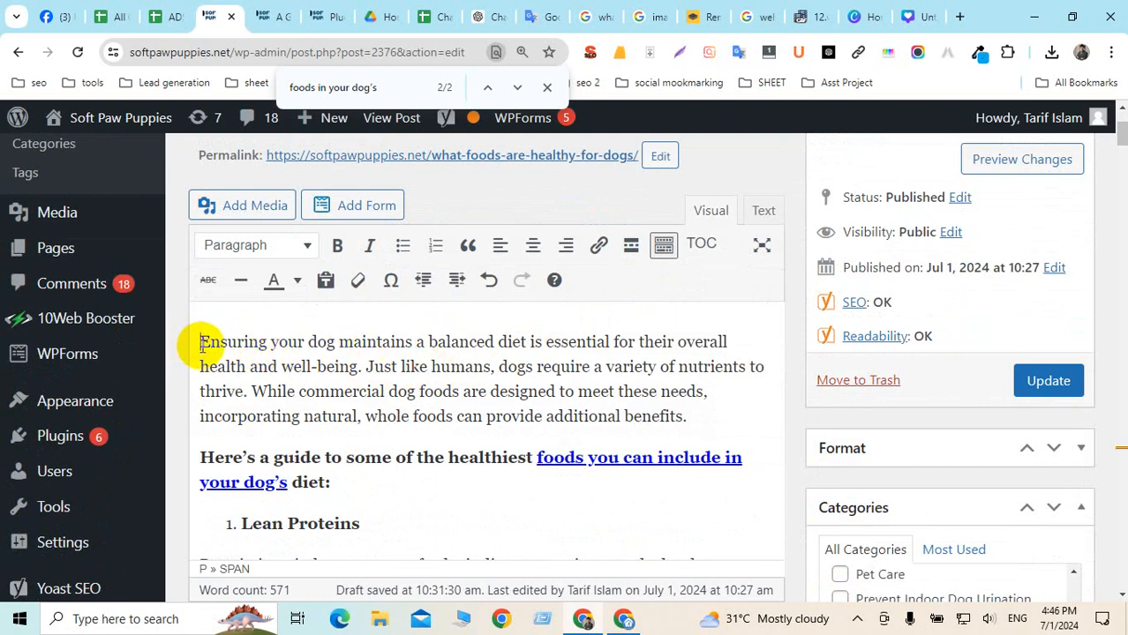
drag(198, 343, 237, 342)
drag(327, 366, 594, 390)
click(703, 391)
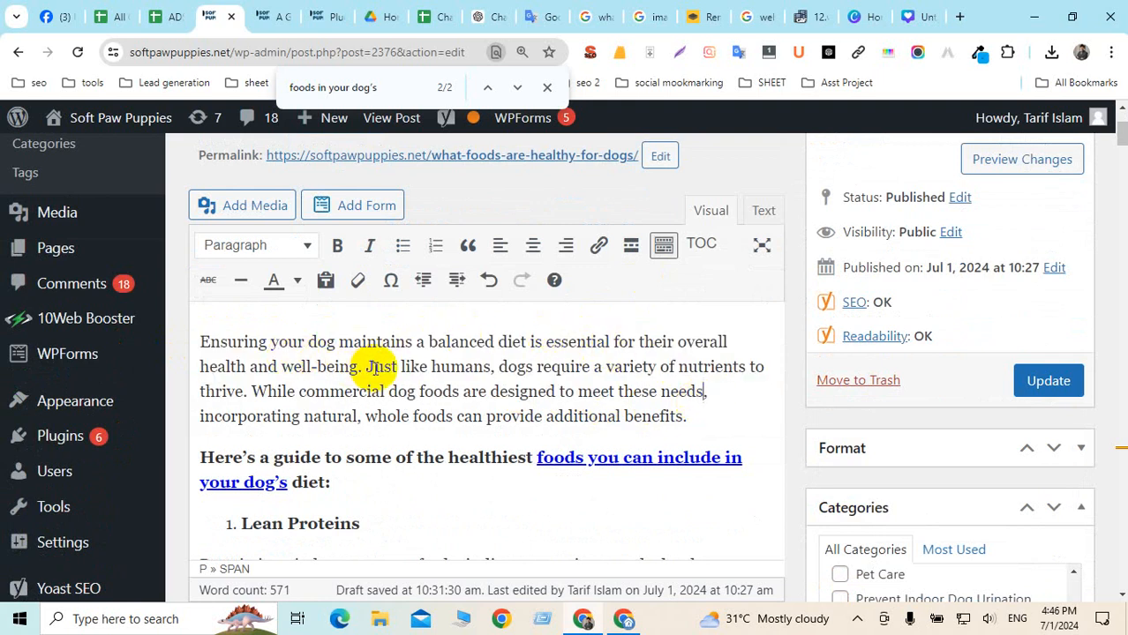
drag(365, 369, 198, 340)
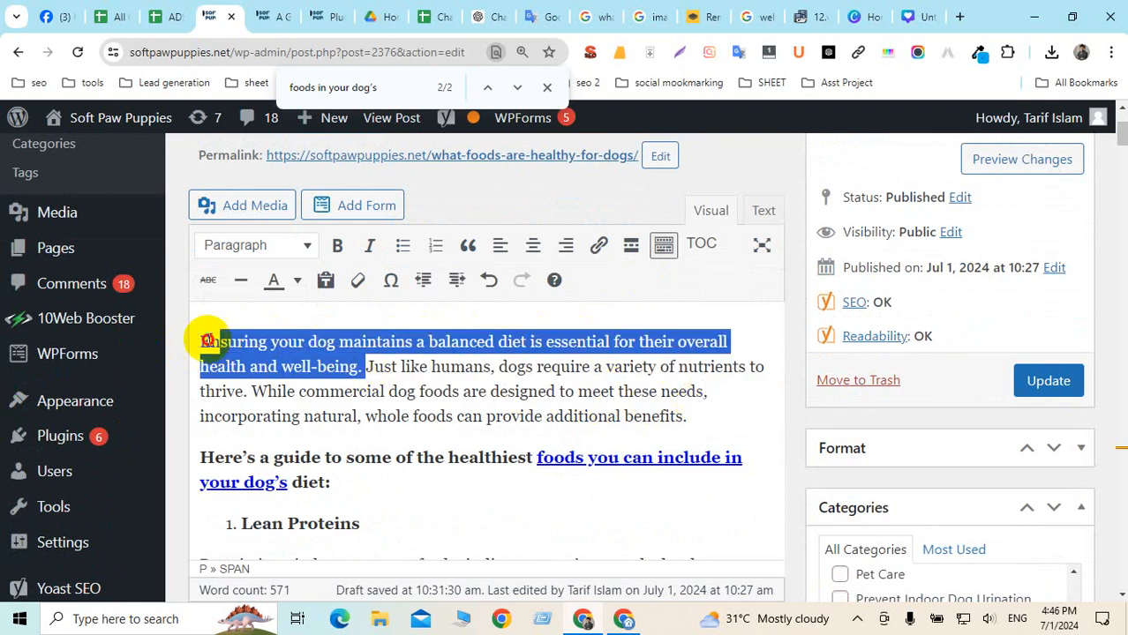
click(364, 364)
scroll(460, 301, up, 2)
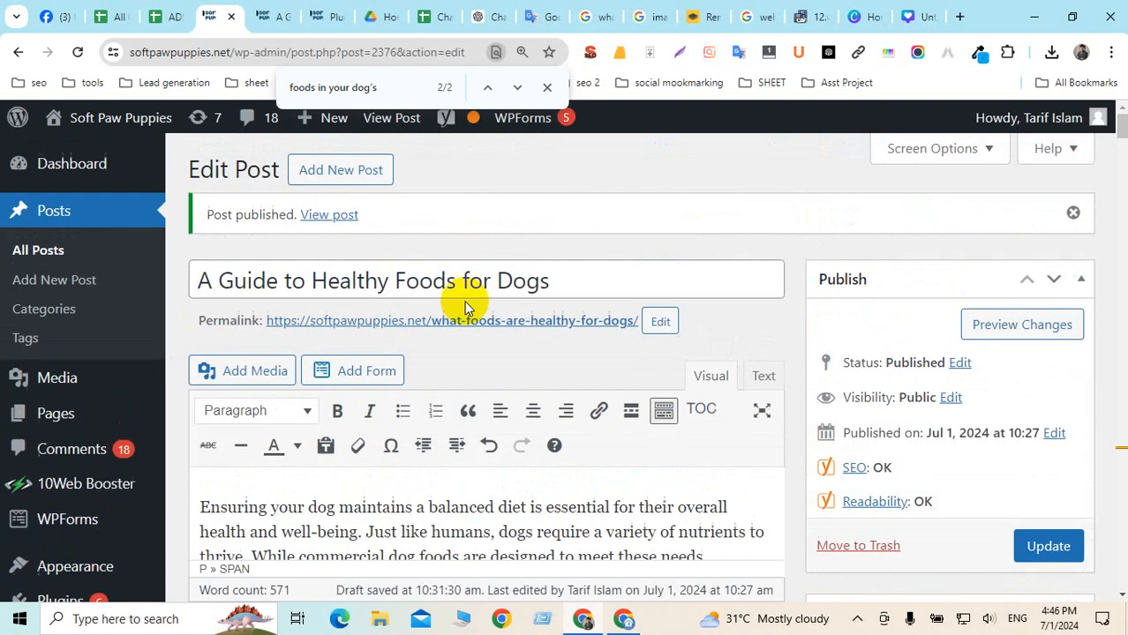
Copy 'Healthy Foods for Dogs' from the post title and search the page for it
click(388, 280)
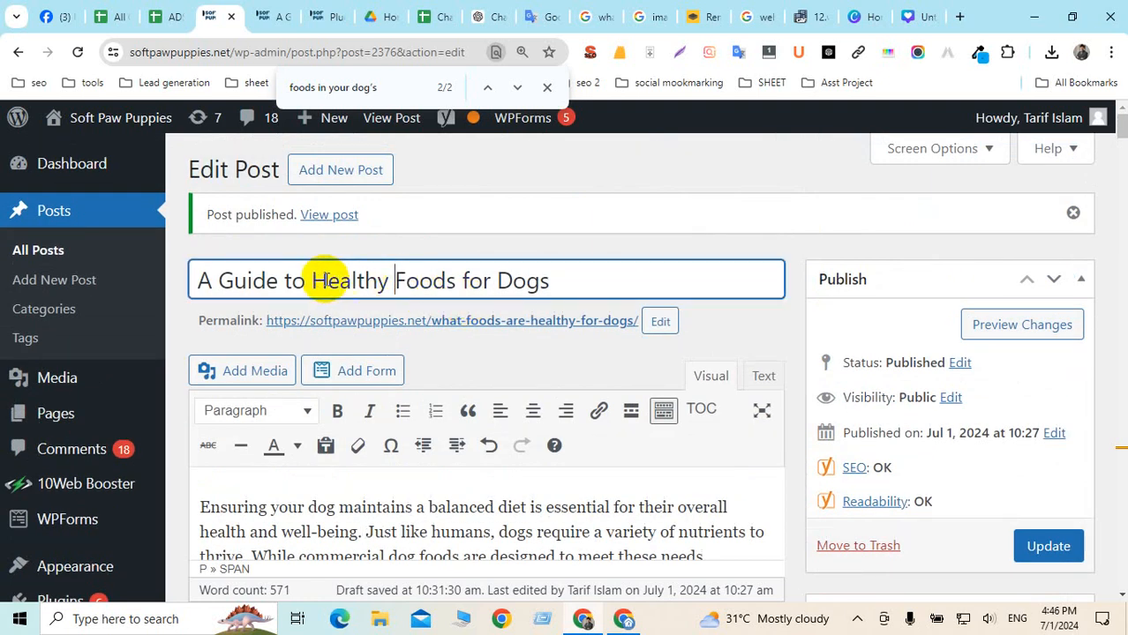
drag(307, 280, 557, 285)
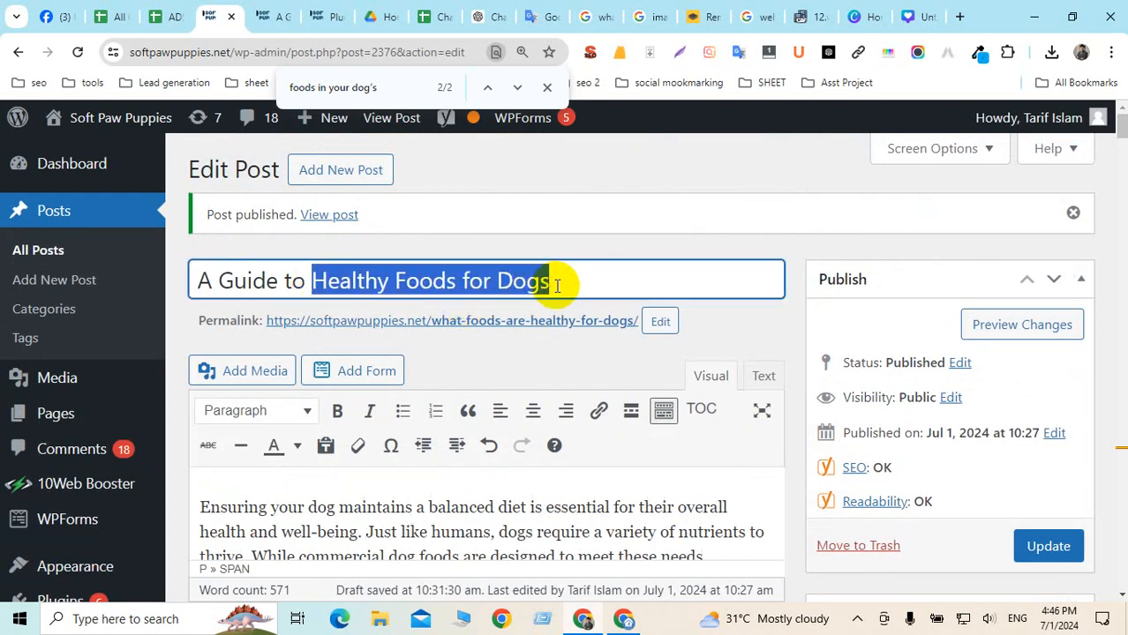
key(ctrl+c)
key(ctrl+f)
key(ctrl+v)
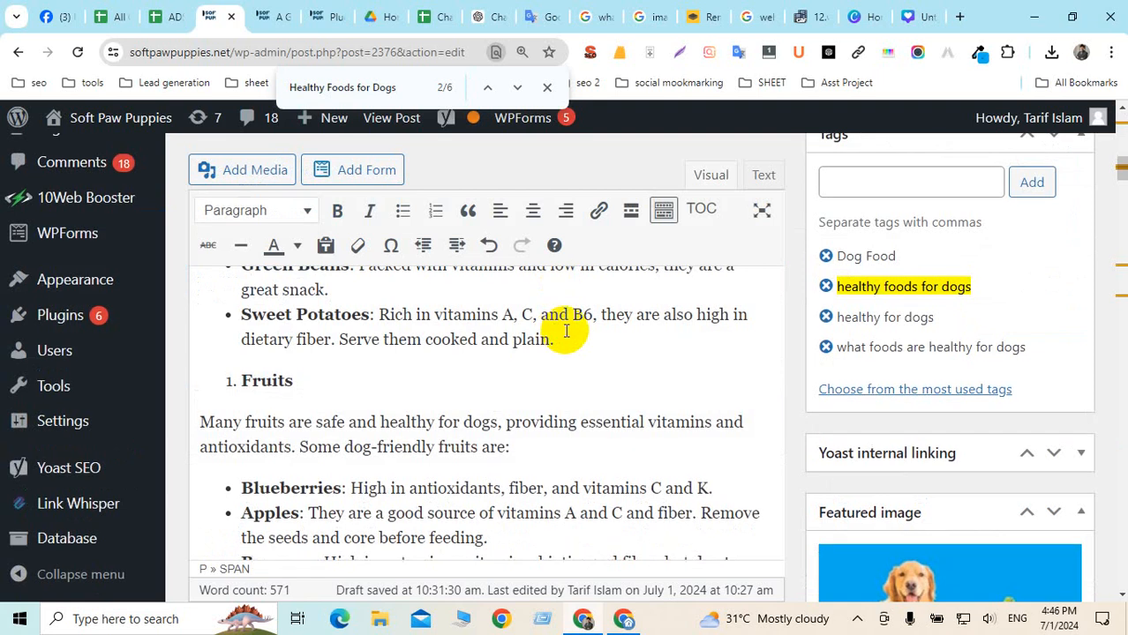
key(Return)
scroll(566, 330, up, 3)
scroll(398, 340, down, 2)
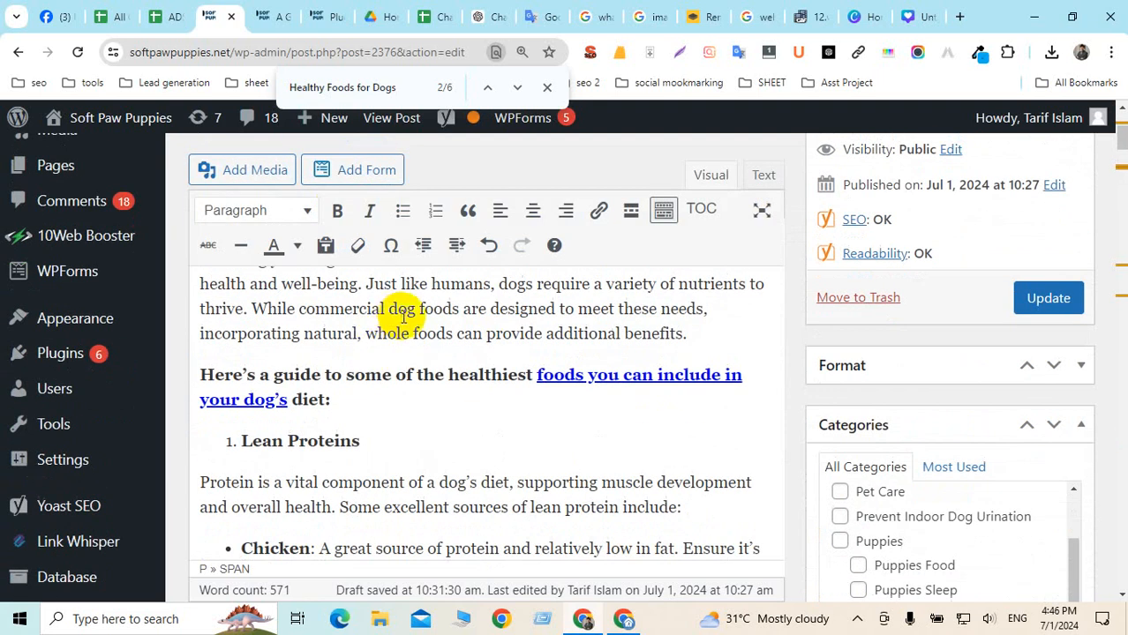
scroll(351, 343, up, 1)
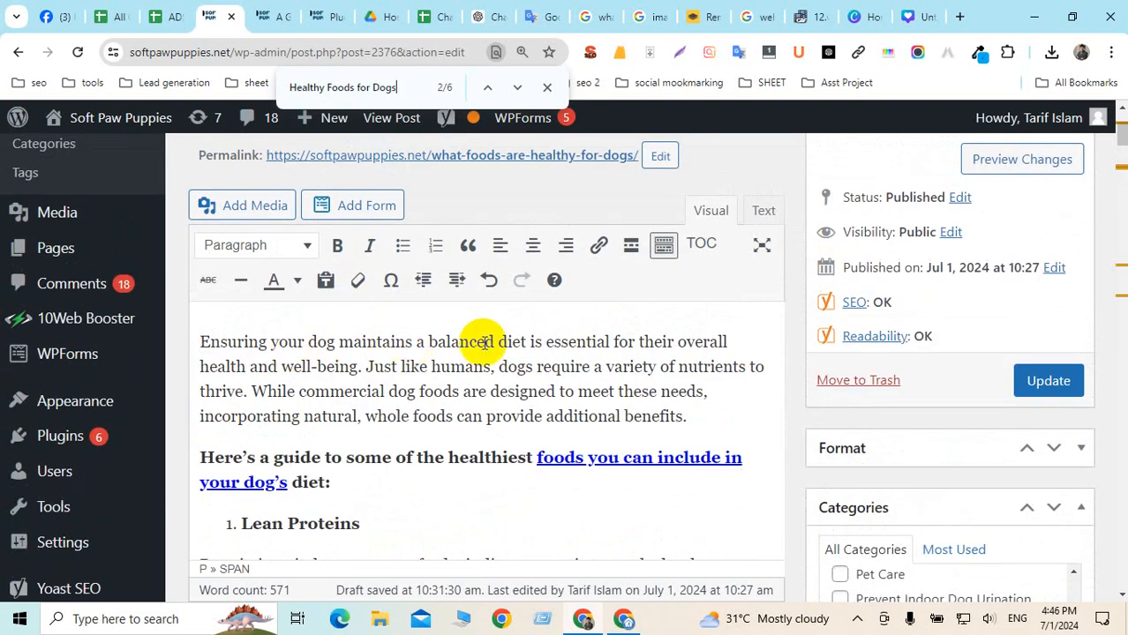
scroll(485, 342, up, 2)
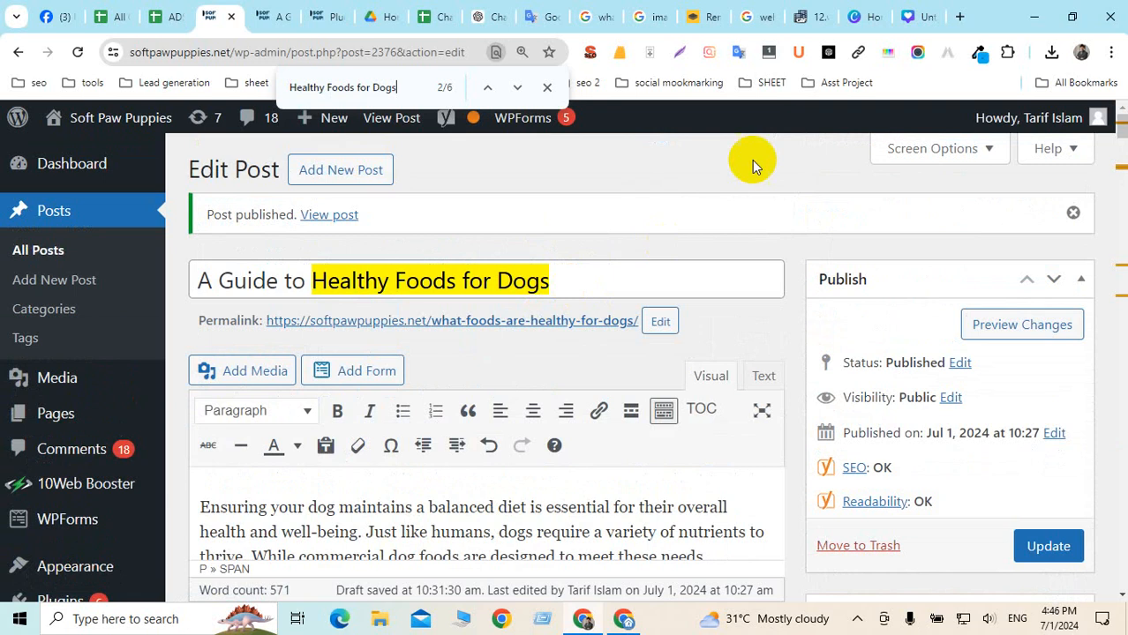
drag(570, 279, 186, 279)
scroll(440, 290, down, 1)
scroll(528, 156, up, 1)
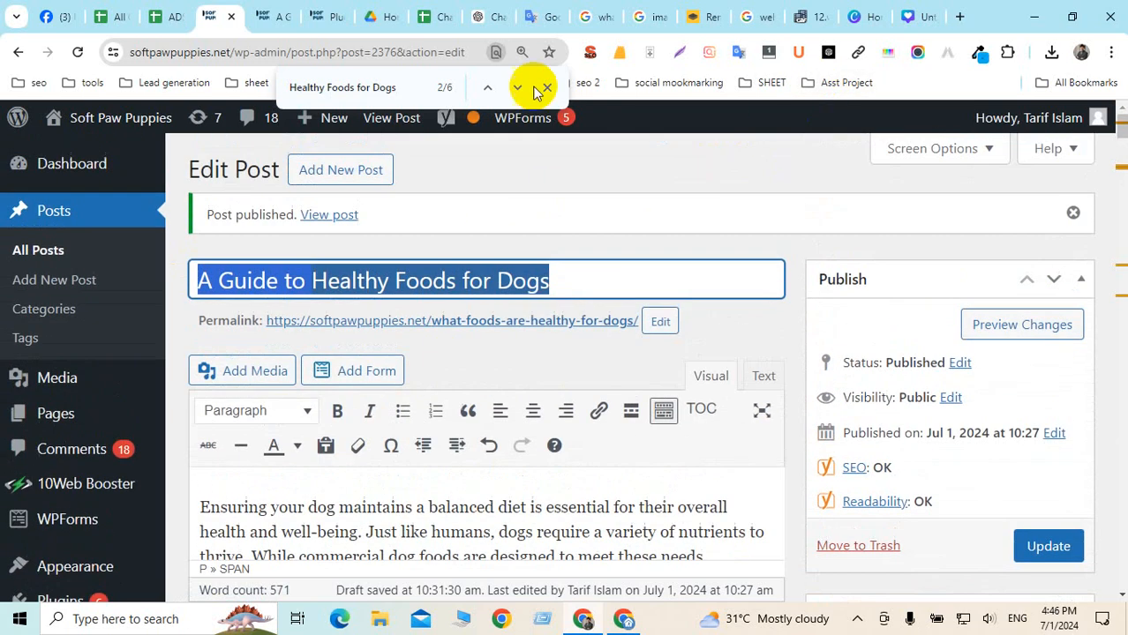
Paste 'What foods are healthy for dogs?' from Google Translate at the intro's start, capitalising the W
click(540, 16)
triple_click(168, 272)
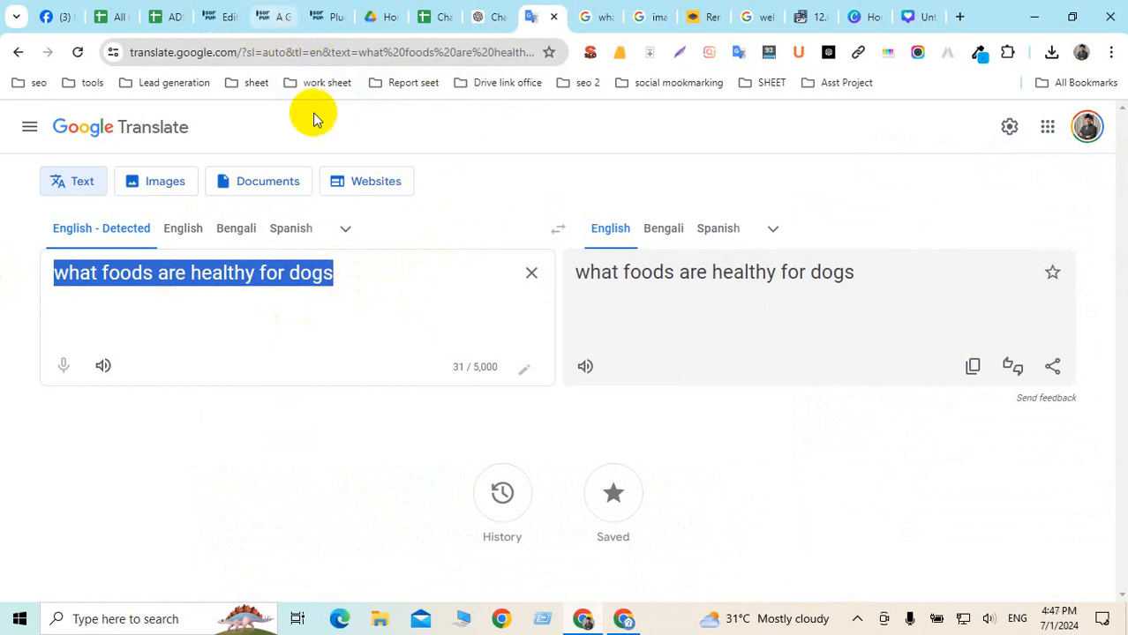
click(224, 17)
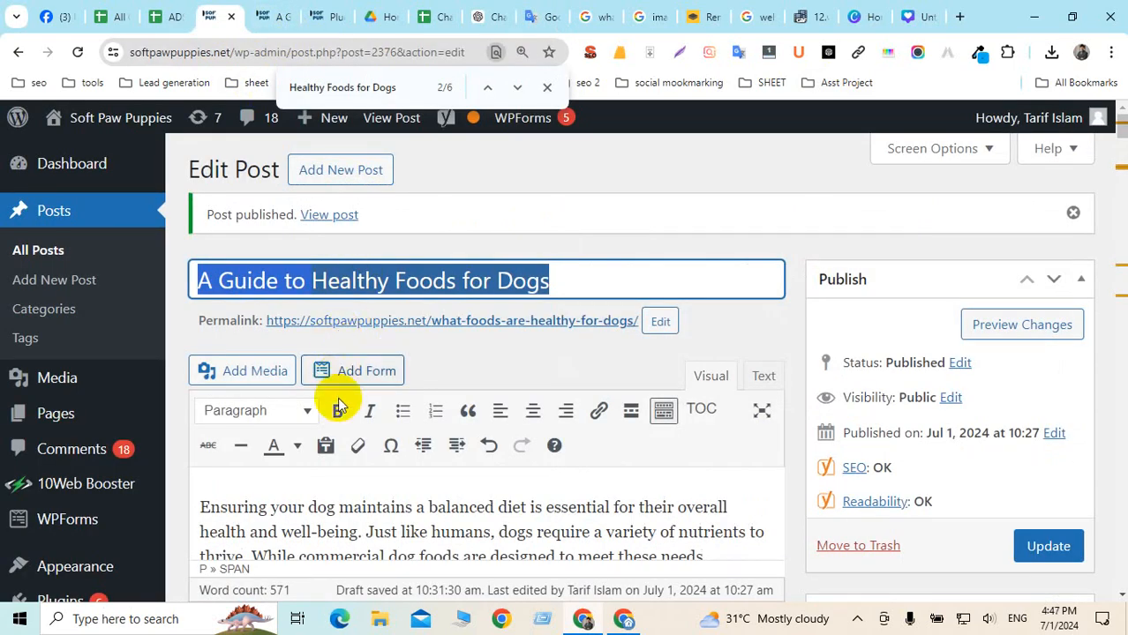
scroll(380, 441, down, 2)
click(200, 342)
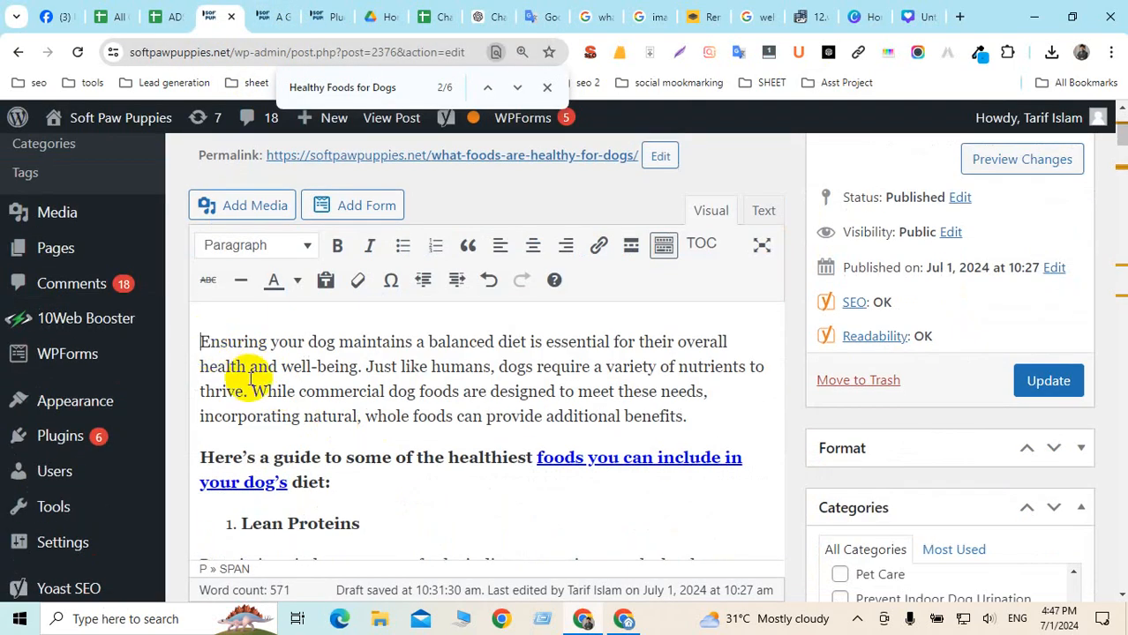
key(ctrl+v)
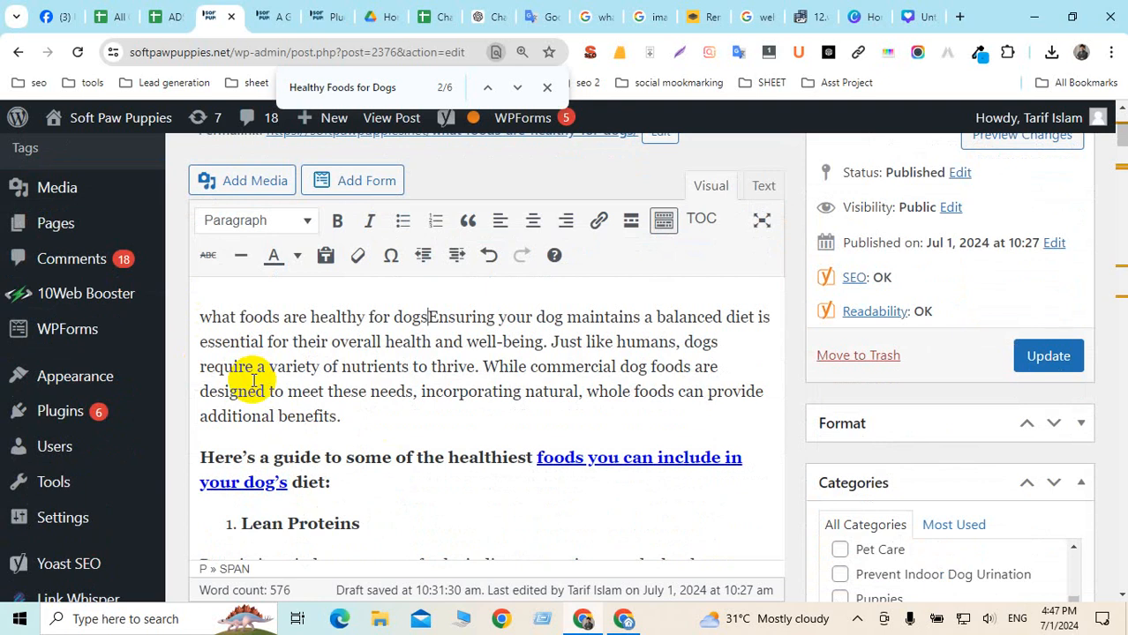
text(?)
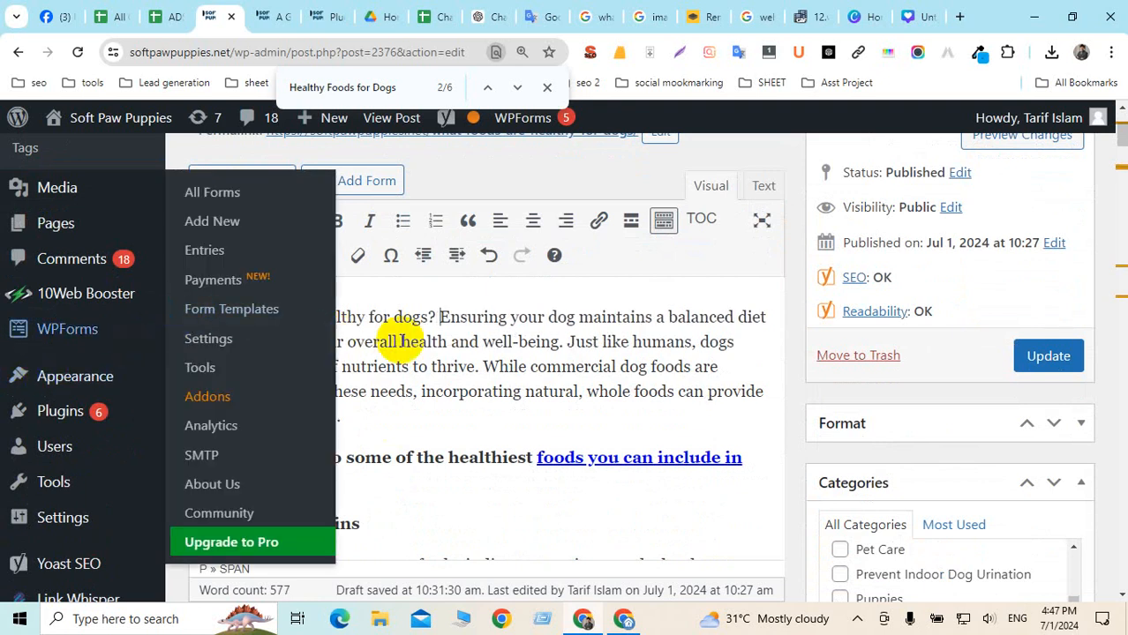
click(447, 341)
click(217, 319)
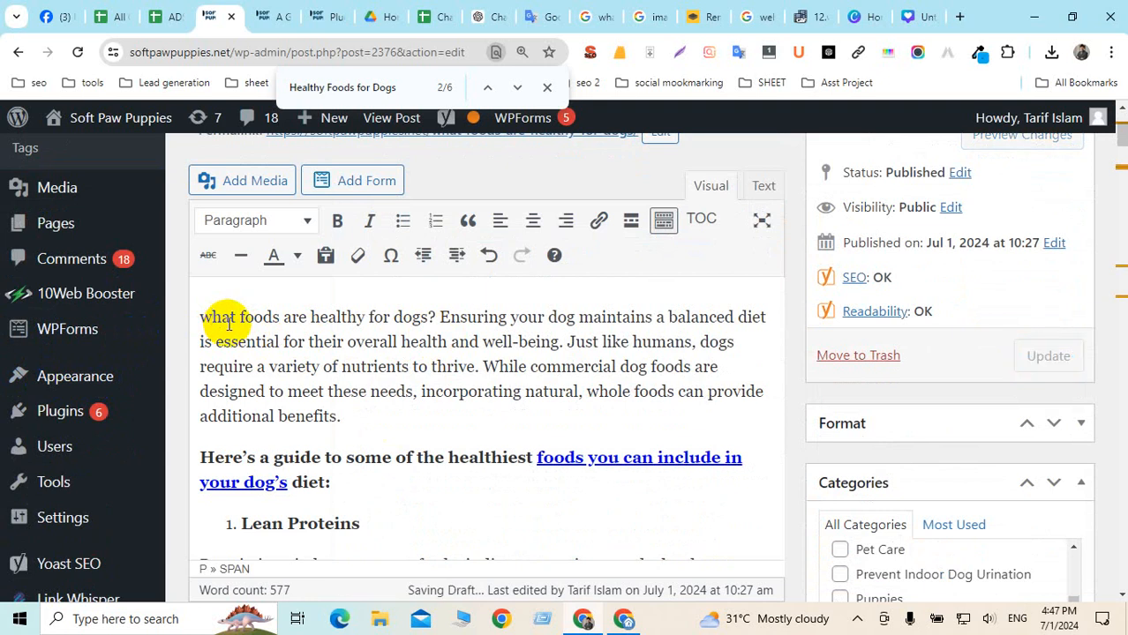
key(BackSpace)
text(W)
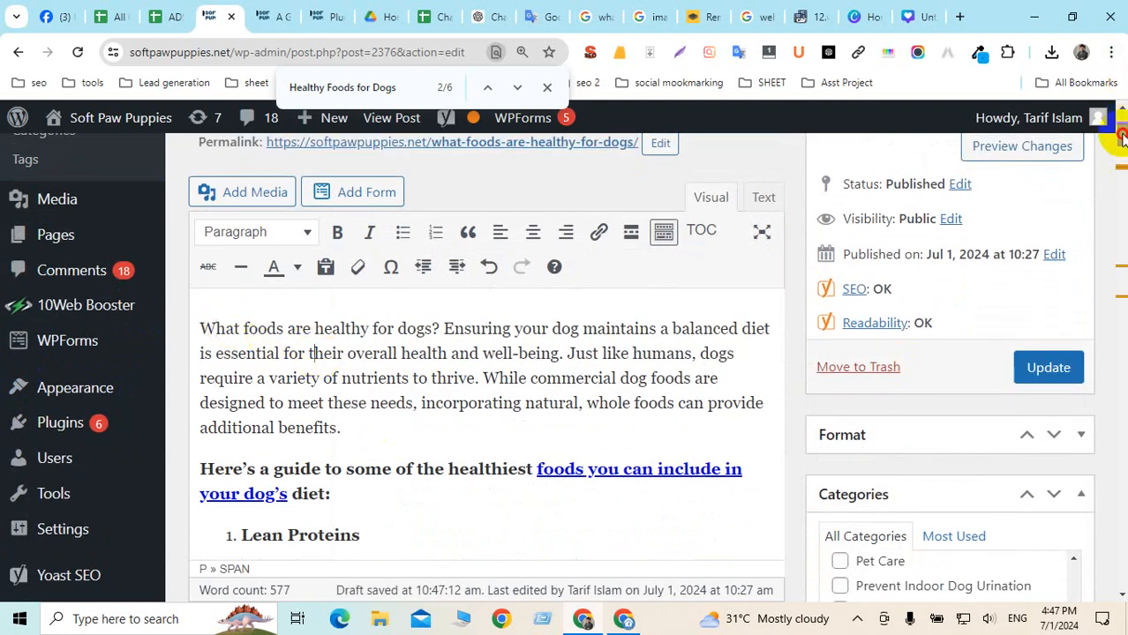
drag(1116, 137, 1116, 332)
scroll(1116, 332, down, 6)
scroll(498, 370, up, 4)
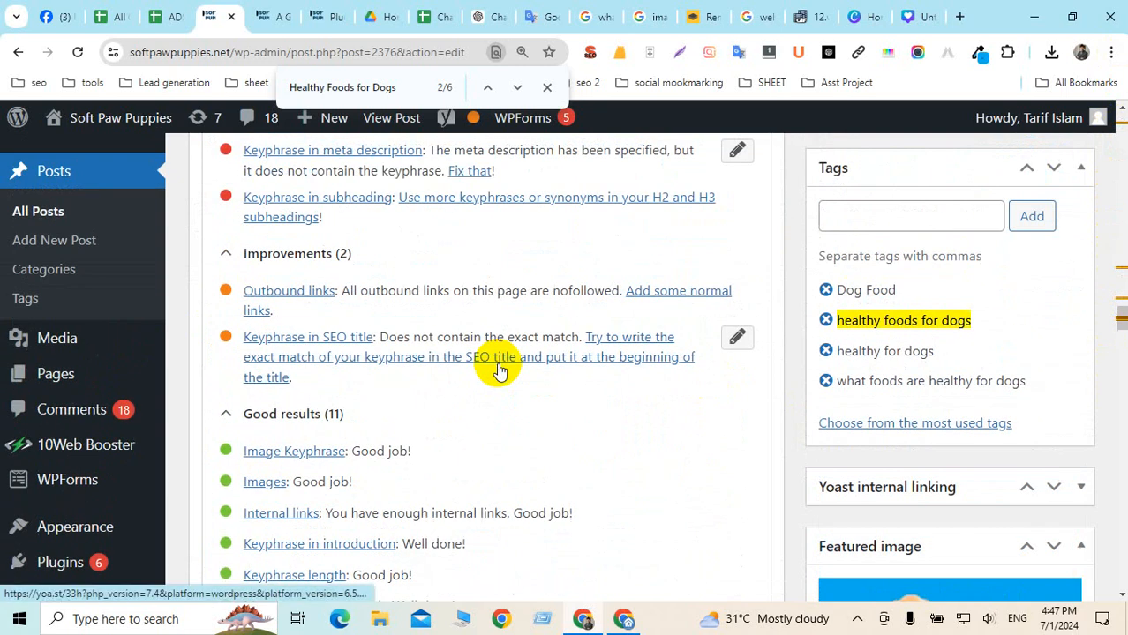
scroll(499, 369, up, 1)
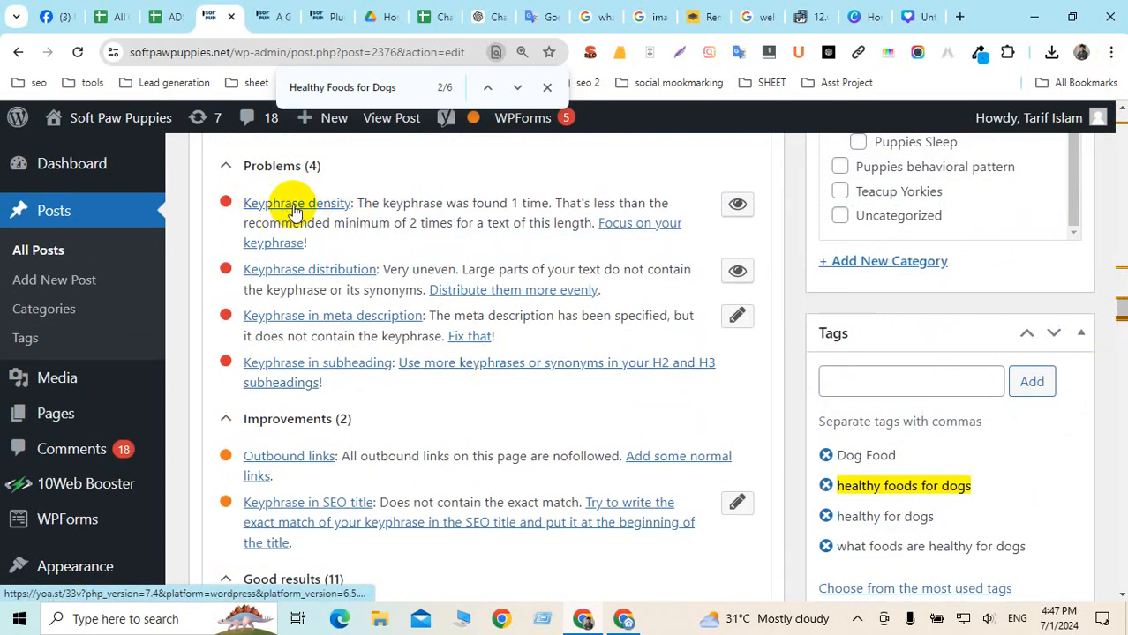
scroll(422, 242, down, 2)
scroll(422, 243, down, 2)
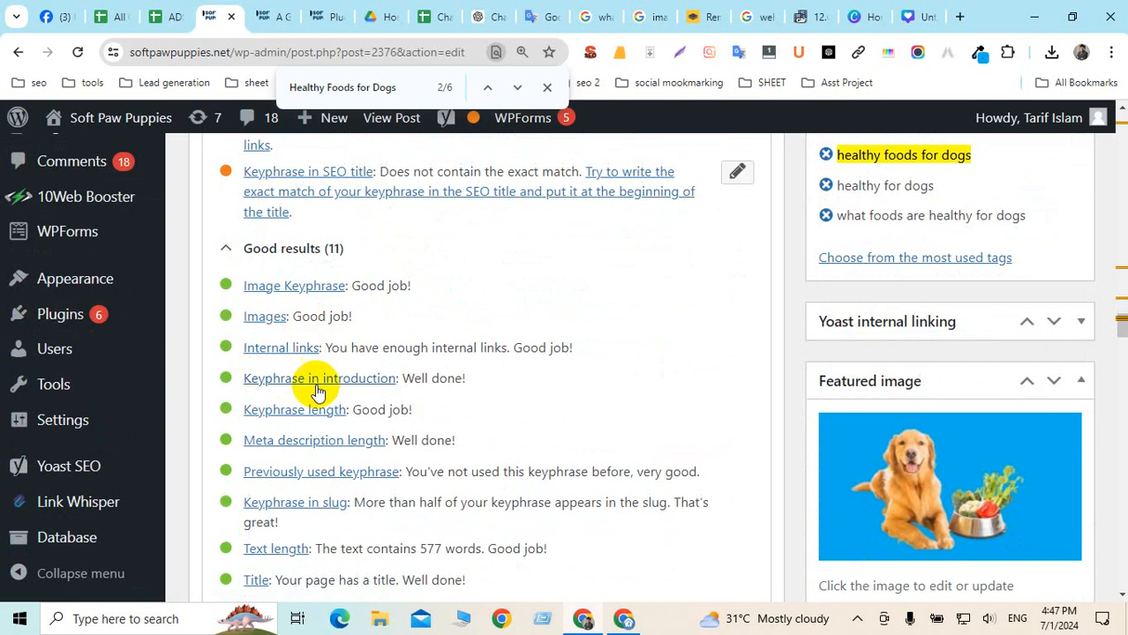
scroll(395, 481, down, 1)
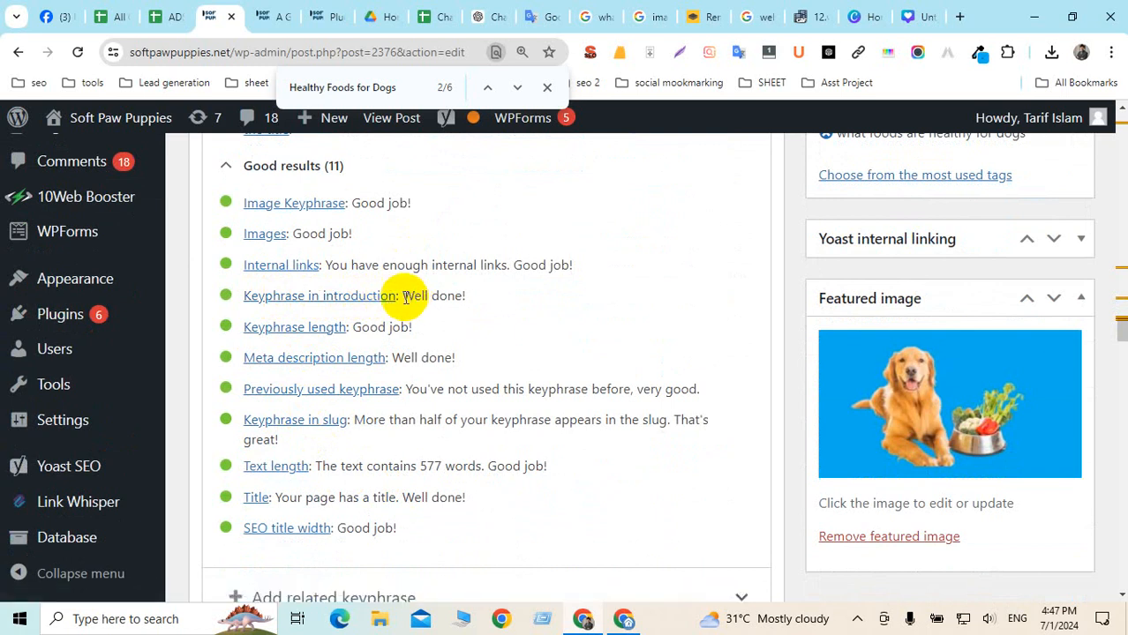
drag(404, 296, 477, 296)
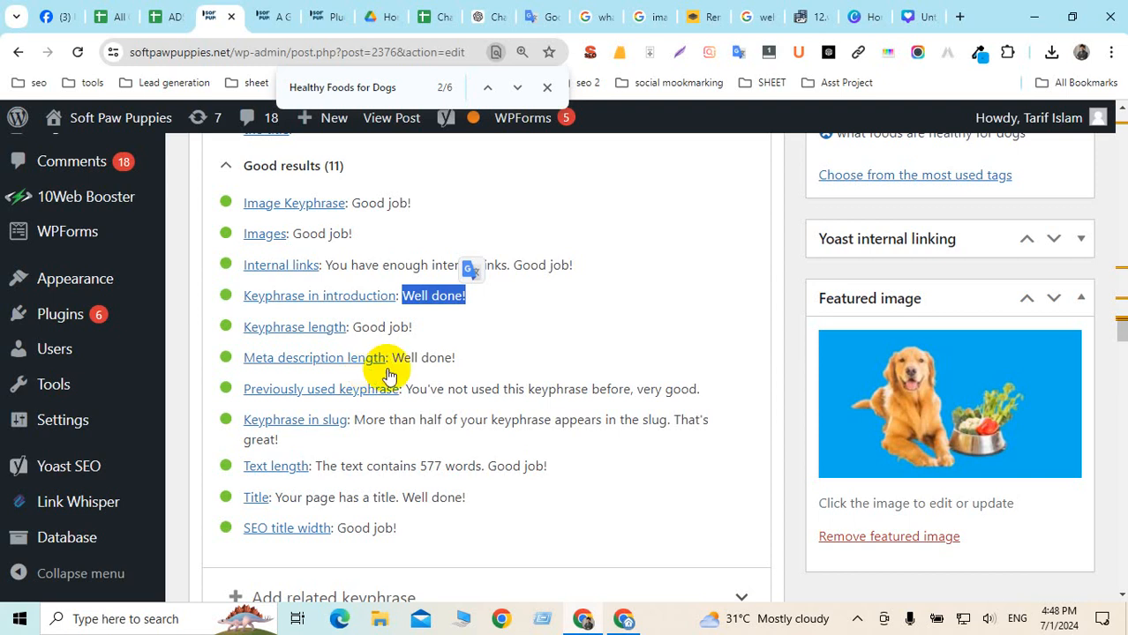
scroll(379, 373, up, 4)
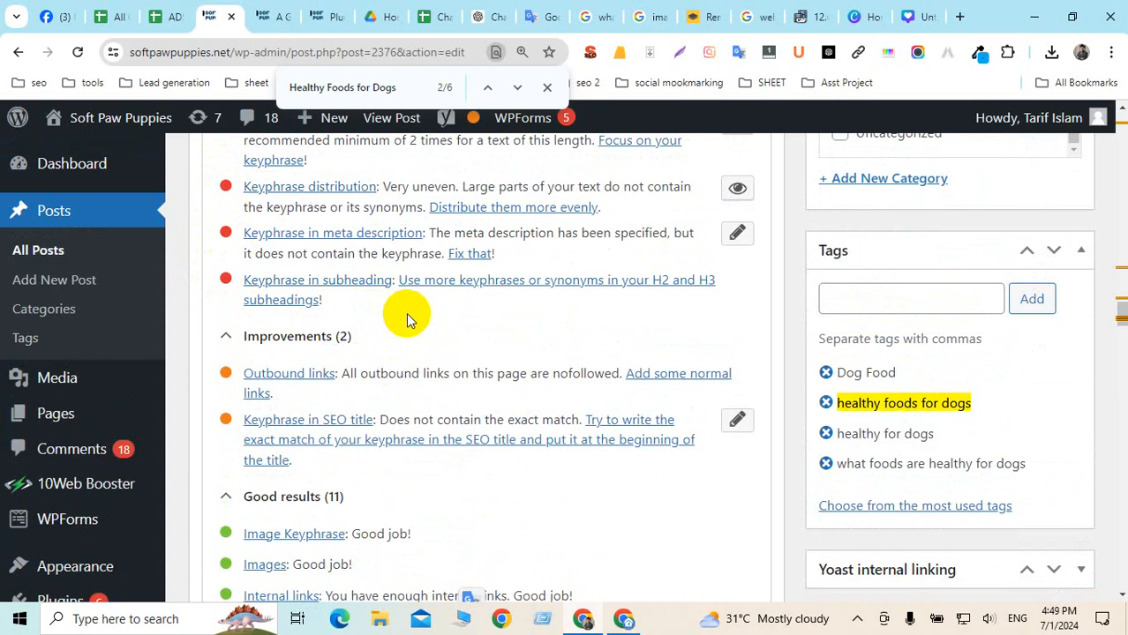
scroll(420, 308, up, 10)
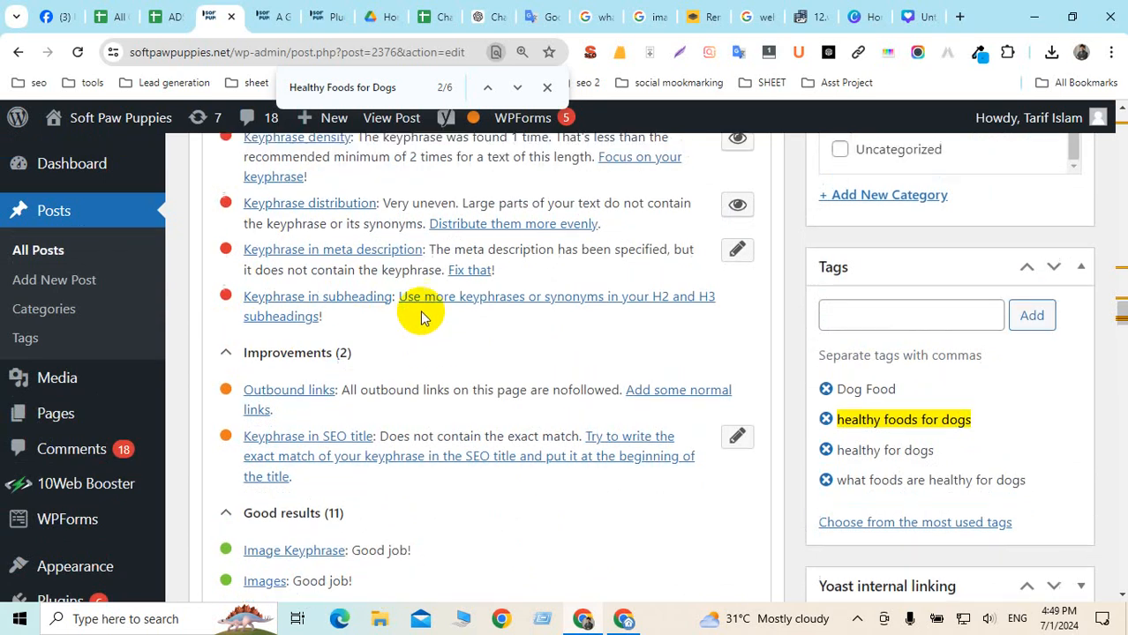
scroll(420, 309, up, 15)
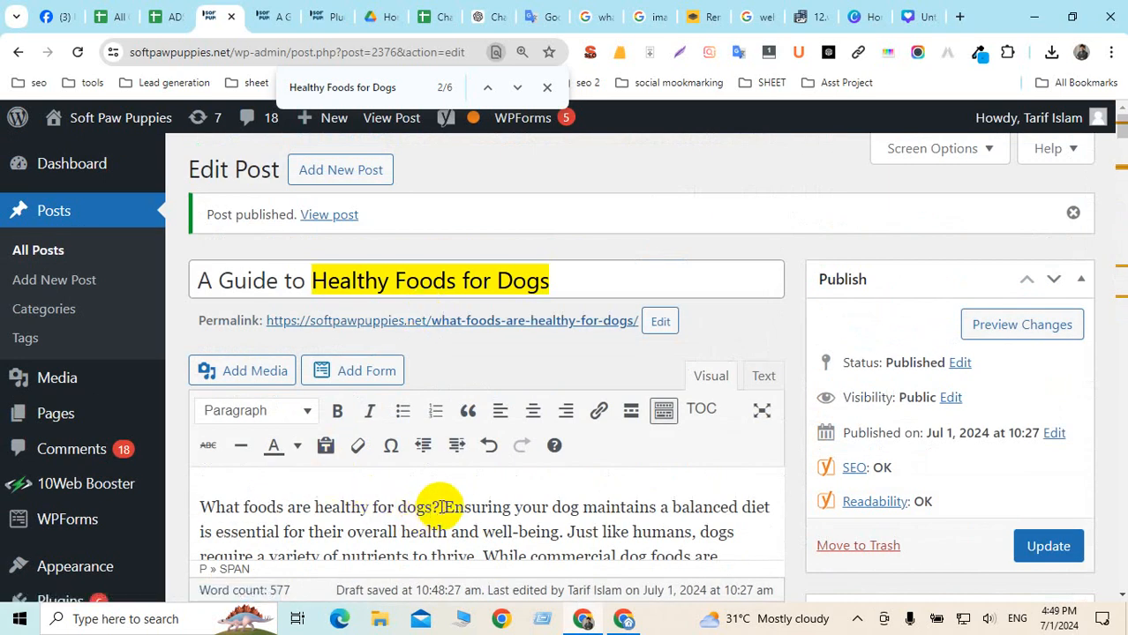
Delete the opening question from the introduction and update the published post
drag(441, 508, 196, 504)
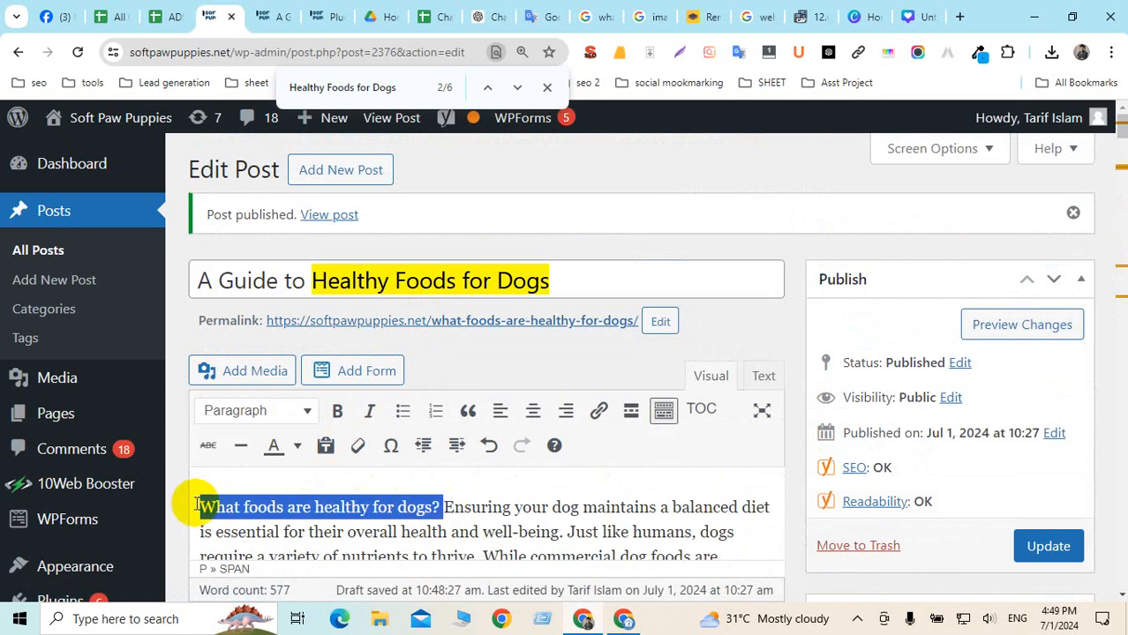
key(BackSpace)
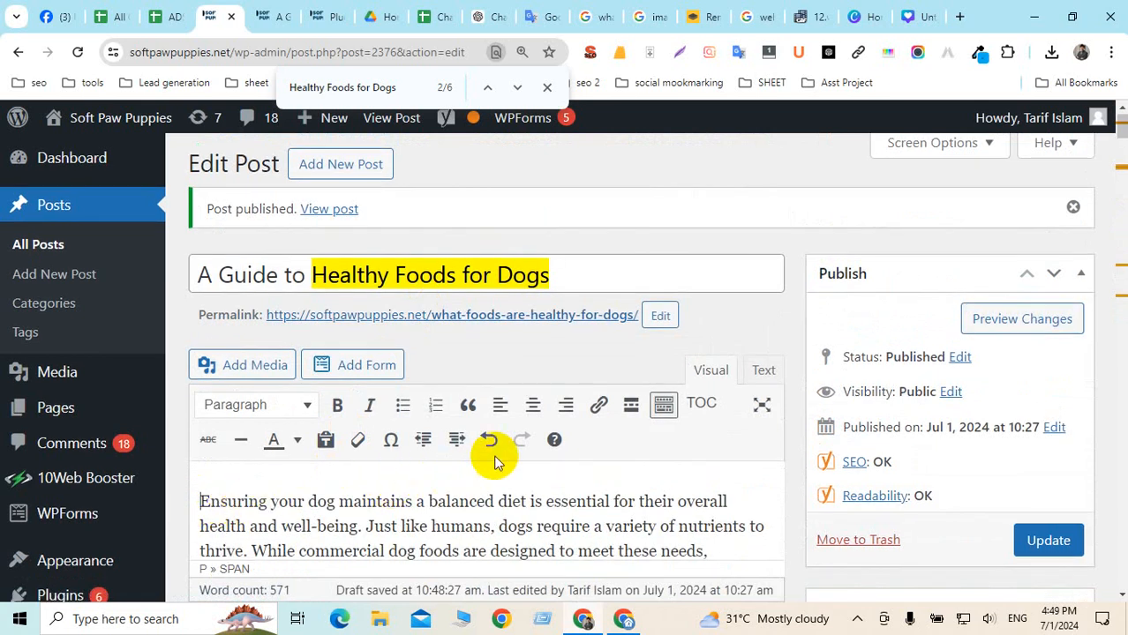
scroll(600, 437, down, 3)
scroll(677, 436, up, 2)
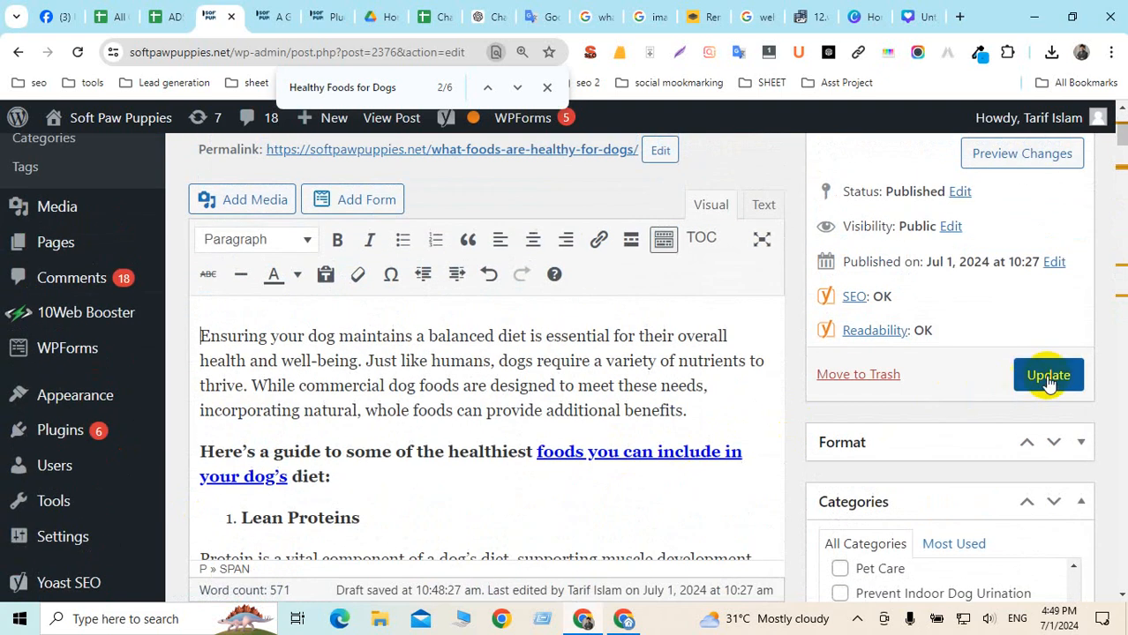
click(1037, 457)
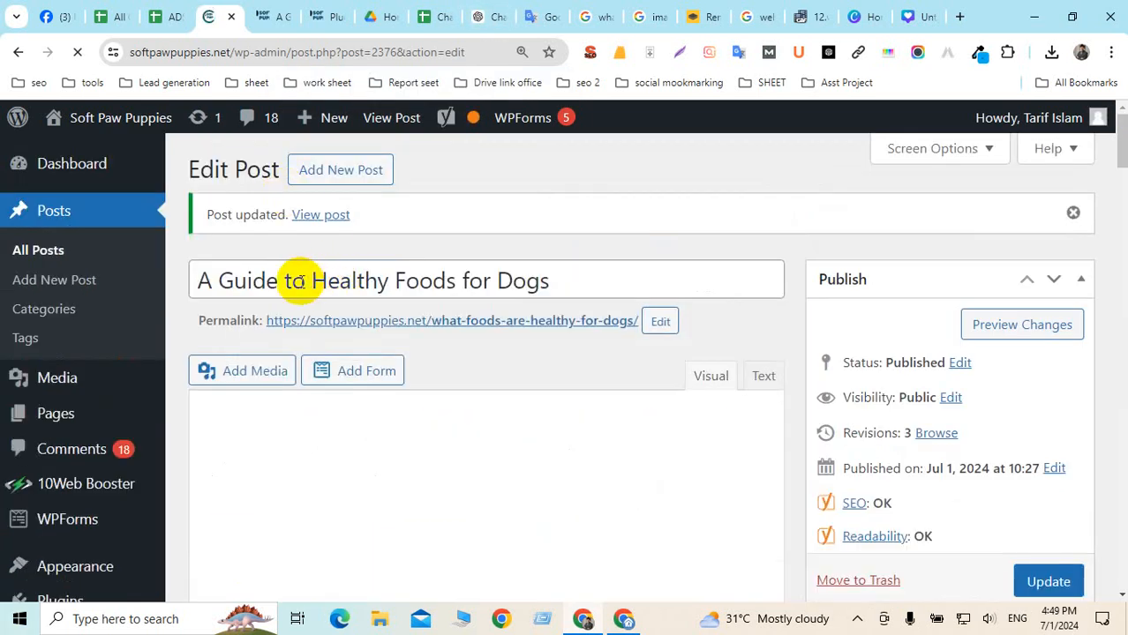
Capitalise 'To' in the title, update the post, and open the live post in a new tab
click(295, 281)
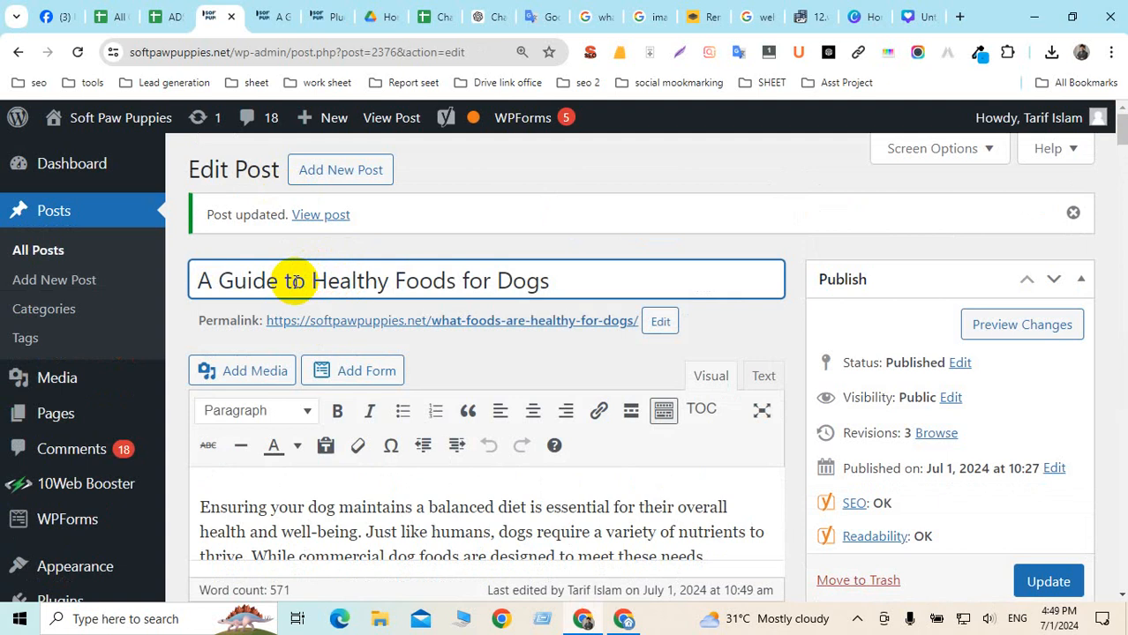
key(BackSpace)
text(t)
key(BackSpace)
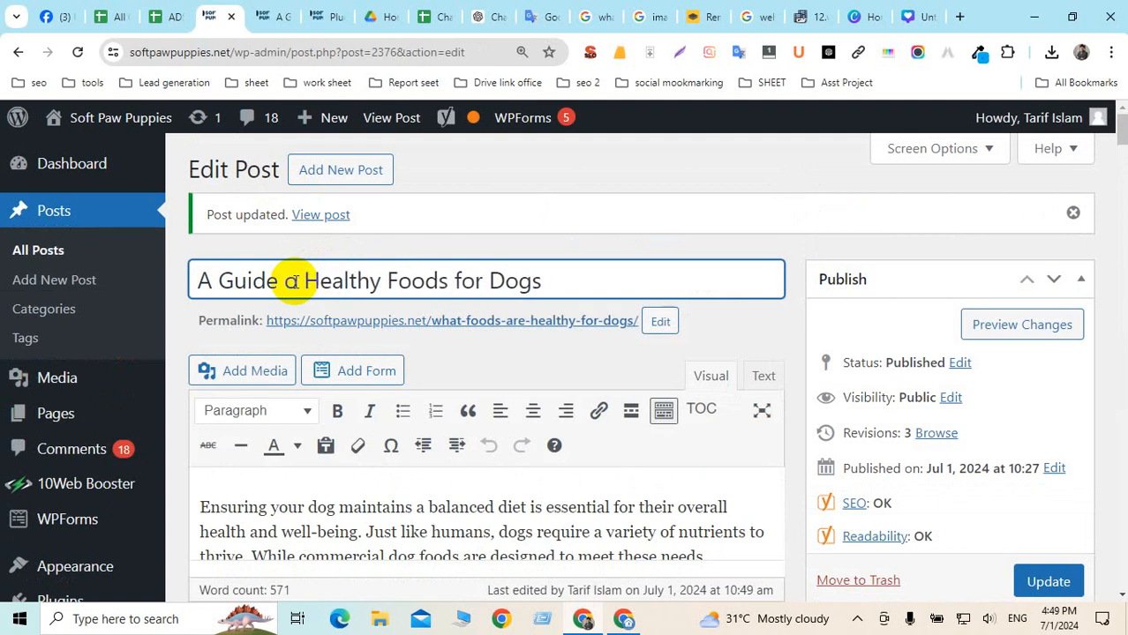
text(To)
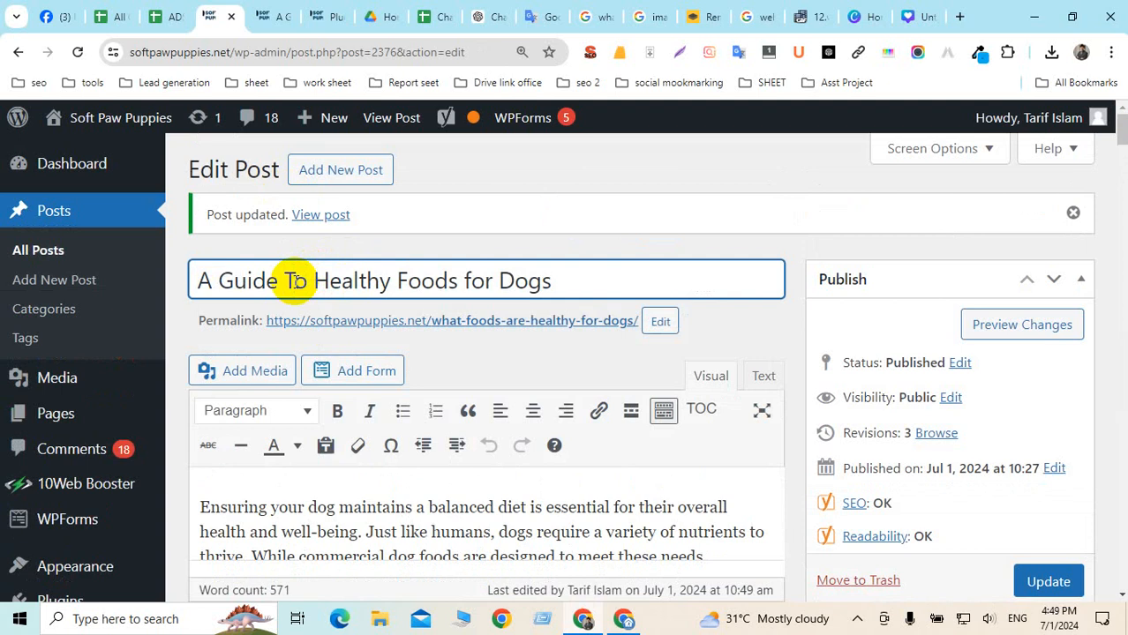
click(1050, 579)
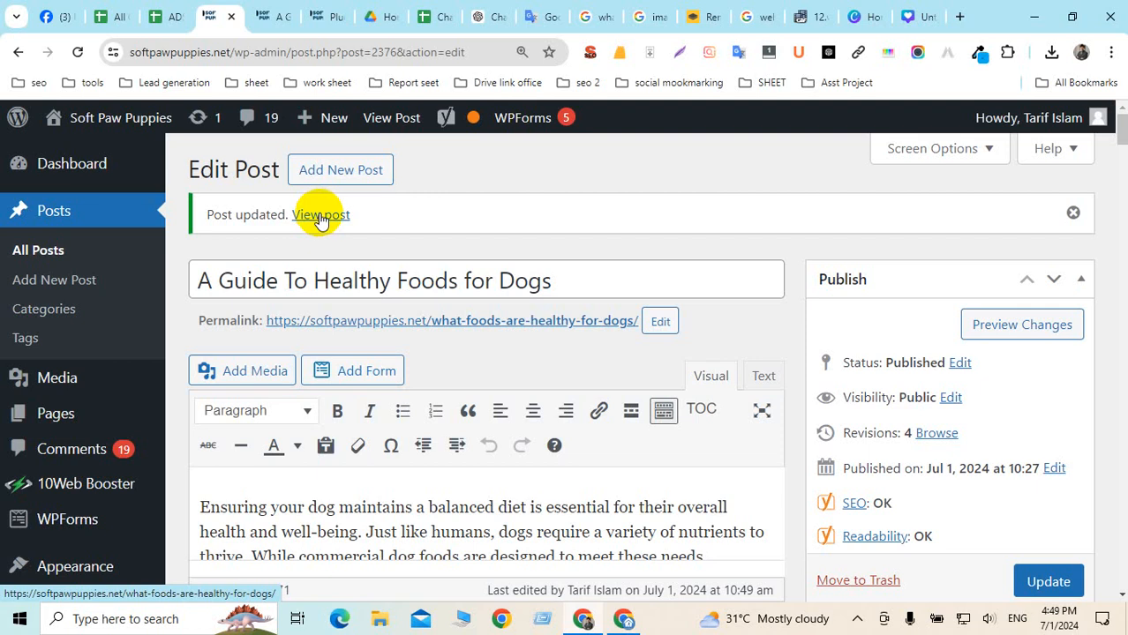
right_click(323, 218)
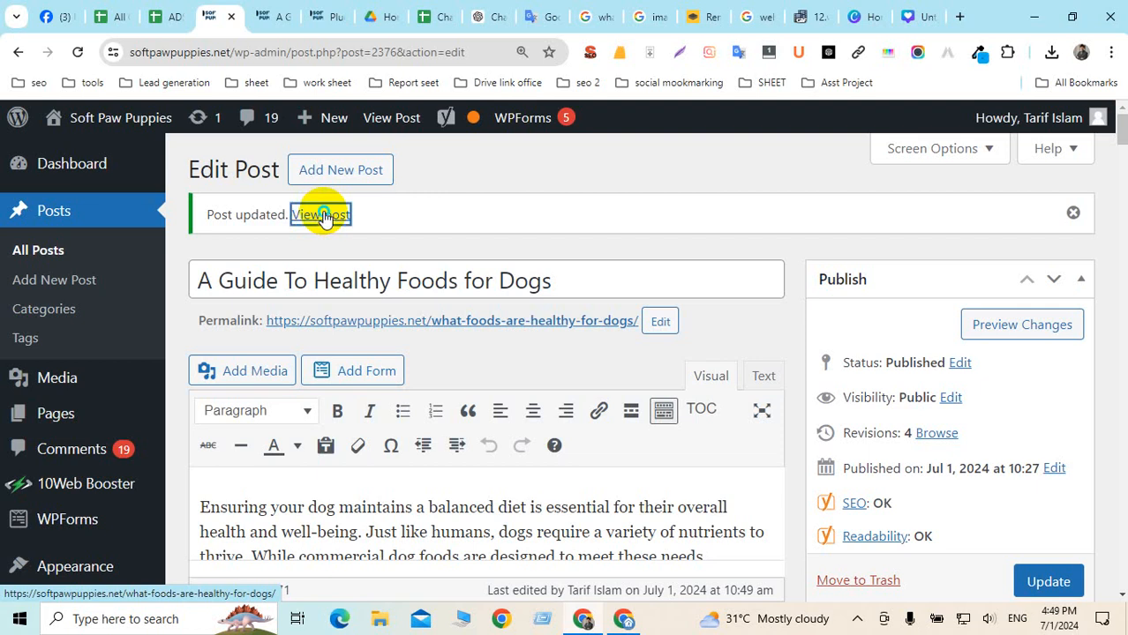
click(365, 231)
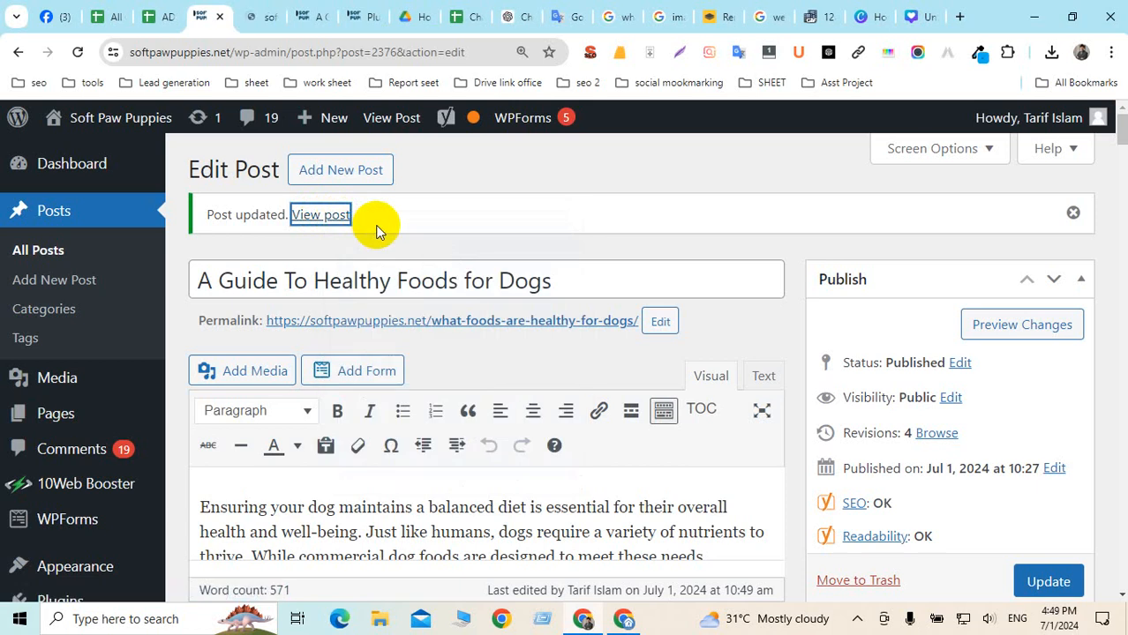
View the live post 'A Guide To Healthy Foods for Dogs' and open its SEO META in 1 CLICK summary
click(259, 18)
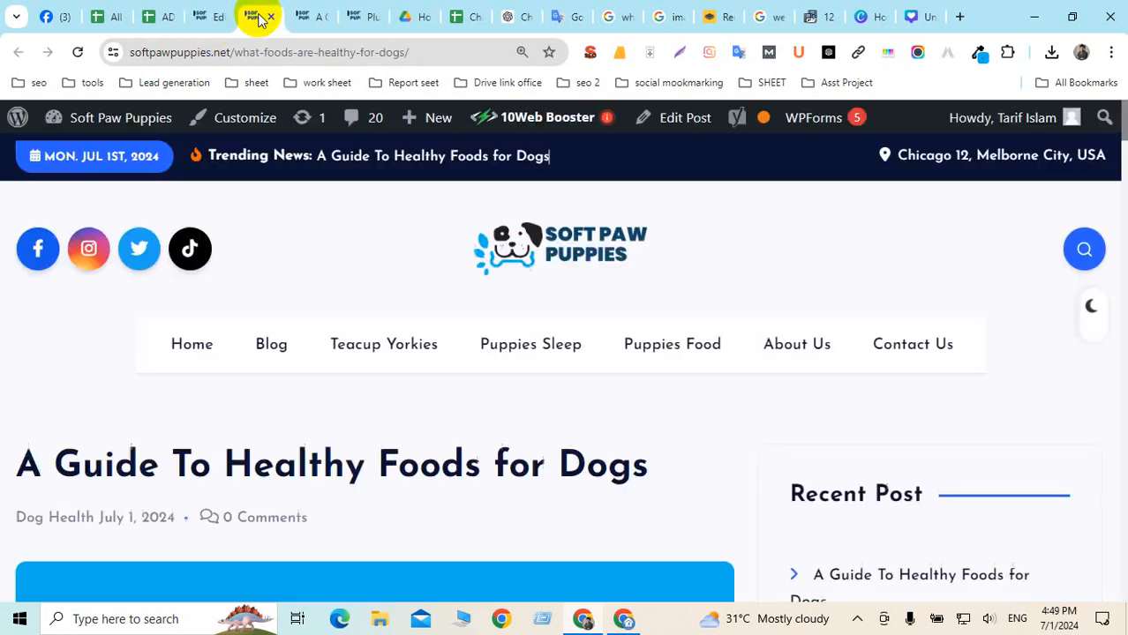
scroll(579, 378, down, 4)
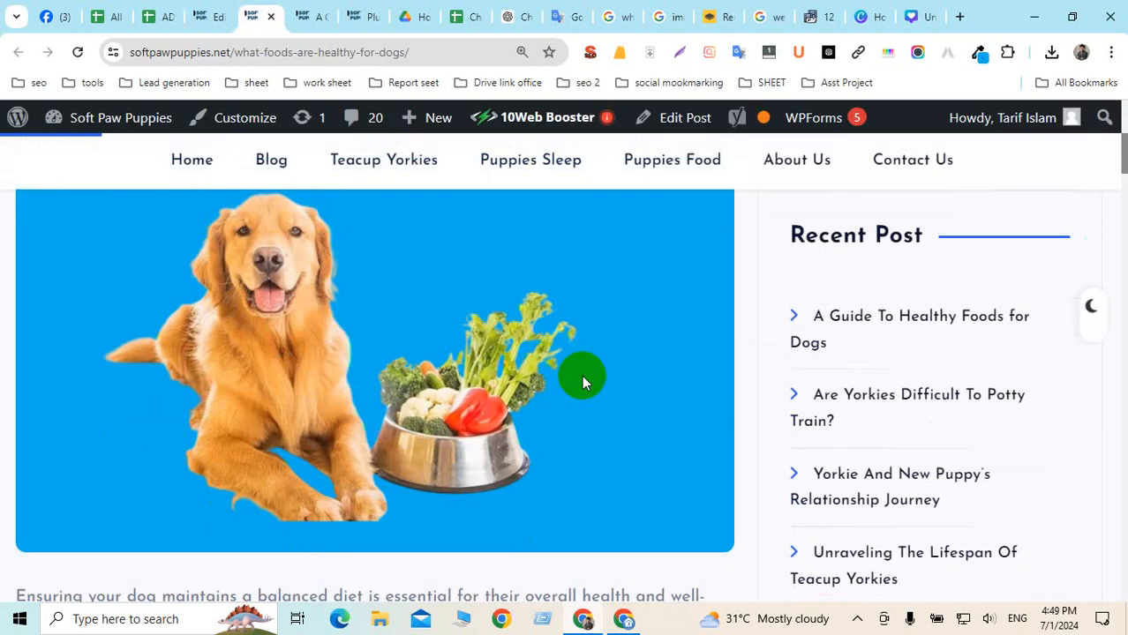
scroll(581, 375, up, 3)
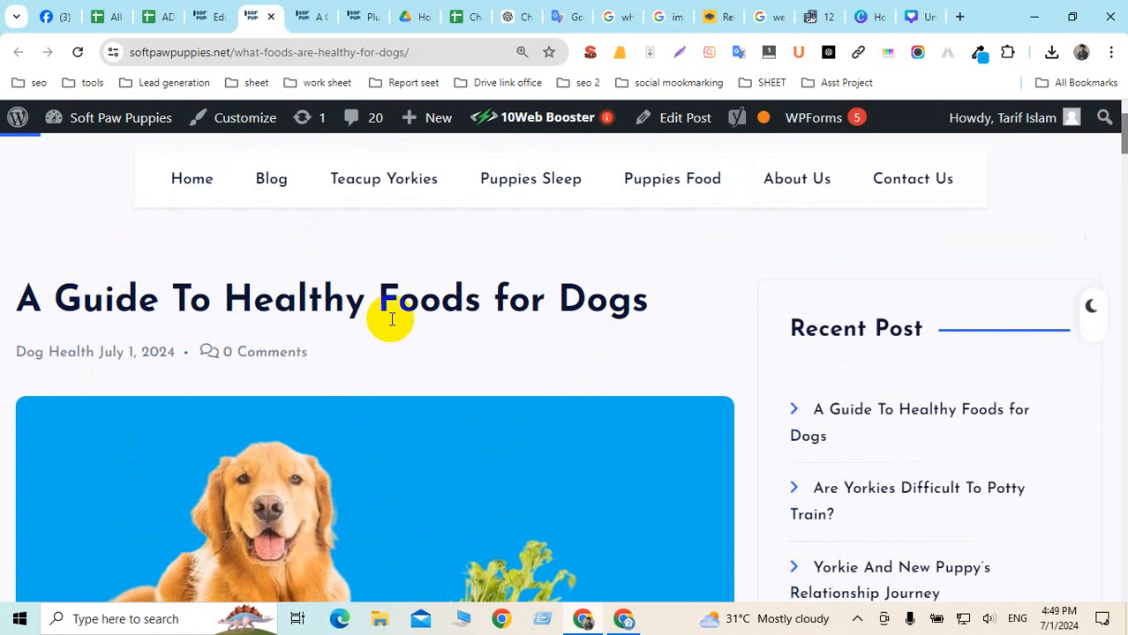
scroll(429, 350, down, 15)
scroll(454, 355, up, 18)
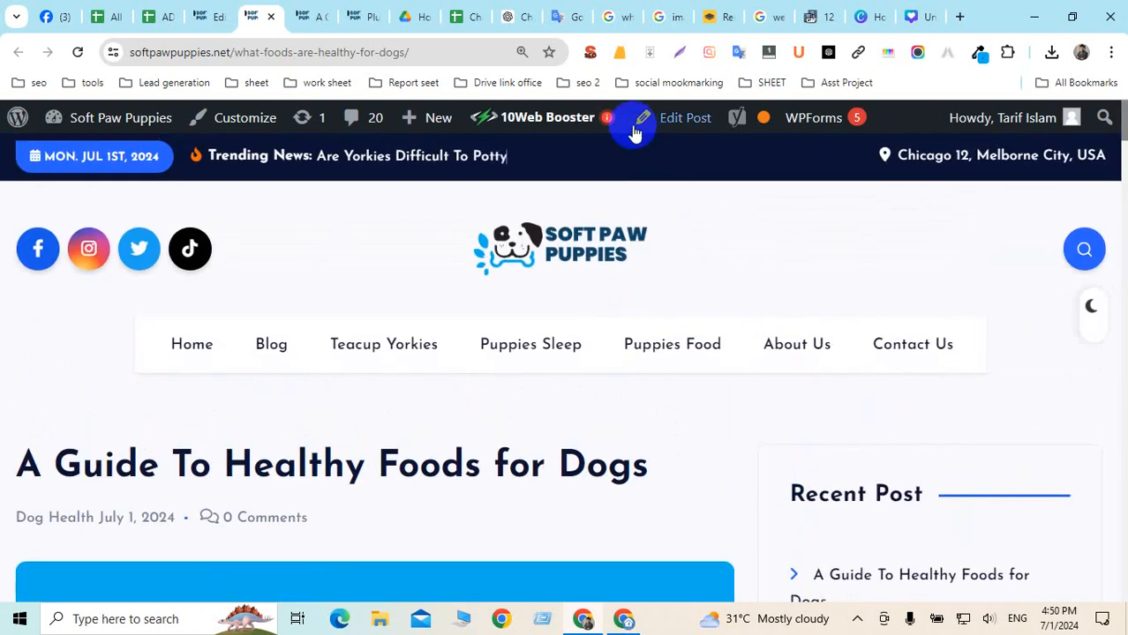
click(590, 55)
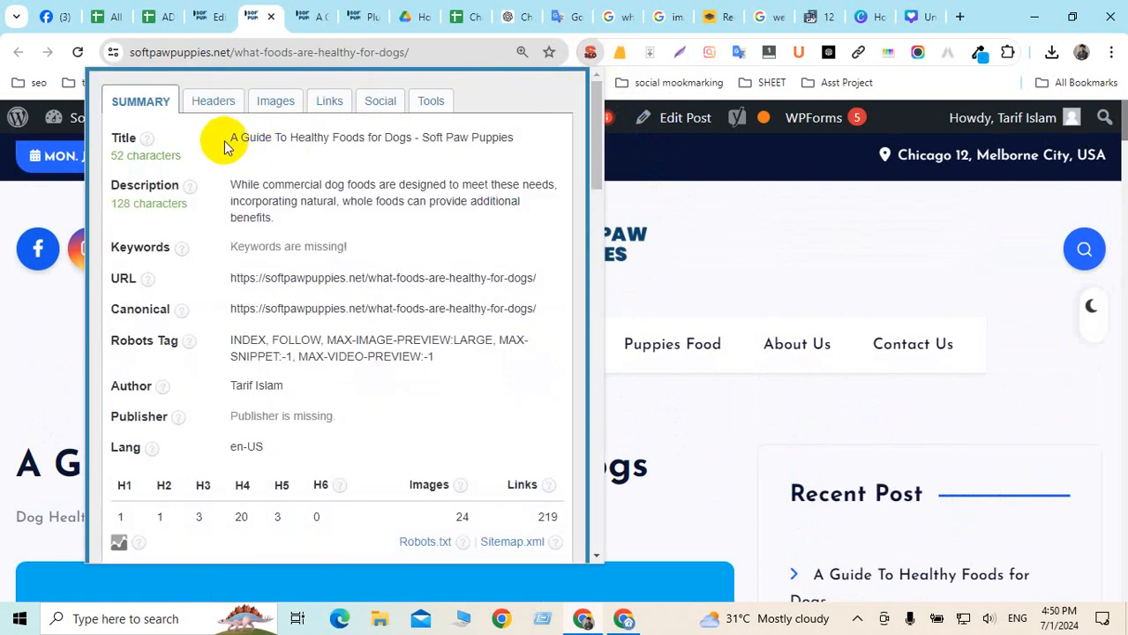
drag(229, 137, 514, 135)
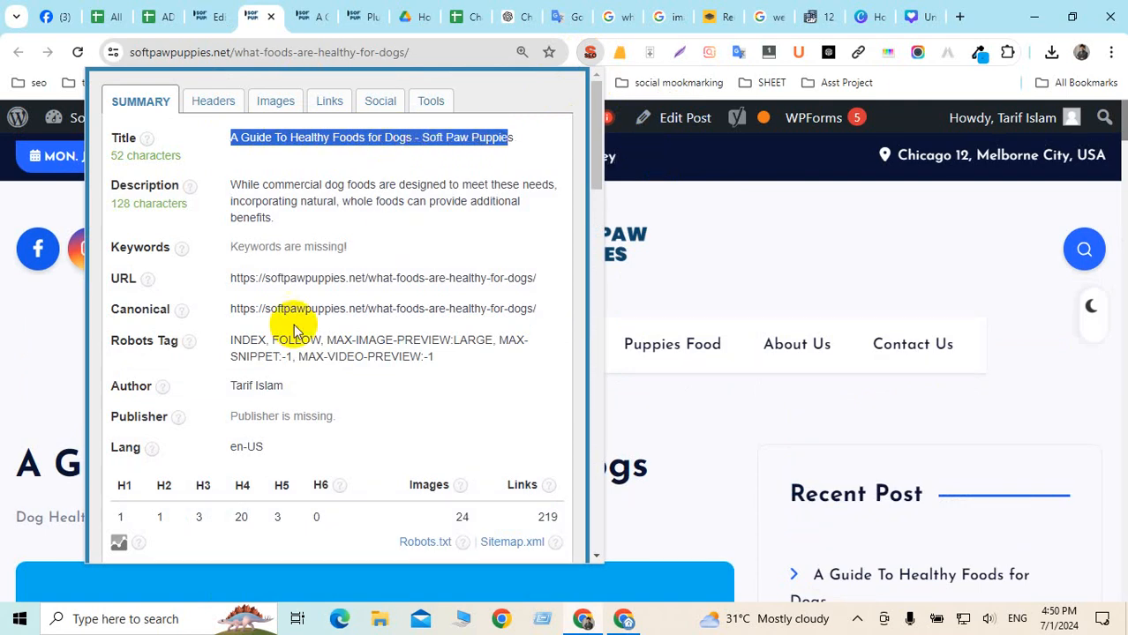
click(212, 103)
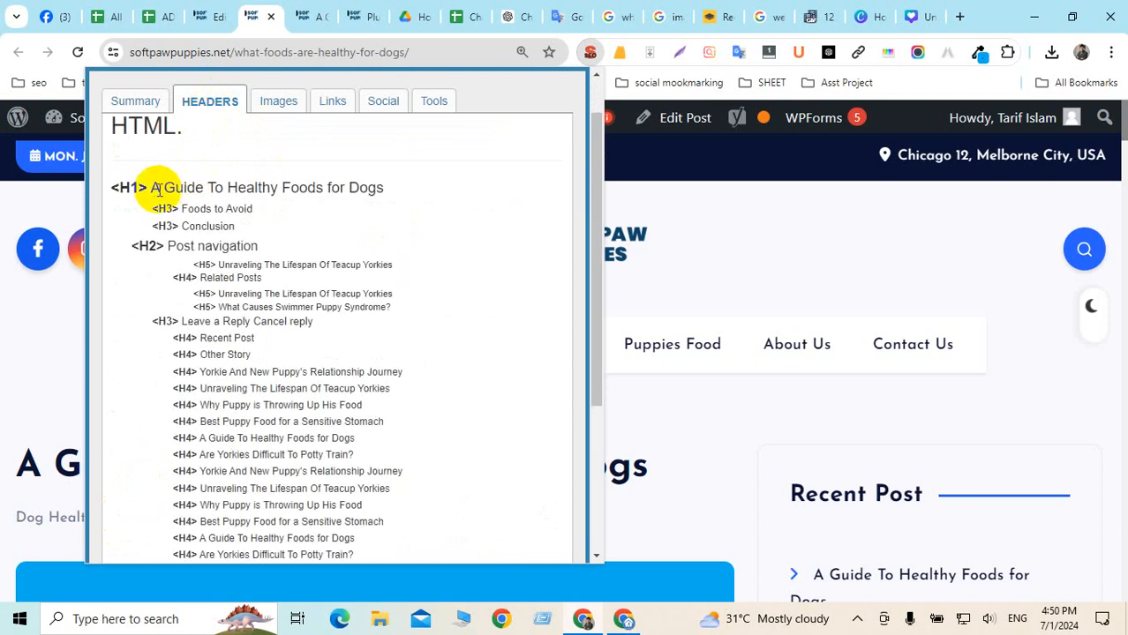
drag(181, 209, 253, 210)
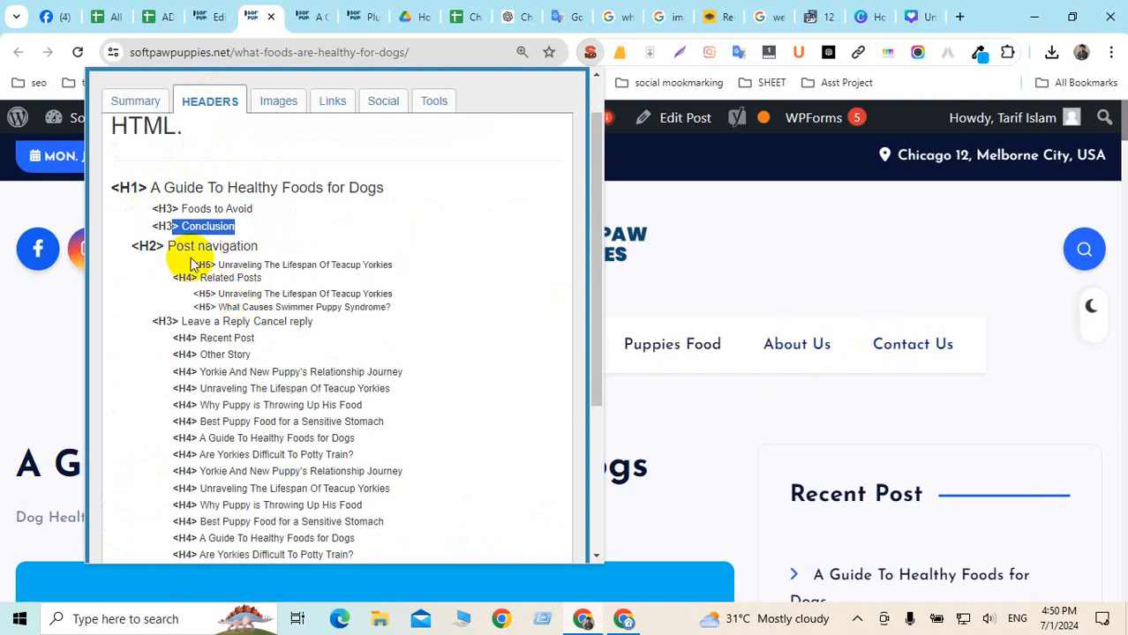
drag(191, 257, 336, 372)
click(336, 371)
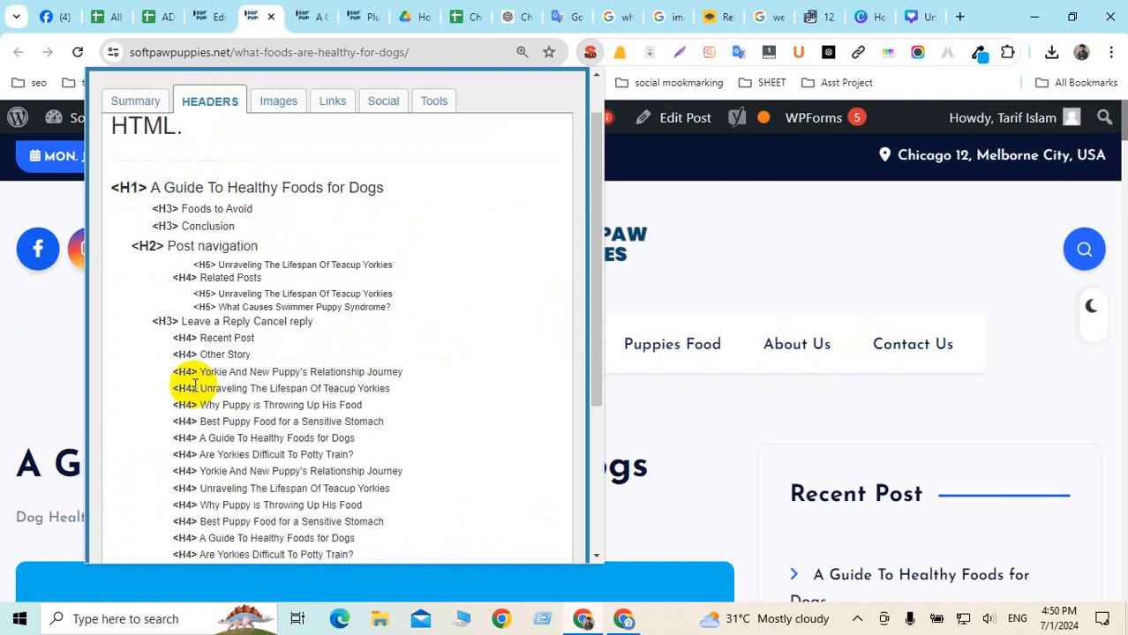
scroll(377, 411, down, 5)
scroll(379, 410, up, 6)
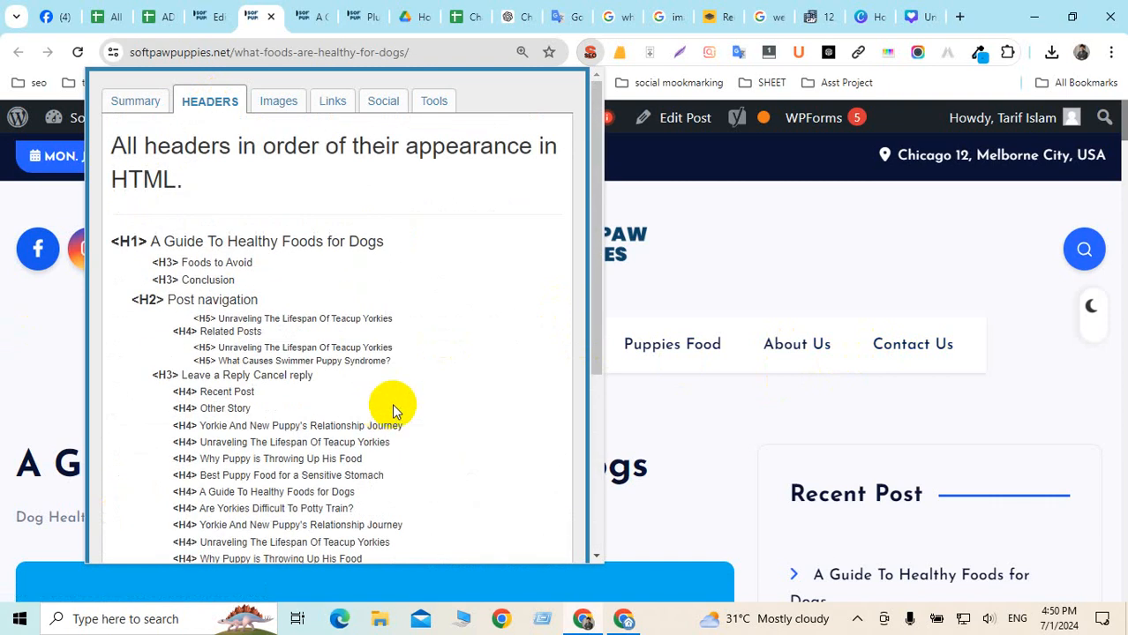
click(789, 193)
scroll(564, 368, down, 4)
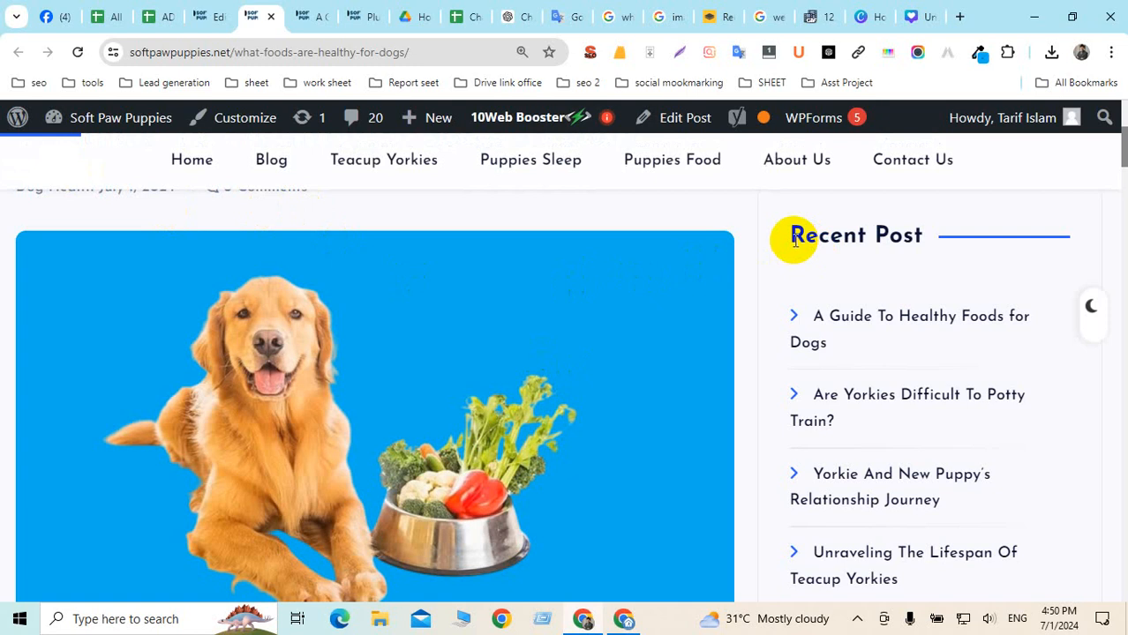
Scroll the live post down to the footer and back up, highlighting the site's navigation menu
drag(794, 240, 886, 238)
scroll(748, 219, up, 1)
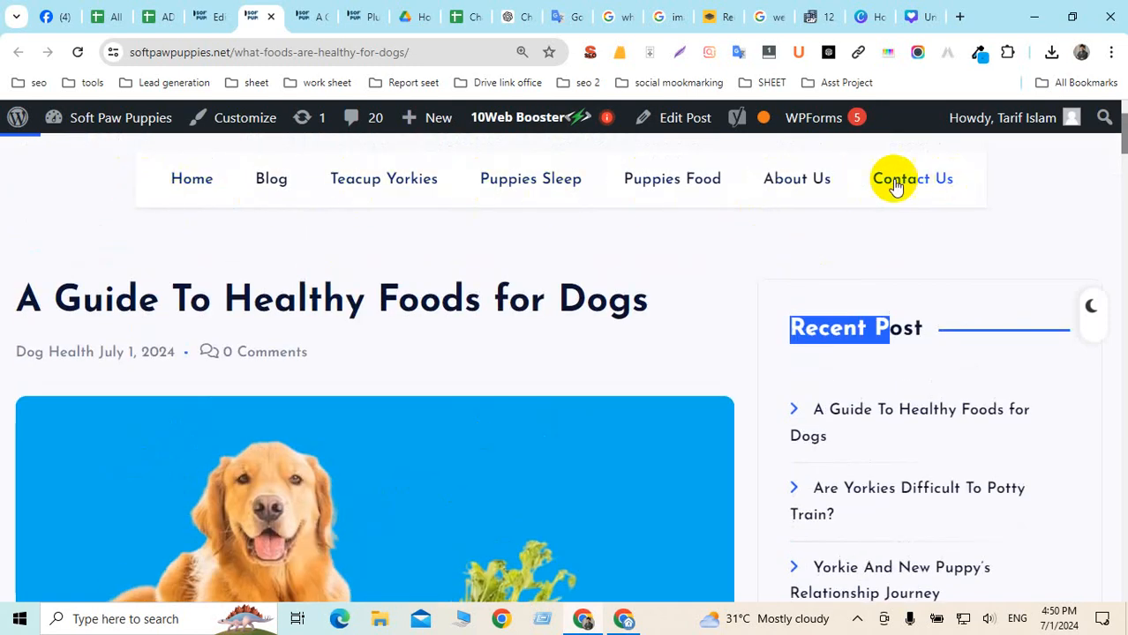
scroll(227, 329, up, 2)
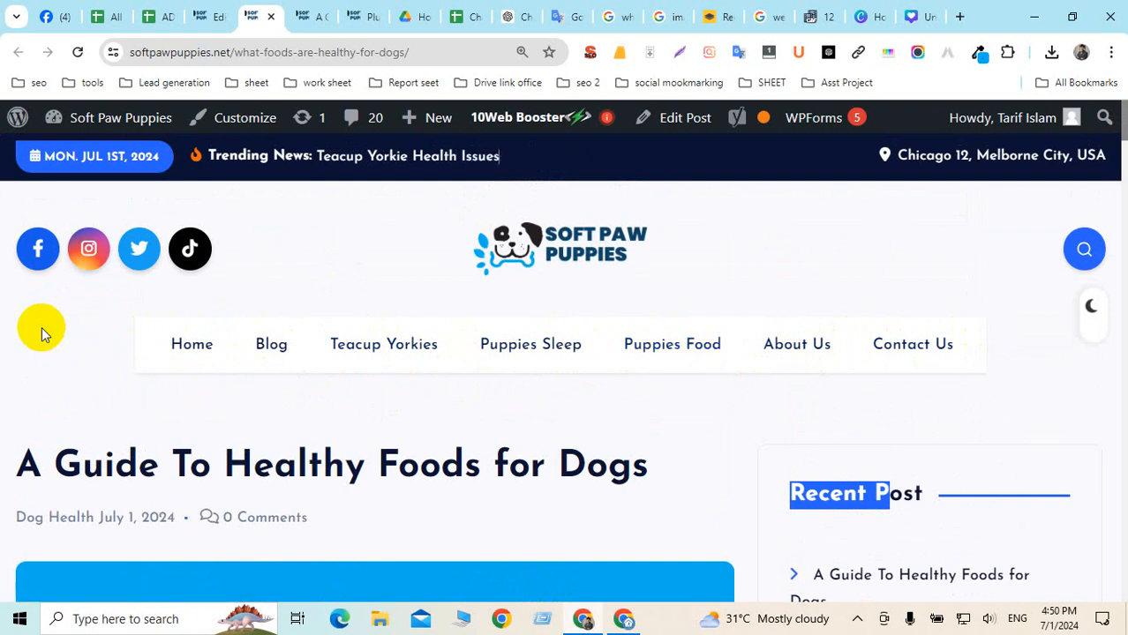
drag(42, 331, 1033, 336)
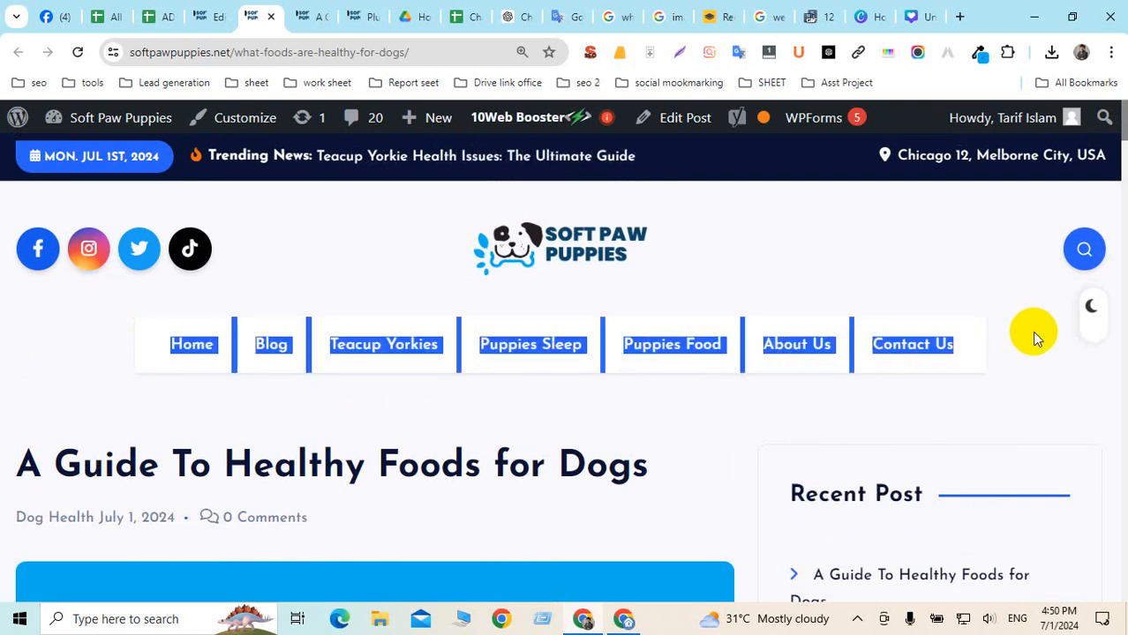
scroll(1034, 335, down, 10)
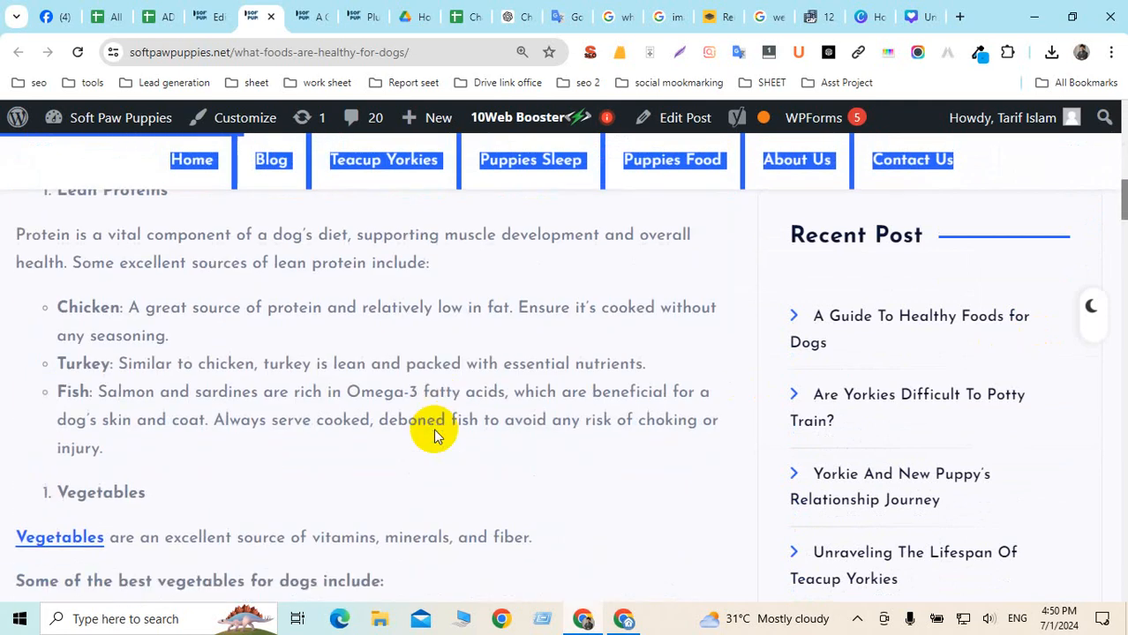
scroll(428, 295, down, 5)
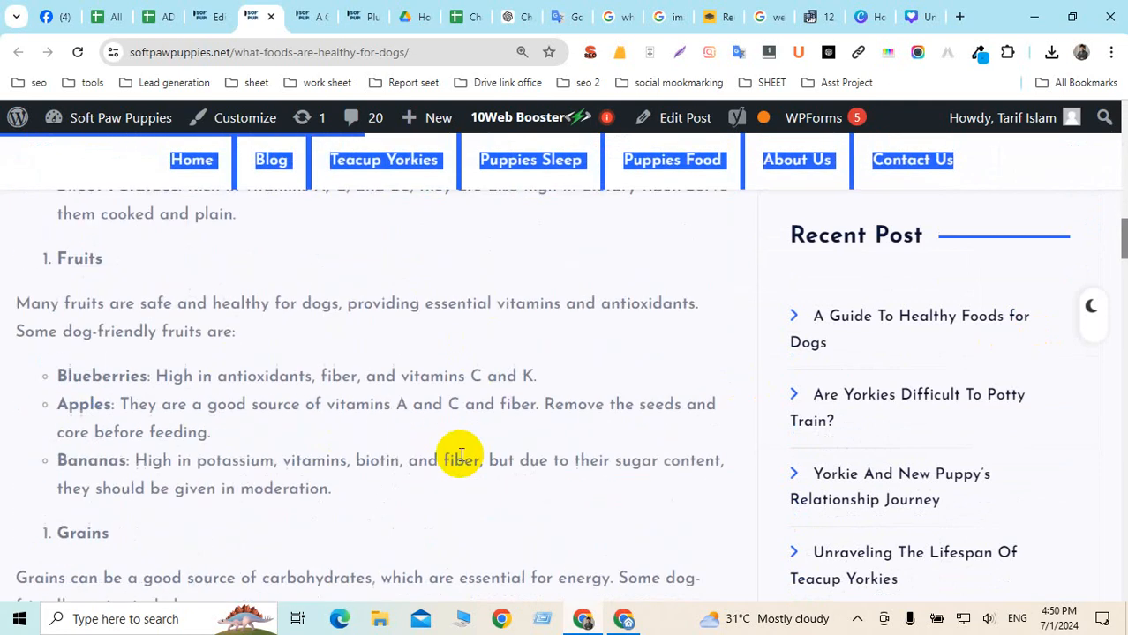
scroll(536, 336, down, 20)
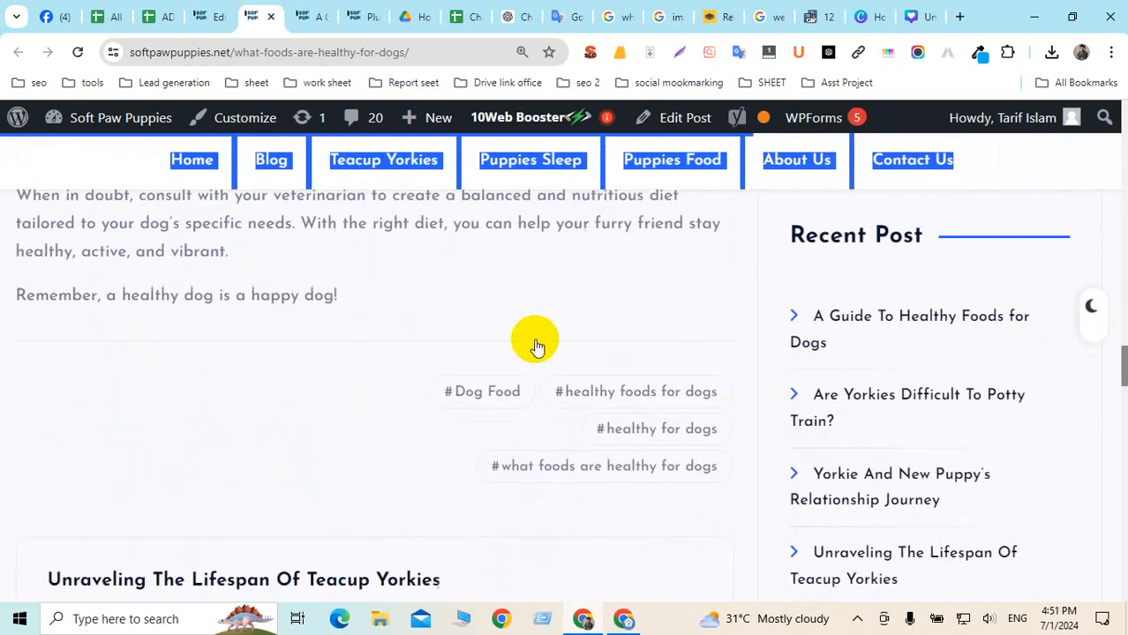
scroll(536, 344, down, 15)
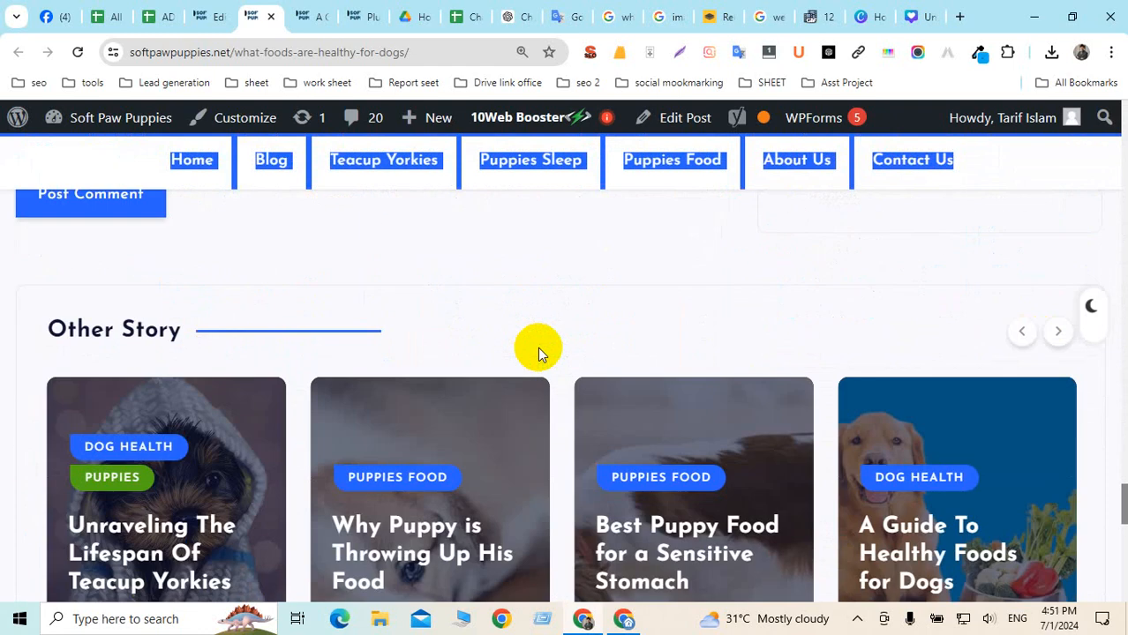
scroll(541, 357, down, 5)
scroll(540, 355, up, 4)
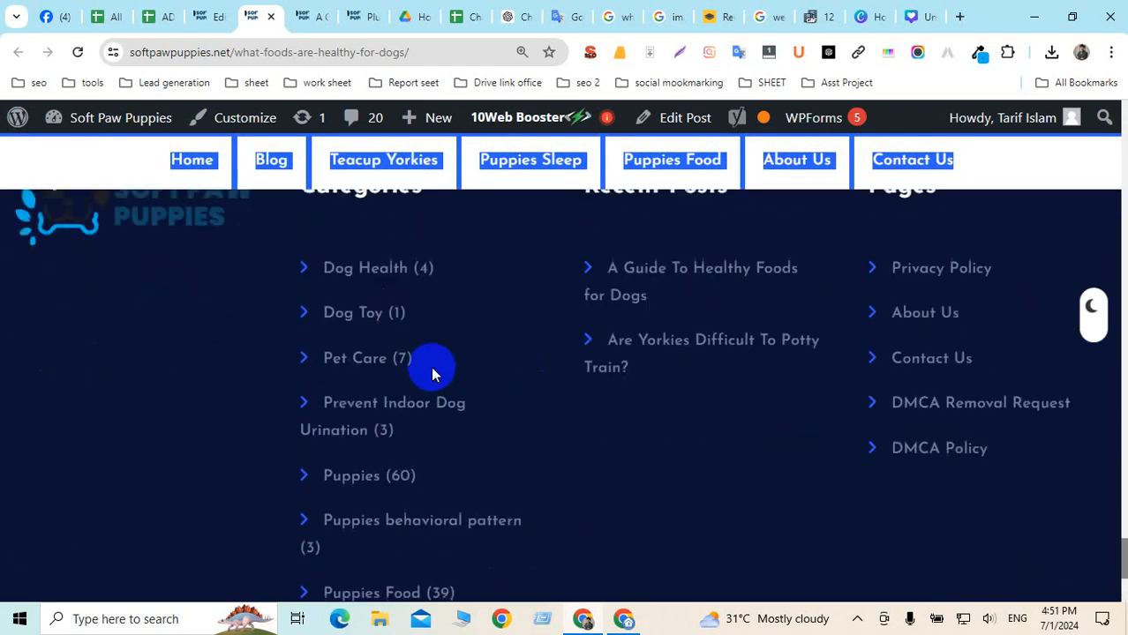
scroll(176, 336, up, 2)
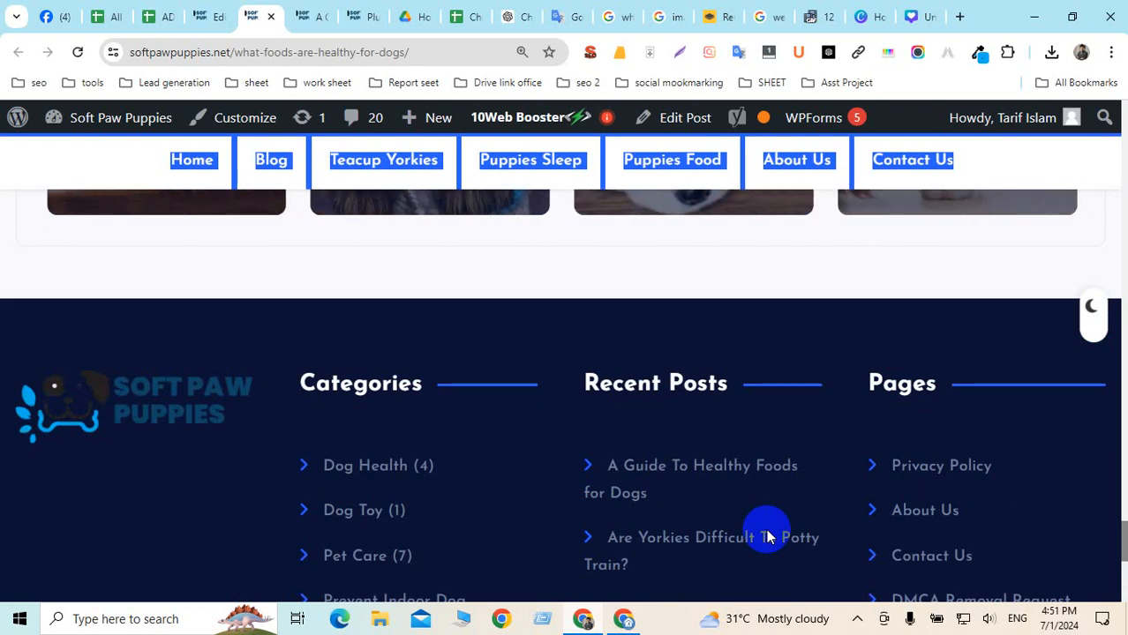
scroll(290, 353, up, 20)
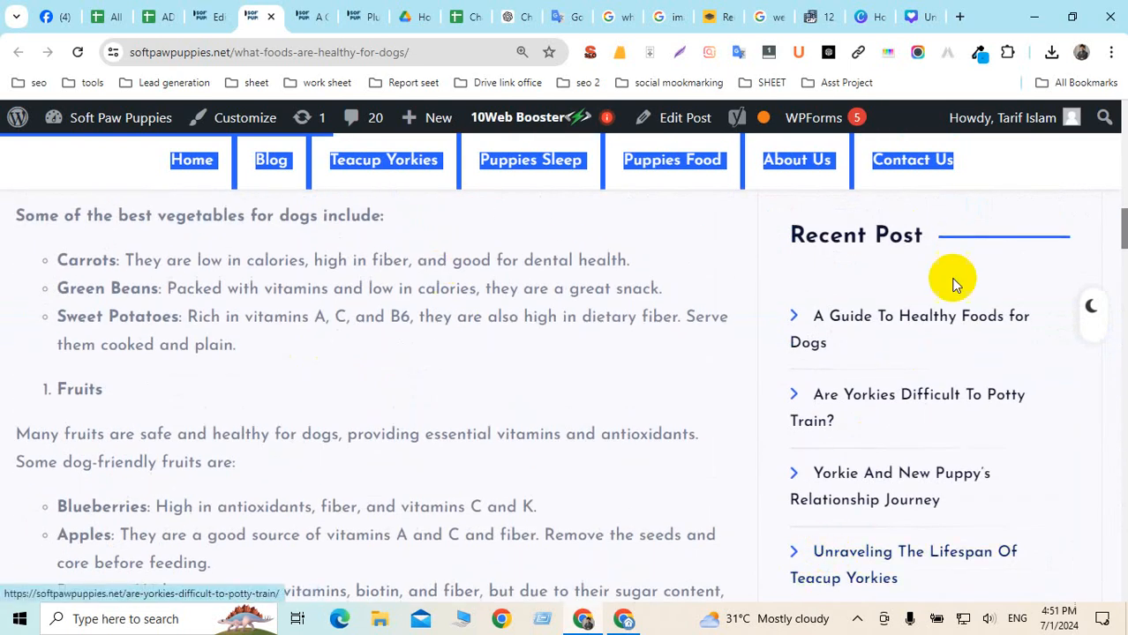
Minimise Chrome and refresh the Windows desktop
click(1033, 18)
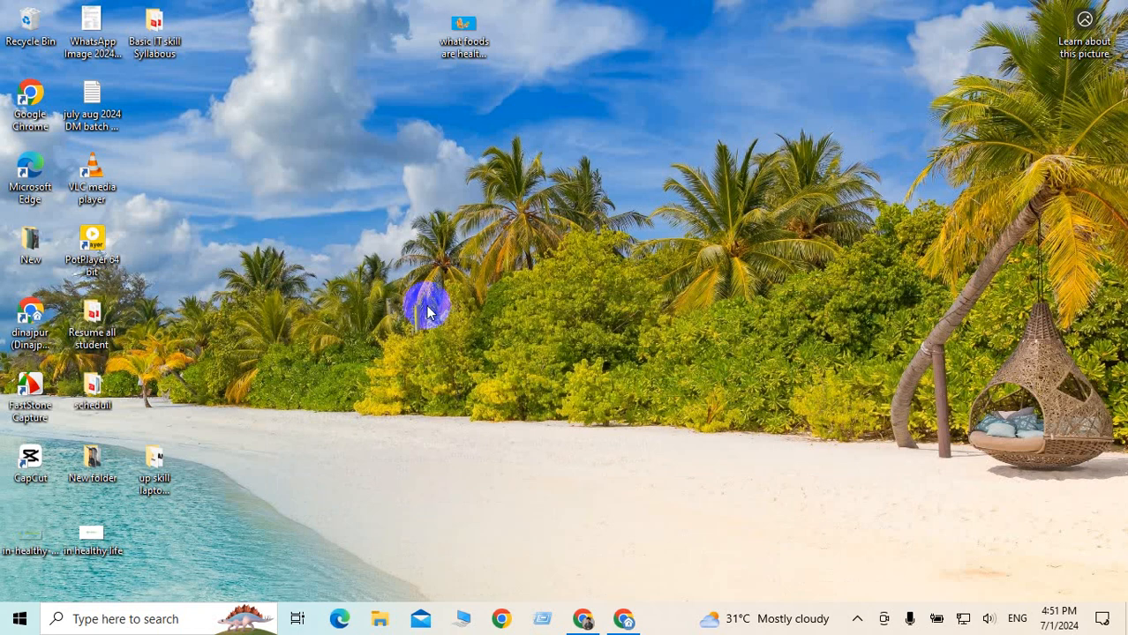
right_click(589, 218)
click(490, 268)
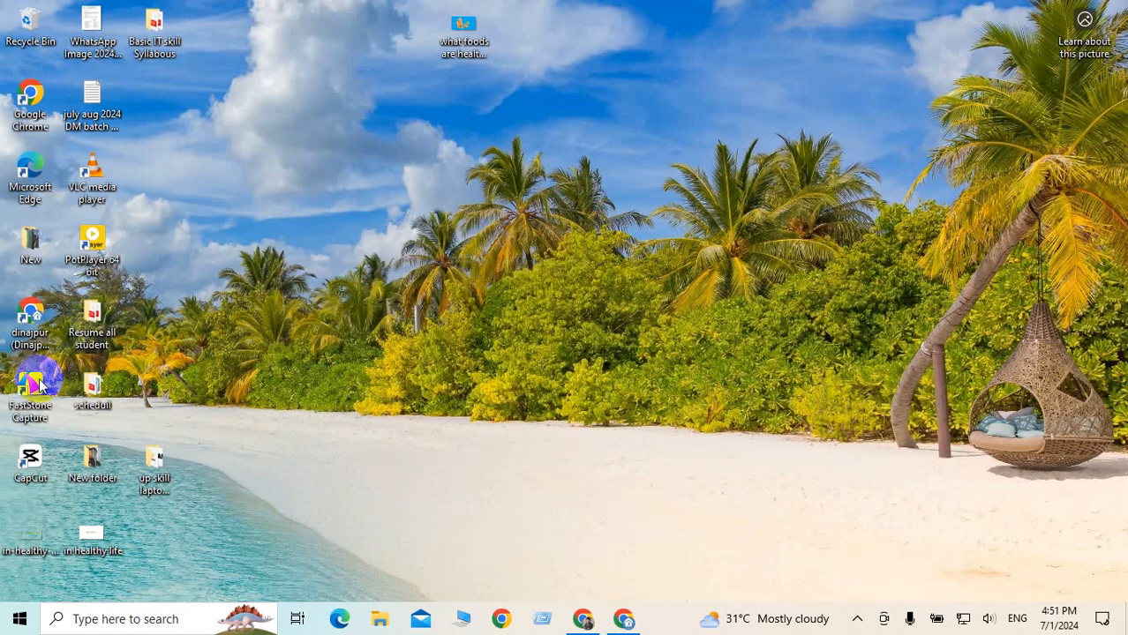